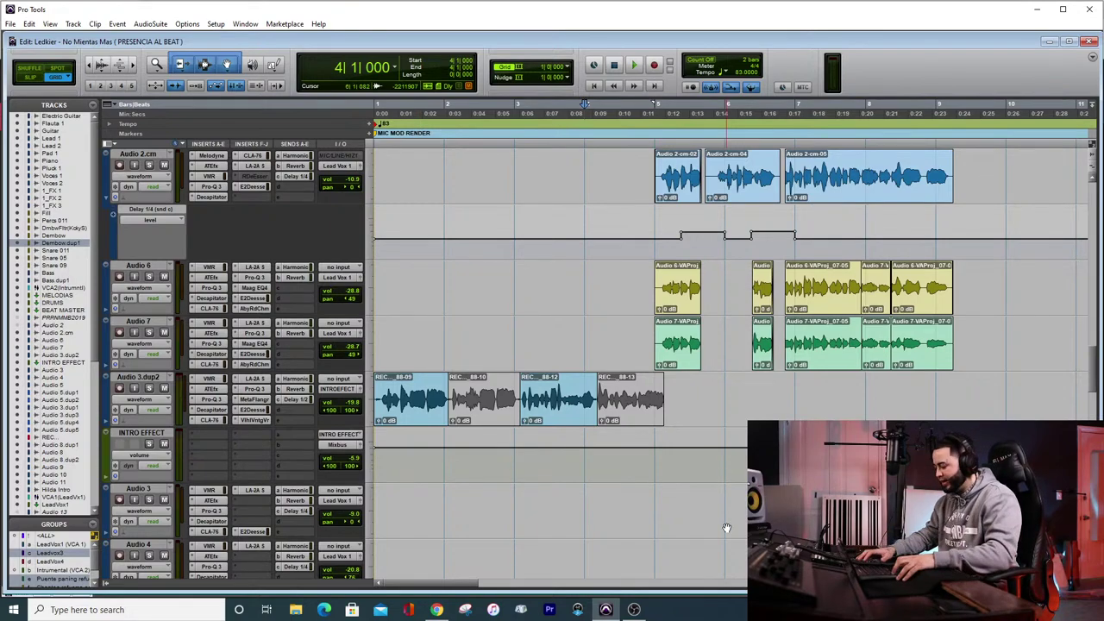
Show the Mix window and open the Ozone 9 plug-in inserted on the Mixbus track
{"action": "key", "text": "ctrl+equal"}
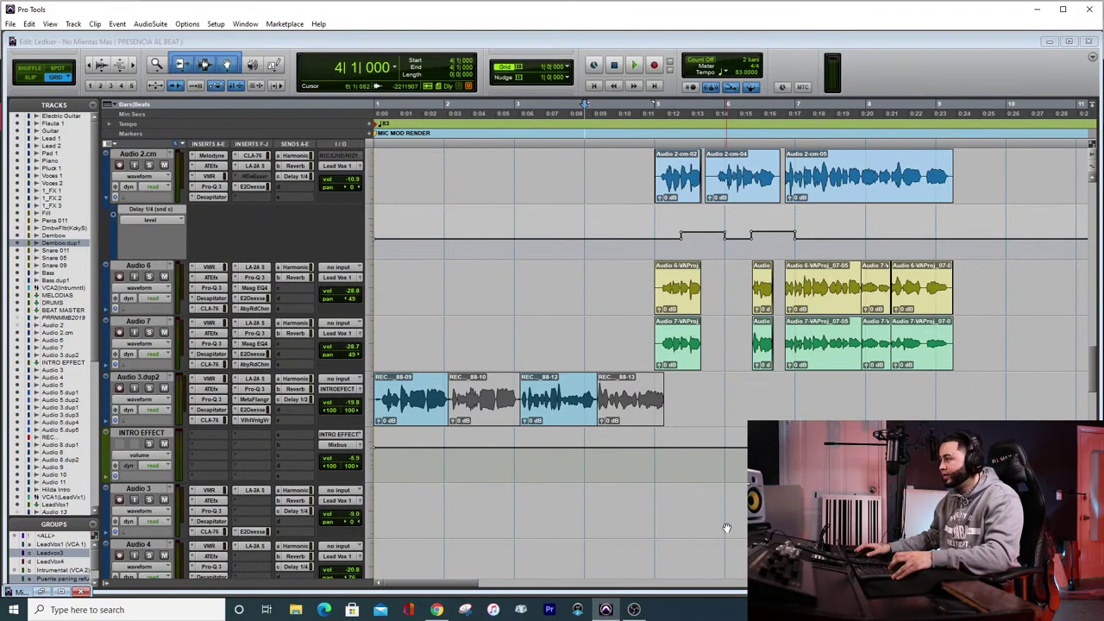
{"action": "left_click", "coordinate": [64, 593]}
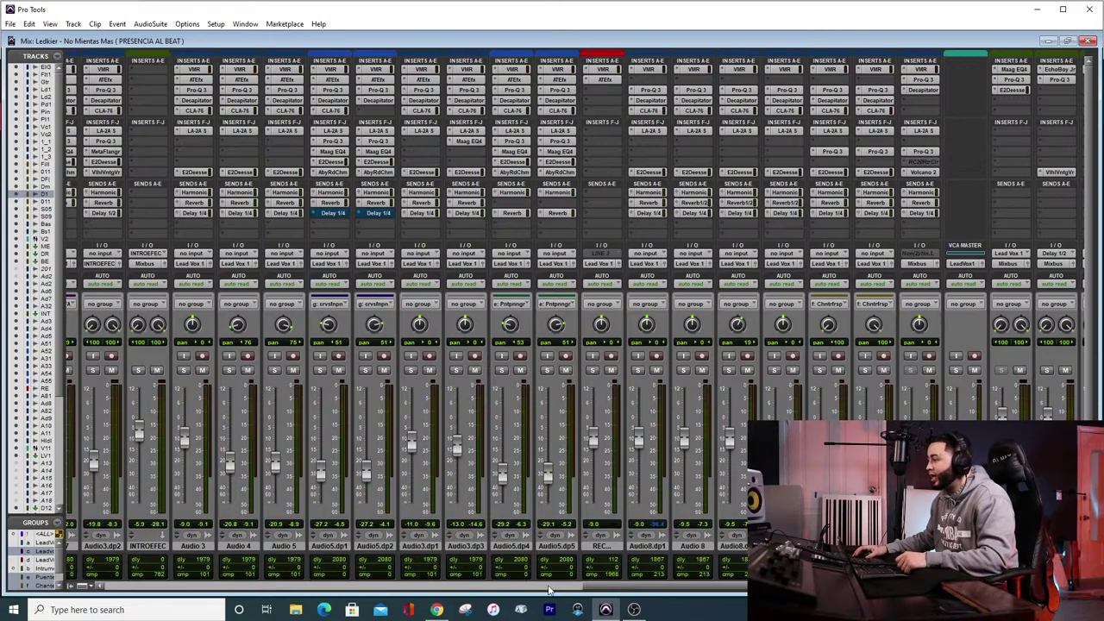
{"action": "left_click_drag", "start_coordinate": [603, 587], "coordinate": [741, 539]}
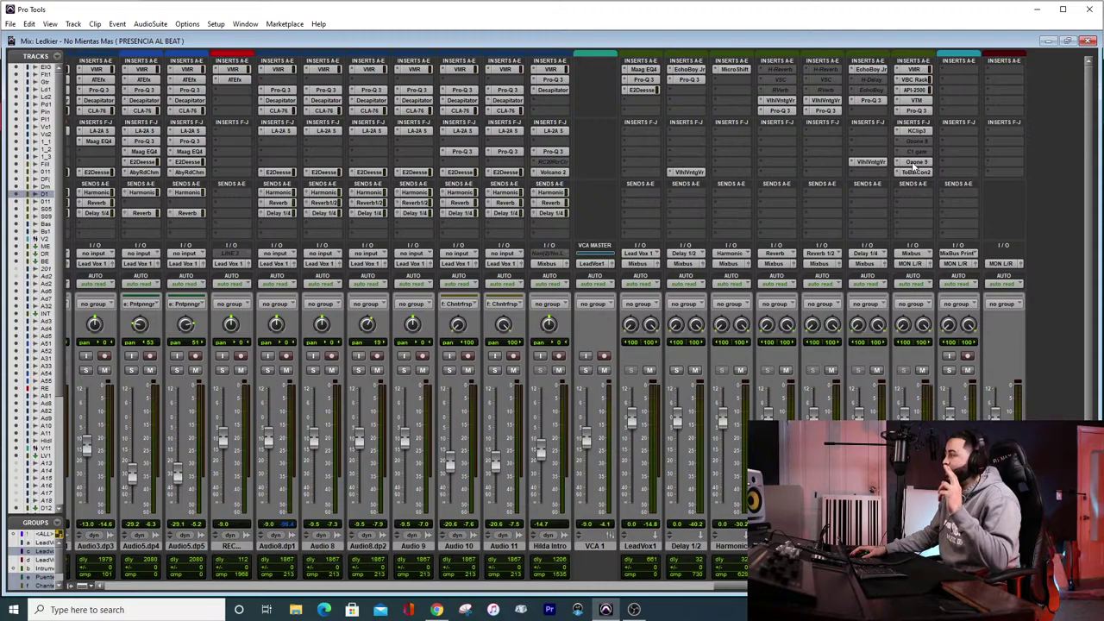
{"action": "left_click", "coordinate": [914, 162]}
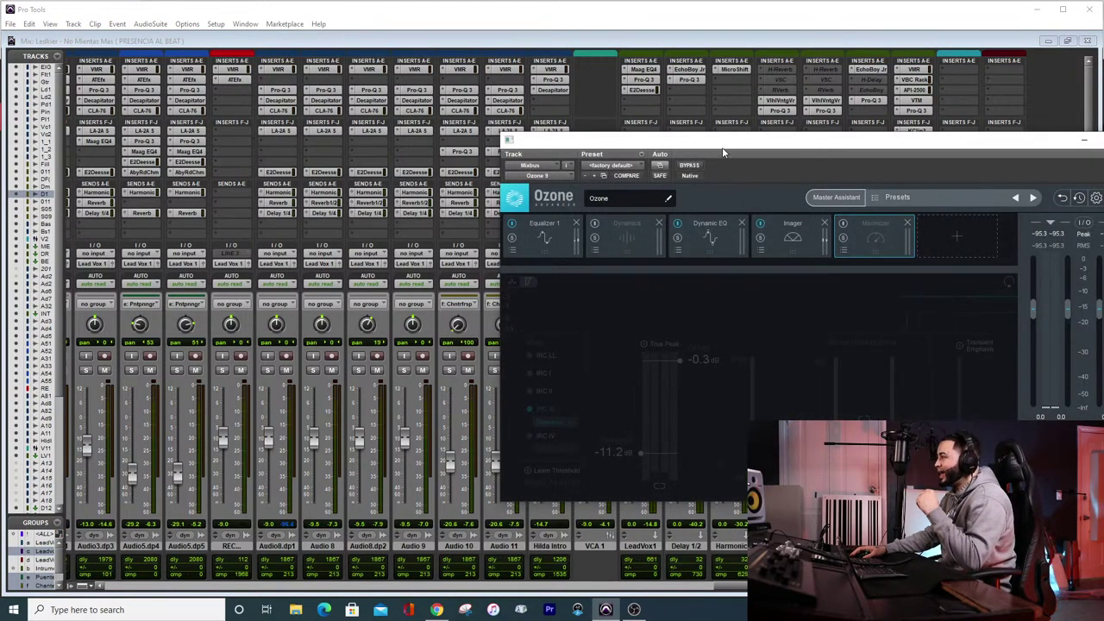
{"action": "left_click_drag", "start_coordinate": [690, 140], "coordinate": [427, 119]}
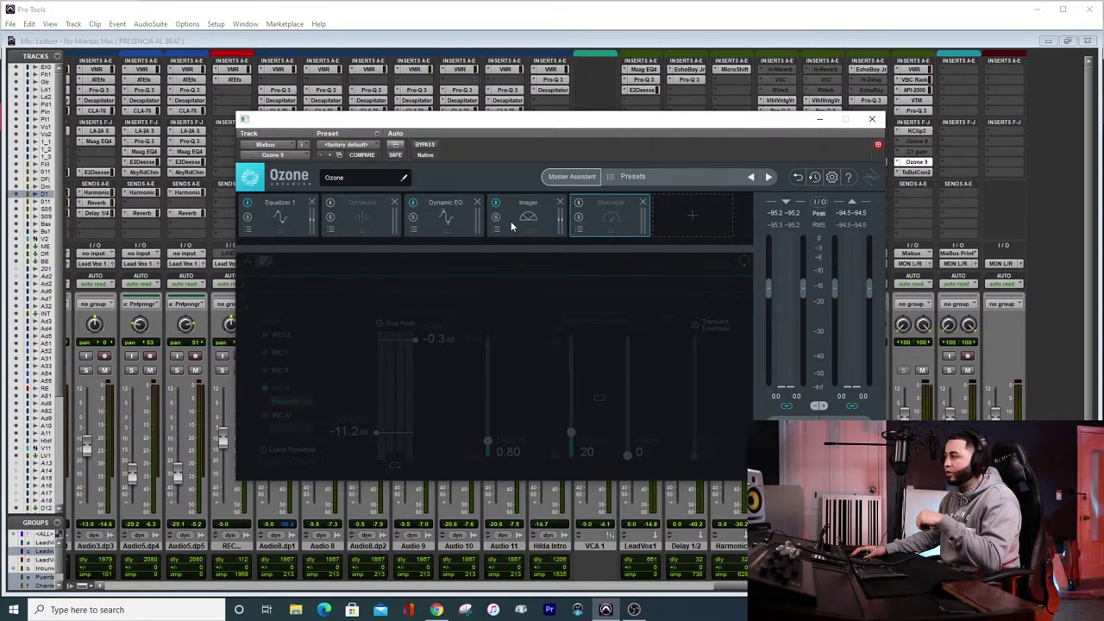
Review Ozone's Dynamic EQ, Equalizer 1, Maximizer and Imager modules, and close the plug-in
{"action": "left_click", "coordinate": [420, 215]}
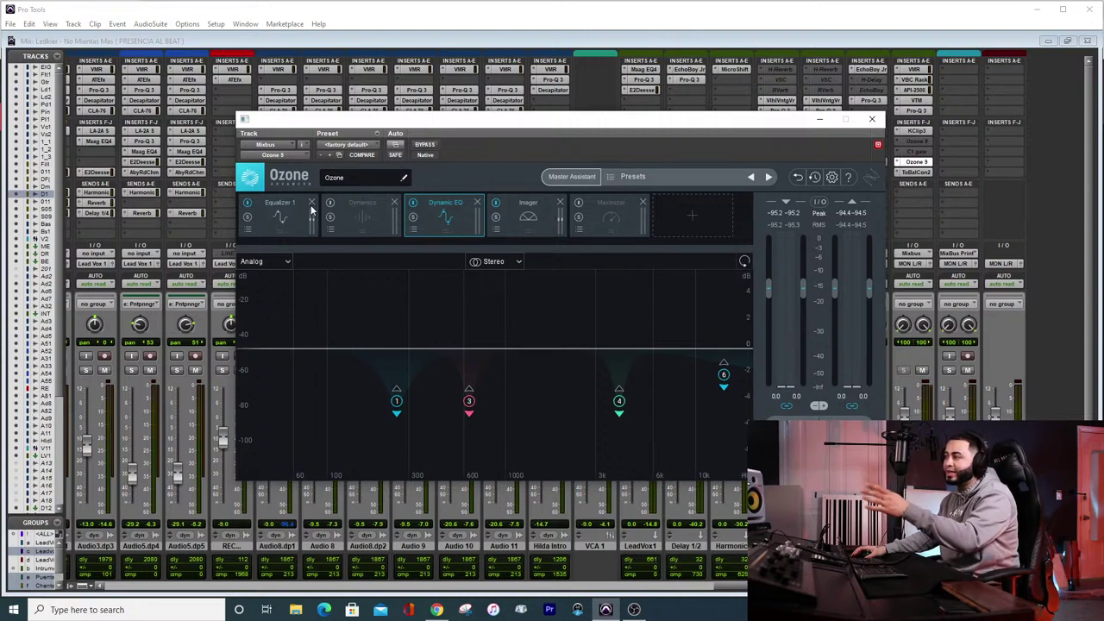
{"action": "left_click", "coordinate": [269, 213]}
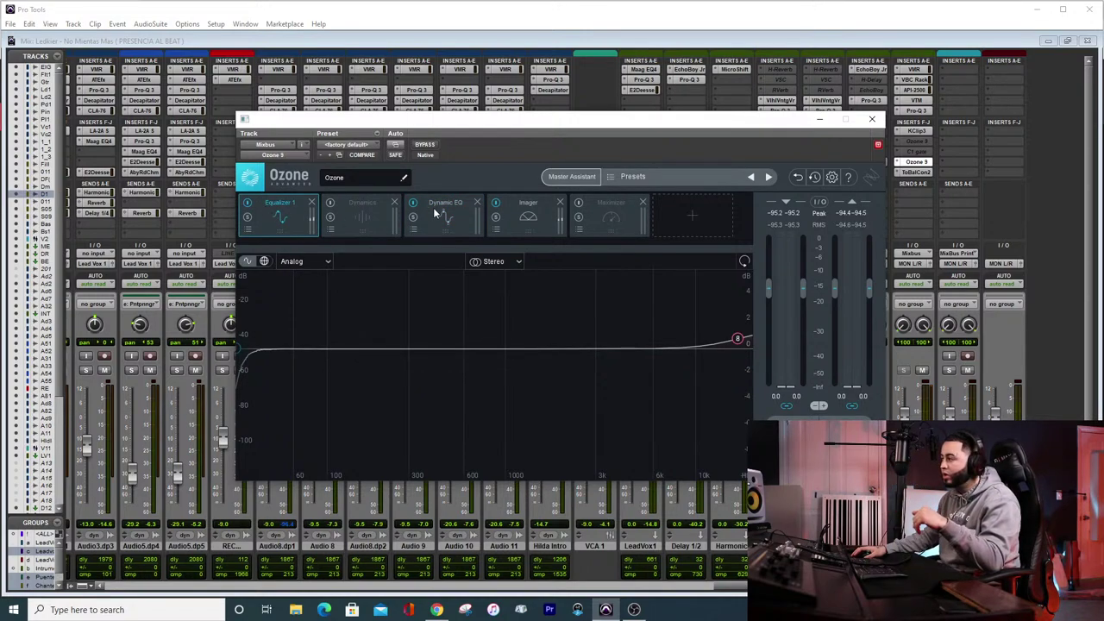
{"action": "left_click", "coordinate": [599, 215]}
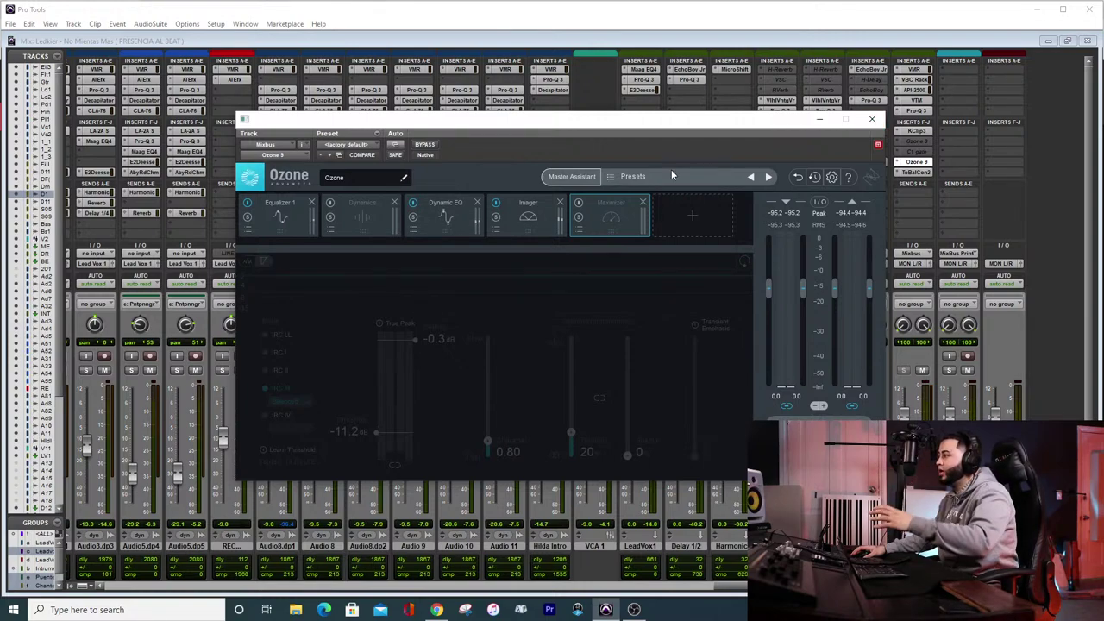
{"action": "left_click", "coordinate": [529, 214]}
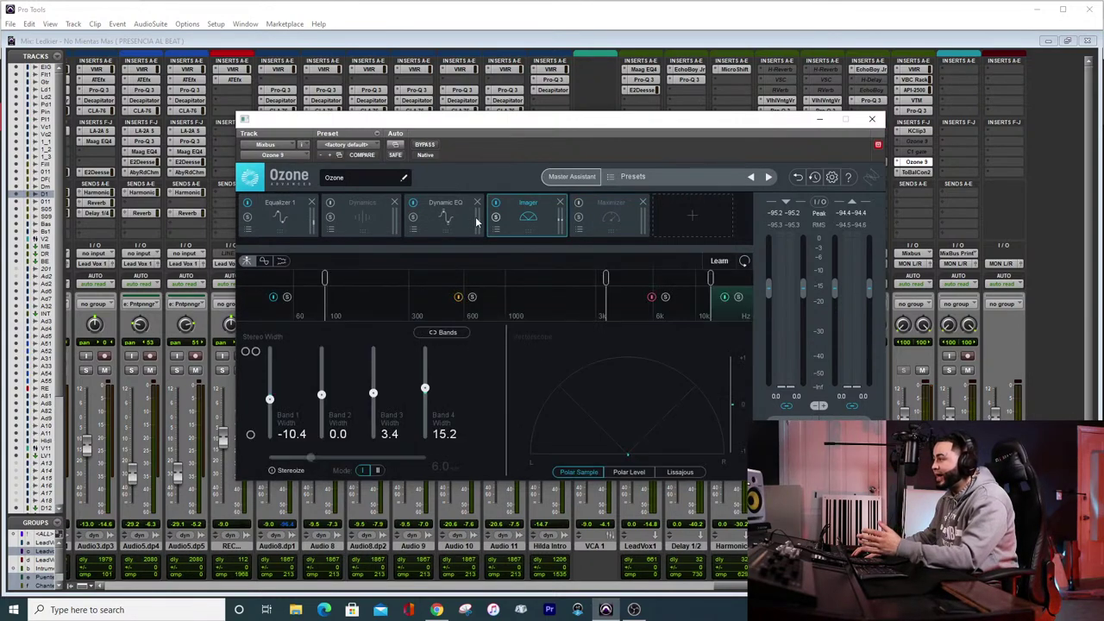
{"action": "left_click", "coordinate": [277, 210]}
{"action": "left_click", "coordinate": [436, 221]}
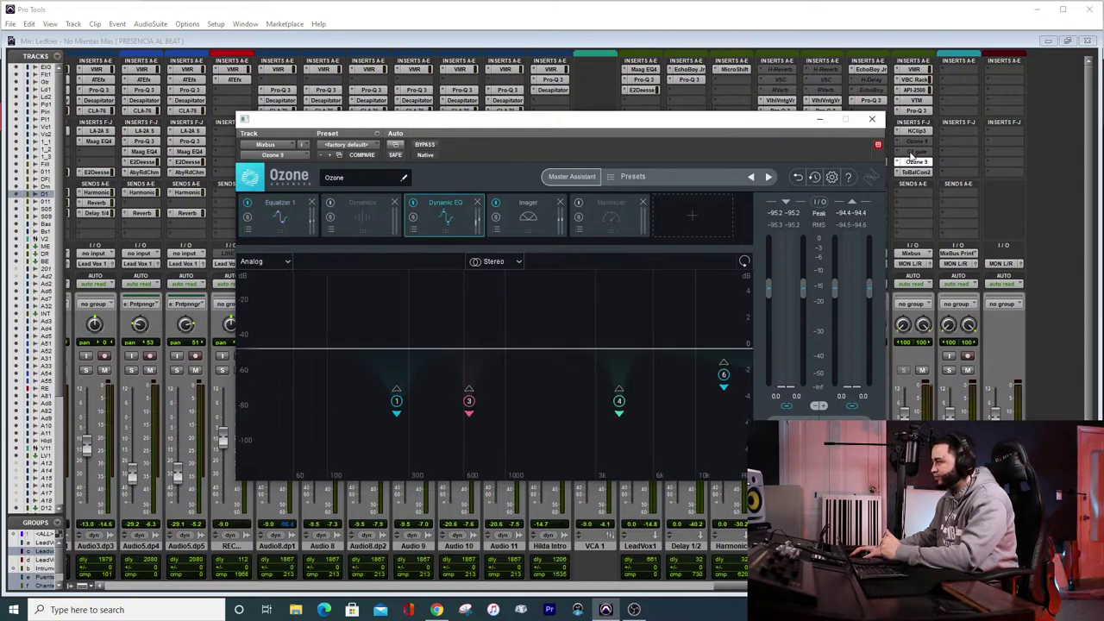
{"action": "left_click", "coordinate": [872, 119]}
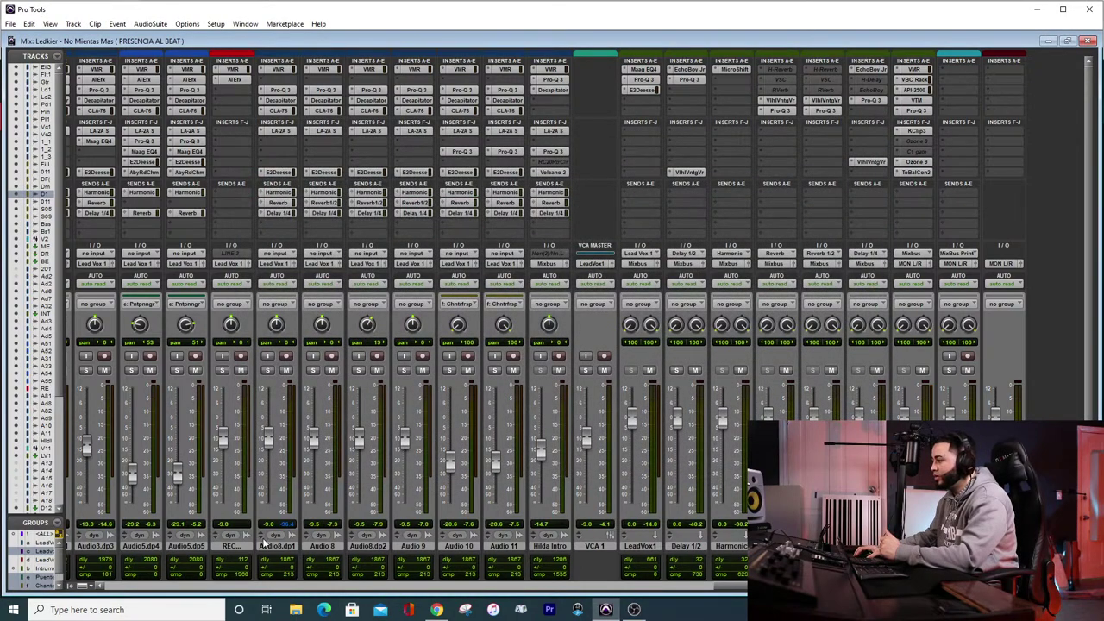
Return to the Edit window and examine the instrumental's melody, FX and drum tracks along the timeline
{"action": "scroll", "coordinate": [485, 487], "scroll_direction": "right", "scroll_amount": 10}
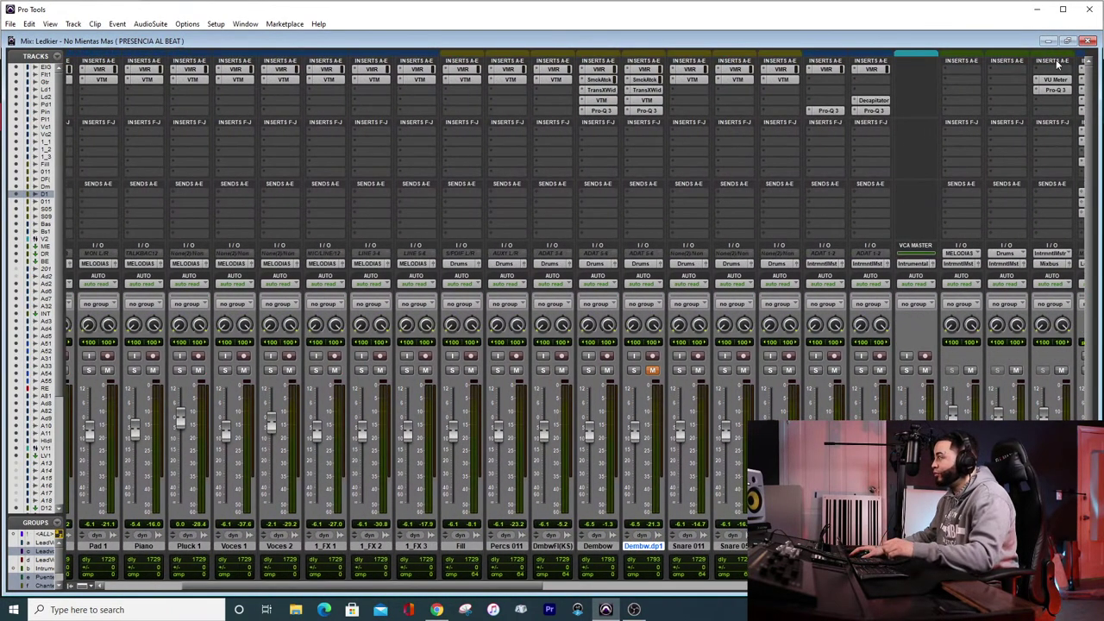
{"action": "left_click", "coordinate": [1047, 41]}
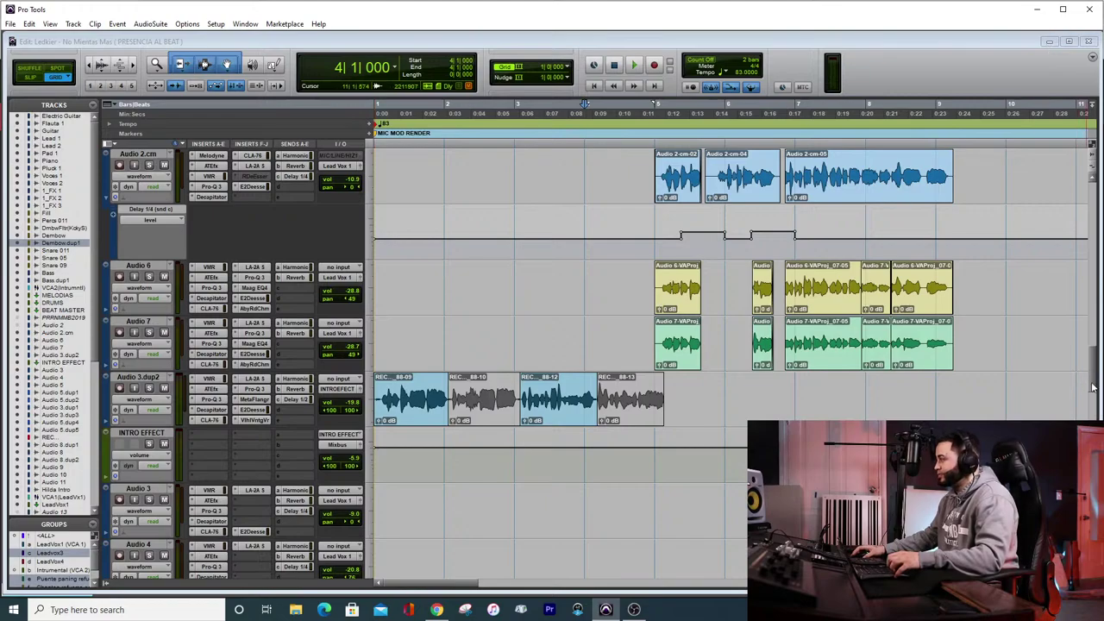
{"action": "left_click_drag", "start_coordinate": [1094, 371], "coordinate": [1094, 250]}
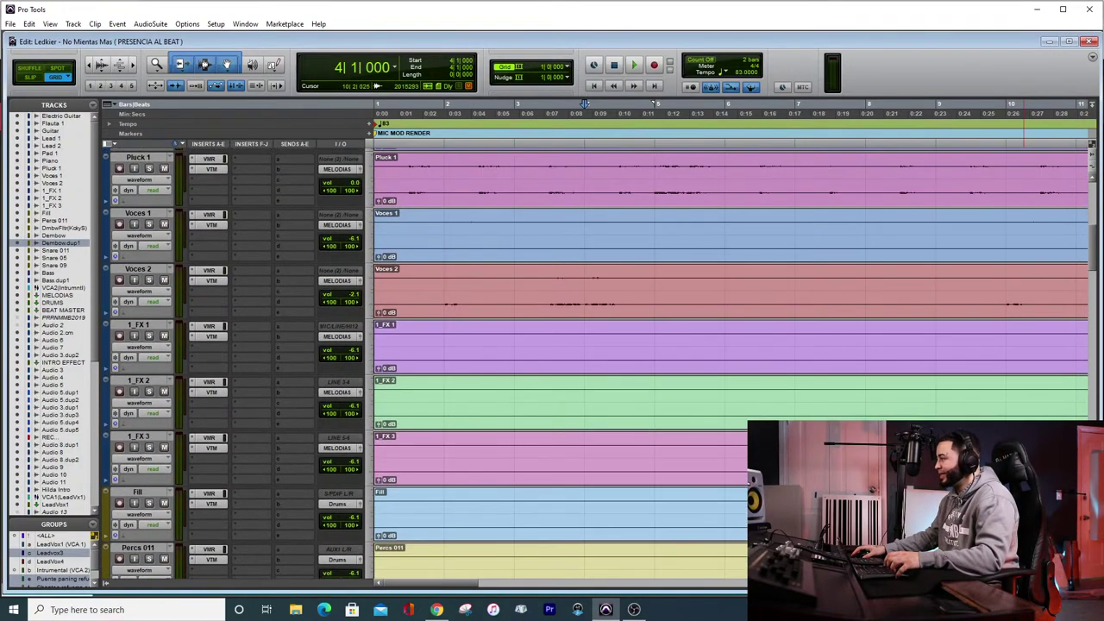
{"action": "key", "text": "ctrl+["}
{"action": "key", "text": "ctrl+["}
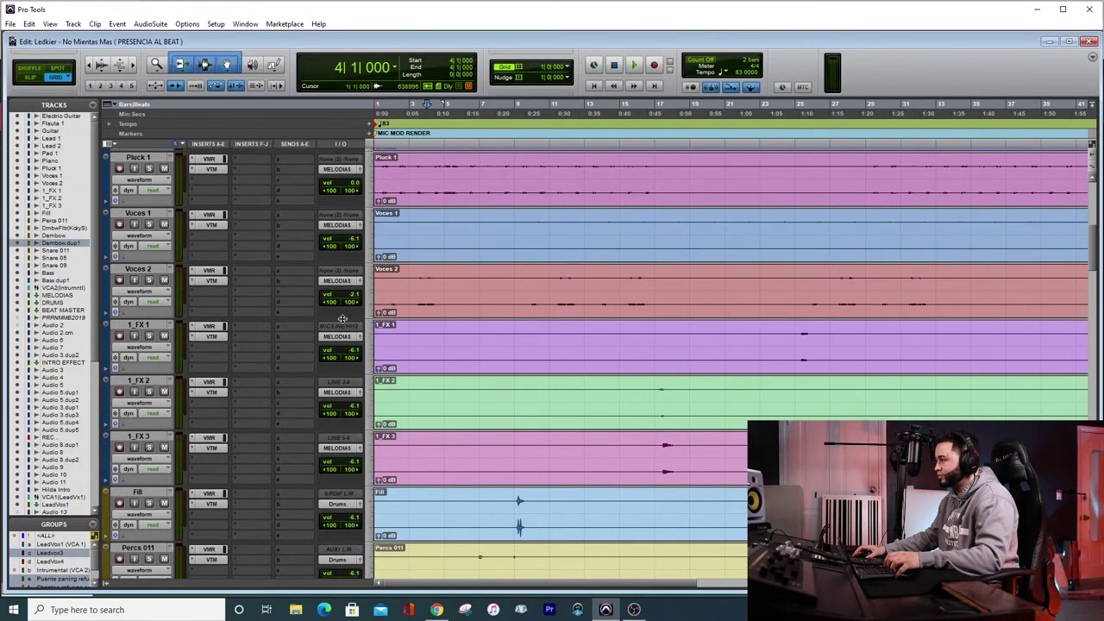
{"action": "scroll", "coordinate": [300, 289], "scroll_direction": "down", "scroll_amount": 10}
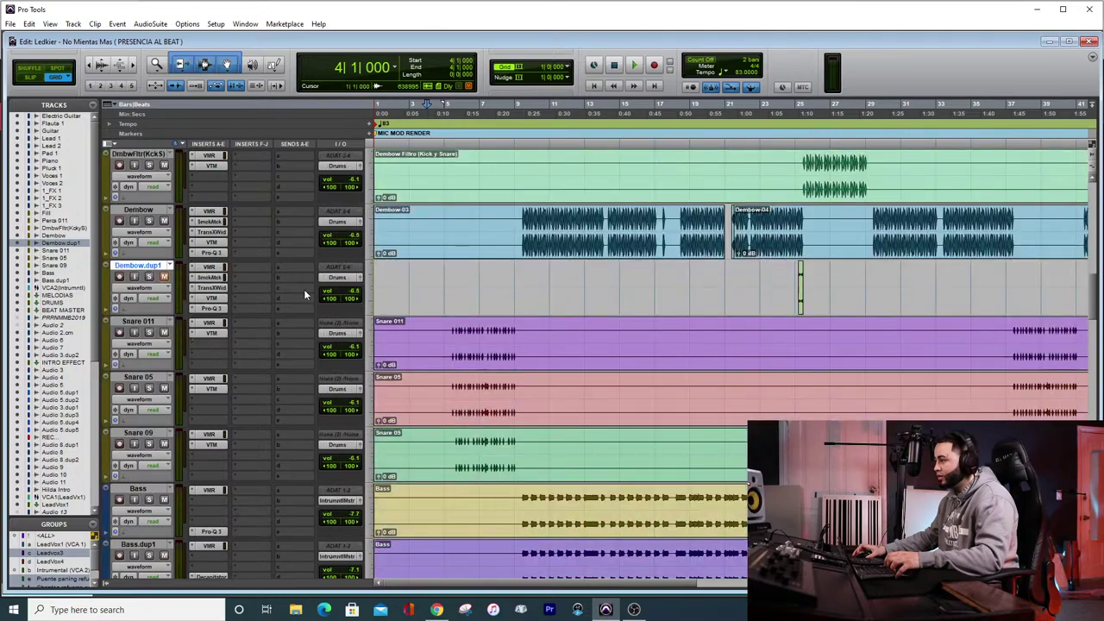
{"action": "scroll", "coordinate": [366, 291], "scroll_direction": "up", "scroll_amount": 4}
{"action": "key", "text": "ctrl+["}
{"action": "key", "text": "ctrl+["}
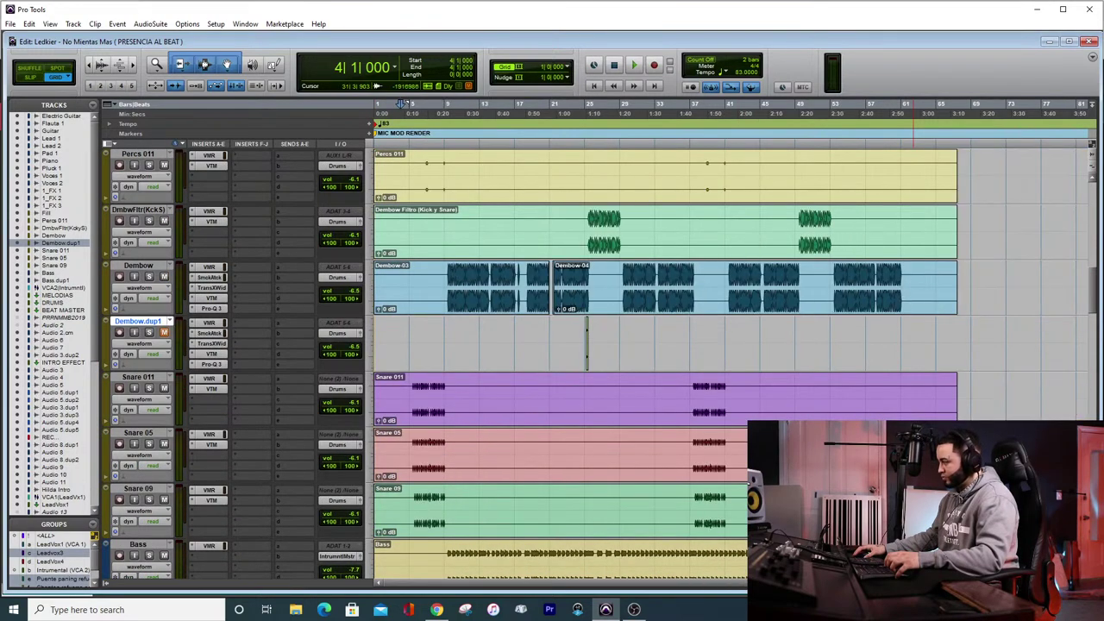
{"action": "key", "text": "ctrl+bracketright"}
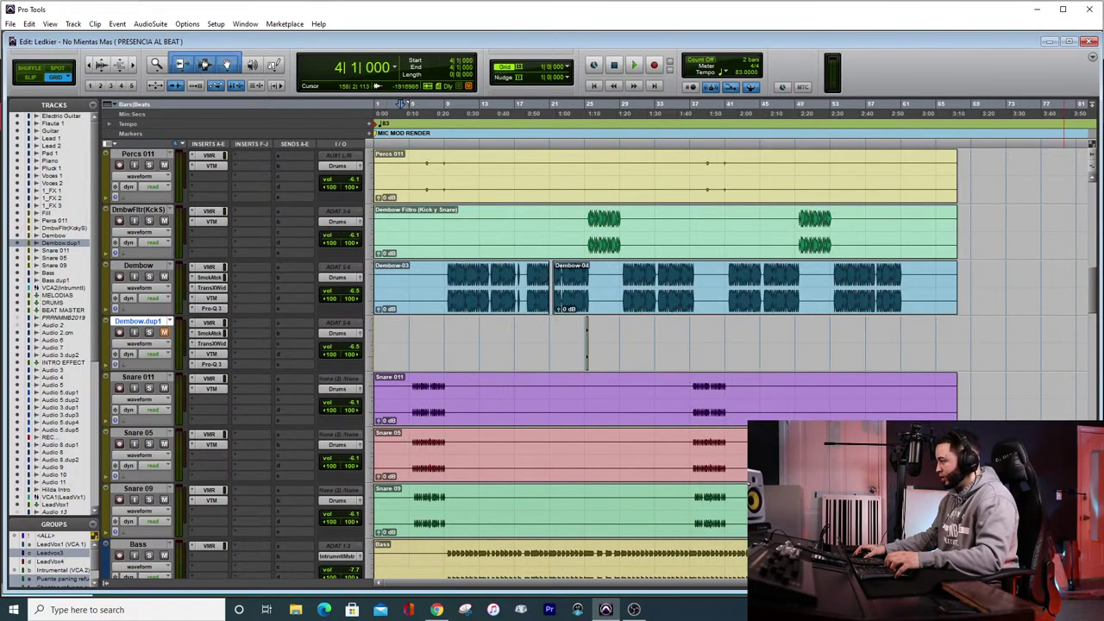
{"action": "key", "text": "ctrl+bracketright"}
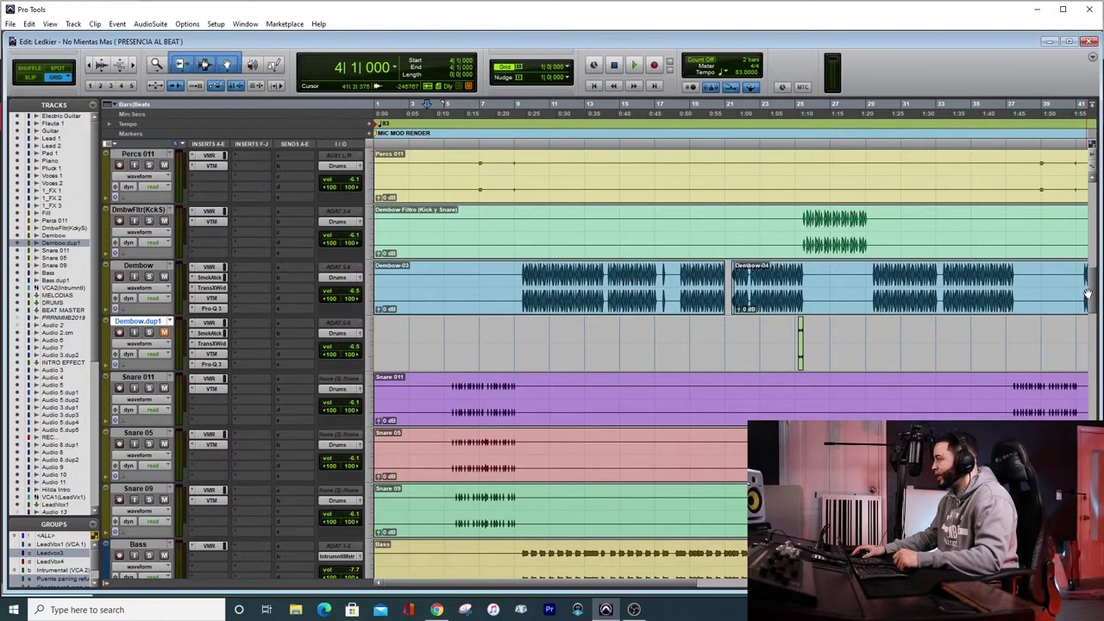
Inspect the Virtual Tape Machines and Virtual Mix Rack inserts on the 1_FX 3 track, closing each one
{"action": "left_click_drag", "start_coordinate": [1090, 294], "coordinate": [1093, 277]}
{"action": "left_click", "coordinate": [210, 237]}
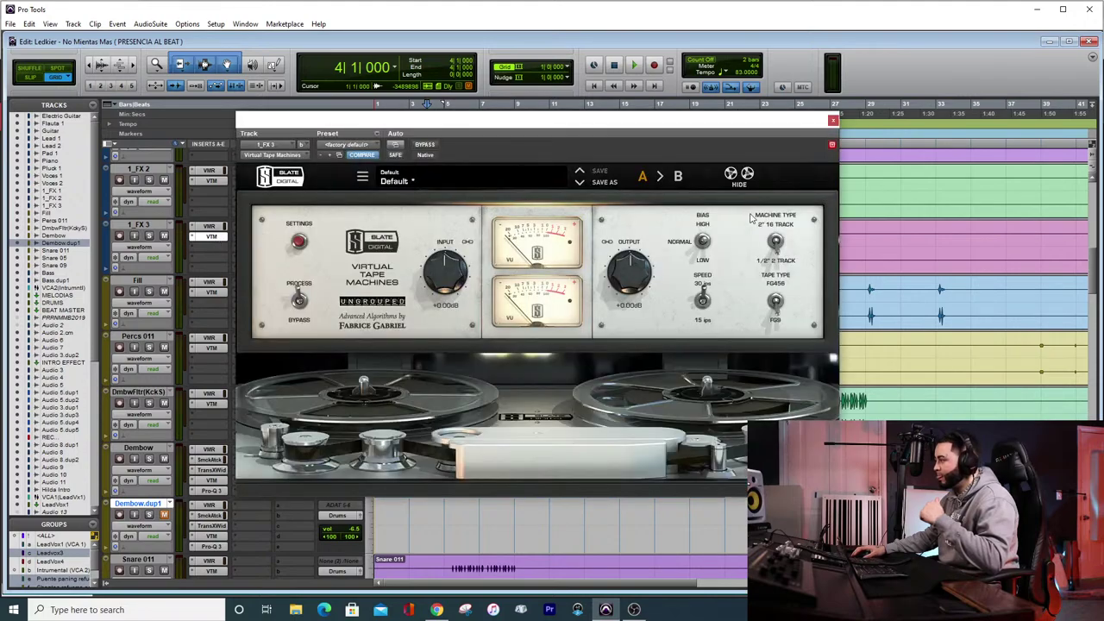
{"action": "left_click", "coordinate": [833, 122]}
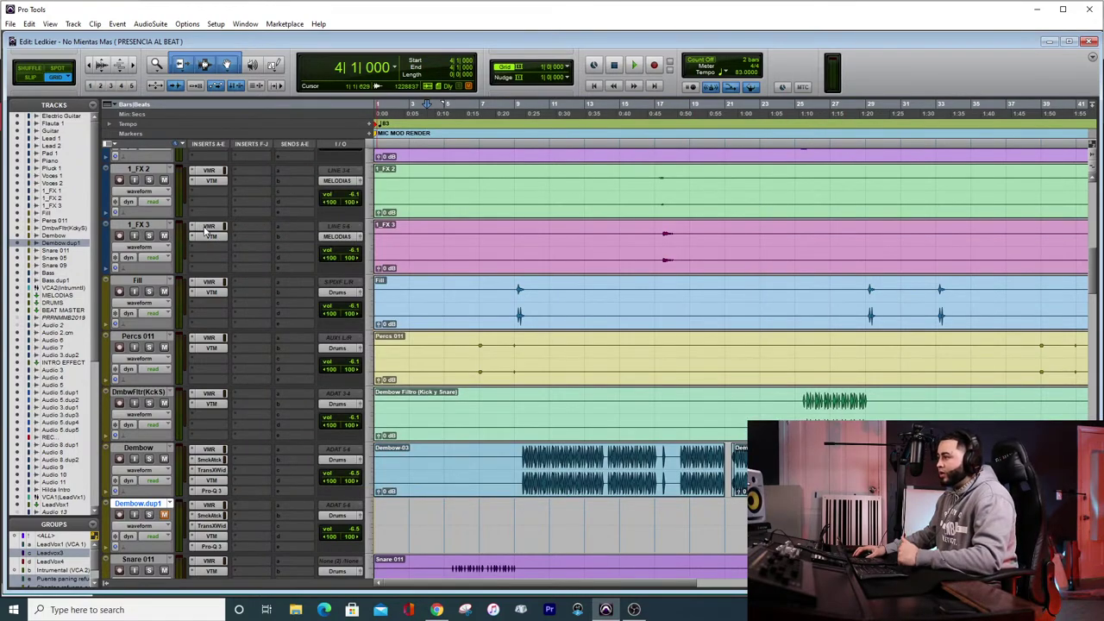
{"action": "left_click", "coordinate": [208, 227]}
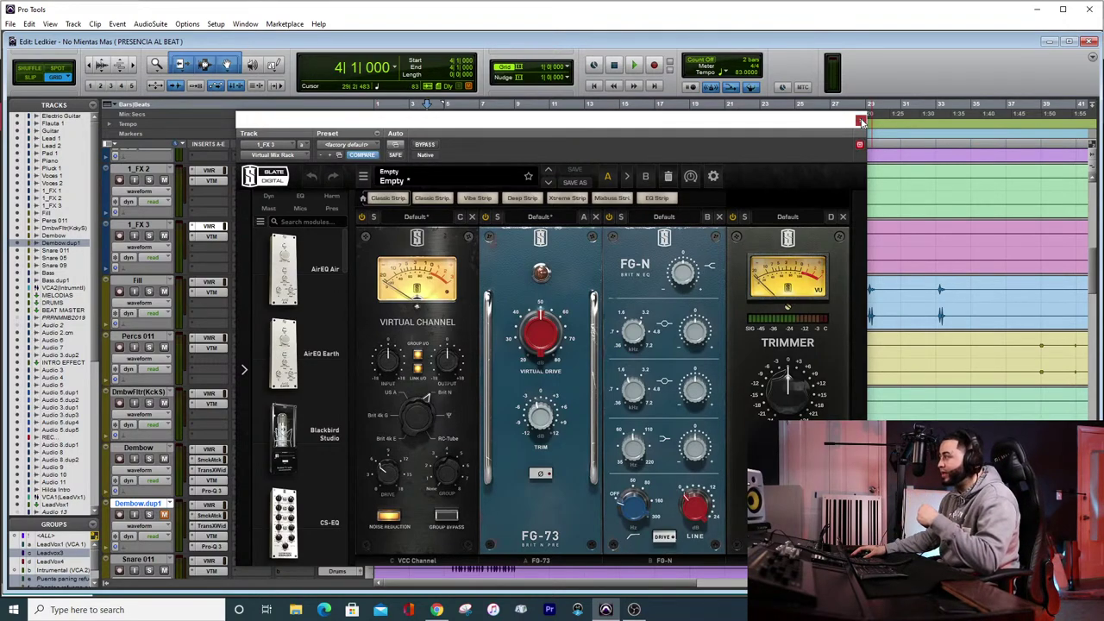
{"action": "left_click", "coordinate": [860, 121]}
Mute the VCA 1 master to silence the vocal tracks it controls
{"action": "scroll", "coordinate": [487, 426], "scroll_direction": "down", "scroll_amount": 15}
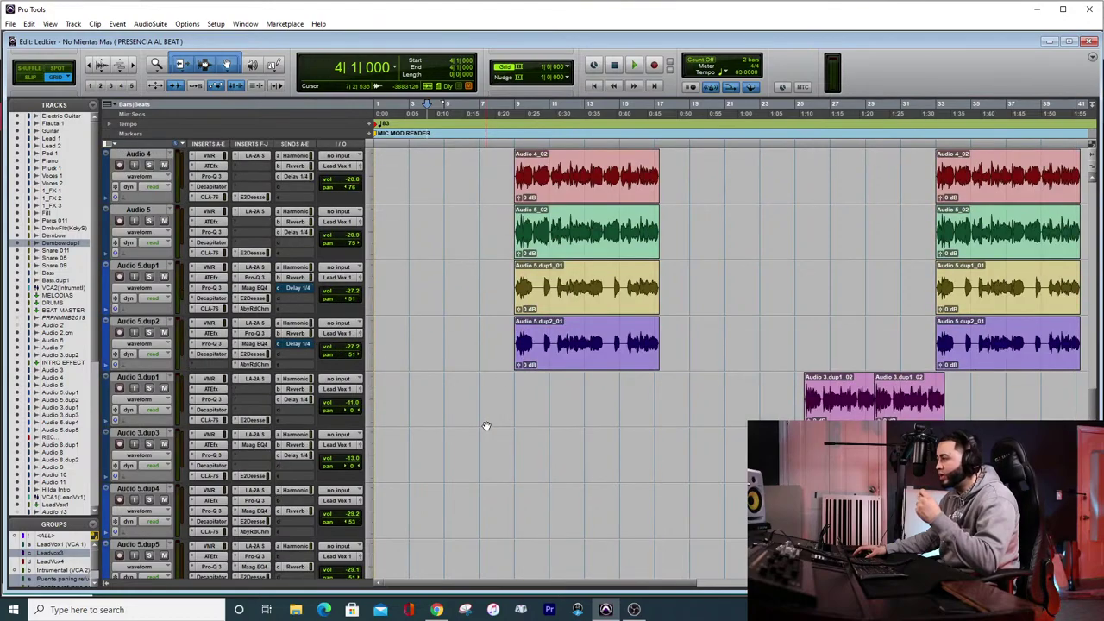
{"action": "scroll", "coordinate": [486, 426], "scroll_direction": "down", "scroll_amount": 12}
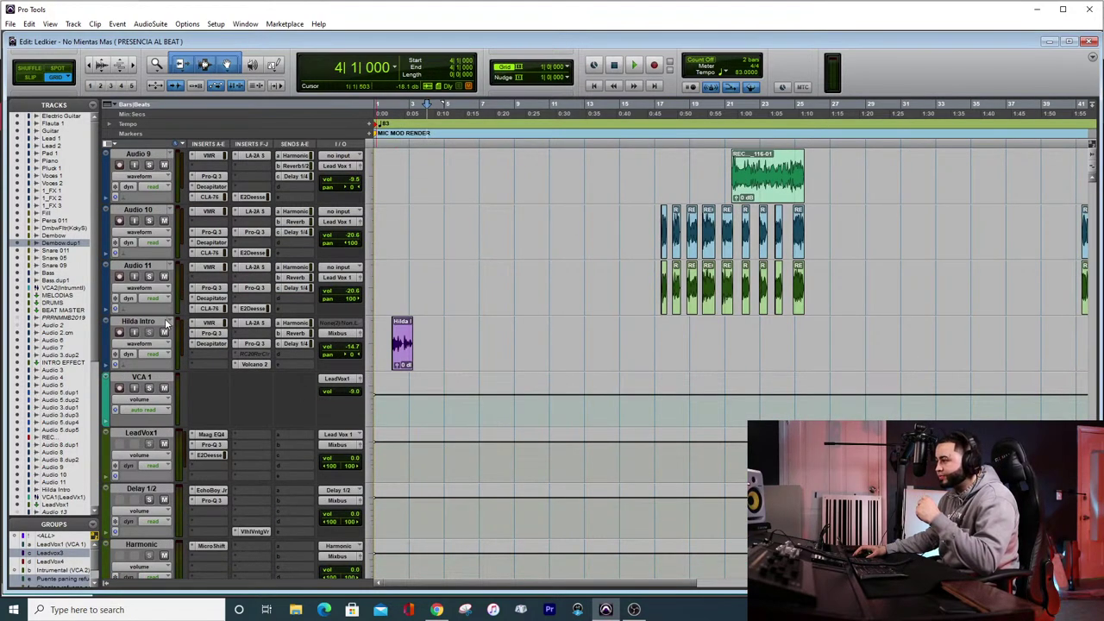
{"action": "left_click", "coordinate": [163, 389]}
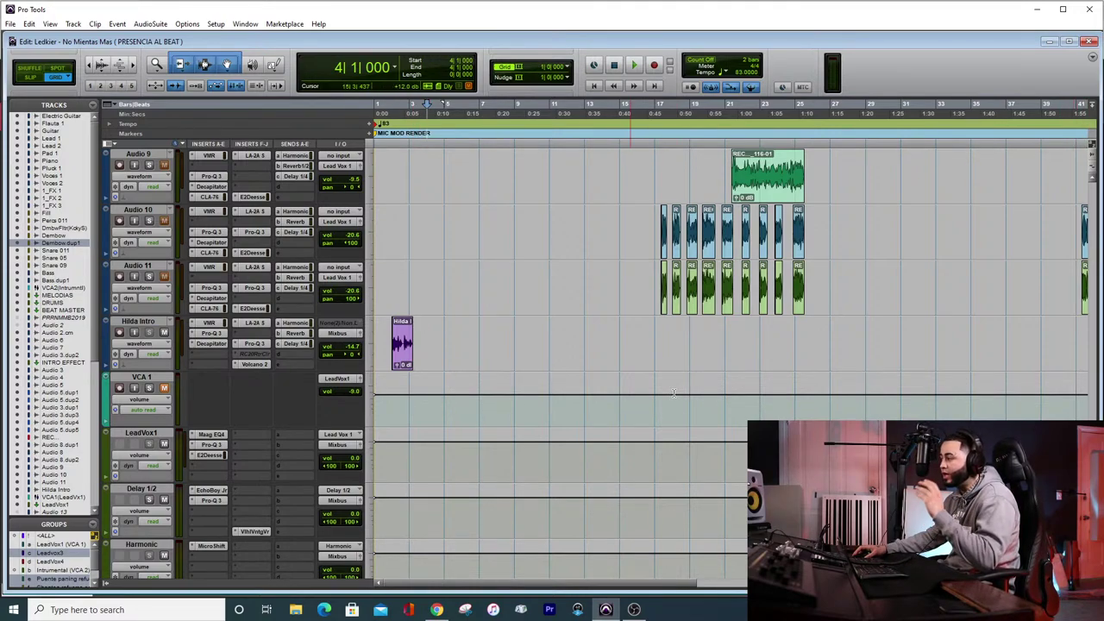
{"action": "scroll", "coordinate": [697, 561], "scroll_direction": "up", "scroll_amount": 7}
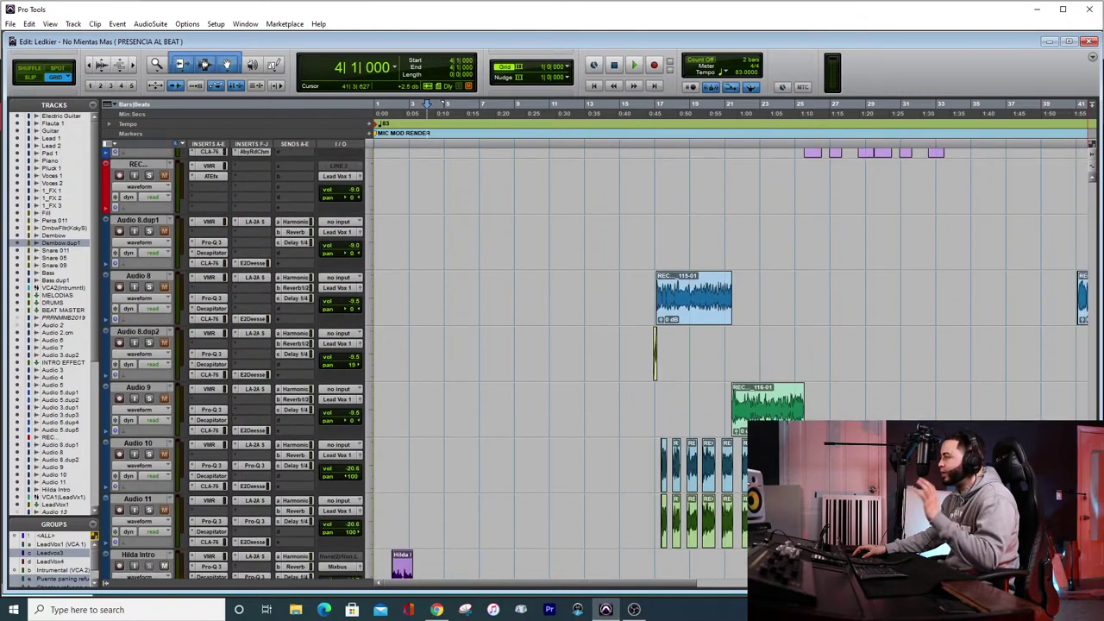
Switch to OBS to check the audio mixer levels, and minimize it to return to Pro Tools
{"action": "left_click", "coordinate": [634, 609]}
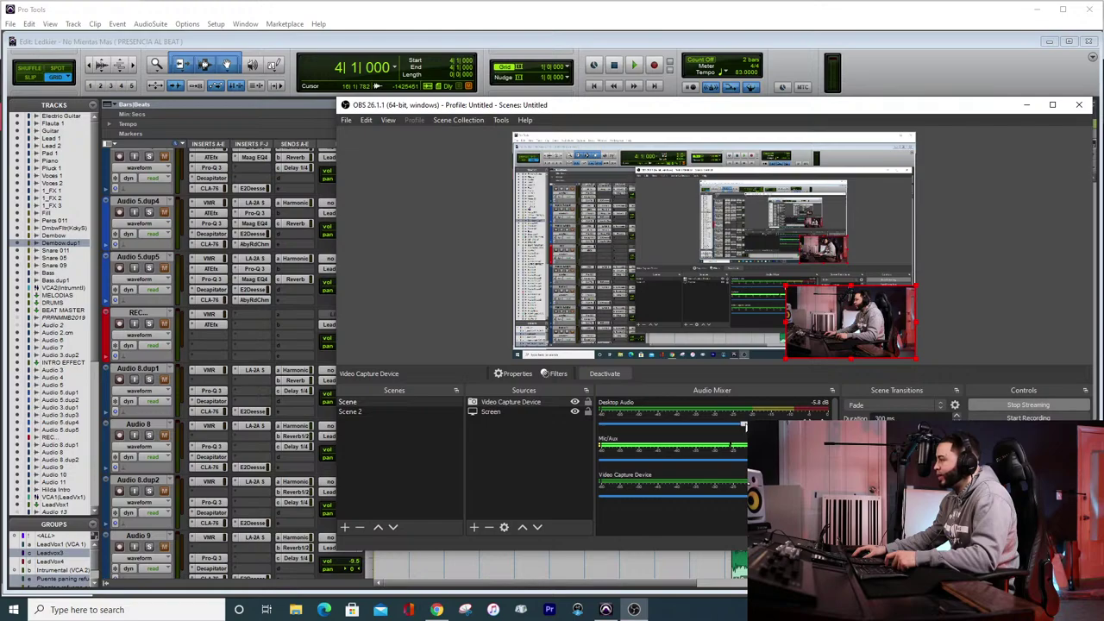
{"action": "left_click", "coordinate": [1026, 105]}
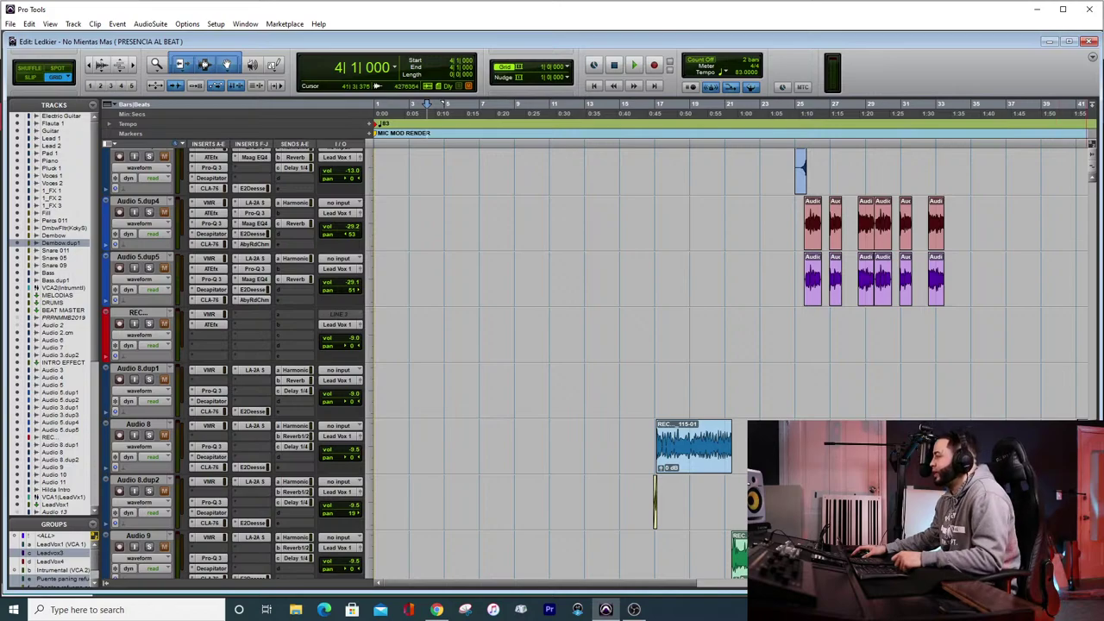
Play the instrumental from bar 1 without vocals, watching the drum, bass and submix tracks, and stop playback
{"action": "left_click_drag", "start_coordinate": [1094, 435], "coordinate": [1096, 275]}
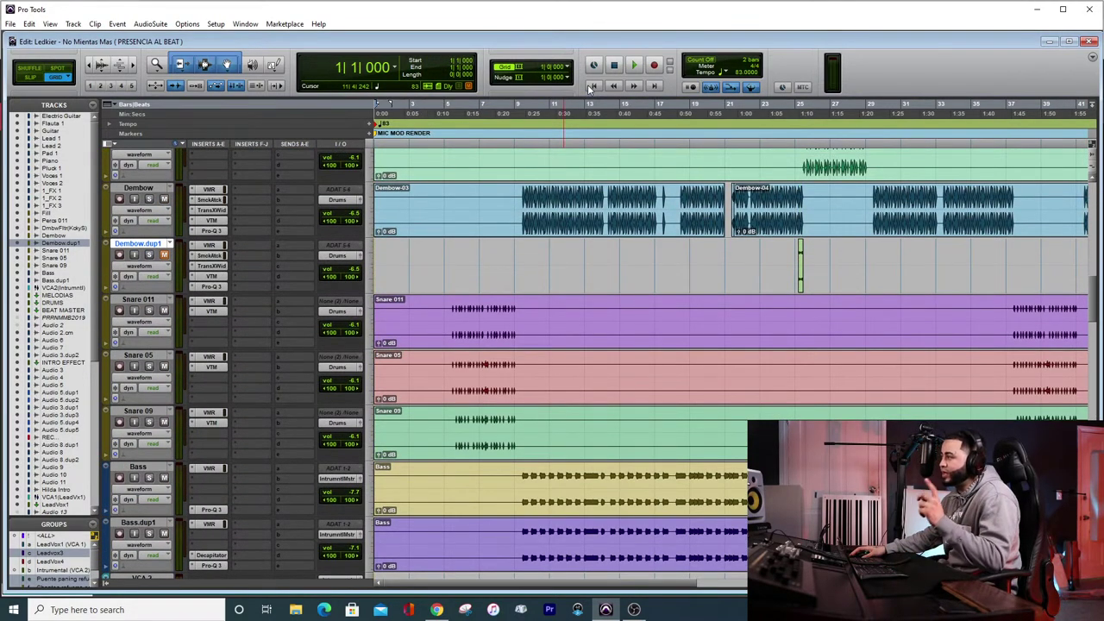
{"action": "left_click_drag", "start_coordinate": [1093, 300], "coordinate": [1090, 288]}
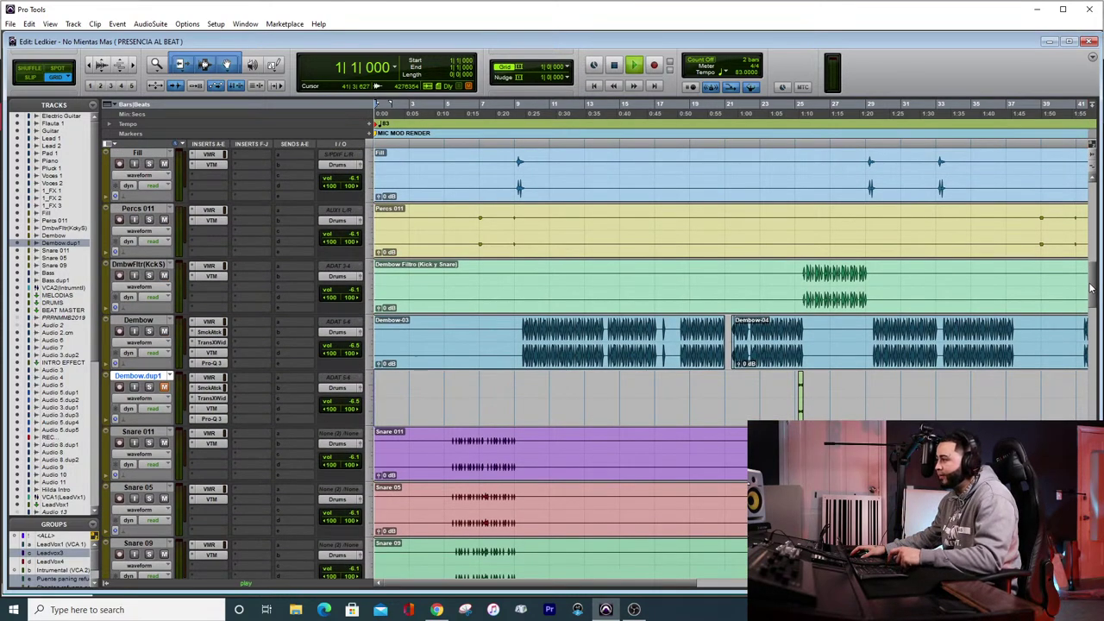
{"action": "key", "text": "space"}
{"action": "scroll", "coordinate": [480, 474], "scroll_direction": "down", "scroll_amount": 3}
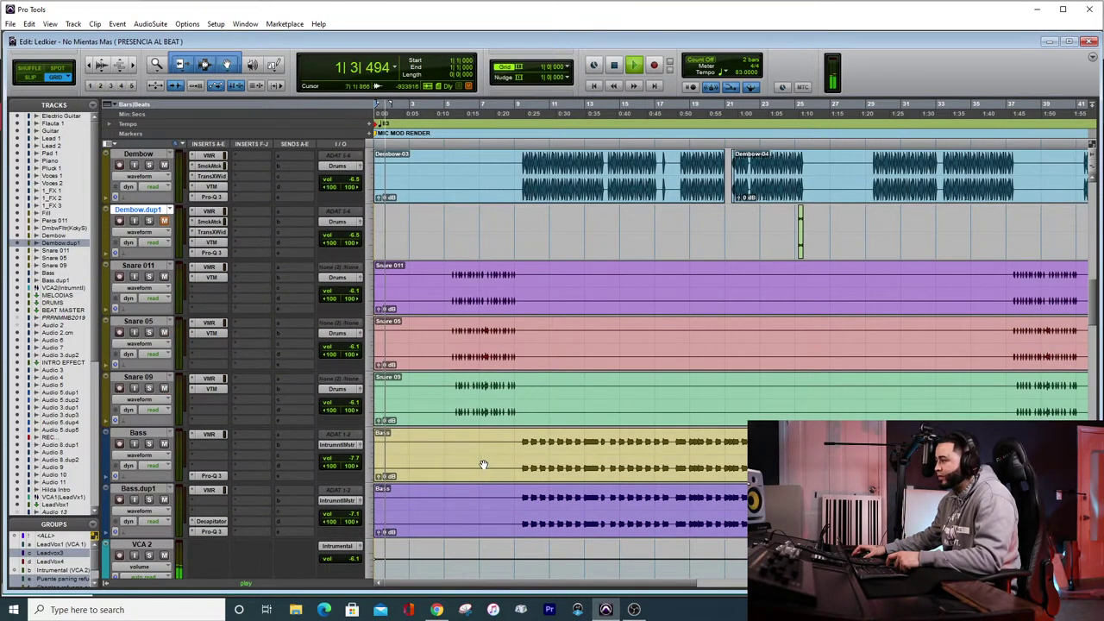
{"action": "scroll", "coordinate": [585, 243], "scroll_direction": "up", "scroll_amount": 1}
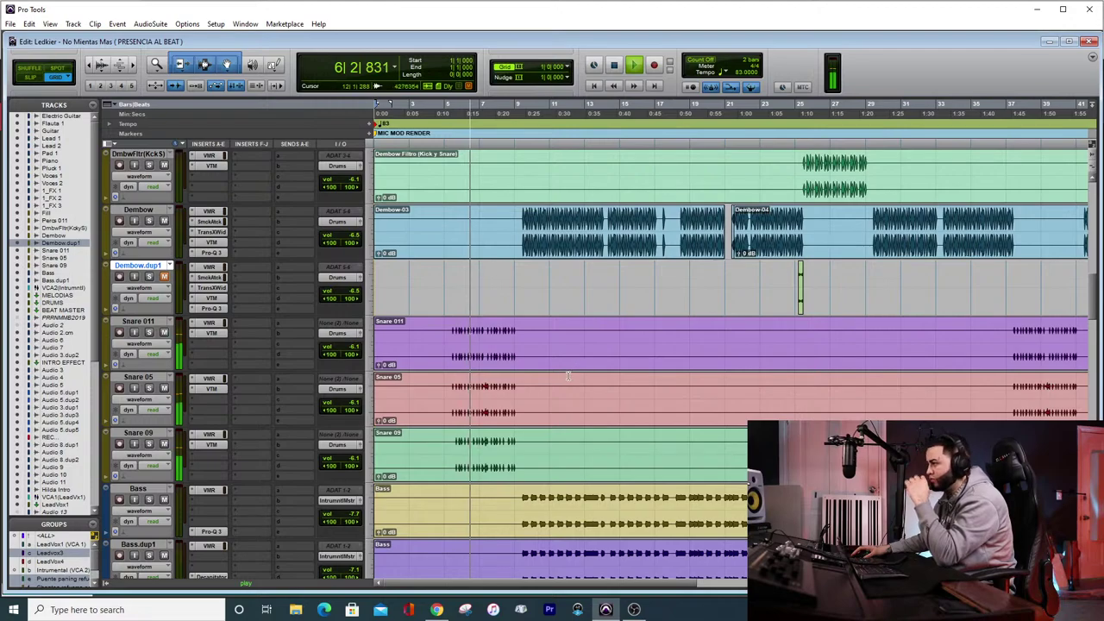
{"action": "scroll", "coordinate": [512, 299], "scroll_direction": "down", "scroll_amount": 1}
{"action": "scroll", "coordinate": [512, 299], "scroll_direction": "down", "scroll_amount": 3}
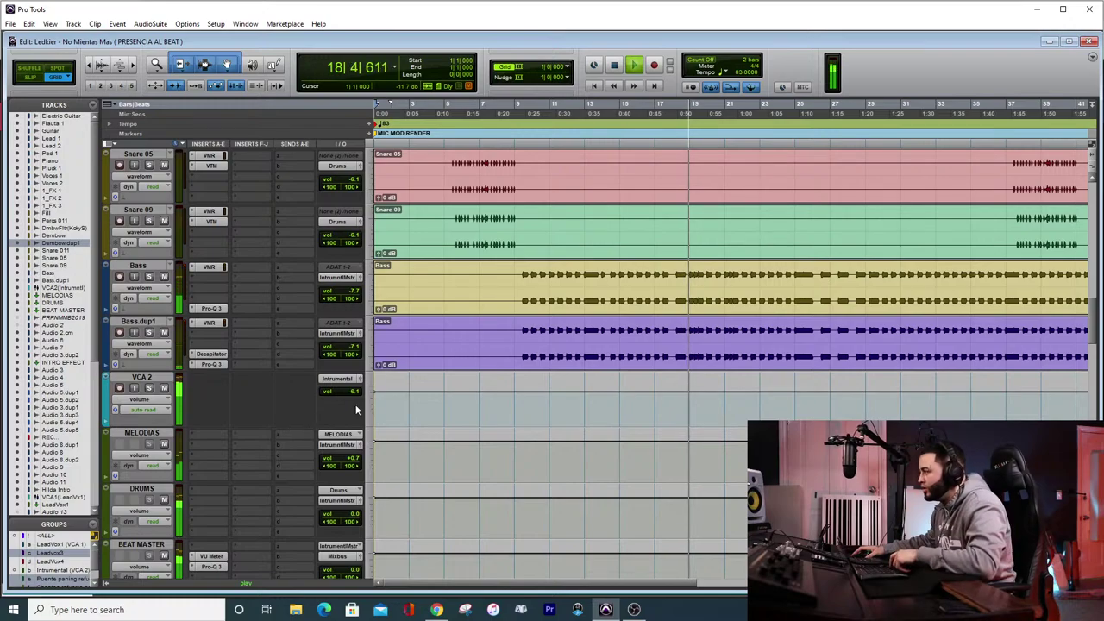
{"action": "key", "text": "space"}
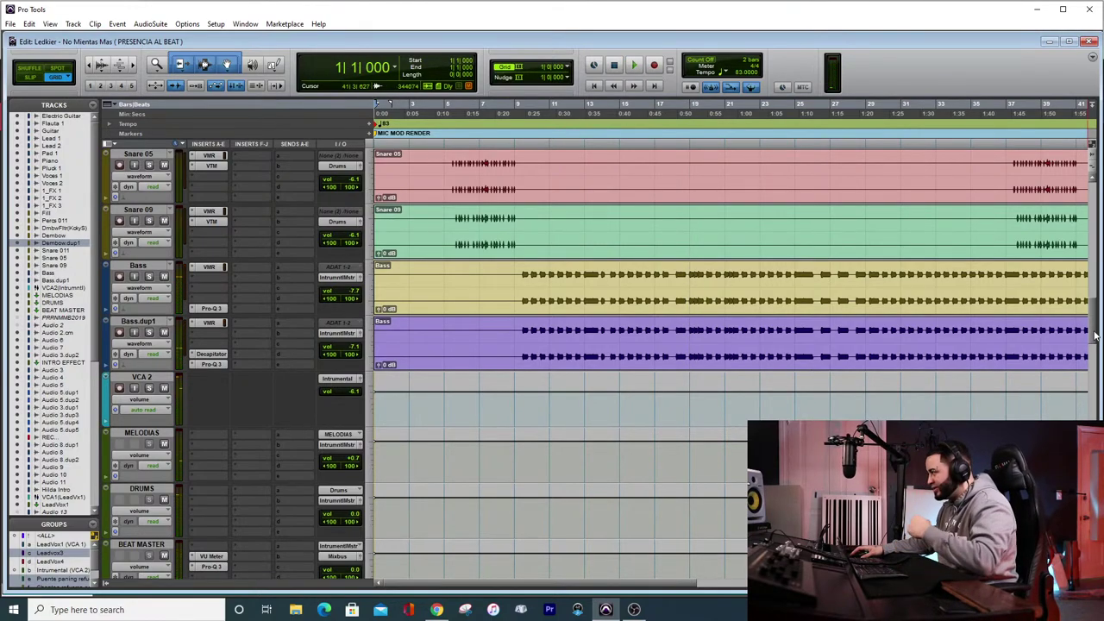
{"action": "left_click_drag", "start_coordinate": [1095, 335], "coordinate": [1089, 293]}
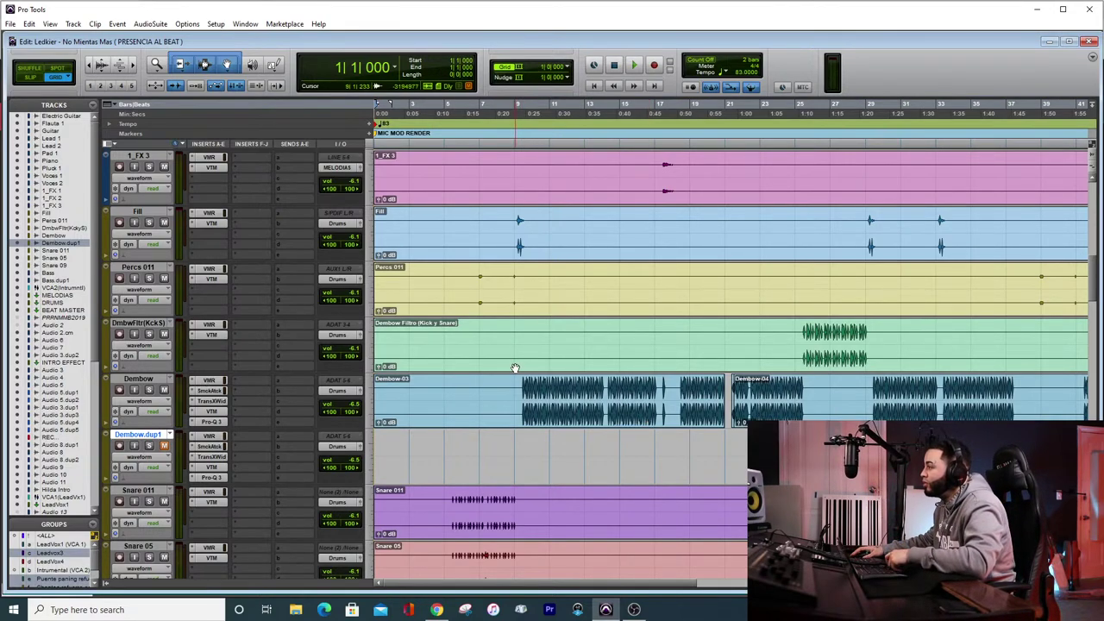
Place the playback start at bar 9 and bring the Dembow and snare tracks into view
{"action": "left_click", "coordinate": [506, 133]}
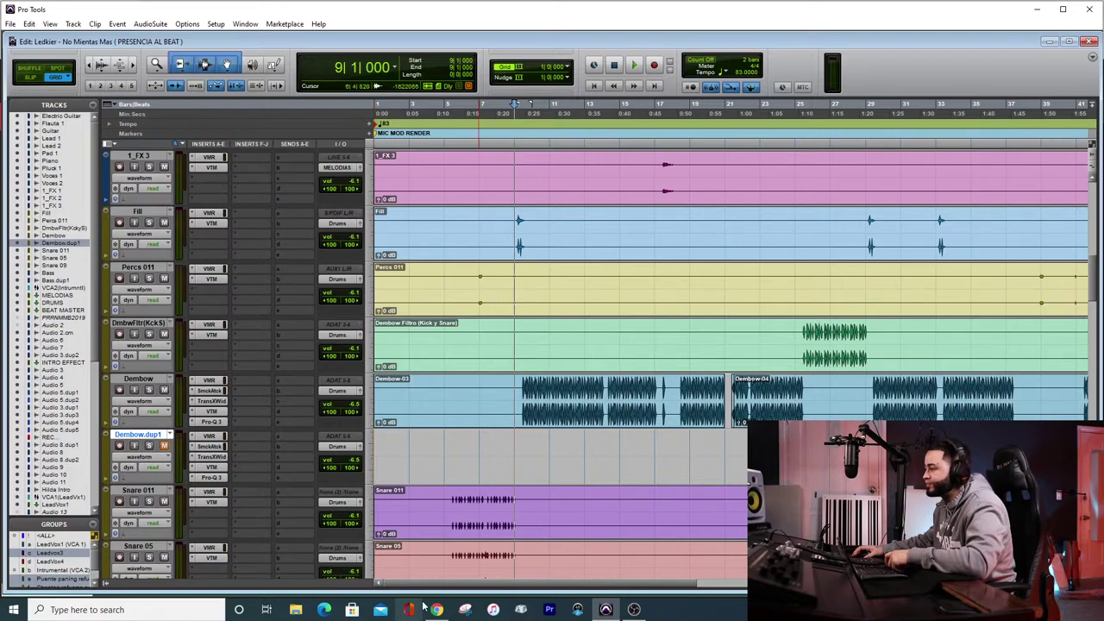
{"action": "mouse_move", "coordinate": [421, 588]}
{"action": "left_mouse_down"}
{"action": "mouse_move", "coordinate": [499, 591]}
{"action": "mouse_move", "coordinate": [414, 593]}
{"action": "left_mouse_up"}
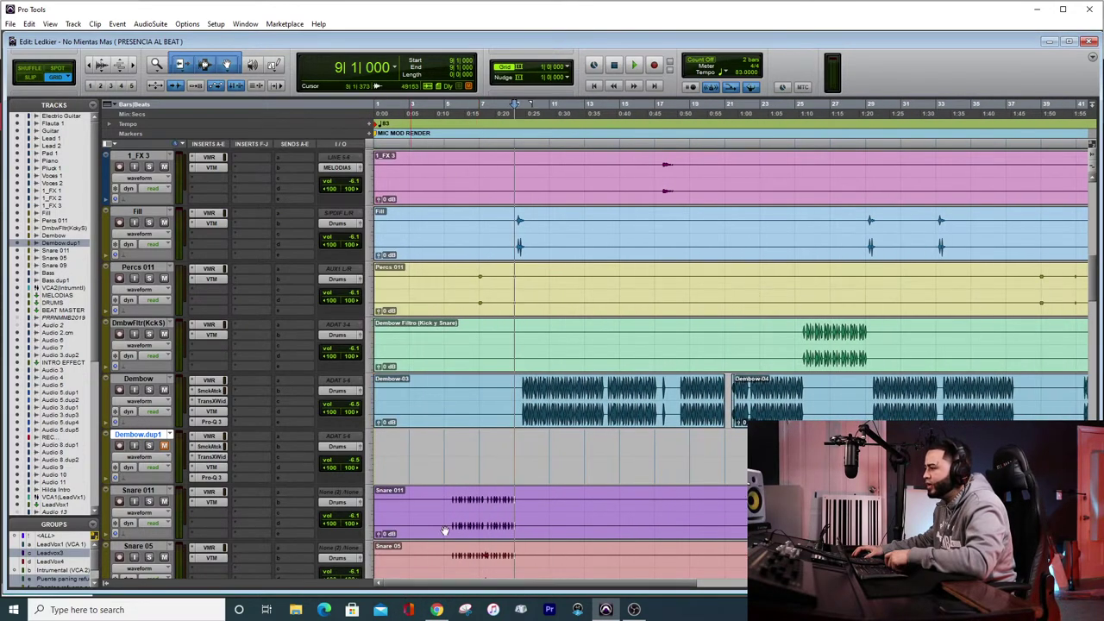
{"action": "scroll", "coordinate": [543, 428], "scroll_direction": "down", "scroll_amount": 1}
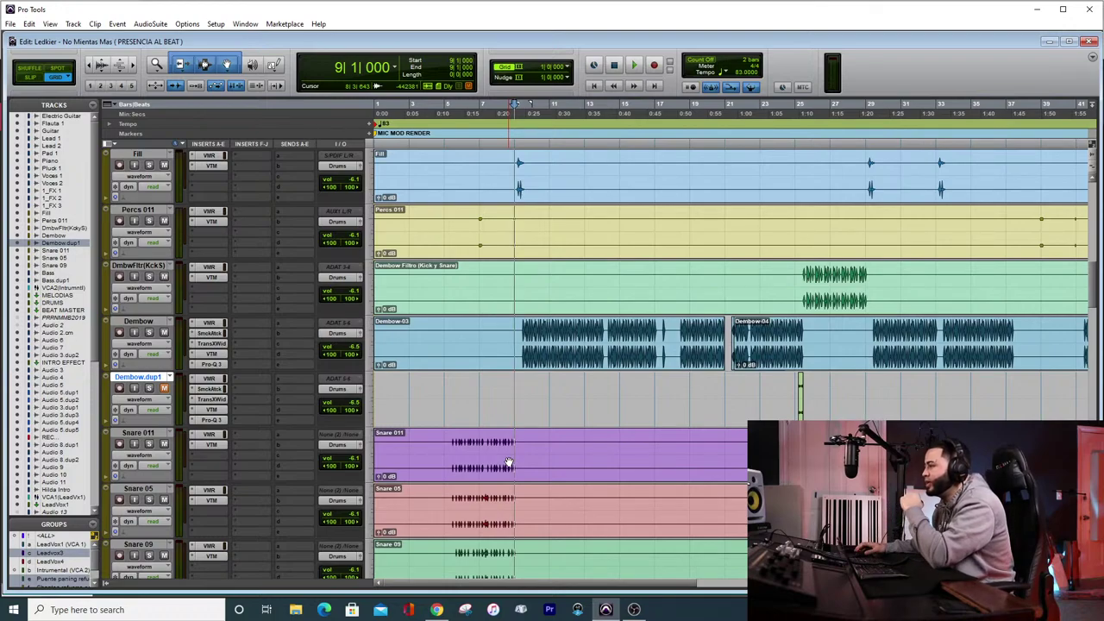
Open the Virtual Mix Rack insert on the Dembow track and examine its Virtual Channel module
{"action": "left_click", "coordinate": [208, 323]}
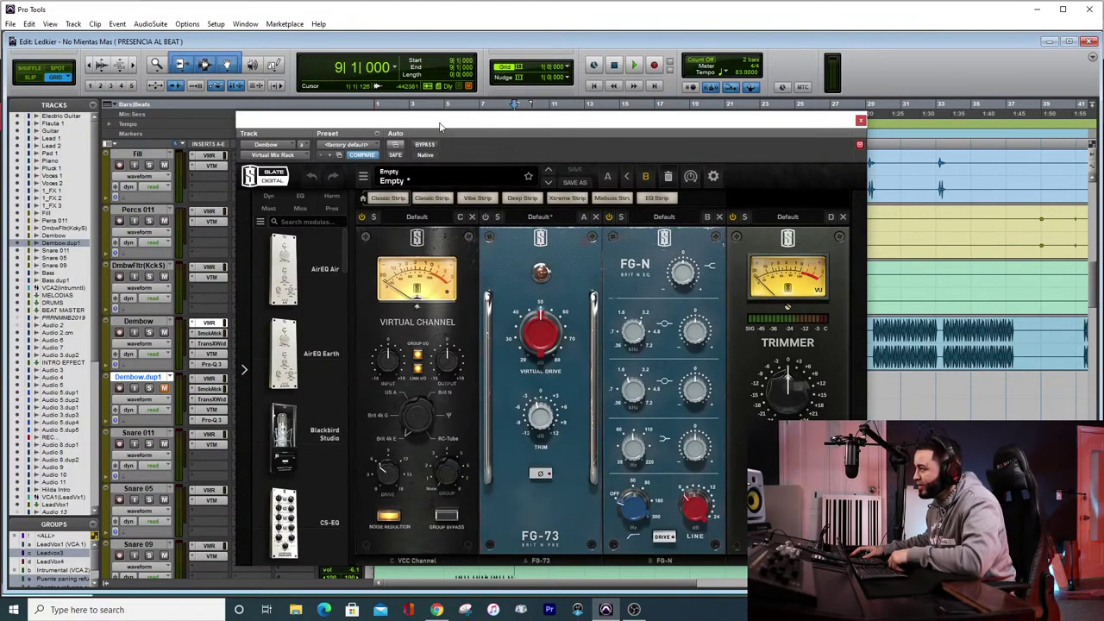
{"action": "left_click_drag", "start_coordinate": [440, 124], "coordinate": [423, 112]}
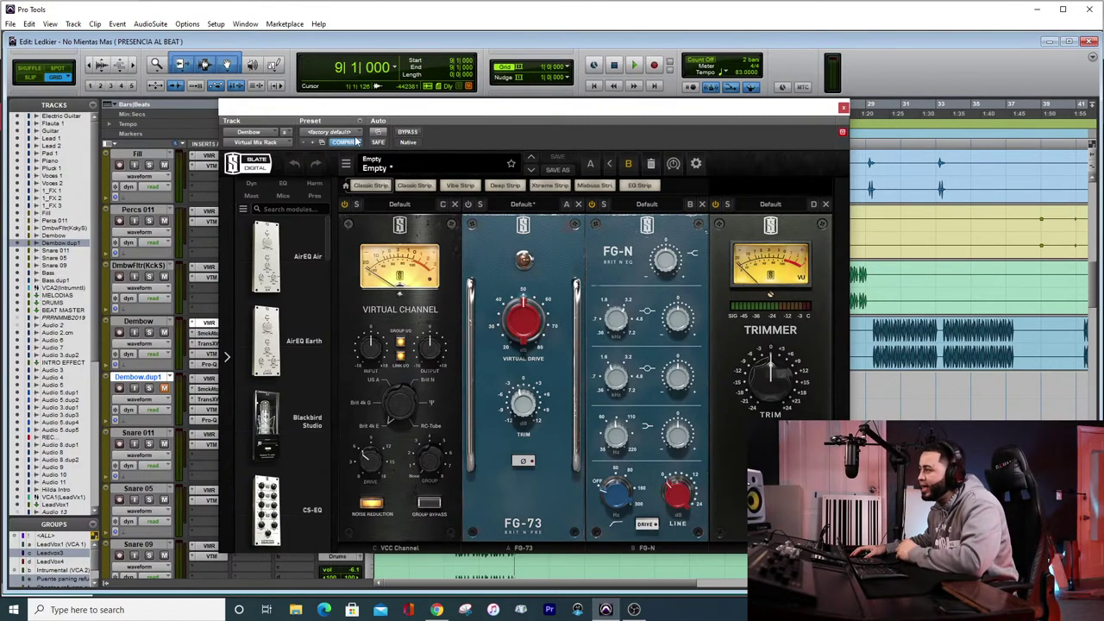
{"action": "left_click_drag", "start_coordinate": [409, 111], "coordinate": [497, 102]}
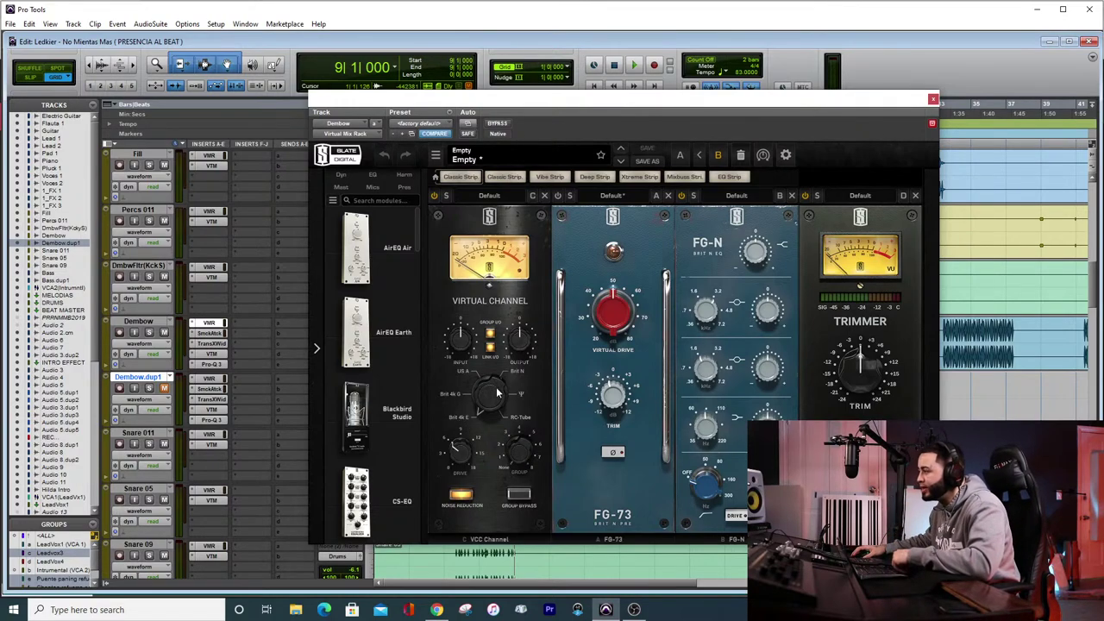
{"action": "left_click_drag", "start_coordinate": [499, 107], "coordinate": [517, 91]}
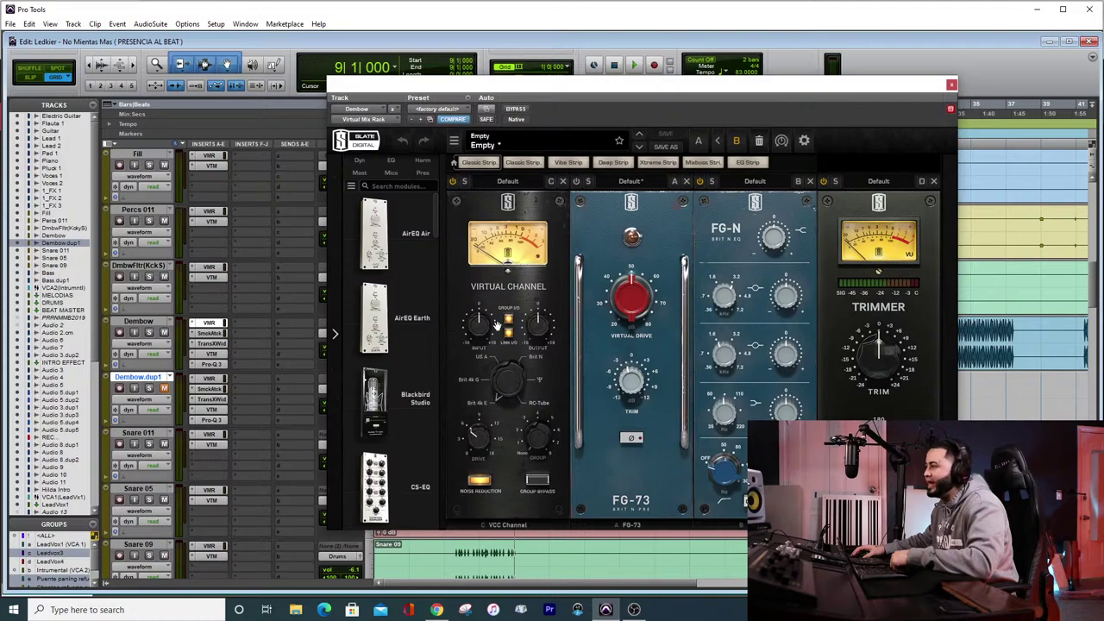
{"action": "mouse_move", "coordinate": [475, 339]}
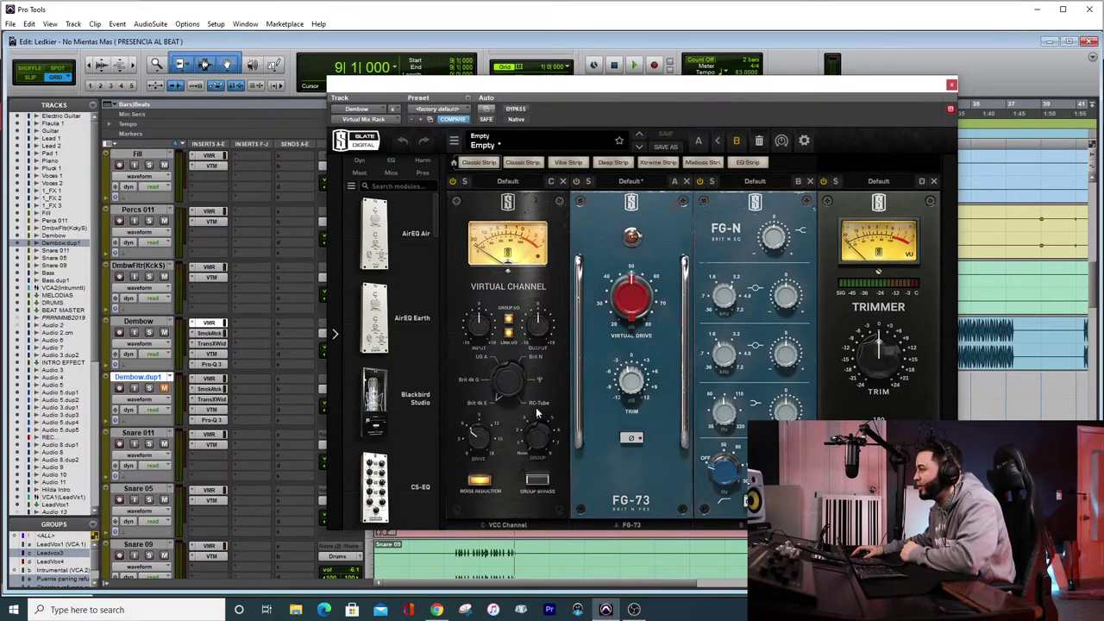
Examine the FG-73 module and its Virtual Drive control in the Dembow track's Virtual Mix Rack
{"action": "left_click_drag", "start_coordinate": [548, 99], "coordinate": [460, 78]}
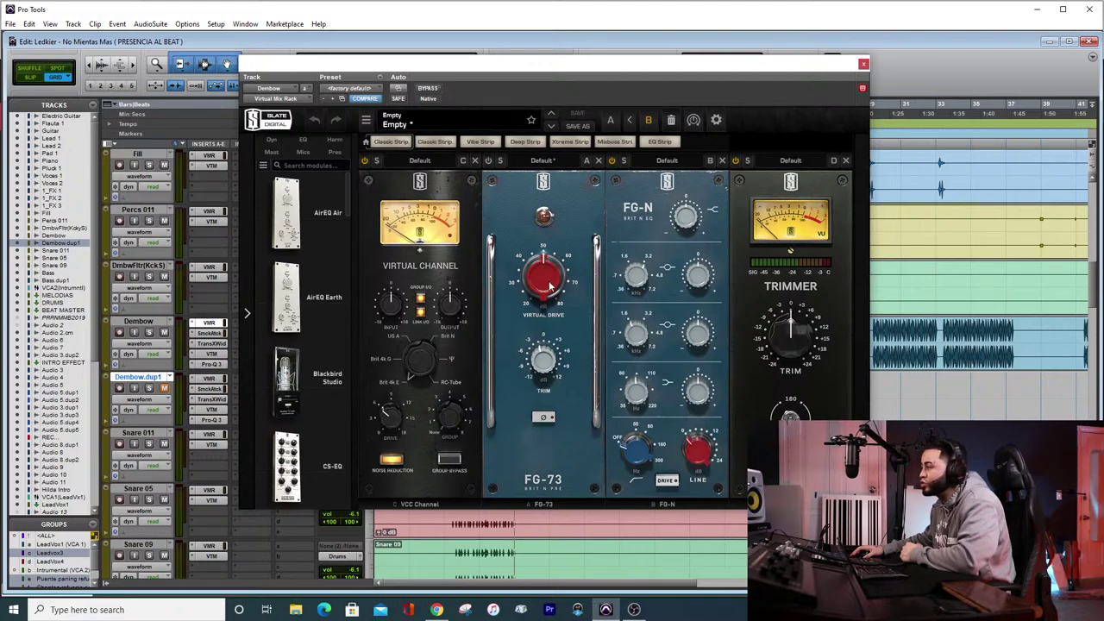
{"action": "mouse_move", "coordinate": [550, 287]}
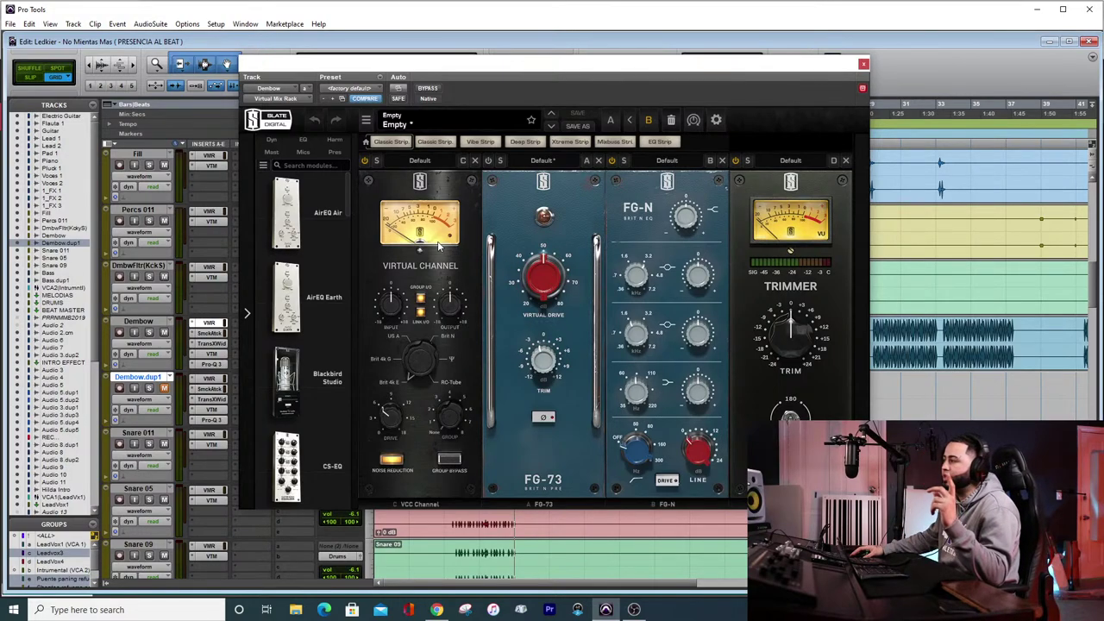
{"action": "left_click_drag", "start_coordinate": [456, 205], "coordinate": [454, 206]}
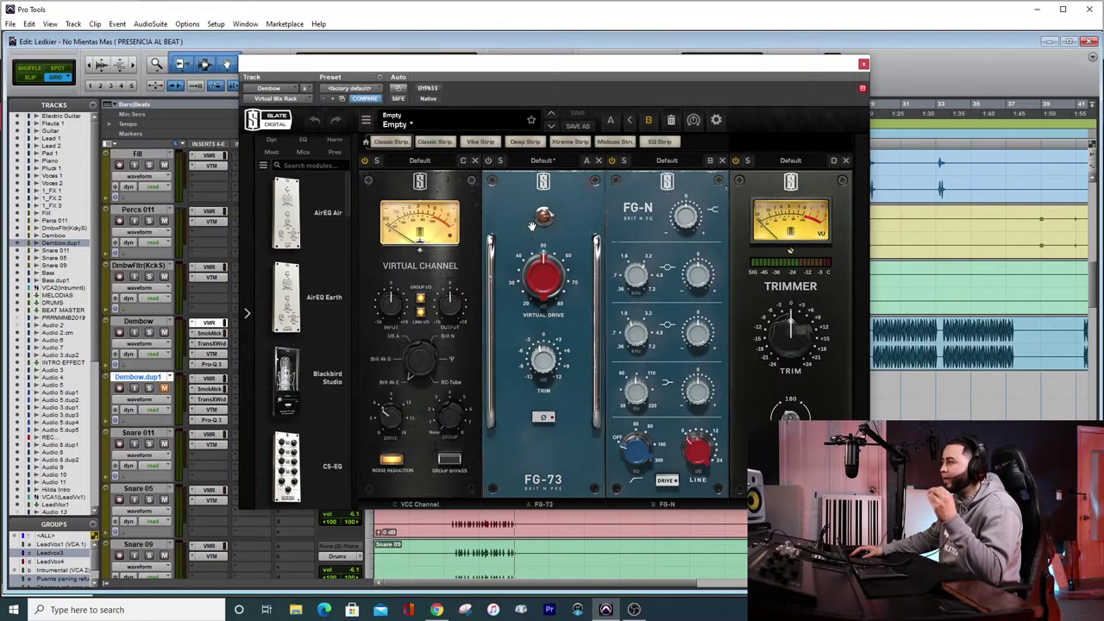
{"action": "left_click_drag", "start_coordinate": [532, 226], "coordinate": [526, 238]}
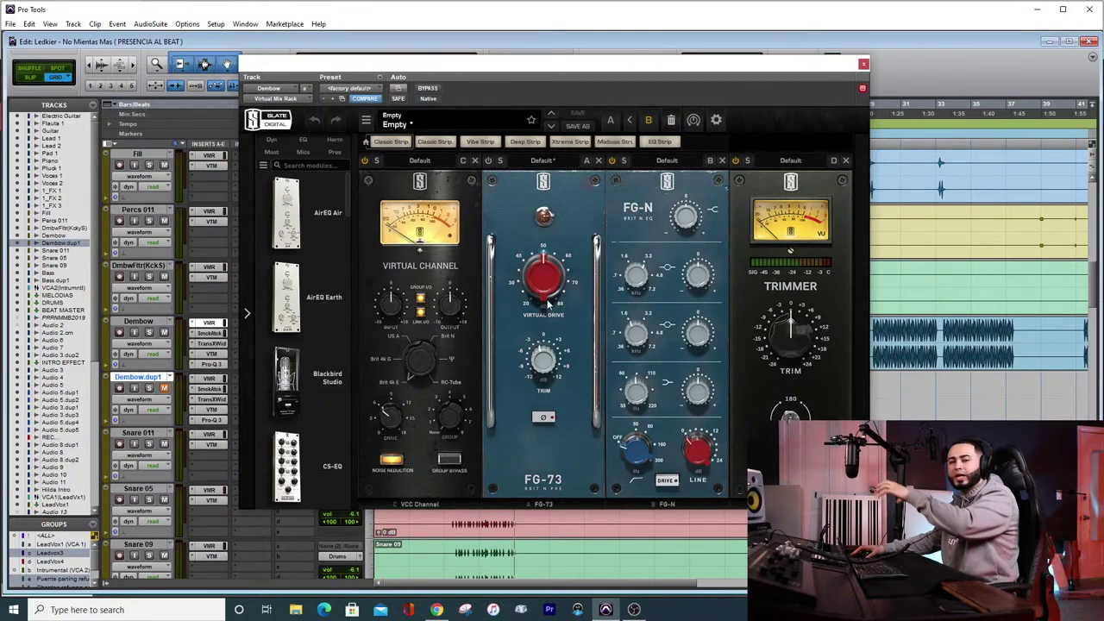
{"action": "mouse_move", "coordinate": [546, 304]}
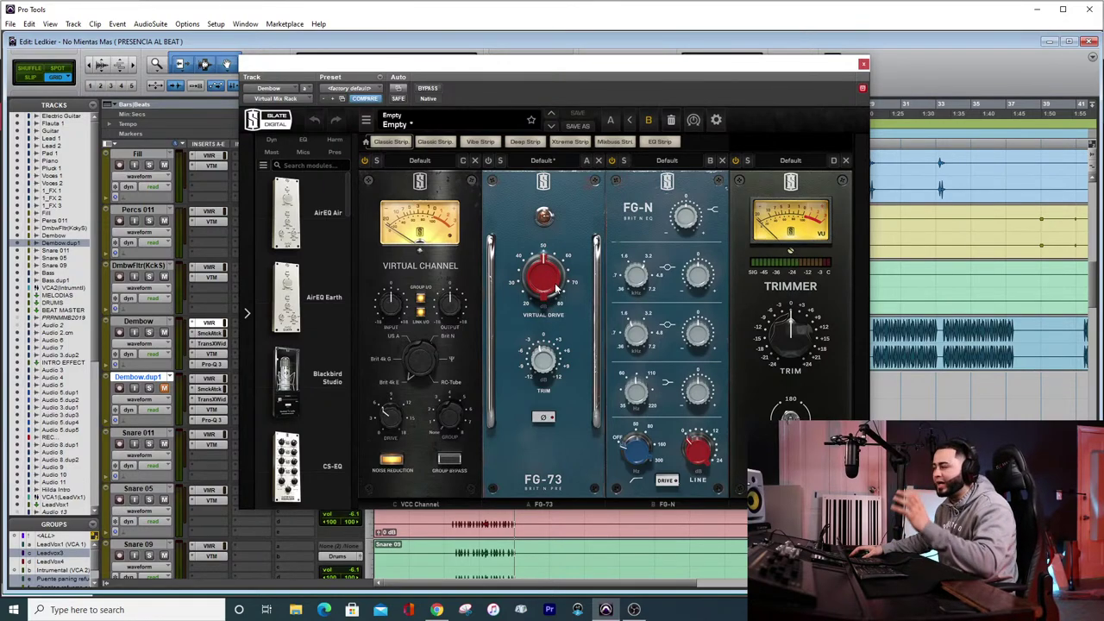
{"action": "left_click_drag", "start_coordinate": [566, 234], "coordinate": [565, 246]}
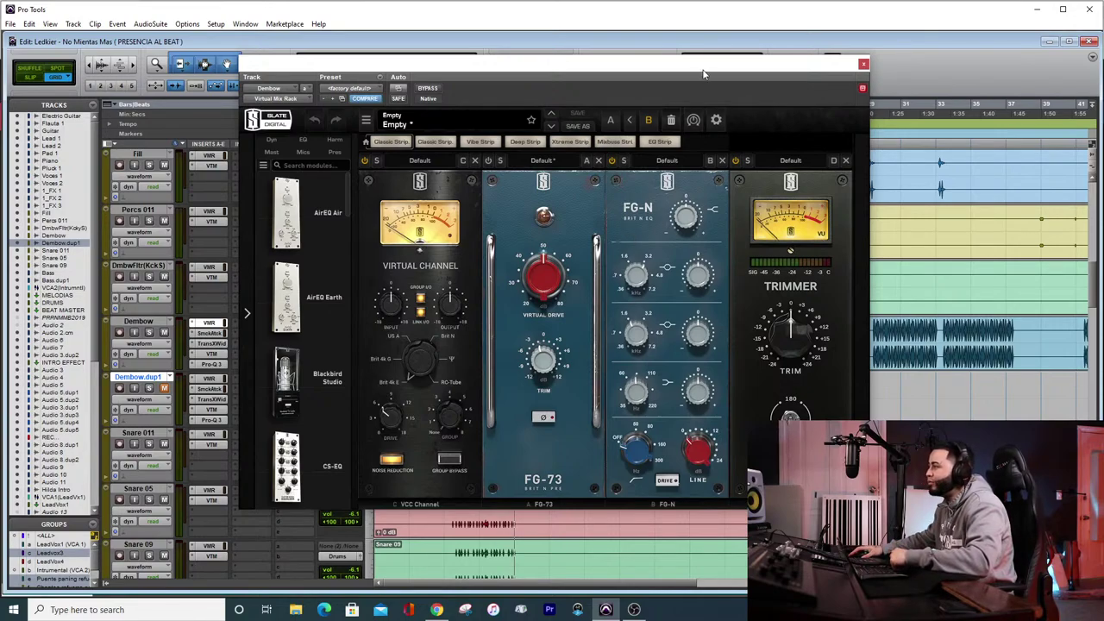
Review the FG-N equalizer and Trimmer modules, and close the Dembow track's Virtual Mix Rack
{"action": "left_click_drag", "start_coordinate": [638, 208], "coordinate": [642, 213]}
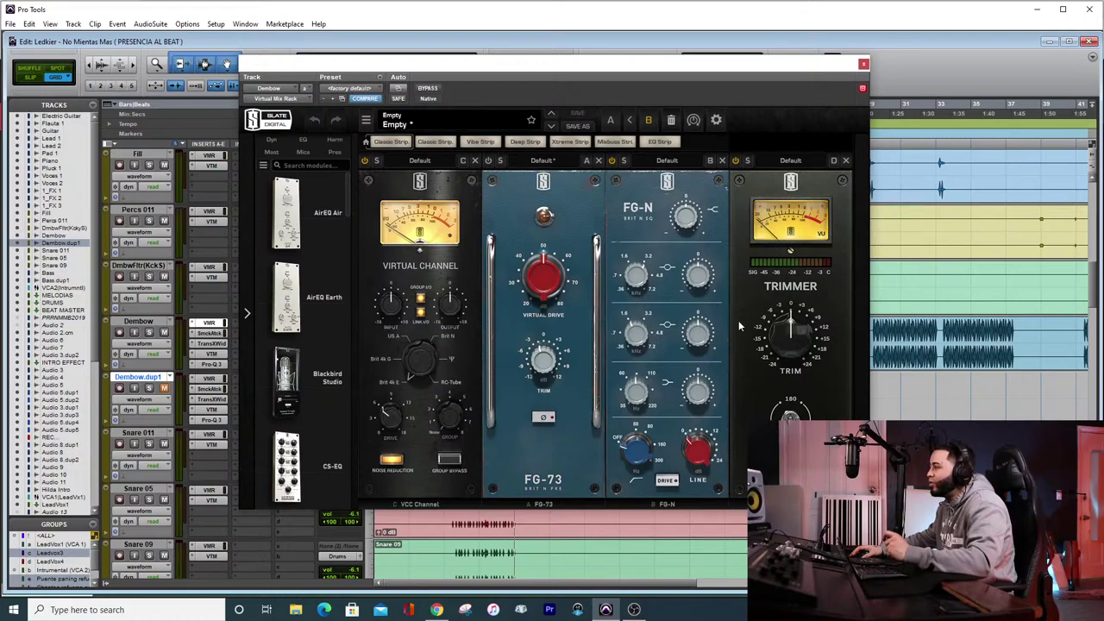
{"action": "mouse_move", "coordinate": [696, 336]}
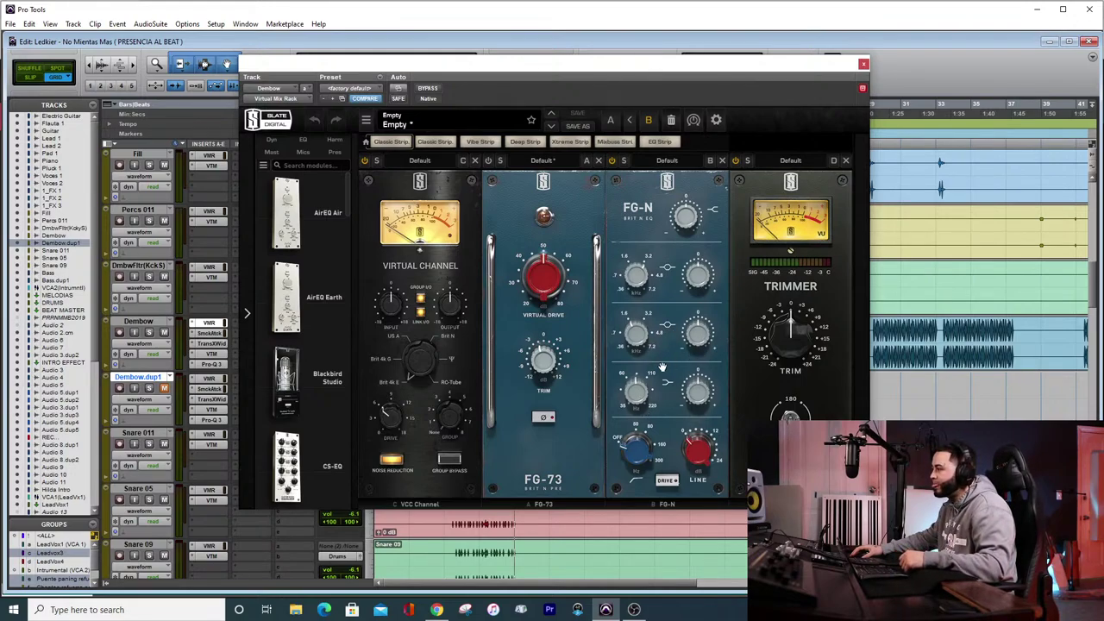
{"action": "mouse_move", "coordinate": [645, 220]}
{"action": "left_mouse_down"}
{"action": "mouse_move", "coordinate": [624, 195]}
{"action": "mouse_move", "coordinate": [648, 202]}
{"action": "left_mouse_up"}
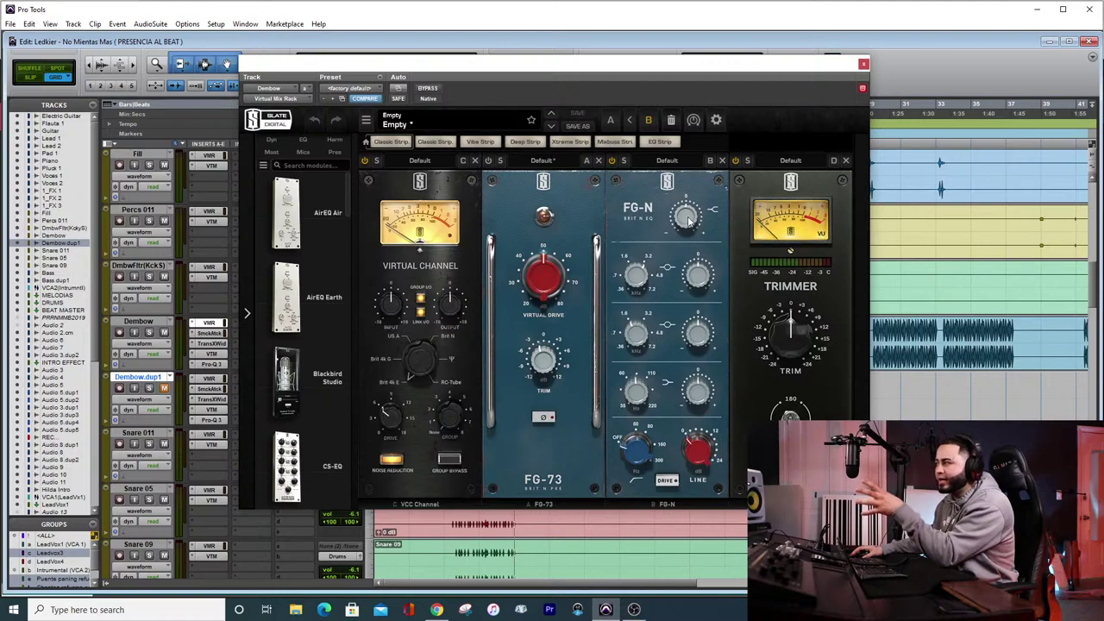
{"action": "mouse_move", "coordinate": [707, 217]}
{"action": "left_mouse_down"}
{"action": "mouse_move", "coordinate": [702, 225]}
{"action": "mouse_move", "coordinate": [717, 193]}
{"action": "mouse_move", "coordinate": [724, 207]}
{"action": "mouse_move", "coordinate": [712, 205]}
{"action": "left_mouse_up"}
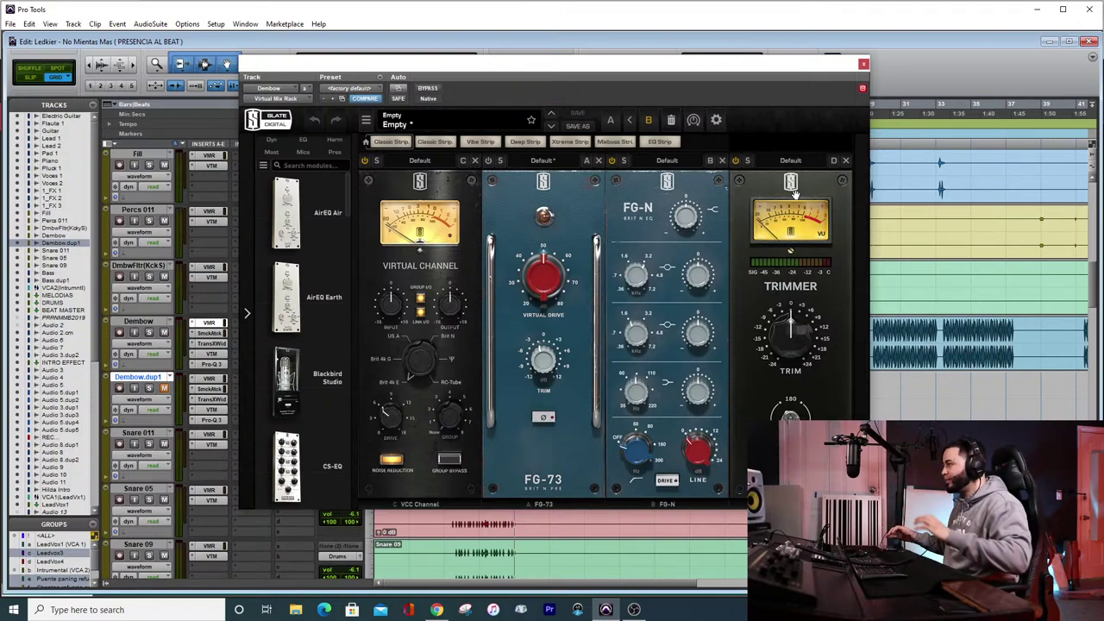
{"action": "mouse_move", "coordinate": [788, 337]}
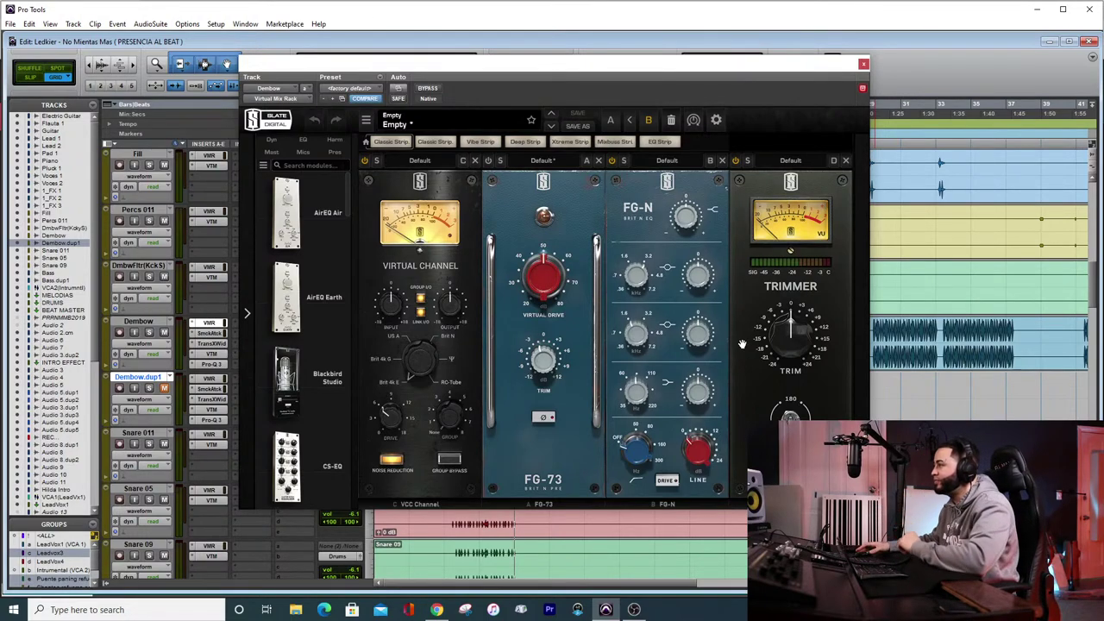
{"action": "left_click", "coordinate": [862, 64]}
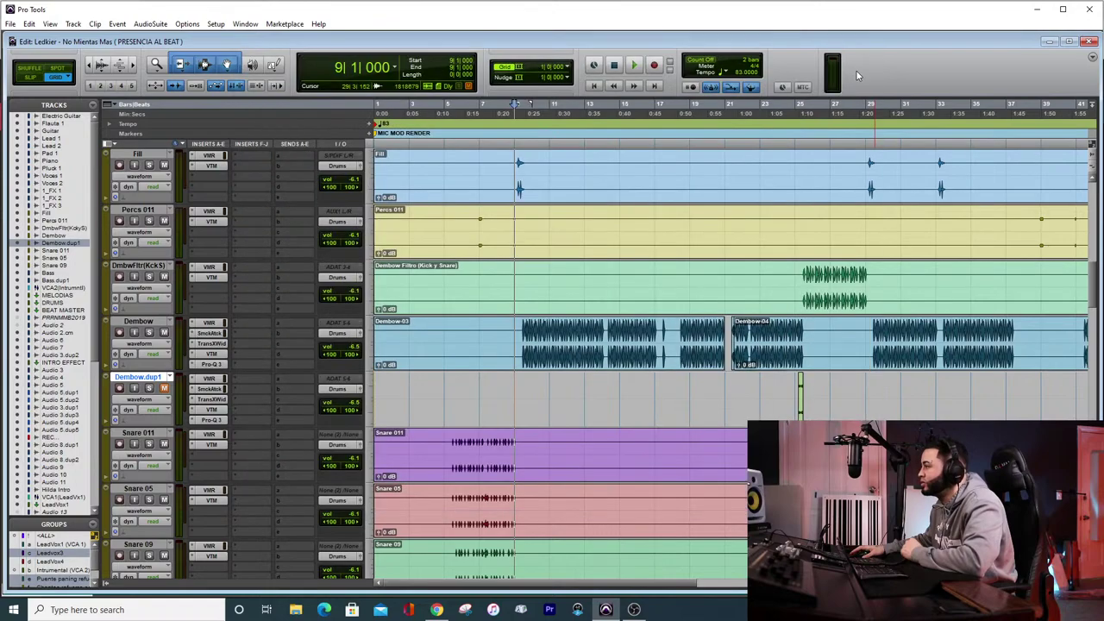
Open the Smack Attack insert on the Dembow track and solo that track
{"action": "left_click", "coordinate": [212, 333]}
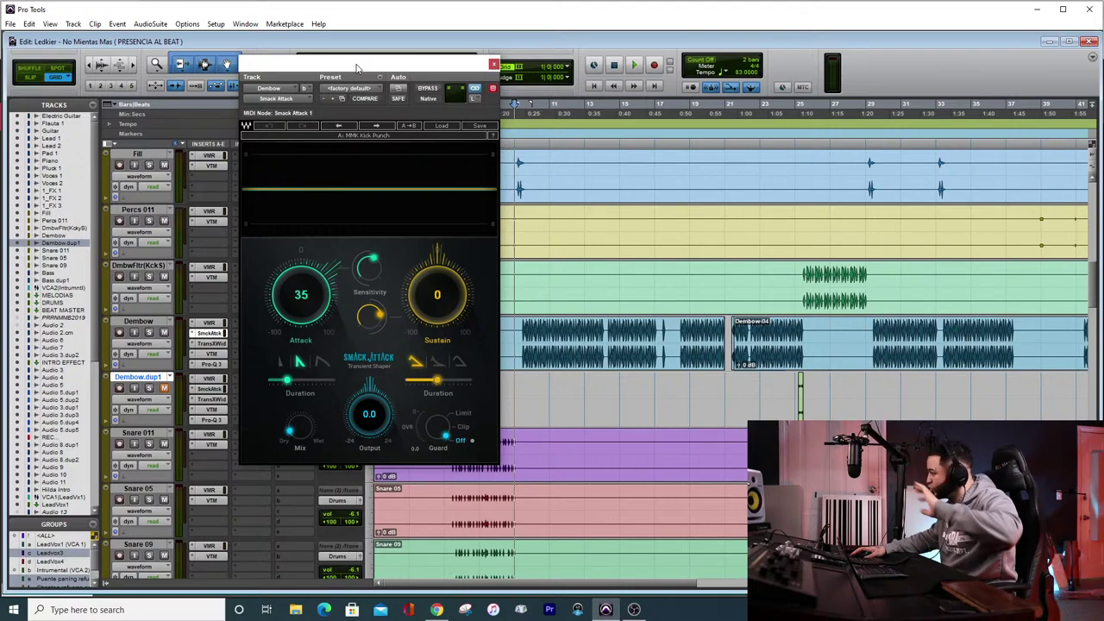
{"action": "left_click_drag", "start_coordinate": [343, 75], "coordinate": [819, 172]}
{"action": "left_click", "coordinate": [153, 334]}
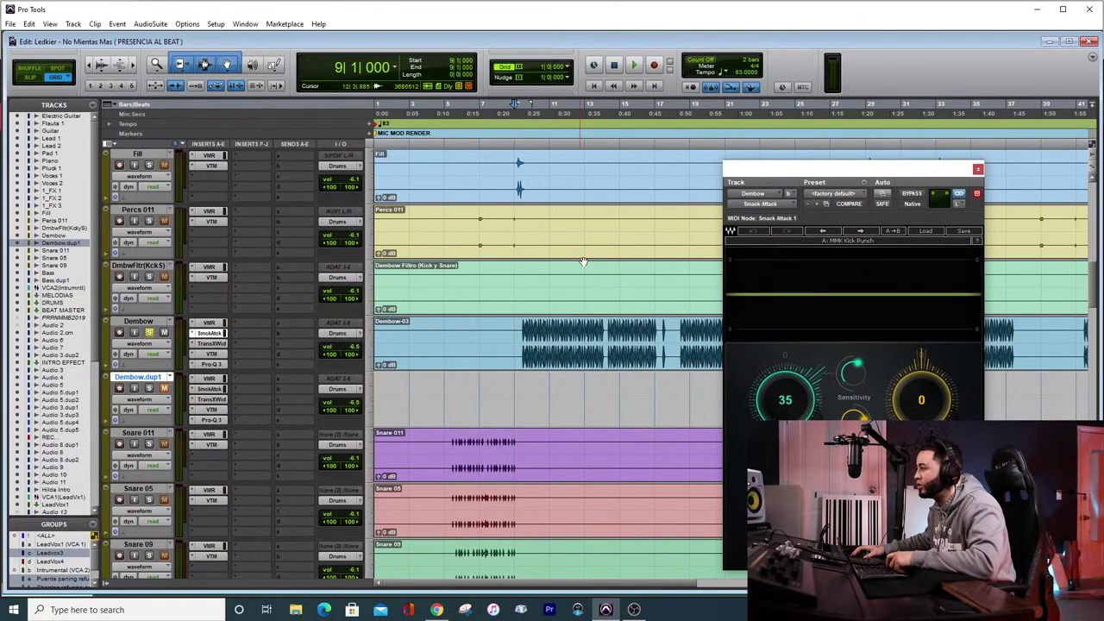
Play the soloed Dembow track from bar 9, comparing the sound with Smack Attack bypassed and active, and stop playback
{"action": "key", "text": "space"}
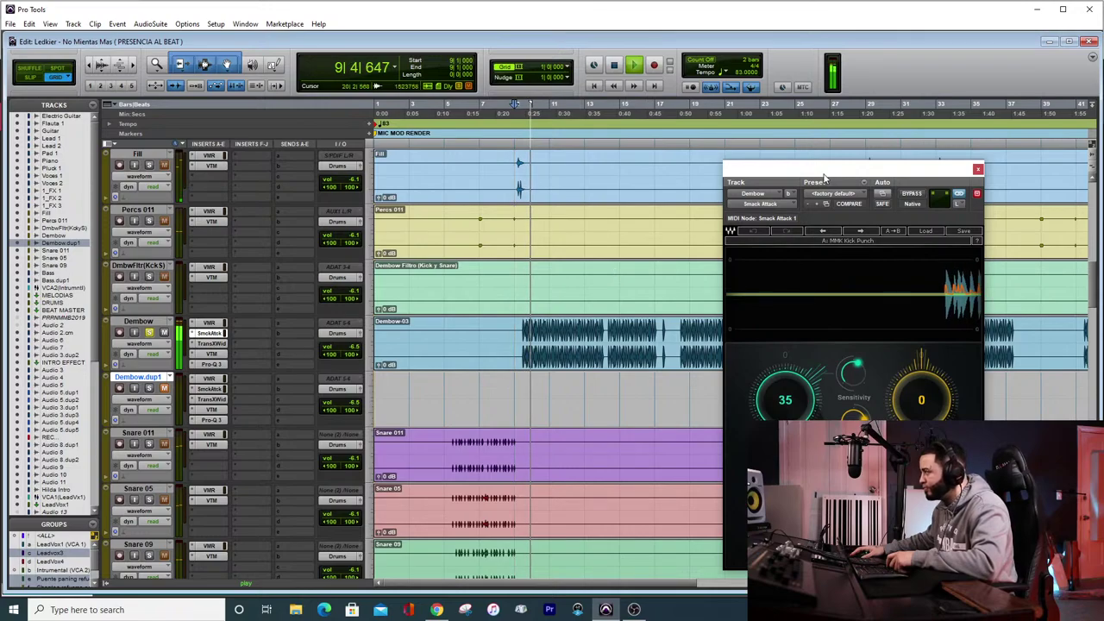
{"action": "left_click", "coordinate": [911, 196]}
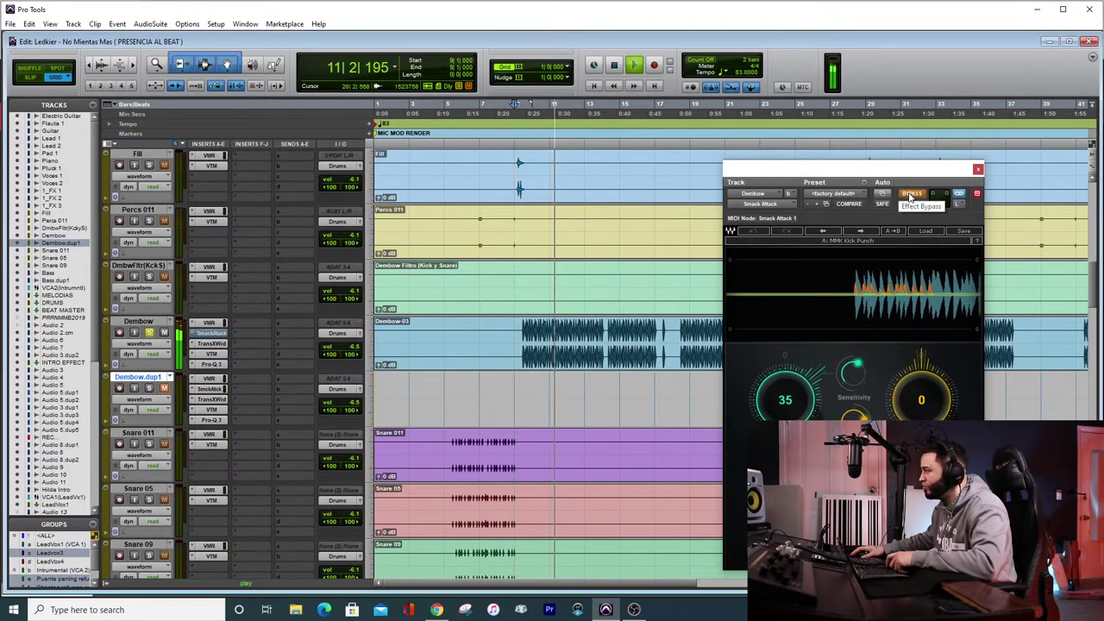
{"action": "left_click", "coordinate": [909, 197]}
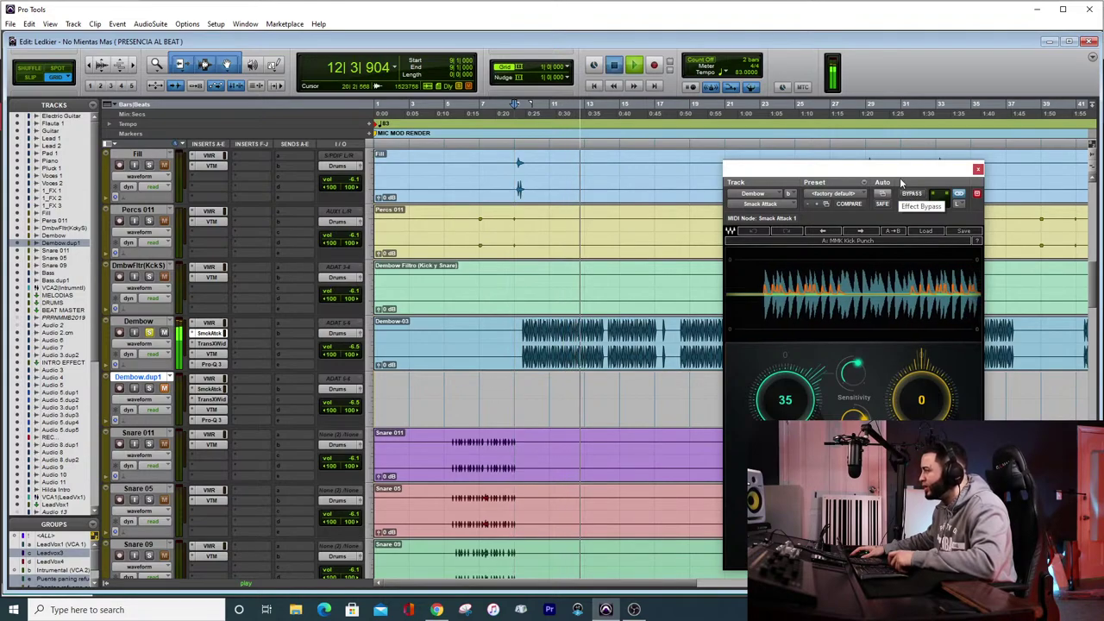
{"action": "key", "text": "space"}
Replay the soloed Dembow track from bar 9 with Smack Attack active, listening to the transient shaping
{"action": "left_click_drag", "start_coordinate": [859, 175], "coordinate": [852, 141]}
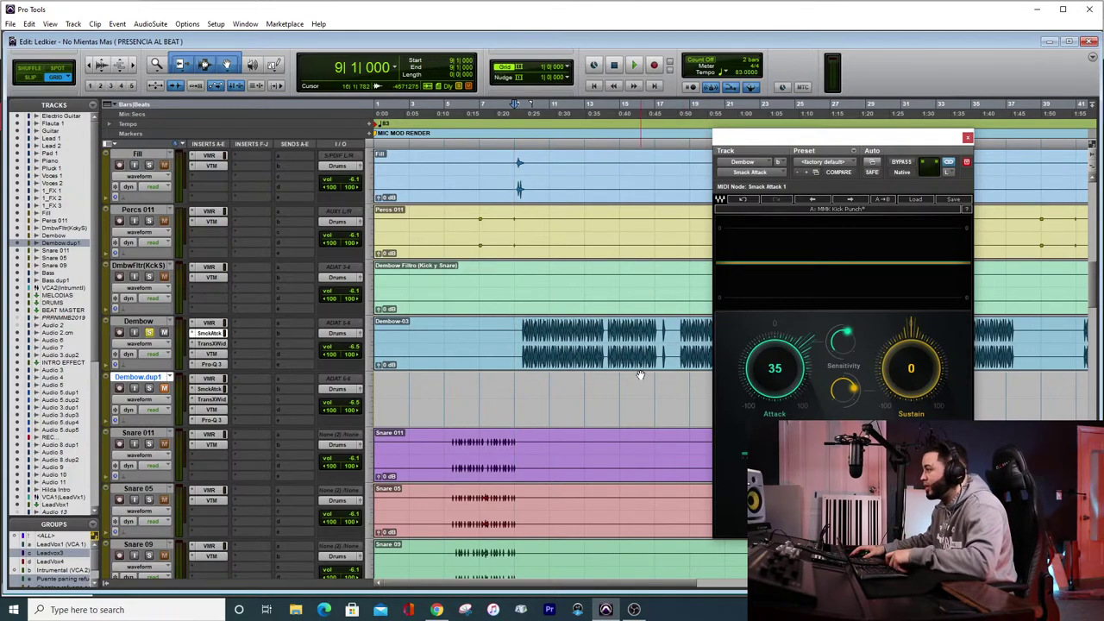
{"action": "left_click_drag", "start_coordinate": [819, 142], "coordinate": [840, 116]}
{"action": "key", "text": "space"}
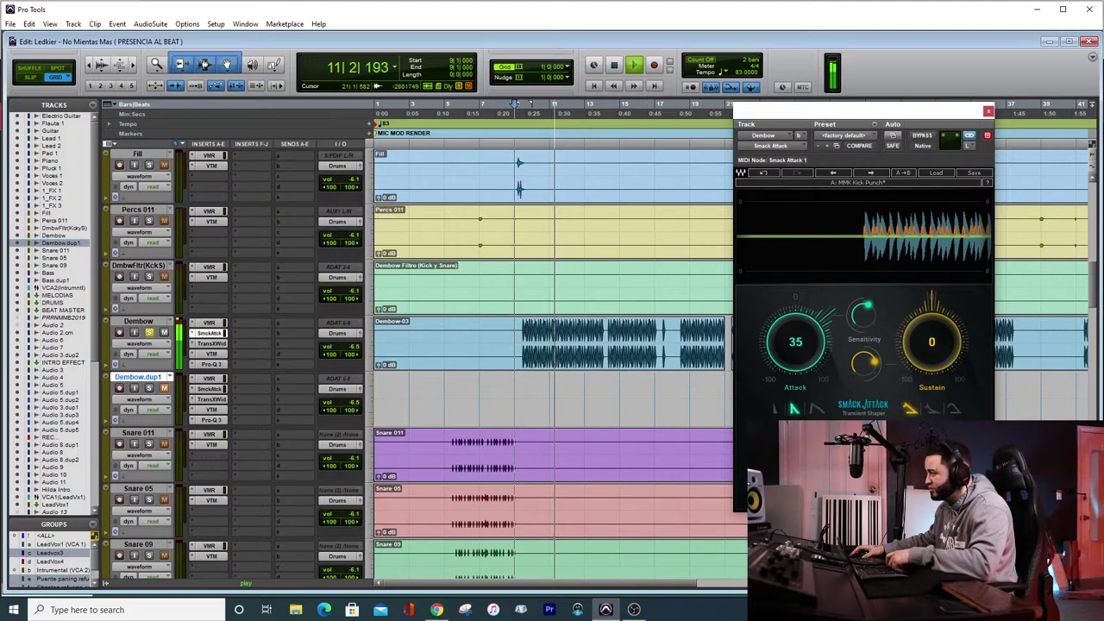
{"action": "key", "text": "space"}
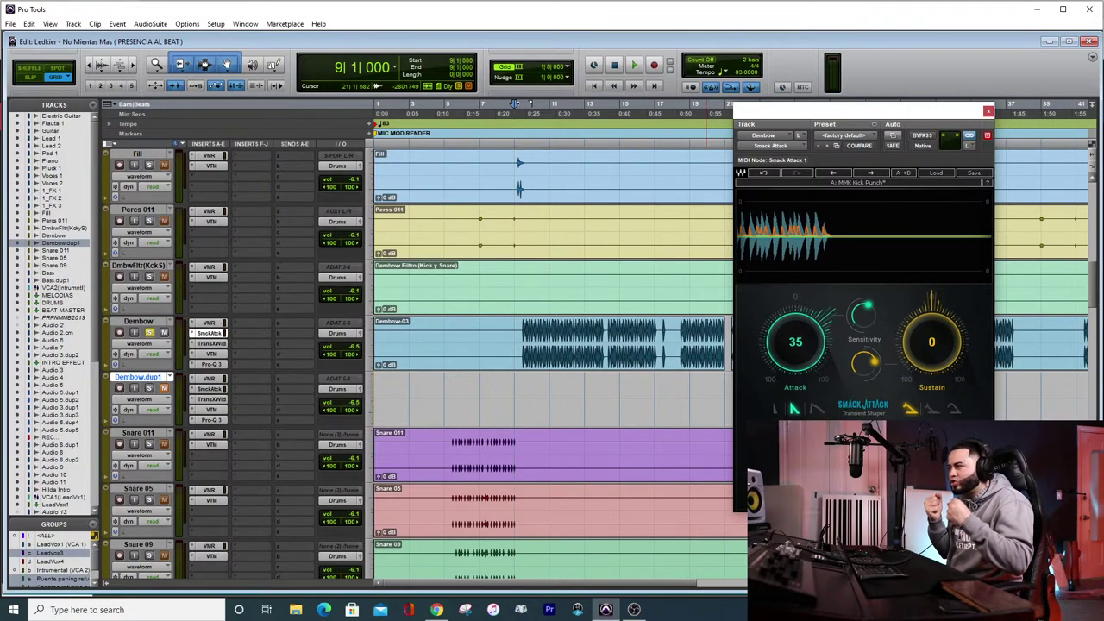
{"action": "key", "text": "space"}
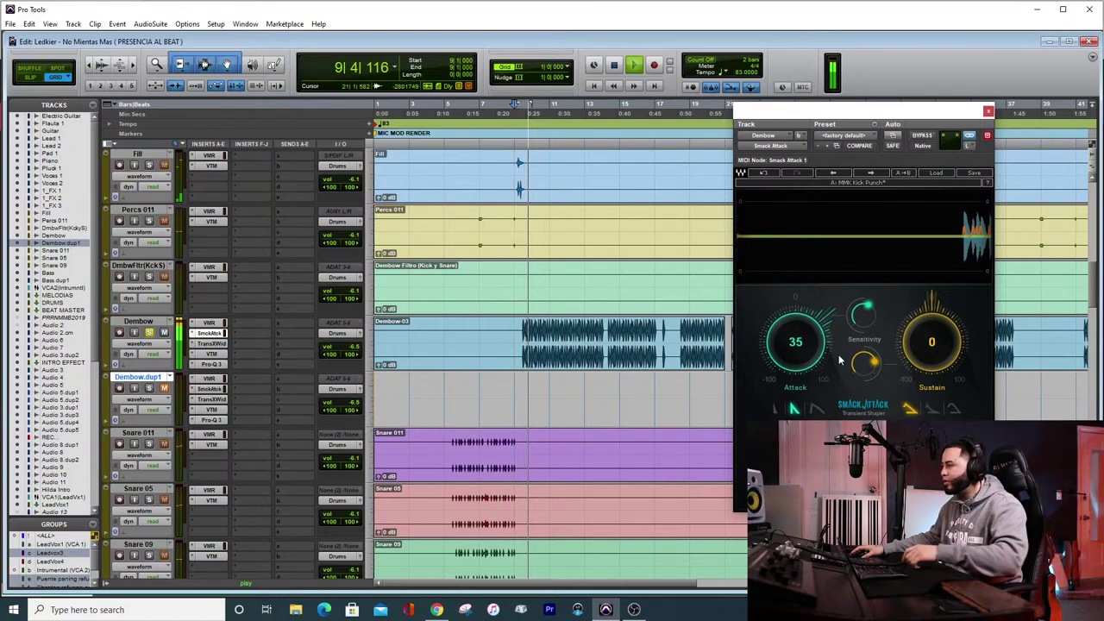
{"action": "key", "text": "space"}
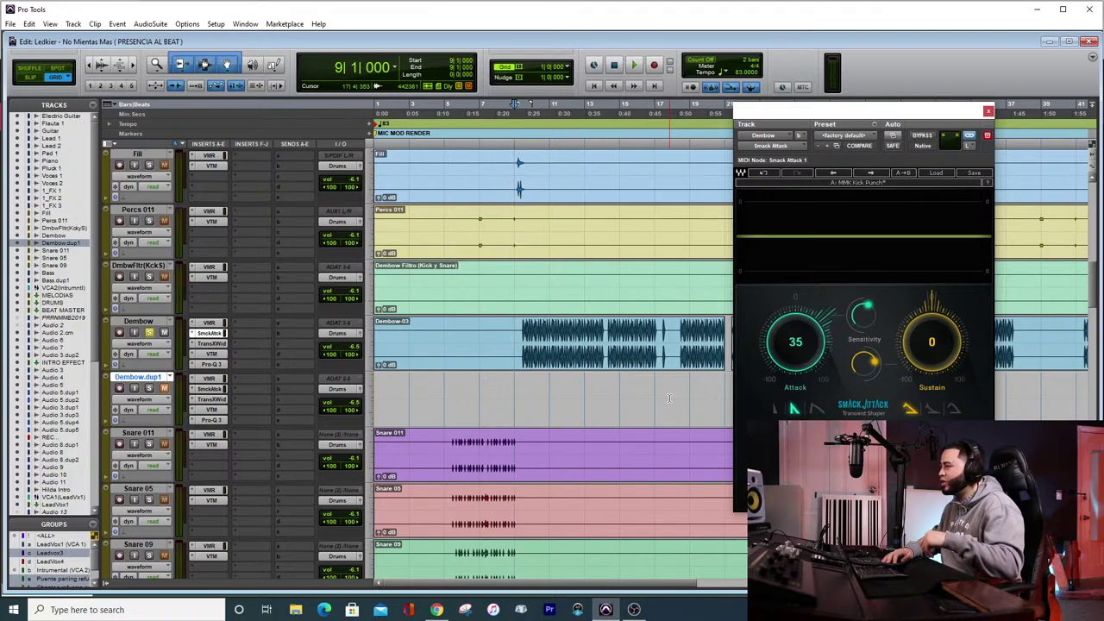
Review all the Smack Attack controls while the Dembow track plays once more, and close the plug-in after stopping playback
{"action": "key", "text": "space"}
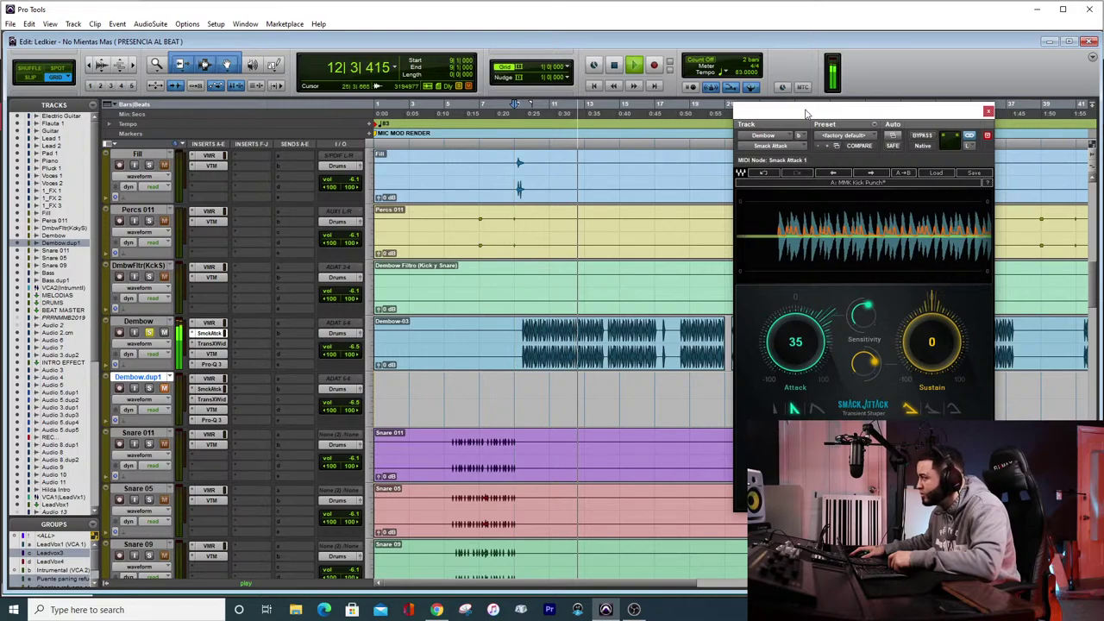
{"action": "left_click_drag", "start_coordinate": [806, 111], "coordinate": [369, 88]}
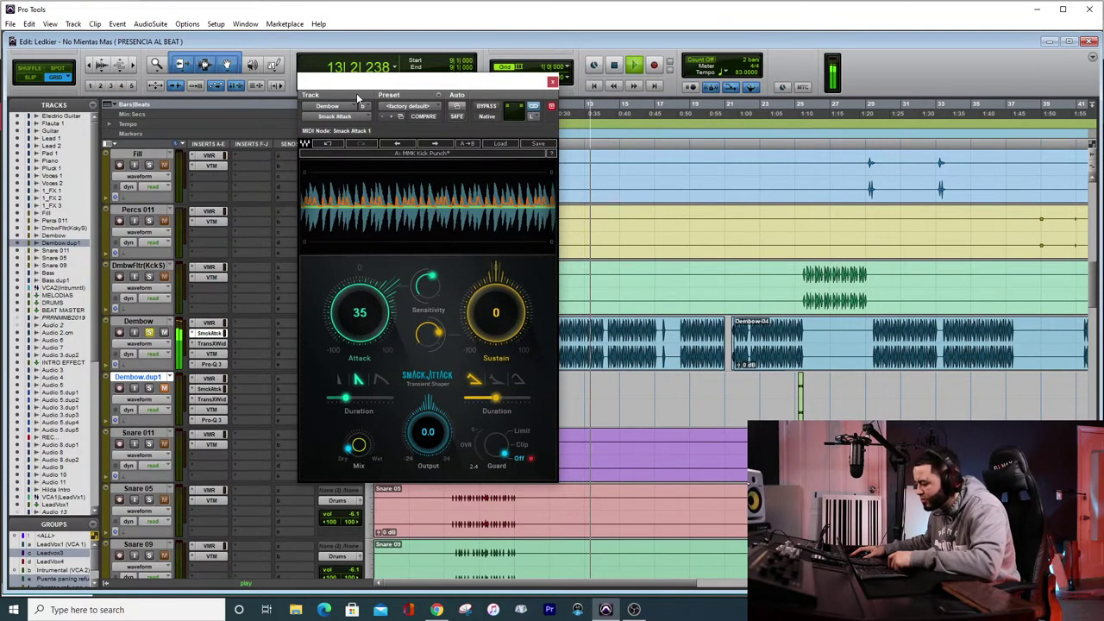
{"action": "key", "text": "space"}
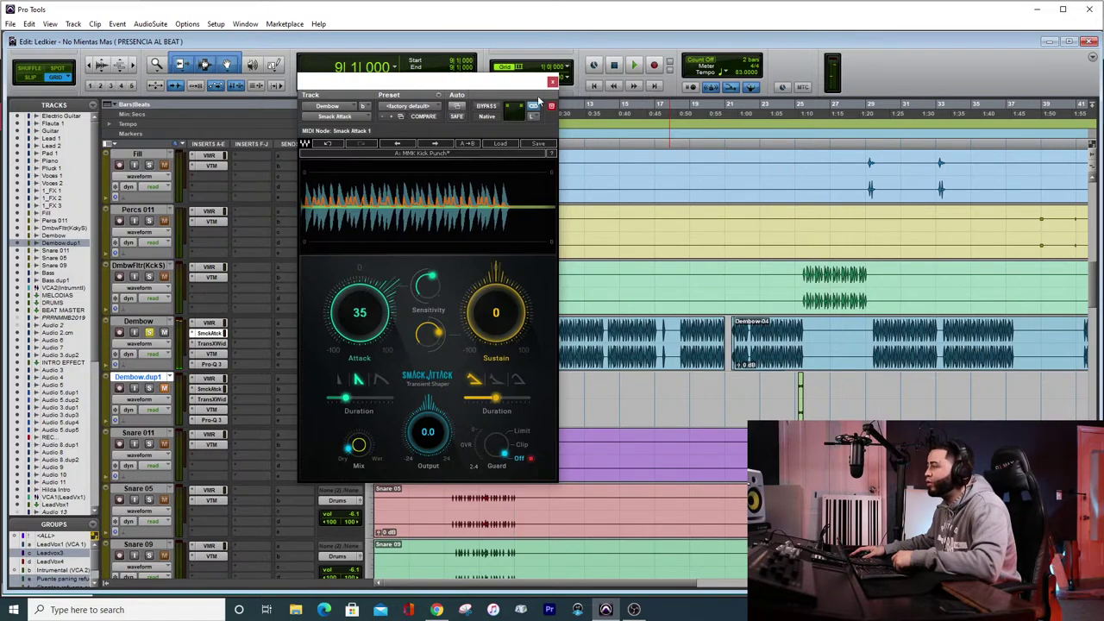
{"action": "left_click_drag", "start_coordinate": [547, 84], "coordinate": [590, 70]}
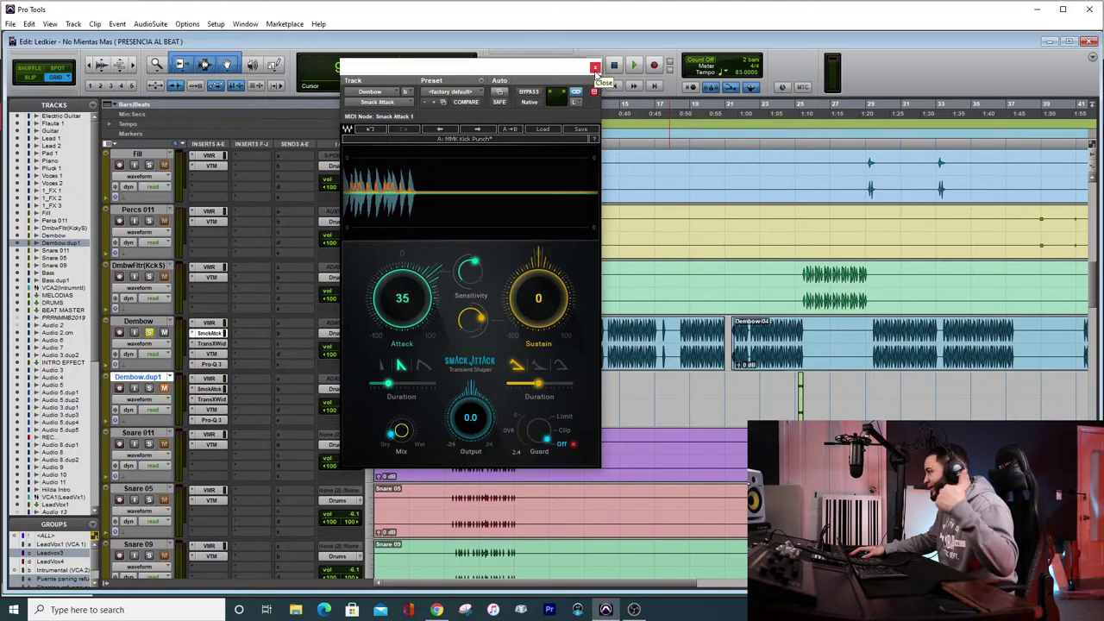
{"action": "left_click", "coordinate": [594, 68]}
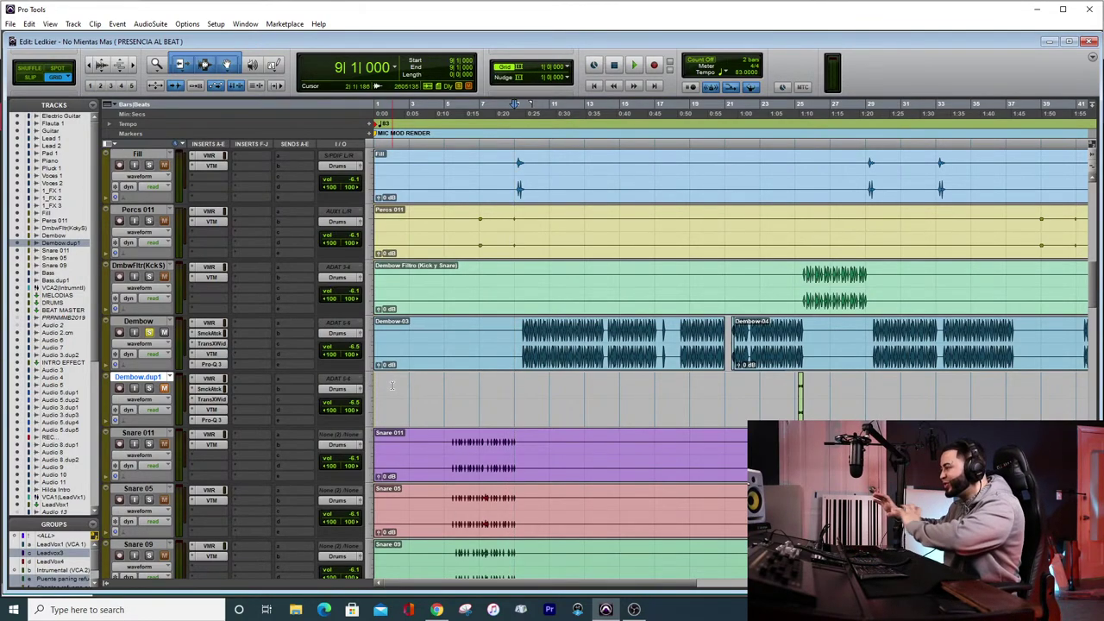
Open the Trans-X Wide insert on the Dembow track and look through its factory presets
{"action": "left_click", "coordinate": [210, 355]}
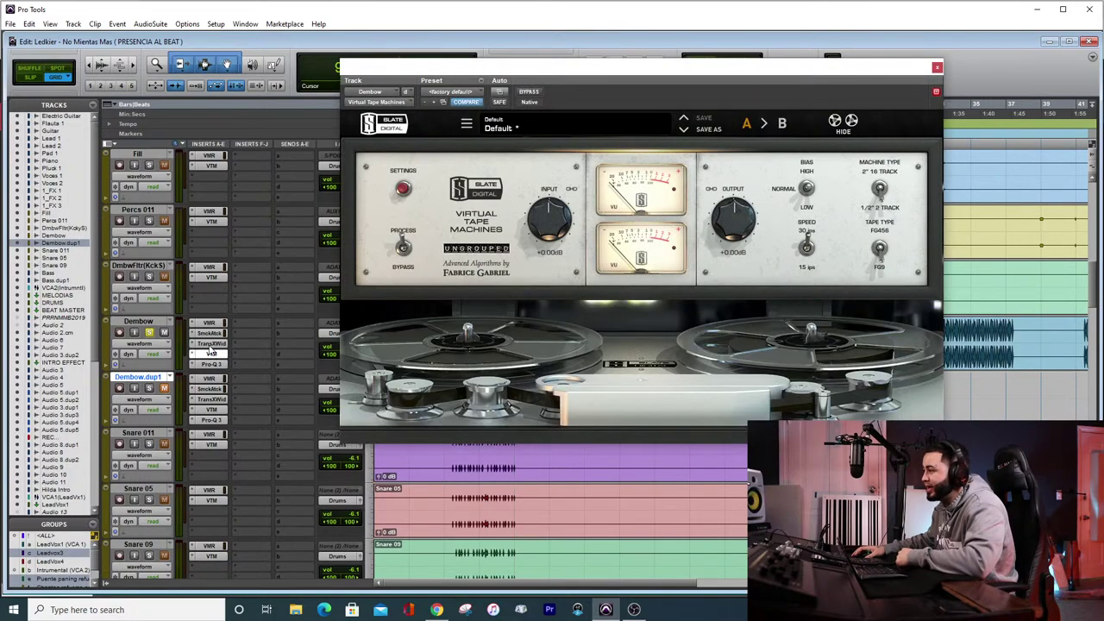
{"action": "left_click", "coordinate": [209, 344]}
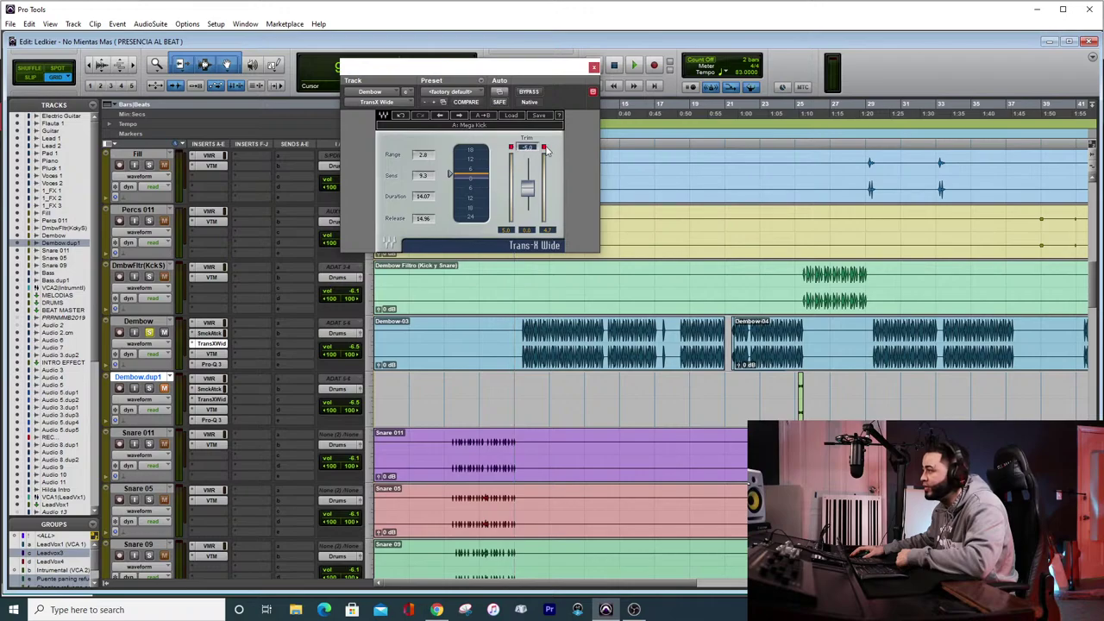
{"action": "left_click_drag", "start_coordinate": [511, 73], "coordinate": [502, 119]}
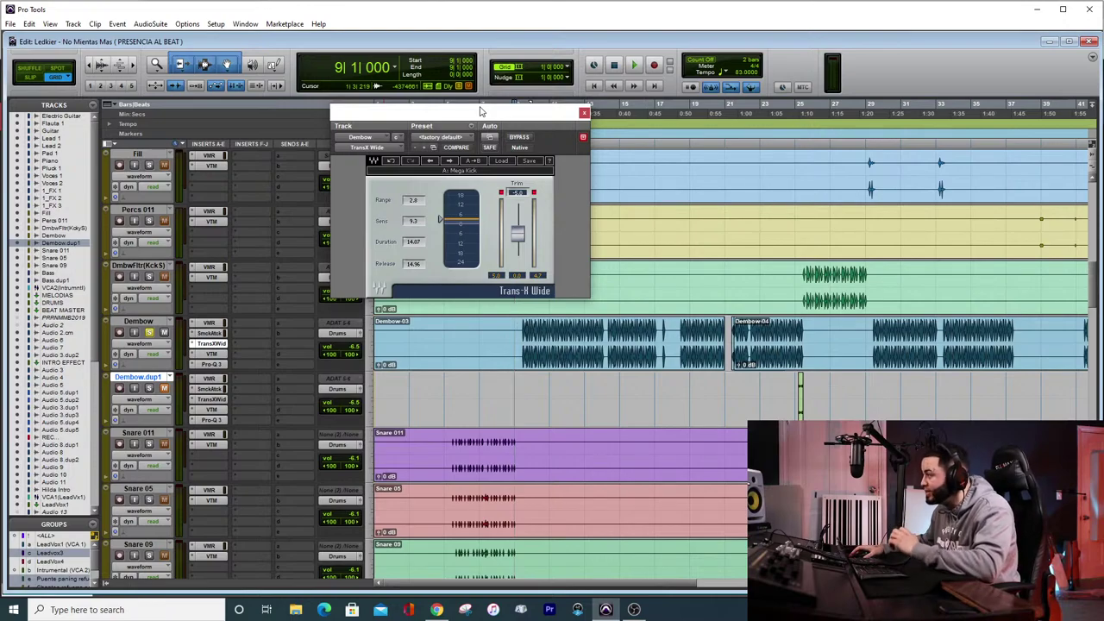
{"action": "left_click_drag", "start_coordinate": [531, 121], "coordinate": [582, 172]}
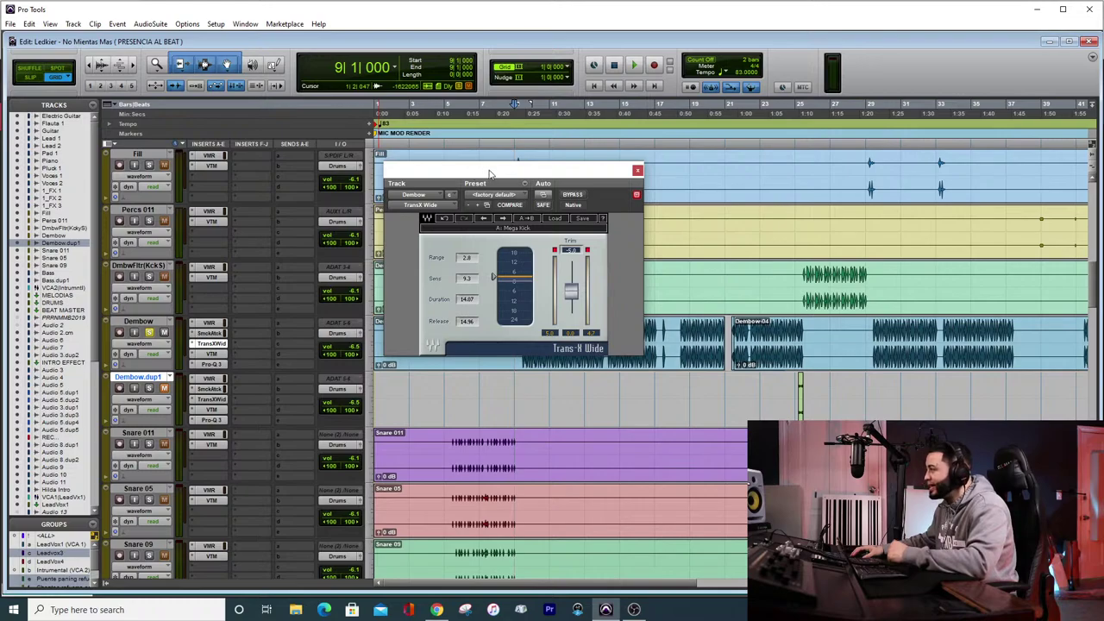
{"action": "left_click_drag", "start_coordinate": [490, 172], "coordinate": [496, 168]}
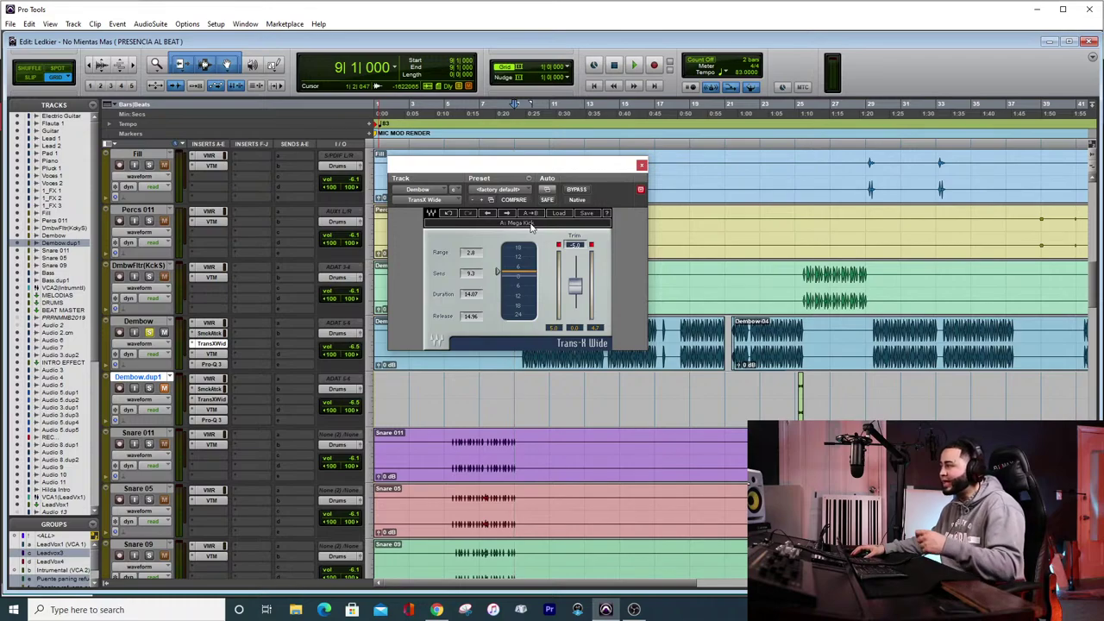
{"action": "left_click", "coordinate": [559, 216]}
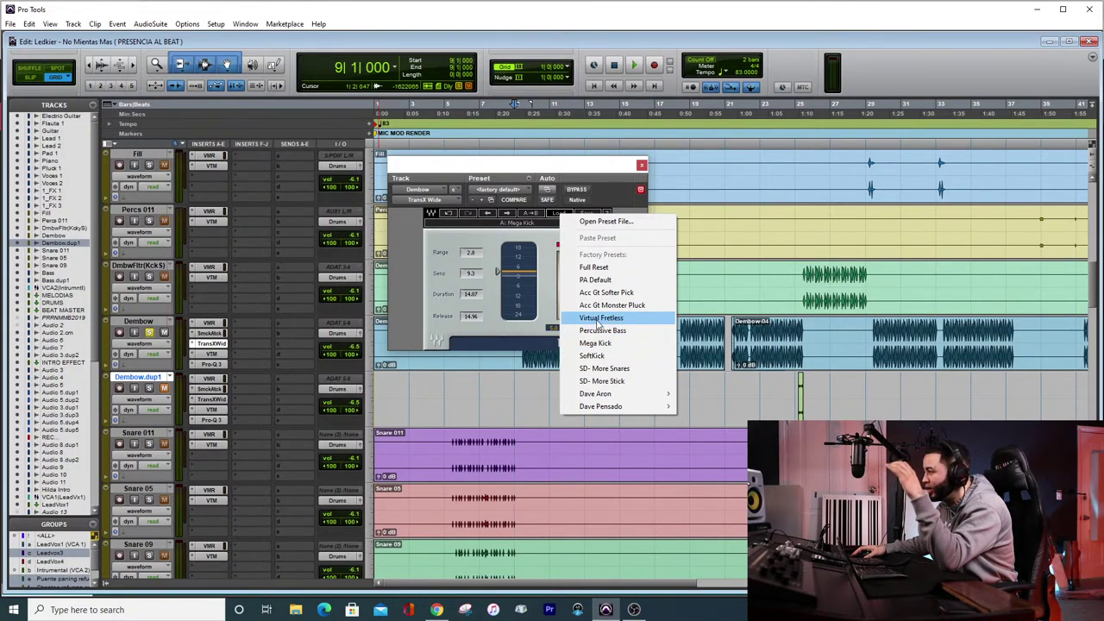
{"action": "left_click", "coordinate": [500, 250]}
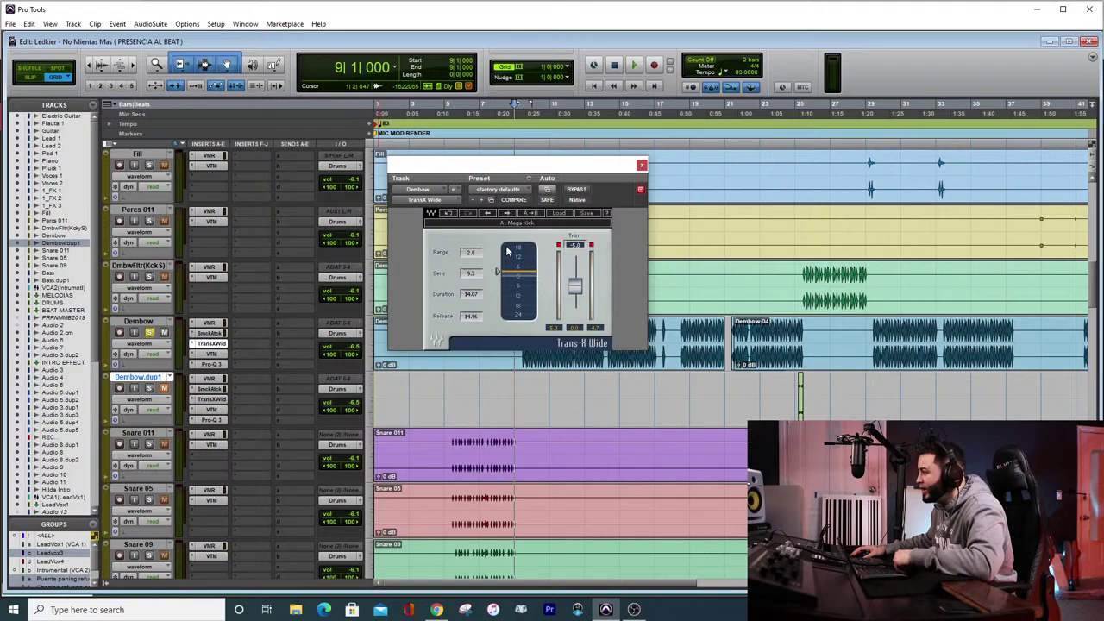
{"action": "left_click", "coordinate": [558, 215]}
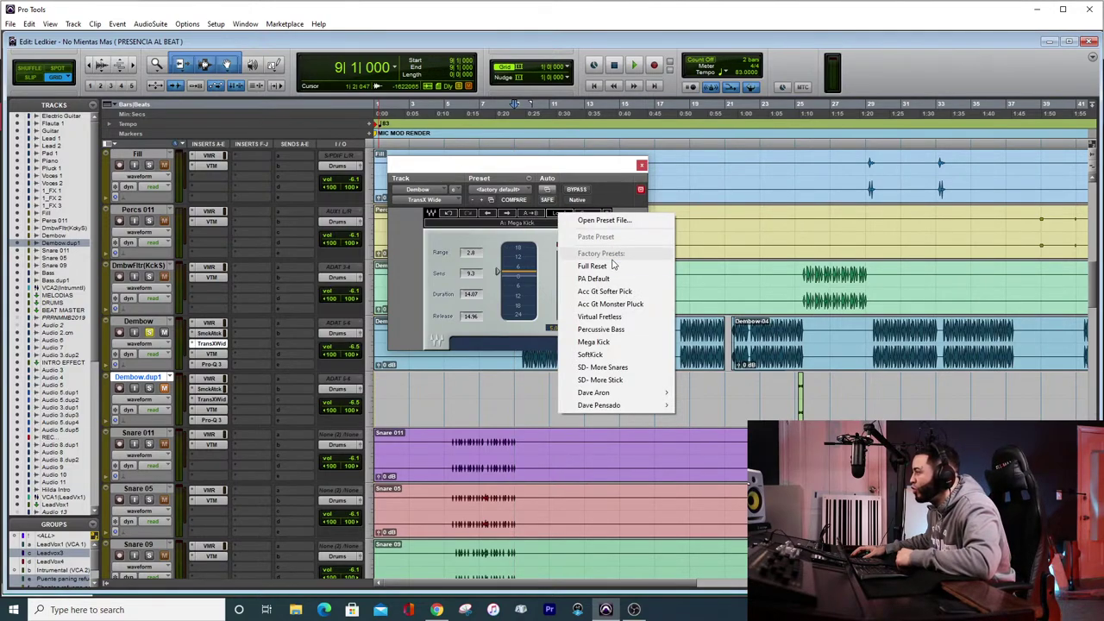
{"action": "left_click", "coordinate": [627, 197]}
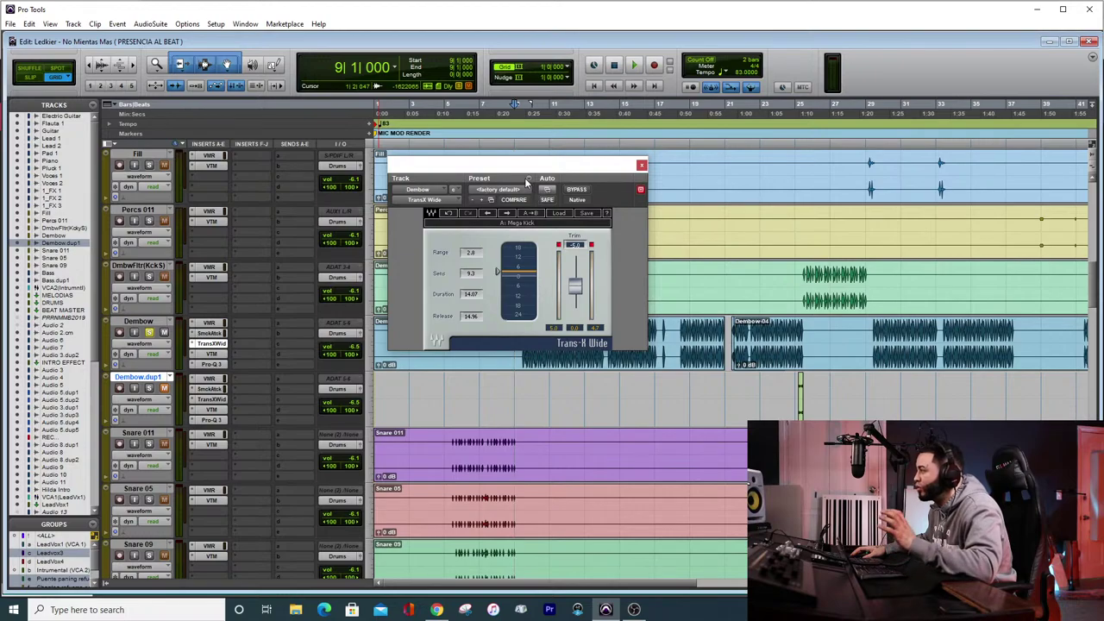
Copy the current Trans-X Wide settings as a backup and load the Mega Kick factory preset
{"action": "left_click", "coordinate": [528, 179]}
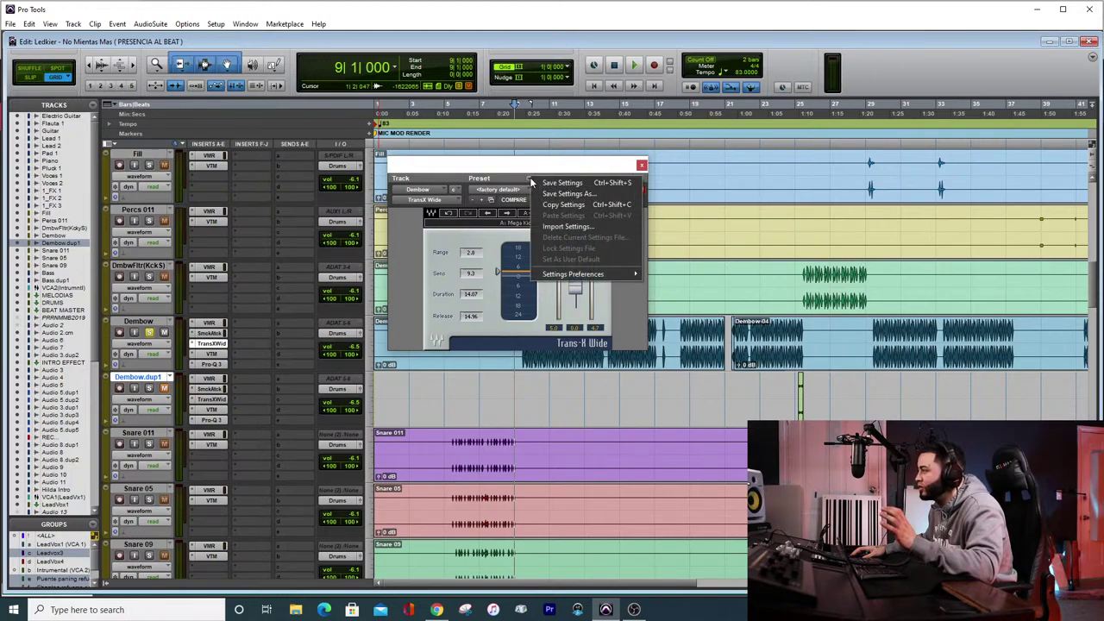
{"action": "left_click", "coordinate": [579, 205]}
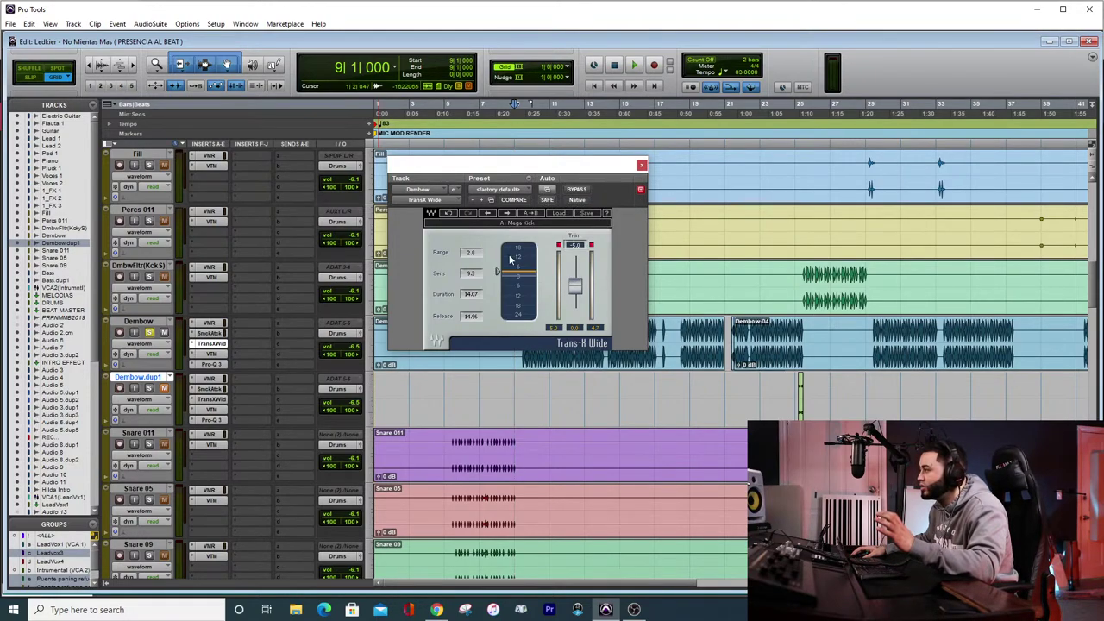
{"action": "left_click", "coordinate": [559, 213]}
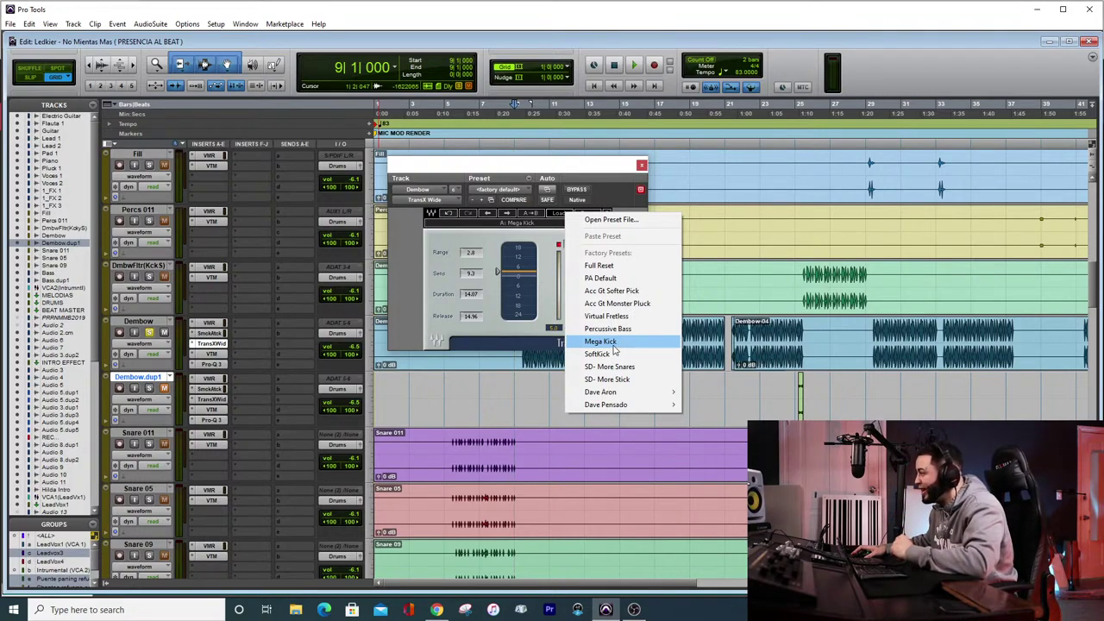
{"action": "left_click", "coordinate": [613, 343]}
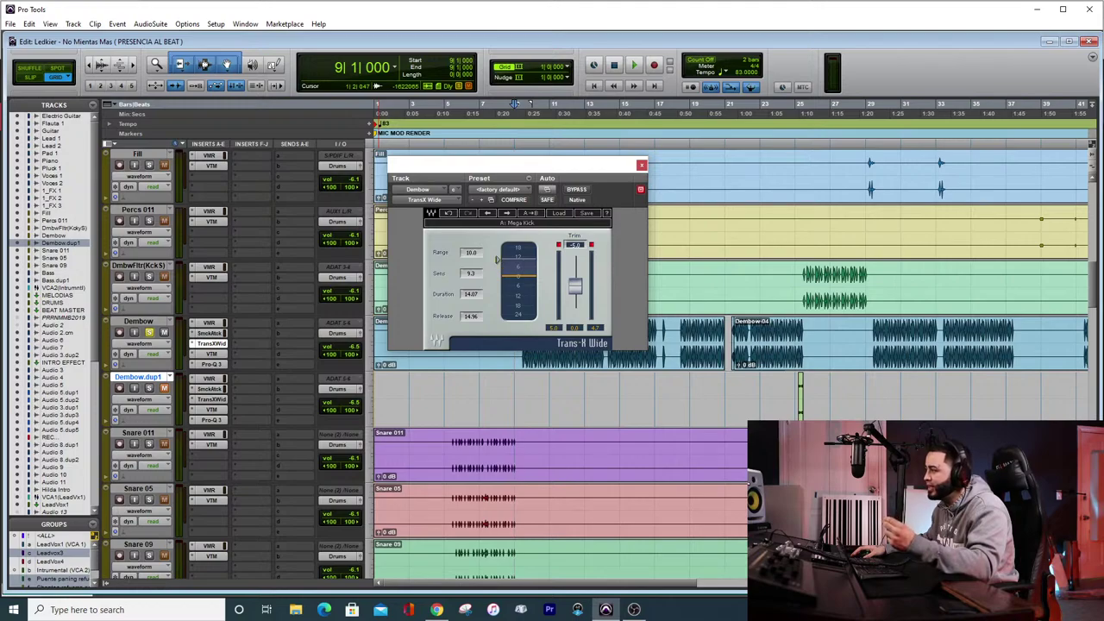
Set the Trans-X Wide range to 10.8 and play the soloed Dembow track from bar 9, comparing the plug-in bypassed and active
{"action": "left_click_drag", "start_coordinate": [474, 248], "coordinate": [474, 260]}
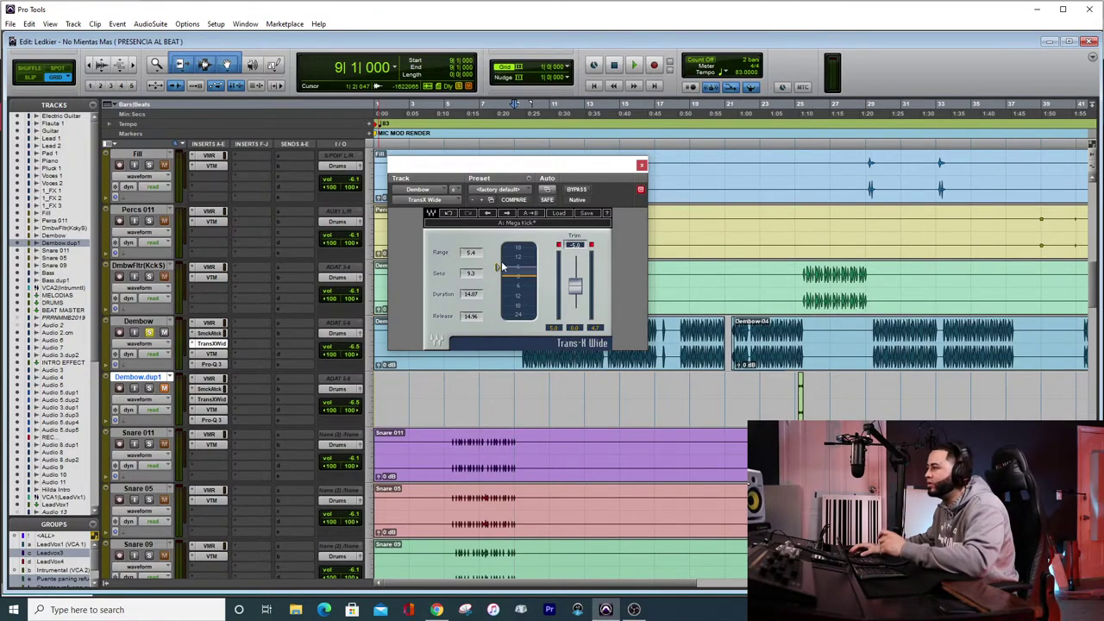
{"action": "left_click_drag", "start_coordinate": [499, 266], "coordinate": [498, 257]}
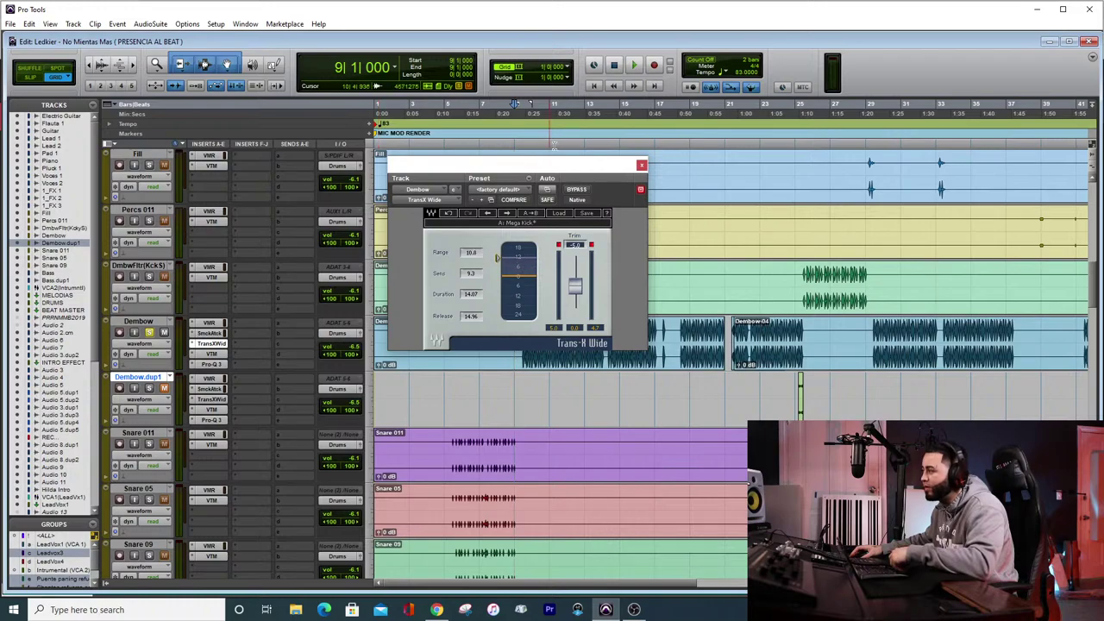
{"action": "left_click_drag", "start_coordinate": [525, 166], "coordinate": [789, 147]}
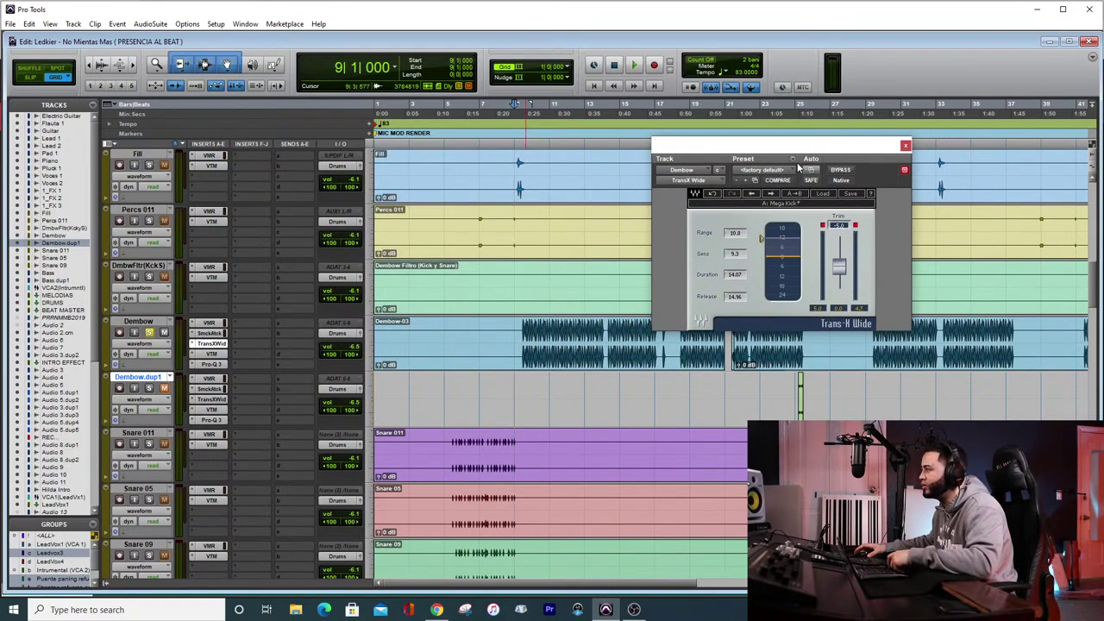
{"action": "key", "text": "space"}
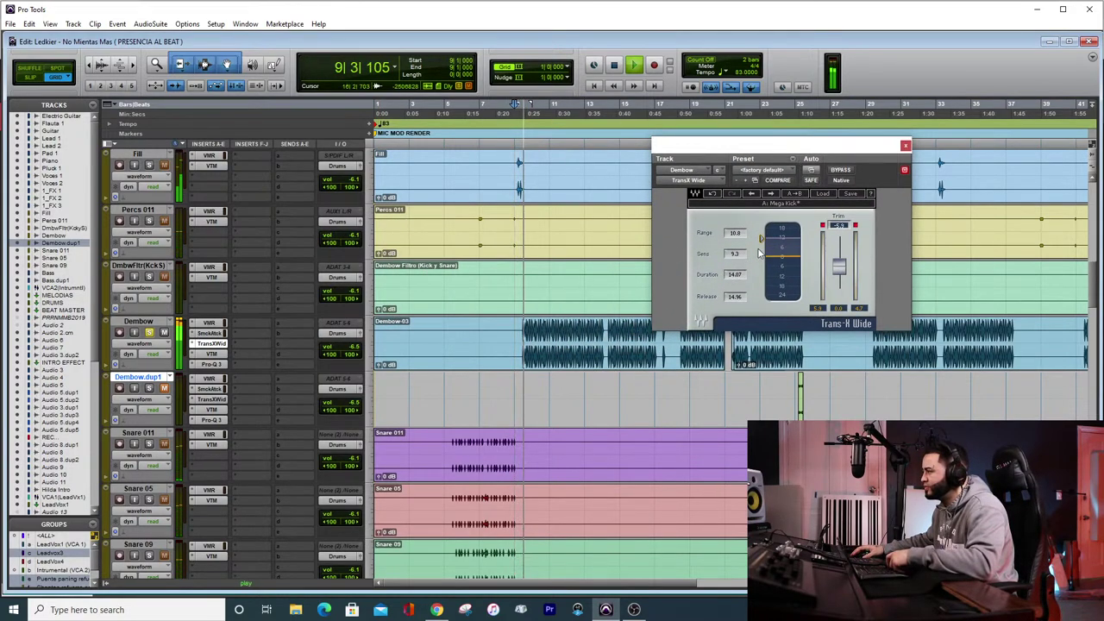
{"action": "left_click", "coordinate": [841, 170]}
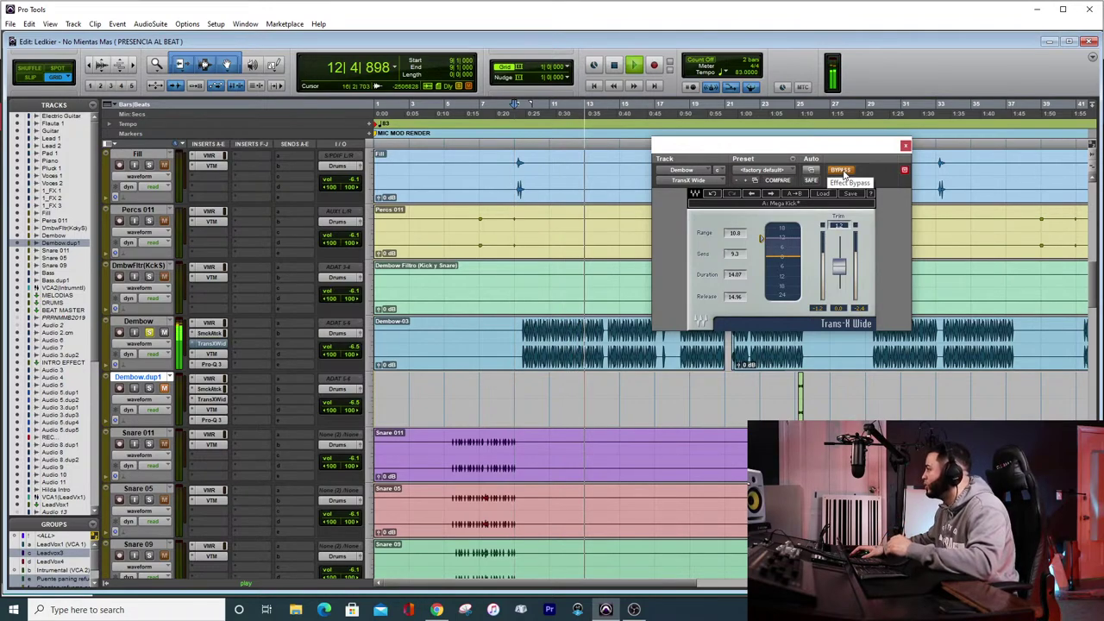
{"action": "left_click", "coordinate": [841, 172]}
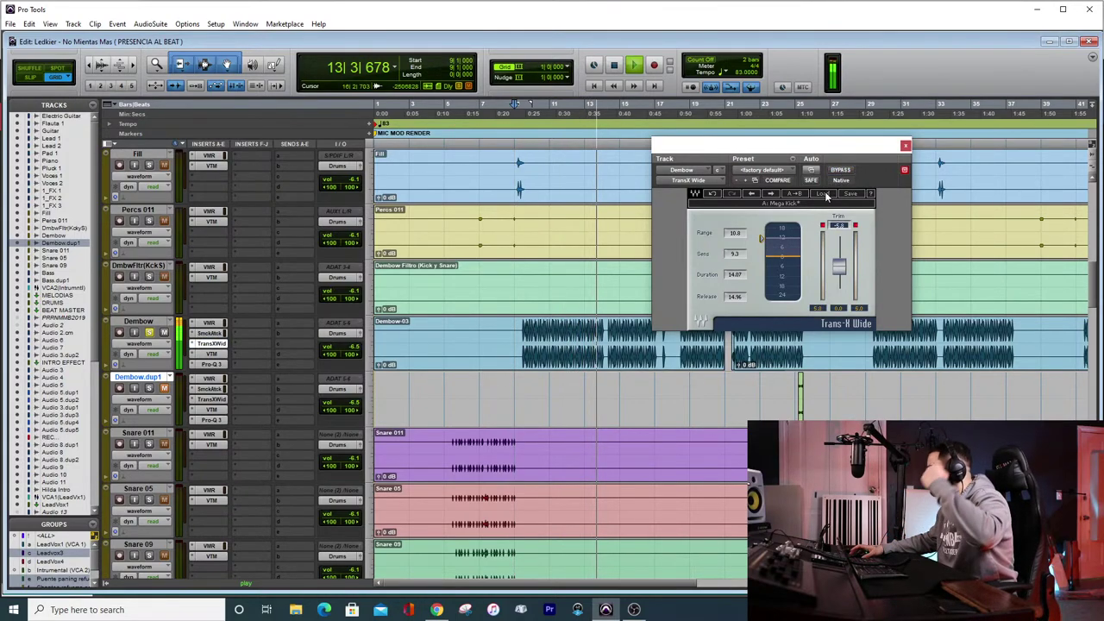
{"action": "key", "text": "space"}
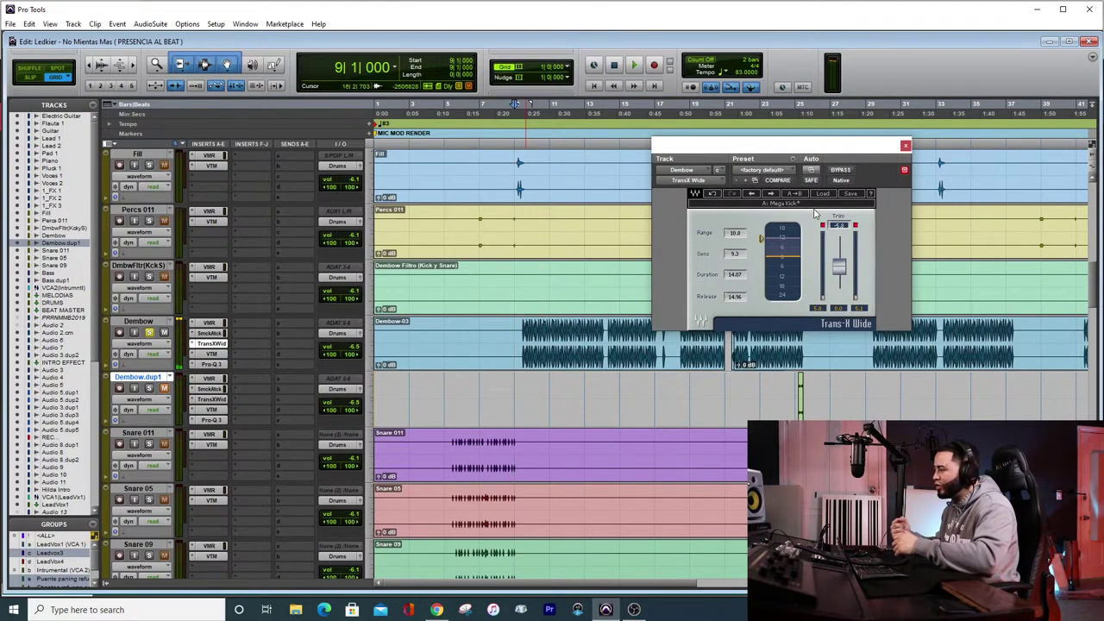
Paste the copied settings back into Trans-X Wide and close the plug-in
{"action": "left_click", "coordinate": [792, 159]}
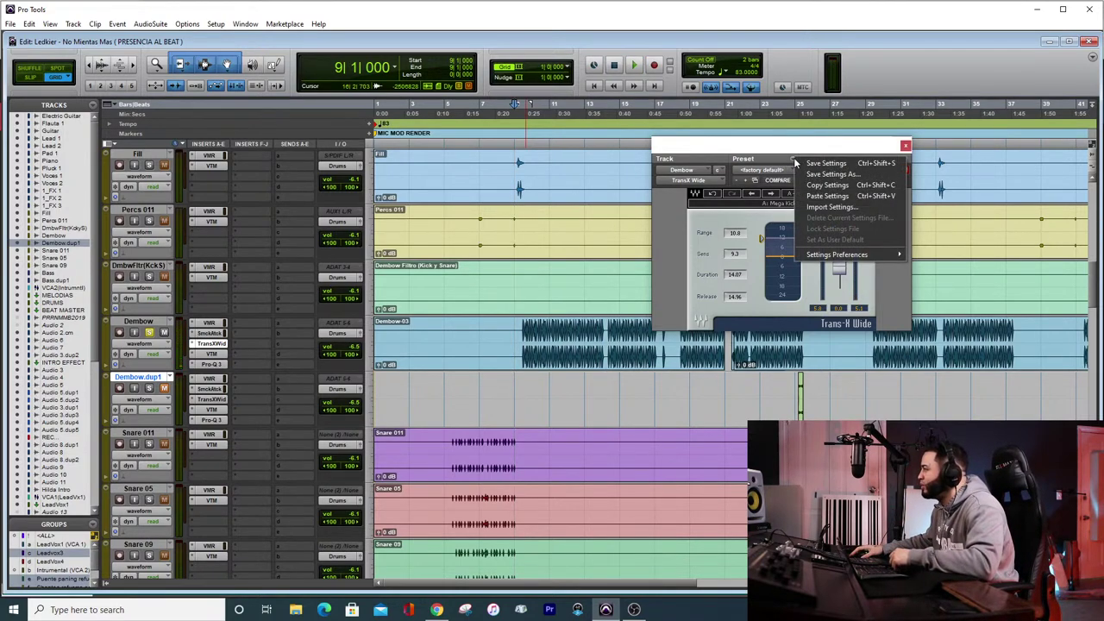
{"action": "left_click", "coordinate": [829, 196]}
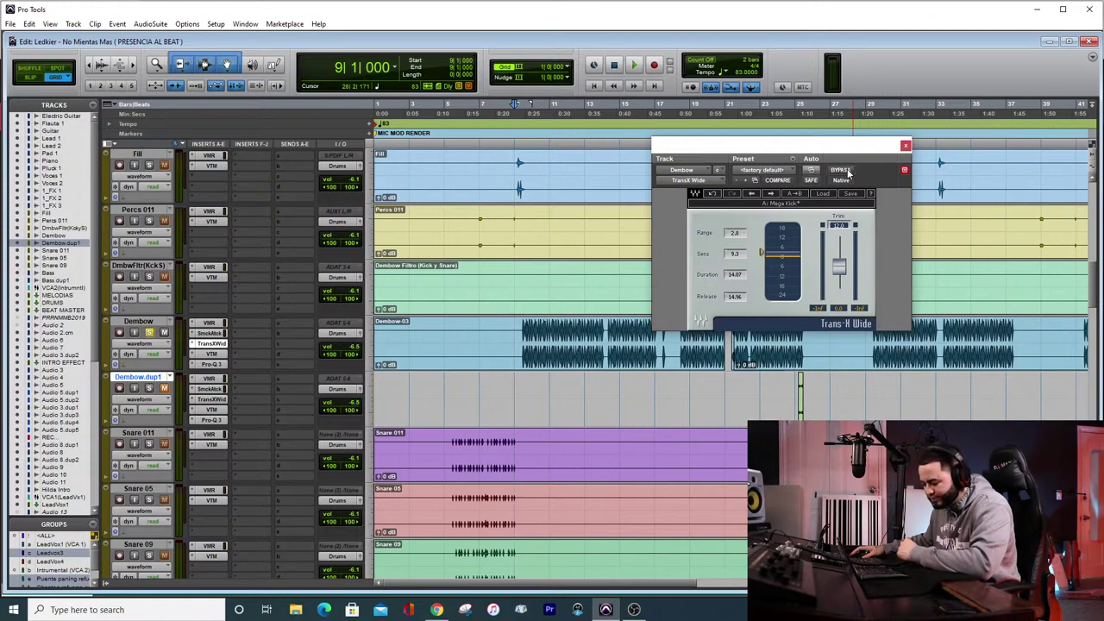
{"action": "left_click", "coordinate": [905, 145]}
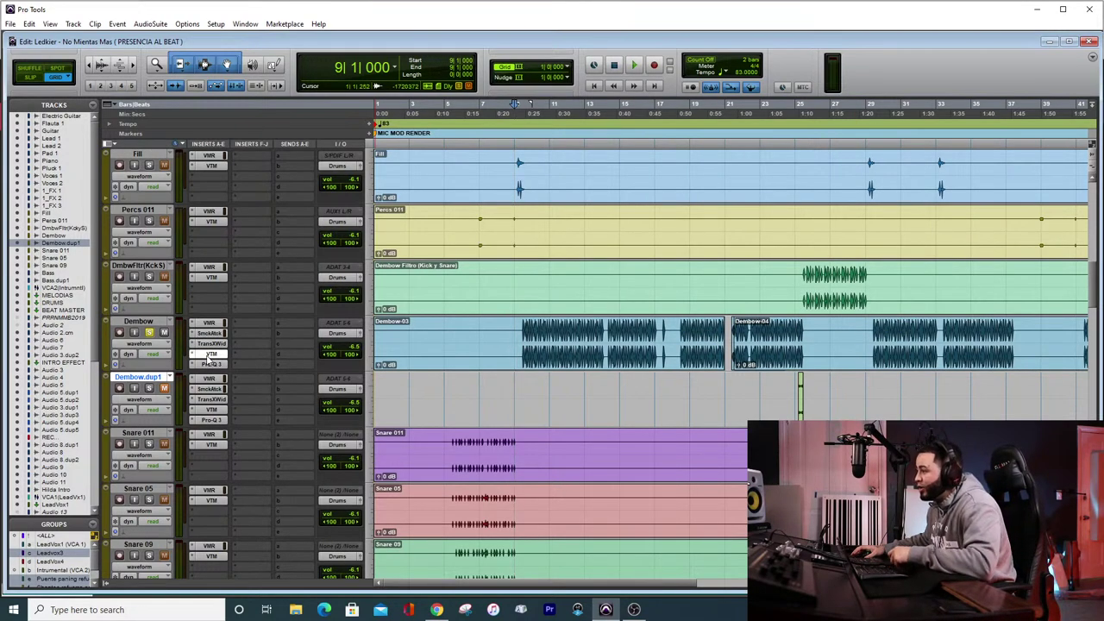
Open Virtual Tape Machines on the Dembow track, examine its settings including Bass Alignment and calibration levels, and close the plug-in
{"action": "left_click", "coordinate": [209, 354]}
{"action": "left_click_drag", "start_coordinate": [810, 153], "coordinate": [287, 62]}
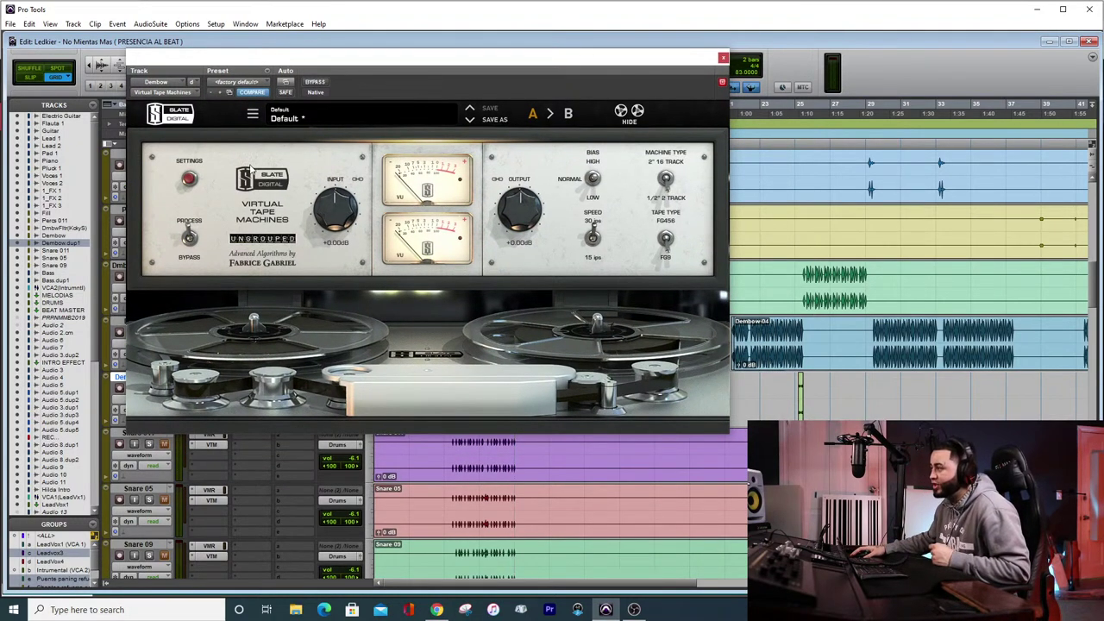
{"action": "mouse_move", "coordinate": [272, 62]}
{"action": "left_mouse_down"}
{"action": "mouse_move", "coordinate": [302, 75]}
{"action": "mouse_move", "coordinate": [288, 58]}
{"action": "mouse_move", "coordinate": [207, 59]}
{"action": "mouse_move", "coordinate": [256, 61]}
{"action": "left_mouse_up"}
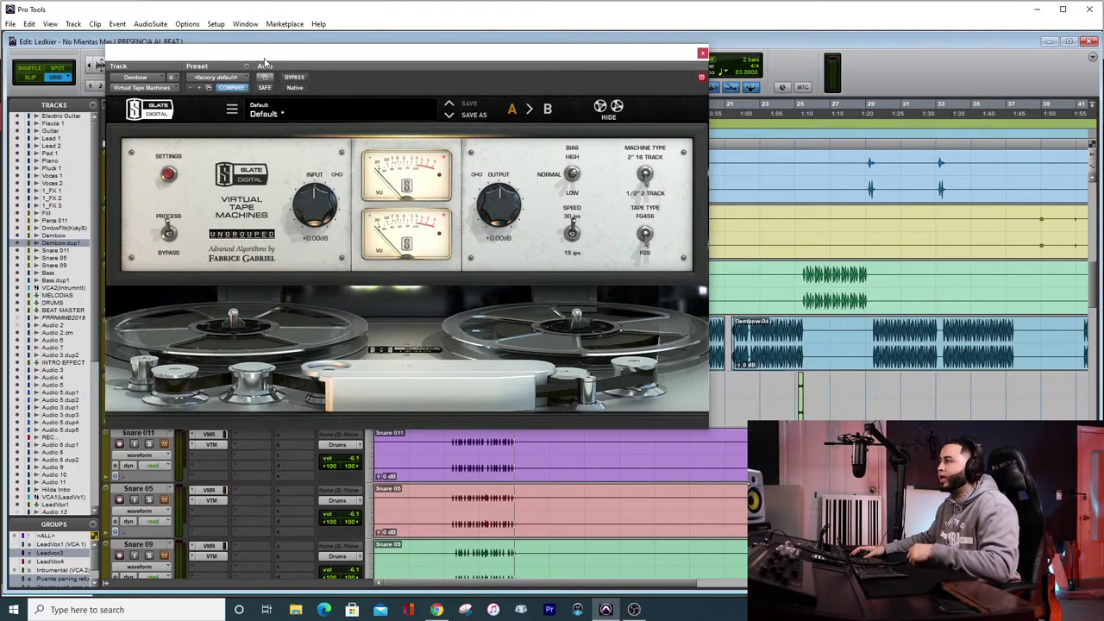
{"action": "left_click_drag", "start_coordinate": [257, 62], "coordinate": [285, 78]}
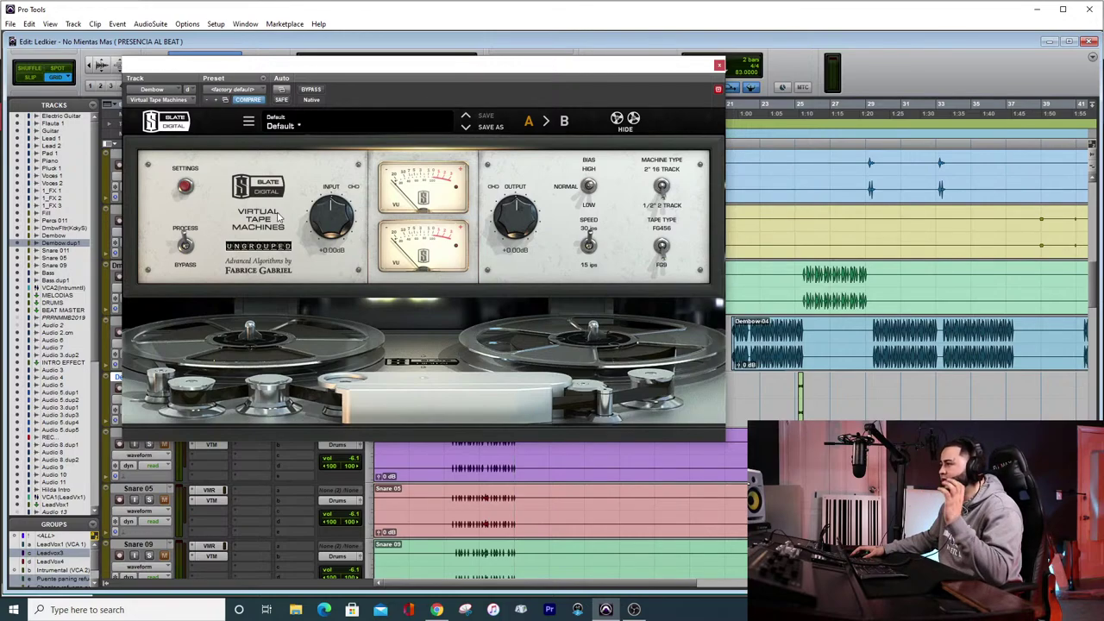
{"action": "left_click", "coordinate": [185, 188]}
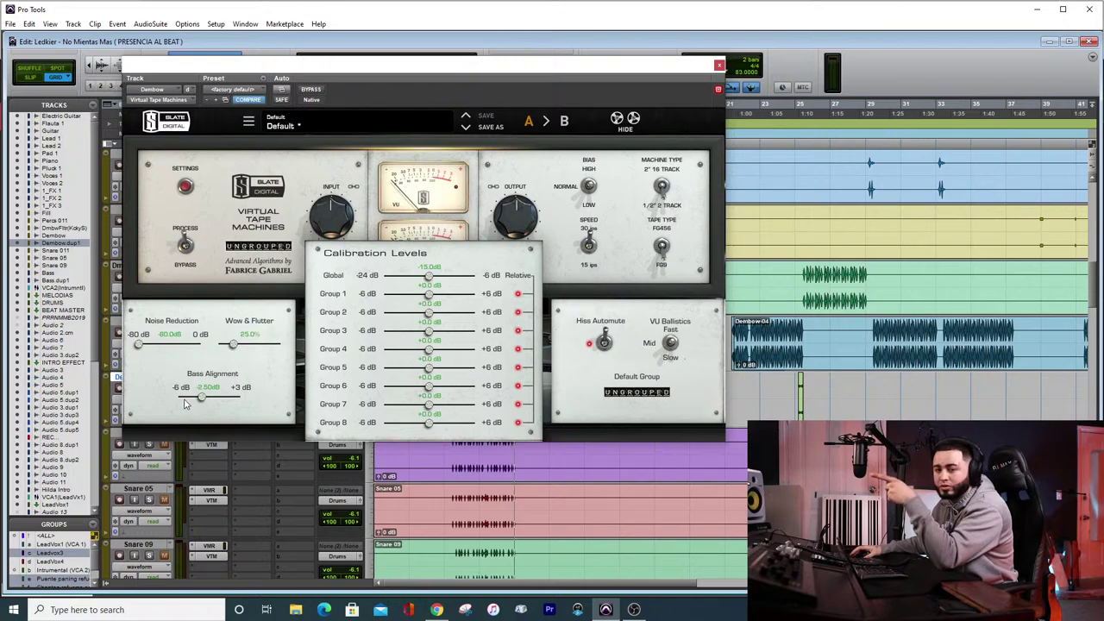
{"action": "left_click_drag", "start_coordinate": [199, 392], "coordinate": [210, 398]}
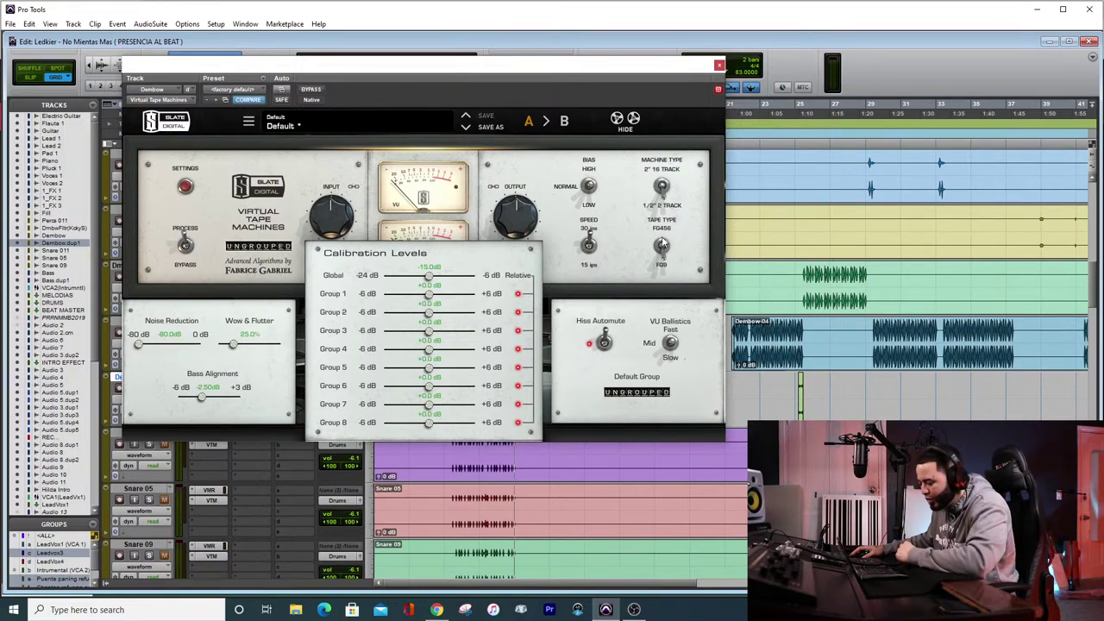
{"action": "left_click", "coordinate": [719, 65]}
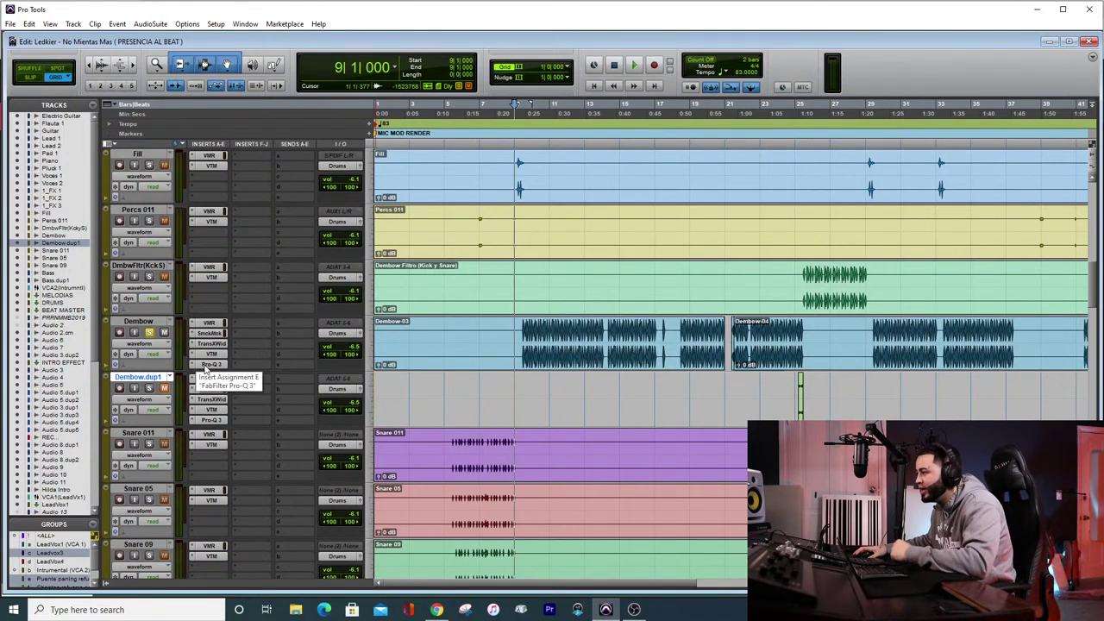
Open the FabFilter Pro-Q 3 insert on the Dembow track and examine its EQ curve and bands
{"action": "left_click", "coordinate": [206, 364]}
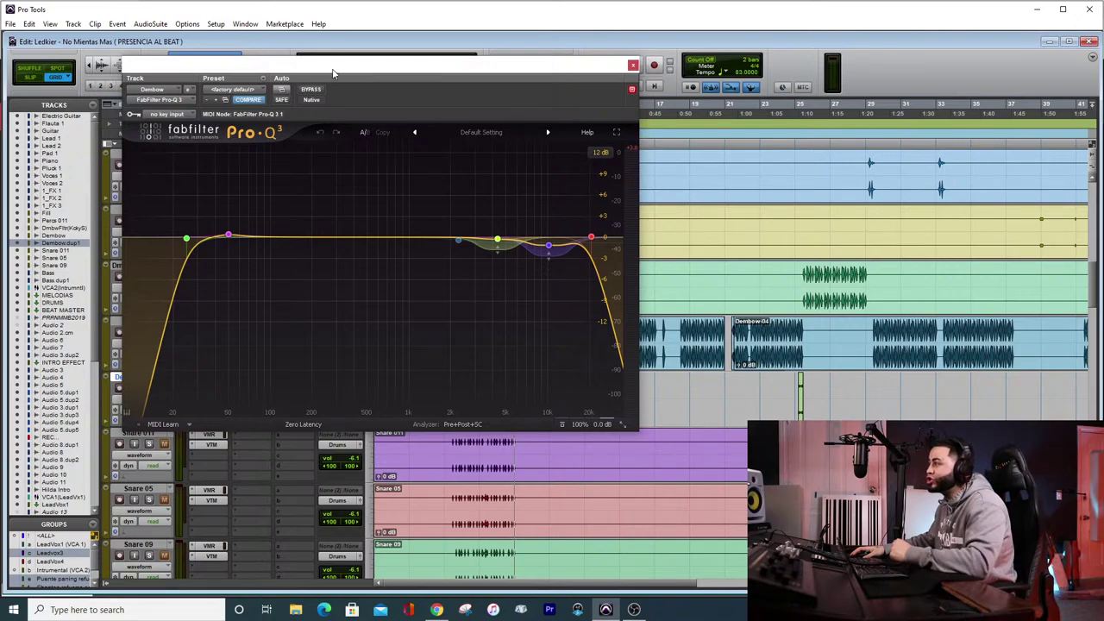
{"action": "mouse_move", "coordinate": [335, 76]}
{"action": "left_mouse_down"}
{"action": "mouse_move", "coordinate": [343, 91]}
{"action": "mouse_move", "coordinate": [480, 90]}
{"action": "mouse_move", "coordinate": [349, 123]}
{"action": "mouse_move", "coordinate": [247, 105]}
{"action": "mouse_move", "coordinate": [314, 114]}
{"action": "mouse_move", "coordinate": [788, 370]}
{"action": "mouse_move", "coordinate": [526, 180]}
{"action": "mouse_move", "coordinate": [640, 124]}
{"action": "mouse_move", "coordinate": [666, 174]}
{"action": "left_mouse_up"}
{"action": "mouse_move", "coordinate": [518, 342]}
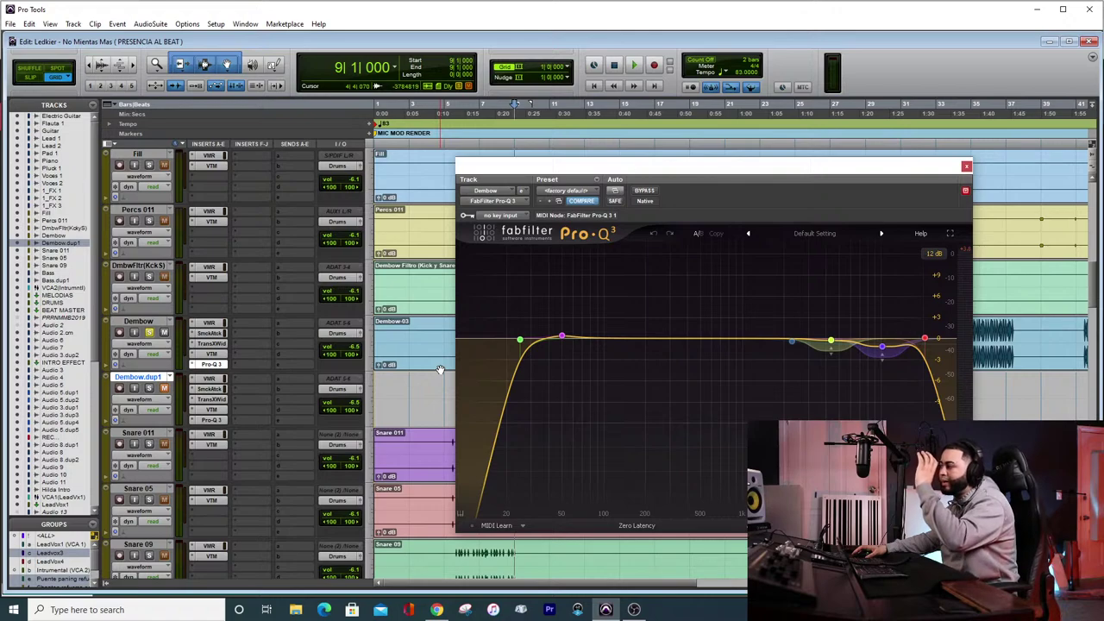
{"action": "mouse_move", "coordinate": [464, 356]}
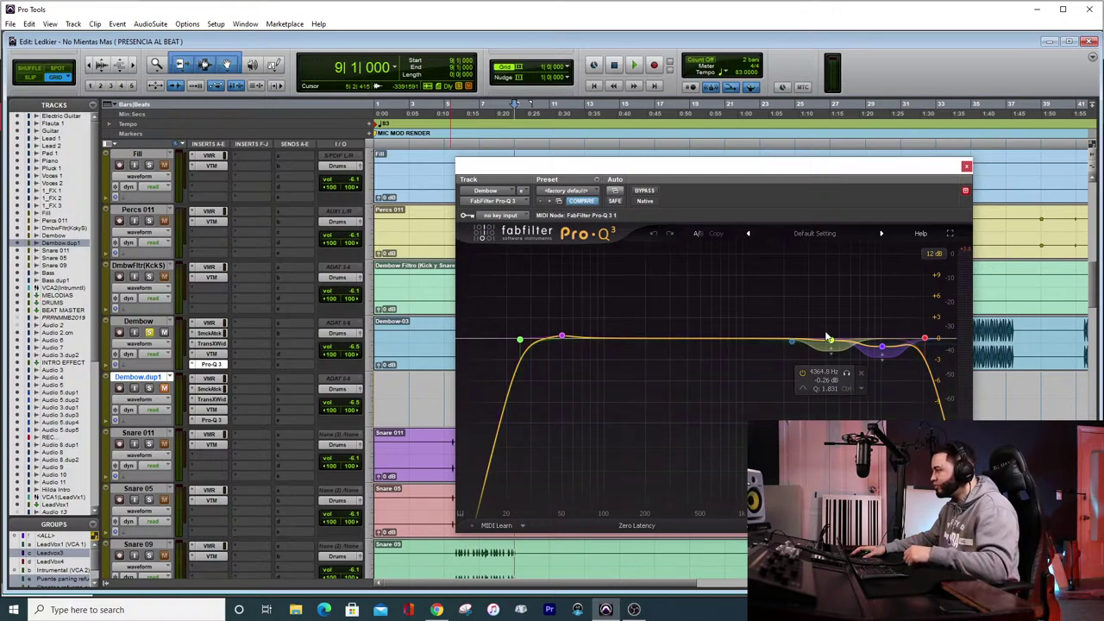
Bypass all five Dembow inserts, from VMR through Pro-Q 3, and move the equalizer window clear of the track's clips
{"action": "left_click", "coordinate": [211, 364], "text": "ctrl"}
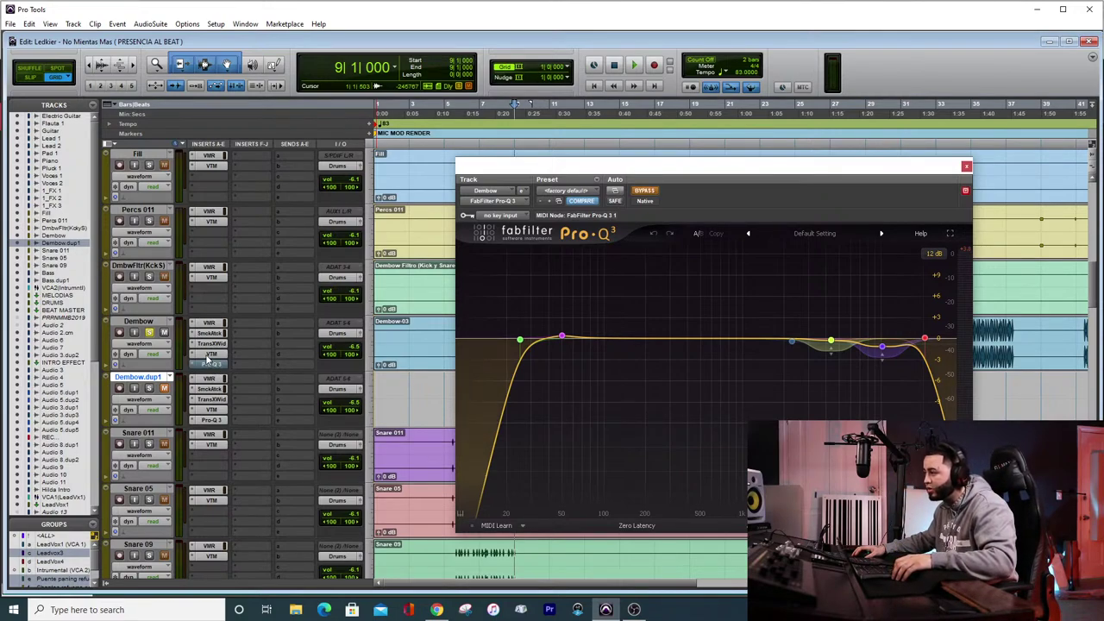
{"action": "left_click", "coordinate": [211, 354], "text": "ctrl"}
{"action": "left_click", "coordinate": [211, 343], "text": "ctrl"}
{"action": "left_click", "coordinate": [210, 333], "text": "ctrl"}
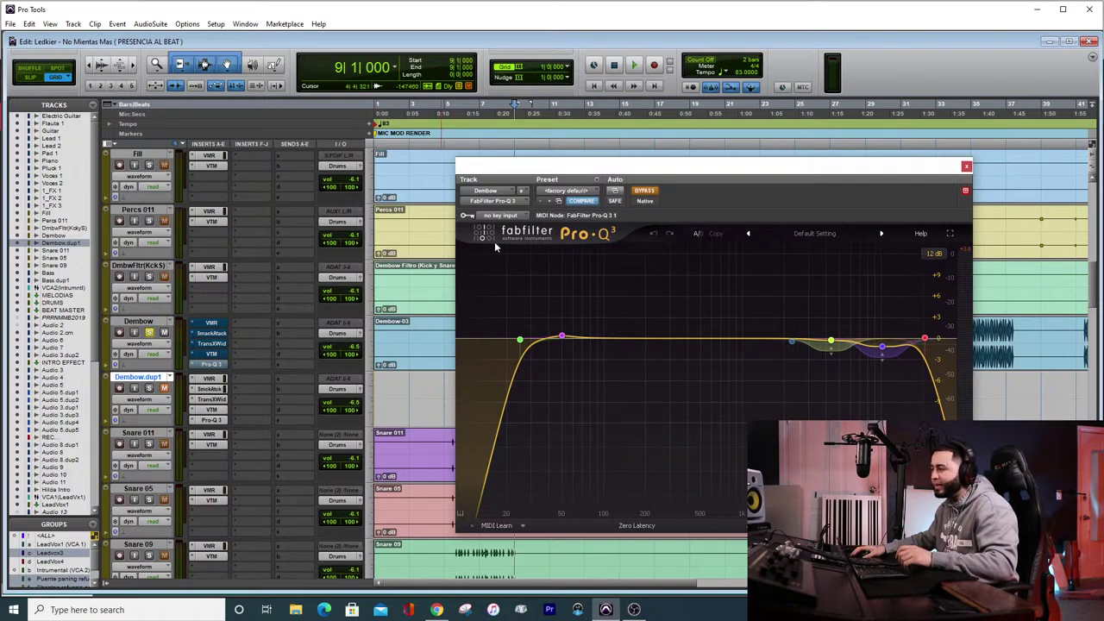
{"action": "left_click_drag", "start_coordinate": [483, 171], "coordinate": [676, 151]}
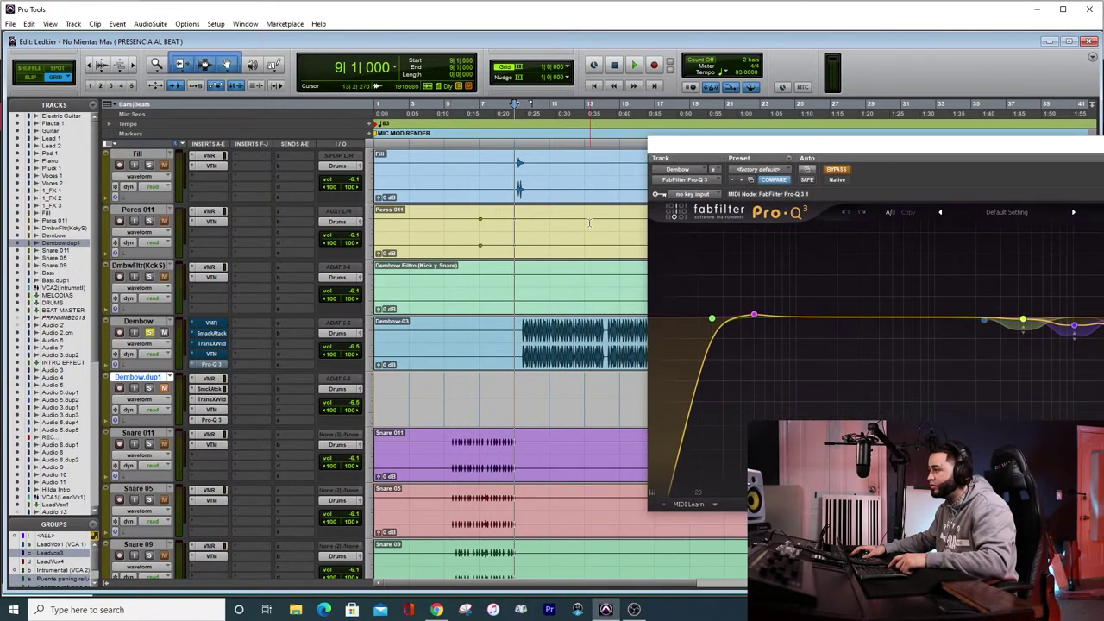
Play the soloed Dembow track bypassed, re-enable its five inserts during playback to compare the processing, and close Pro-Q 3
{"action": "key", "text": "space"}
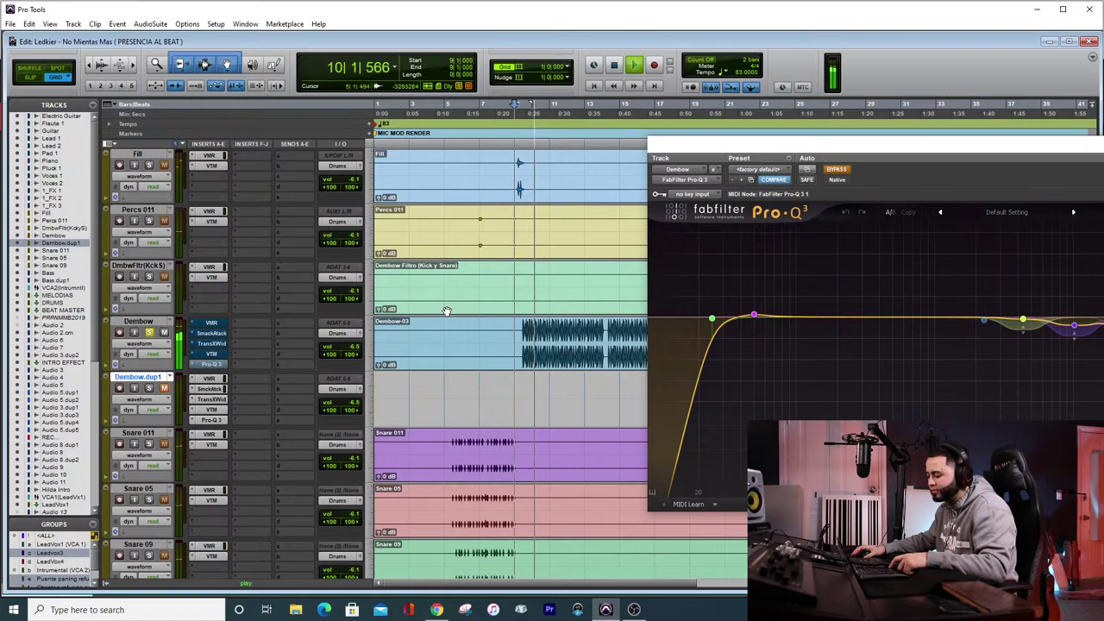
{"action": "left_click", "coordinate": [209, 364], "text": "ctrl"}
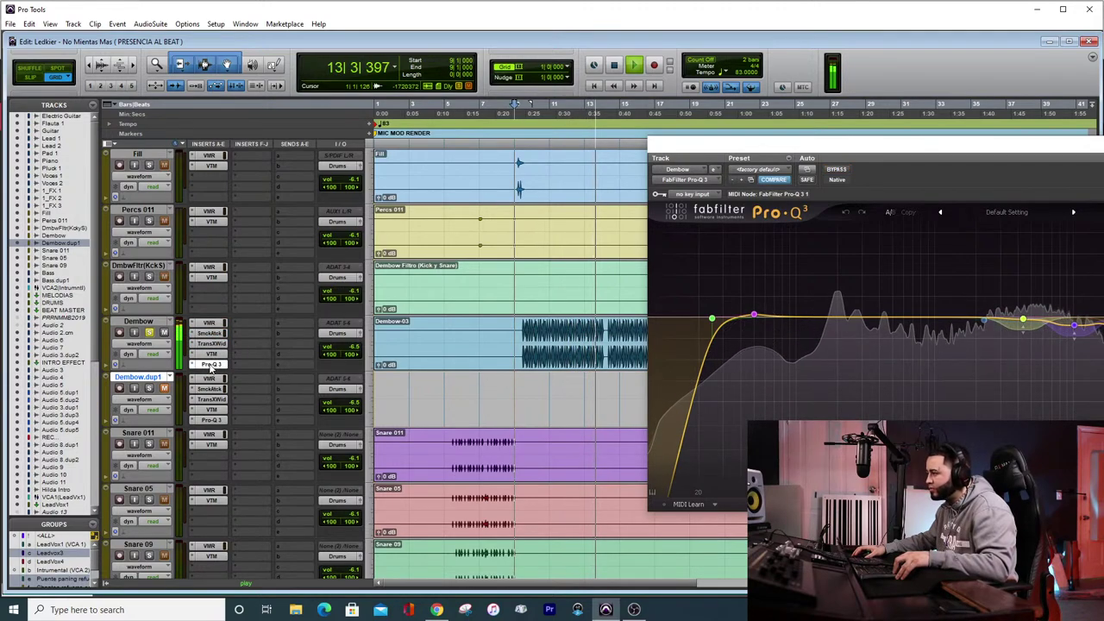
{"action": "left_click_drag", "start_coordinate": [666, 147], "coordinate": [387, 115]}
{"action": "key", "text": "space"}
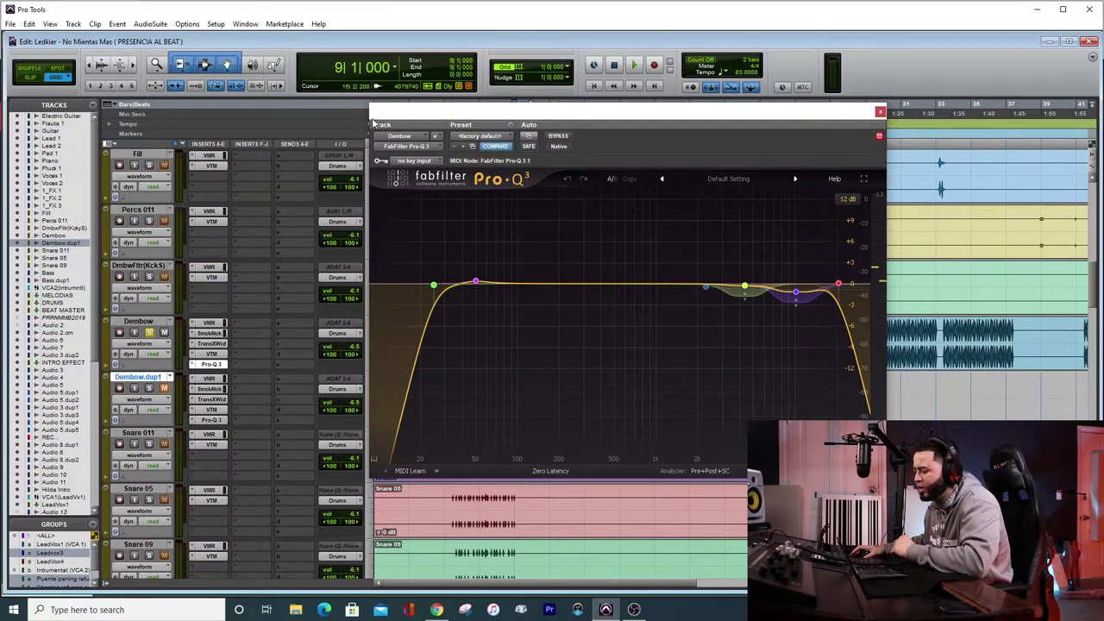
{"action": "mouse_move", "coordinate": [438, 227]}
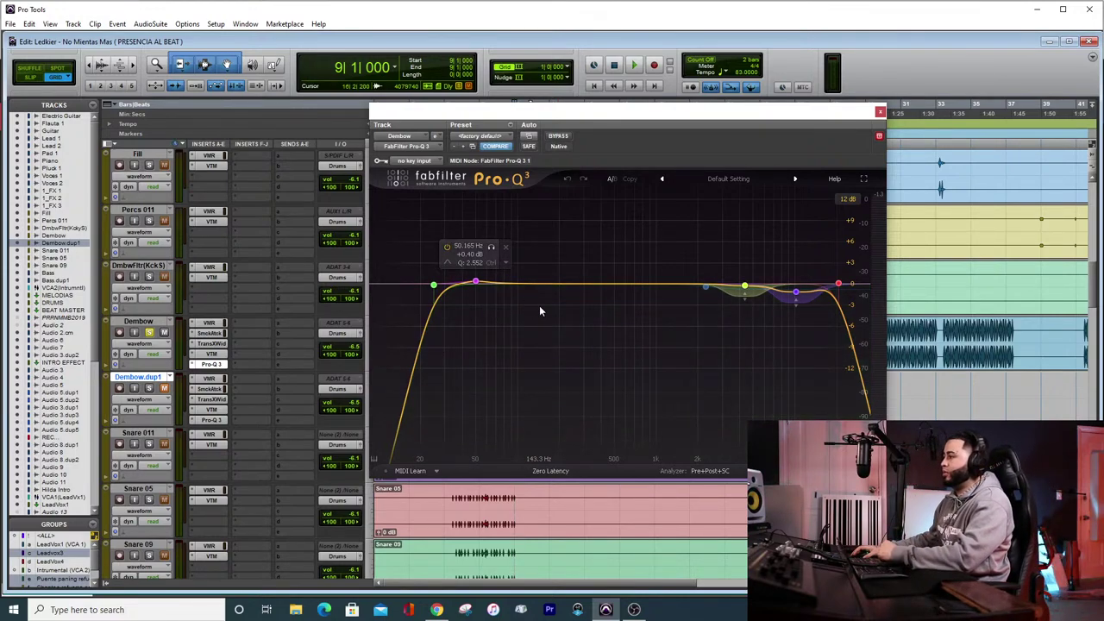
{"action": "left_click", "coordinate": [880, 111]}
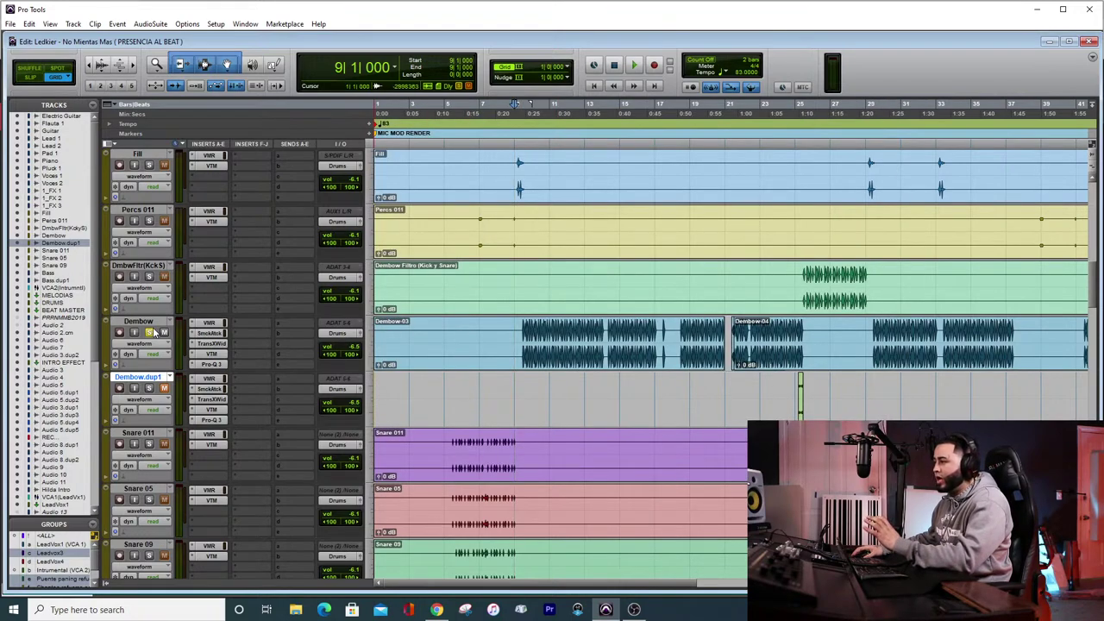
Place the playback position at bar 5, open Virtual Mix Rack on the Snare 011 track, examine its modules, and close it
{"action": "scroll", "coordinate": [220, 430], "scroll_direction": "down", "scroll_amount": 1}
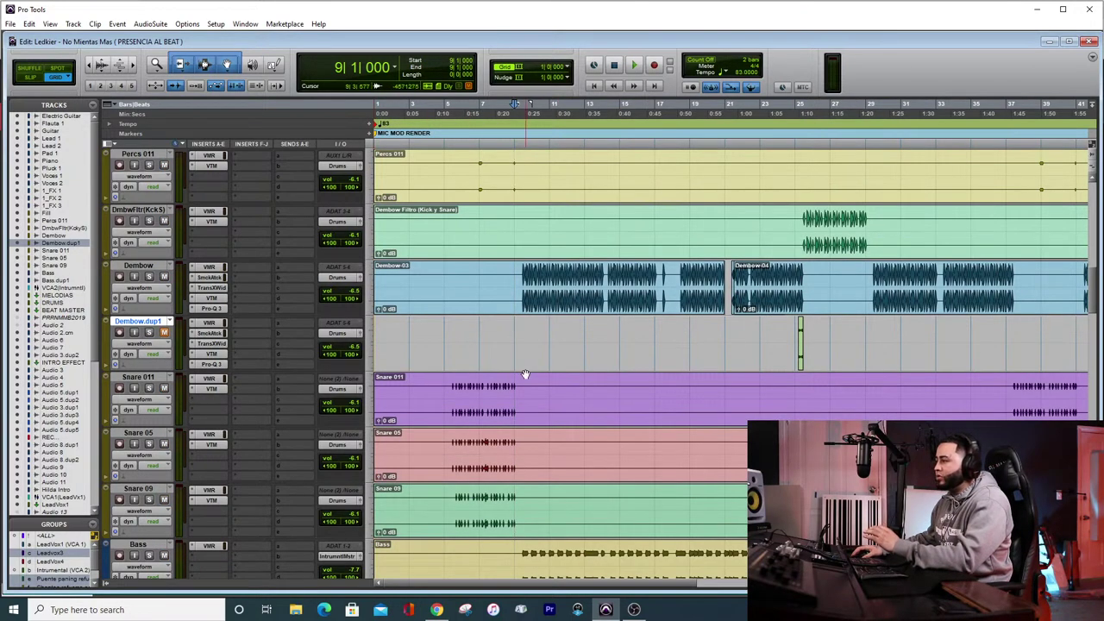
{"action": "left_click", "coordinate": [452, 384]}
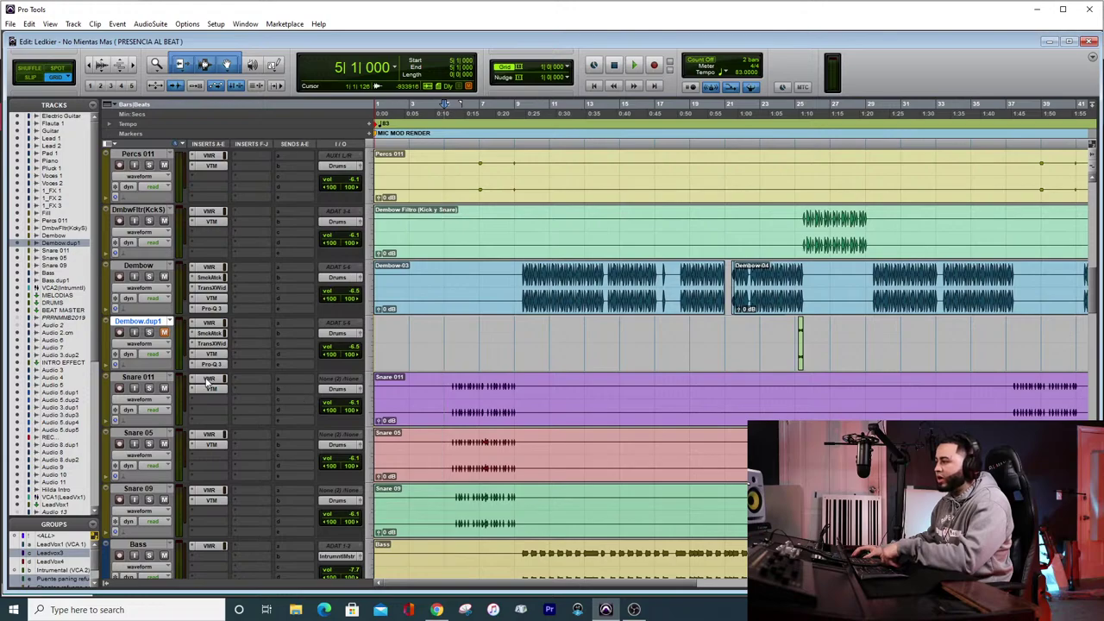
{"action": "left_click", "coordinate": [209, 381]}
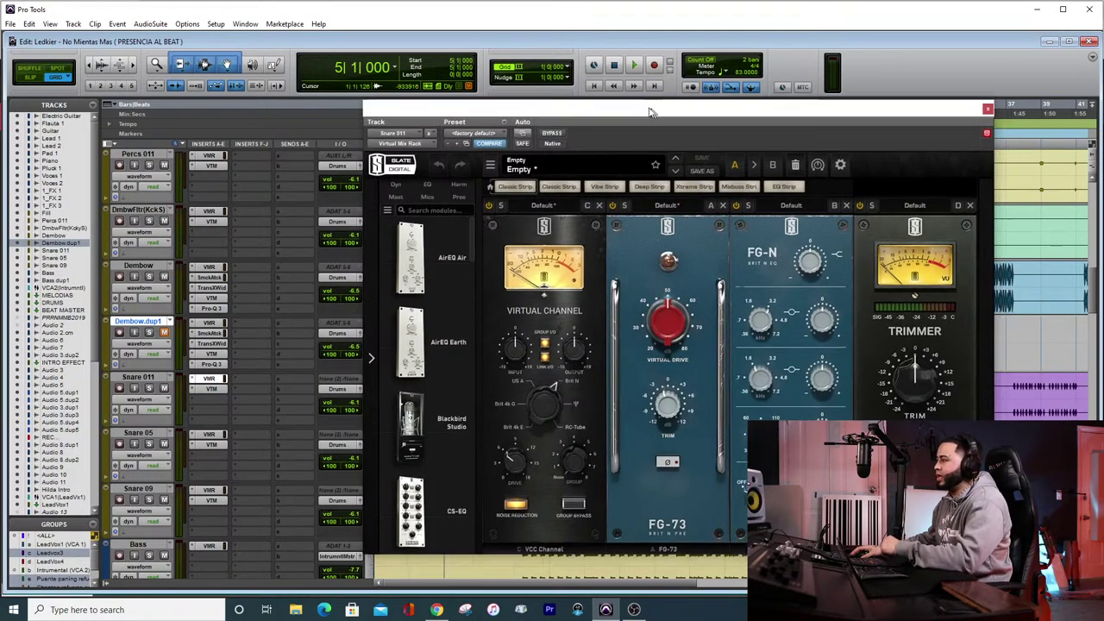
{"action": "left_click_drag", "start_coordinate": [651, 112], "coordinate": [452, 57]}
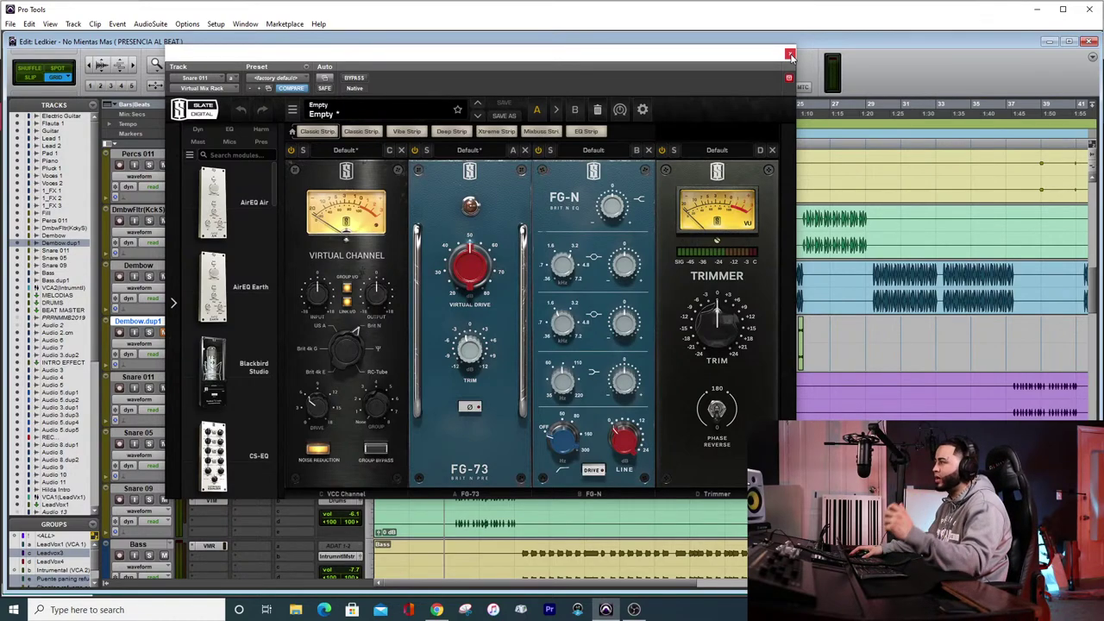
{"action": "left_click", "coordinate": [790, 54]}
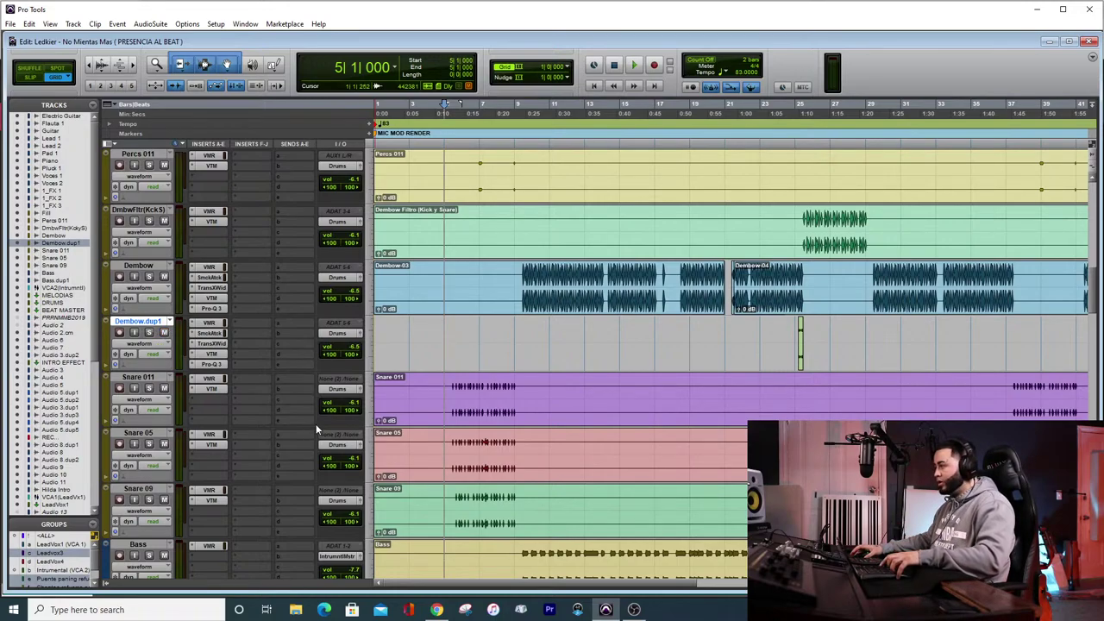
Open Virtual Mix Rack on the Bass track and examine its channel, FG-73, FG-N, FG-401 compressor and Trimmer modules
{"action": "scroll", "coordinate": [482, 361], "scroll_direction": "down", "scroll_amount": 2}
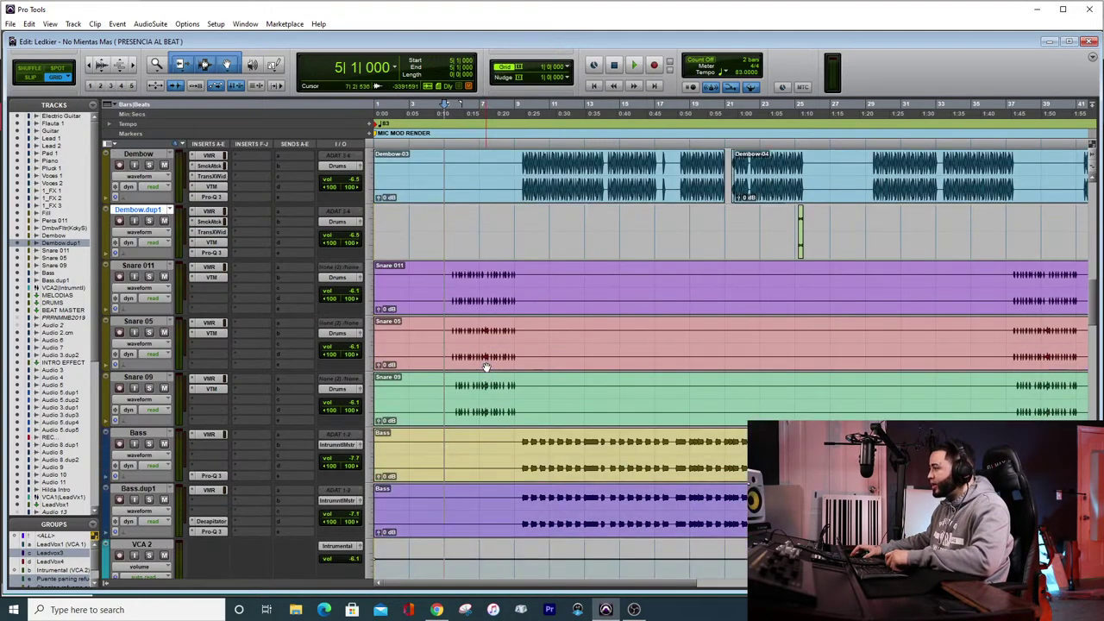
{"action": "left_click", "coordinate": [209, 433]}
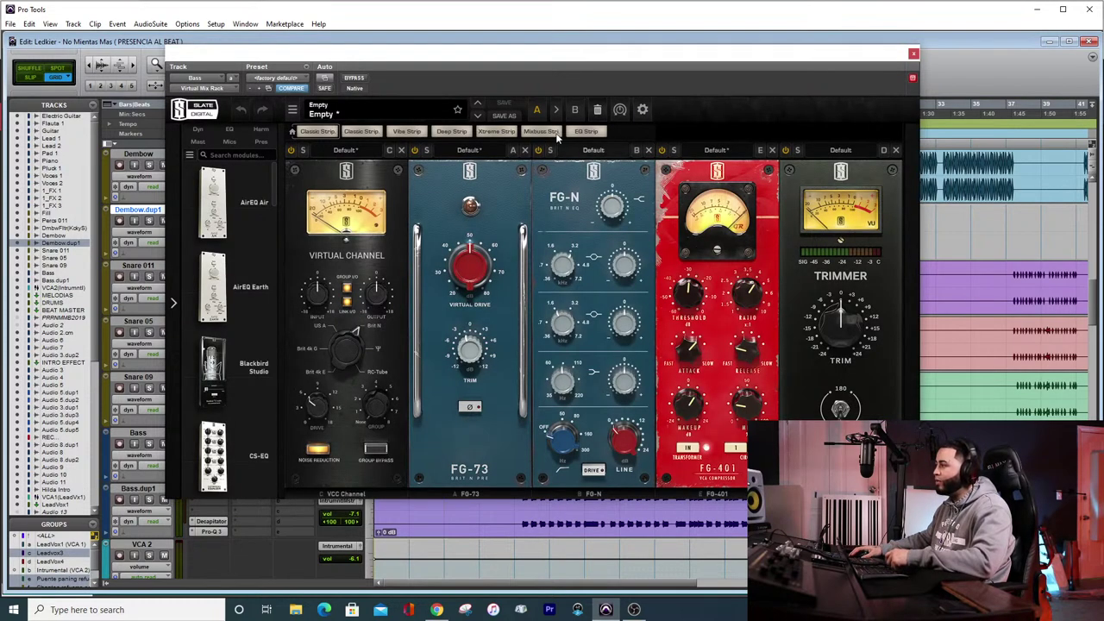
{"action": "left_click_drag", "start_coordinate": [521, 57], "coordinate": [707, 12]}
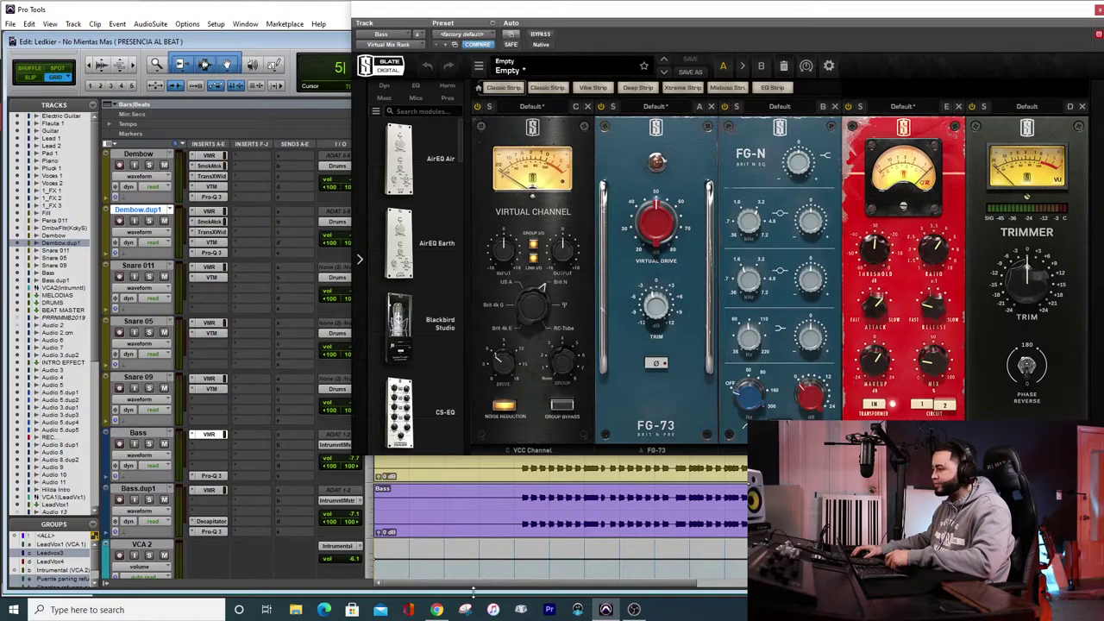
{"action": "left_click_drag", "start_coordinate": [474, 584], "coordinate": [501, 583]}
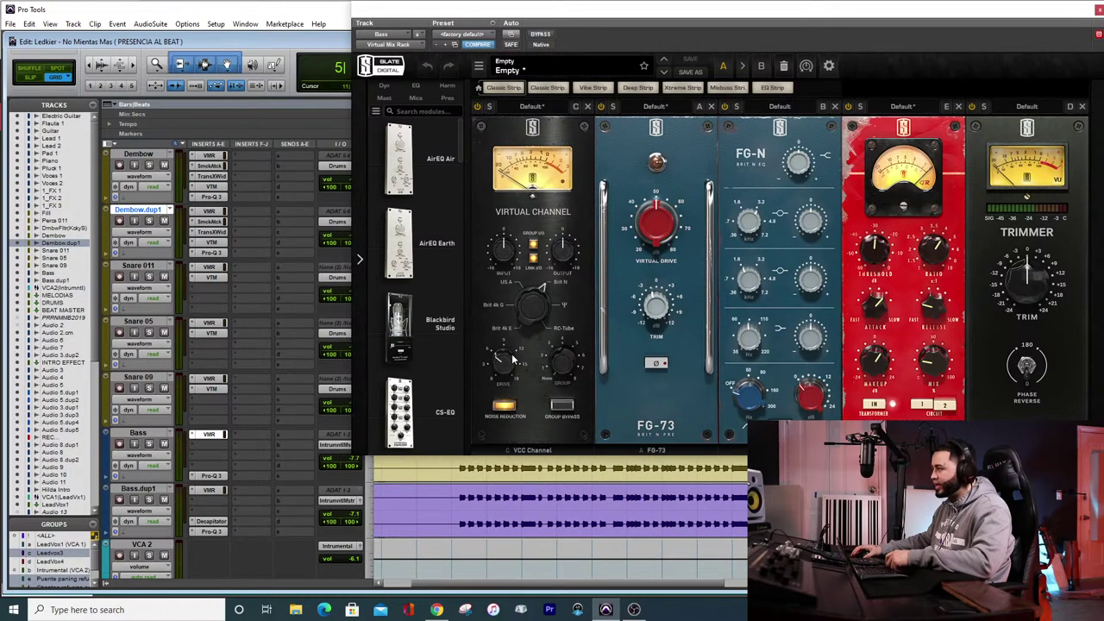
{"action": "left_click_drag", "start_coordinate": [354, 9], "coordinate": [207, 23]}
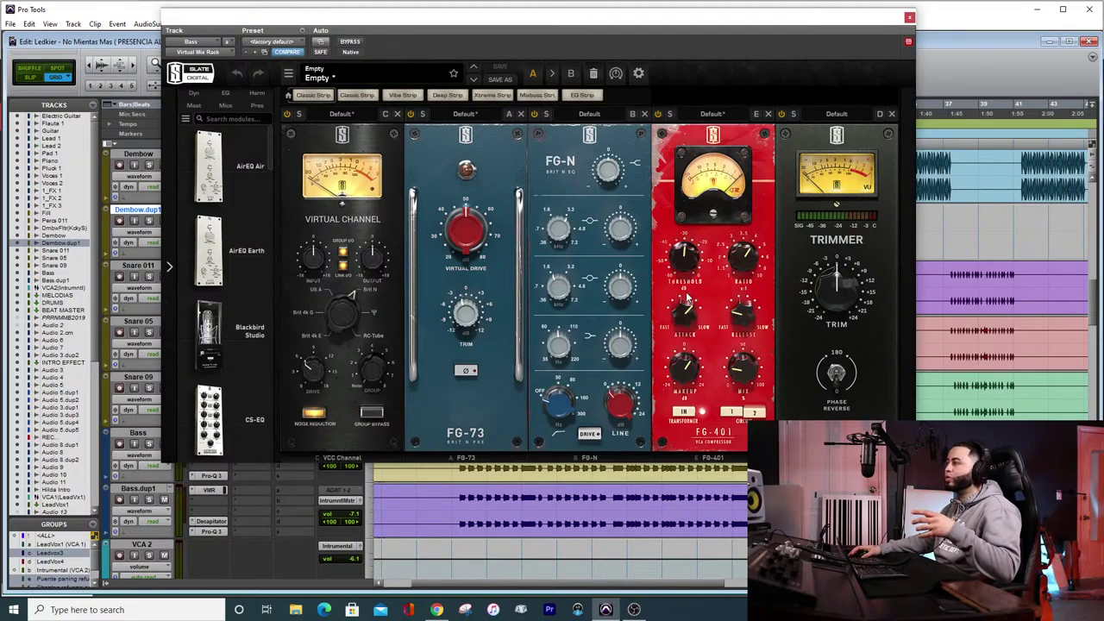
{"action": "mouse_move", "coordinate": [683, 300]}
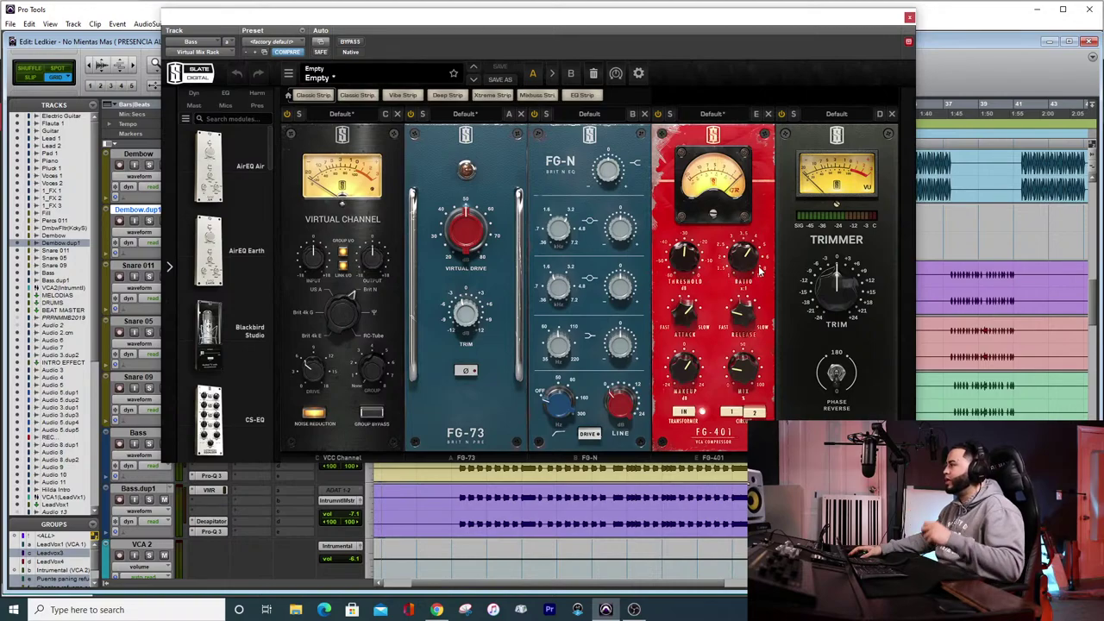
Play the song from bar 5 with the Bass rack moved clear of the clips, recheck its modules, and close the plug-in
{"action": "key", "text": "space"}
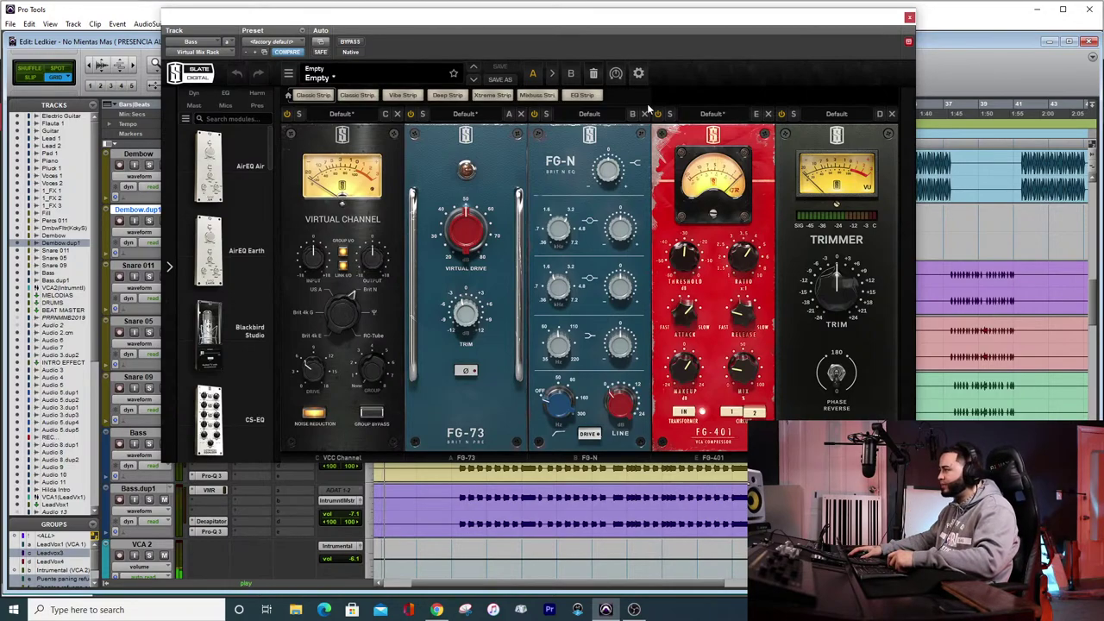
{"action": "left_click_drag", "start_coordinate": [665, 49], "coordinate": [85, 46]}
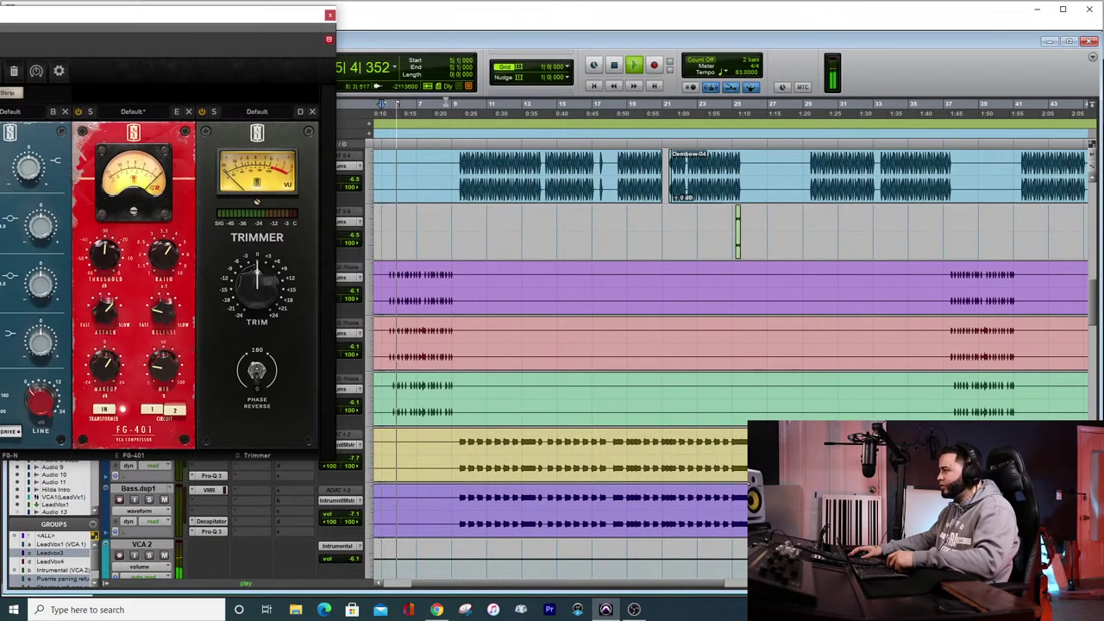
{"action": "left_click_drag", "start_coordinate": [259, 22], "coordinate": [541, 26]}
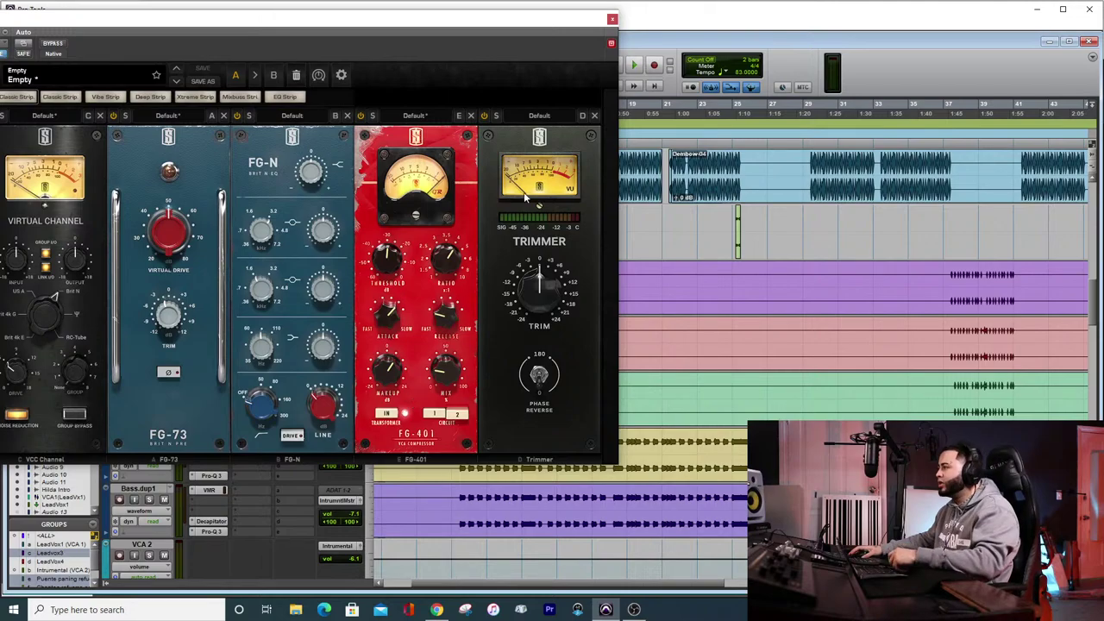
{"action": "left_click", "coordinate": [611, 18]}
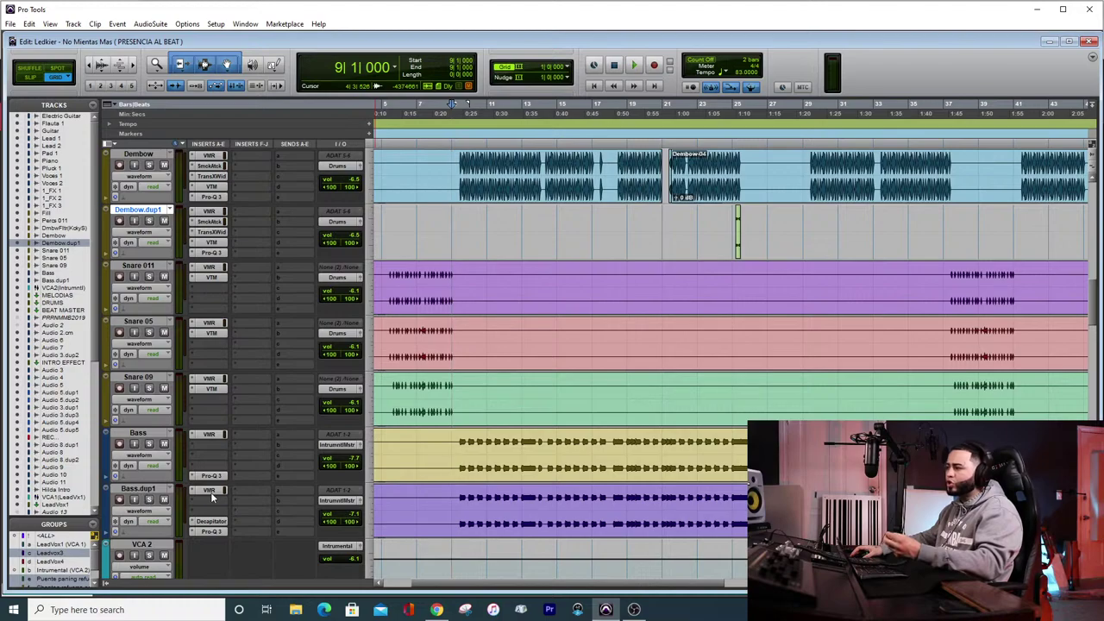
Point out the Bass and Bass.dup1 tracks, open Virtual Mix Rack on Bass.dup1, examine its modules, and close it
{"action": "scroll", "coordinate": [215, 498], "scroll_direction": "down", "scroll_amount": 1}
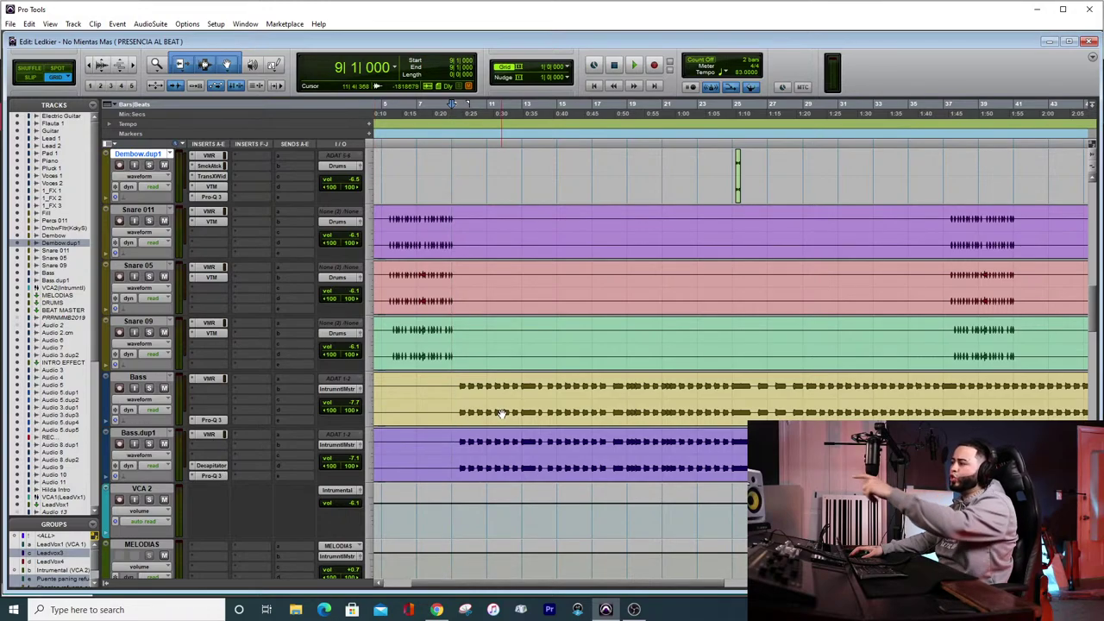
{"action": "left_click", "coordinate": [137, 378]}
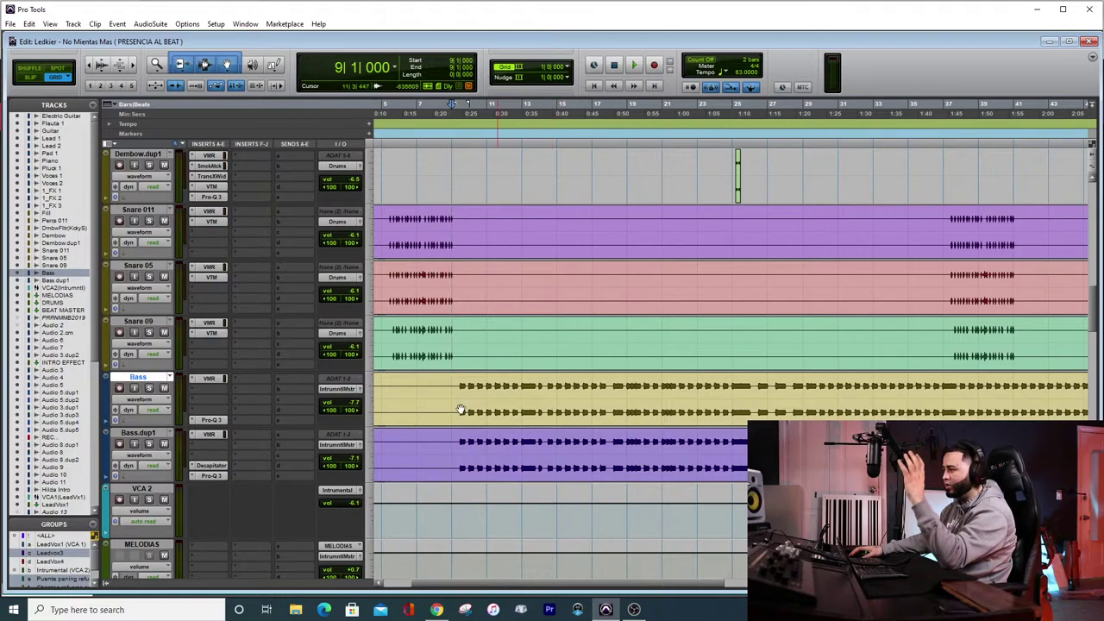
{"action": "left_click", "coordinate": [136, 432]}
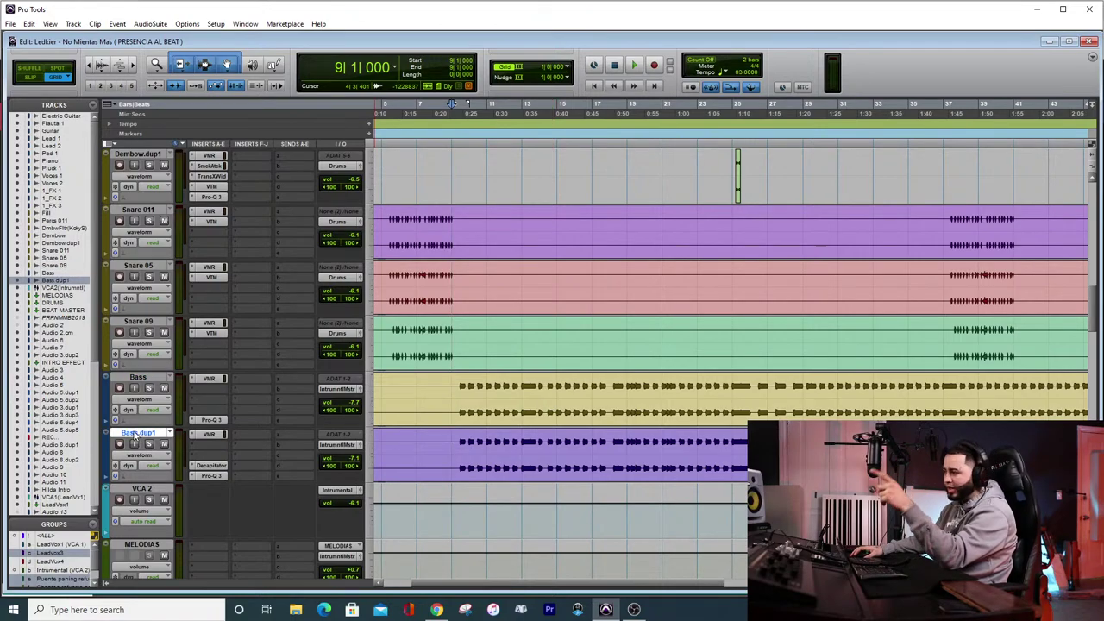
{"action": "left_click", "coordinate": [208, 437]}
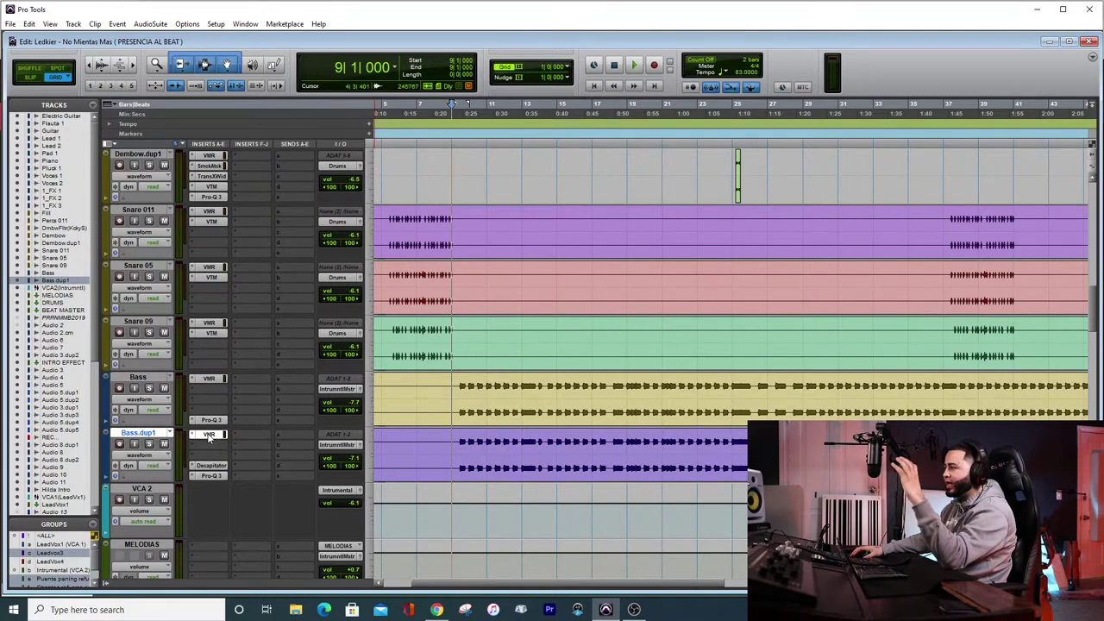
{"action": "left_click_drag", "start_coordinate": [239, 23], "coordinate": [449, 17]}
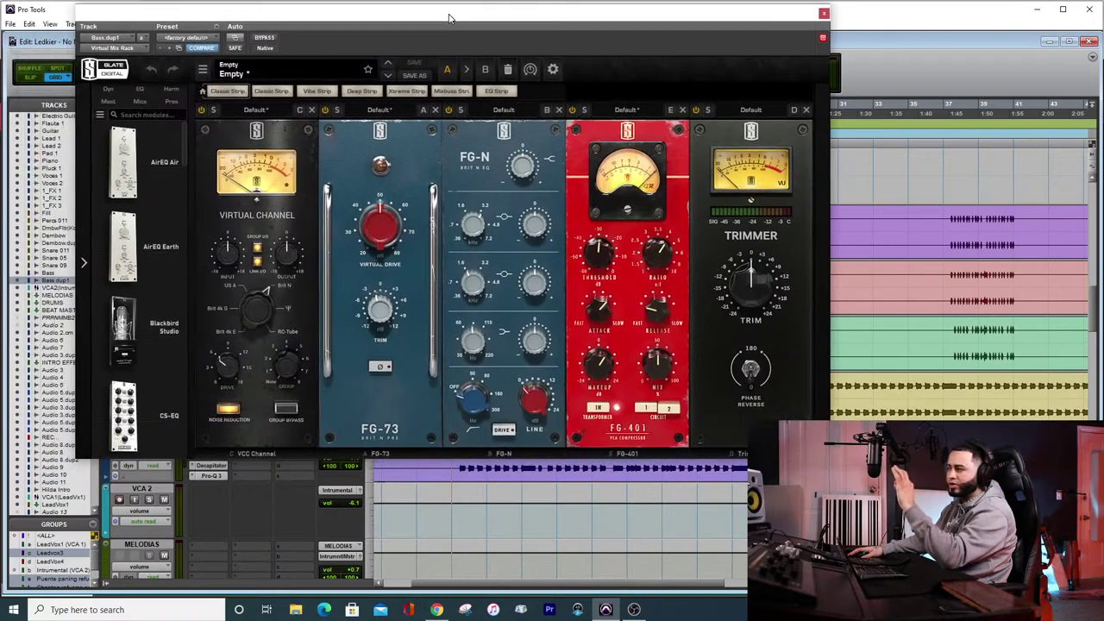
{"action": "left_click", "coordinate": [824, 14]}
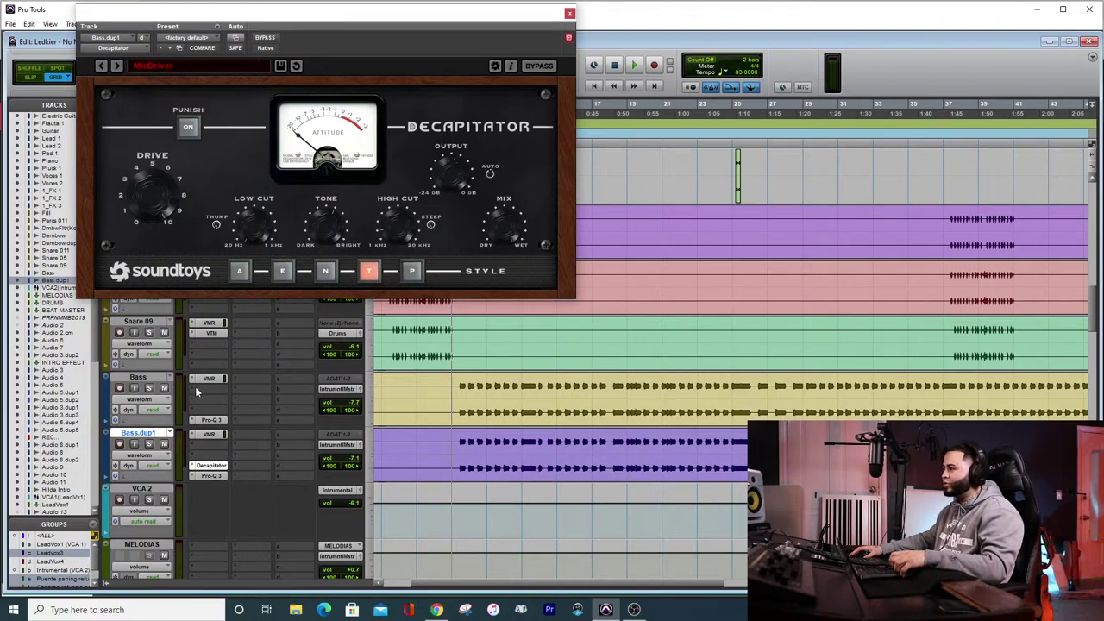
Mute the Bass track, solo Bass.dup1, and listen to it through the Decapitator MidDriver preset
{"action": "left_click", "coordinate": [164, 388]}
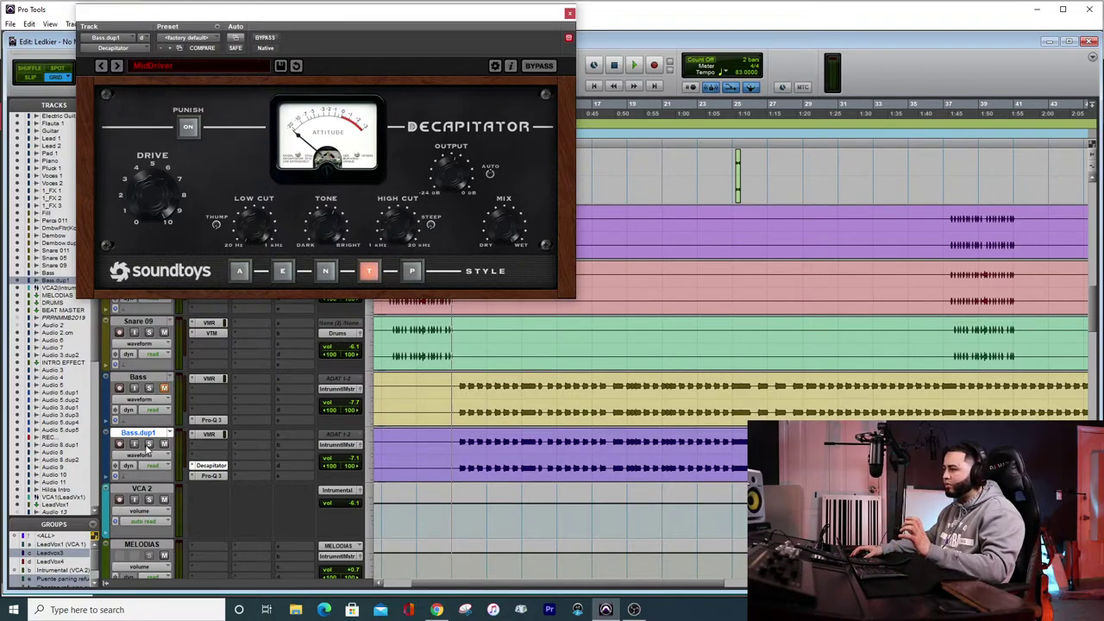
{"action": "left_click", "coordinate": [148, 443]}
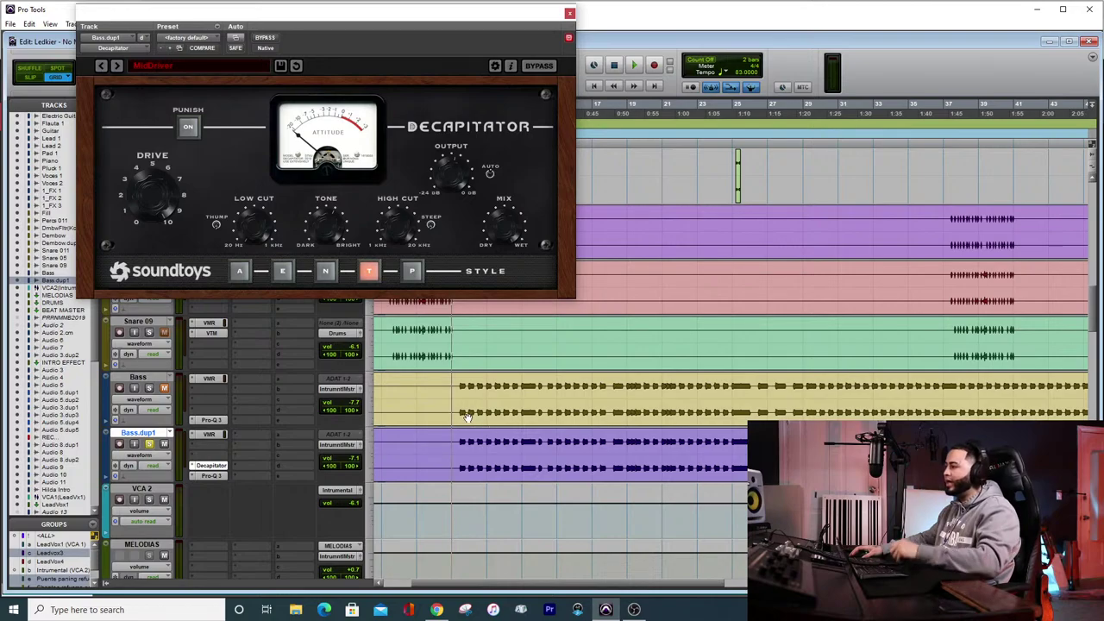
{"action": "key", "text": "space"}
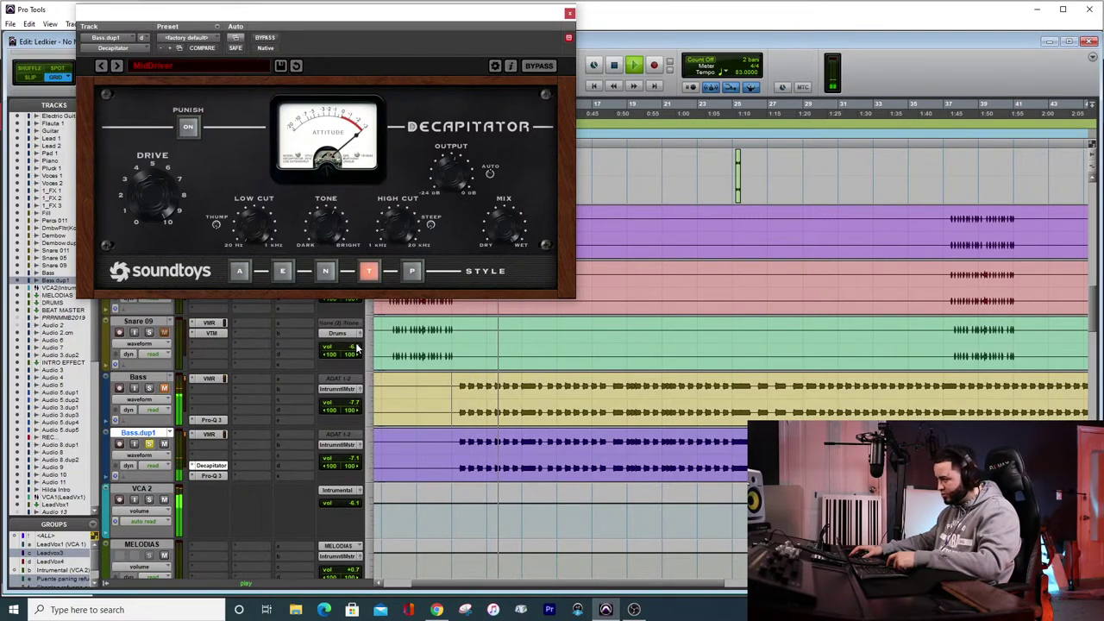
{"action": "key", "text": "space"}
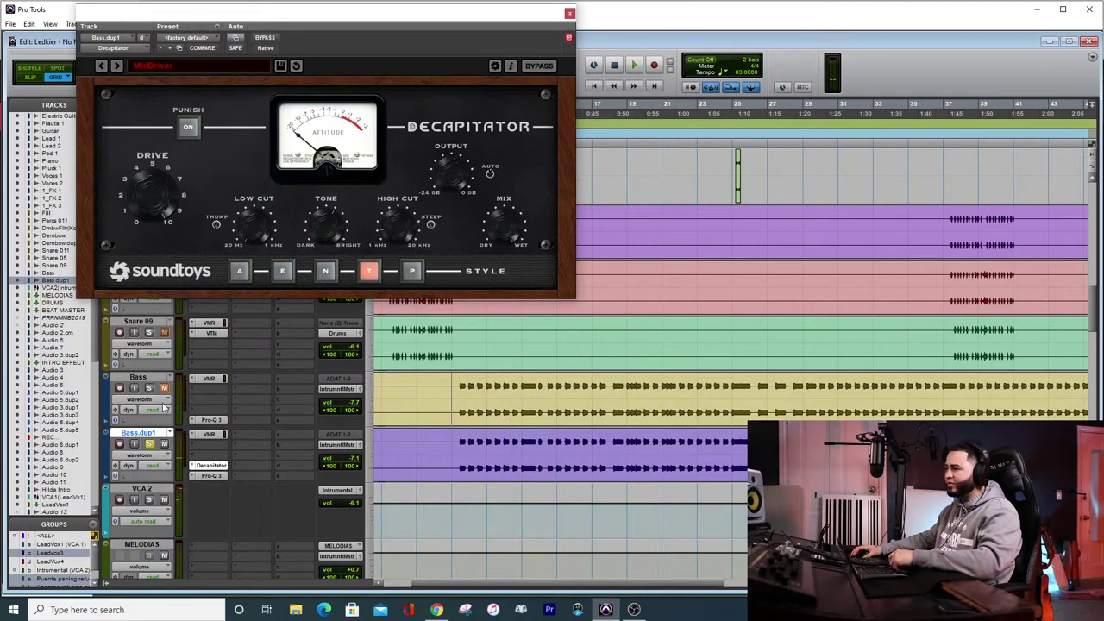
Solo the Bass track alone, play it, and switch the solo to Bass.dup1 during playback to compare the two bass layers
{"action": "left_click", "coordinate": [149, 388]}
{"action": "left_click", "coordinate": [150, 443]}
{"action": "key", "text": "space"}
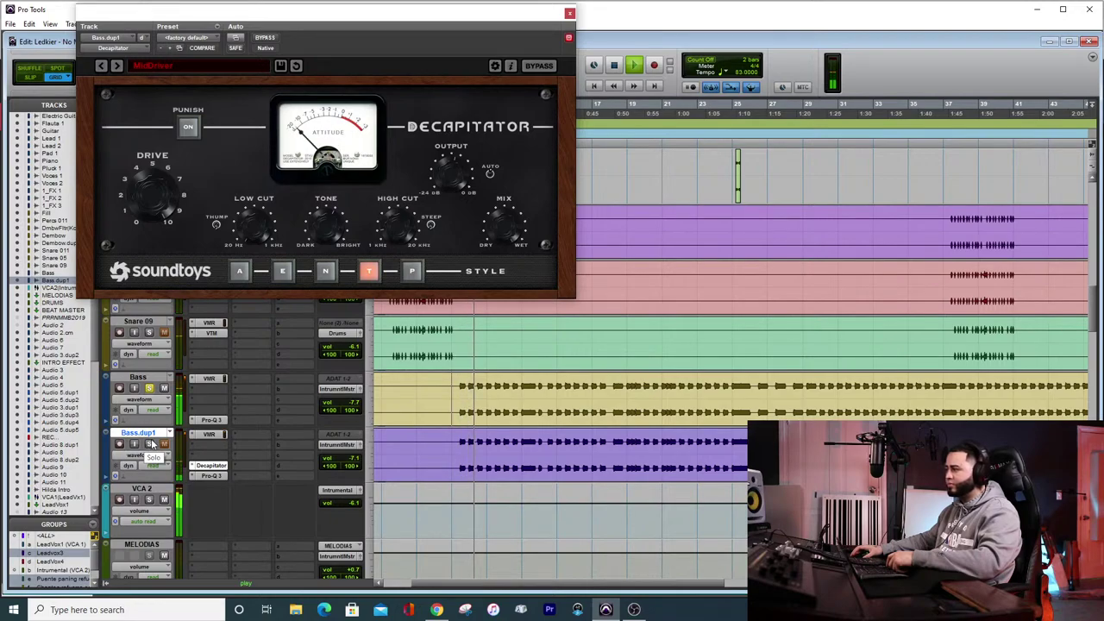
{"action": "left_click", "coordinate": [150, 443]}
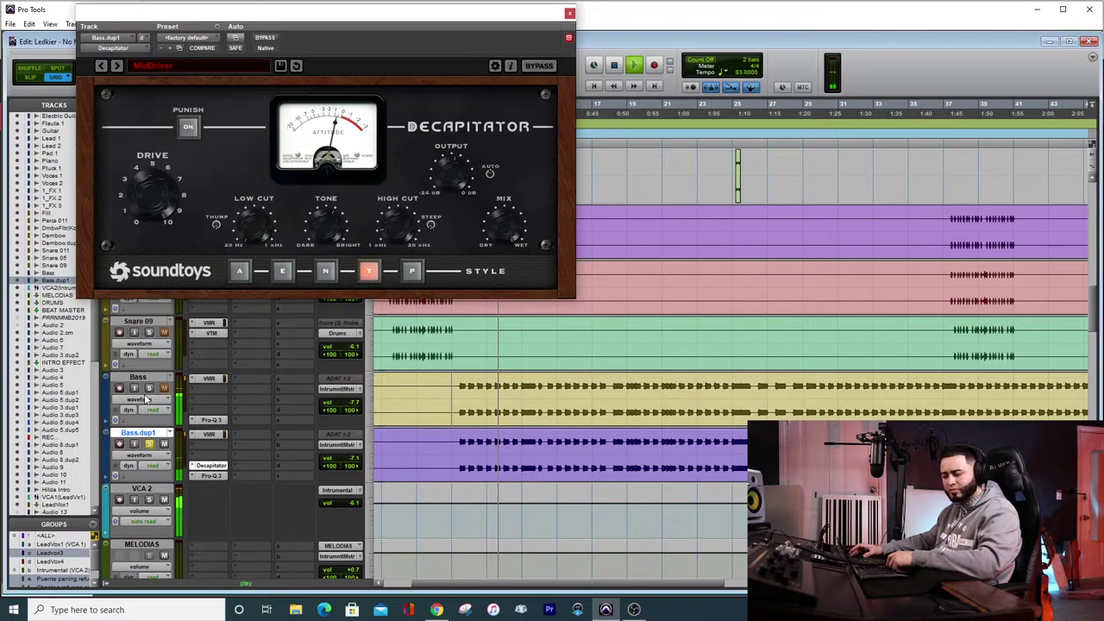
{"action": "key", "text": "space"}
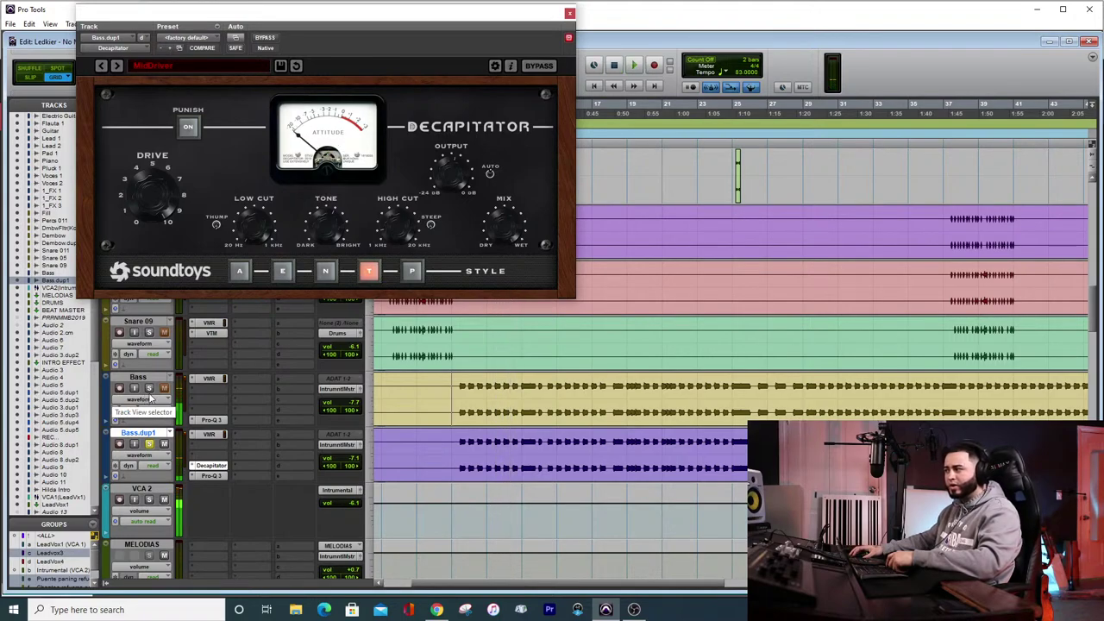
Open the Pro-Q 3 inserts of Bass.dup1 and Bass side by side and compare their filter curves
{"action": "left_click", "coordinate": [209, 476]}
{"action": "left_click_drag", "start_coordinate": [347, 22], "coordinate": [910, 28]}
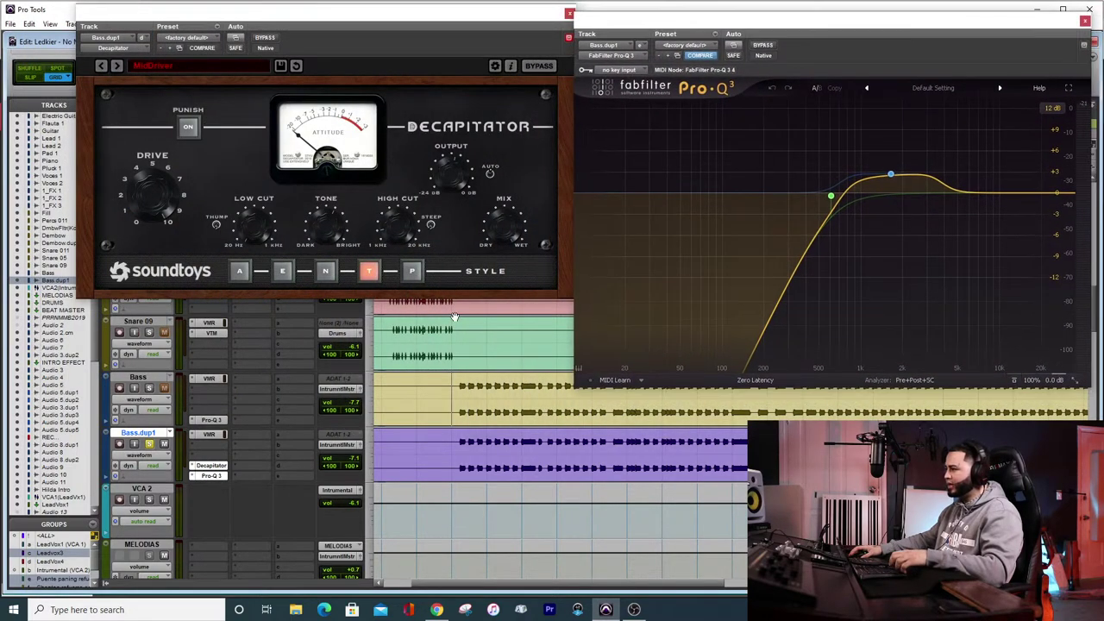
{"action": "left_click", "coordinate": [211, 420]}
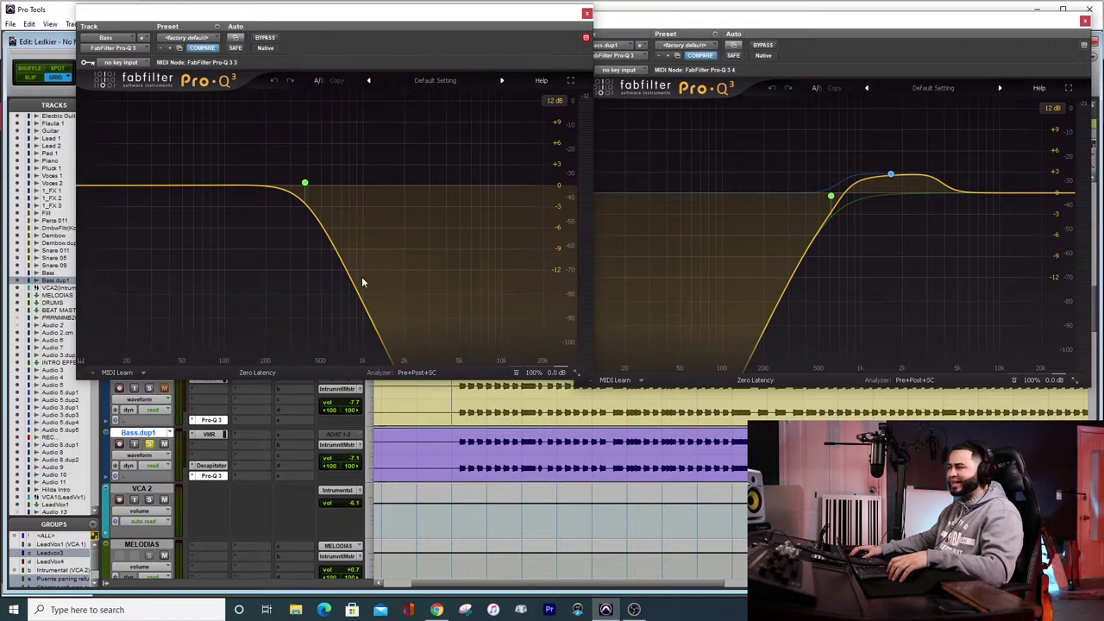
Close both Pro-Q 3 windows, reopen the one on the Bass track to examine its high-frequency cut, and close it
{"action": "left_click", "coordinate": [1085, 19]}
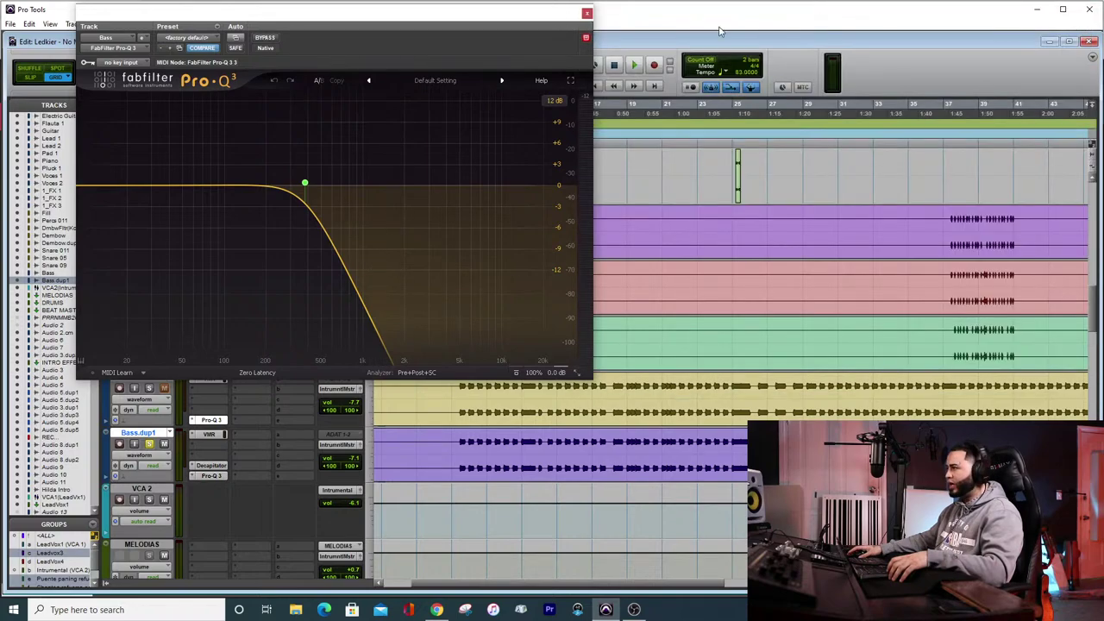
{"action": "left_click", "coordinate": [587, 14]}
{"action": "left_click", "coordinate": [136, 377]}
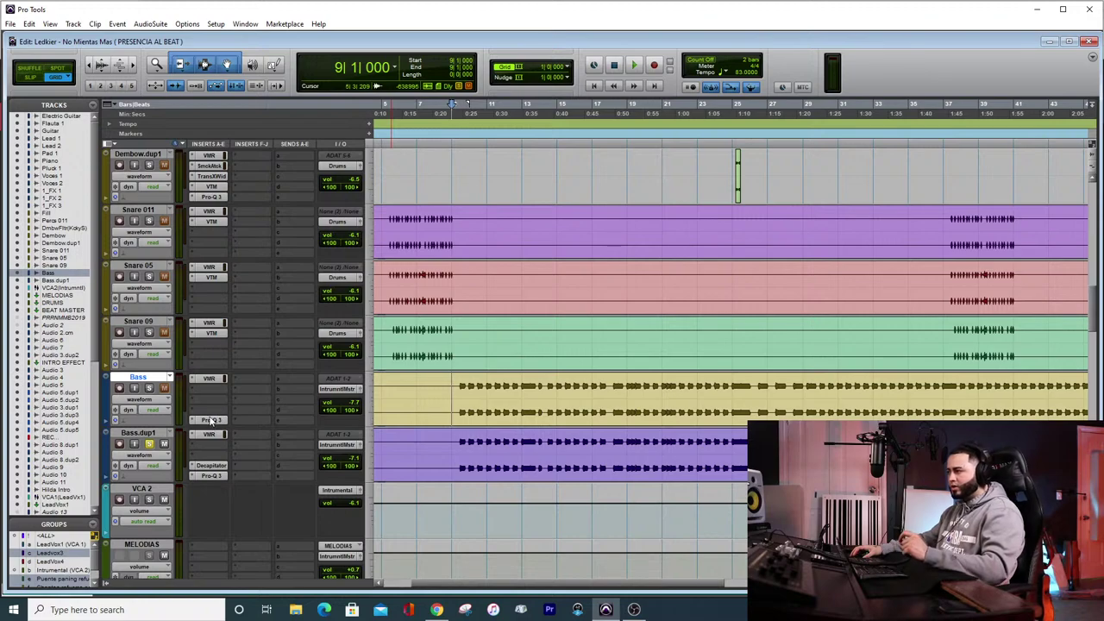
{"action": "left_click", "coordinate": [212, 419]}
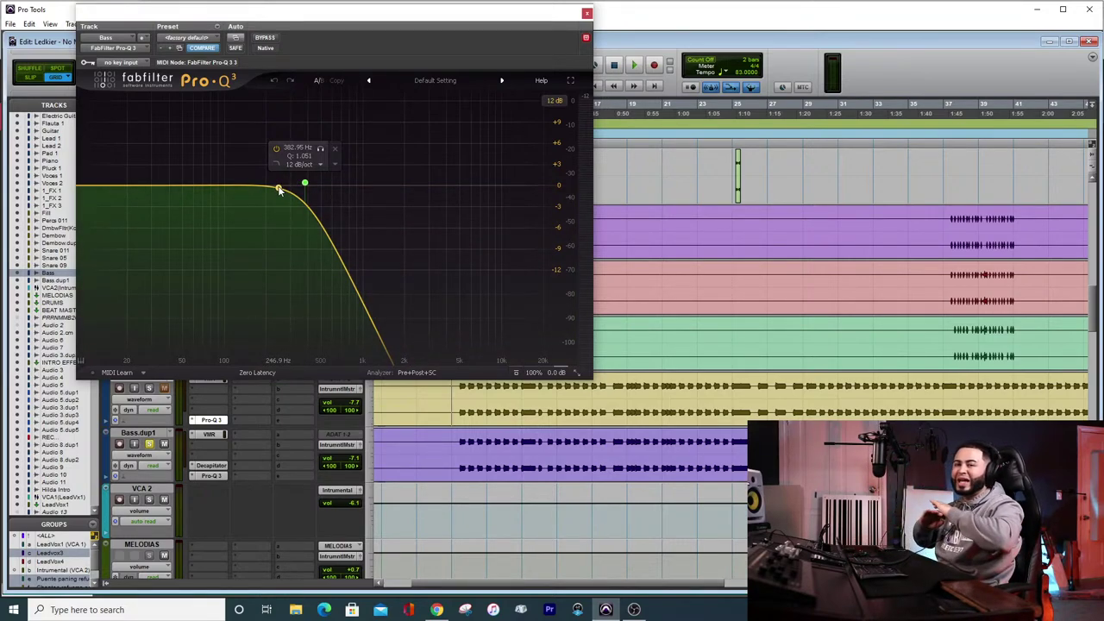
{"action": "left_click", "coordinate": [586, 14]}
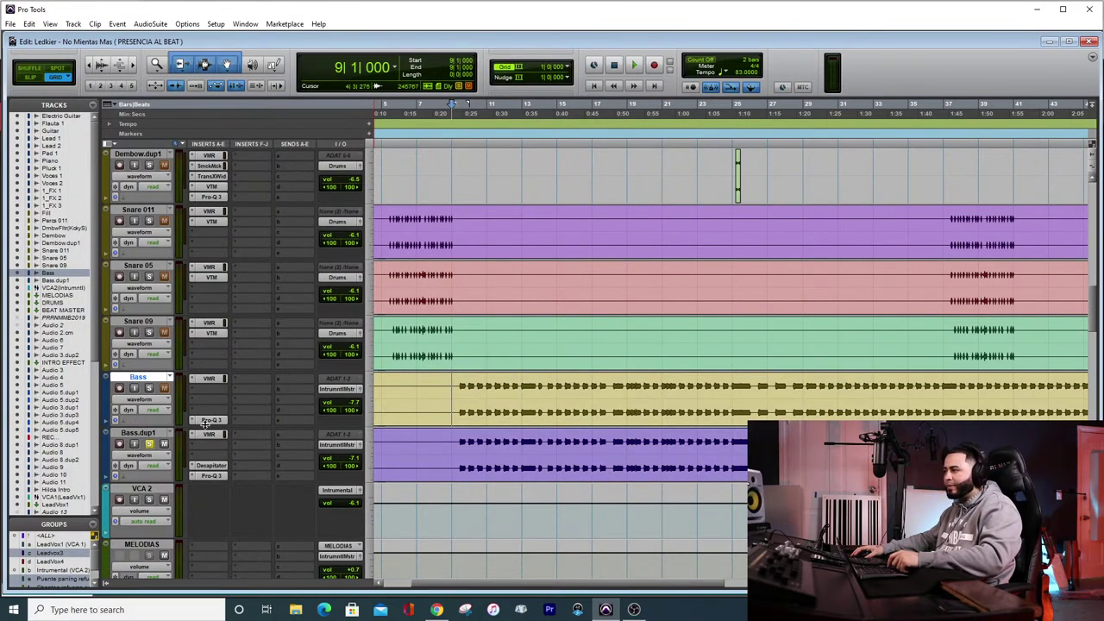
Solo the Bass track alone and play it with its Pro-Q 3 open to watch the low end in the analyzer
{"action": "left_click", "coordinate": [149, 388]}
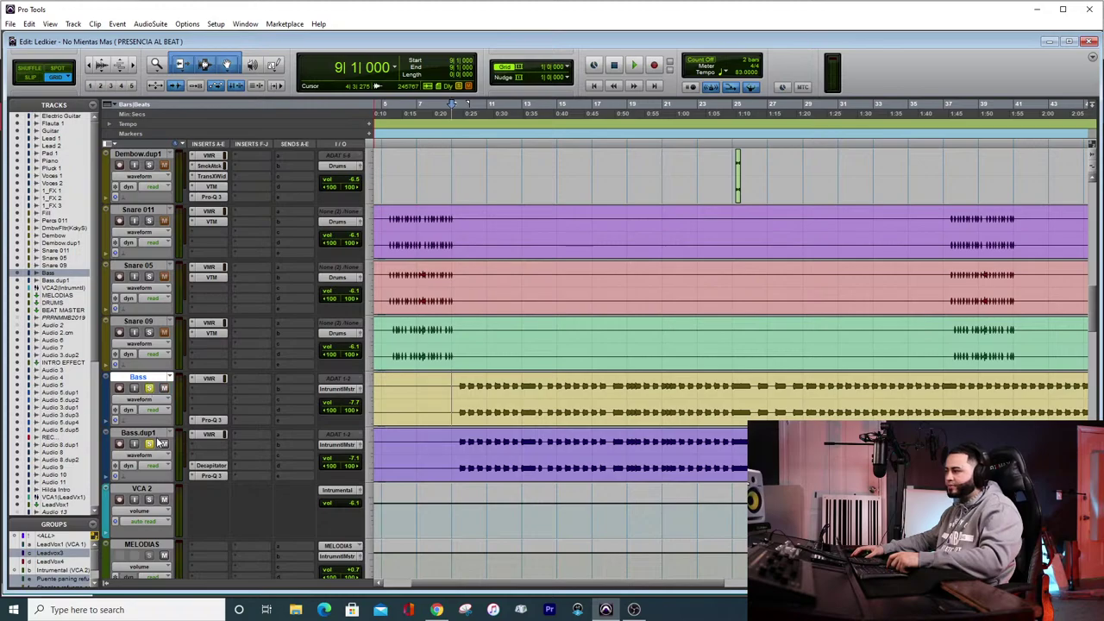
{"action": "left_click", "coordinate": [218, 420]}
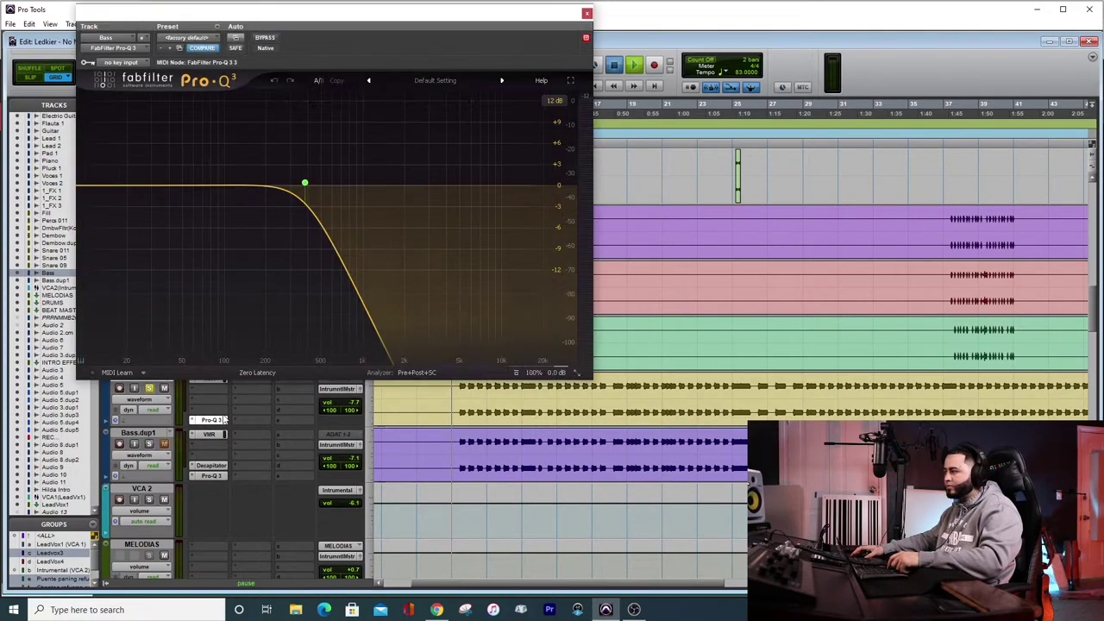
{"action": "key", "text": "space"}
{"action": "left_click", "coordinate": [417, 372]}
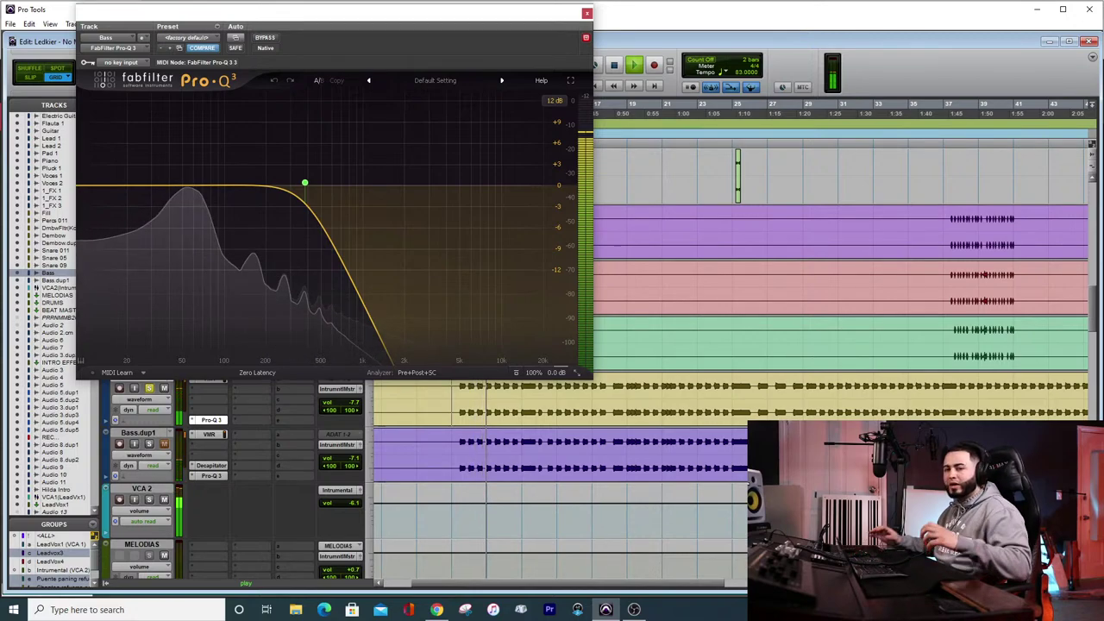
{"action": "key", "text": "space"}
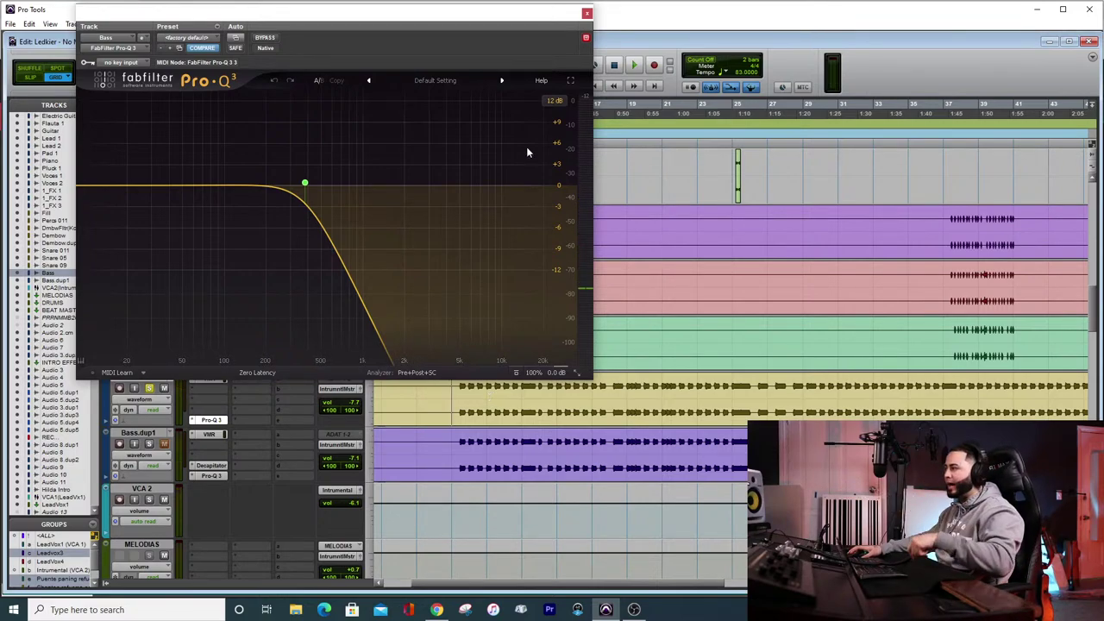
{"action": "left_click", "coordinate": [586, 15]}
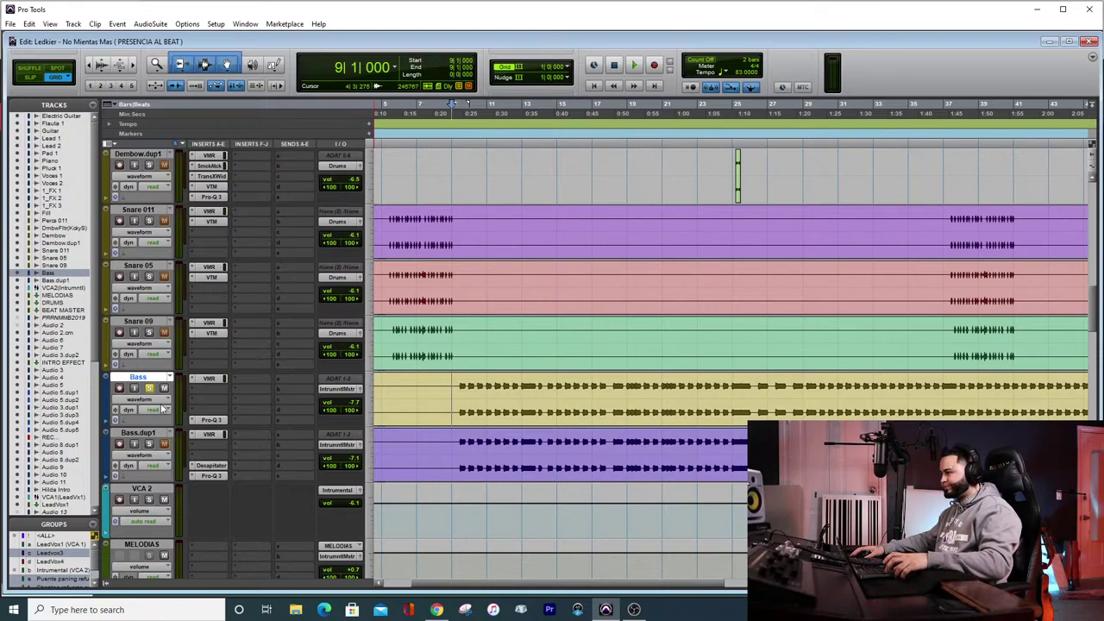
Review the insert chain on Bass.dup1: Virtual Mix Rack, Pro-Q 3, and Decapitator with the MidDriver preset
{"action": "left_click", "coordinate": [140, 433]}
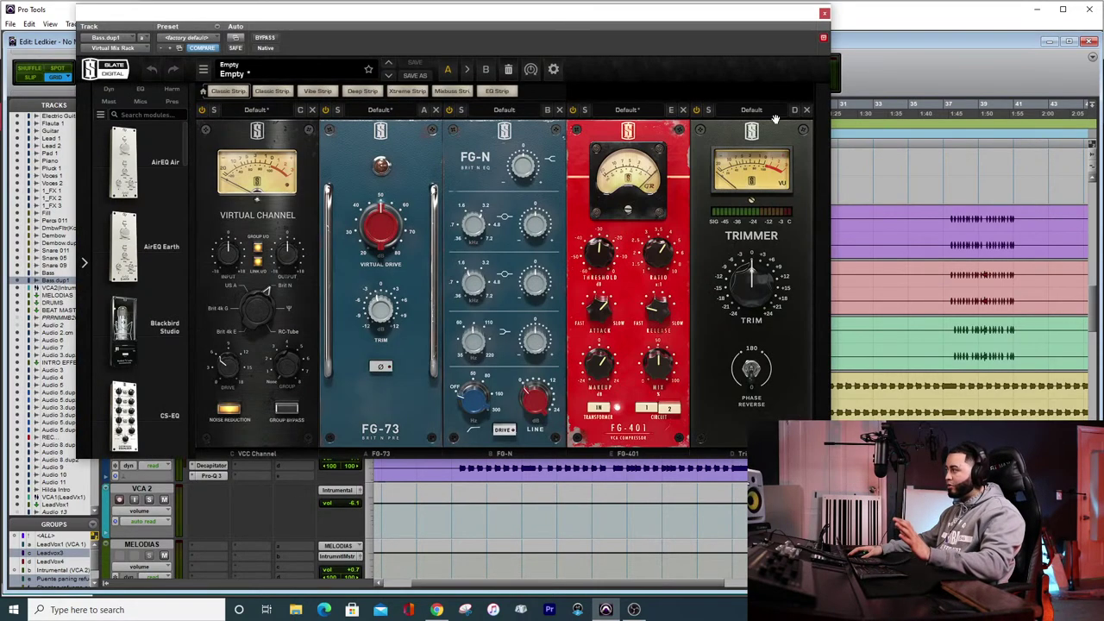
{"action": "left_click", "coordinate": [824, 13]}
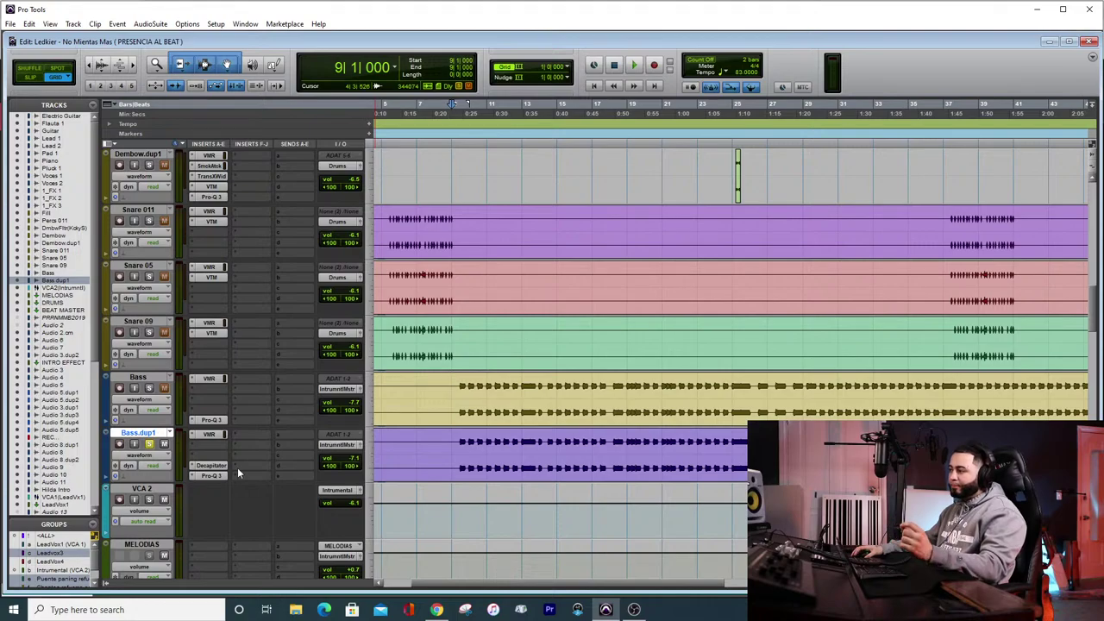
{"action": "left_click", "coordinate": [212, 476]}
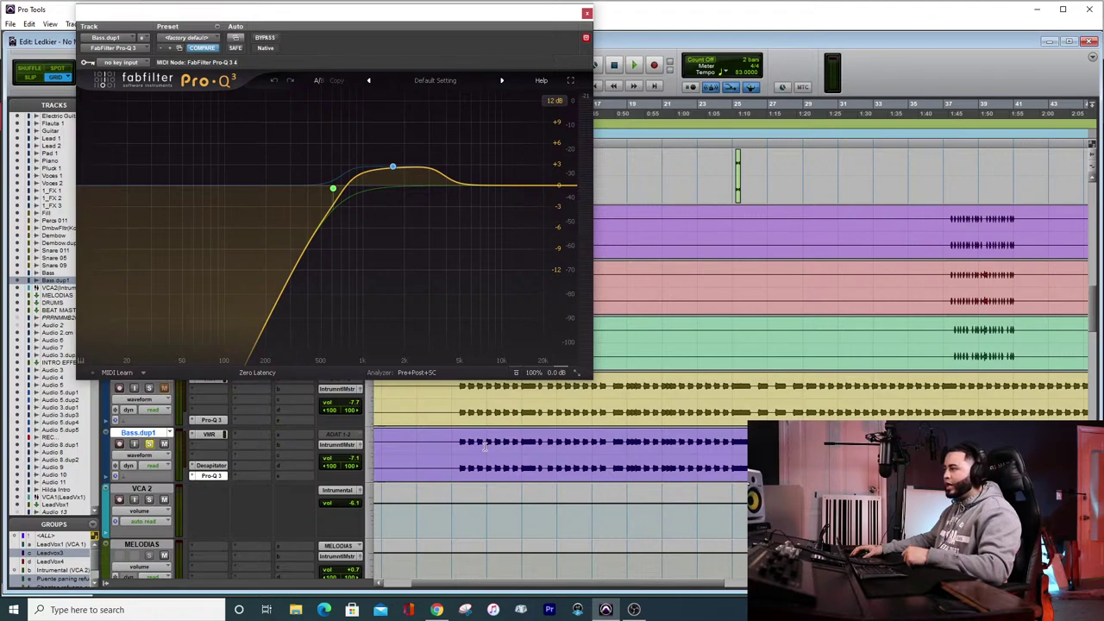
{"action": "left_click", "coordinate": [211, 466]}
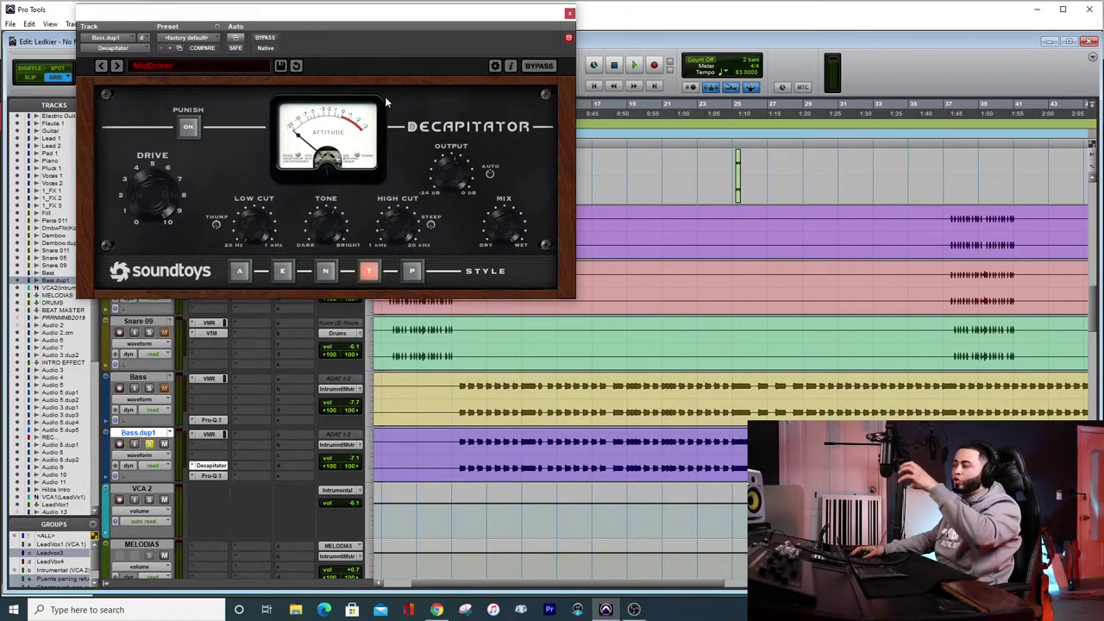
{"action": "left_click_drag", "start_coordinate": [358, 16], "coordinate": [431, 33]}
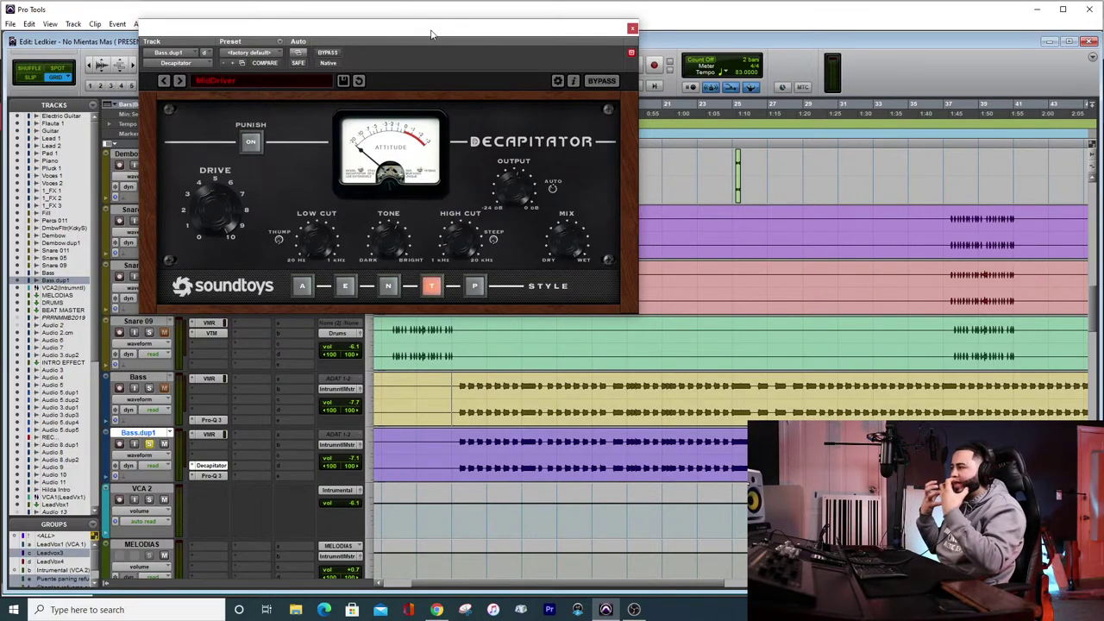
Bypass Decapitator on Bass.dup1 and play the track while watching the signal in its Pro-Q 3 analyzer
{"action": "right_click", "coordinate": [219, 467]}
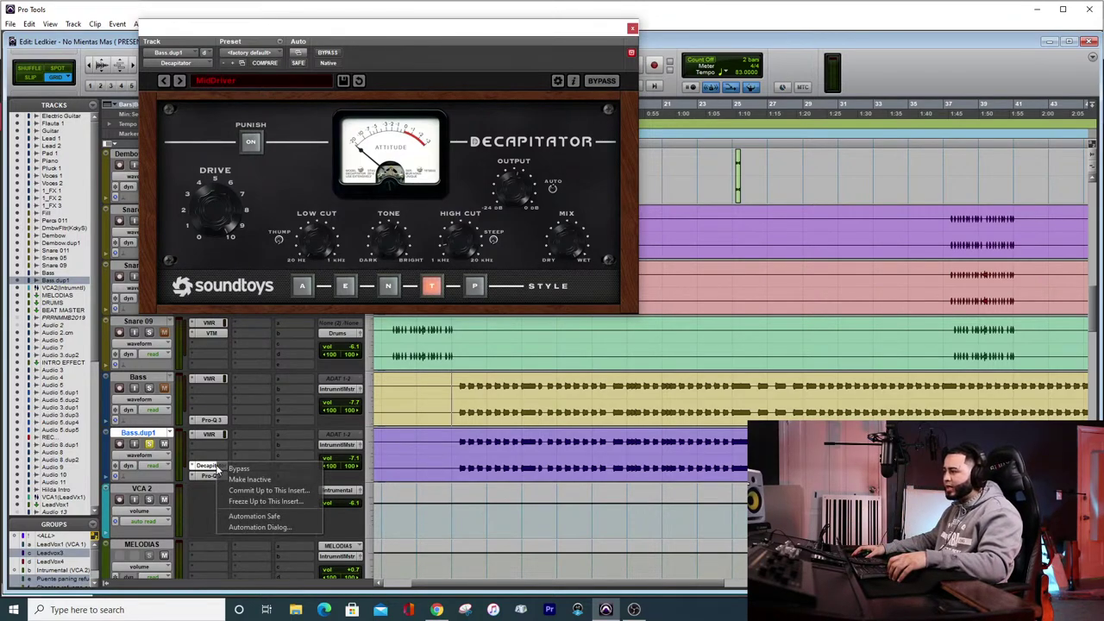
{"action": "left_click", "coordinate": [237, 470]}
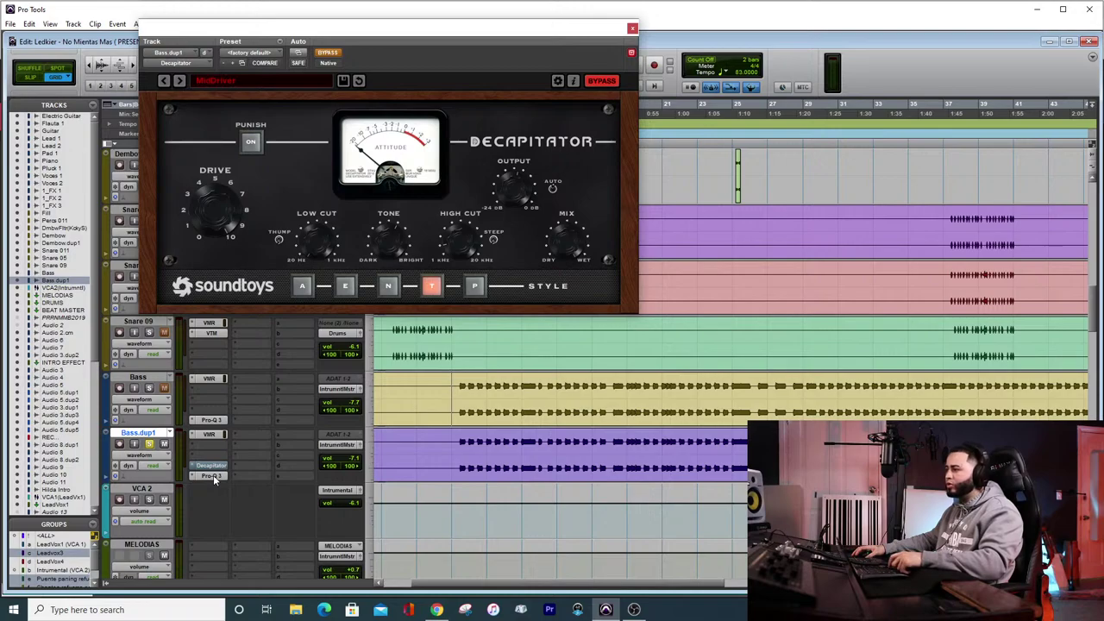
{"action": "left_click", "coordinate": [211, 475]}
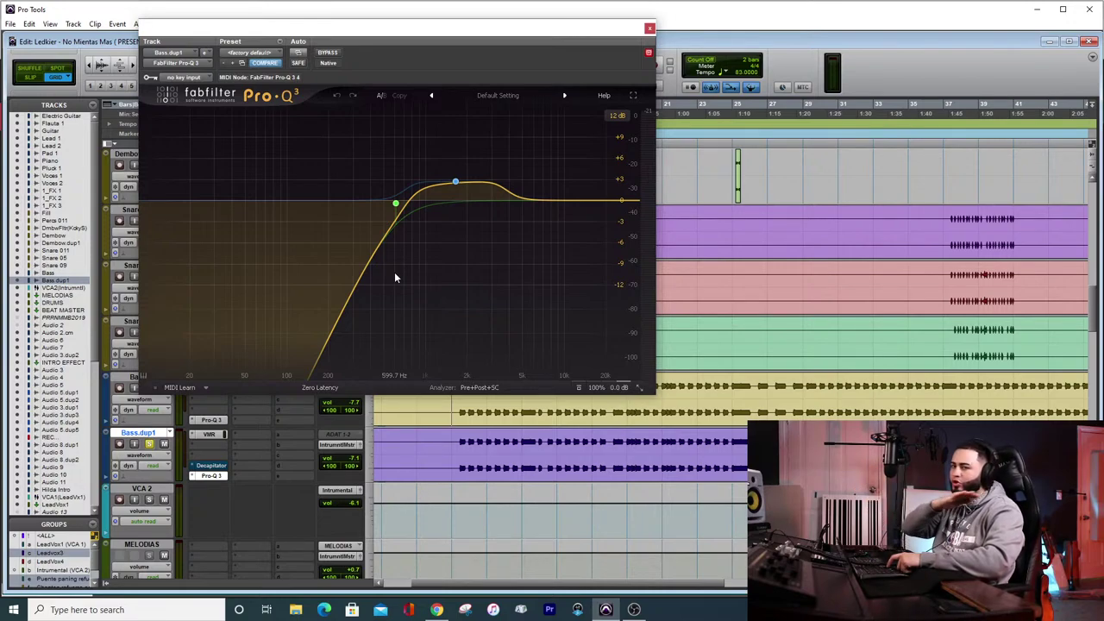
{"action": "key", "text": "space"}
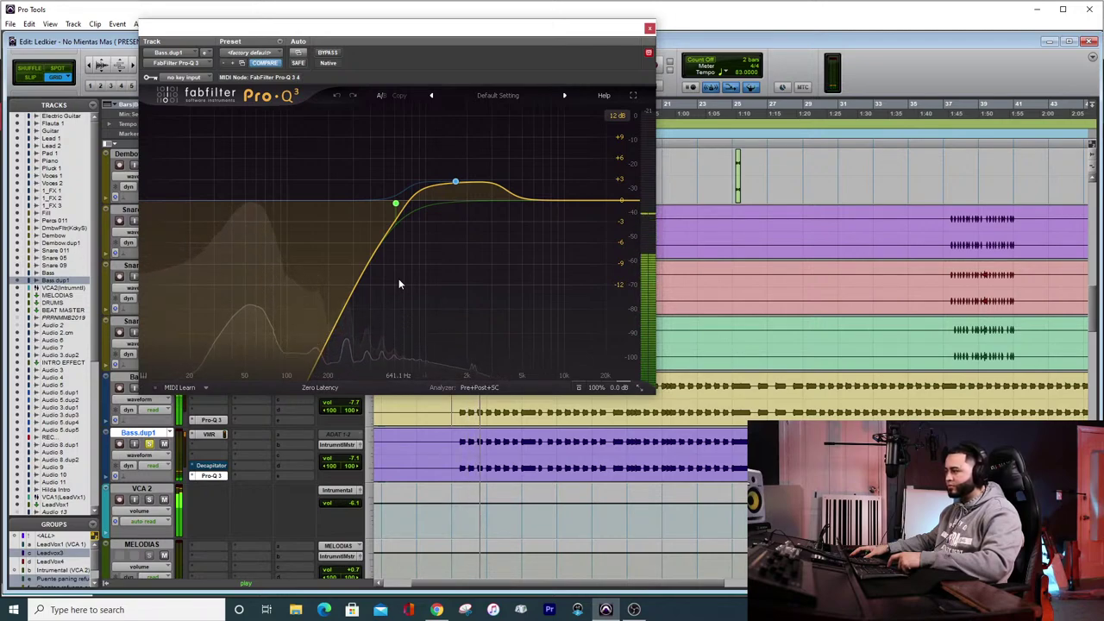
{"action": "key", "text": "space"}
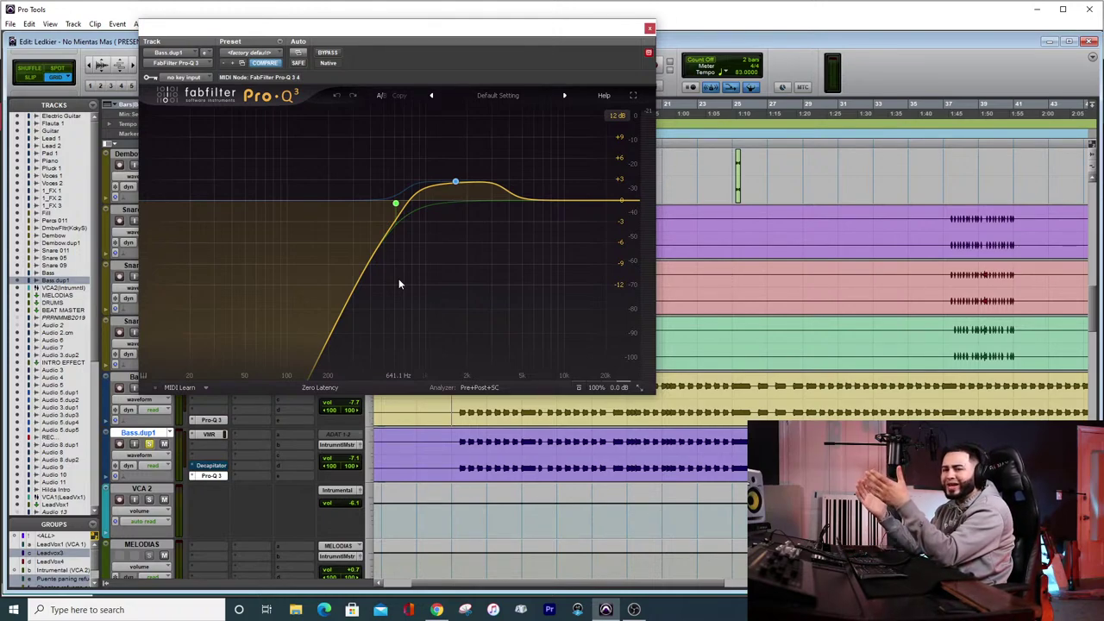
Re-enable Decapitator on Bass.dup1 and play the track again with the Pro-Q 3 analyzer in view
{"action": "right_click", "coordinate": [209, 473]}
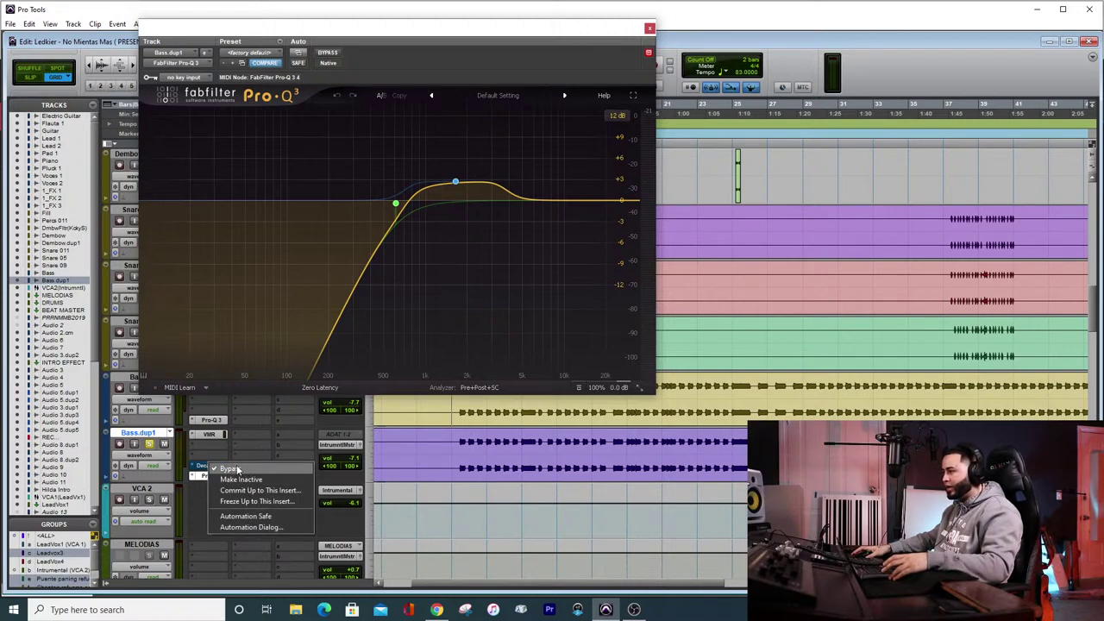
{"action": "left_click", "coordinate": [242, 481]}
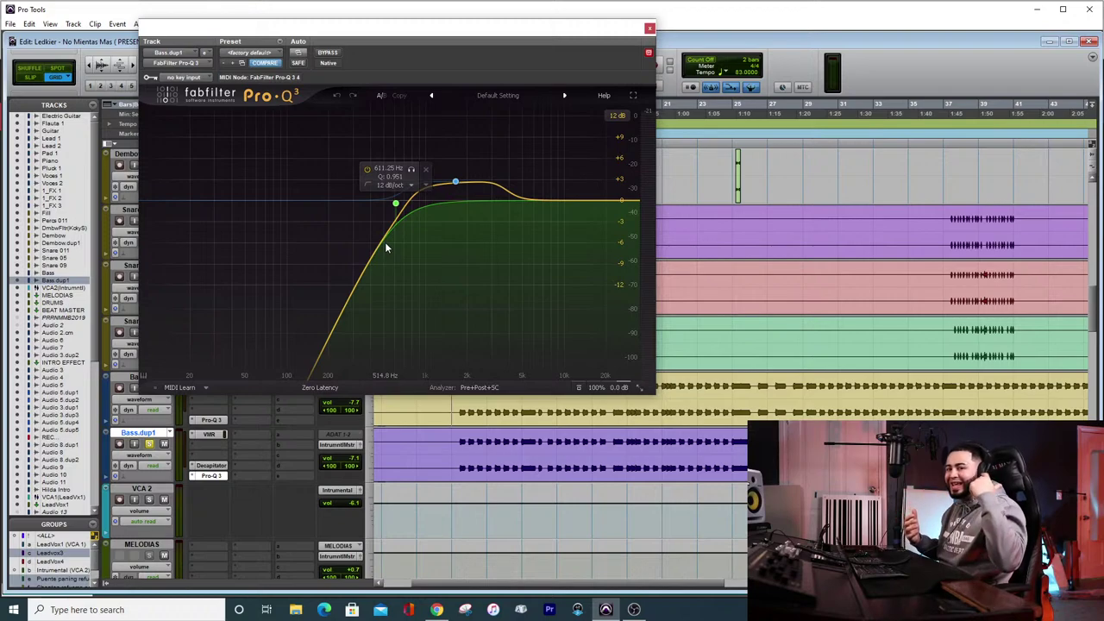
{"action": "key", "text": "space"}
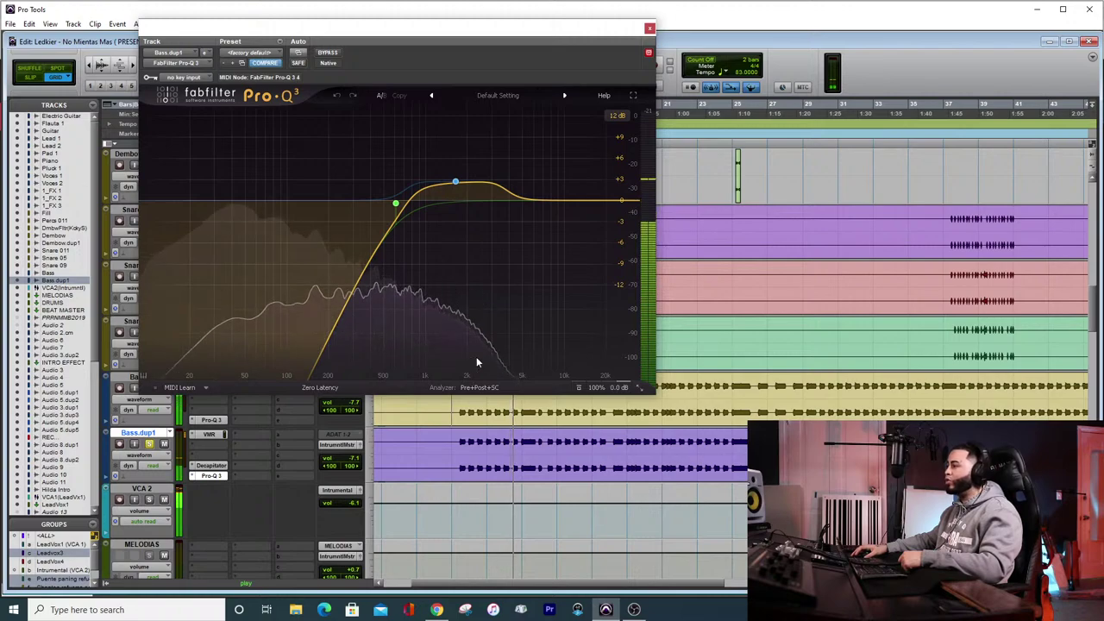
Make Decapitator inactive and active again during playback to compare Bass.dup1 with and without saturation, and close Pro-Q 3
{"action": "right_click", "coordinate": [221, 467]}
{"action": "left_click", "coordinate": [236, 480]}
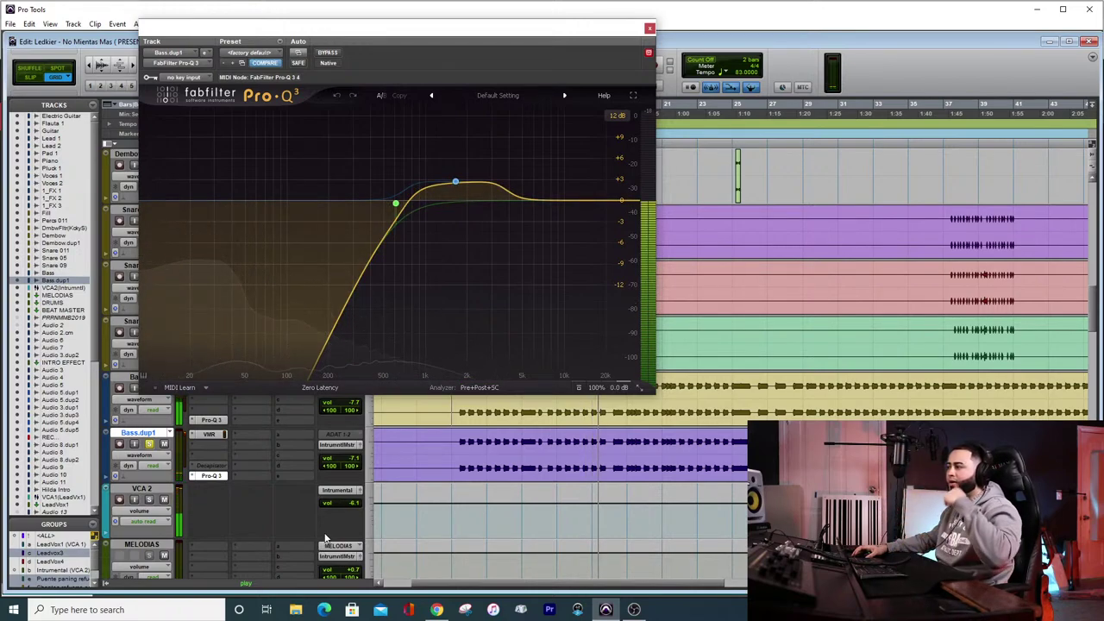
{"action": "right_click", "coordinate": [212, 474]}
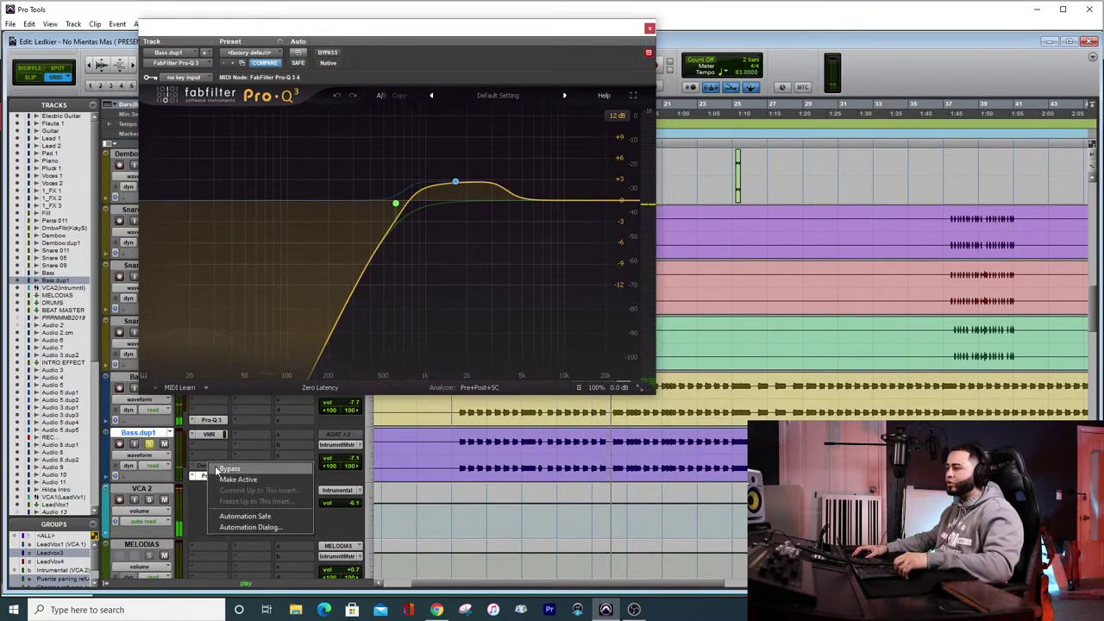
{"action": "left_click", "coordinate": [237, 479]}
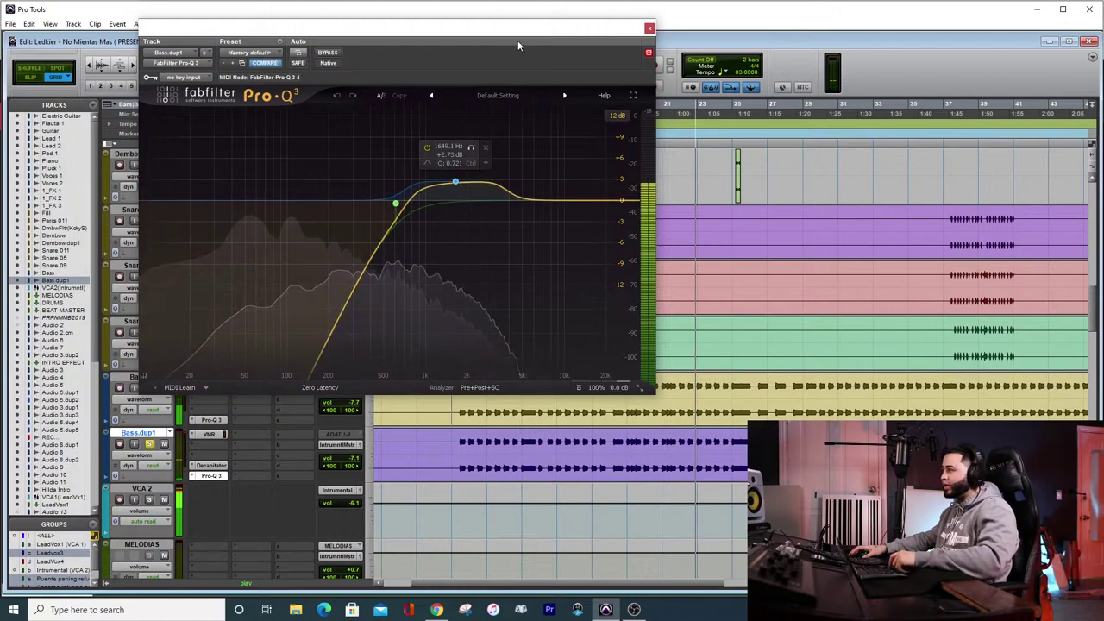
{"action": "left_click", "coordinate": [650, 28]}
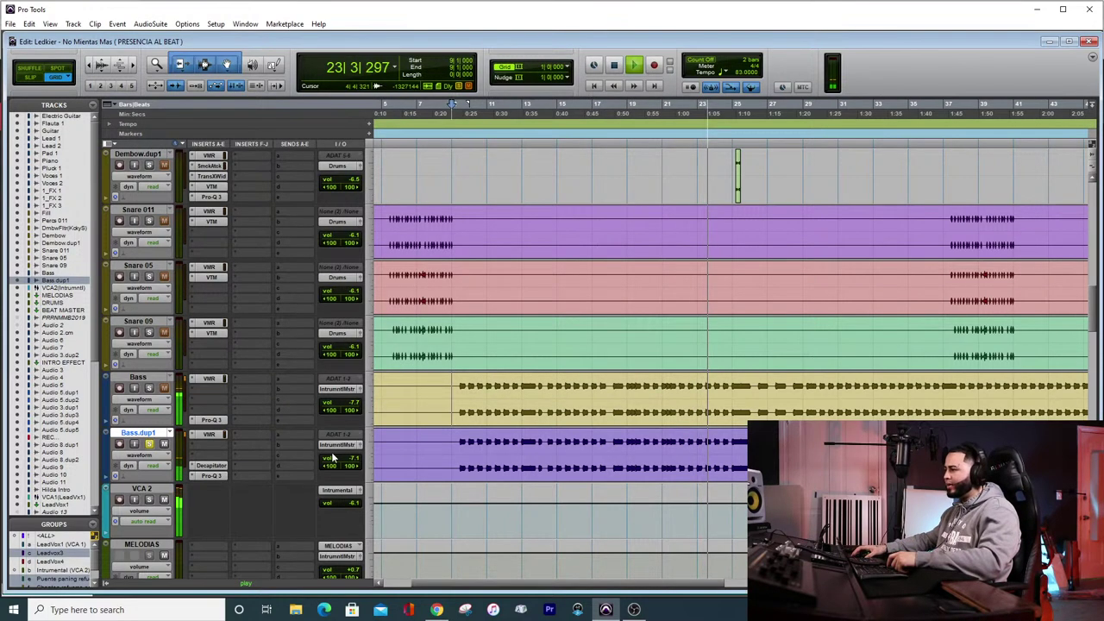
Clear the Bass.dup1 solo to play the other tracks briefly from bar 9, and revisit its Decapitator MidDriver settings
{"action": "key", "text": "space"}
{"action": "key", "text": "space"}
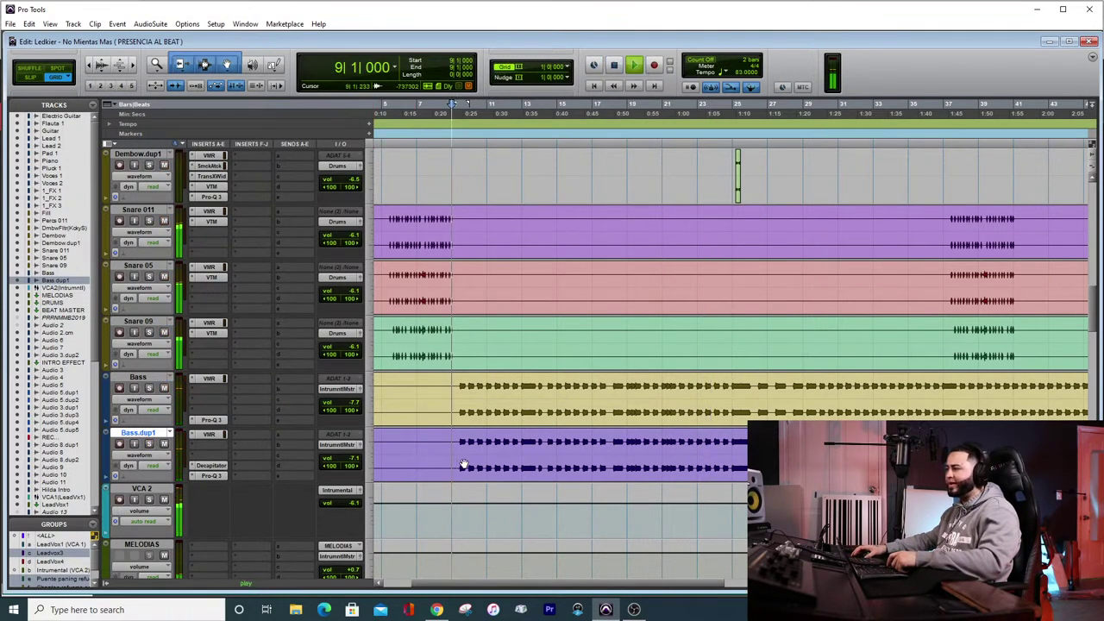
{"action": "key", "text": "space"}
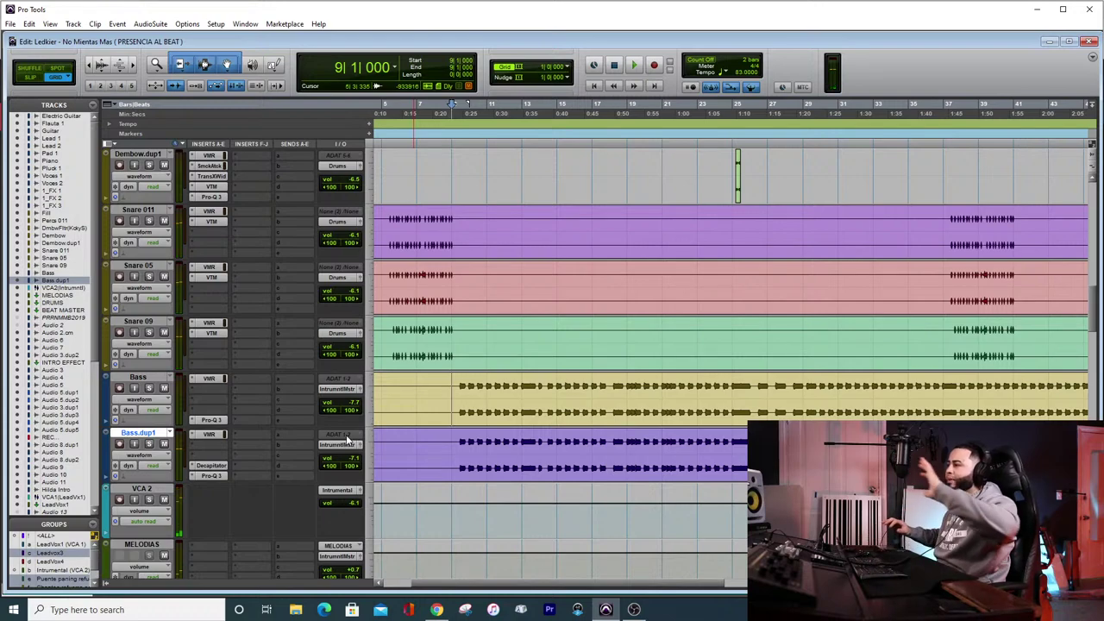
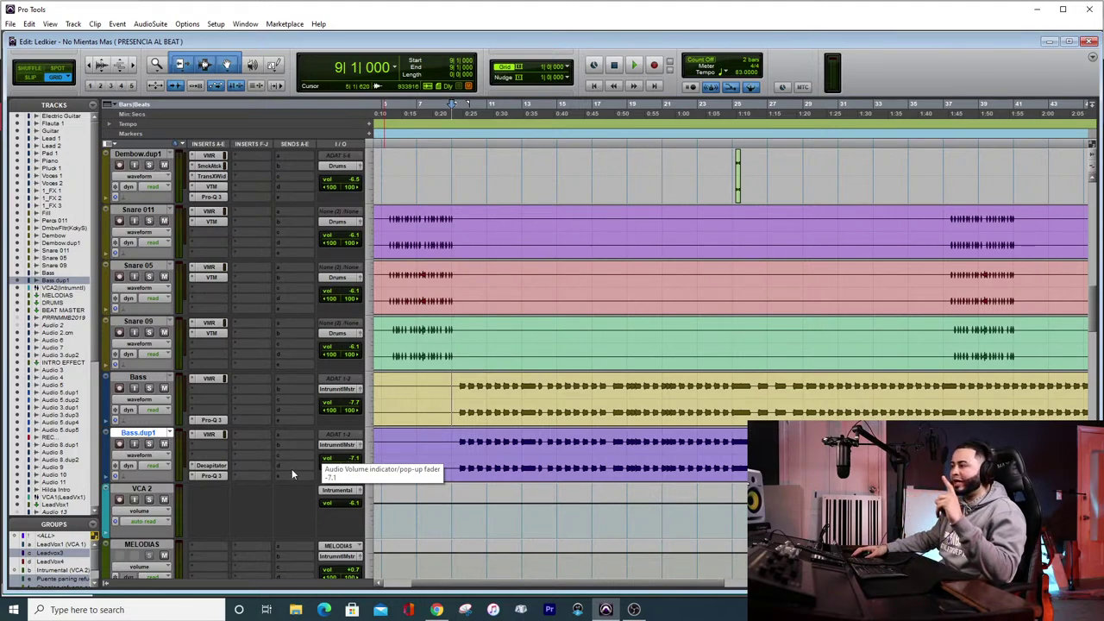
{"action": "left_click", "coordinate": [206, 465]}
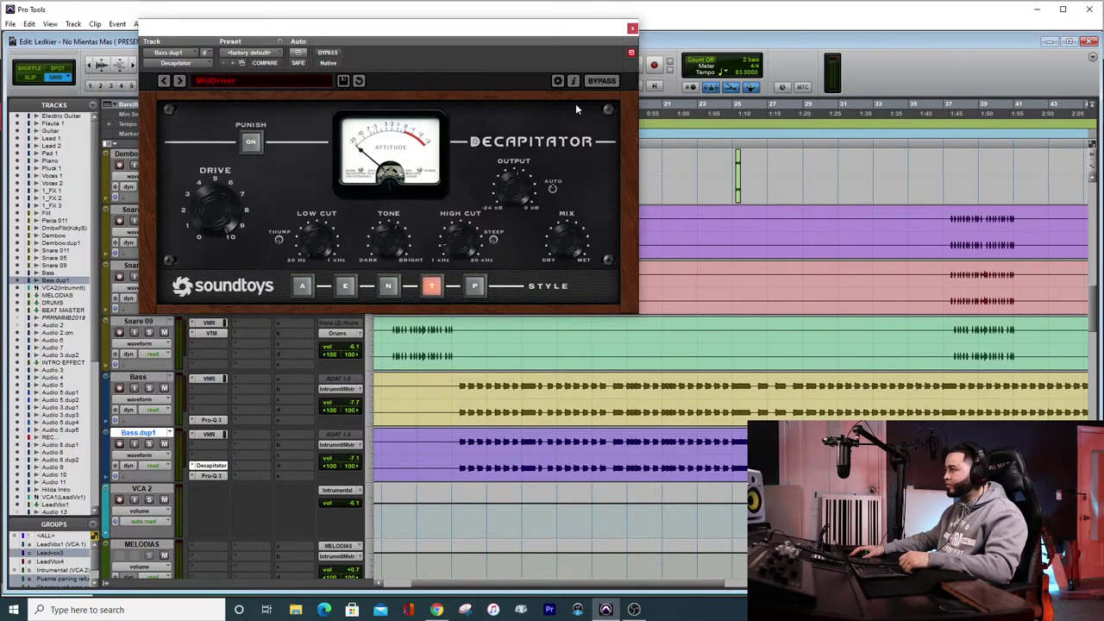
{"action": "left_click", "coordinate": [632, 28]}
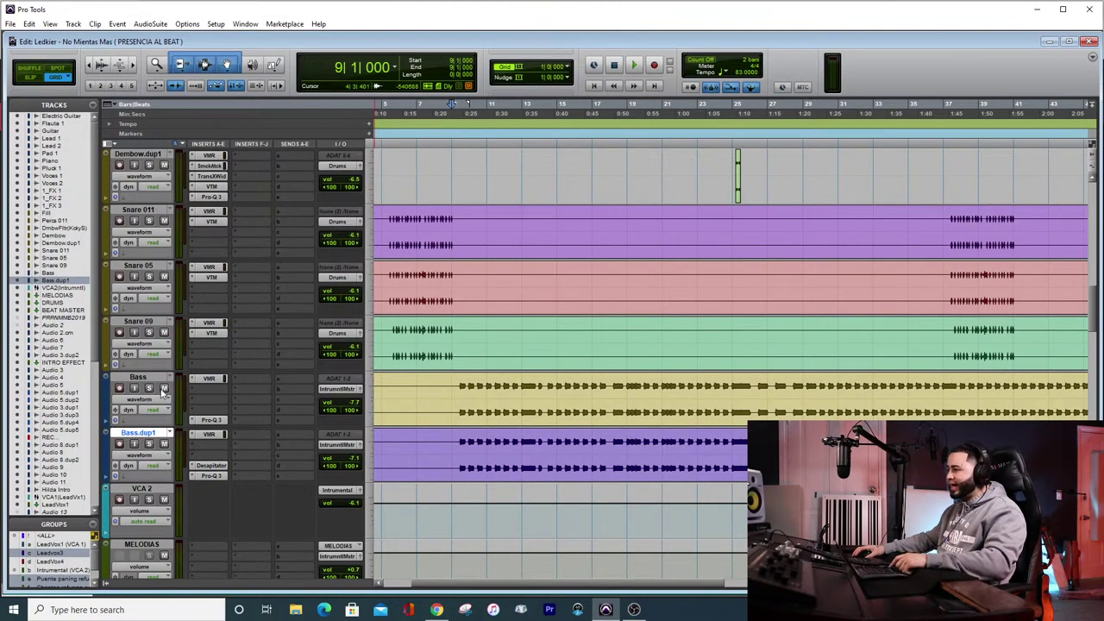
Solo Bass and Bass.dup1 together with Bass unmuted, and play from bar 9 to hear both bass layers combined
{"action": "left_click", "coordinate": [149, 388]}
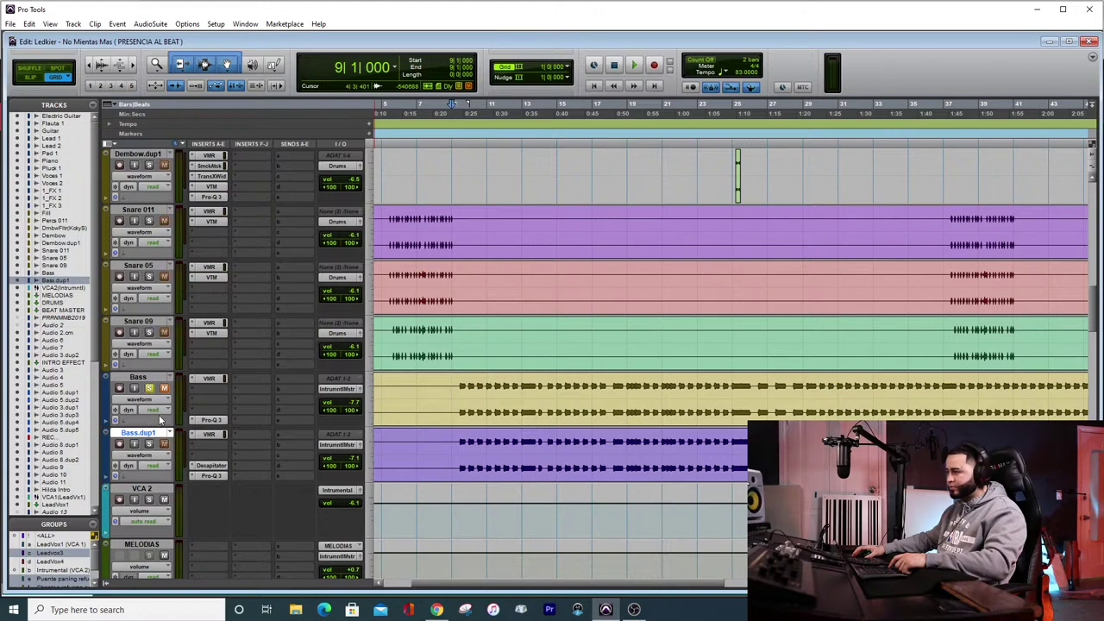
{"action": "left_click", "coordinate": [149, 444]}
{"action": "left_click", "coordinate": [164, 388]}
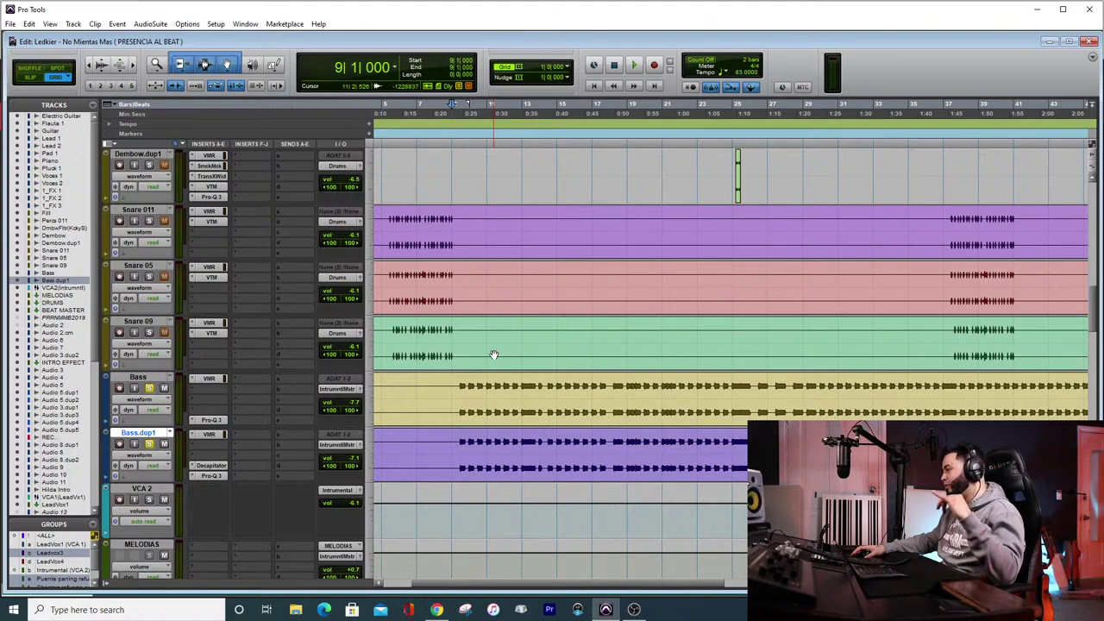
{"action": "key", "text": "space"}
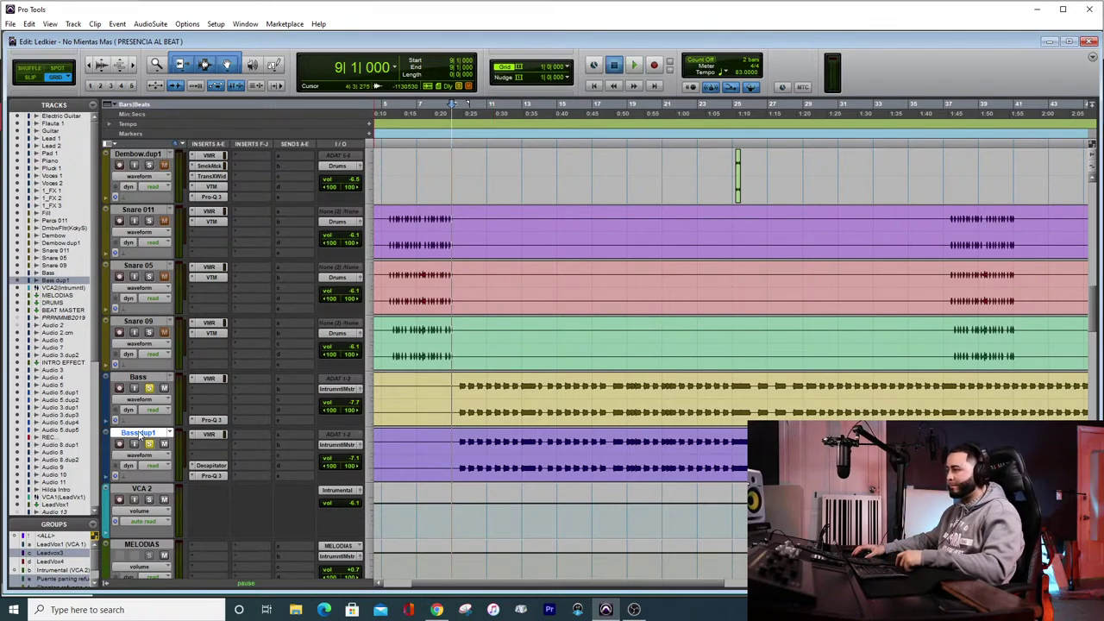
{"action": "key", "text": "space"}
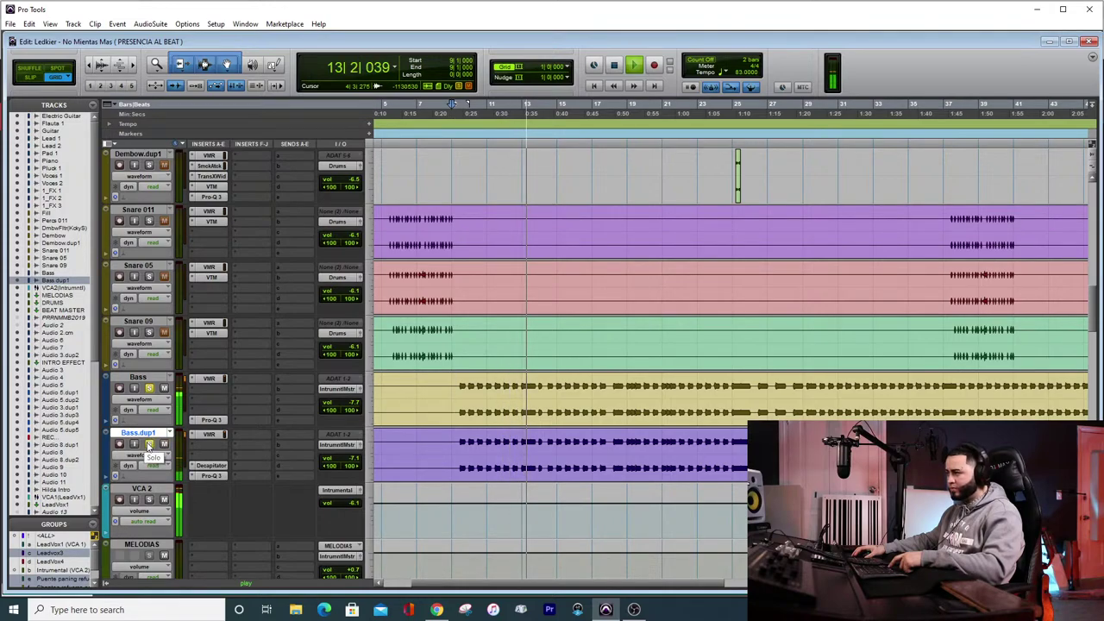
Play both soloed bass tracks from bar 9, toggling the Bass.dup1 solo off and on to compare the low end with and without its layer
{"action": "key", "text": "space"}
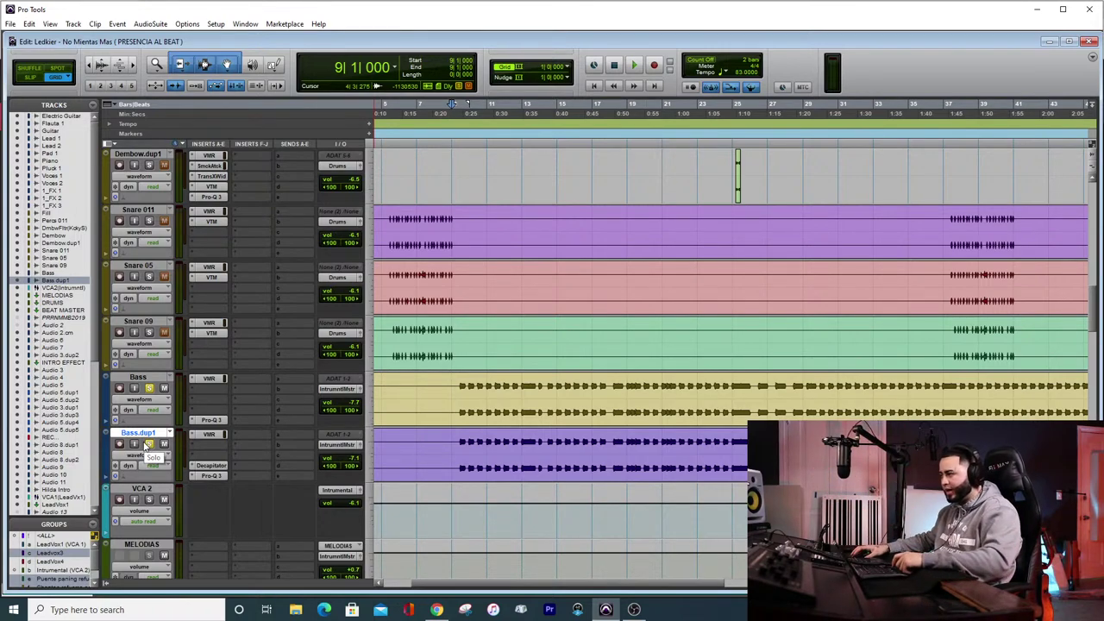
{"action": "key", "text": "space"}
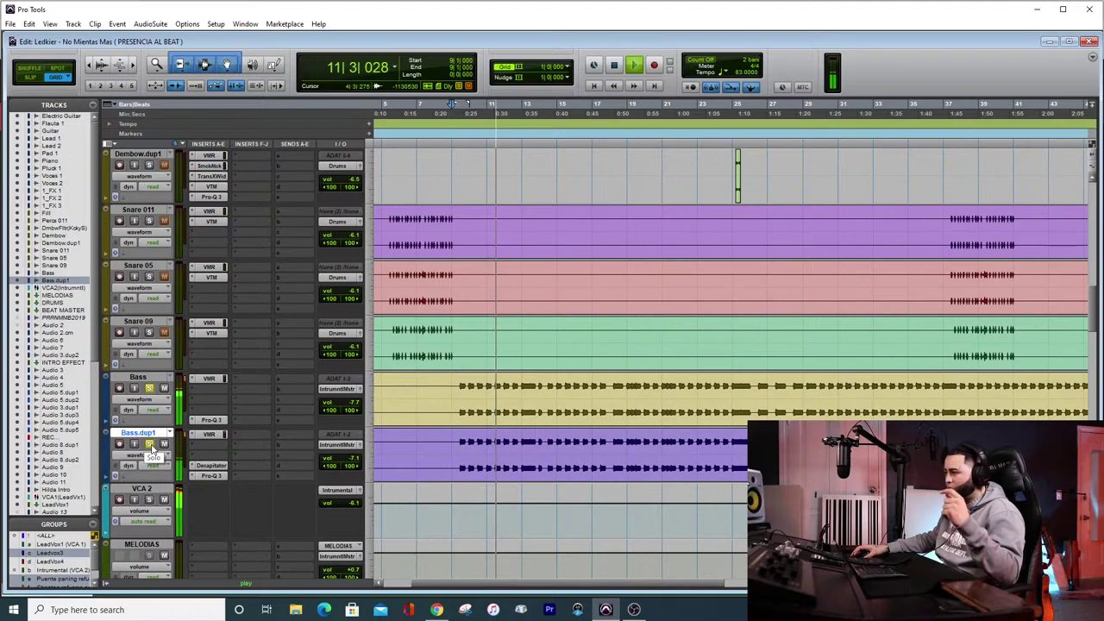
{"action": "left_click", "coordinate": [150, 445]}
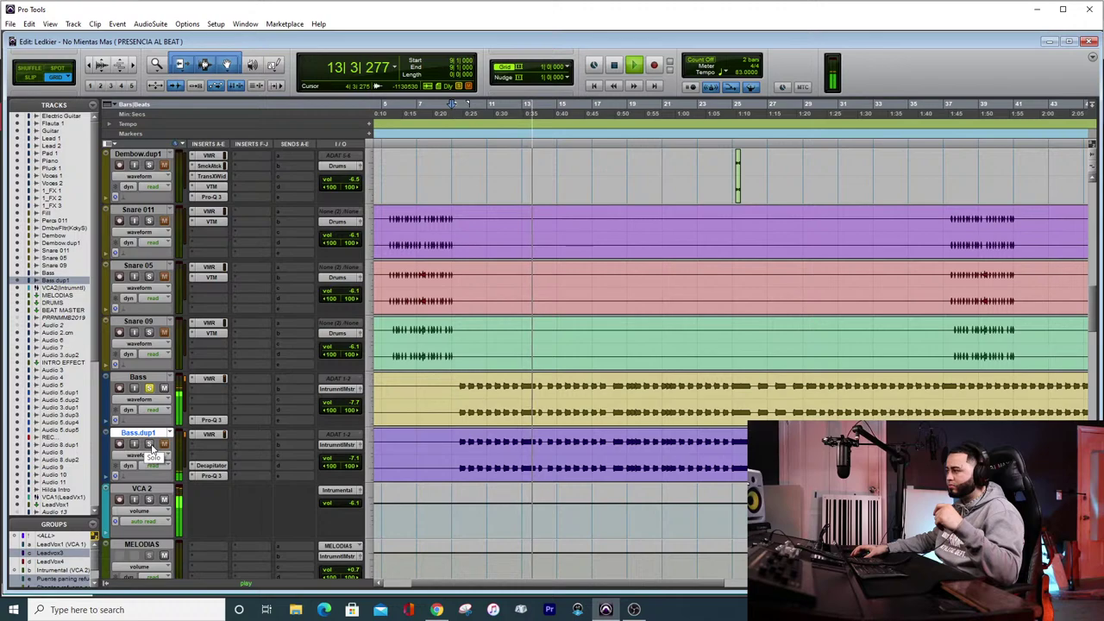
{"action": "left_click", "coordinate": [149, 444]}
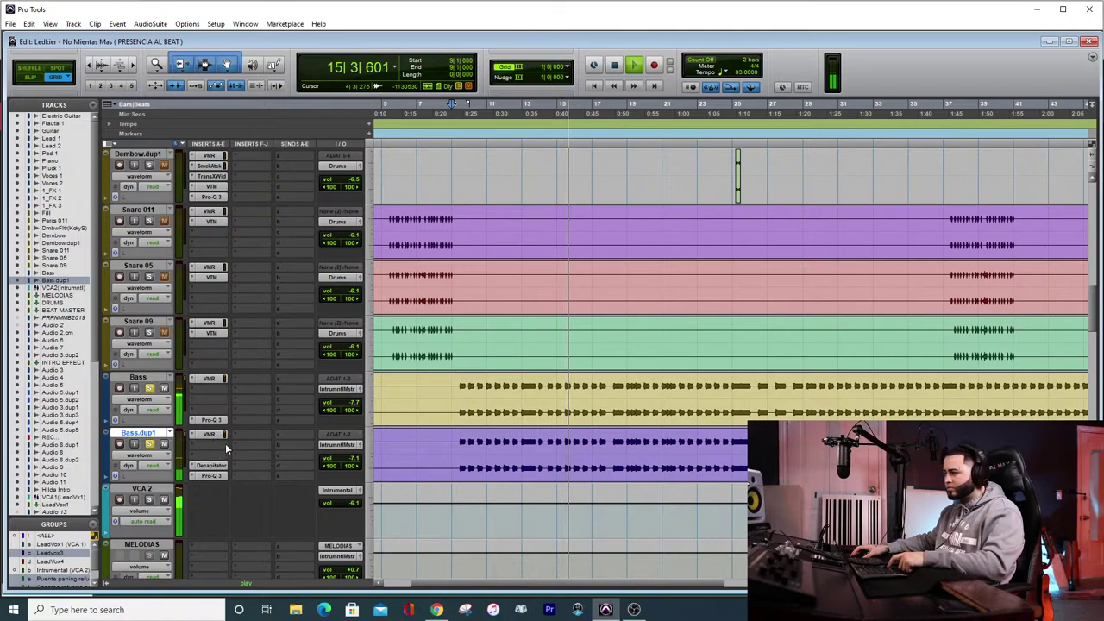
{"action": "key", "text": "space"}
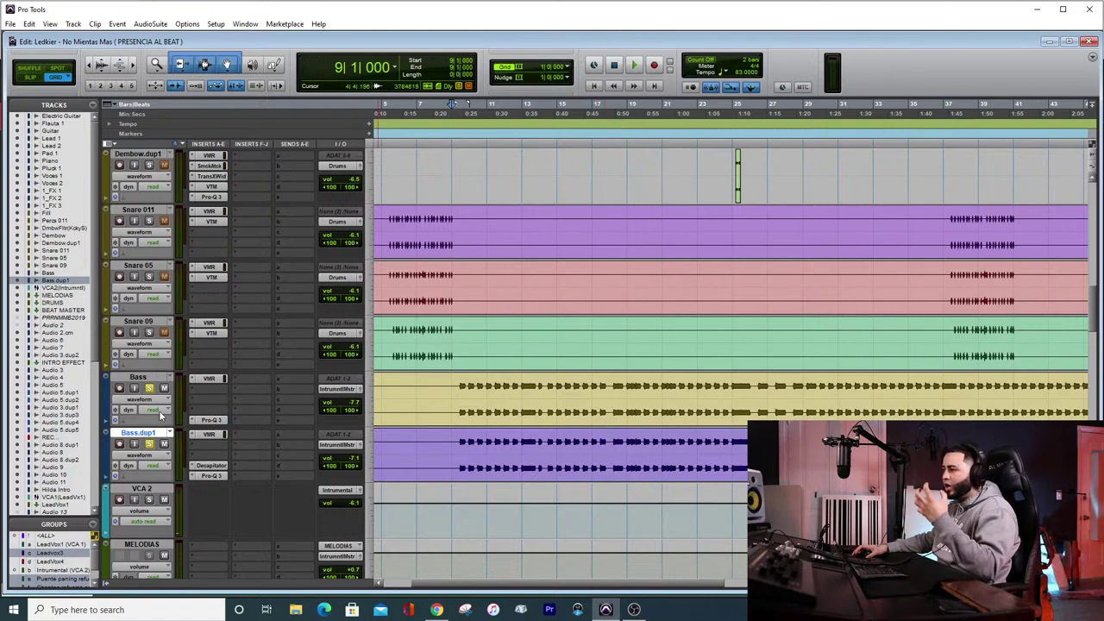
Clear the solos on Bass and Bass.dup1 so the whole instrumental can play
{"action": "left_click", "coordinate": [149, 389]}
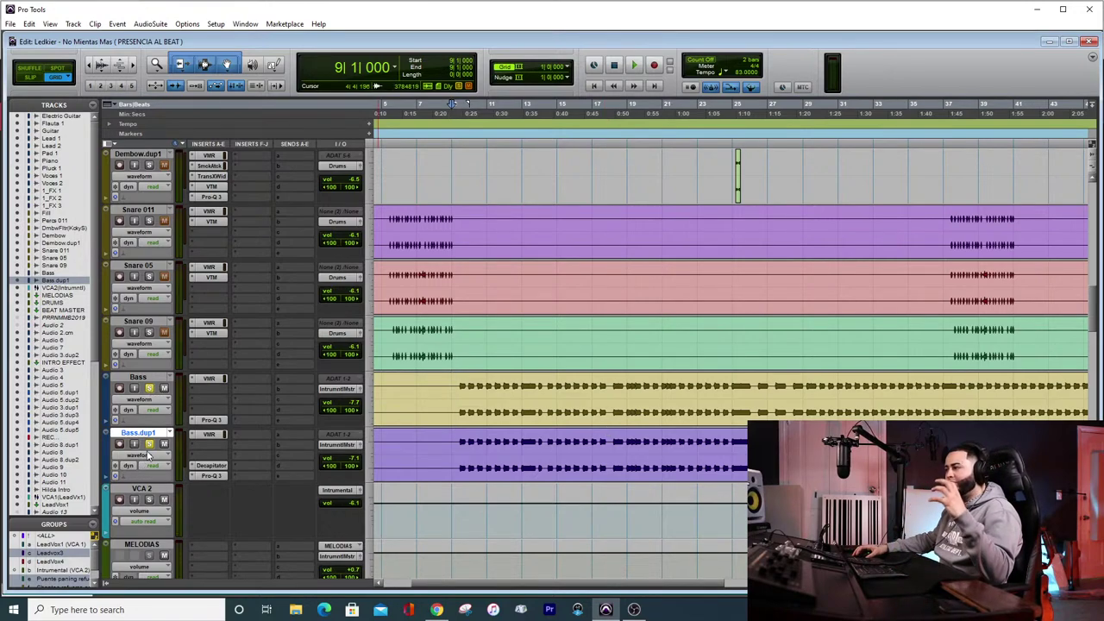
{"action": "left_click", "coordinate": [149, 444]}
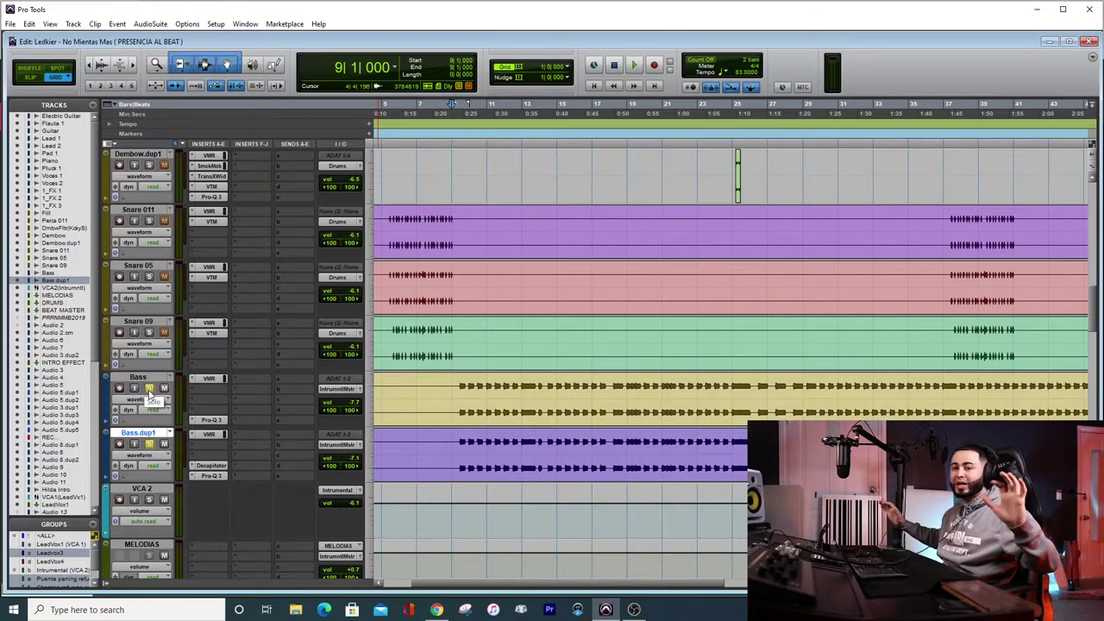
{"action": "left_click", "coordinate": [149, 389]}
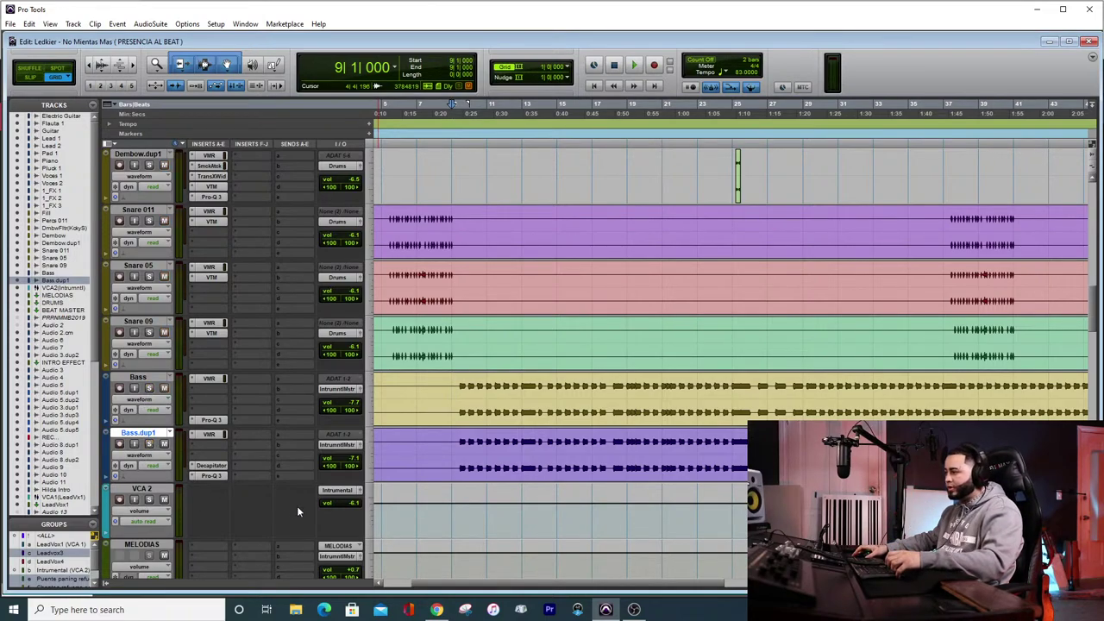
Review the Virtual Mix Rack modules on 1_FX 3, close the plug-in, and look over the inserts of the neighbouring FX and drum tracks
{"action": "scroll", "coordinate": [244, 516], "scroll_direction": "up", "scroll_amount": 6}
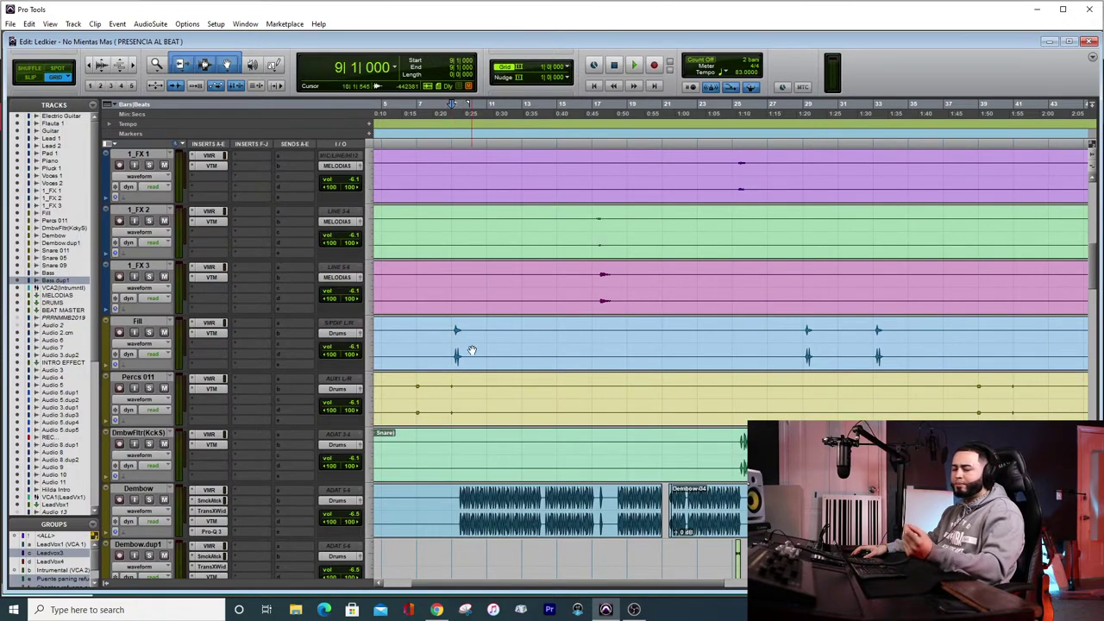
{"action": "left_click", "coordinate": [210, 269]}
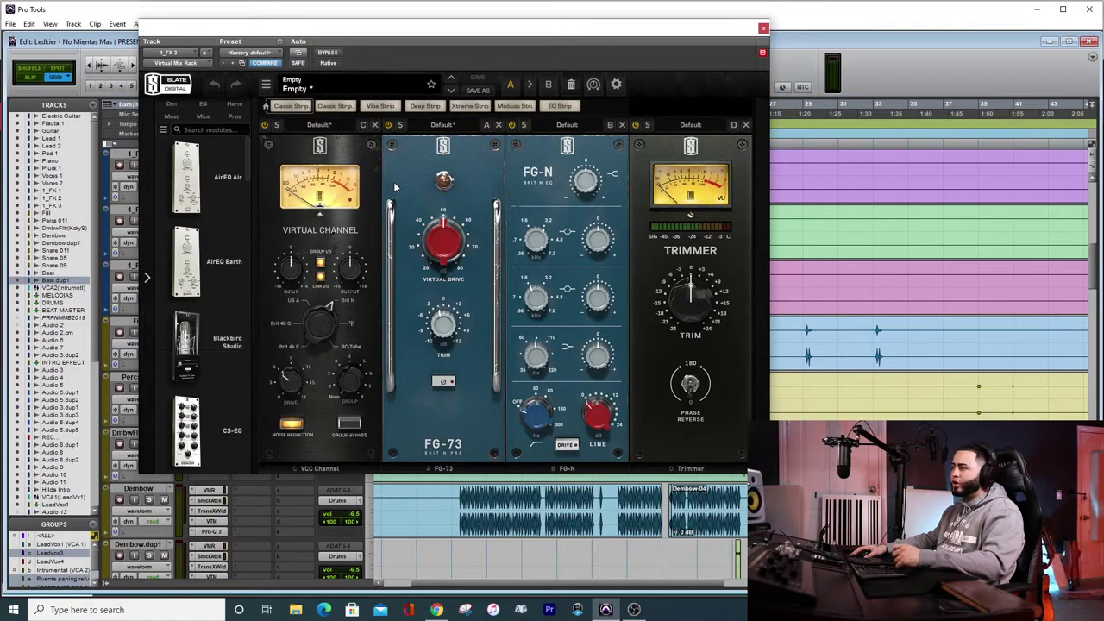
{"action": "left_click", "coordinate": [763, 28]}
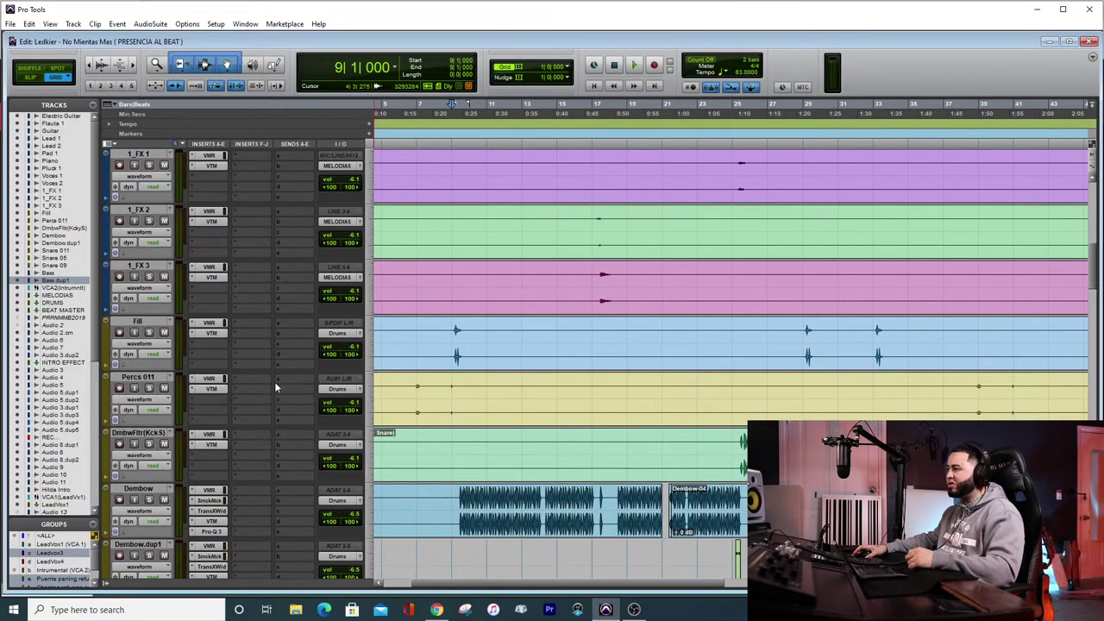
{"action": "scroll", "coordinate": [267, 371], "scroll_direction": "up", "scroll_amount": 4}
{"action": "scroll", "coordinate": [255, 325], "scroll_direction": "up", "scroll_amount": 2}
{"action": "scroll", "coordinate": [253, 335], "scroll_direction": "down", "scroll_amount": 8}
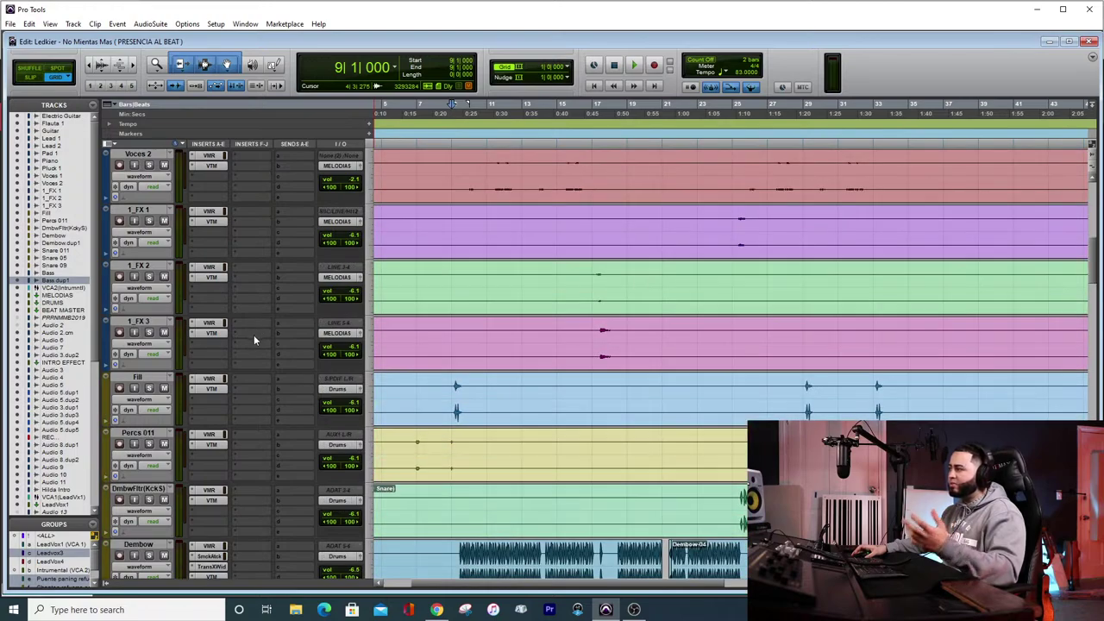
{"action": "scroll", "coordinate": [242, 377], "scroll_direction": "down", "scroll_amount": 2}
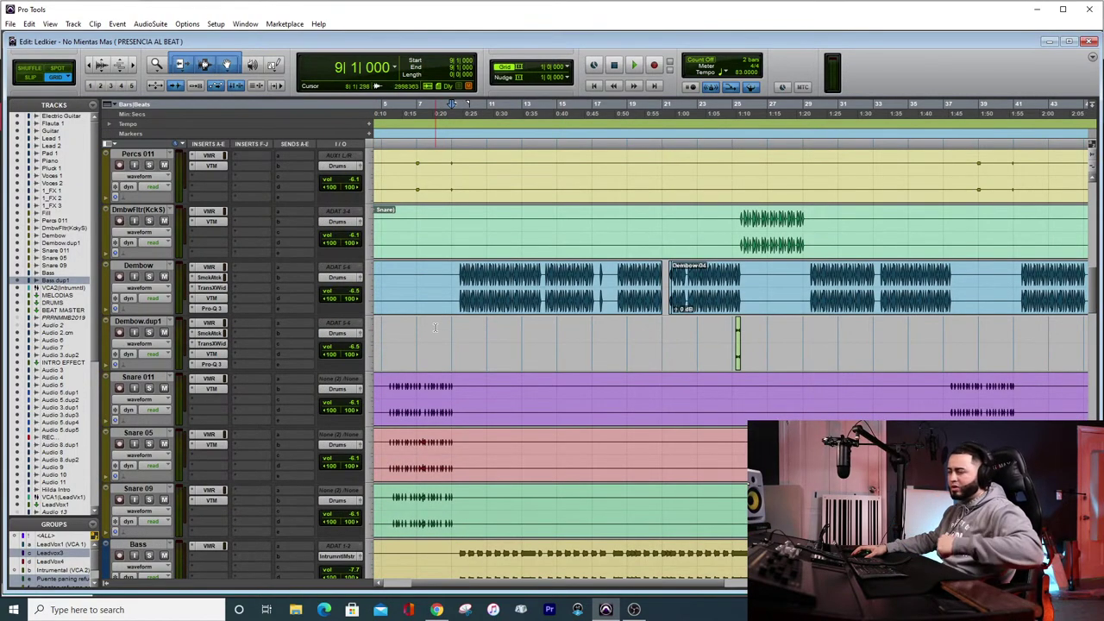
Open the VU Meter on the BEAT MASTER track and place its window over the timeline, clear of the track controls
{"action": "left_click_drag", "start_coordinate": [484, 582], "coordinate": [507, 585]}
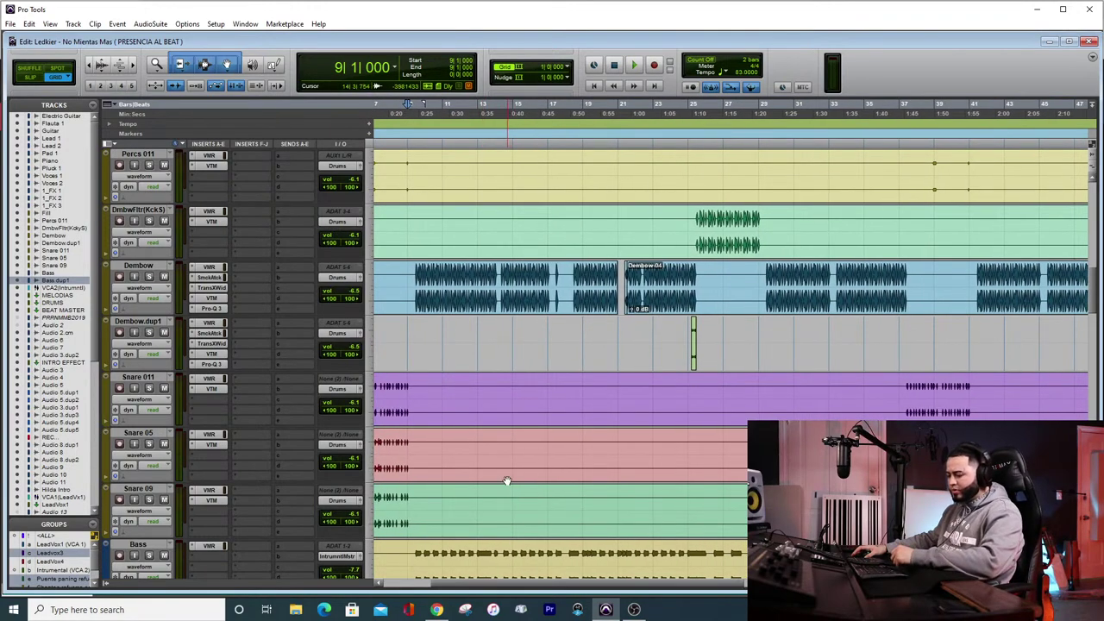
{"action": "scroll", "coordinate": [506, 467], "scroll_direction": "down", "scroll_amount": 4}
{"action": "scroll", "coordinate": [507, 467], "scroll_direction": "down", "scroll_amount": 1}
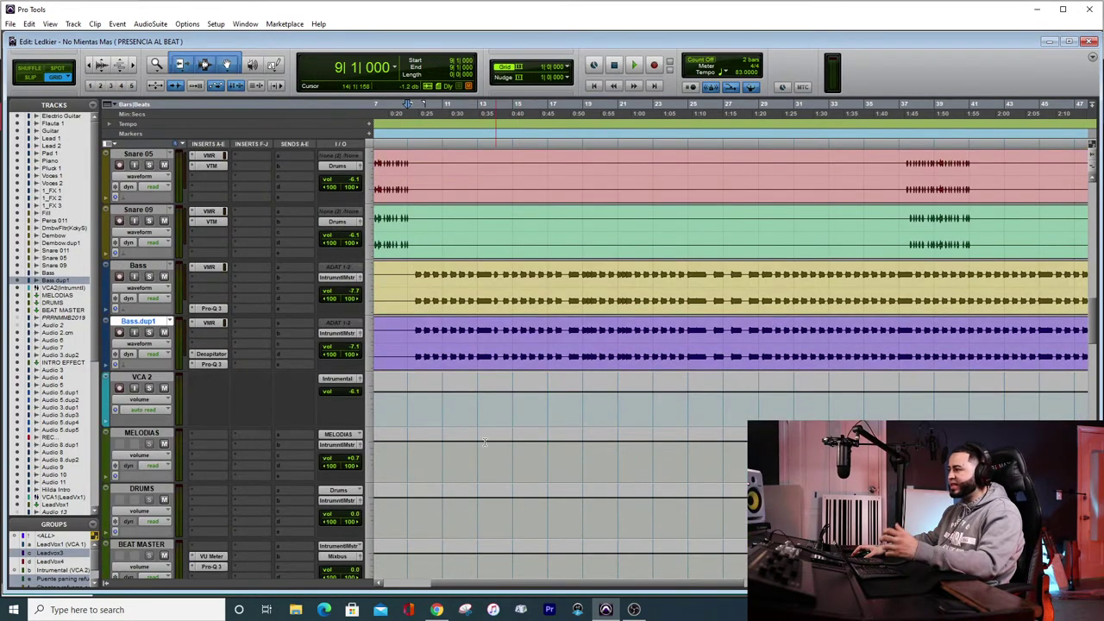
{"action": "scroll", "coordinate": [263, 414], "scroll_direction": "down", "scroll_amount": 1}
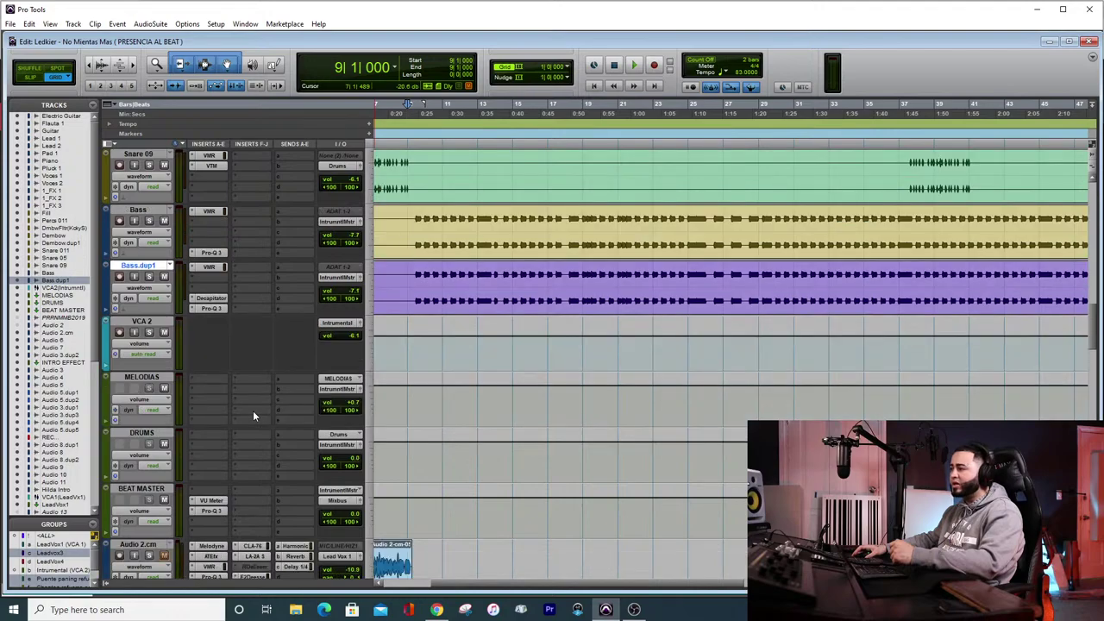
{"action": "scroll", "coordinate": [224, 436], "scroll_direction": "down", "scroll_amount": 1}
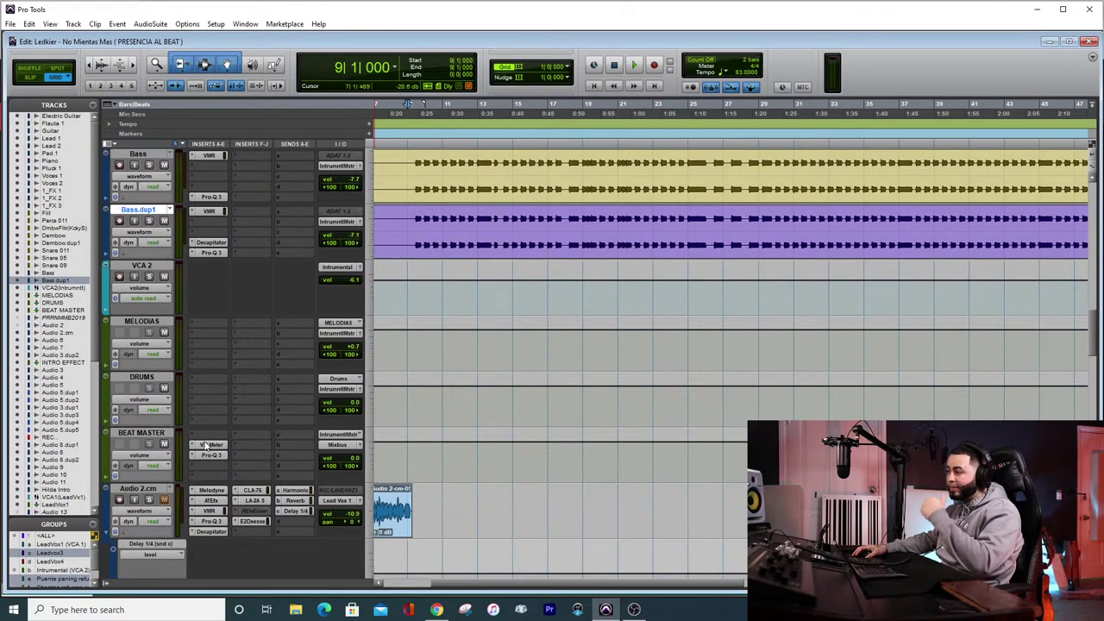
{"action": "left_click", "coordinate": [207, 444]}
{"action": "left_click_drag", "start_coordinate": [317, 25], "coordinate": [629, 124]}
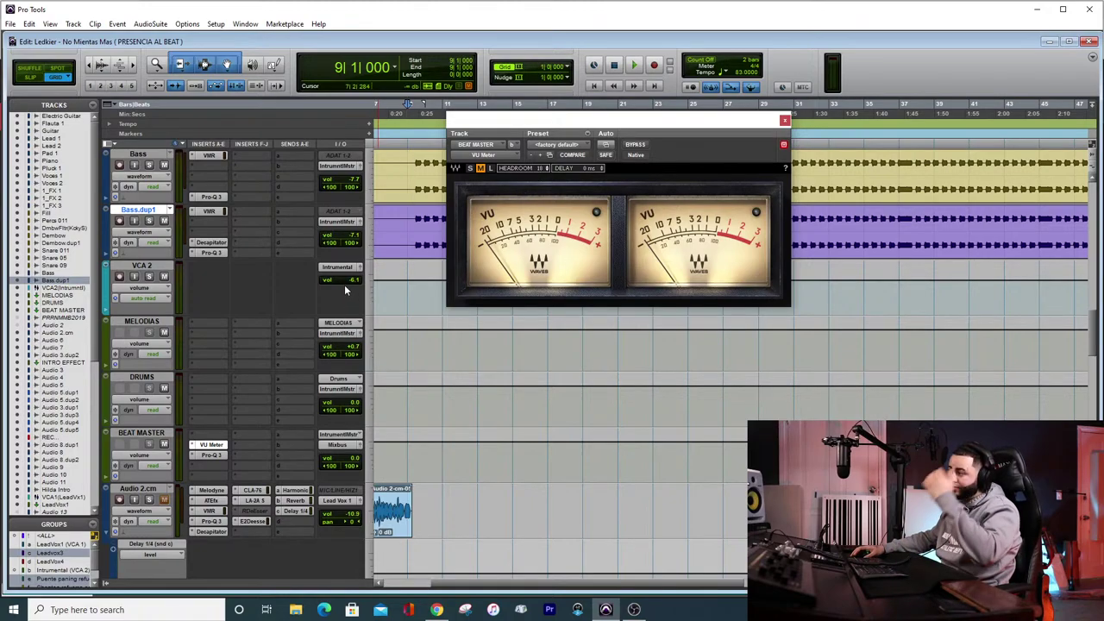
Select VCA 2 and play the instrumental from bar 9 to check its level on the BEAT MASTER VU Meter
{"action": "left_click", "coordinate": [143, 267]}
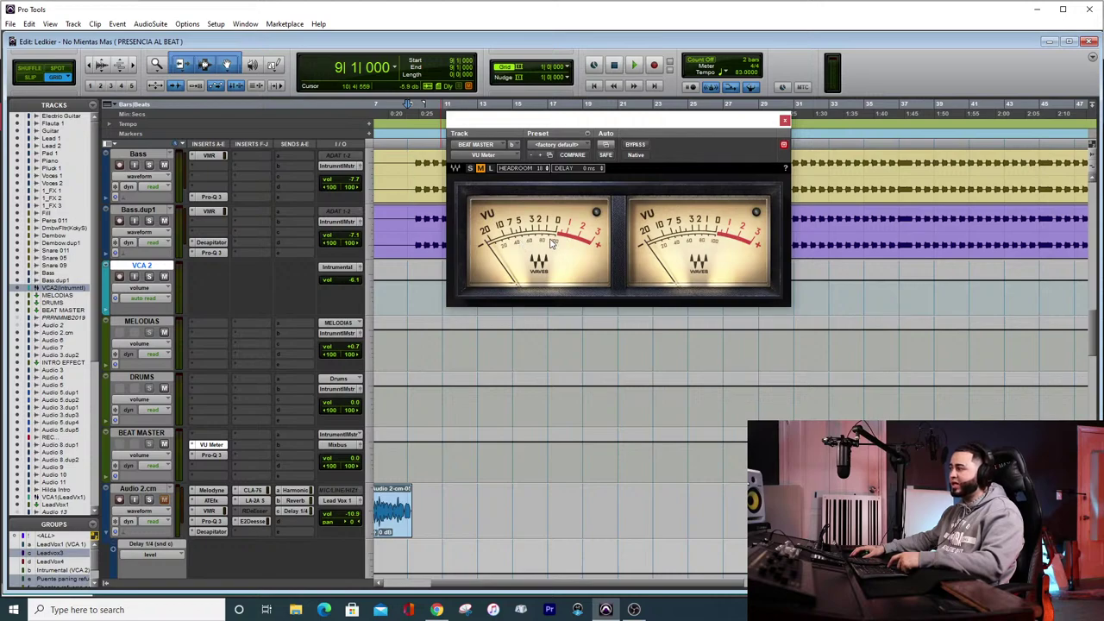
{"action": "key", "text": "space"}
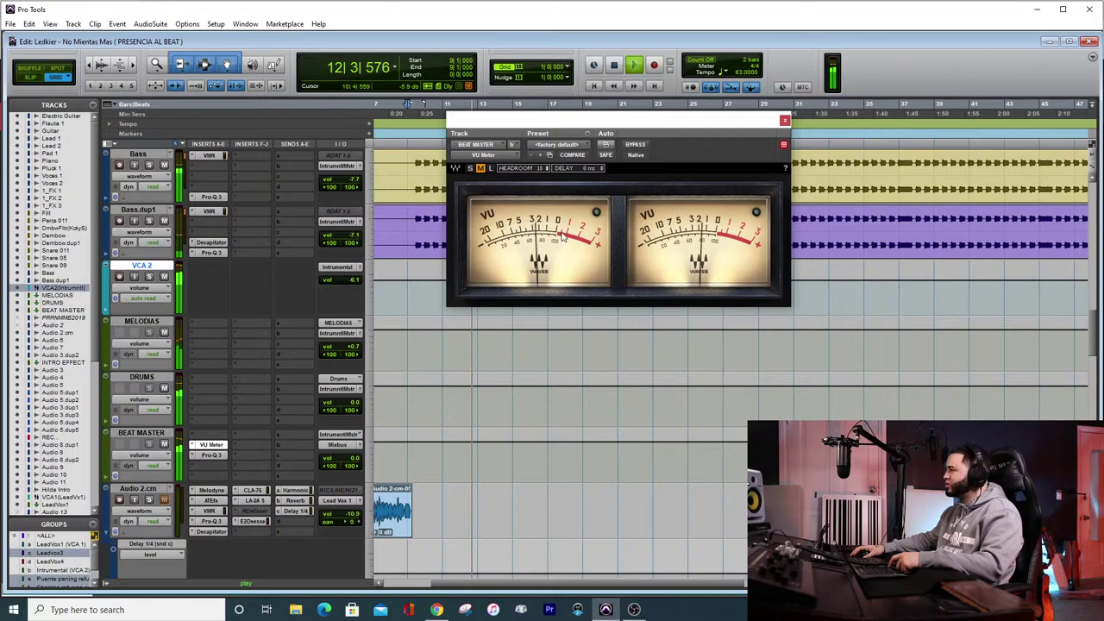
{"action": "key", "text": "space"}
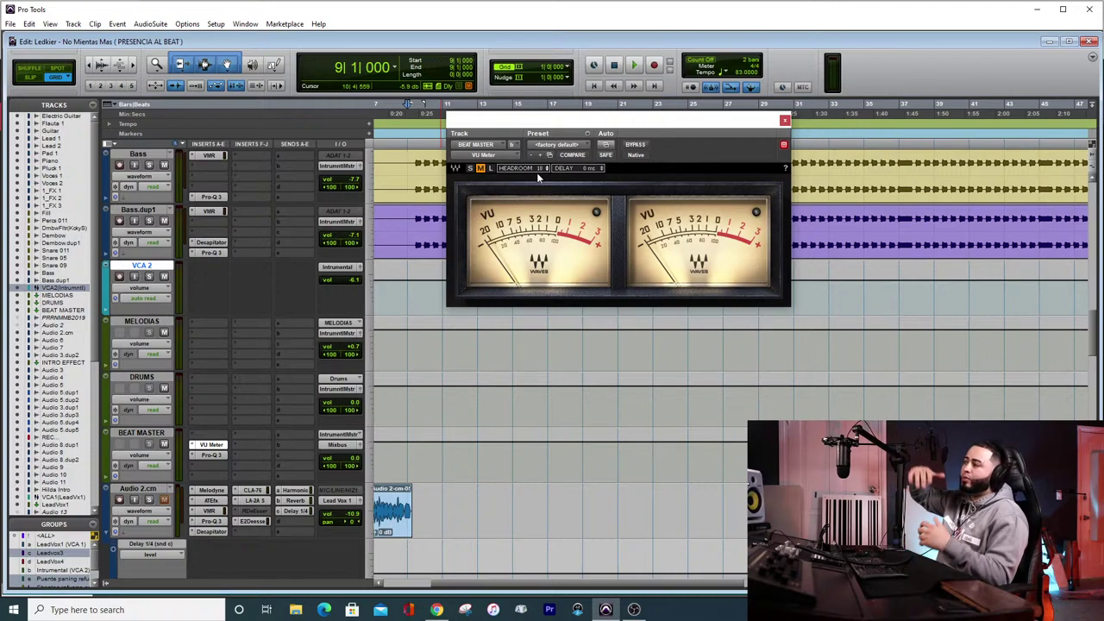
Reset the VCA 2 volume to 0.0 dB and play from bar 9 to check the VU Meter and the Mixbus and Master 1 levels
{"action": "left_click", "coordinate": [354, 282], "text": "alt"}
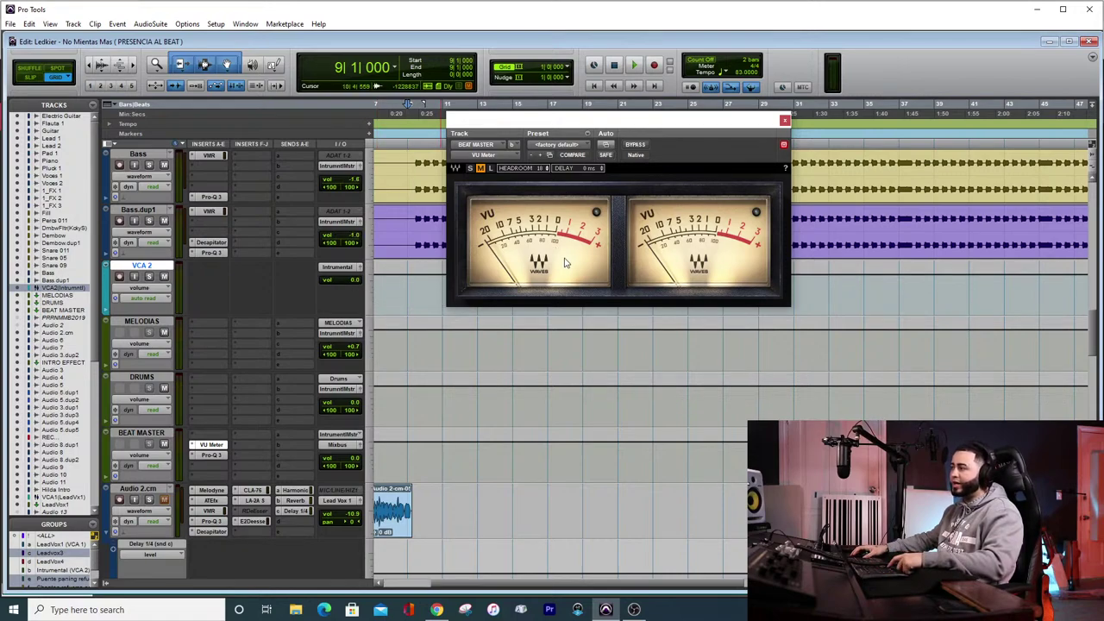
{"action": "key", "text": "space"}
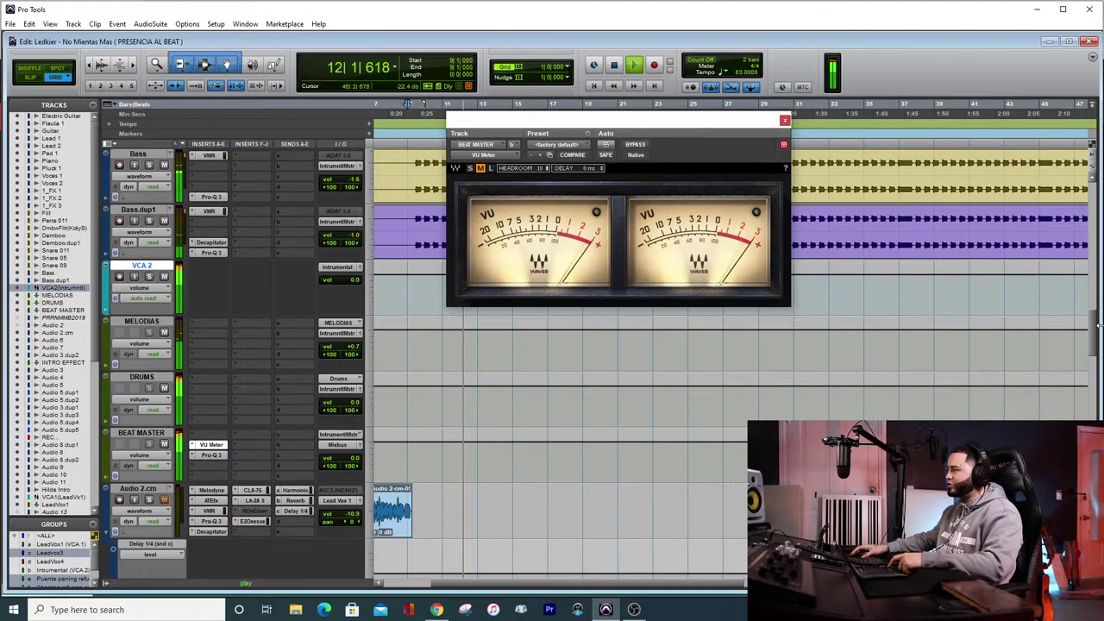
{"action": "scroll", "coordinate": [954, 268], "scroll_direction": "down", "scroll_amount": 10}
{"action": "scroll", "coordinate": [547, 324], "scroll_direction": "down", "scroll_amount": 10}
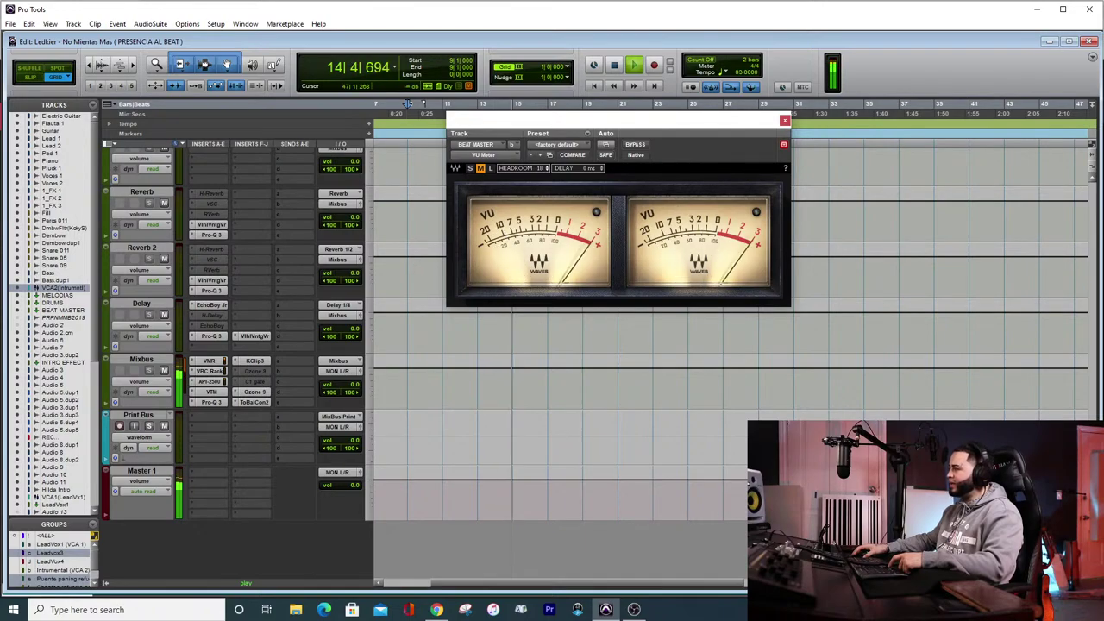
{"action": "scroll", "coordinate": [729, 370], "scroll_direction": "up", "scroll_amount": 10}
{"action": "scroll", "coordinate": [728, 362], "scroll_direction": "up", "scroll_amount": 10}
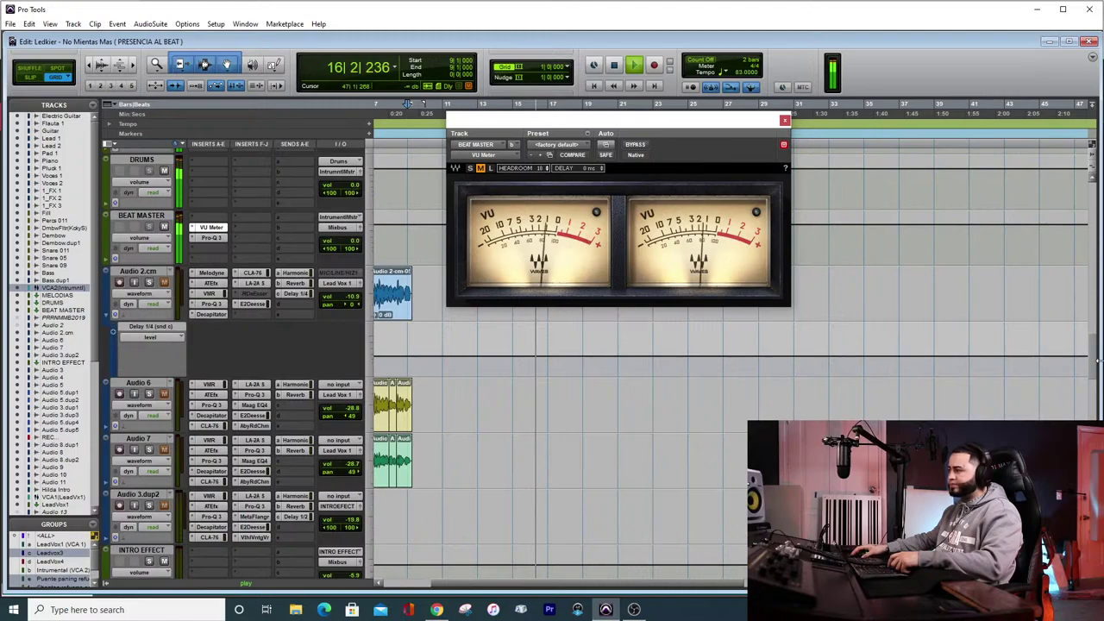
{"action": "key", "text": "space"}
Set the VCA 2 volume to -6.1 dB and play from bar 9 to check the VU Meter and the Mixbus and Master 1 levels
{"action": "scroll", "coordinate": [337, 346], "scroll_direction": "up", "scroll_amount": 6}
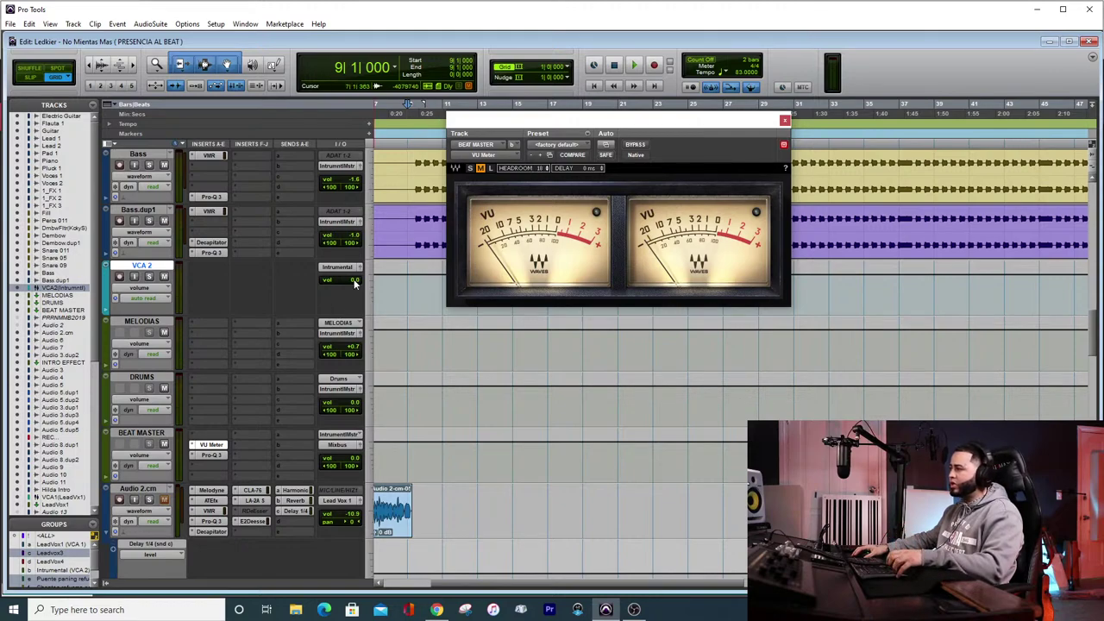
{"action": "left_click_drag", "start_coordinate": [352, 279], "coordinate": [360, 340]}
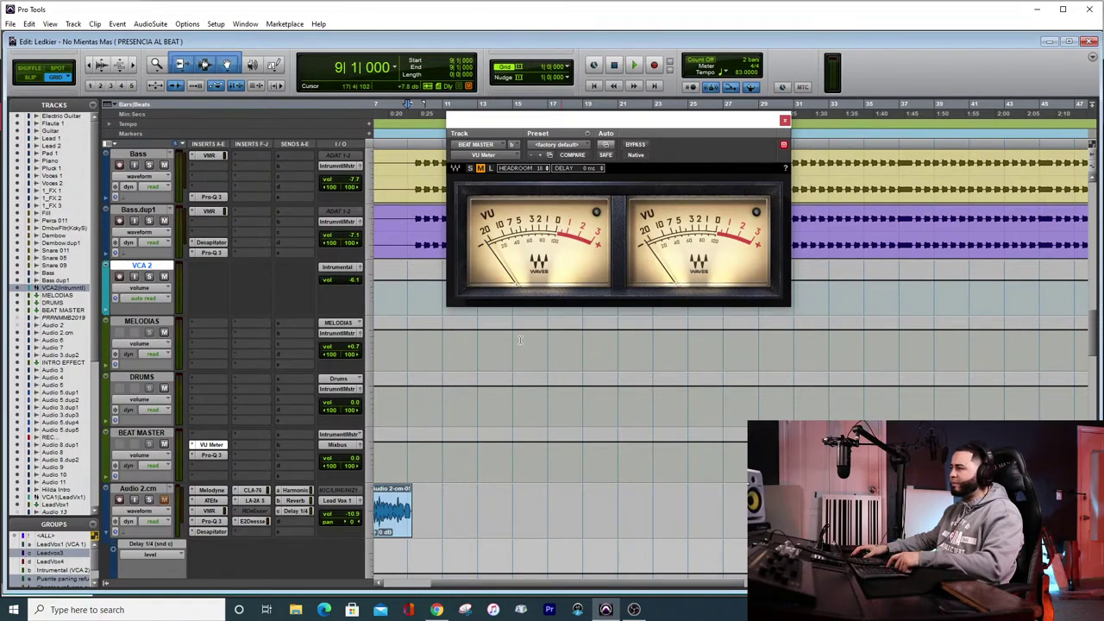
{"action": "key", "text": "space"}
{"action": "scroll", "coordinate": [1093, 347], "scroll_direction": "down", "scroll_amount": 2}
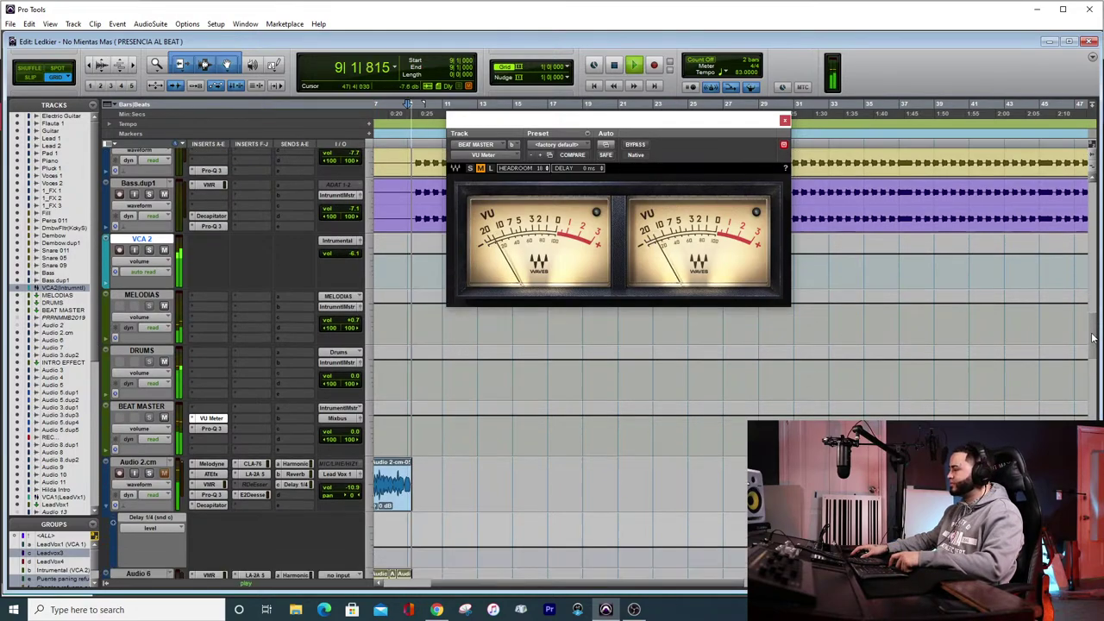
{"action": "scroll", "coordinate": [1093, 347], "scroll_direction": "down", "scroll_amount": 10}
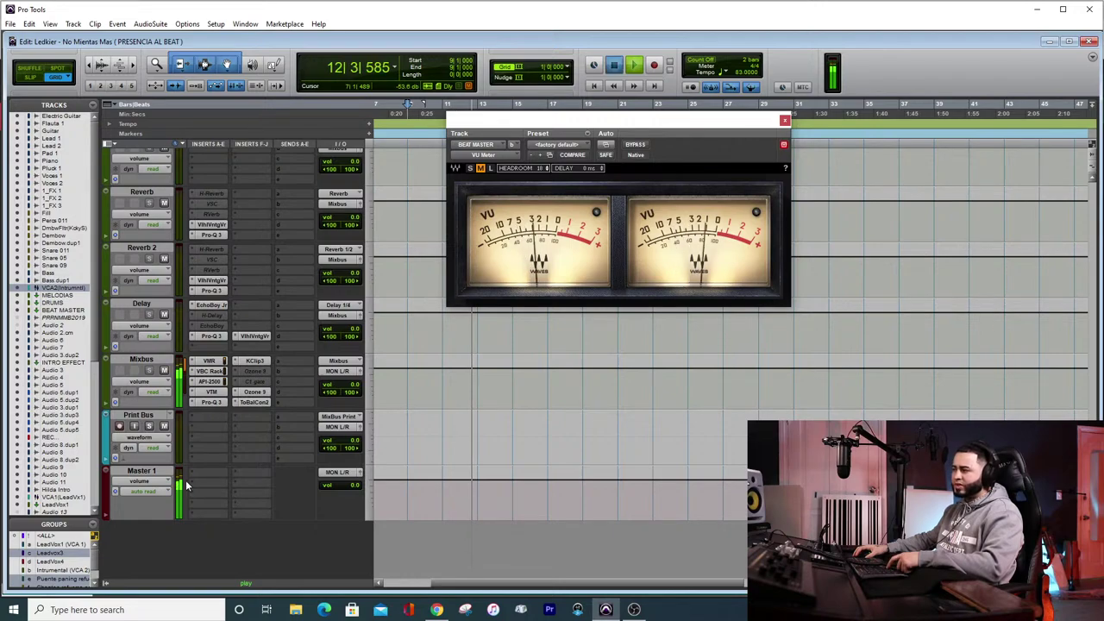
{"action": "key", "text": "space"}
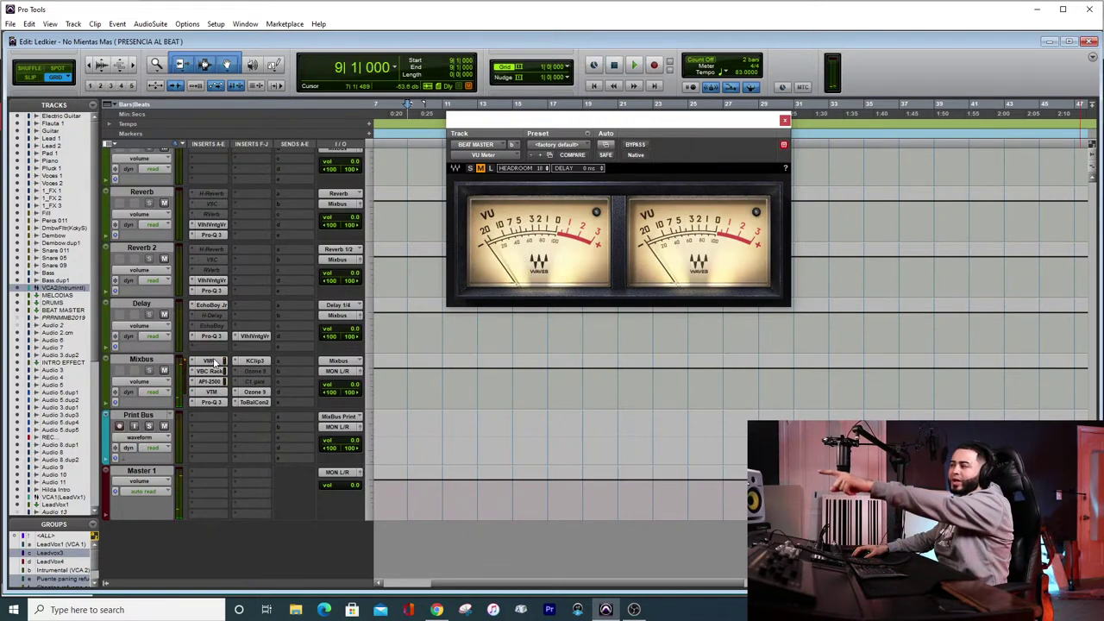
Review the Mixbus plug-ins VMR, VBC Rack, API-2500 and VTM one after another, close the last one, and return to the vocal tracks
{"action": "left_click", "coordinate": [212, 371]}
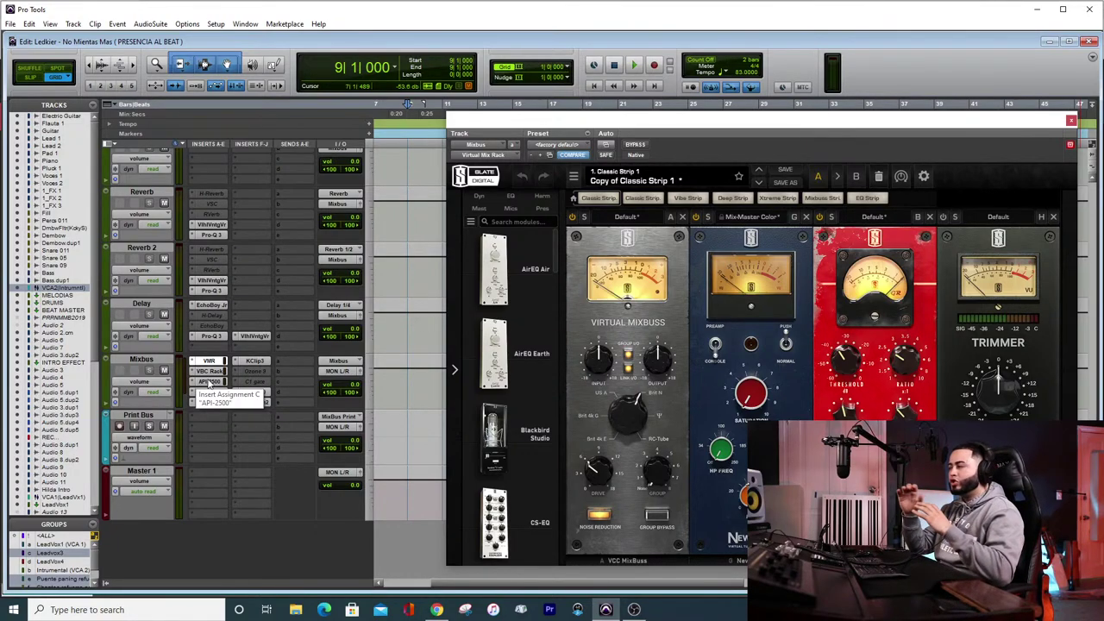
{"action": "left_click", "coordinate": [209, 371]}
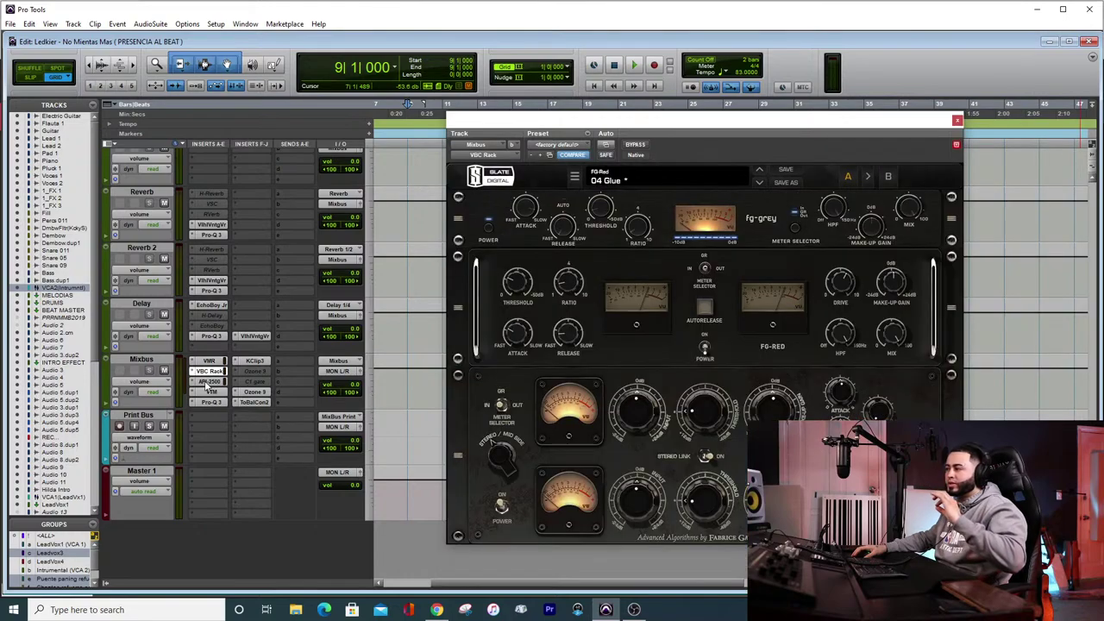
{"action": "left_click", "coordinate": [210, 382]}
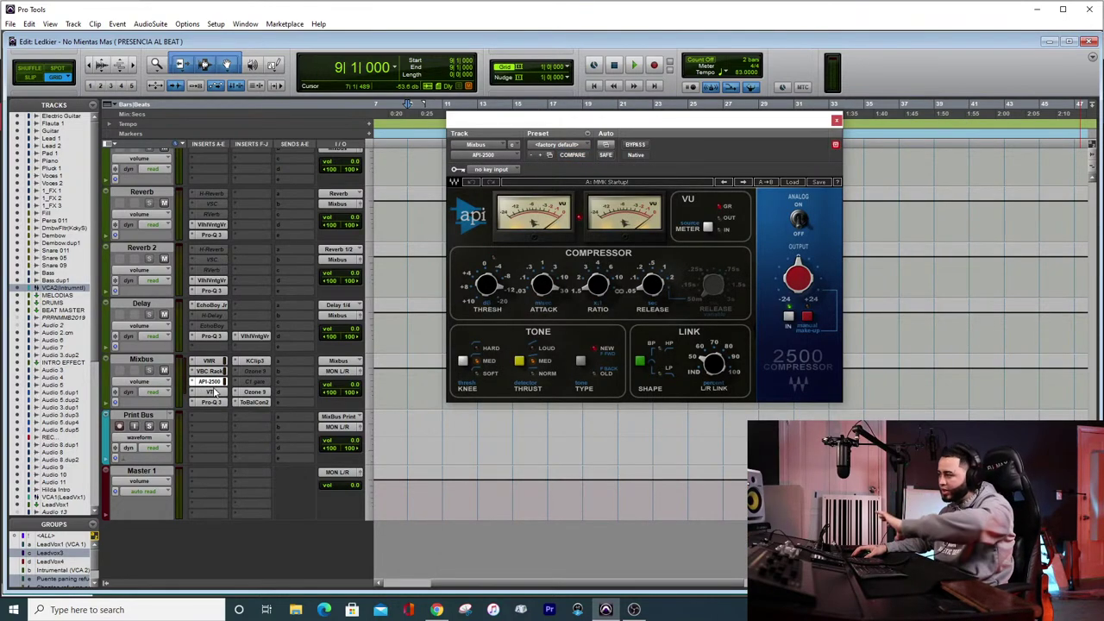
{"action": "left_click", "coordinate": [212, 392]}
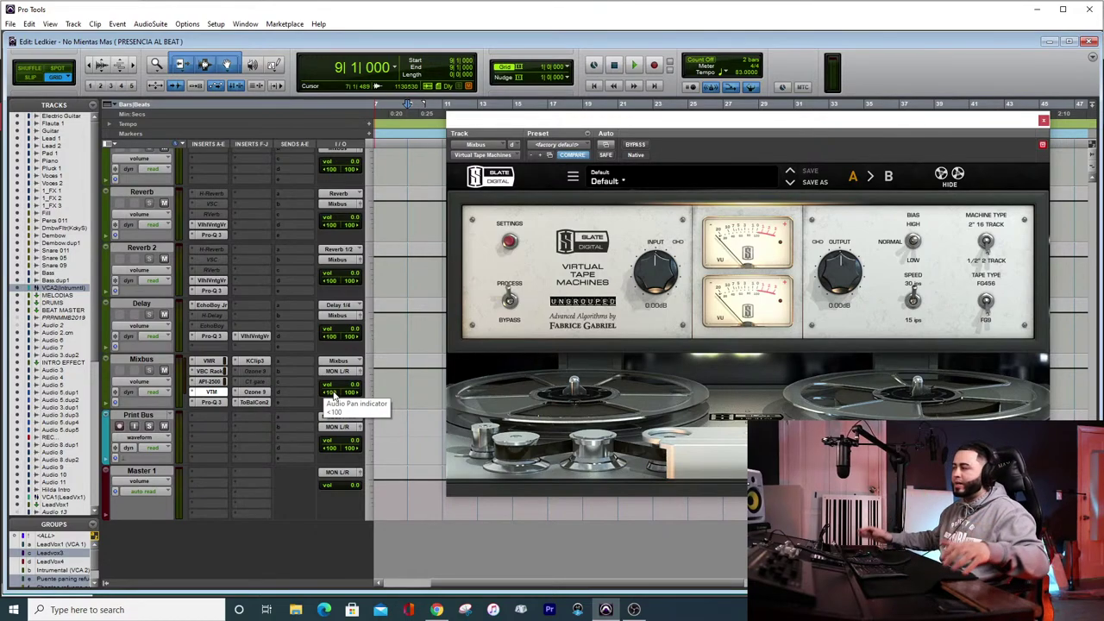
{"action": "left_click", "coordinate": [1042, 120]}
{"action": "scroll", "coordinate": [1083, 363], "scroll_direction": "up", "scroll_amount": 15}
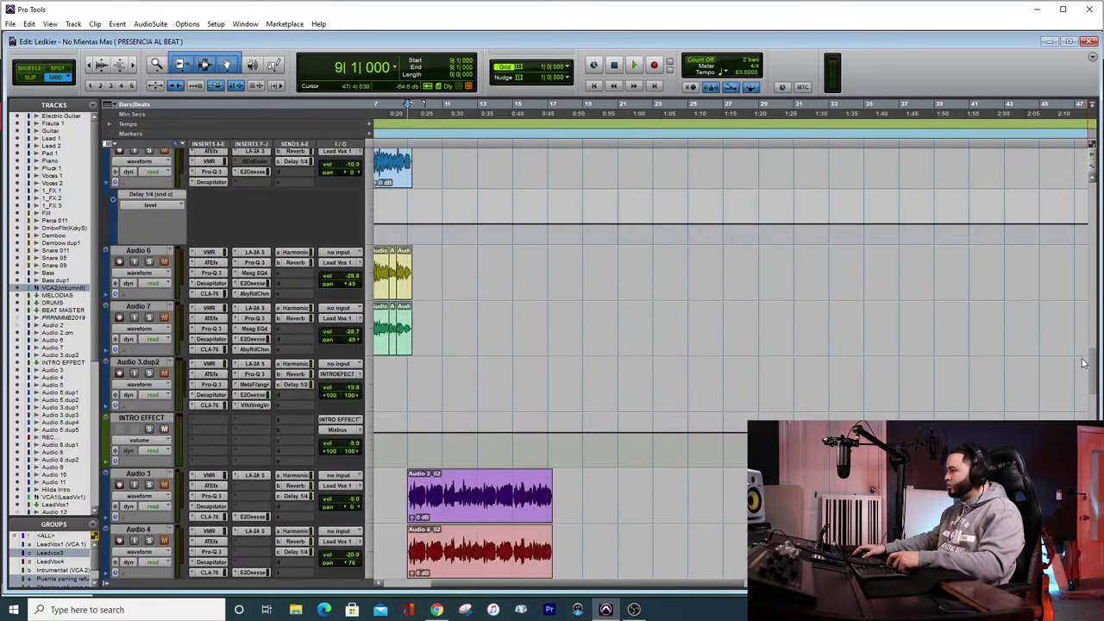
Go to the vocal tracks at the start of the song and select the intro REC clips on Audio 3.dup2
{"action": "left_click_drag", "start_coordinate": [1084, 363], "coordinate": [1084, 543]}
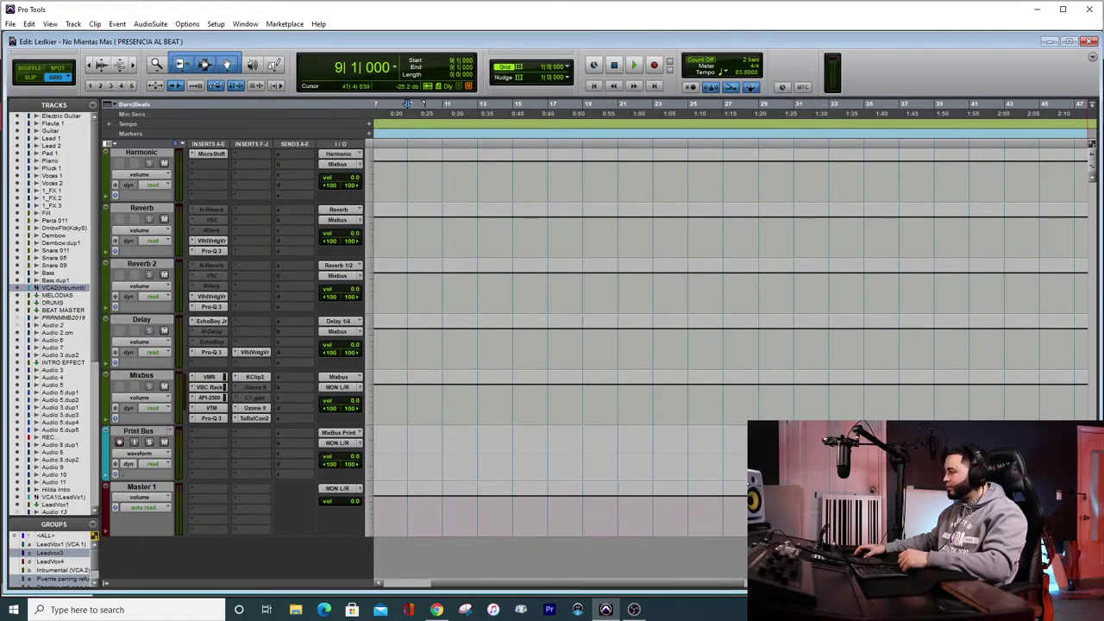
{"action": "left_click_drag", "start_coordinate": [1094, 550], "coordinate": [1095, 362]}
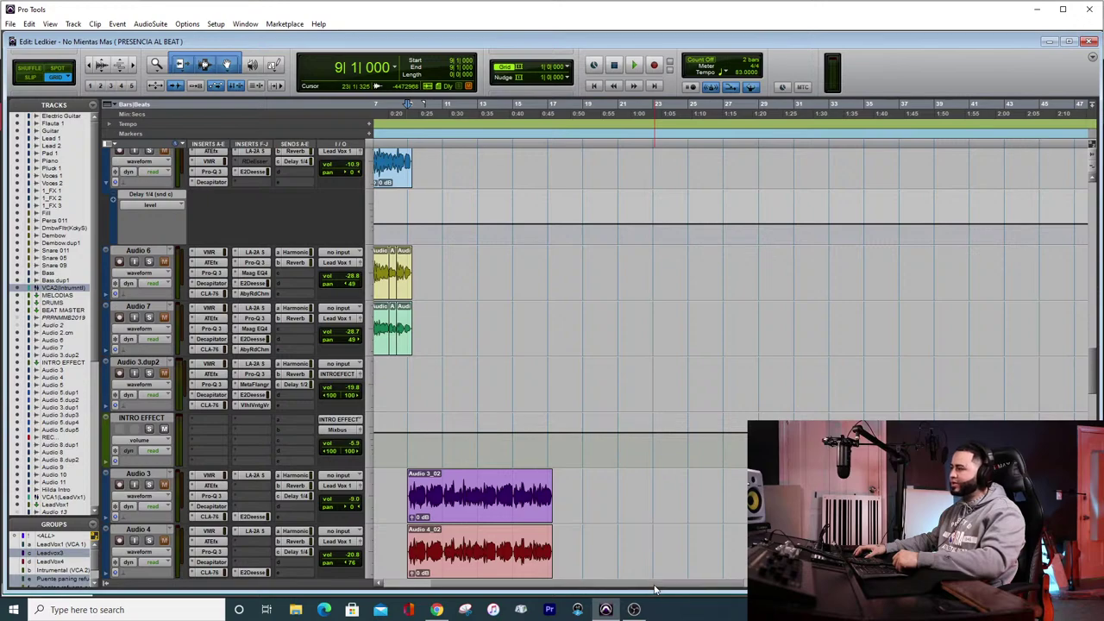
{"action": "left_click_drag", "start_coordinate": [653, 587], "coordinate": [566, 572]}
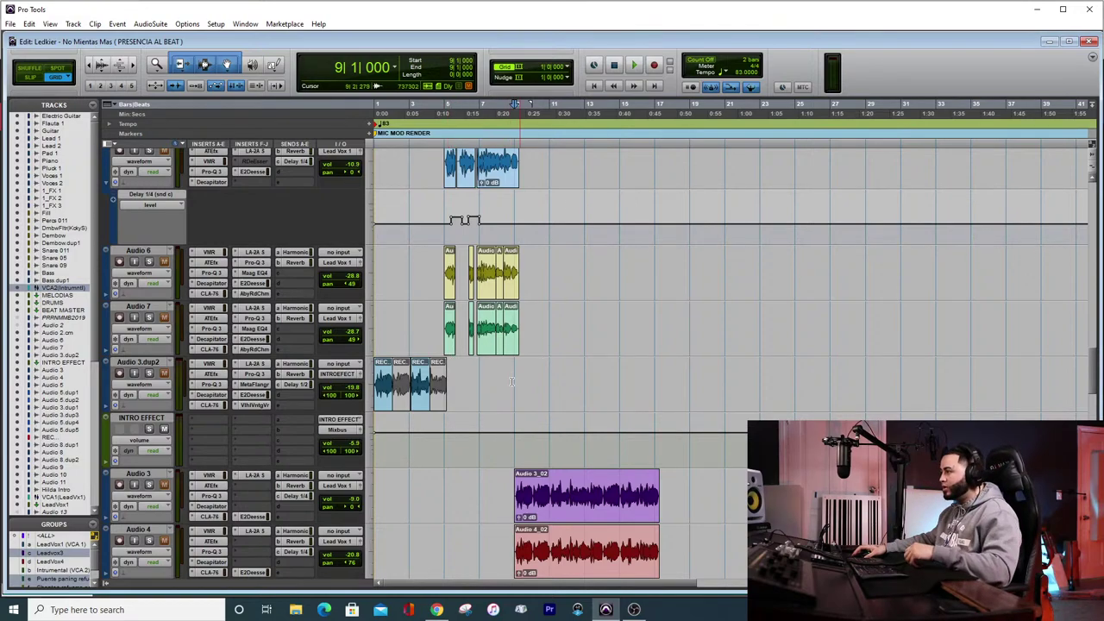
{"action": "scroll", "coordinate": [625, 221], "scroll_direction": "up", "scroll_amount": 4}
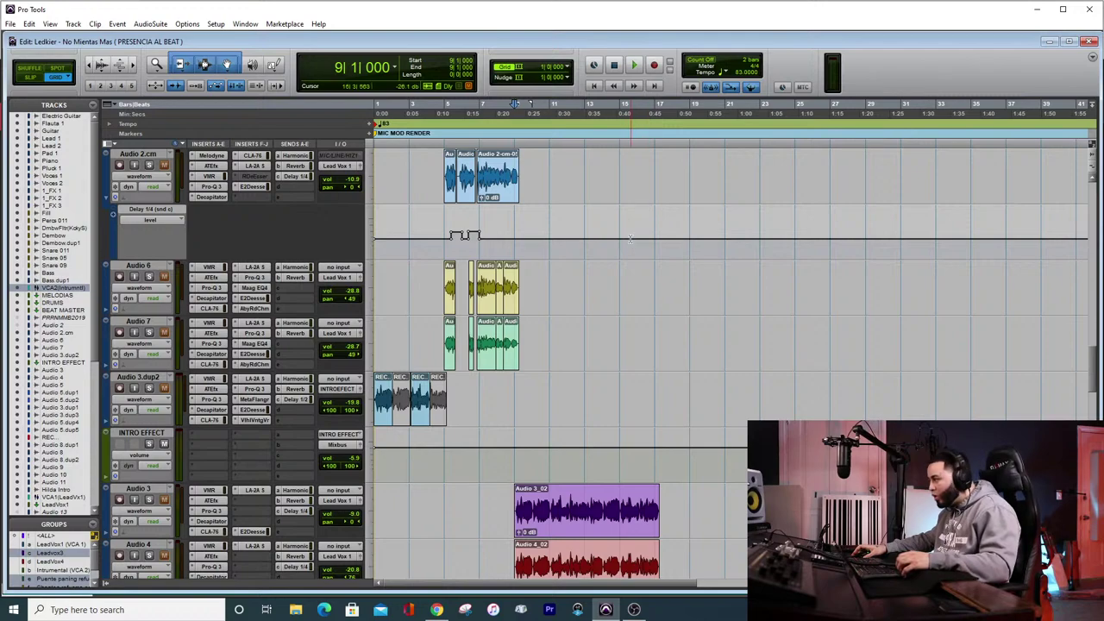
{"action": "scroll", "coordinate": [624, 220], "scroll_direction": "up", "scroll_amount": 3}
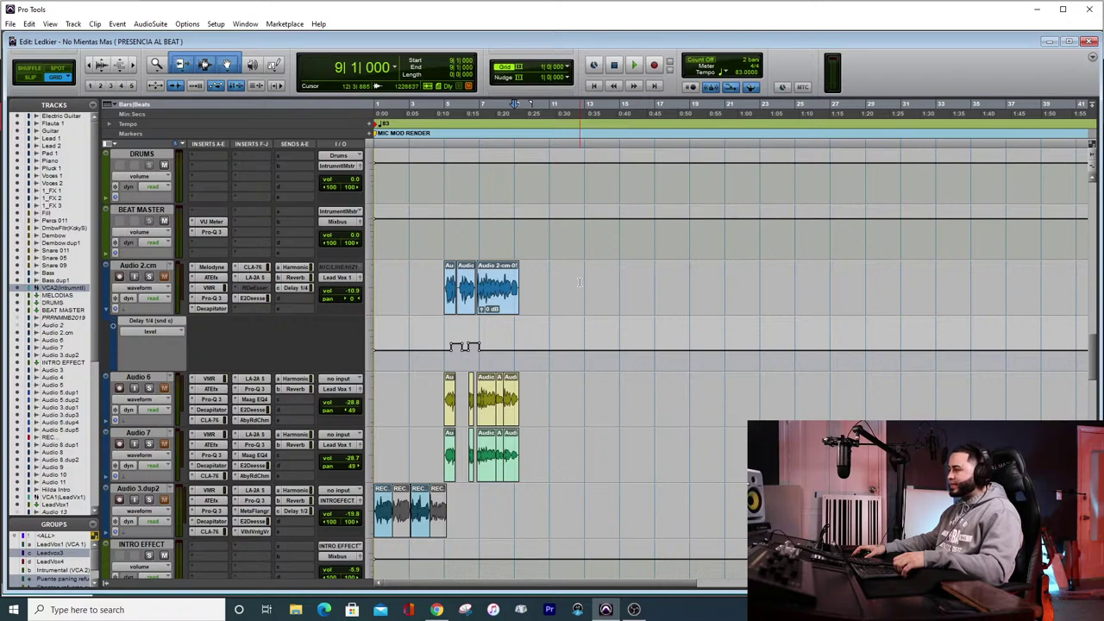
{"action": "scroll", "coordinate": [574, 479], "scroll_direction": "down", "scroll_amount": 3}
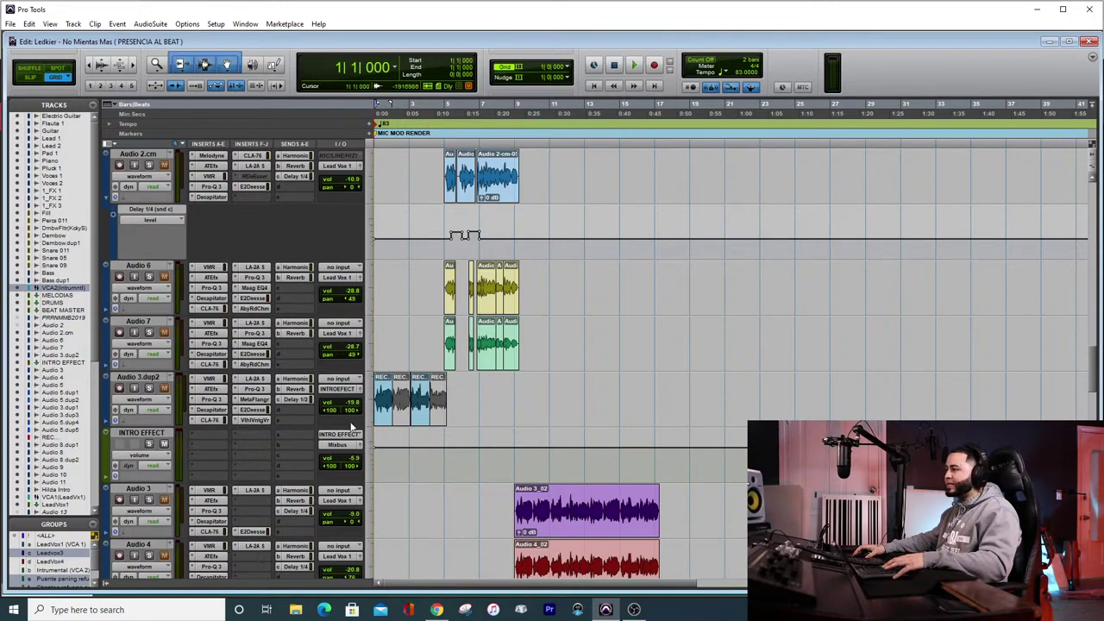
{"action": "left_click_drag", "start_coordinate": [462, 396], "coordinate": [373, 393]}
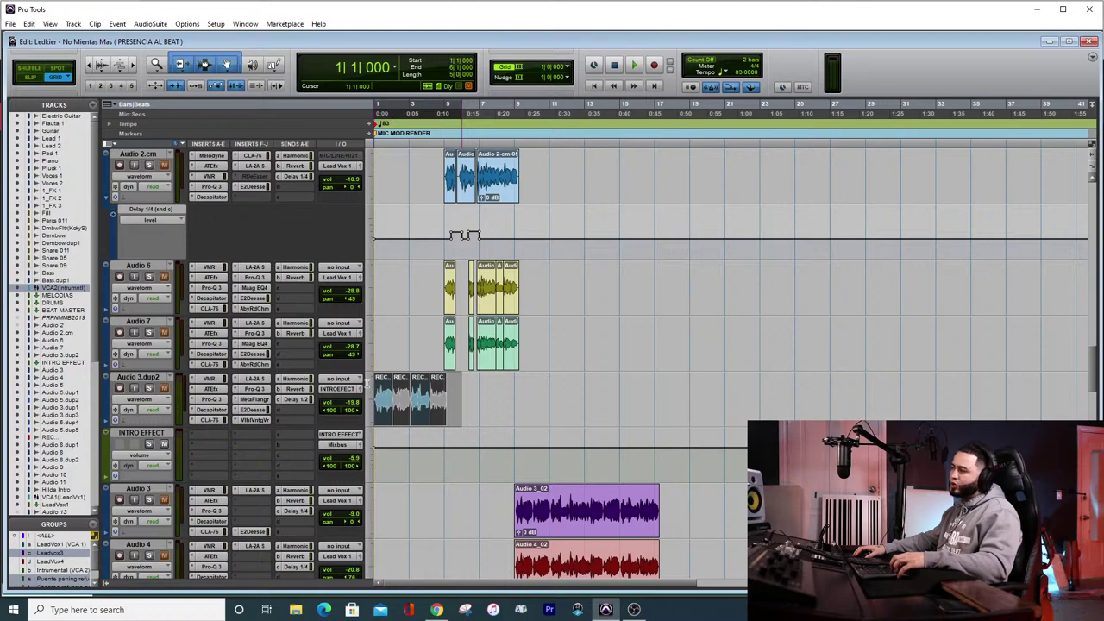
{"action": "scroll", "coordinate": [483, 379], "scroll_direction": "down", "scroll_amount": 2}
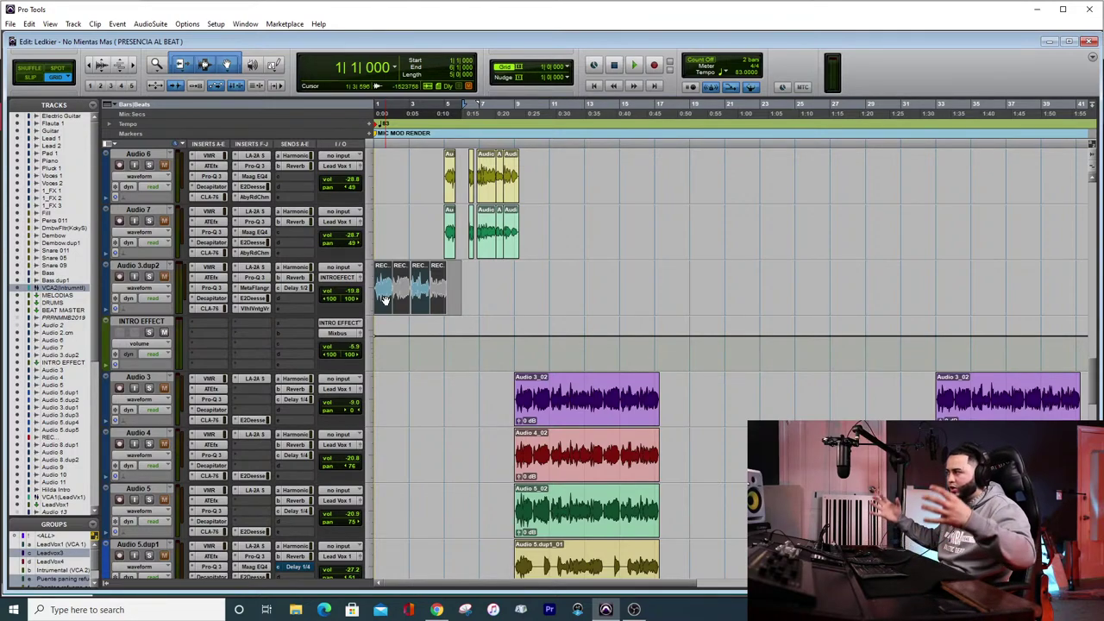
Return to bar 1 and play the intro to hear the Audio 3.dup2 vocals
{"action": "left_click", "coordinate": [594, 87]}
{"action": "key", "text": "space"}
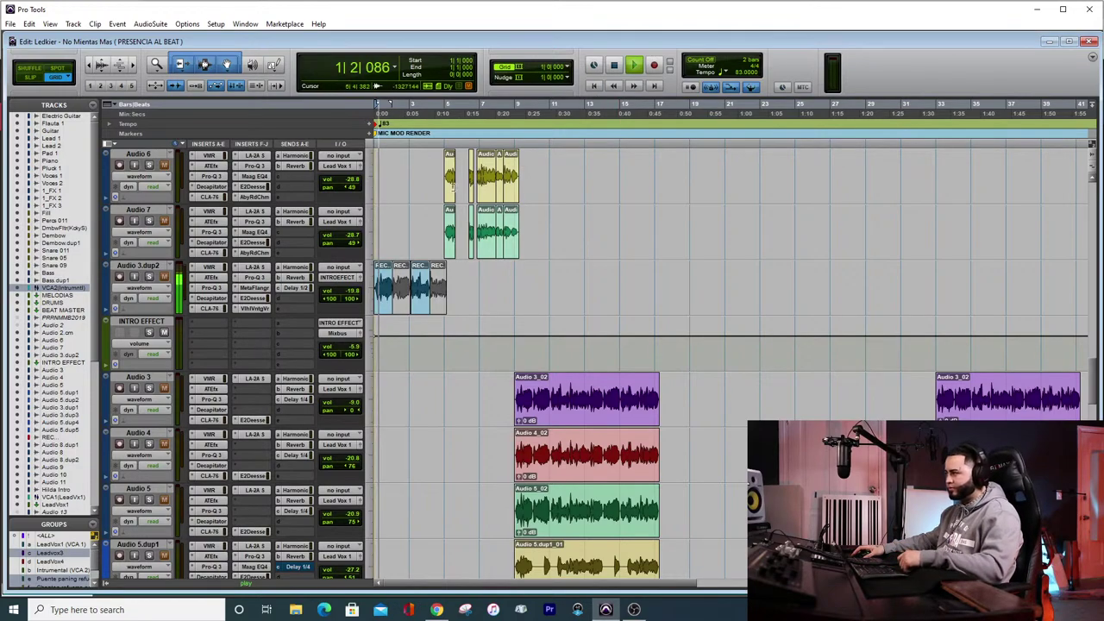
{"action": "key", "text": "space"}
{"action": "scroll", "coordinate": [187, 381], "scroll_direction": "down", "scroll_amount": 10}
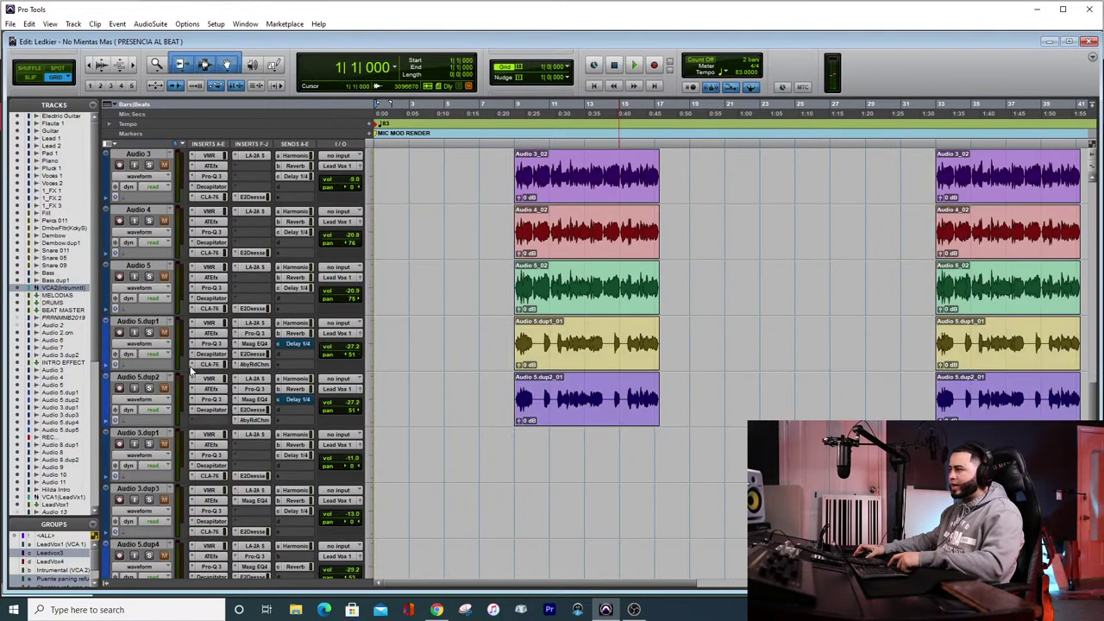
{"action": "scroll", "coordinate": [187, 380], "scroll_direction": "down", "scroll_amount": 8}
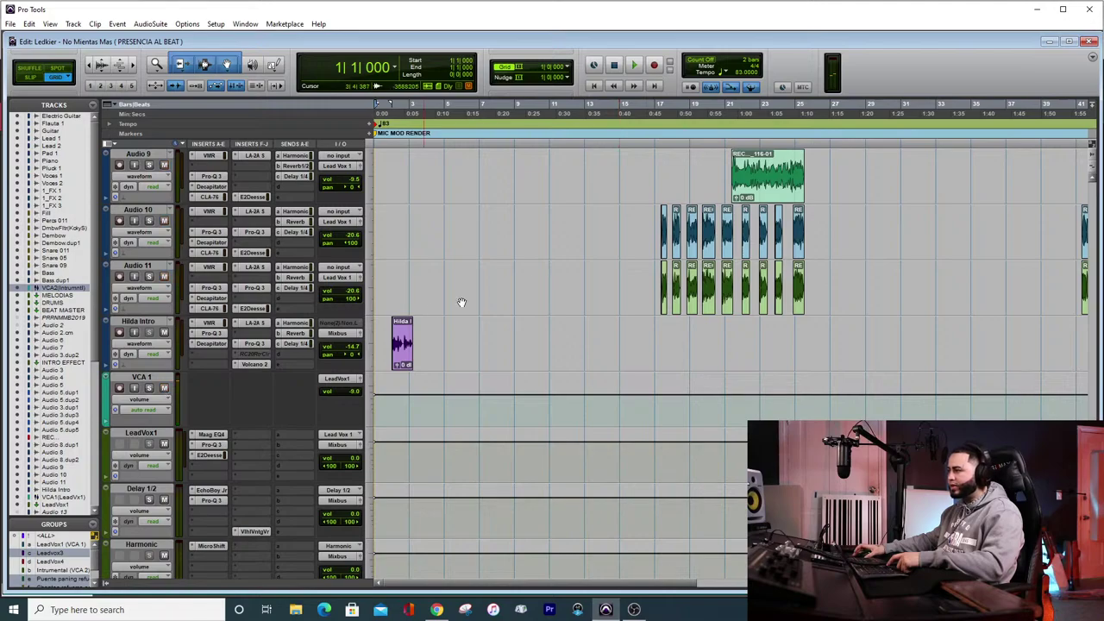
{"action": "scroll", "coordinate": [518, 285], "scroll_direction": "up", "scroll_amount": 5}
{"action": "scroll", "coordinate": [526, 259], "scroll_direction": "up", "scroll_amount": 10}
{"action": "key", "text": "space"}
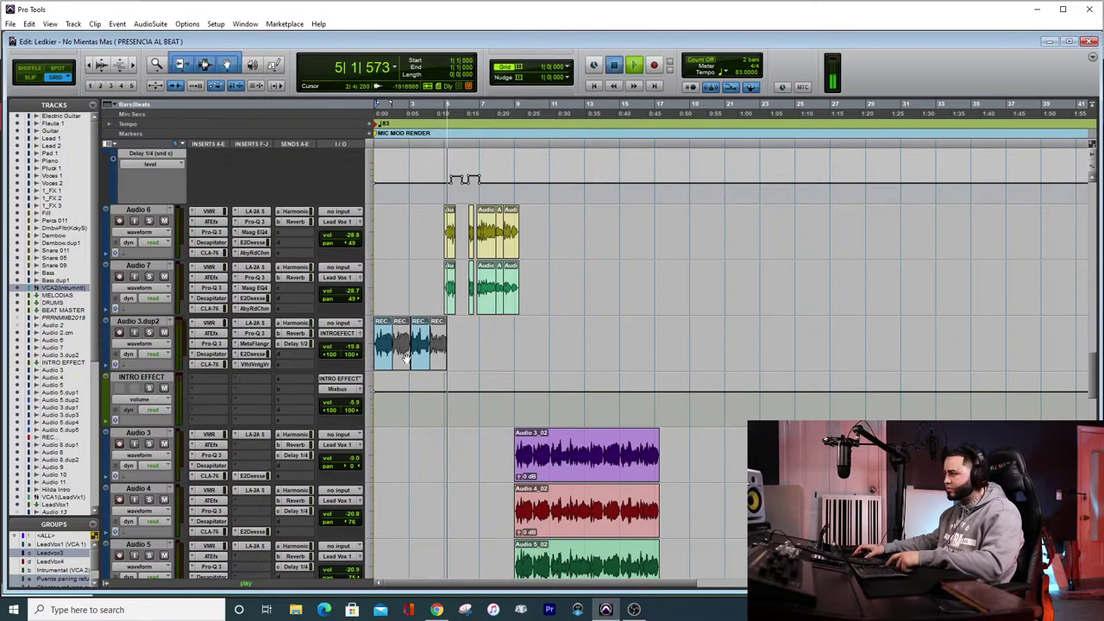
{"action": "key", "text": "space"}
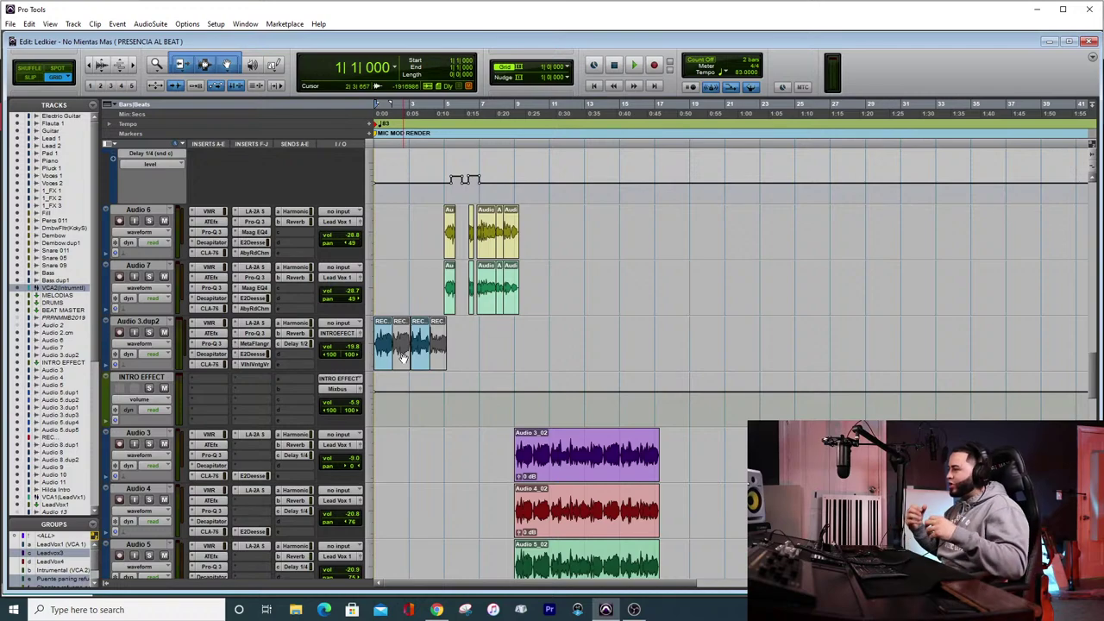
Open the MetaFlanger on Audio 3.dup2, review its settings and factory preset list, and close it
{"action": "left_click", "coordinate": [248, 347]}
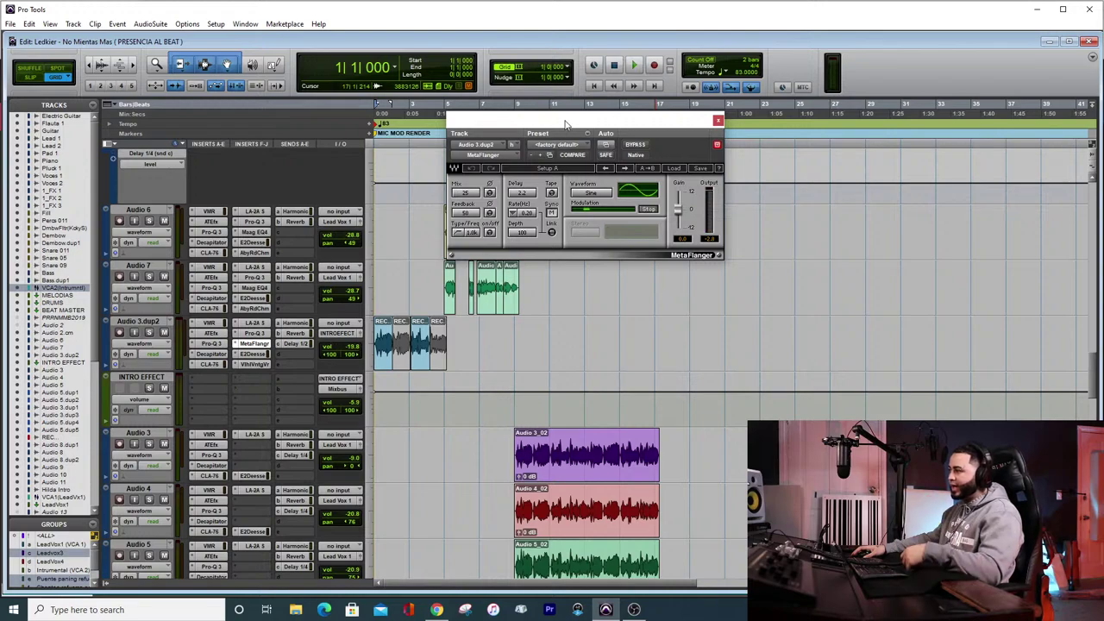
{"action": "left_click_drag", "start_coordinate": [546, 115], "coordinate": [610, 140]}
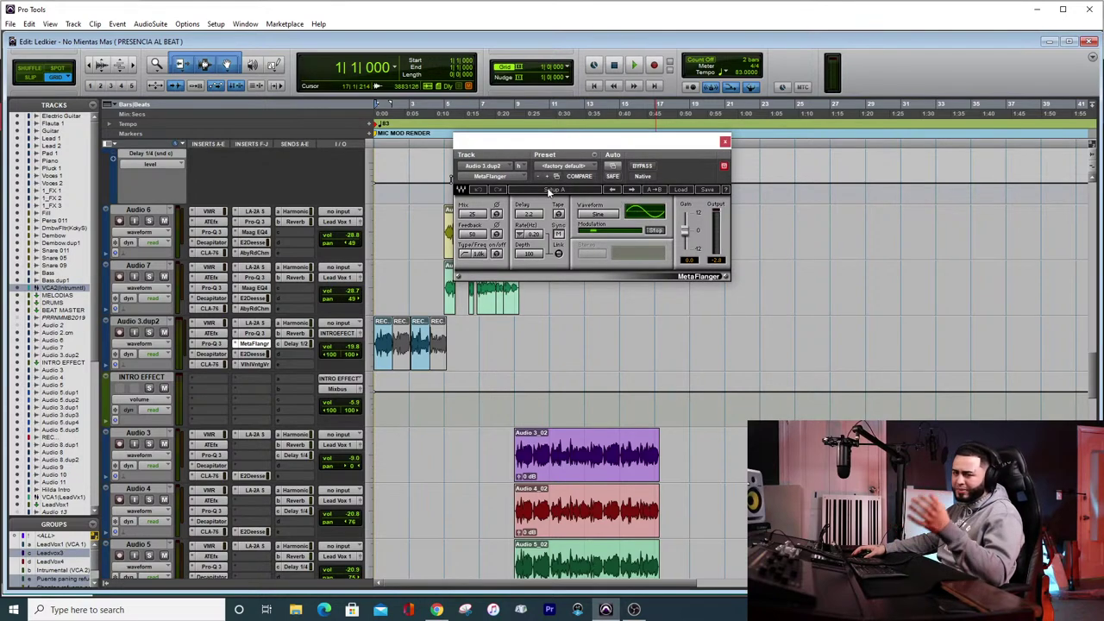
{"action": "left_click", "coordinate": [679, 190]}
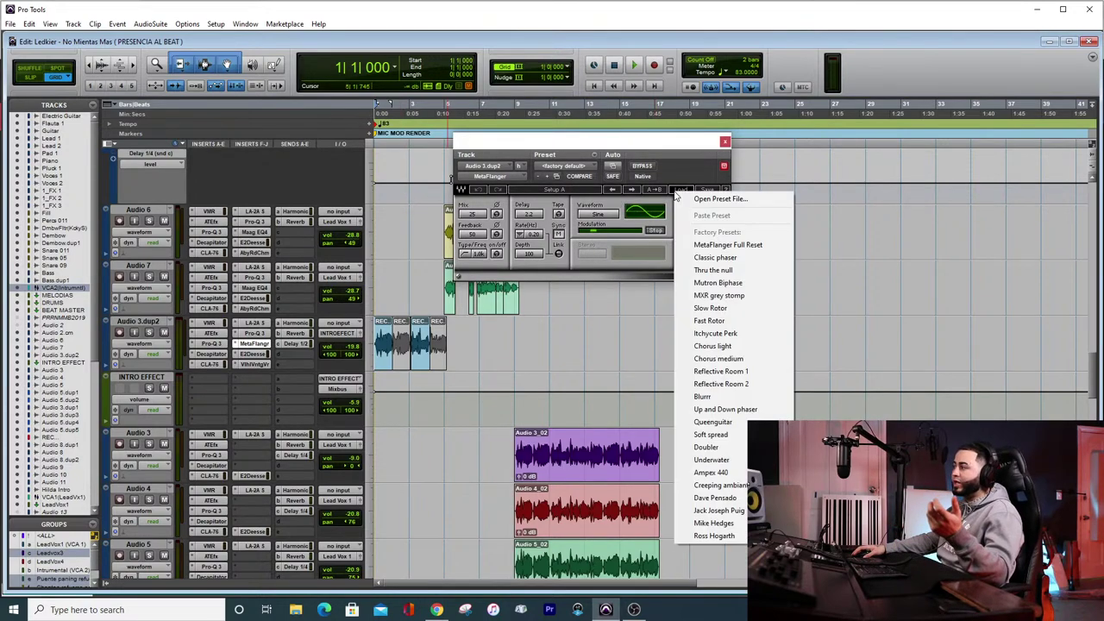
{"action": "left_click", "coordinate": [627, 139]}
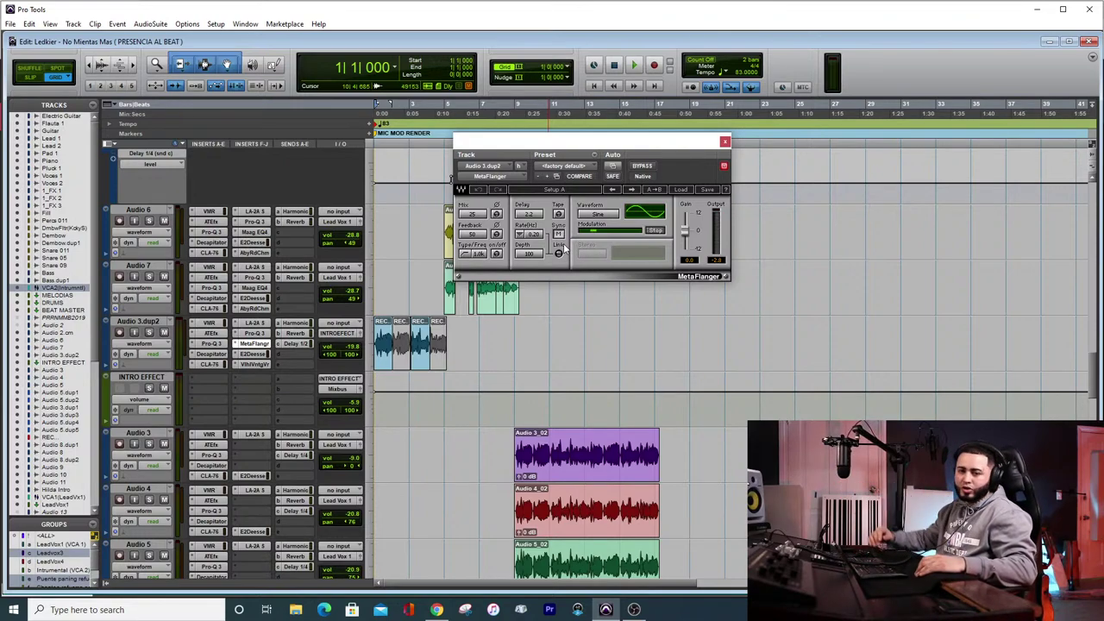
{"action": "left_click_drag", "start_coordinate": [582, 144], "coordinate": [534, 132]}
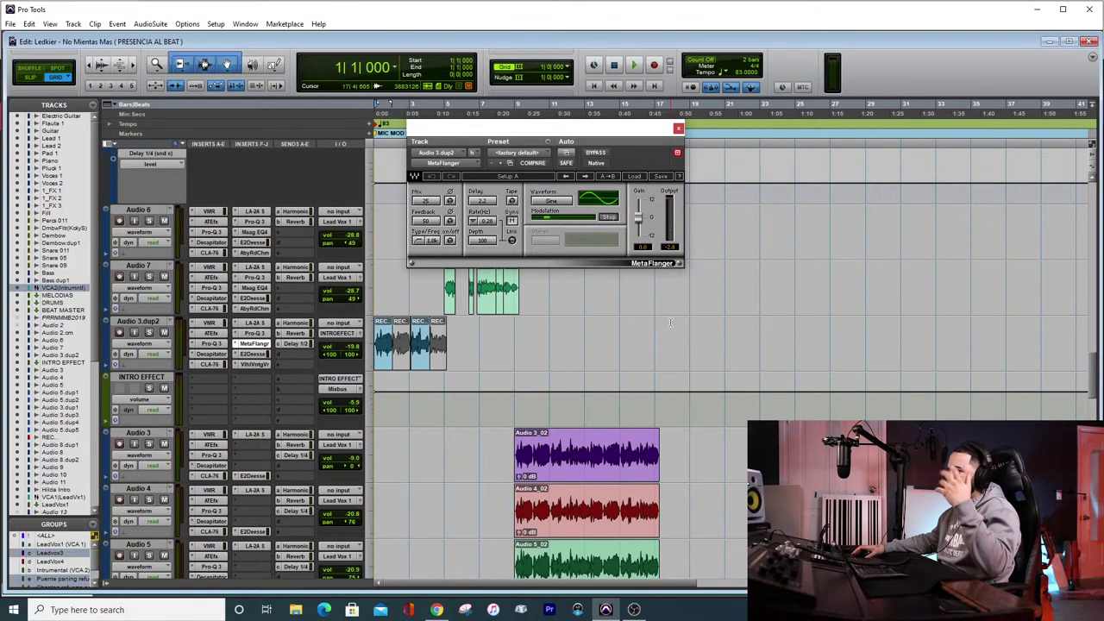
{"action": "left_click", "coordinate": [254, 343]}
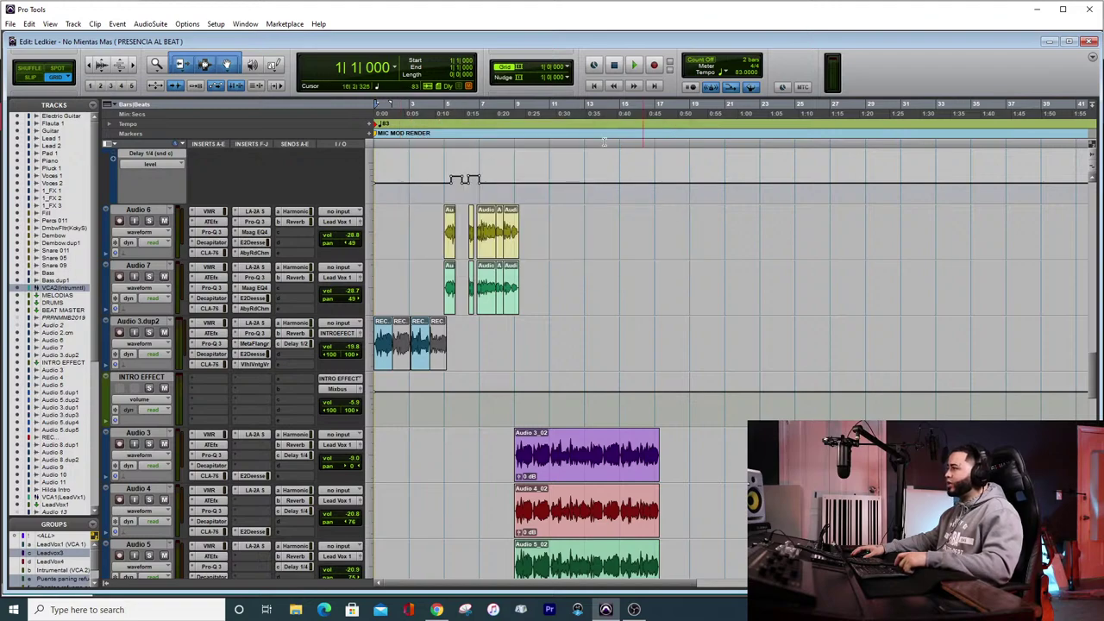
Play the intro vocals from bar 1 and open the Pro-Q 3 that precedes the MetaFlanger on Audio 3.dup2 to examine its EQ curve
{"action": "key", "text": "space"}
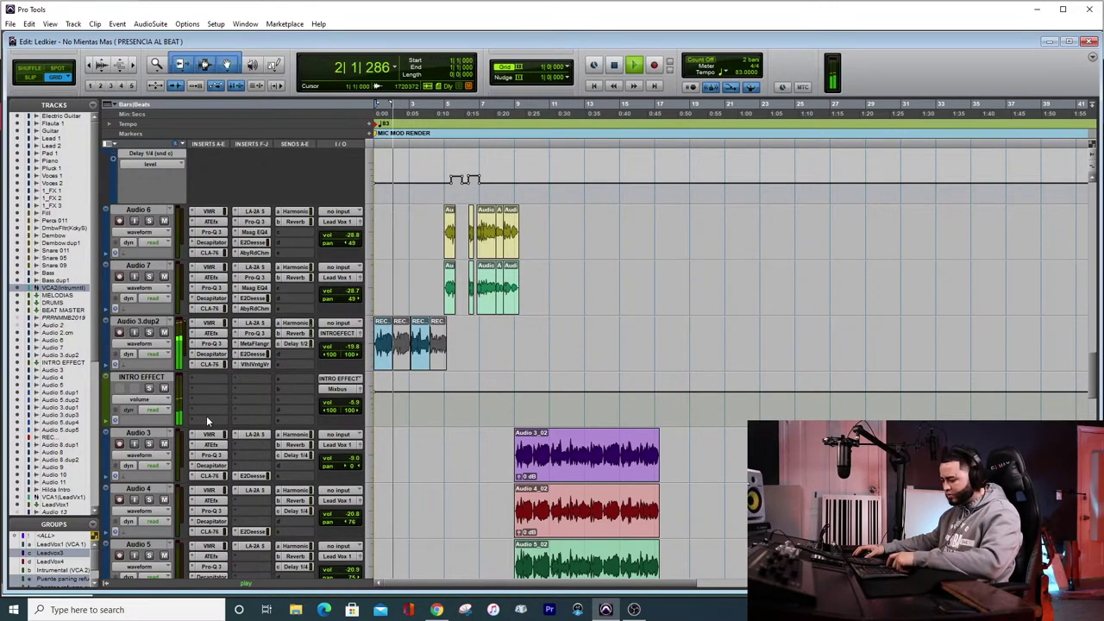
{"action": "key", "text": "space"}
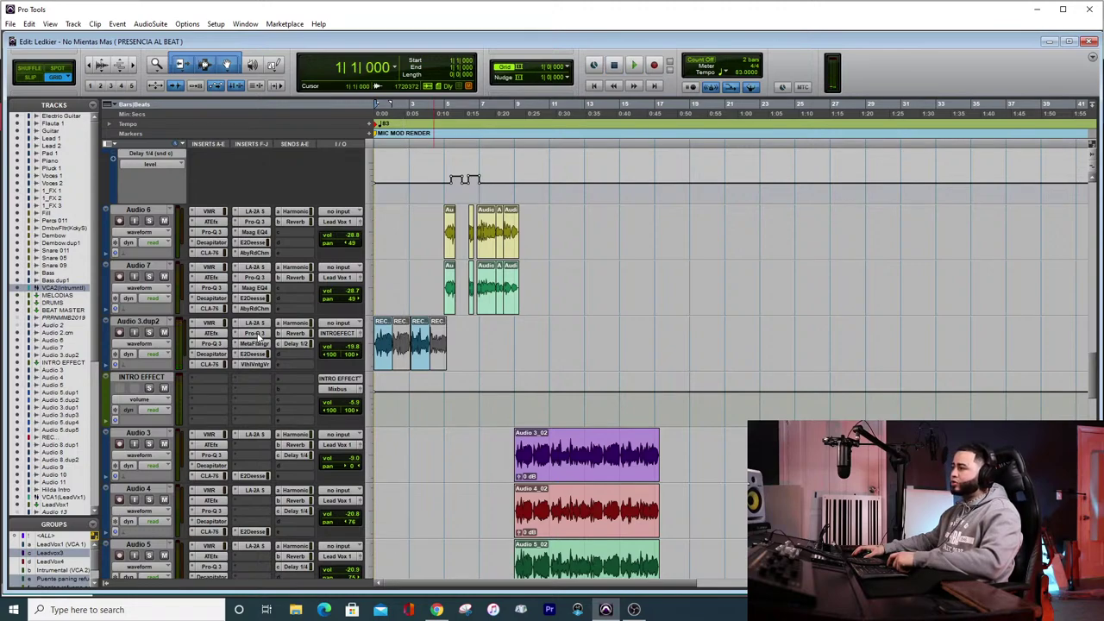
{"action": "left_click", "coordinate": [254, 333]}
{"action": "left_click_drag", "start_coordinate": [574, 132], "coordinate": [601, 81]}
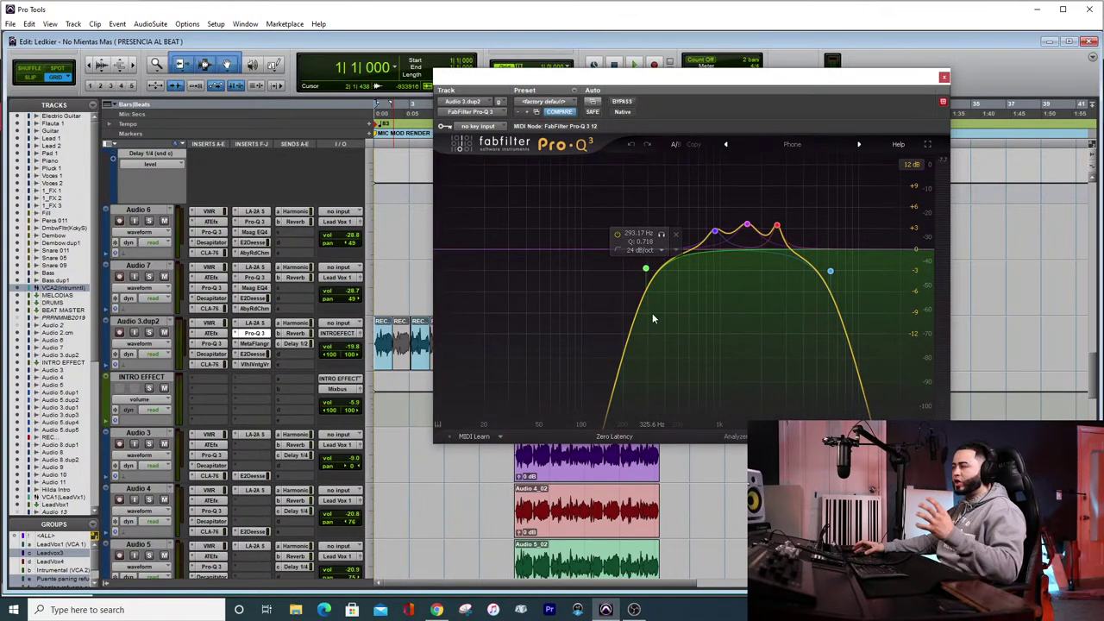
Bypass the Pro-Q 3 on Audio 3.dup2 and play from bar 1 to hear the intro vocals without the EQ
{"action": "left_click", "coordinate": [621, 100]}
{"action": "key", "text": "space"}
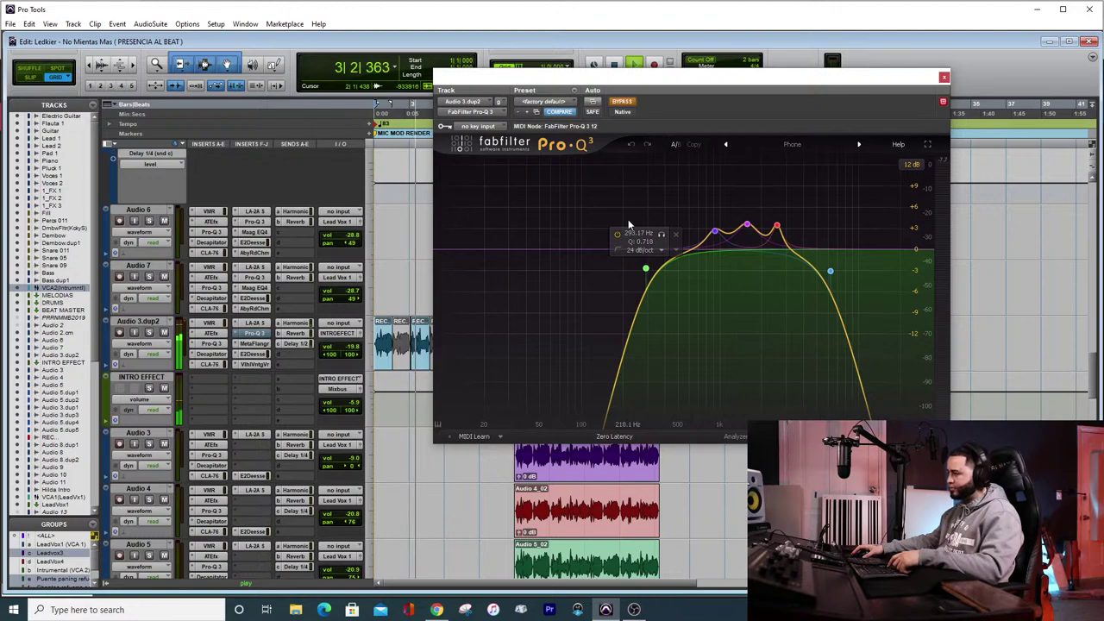
{"action": "key", "text": "space"}
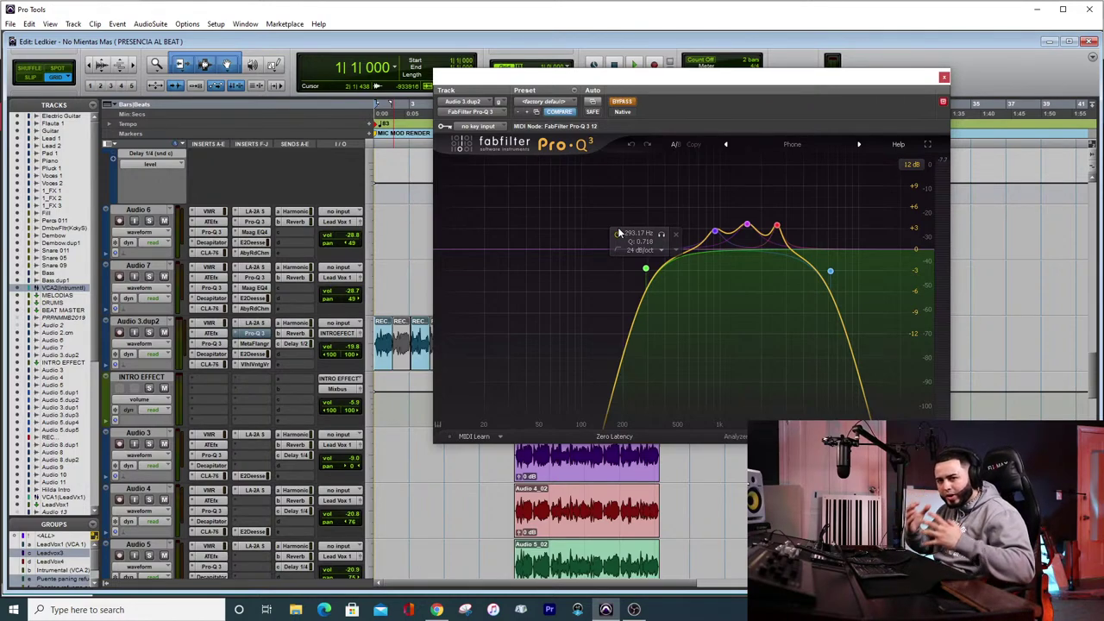
Reactivate the Pro-Q 3 on Audio 3.dup2 and play from bar 1 to compare the intro vocals with the EQ
{"action": "left_click", "coordinate": [624, 102]}
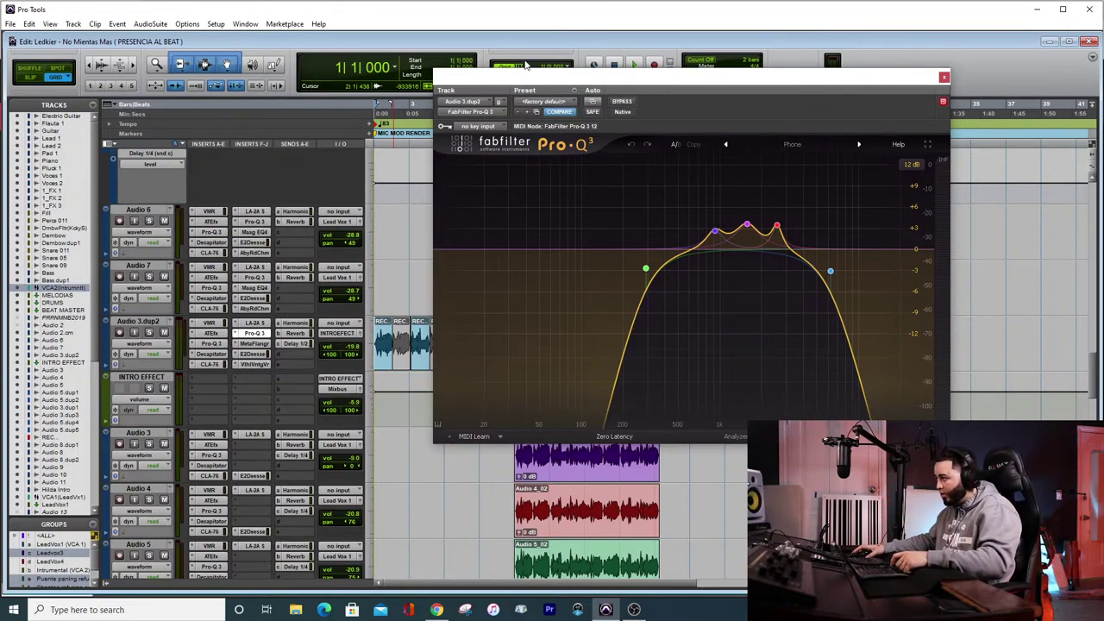
{"action": "left_click_drag", "start_coordinate": [557, 88], "coordinate": [696, 66]}
{"action": "key", "text": "space"}
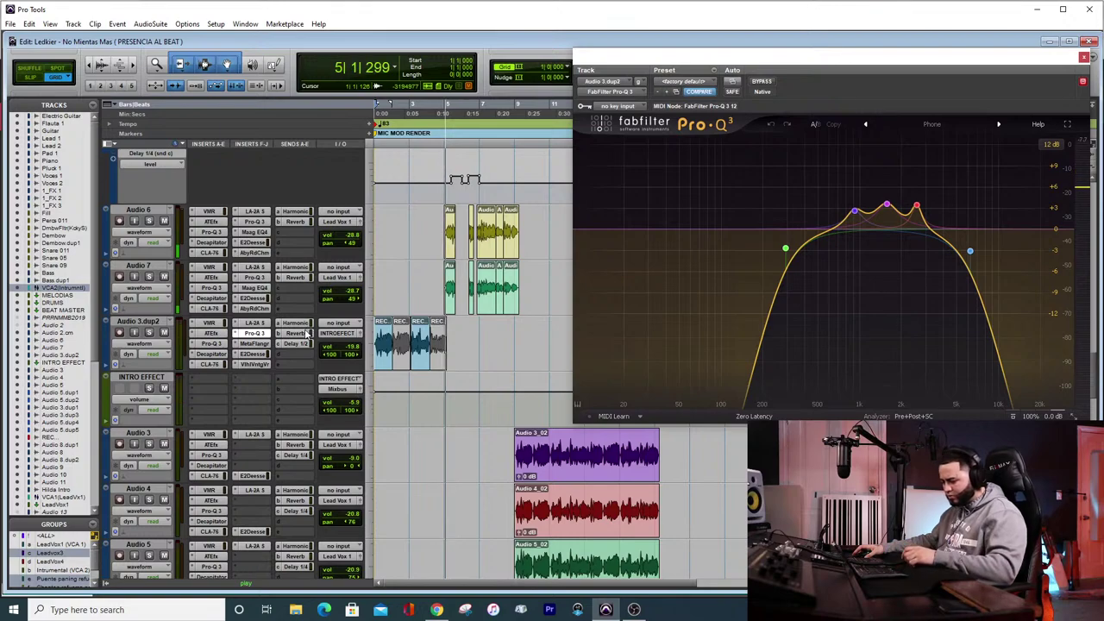
{"action": "key", "text": "space"}
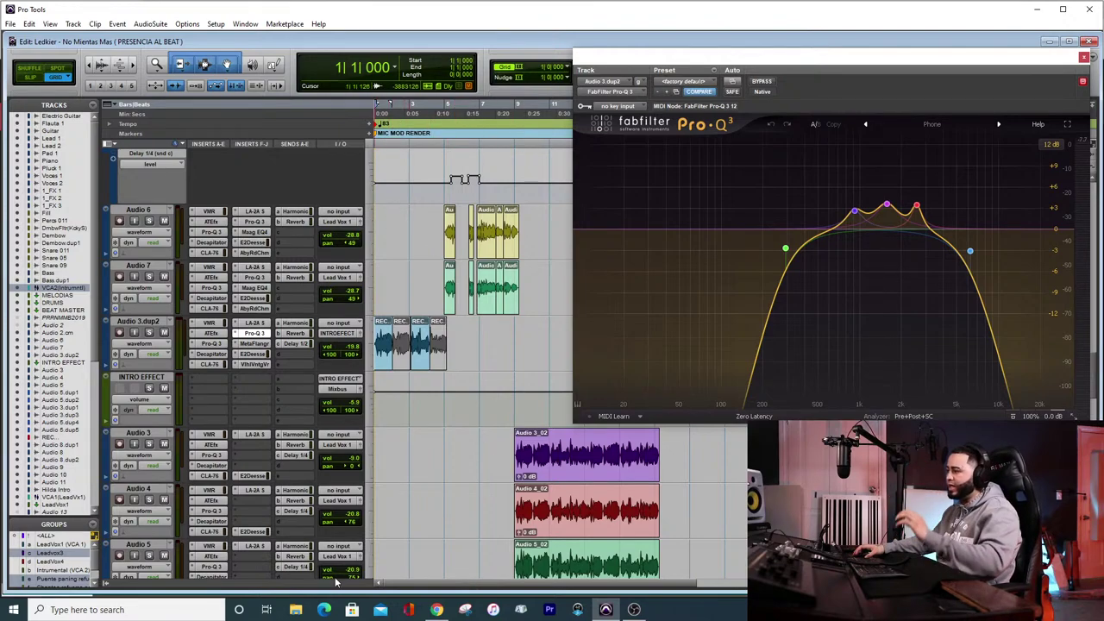
Review the VMR and Auto-Tune EFX+ plug-ins on Audio 3.dup2 and close the plug-in window
{"action": "mouse_move", "coordinate": [407, 586]}
{"action": "left_mouse_down"}
{"action": "mouse_move", "coordinate": [421, 586]}
{"action": "mouse_move", "coordinate": [407, 586]}
{"action": "left_mouse_up"}
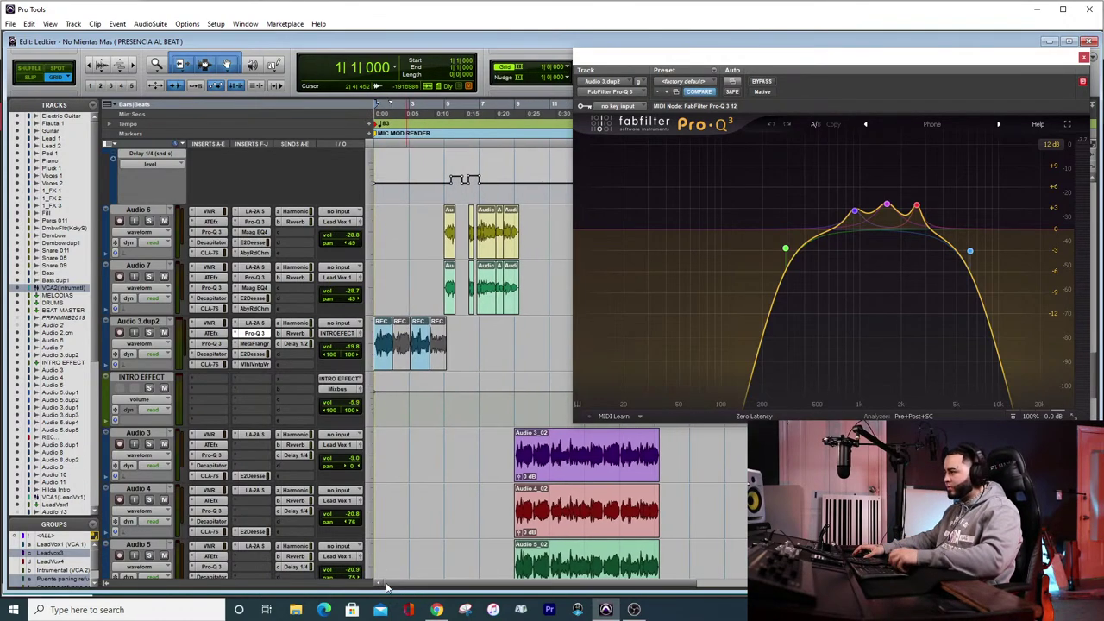
{"action": "left_click", "coordinate": [213, 333]}
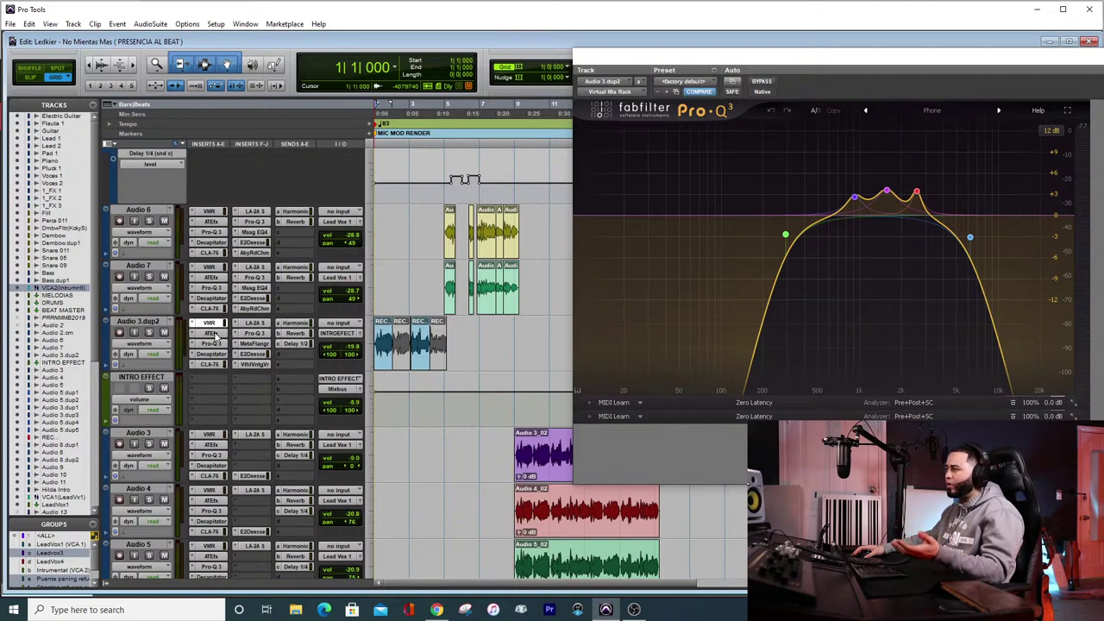
{"action": "left_click", "coordinate": [213, 333]}
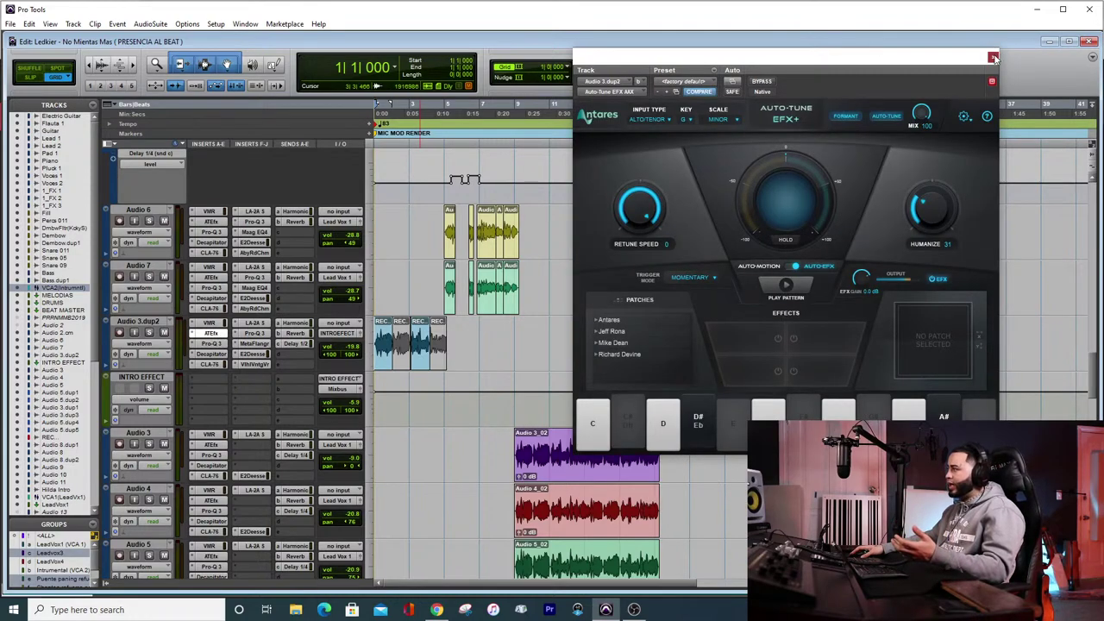
{"action": "left_click", "coordinate": [992, 58]}
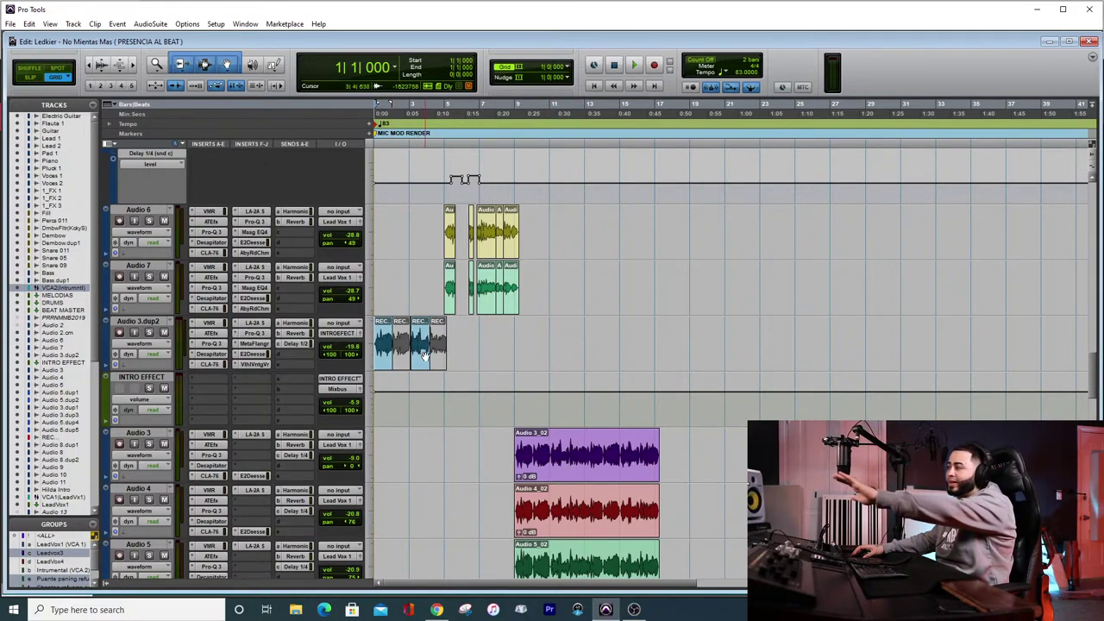
Highlight bar 11 of the Audio 3 vocal clip and select the second REC clip on Audio 3.dup2
{"action": "left_click", "coordinate": [519, 448]}
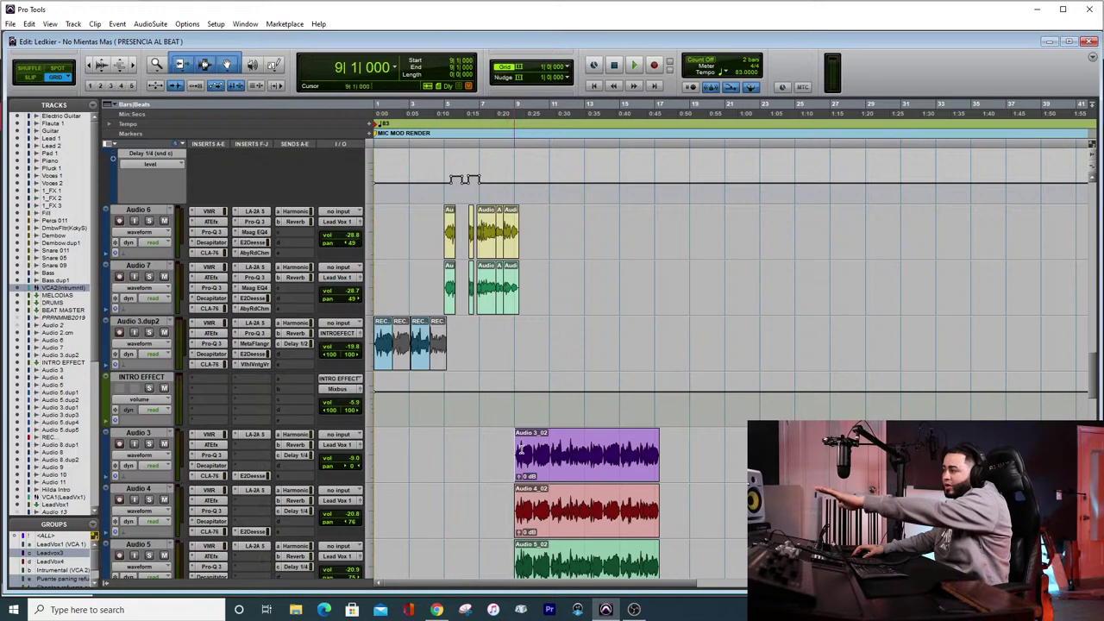
{"action": "left_click", "coordinate": [549, 441]}
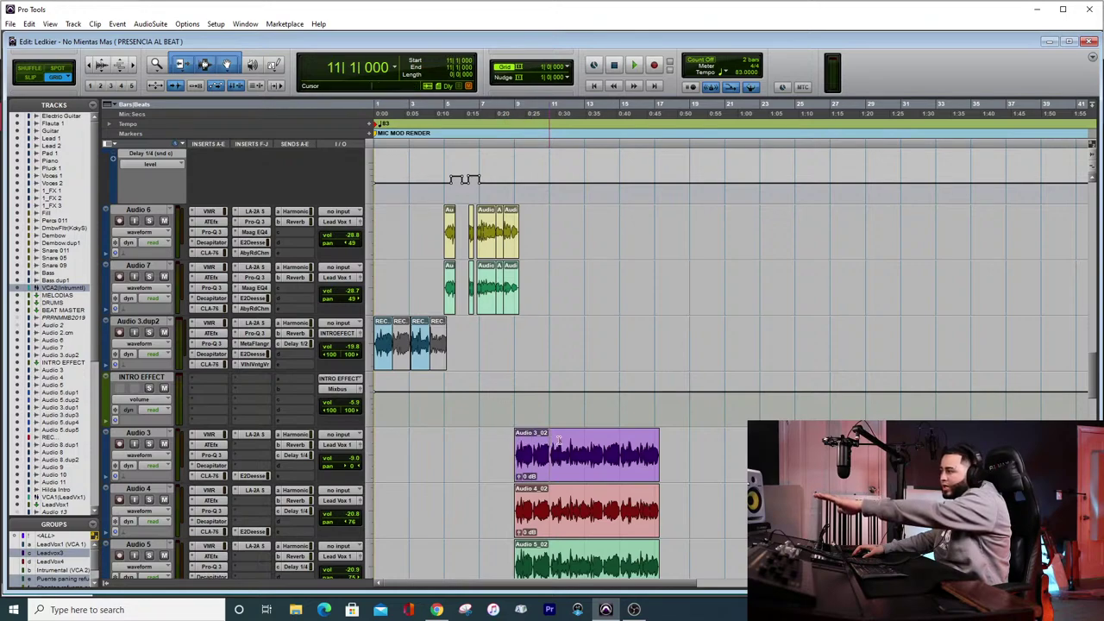
{"action": "left_click_drag", "start_coordinate": [559, 440], "coordinate": [568, 438]}
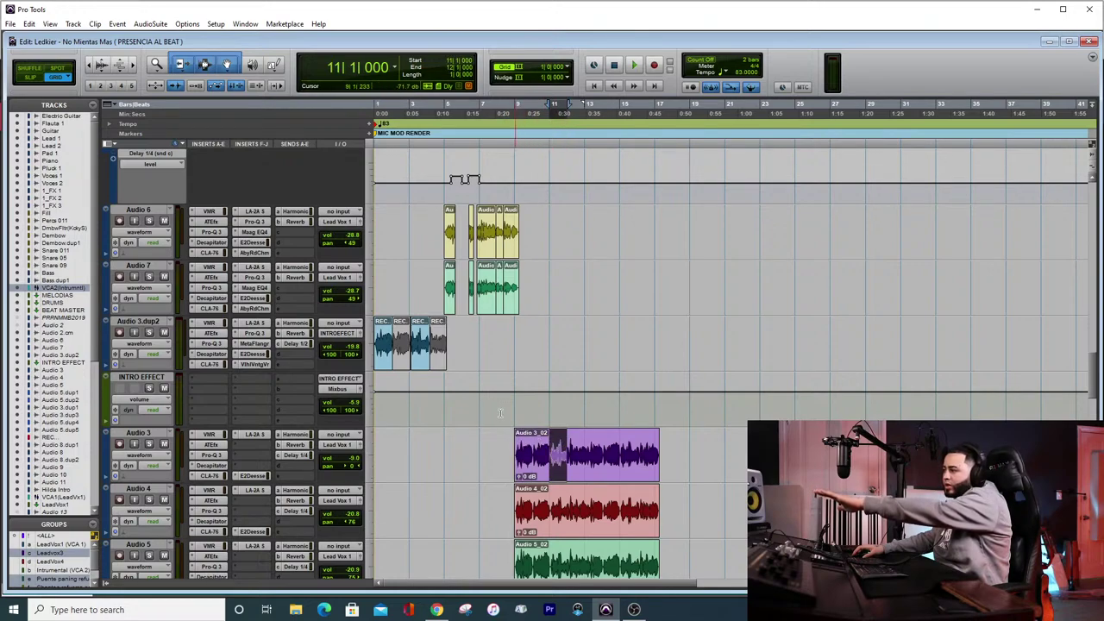
{"action": "left_click", "coordinate": [396, 351]}
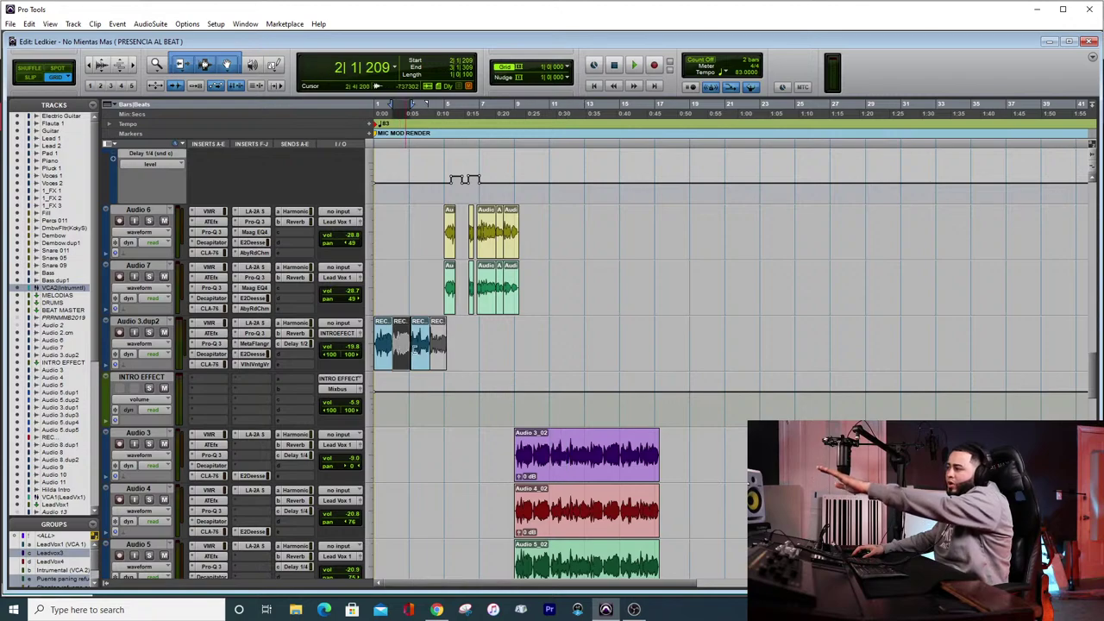
Select the fourth REC clip on Audio 3.dup2 and return the playhead to bar 1
{"action": "left_click", "coordinate": [436, 353]}
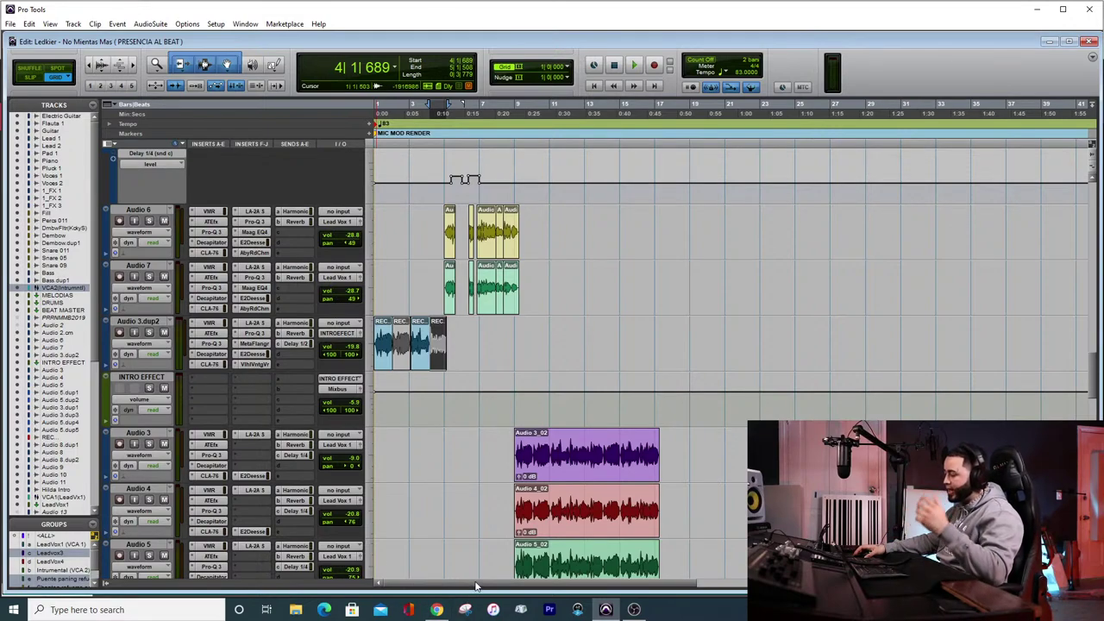
{"action": "mouse_move", "coordinate": [475, 586]}
{"action": "left_mouse_down"}
{"action": "mouse_move", "coordinate": [484, 589]}
{"action": "mouse_move", "coordinate": [463, 585]}
{"action": "left_mouse_up"}
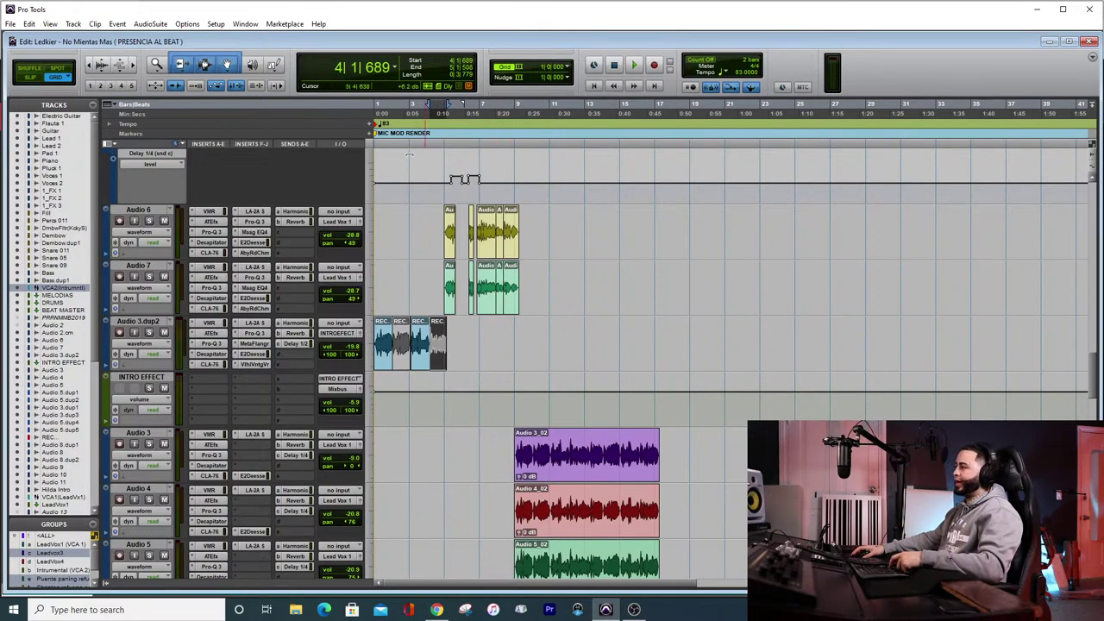
{"action": "left_click", "coordinate": [601, 87]}
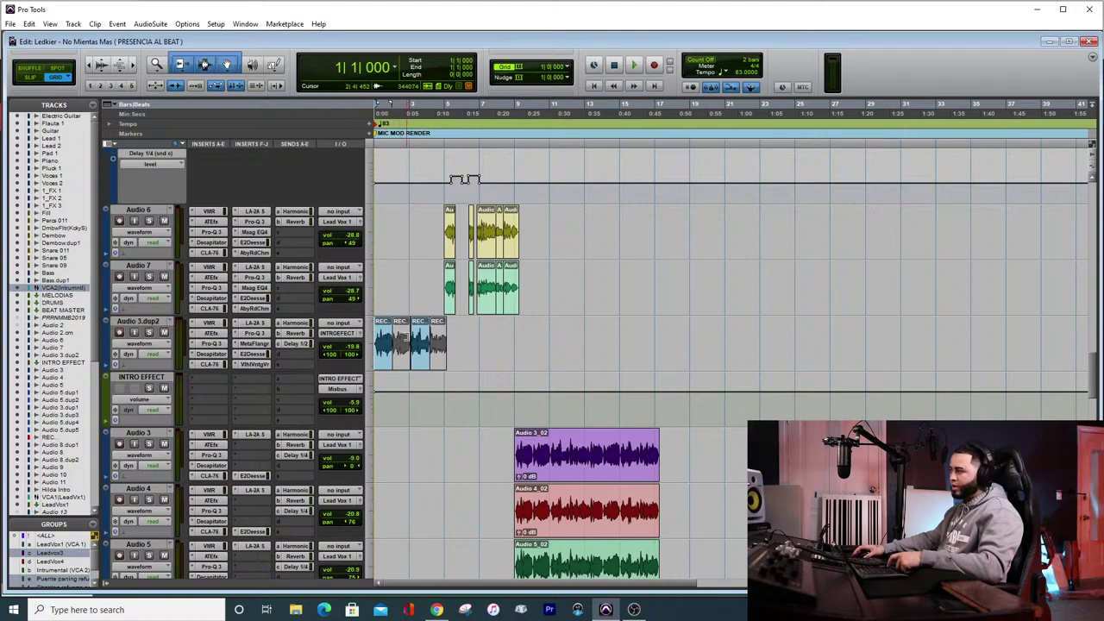
Review the Harmonic, Reverb and Delay 1/2 send windows on Audio 3.dup2, closing each one
{"action": "left_click", "coordinate": [293, 323]}
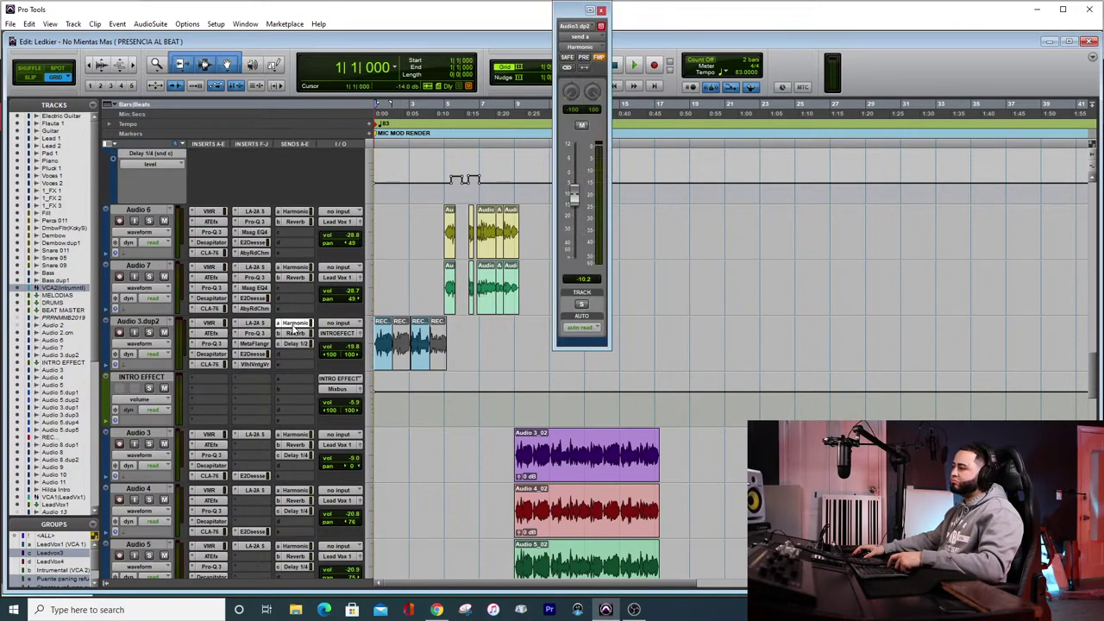
{"action": "left_click", "coordinate": [601, 9]}
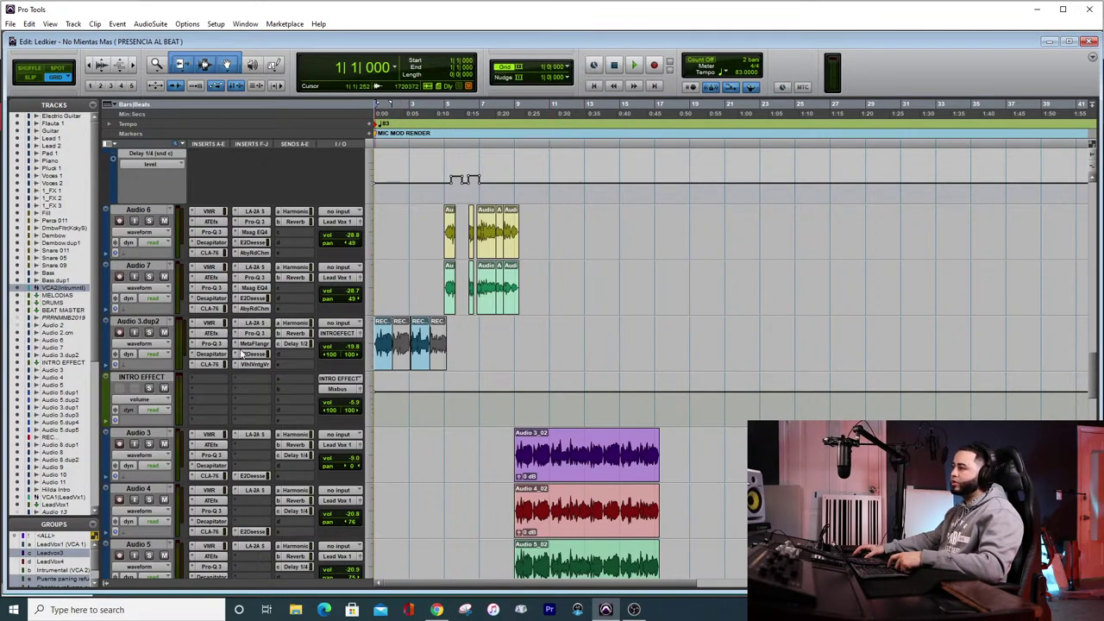
{"action": "left_click", "coordinate": [293, 333]}
{"action": "left_click", "coordinate": [600, 10]}
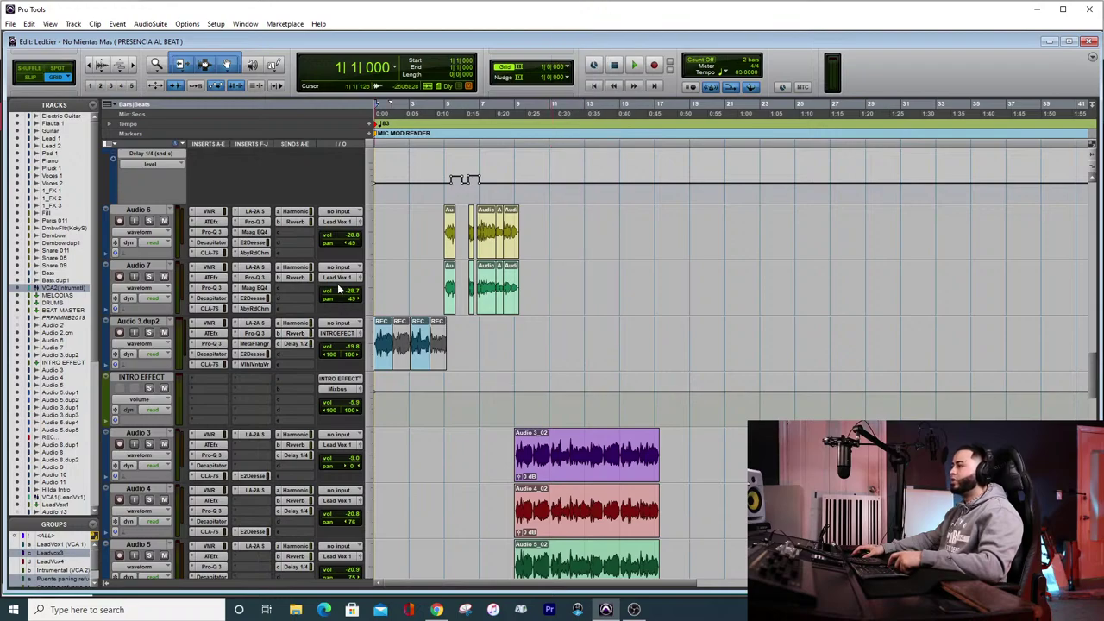
{"action": "left_click", "coordinate": [297, 344]}
{"action": "left_click", "coordinate": [688, 325]}
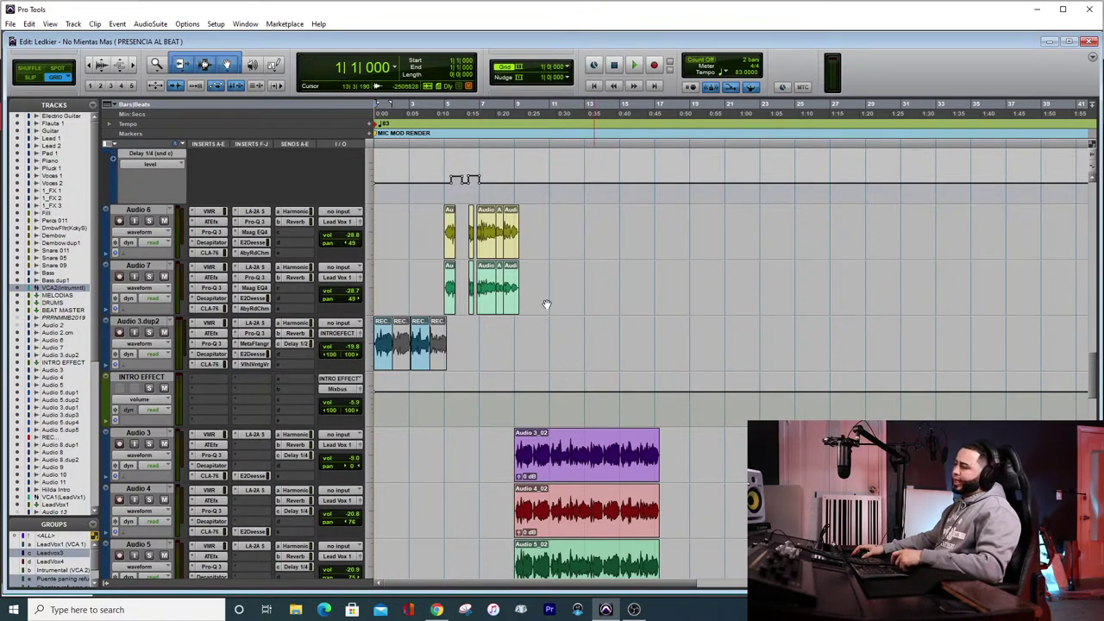
Open the MicroShift plug-in on the Harmonic aux track and reposition its window to examine the settings
{"action": "scroll", "coordinate": [377, 354], "scroll_direction": "down", "scroll_amount": 4}
{"action": "scroll", "coordinate": [380, 368], "scroll_direction": "down", "scroll_amount": 8}
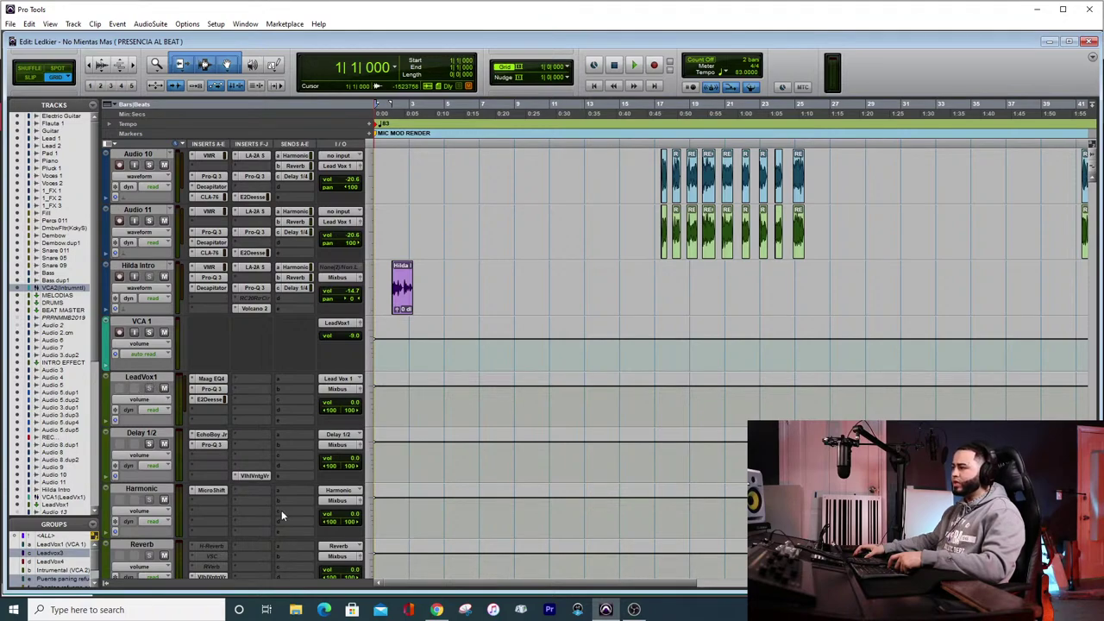
{"action": "scroll", "coordinate": [281, 515], "scroll_direction": "down", "scroll_amount": 1}
{"action": "left_click", "coordinate": [207, 433]}
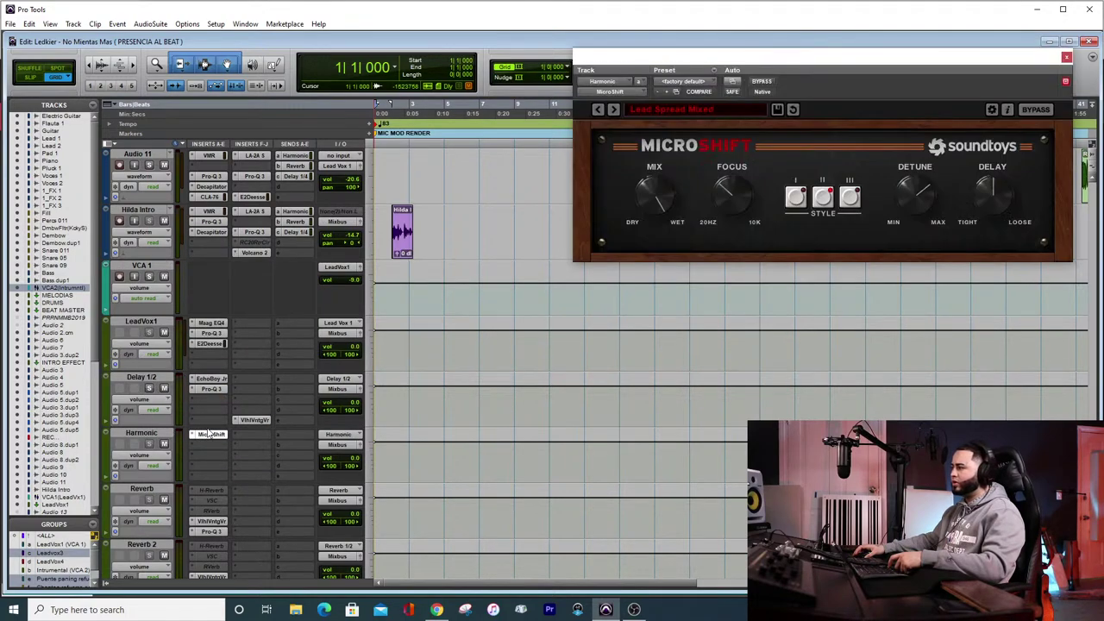
{"action": "left_click_drag", "start_coordinate": [742, 65], "coordinate": [590, 86]}
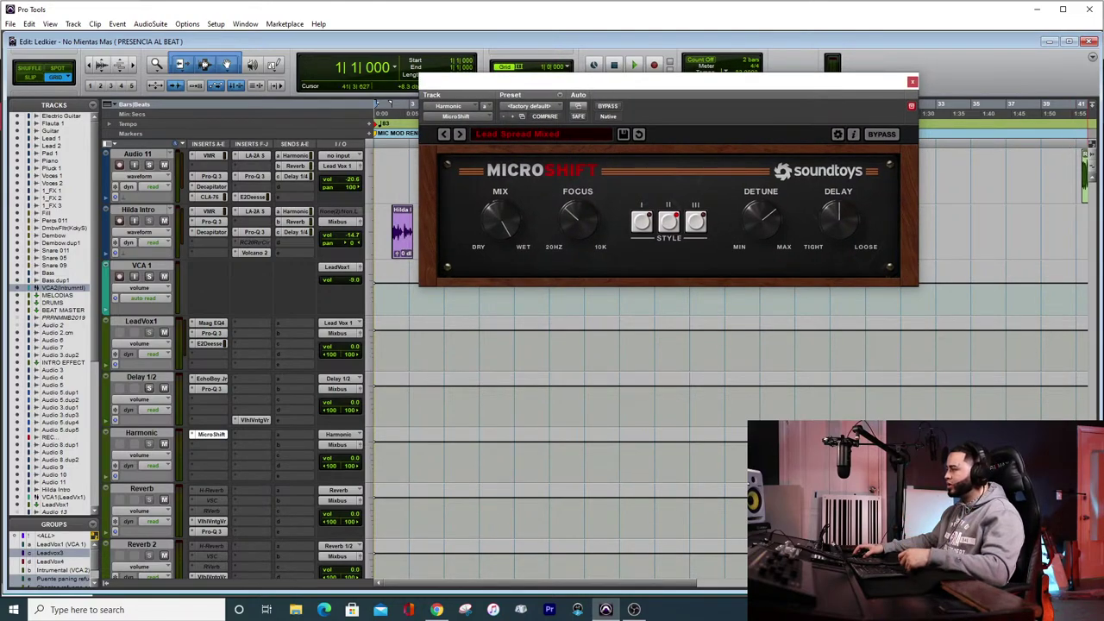
Mute the Delay 1/2 and Reverb sends on Audio 3.dup2 and solo the track
{"action": "scroll", "coordinate": [595, 362], "scroll_direction": "up", "scroll_amount": 15}
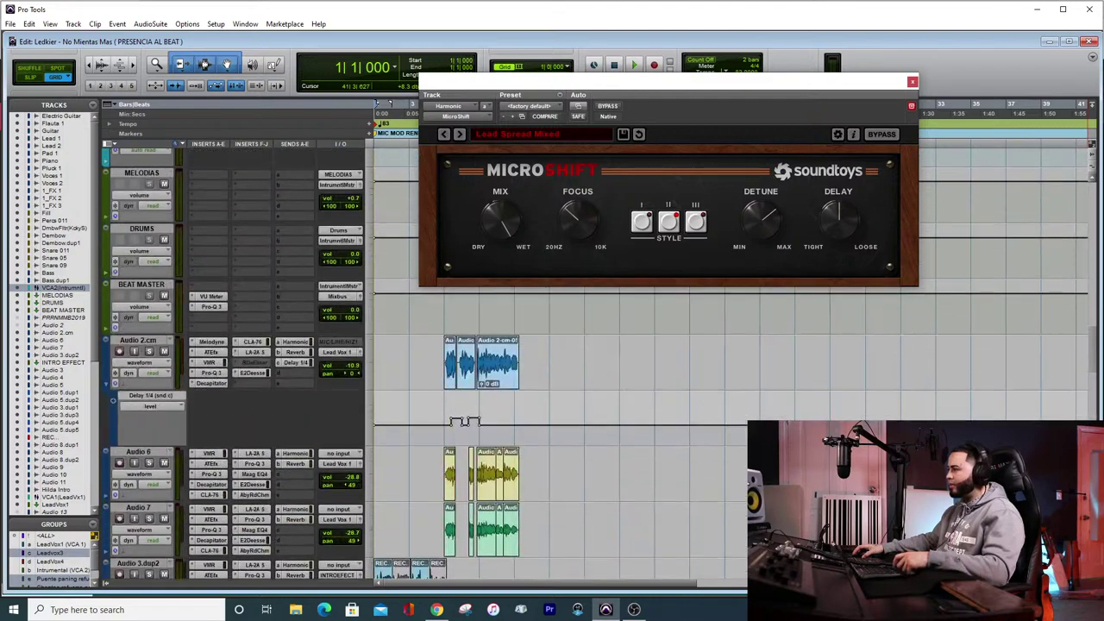
{"action": "scroll", "coordinate": [302, 307], "scroll_direction": "down", "scroll_amount": 5}
{"action": "right_click", "coordinate": [302, 307]}
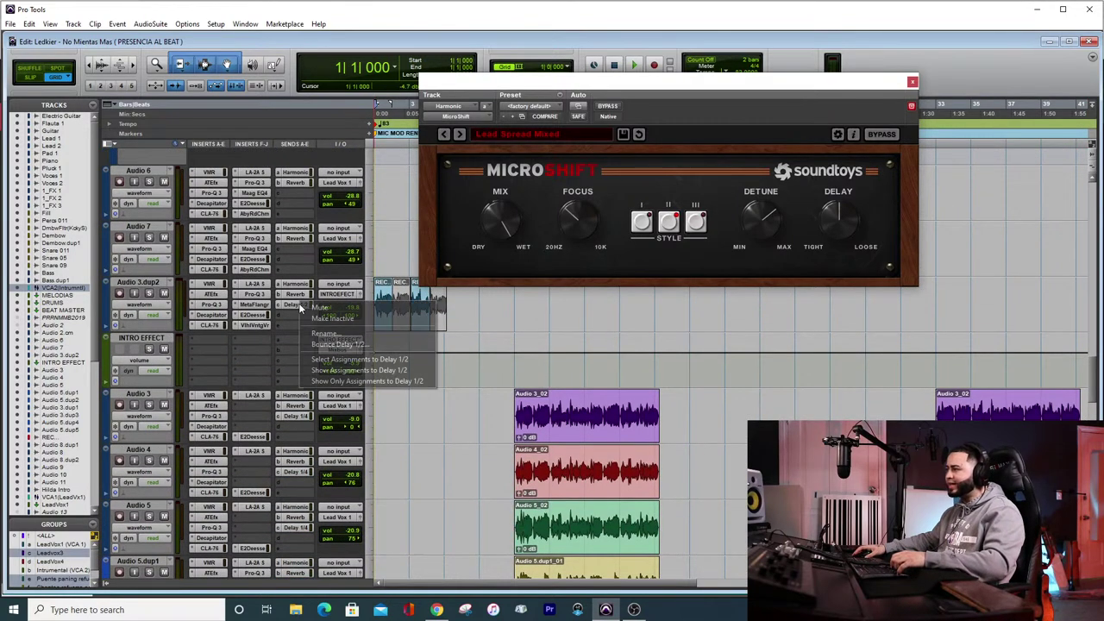
{"action": "left_click", "coordinate": [322, 308]}
{"action": "right_click", "coordinate": [299, 293]}
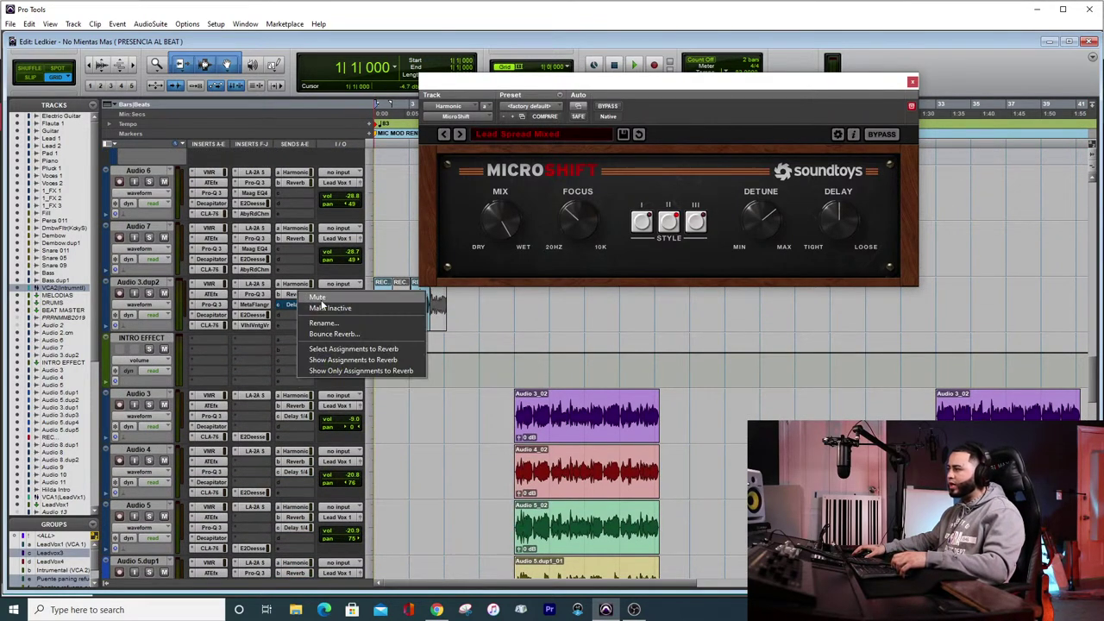
{"action": "left_click", "coordinate": [317, 299]}
{"action": "left_click", "coordinate": [149, 293]}
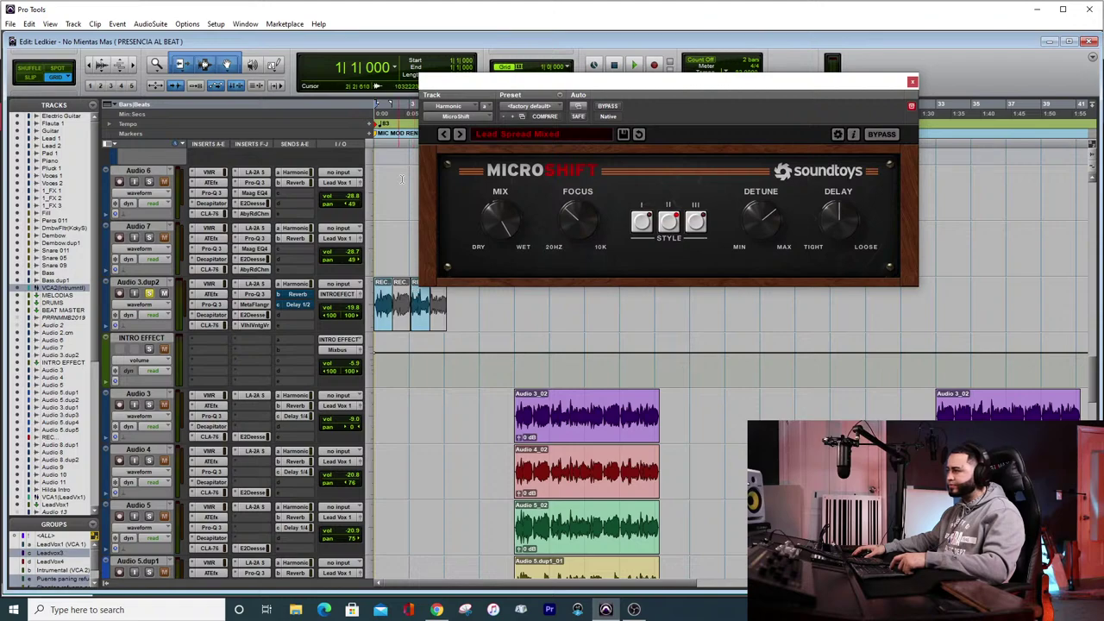
Open the ValhallaVintageVerb plug-in and the Harmonic send window on Audio 3.dup2, moving both clear of the track inserts and sends
{"action": "left_click", "coordinate": [255, 325]}
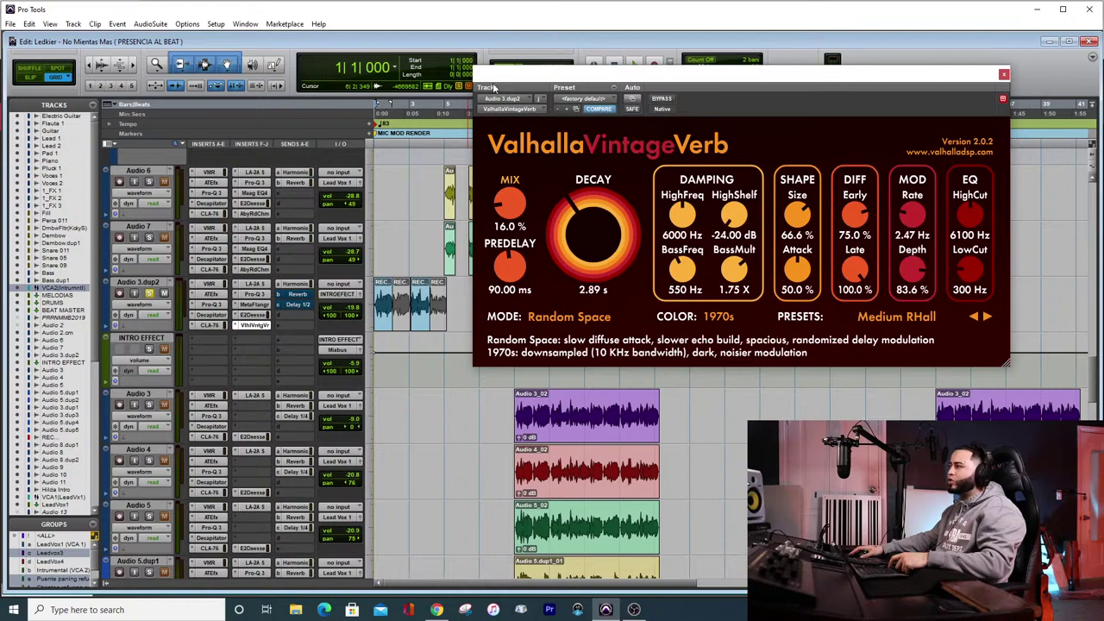
{"action": "left_click", "coordinate": [294, 284]}
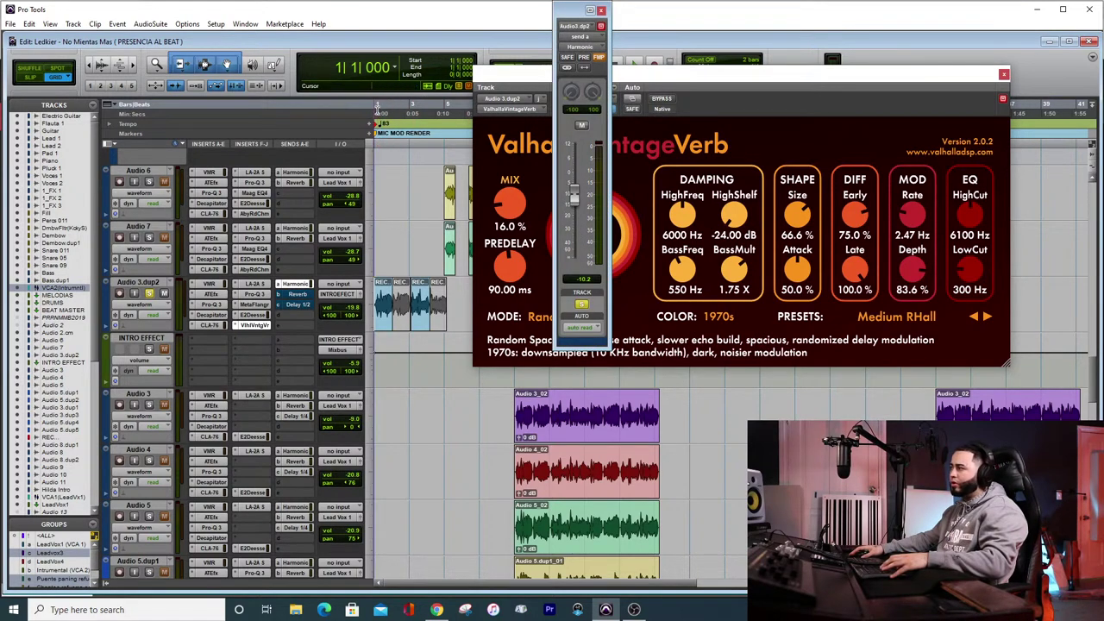
{"action": "left_click_drag", "start_coordinate": [538, 80], "coordinate": [649, 189]}
{"action": "left_click_drag", "start_coordinate": [669, 140], "coordinate": [669, 129]}
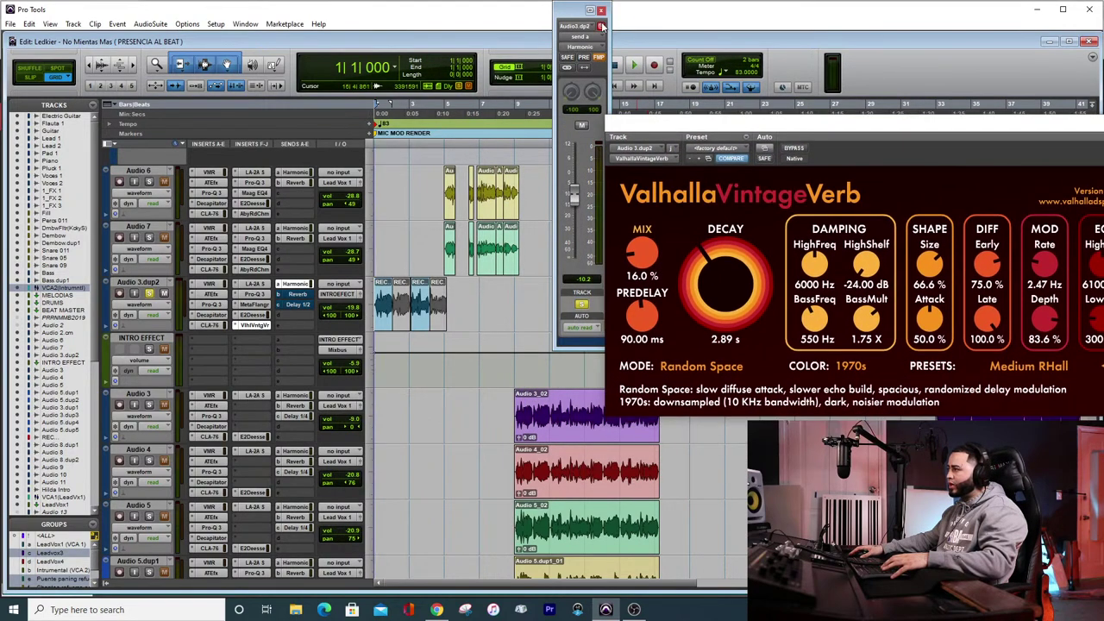
{"action": "left_click_drag", "start_coordinate": [565, 12], "coordinate": [658, 35]}
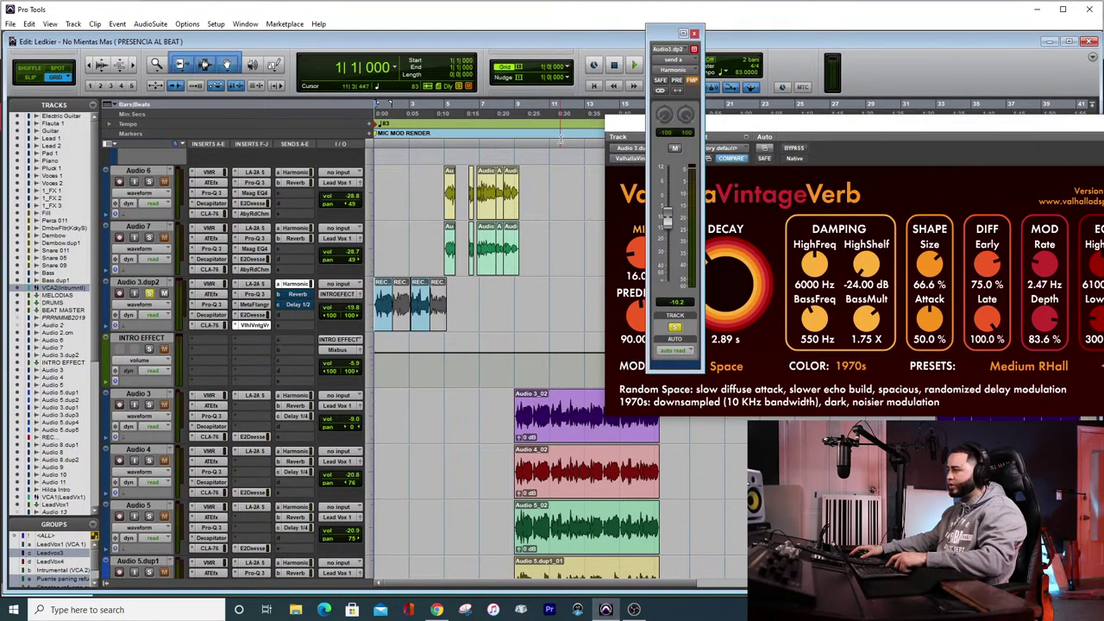
Play the intro vocals from bar 1 while muting and unmuting the Harmonic send on Audio 3.dup2
{"action": "key", "text": "space"}
{"action": "left_click", "coordinate": [676, 149]}
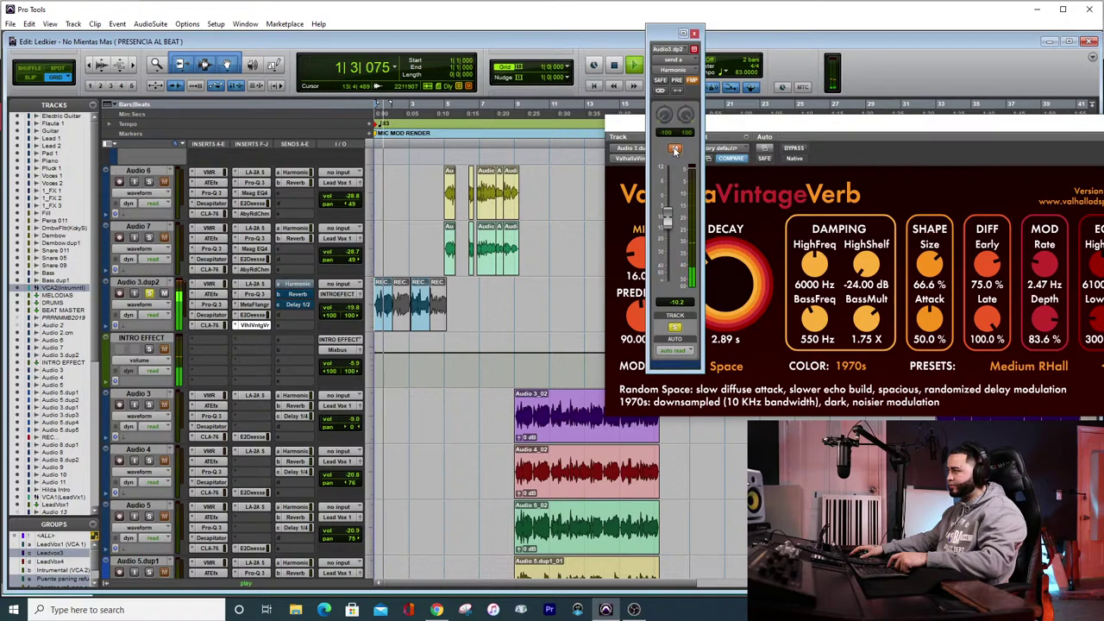
{"action": "key", "text": "space"}
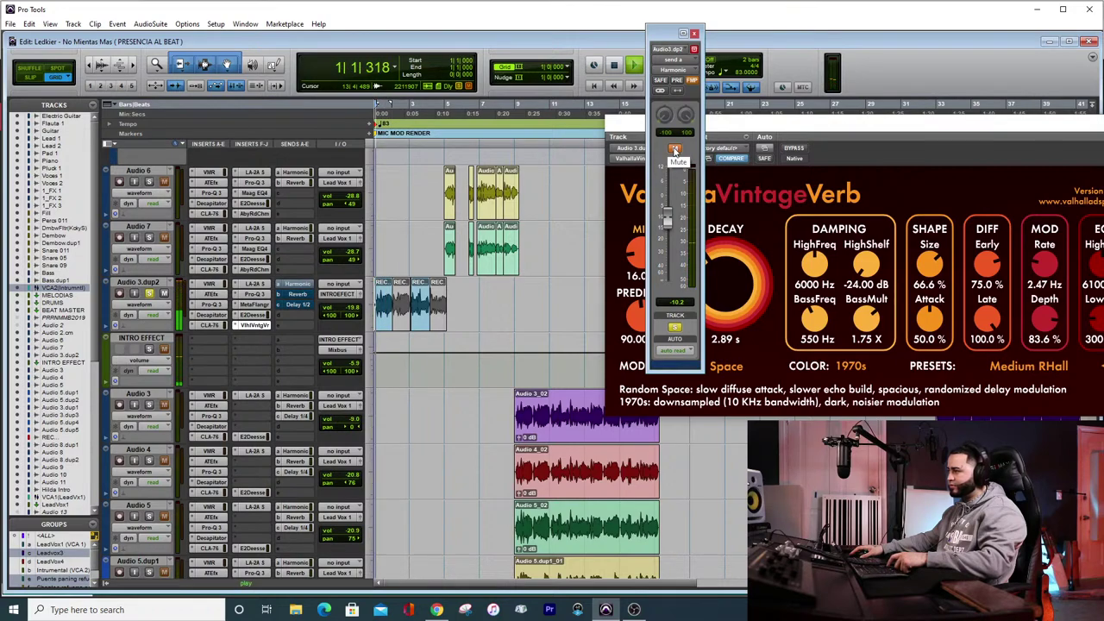
{"action": "left_click", "coordinate": [676, 149]}
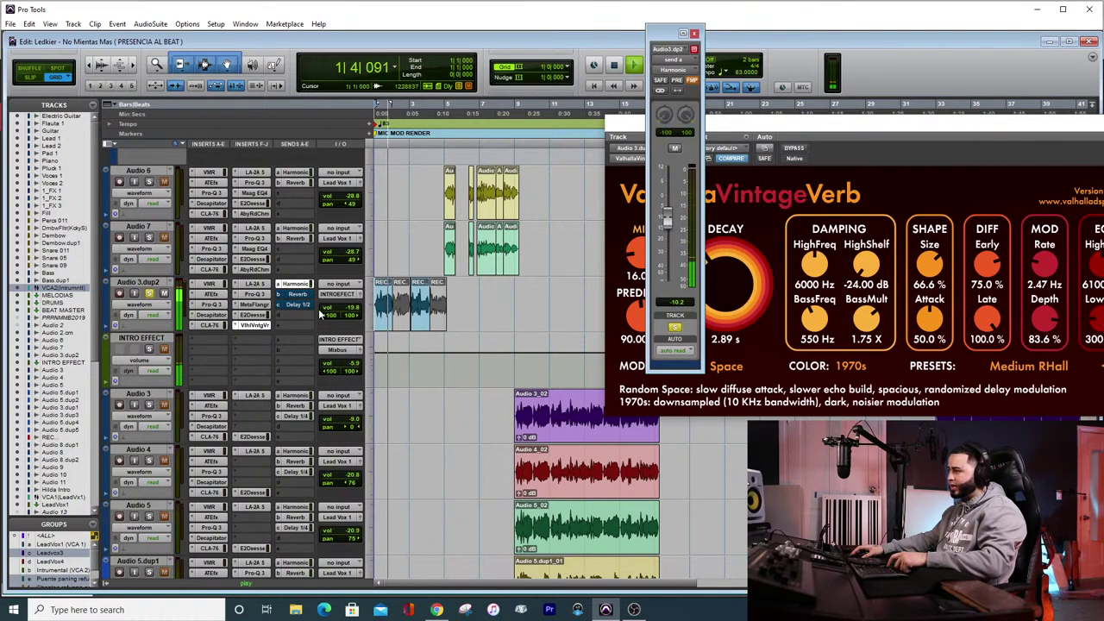
Mute the Harmonic send on Audio 3.dup2 again, play from bar 1 without it, and unmute the send
{"action": "right_click", "coordinate": [300, 285]}
{"action": "left_click", "coordinate": [314, 289]}
{"action": "key", "text": "space"}
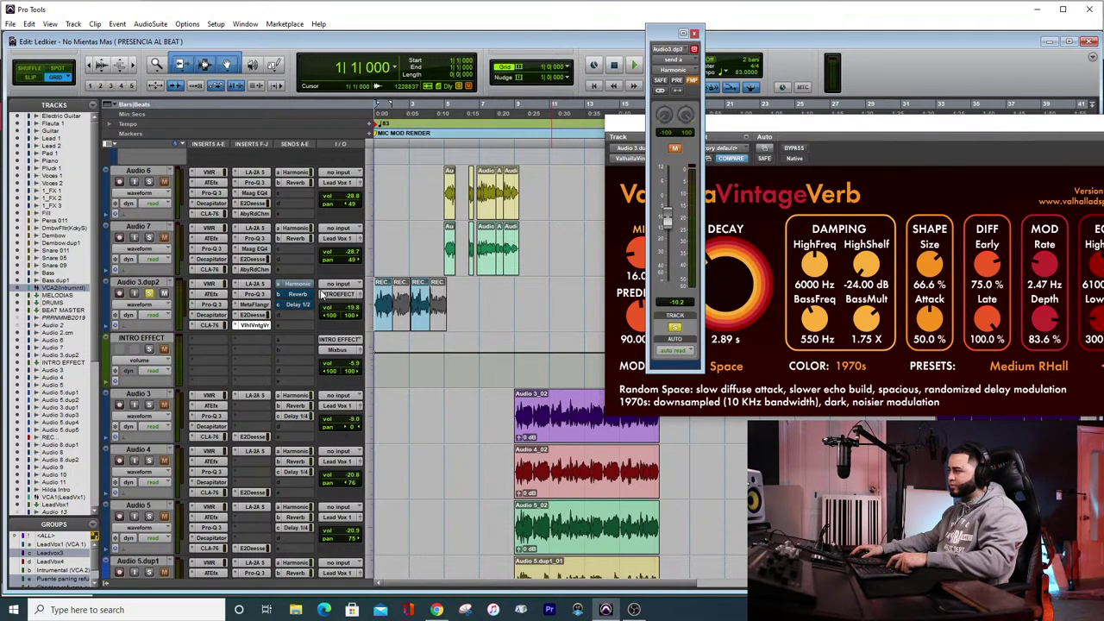
{"action": "key", "text": "space"}
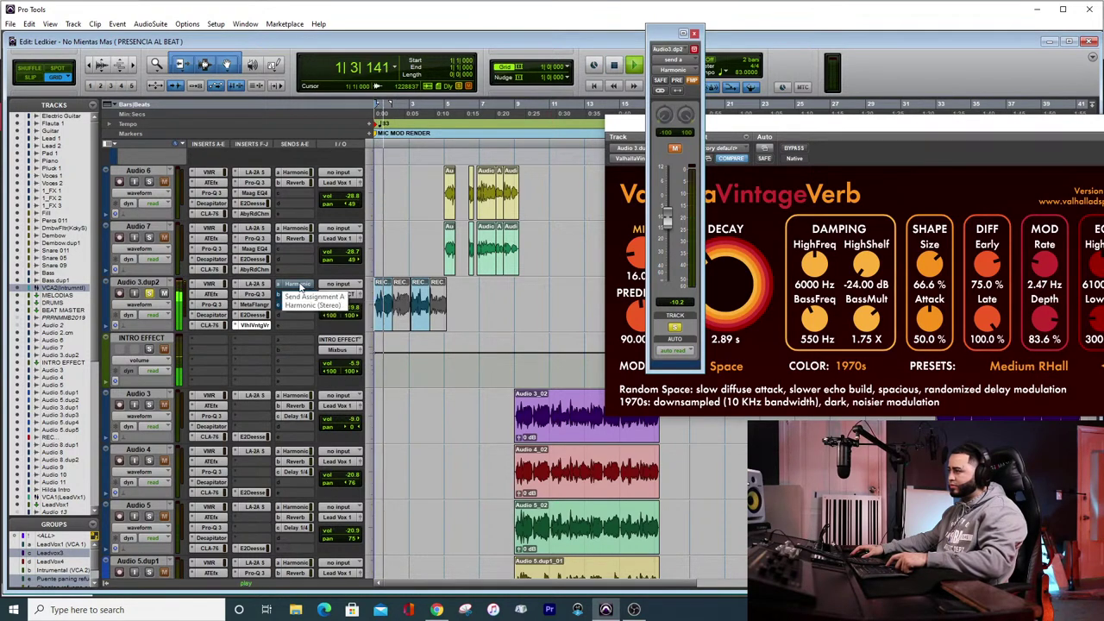
{"action": "key", "text": "space"}
{"action": "right_click", "coordinate": [298, 286]}
{"action": "left_click", "coordinate": [314, 289]}
Play the soloed intro vocals and raise the Harmonic send level on Audio 3.dup2 to +12.0 dB
{"action": "scroll", "coordinate": [265, 382], "scroll_direction": "down", "scroll_amount": 4}
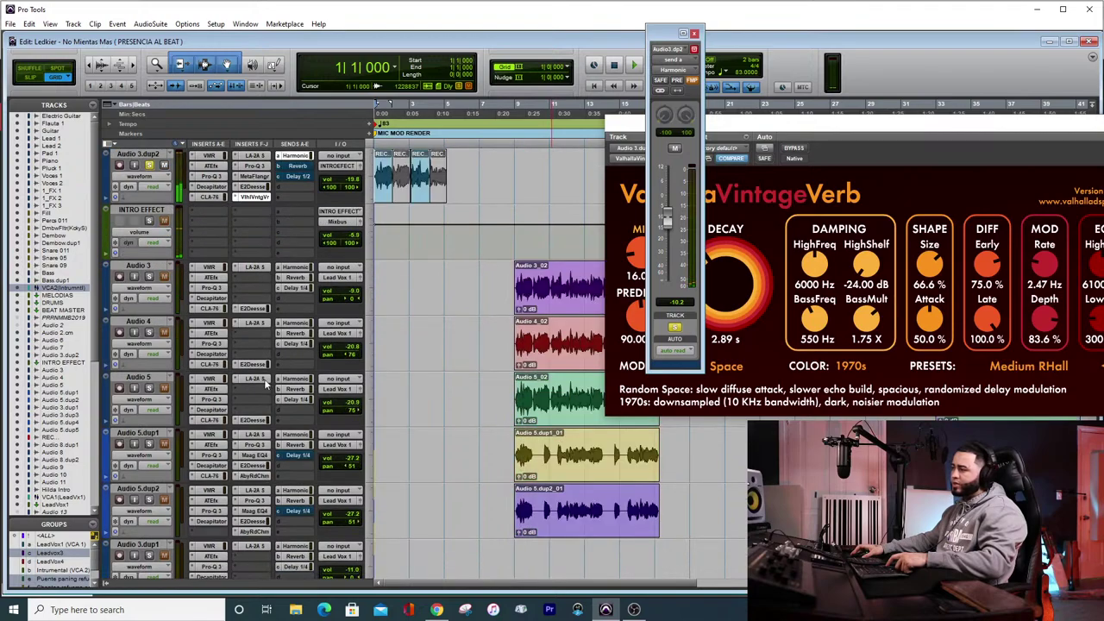
{"action": "scroll", "coordinate": [214, 440], "scroll_direction": "down", "scroll_amount": 5}
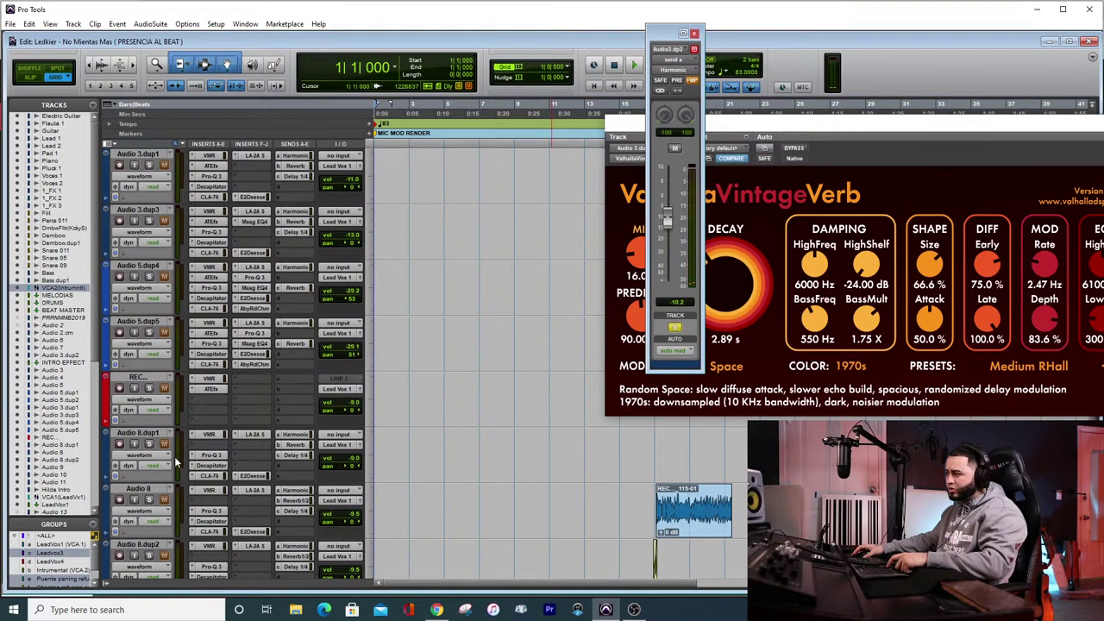
{"action": "scroll", "coordinate": [173, 466], "scroll_direction": "down", "scroll_amount": 8}
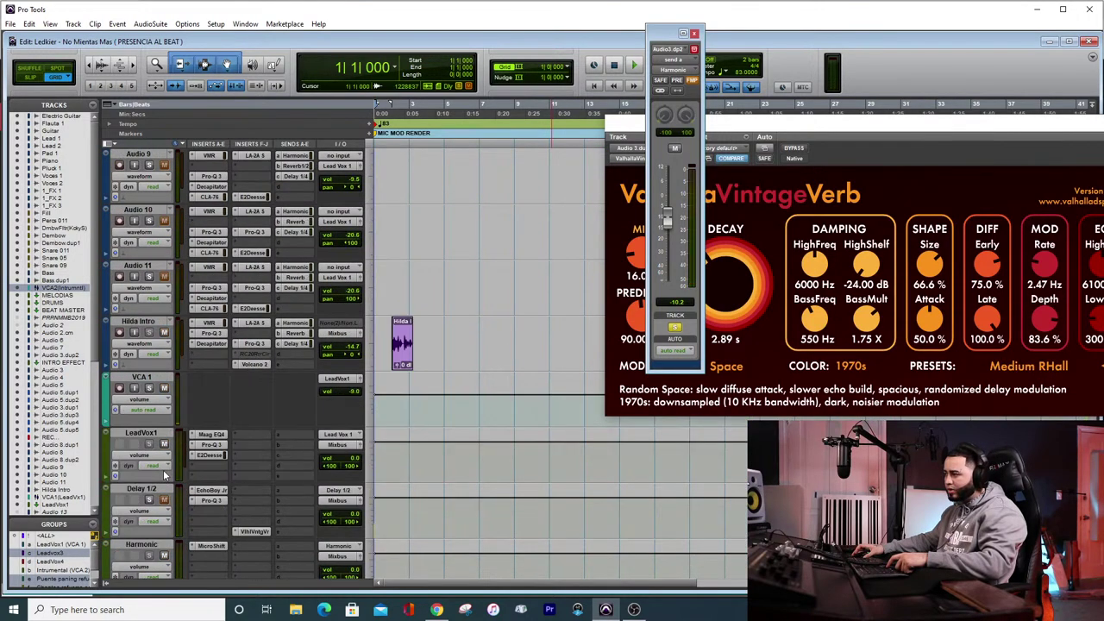
{"action": "scroll", "coordinate": [150, 467], "scroll_direction": "down", "scroll_amount": 2}
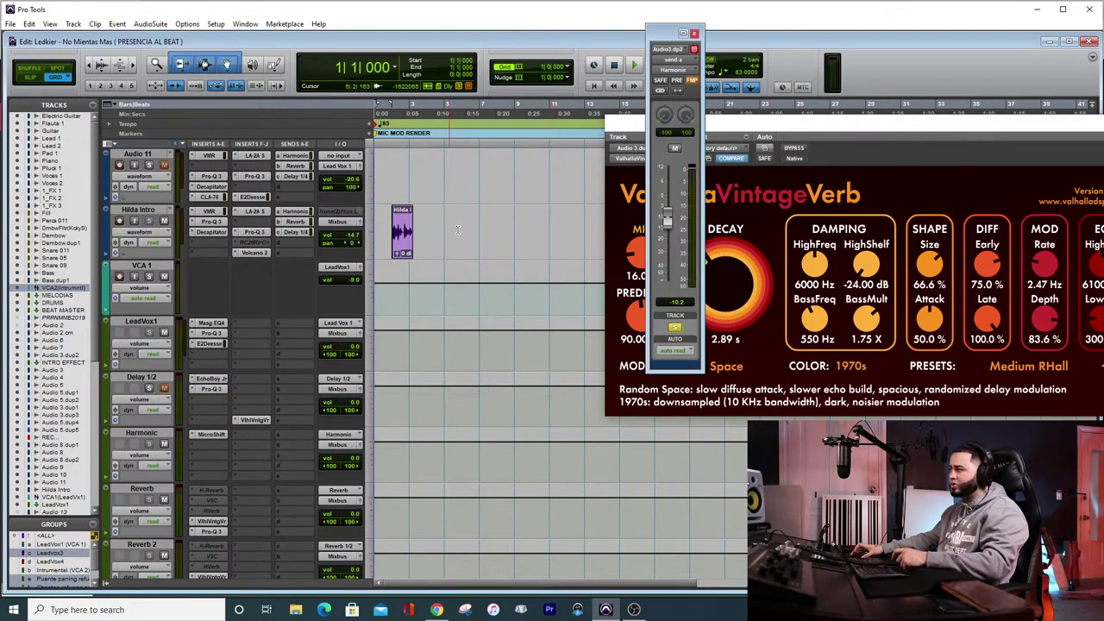
{"action": "scroll", "coordinate": [448, 259], "scroll_direction": "up", "scroll_amount": 10}
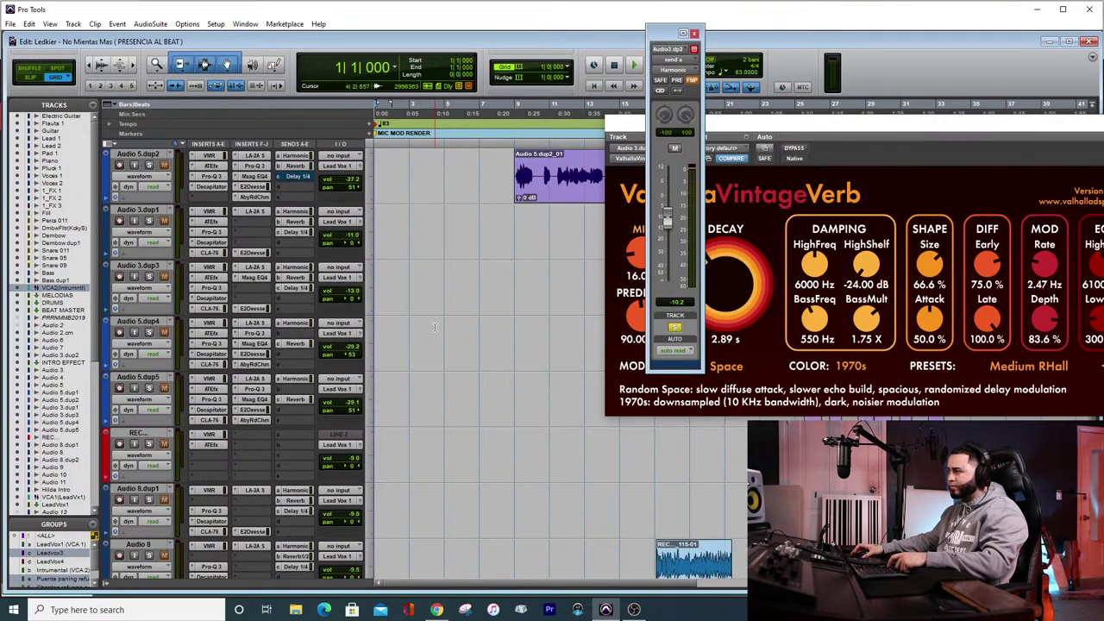
{"action": "scroll", "coordinate": [434, 328], "scroll_direction": "up", "scroll_amount": 7}
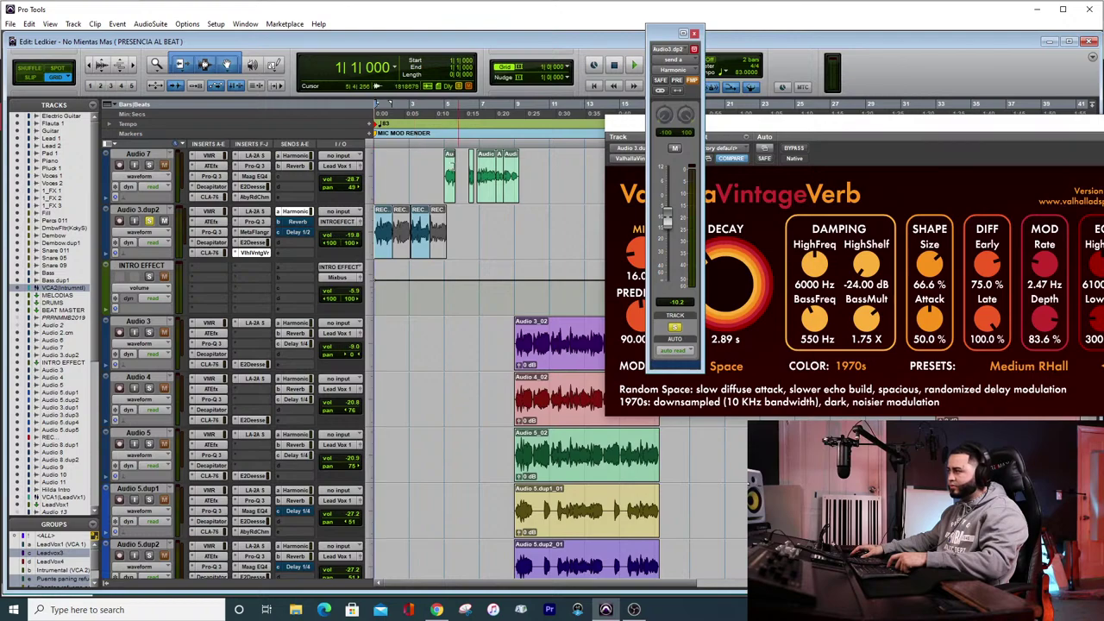
{"action": "key", "text": "space"}
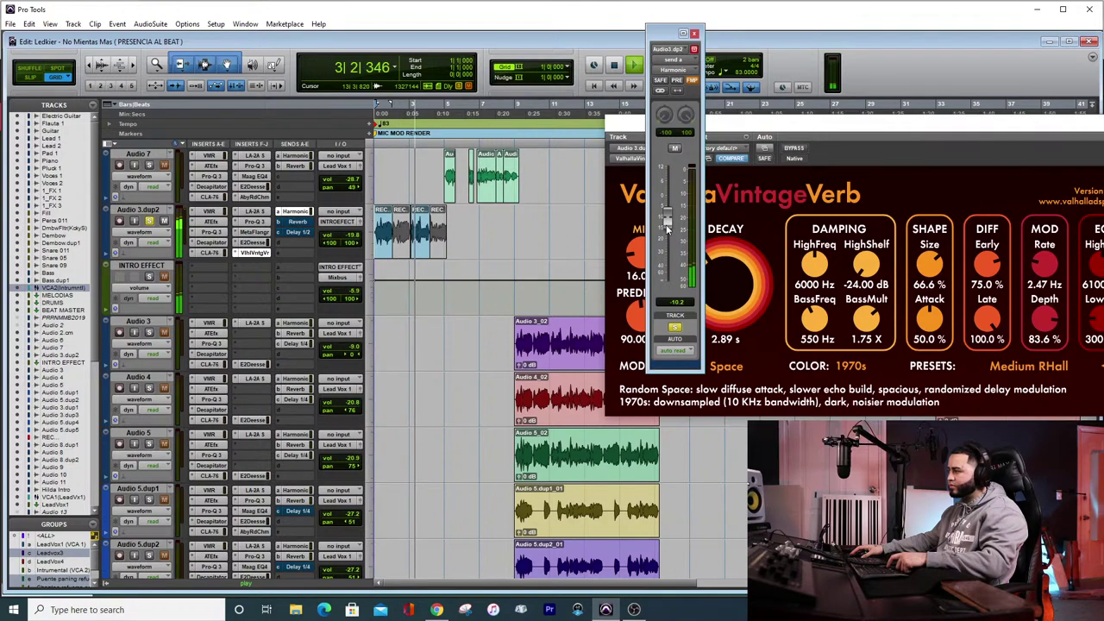
{"action": "left_click_drag", "start_coordinate": [666, 229], "coordinate": [669, 173]}
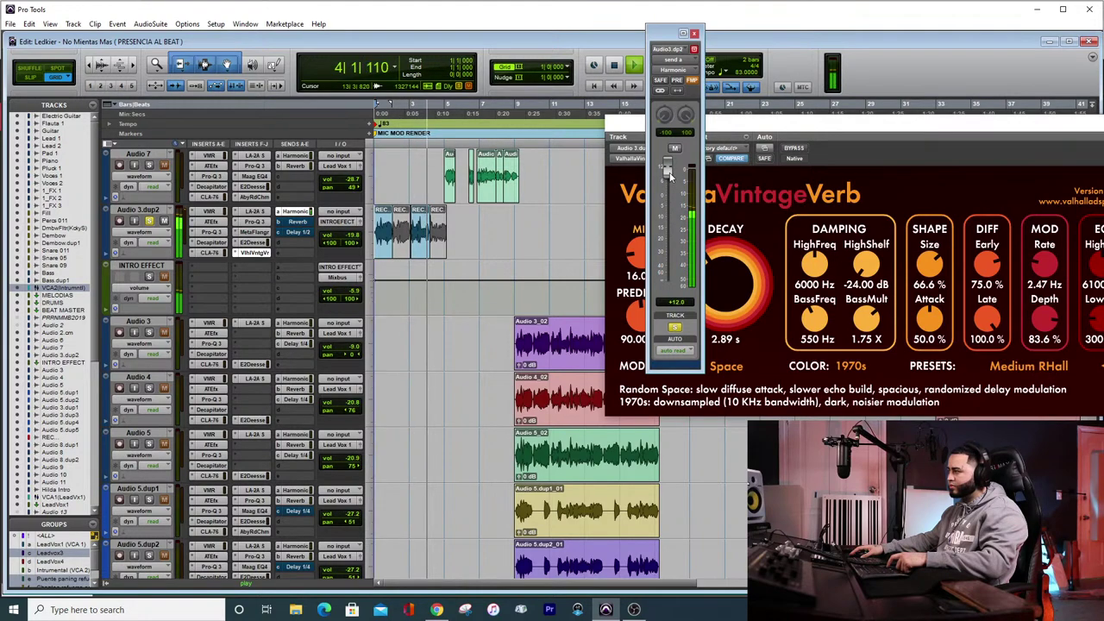
{"action": "key", "text": "space"}
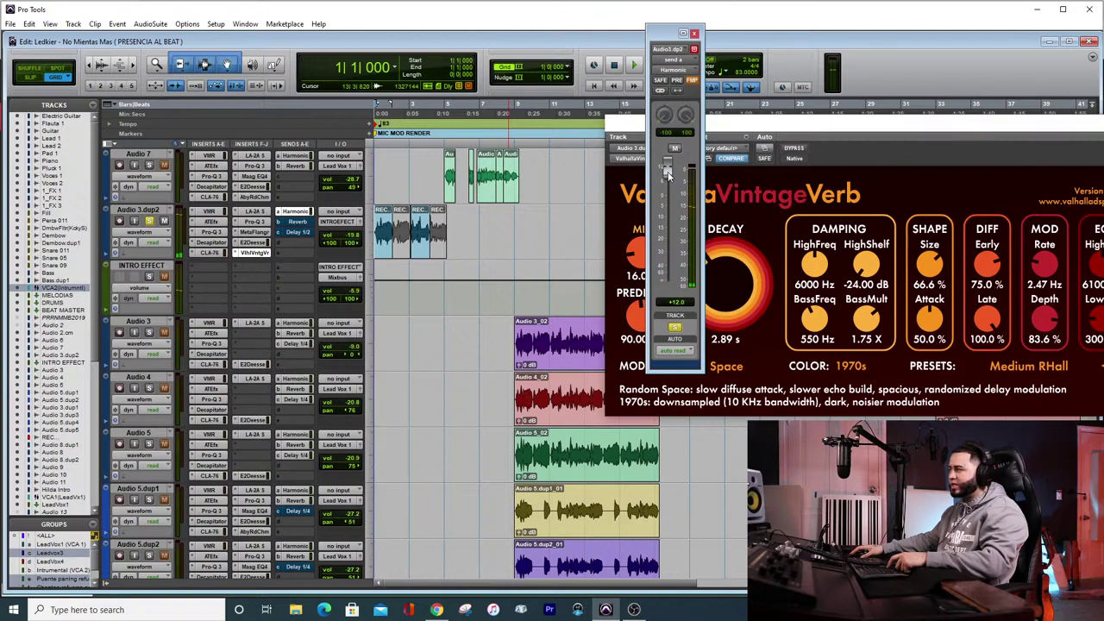
Bypass the Pro-Q 3 and MetaFlanger on Audio 3.dup2 and replay the intro from bar 1 to hear the Harmonic send
{"action": "key", "text": "space"}
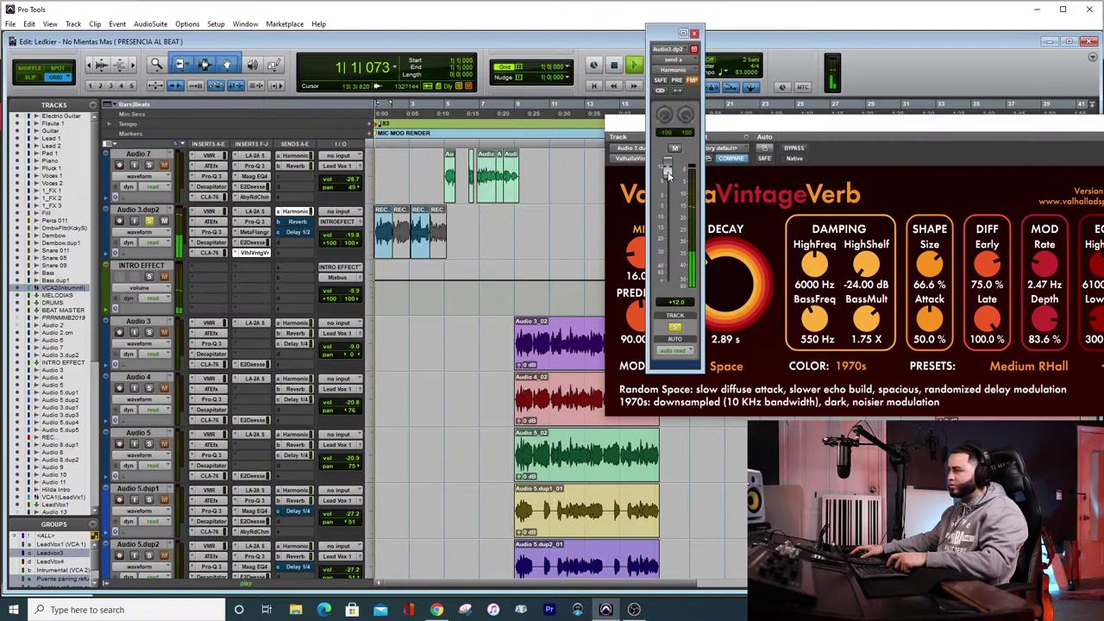
{"action": "right_click", "coordinate": [256, 224]}
{"action": "left_click", "coordinate": [268, 225]}
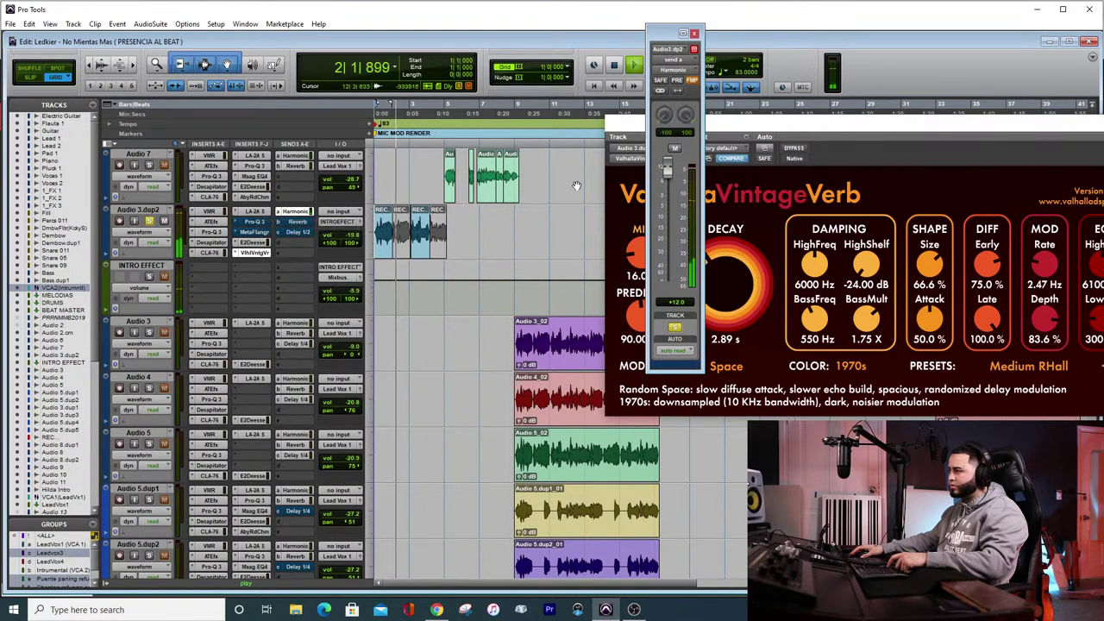
{"action": "key", "text": "space"}
{"action": "key", "text": "space"}
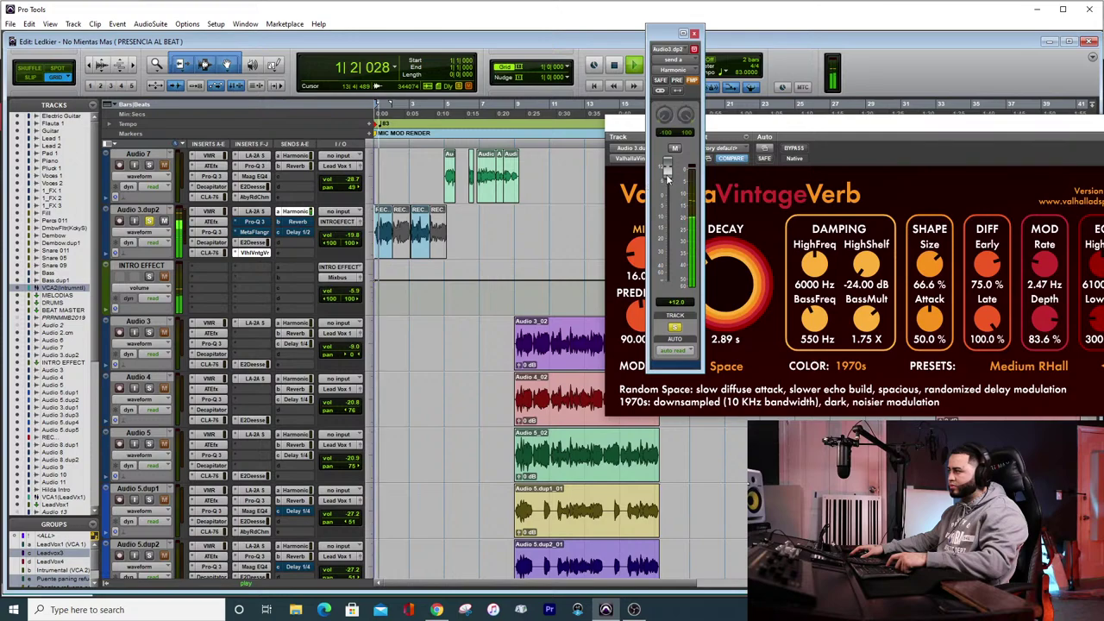
Lower the Harmonic send level on Audio 3.dup2 to -14.5 dB and replay the intro from bar 1 while viewing the Harmonic return track
{"action": "left_click_drag", "start_coordinate": [666, 172], "coordinate": [677, 234]}
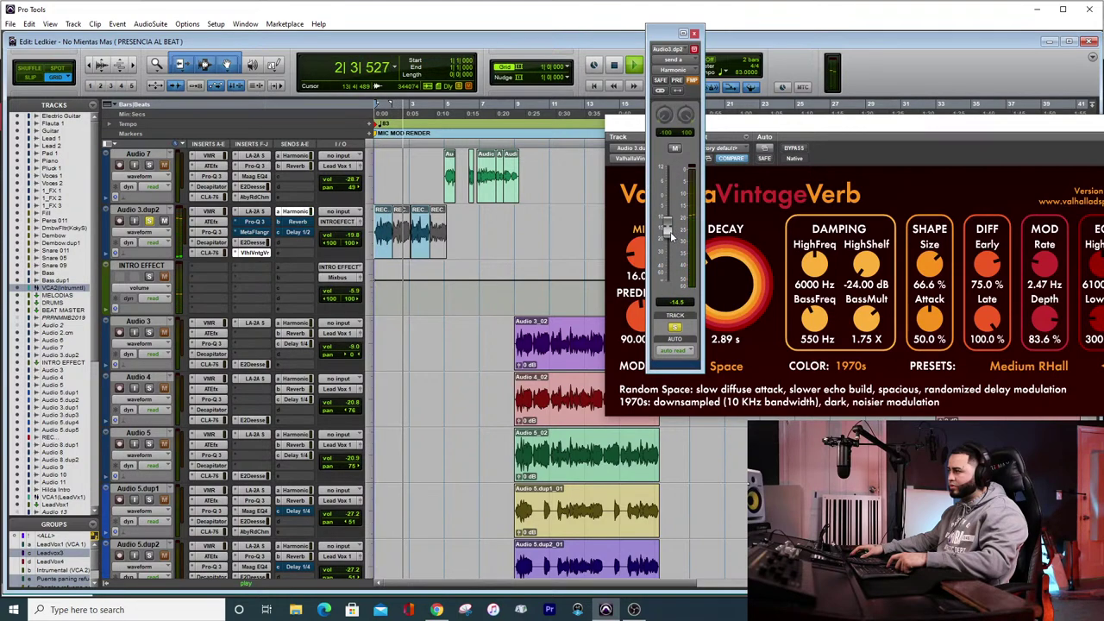
{"action": "key", "text": "space"}
{"action": "key", "text": "space"}
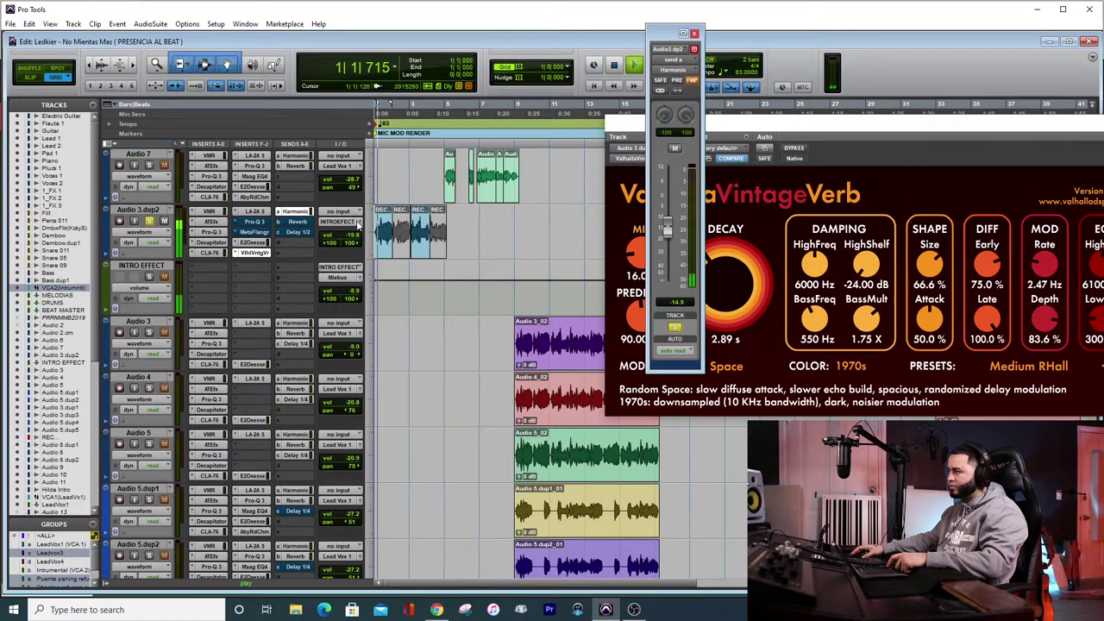
{"action": "scroll", "coordinate": [302, 418], "scroll_direction": "down", "scroll_amount": 4}
{"action": "scroll", "coordinate": [303, 411], "scroll_direction": "down", "scroll_amount": 10}
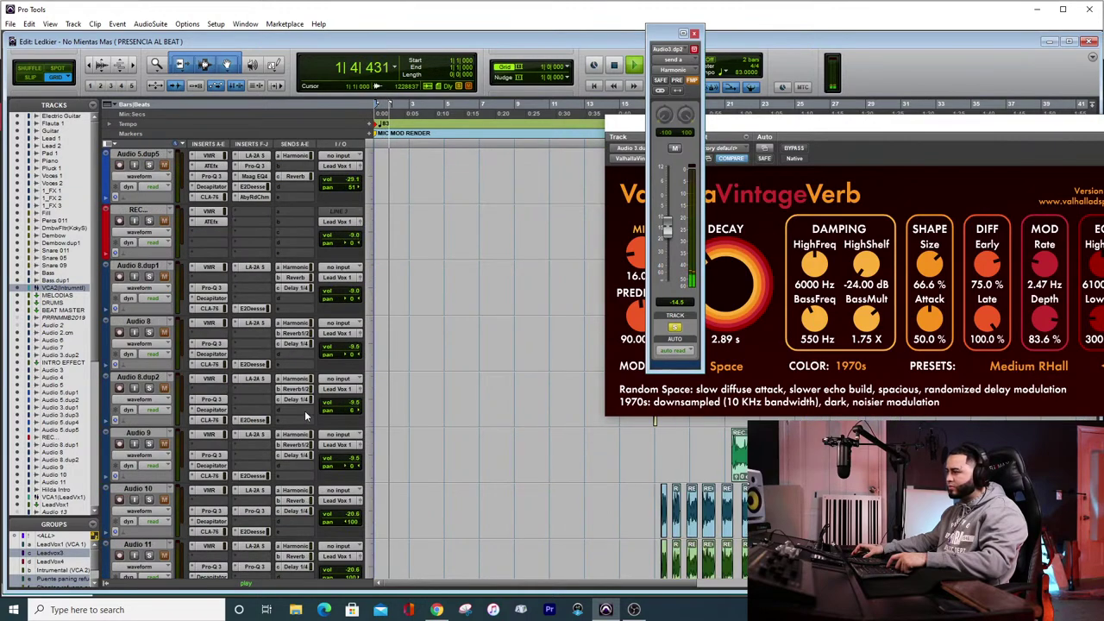
{"action": "scroll", "coordinate": [304, 414], "scroll_direction": "down", "scroll_amount": 1}
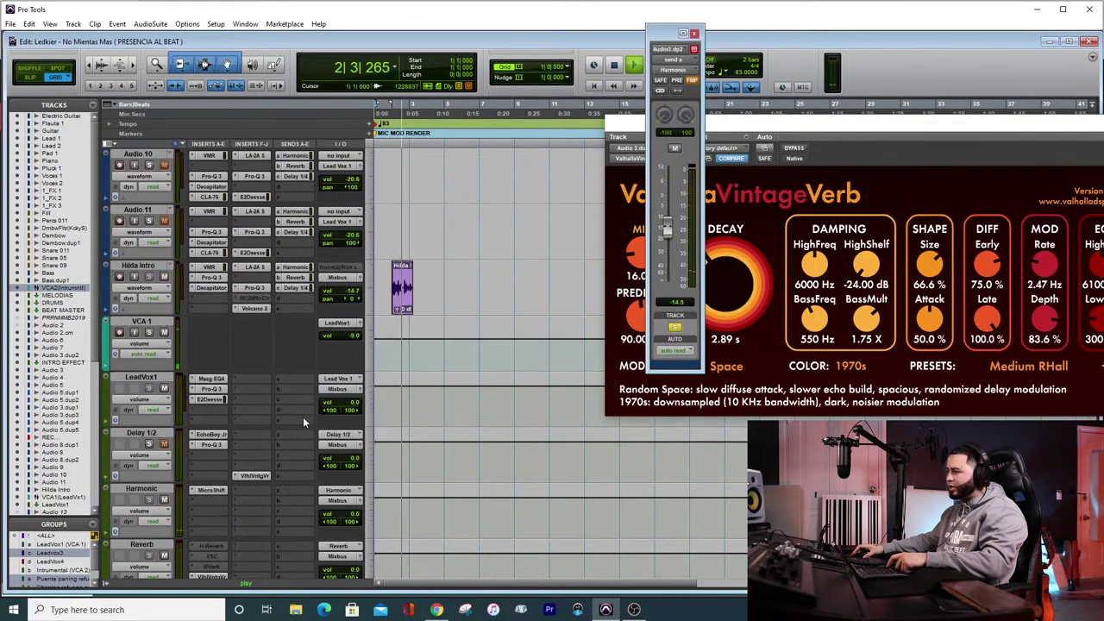
{"action": "key", "text": "space"}
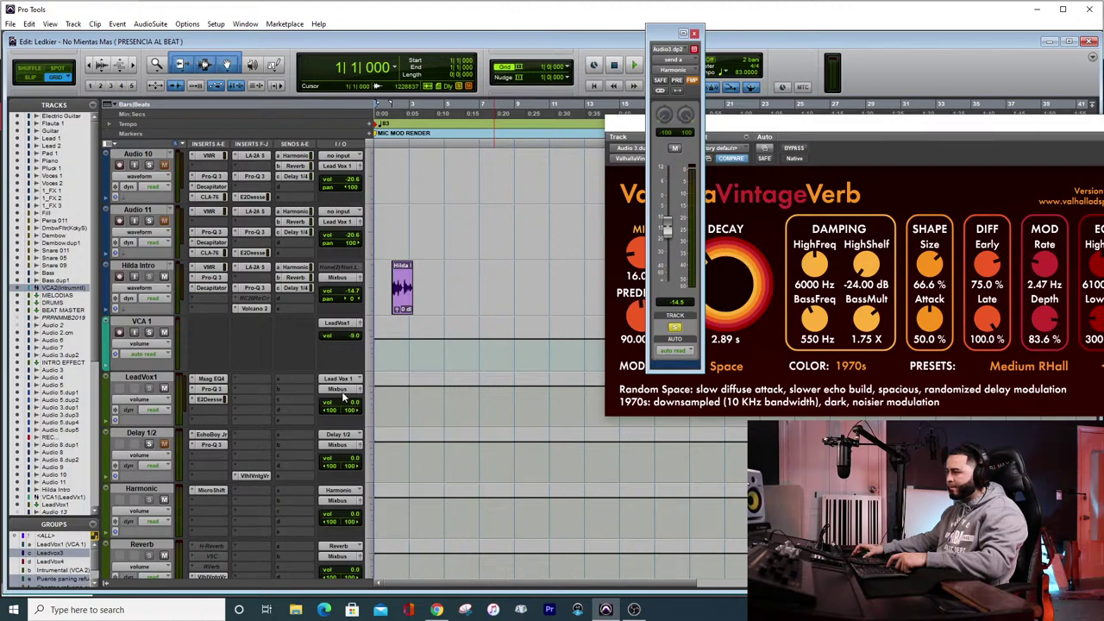
Replay the intro, settle the Harmonic send level on Audio 3.dup2 at -12.6 dB, and close the send window
{"action": "key", "text": "space"}
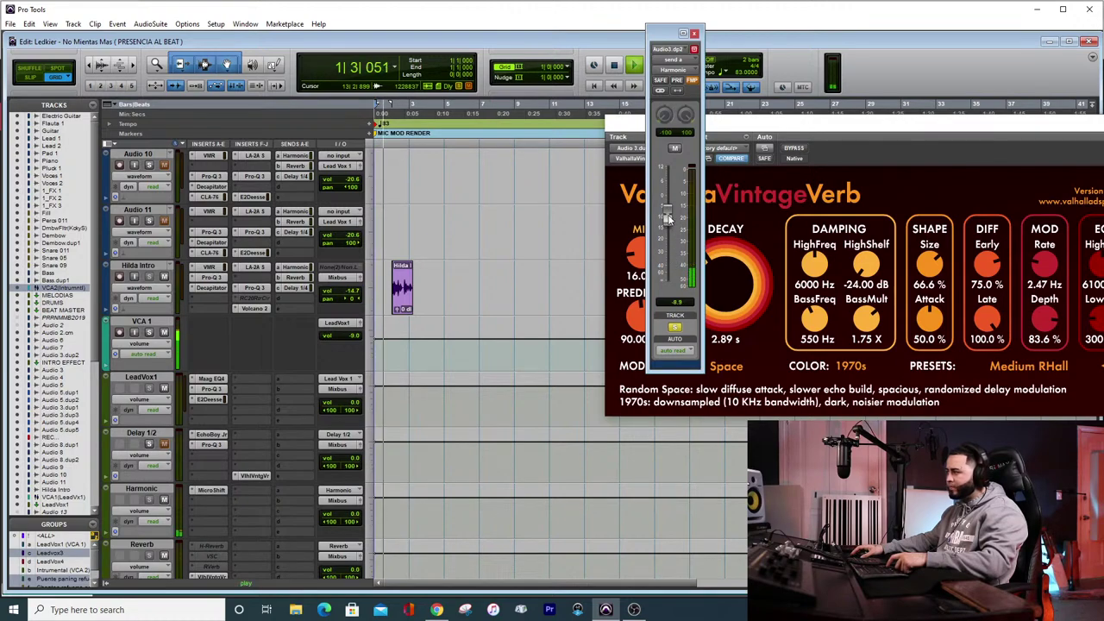
{"action": "key", "text": "space"}
{"action": "scroll", "coordinate": [519, 148], "scroll_direction": "up", "scroll_amount": 1}
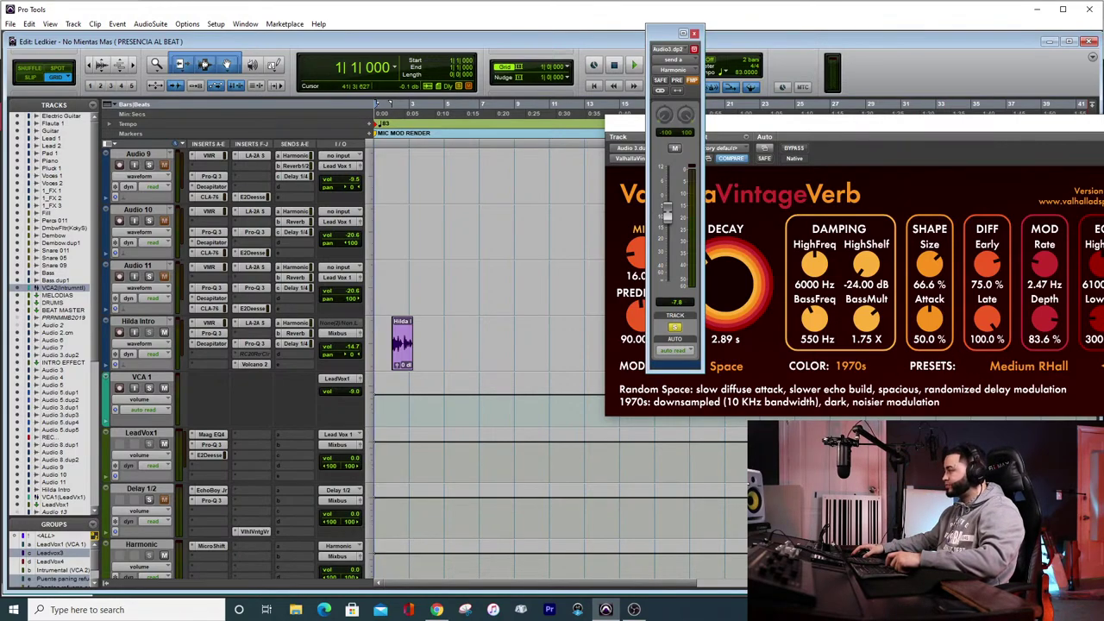
{"action": "scroll", "coordinate": [500, 362], "scroll_direction": "up", "scroll_amount": 12}
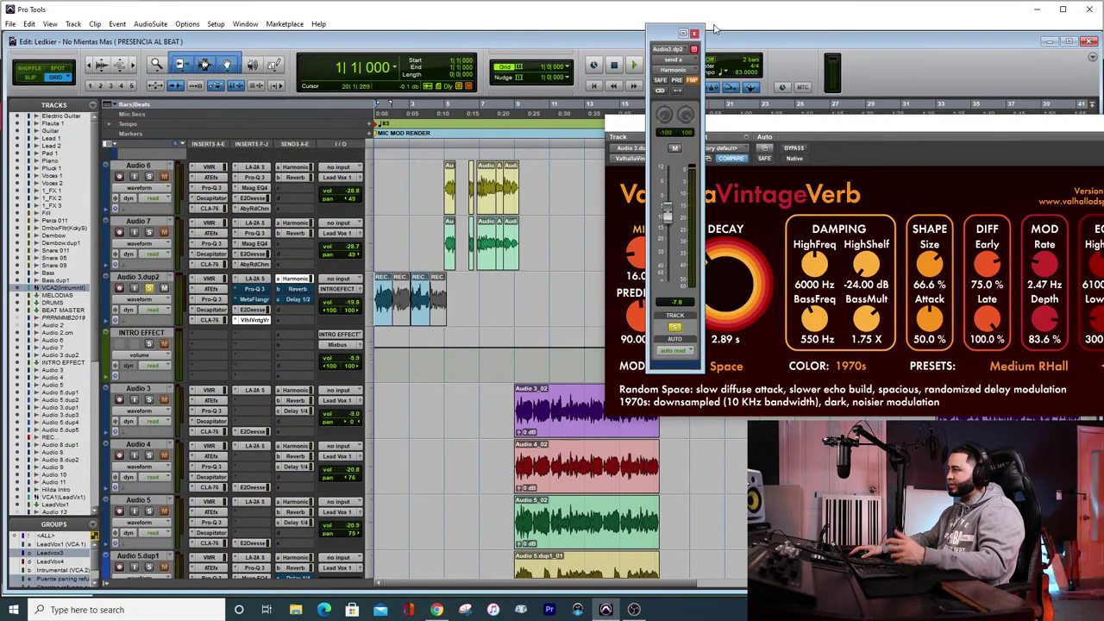
{"action": "left_click_drag", "start_coordinate": [669, 34], "coordinate": [481, 22]}
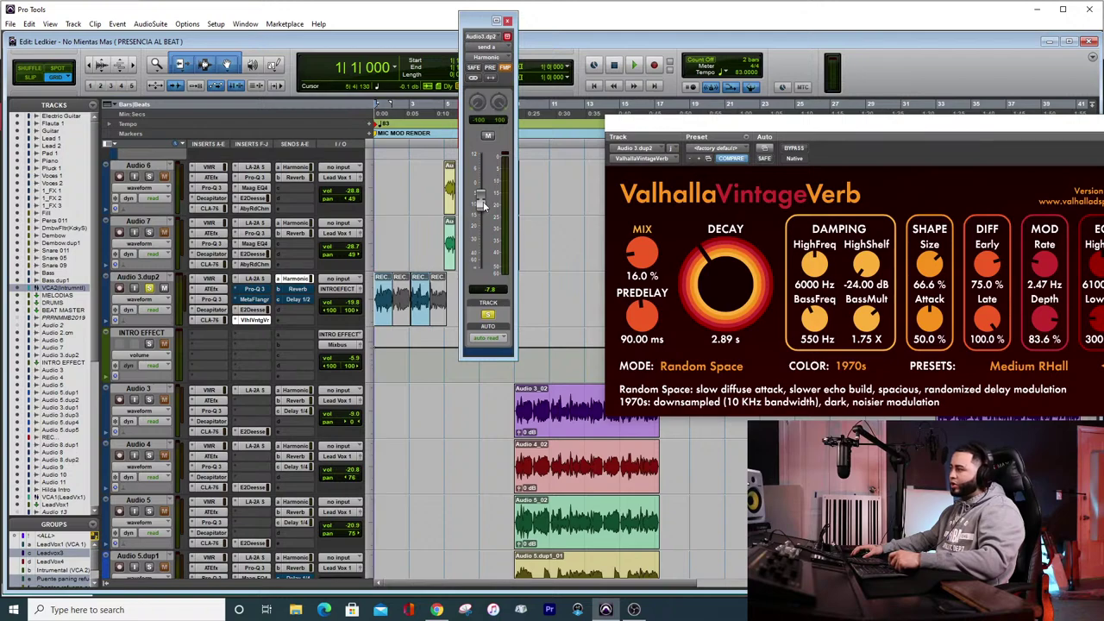
{"action": "left_click_drag", "start_coordinate": [480, 210], "coordinate": [501, 209]}
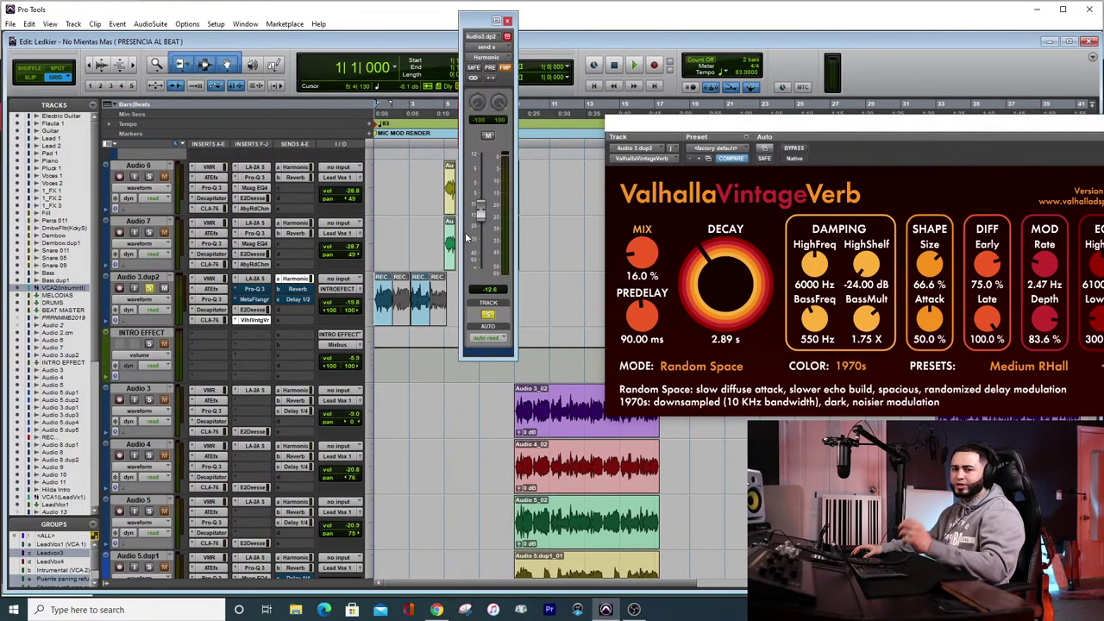
{"action": "left_click", "coordinate": [507, 21]}
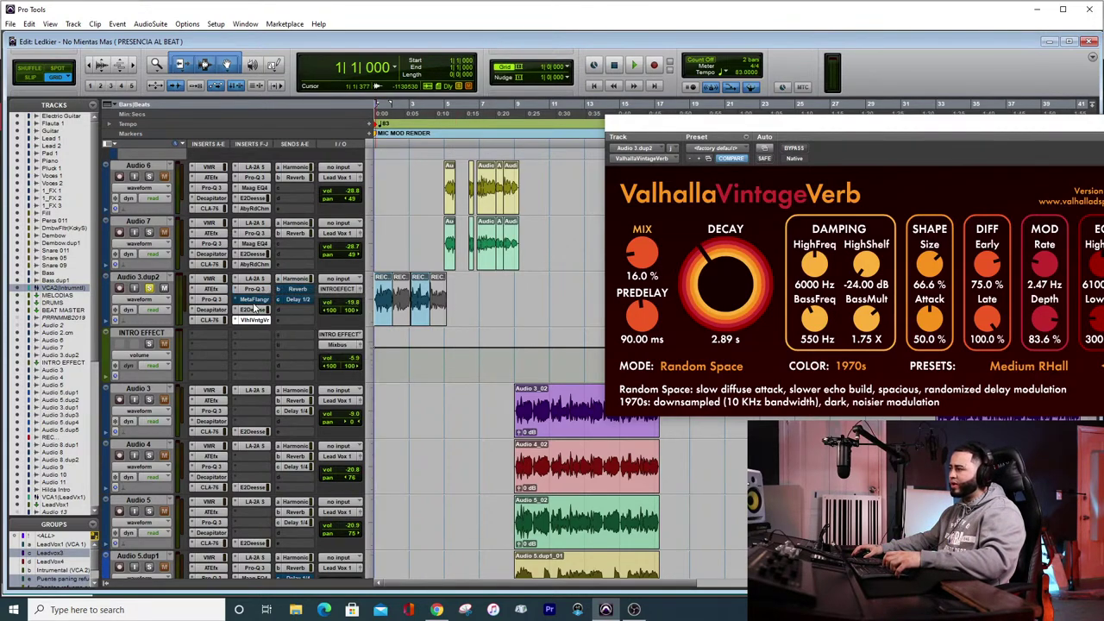
Reactivate Pro-Q 3, MetaFlanger and the Reverb and Delay 1/2 sends on Audio 3.dup2, and close the ValhallaVintageVerb window
{"action": "right_click", "coordinate": [302, 291]}
{"action": "left_click", "coordinate": [312, 292]}
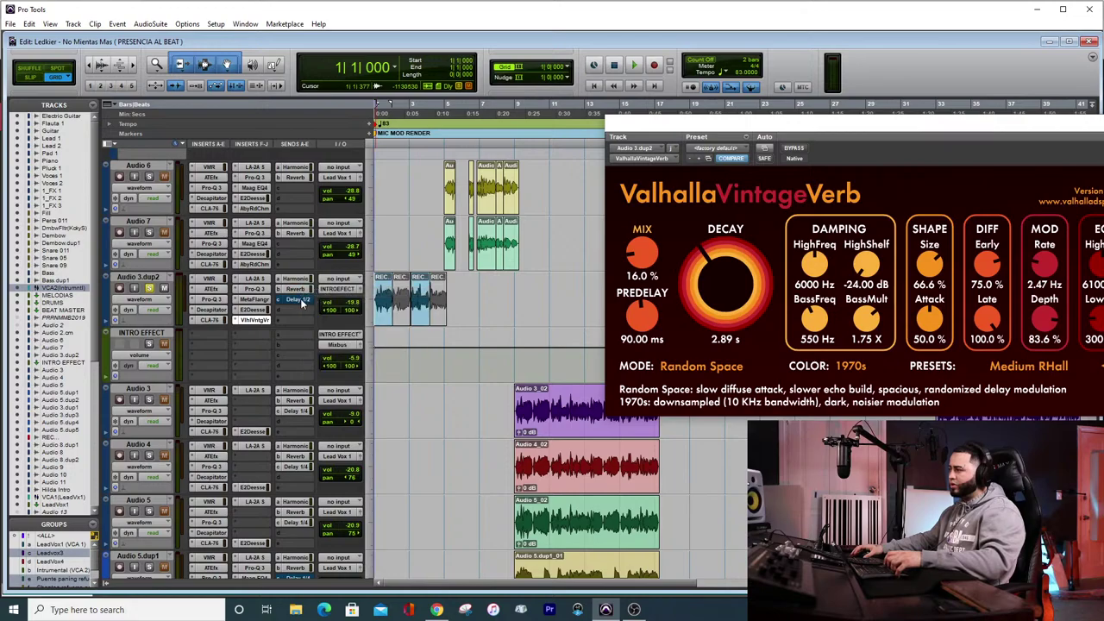
{"action": "right_click", "coordinate": [301, 299]}
{"action": "left_click", "coordinate": [311, 303]}
{"action": "left_click_drag", "start_coordinate": [949, 125], "coordinate": [646, 106]}
{"action": "left_click", "coordinate": [832, 105]}
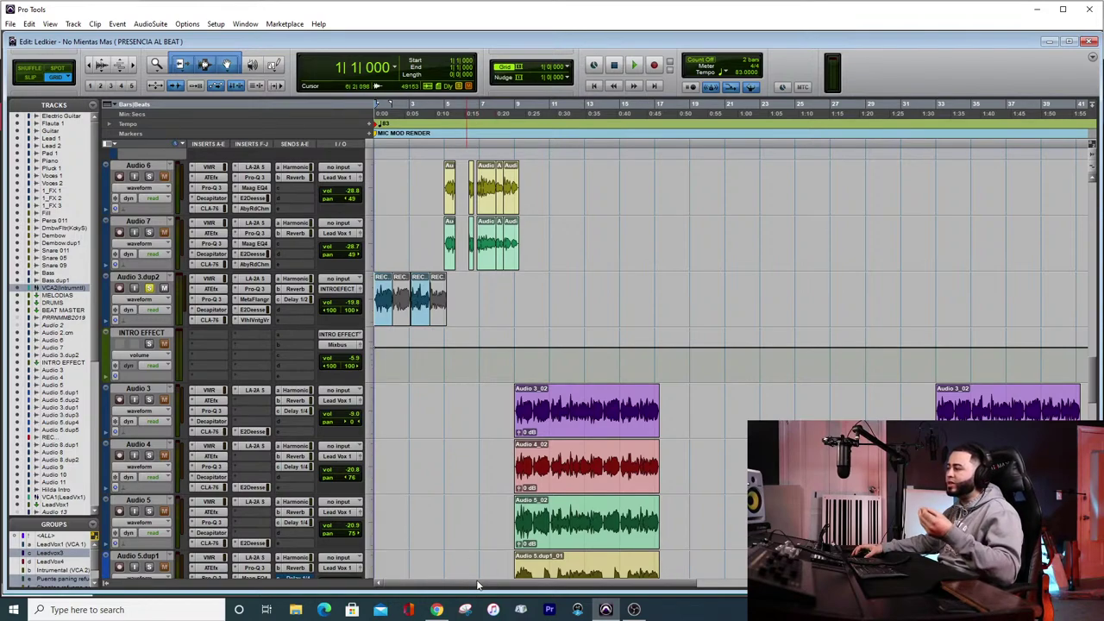
Unsolo Audio 3.dup2 and play the vocals from bar 5 into the Audio 3 entrance
{"action": "mouse_move", "coordinate": [477, 585]}
{"action": "left_mouse_down"}
{"action": "mouse_move", "coordinate": [491, 584]}
{"action": "mouse_move", "coordinate": [461, 582]}
{"action": "left_mouse_up"}
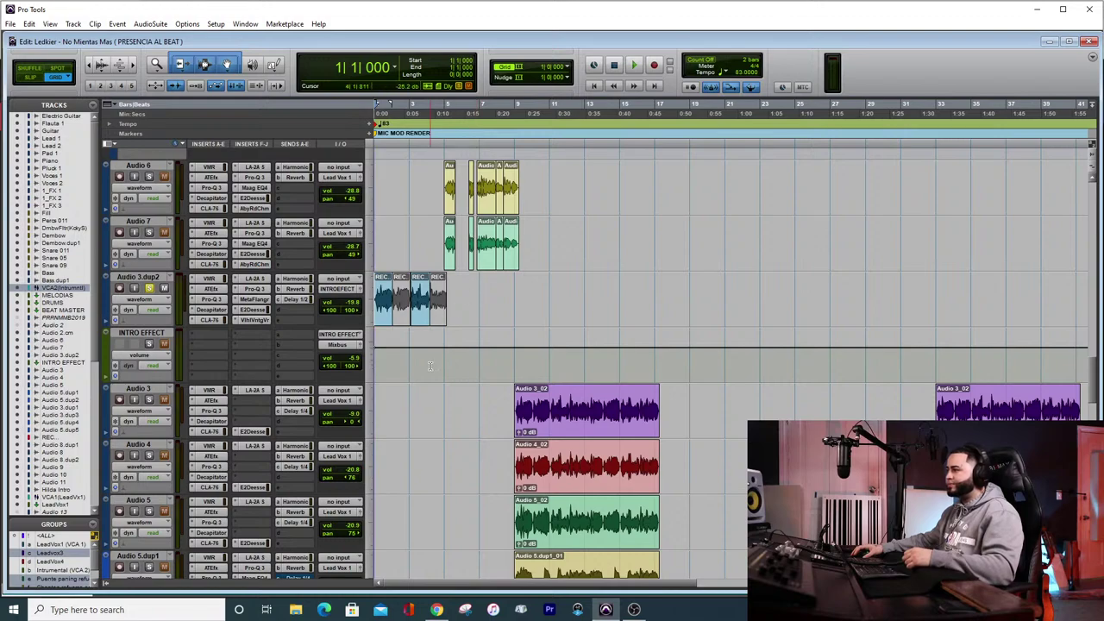
{"action": "left_click", "coordinate": [406, 121]}
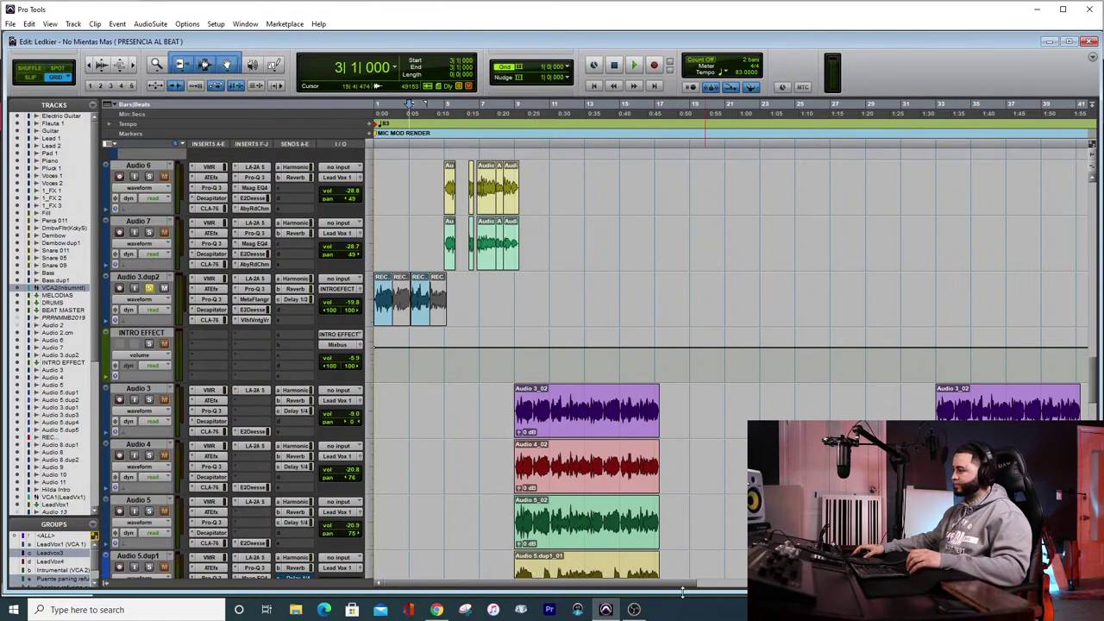
{"action": "left_click_drag", "start_coordinate": [642, 585], "coordinate": [620, 577]}
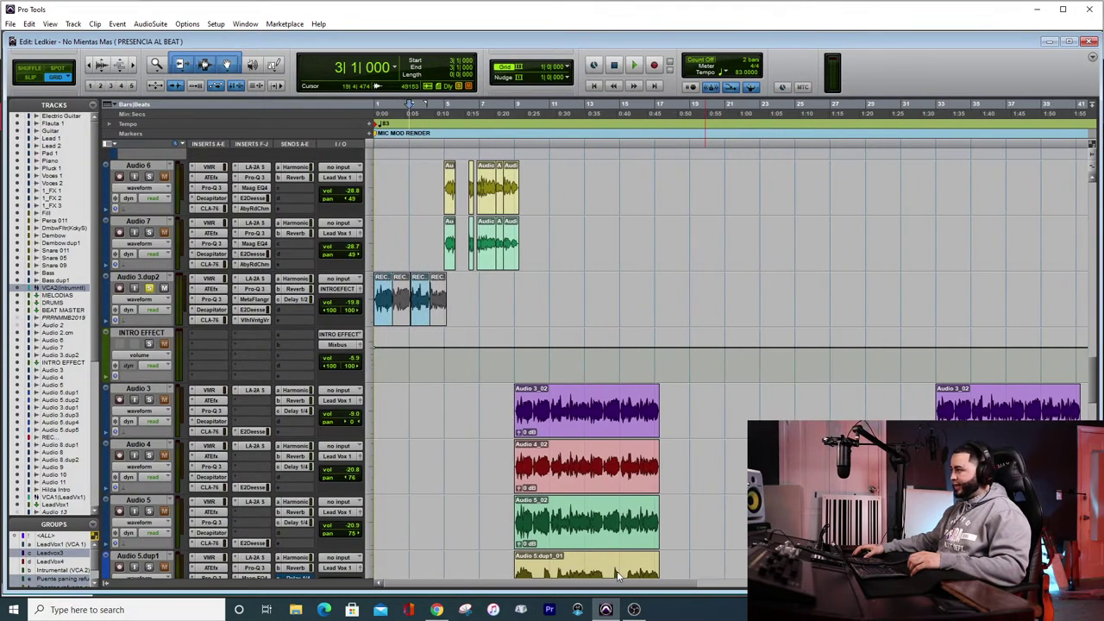
{"action": "left_click", "coordinate": [443, 118]}
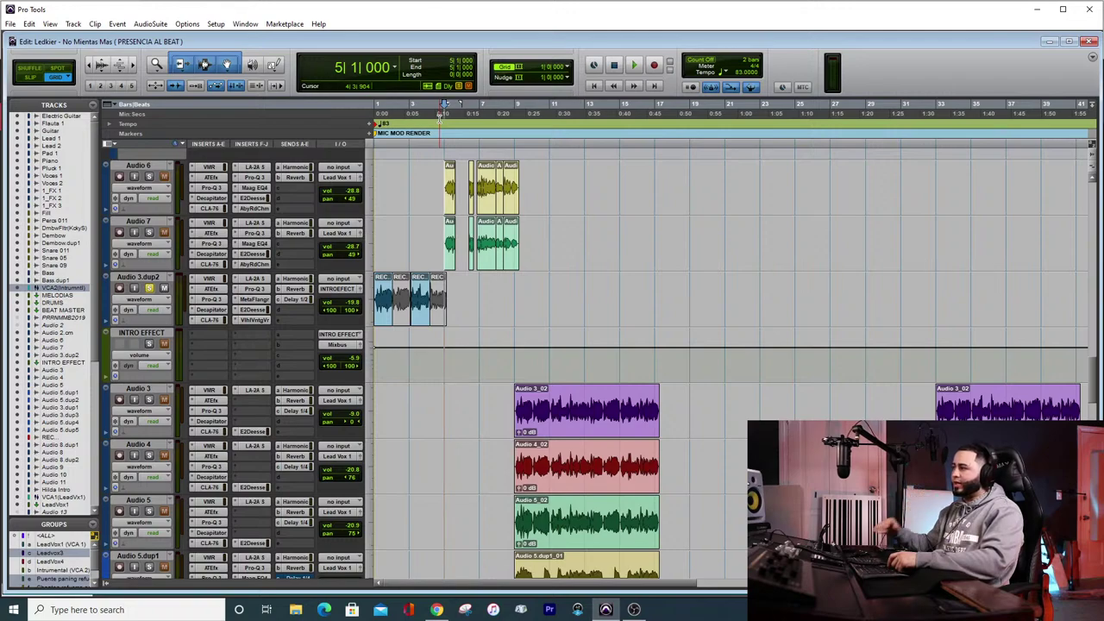
{"action": "key", "text": "space"}
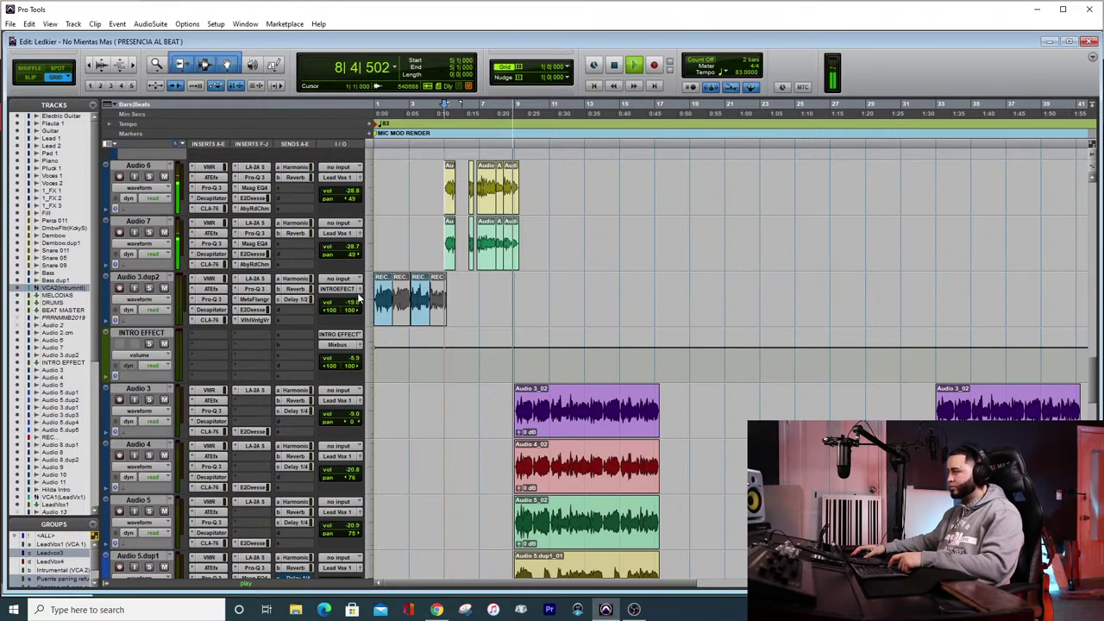
{"action": "key", "text": "space"}
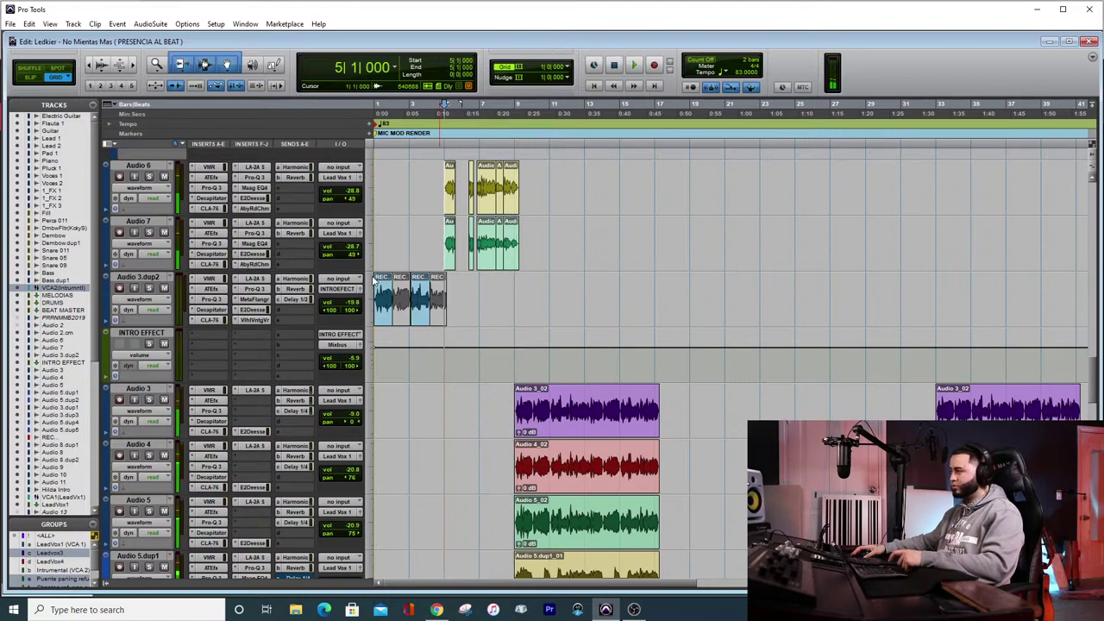
Highlight the vocal clips on Audio 6 and Audio 7 from bar 5 onward to point them out
{"action": "left_click", "coordinate": [449, 207]}
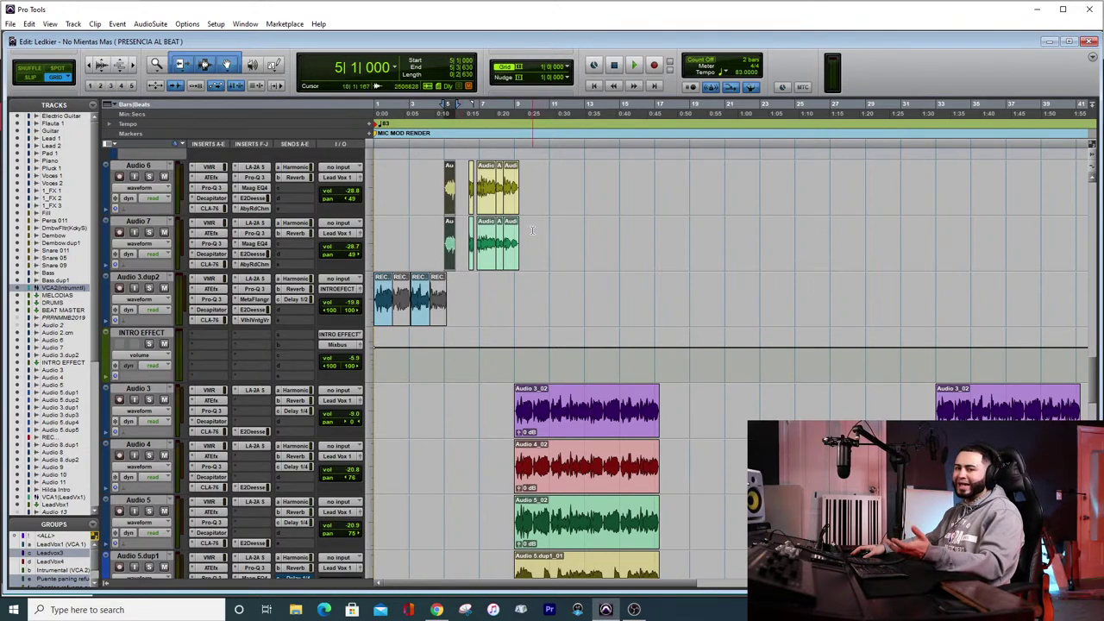
{"action": "left_click", "coordinate": [440, 183]}
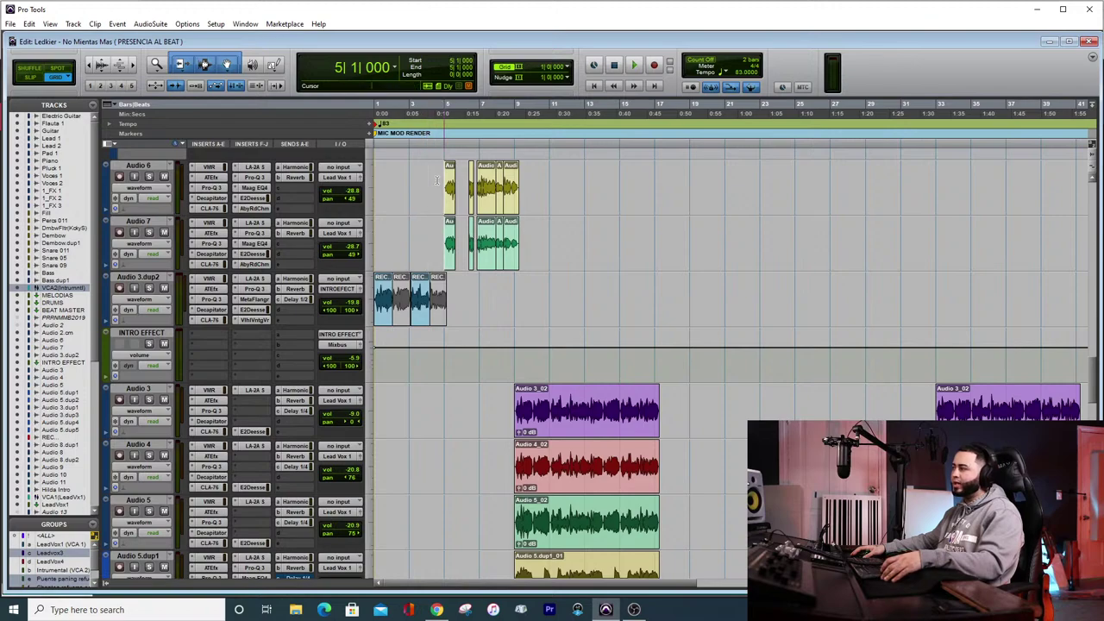
{"action": "left_click_drag", "start_coordinate": [439, 182], "coordinate": [532, 186]}
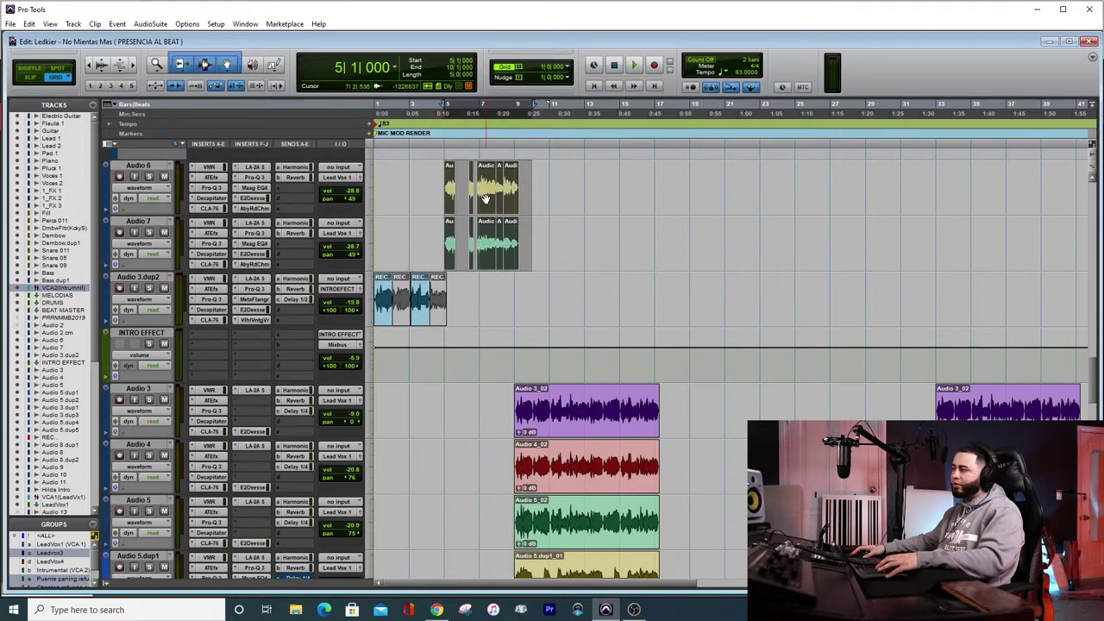
{"action": "left_click", "coordinate": [521, 181]}
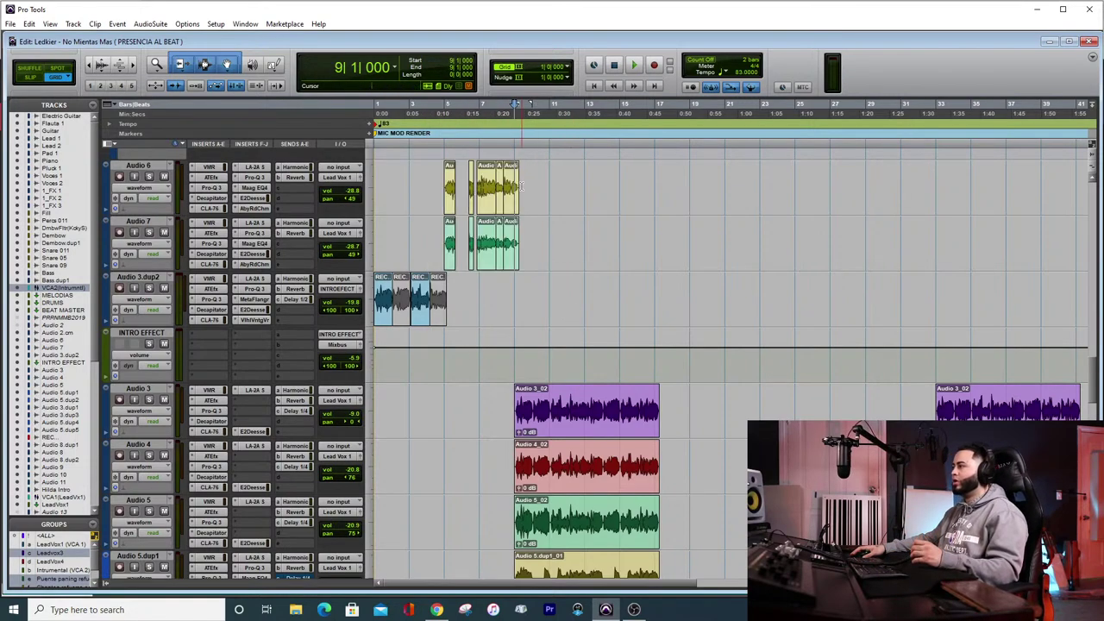
{"action": "left_click_drag", "start_coordinate": [526, 177], "coordinate": [438, 173]}
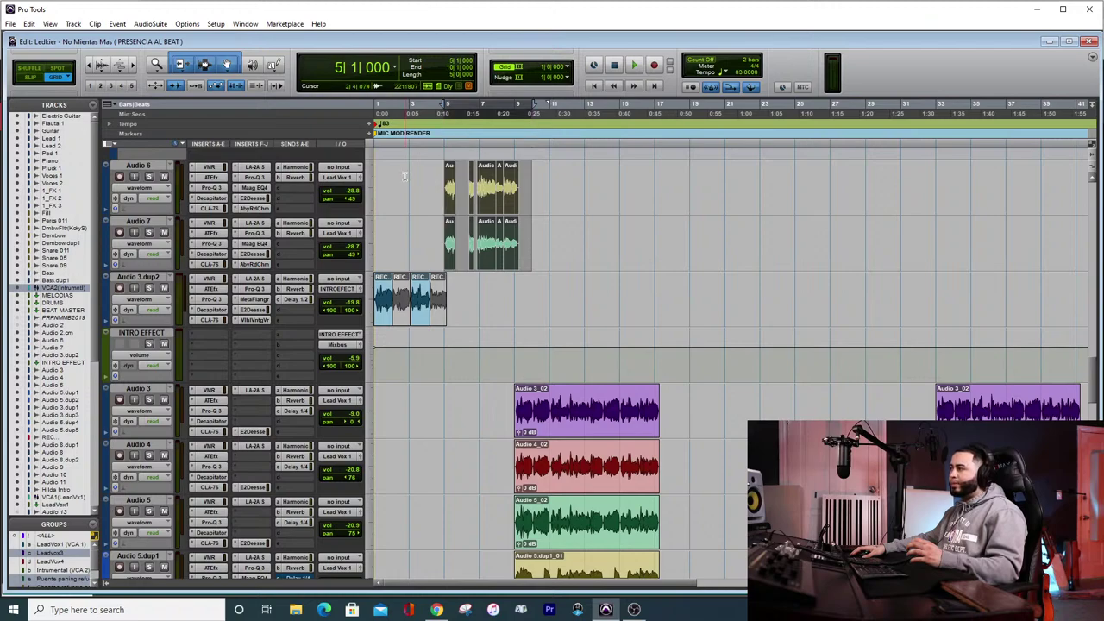
{"action": "left_click", "coordinate": [399, 176]}
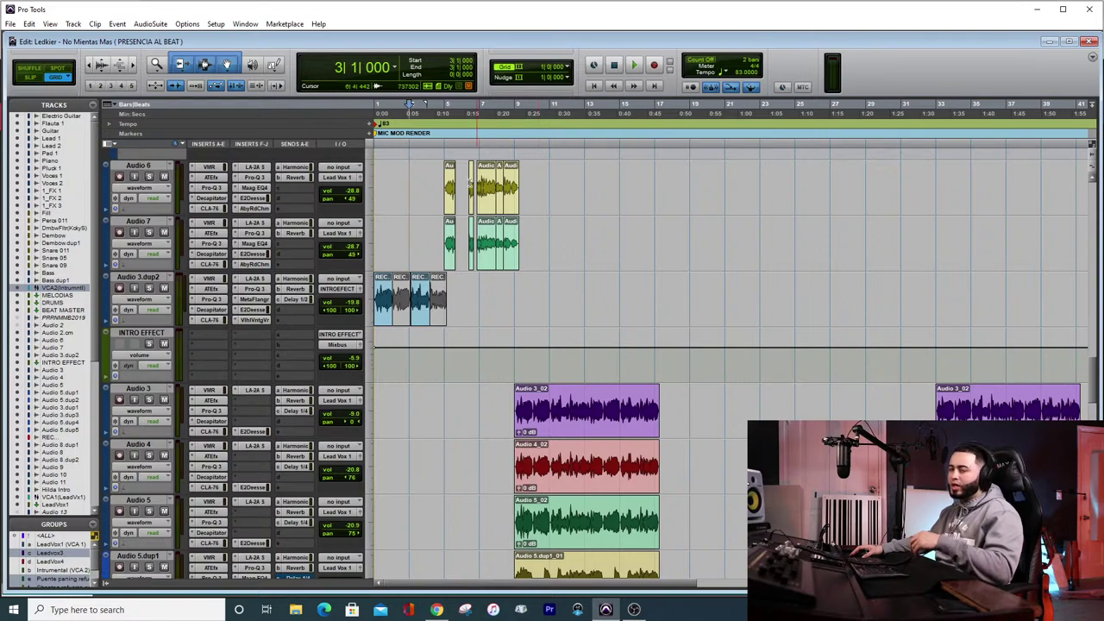
{"action": "left_click_drag", "start_coordinate": [428, 255], "coordinate": [552, 267]}
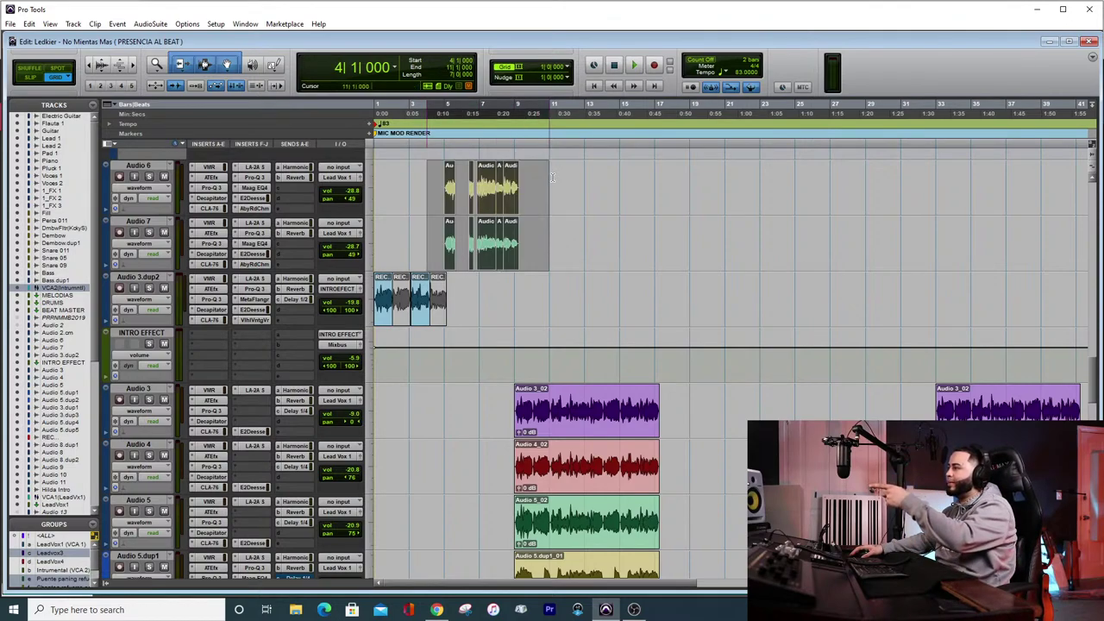
{"action": "left_click", "coordinate": [492, 257]}
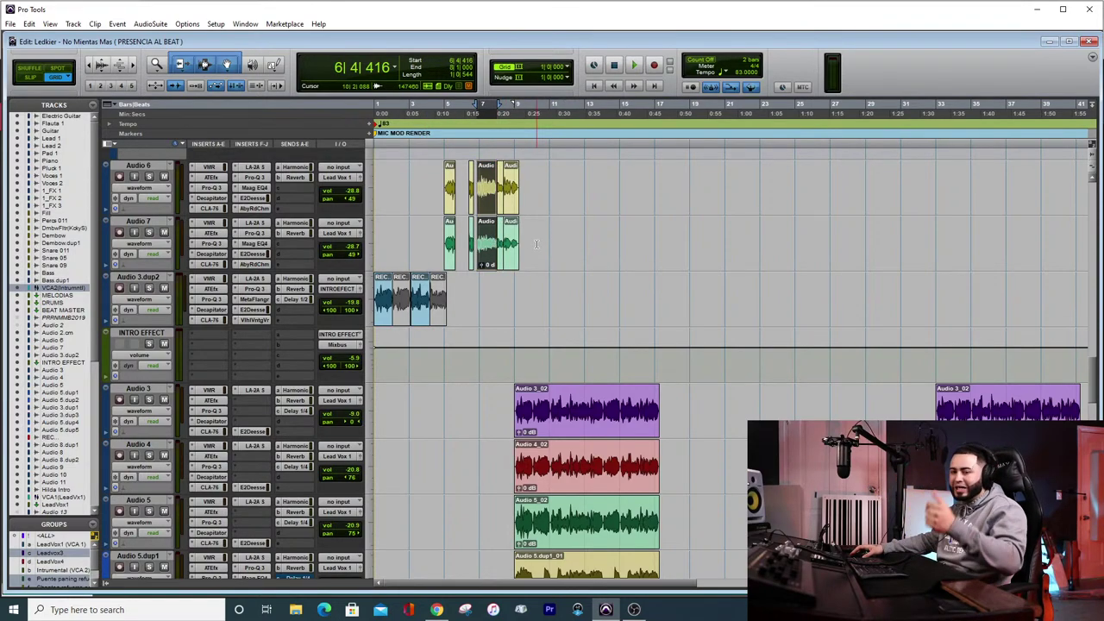
{"action": "left_click", "coordinate": [526, 250]}
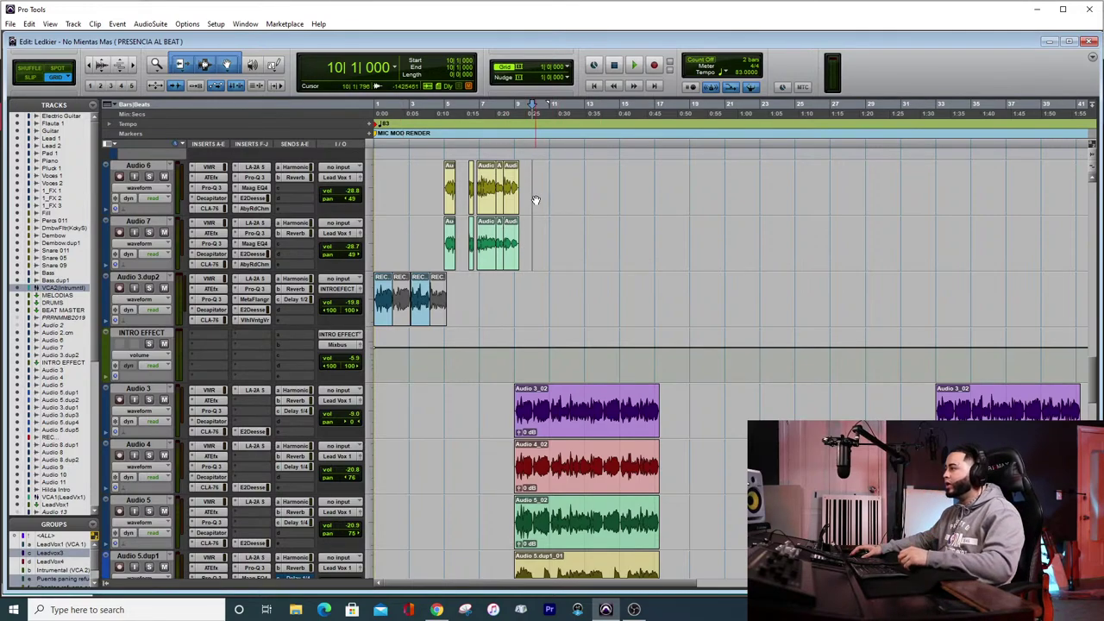
Select the Audio 6 track and the Audio 7 track in turn, and place the playback cursor at bar 5
{"action": "left_click", "coordinate": [138, 166]}
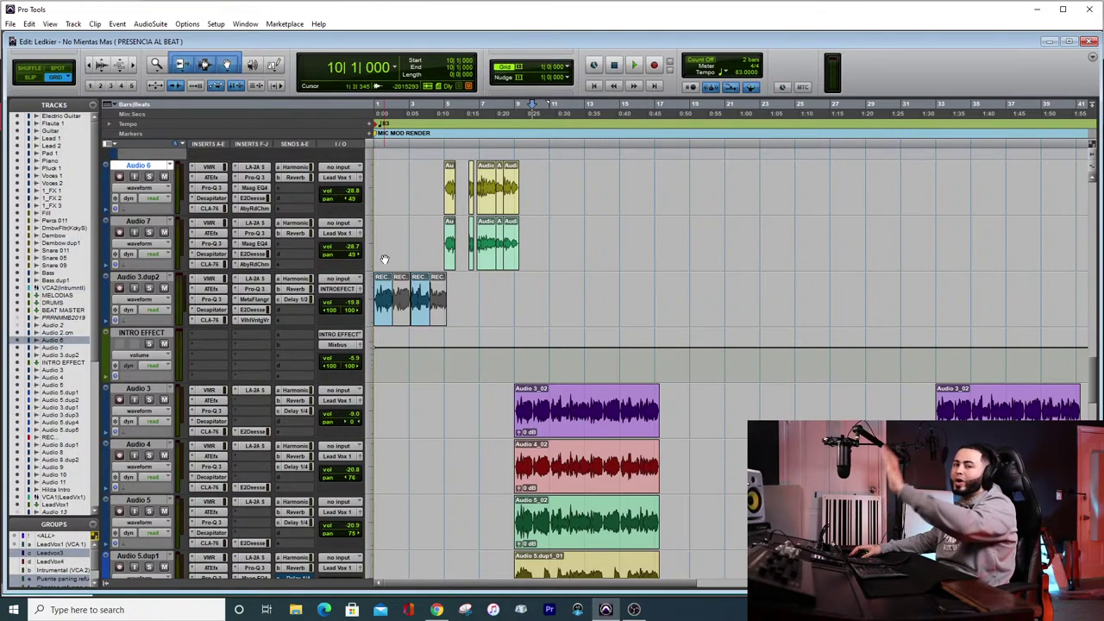
{"action": "left_click", "coordinate": [138, 221]}
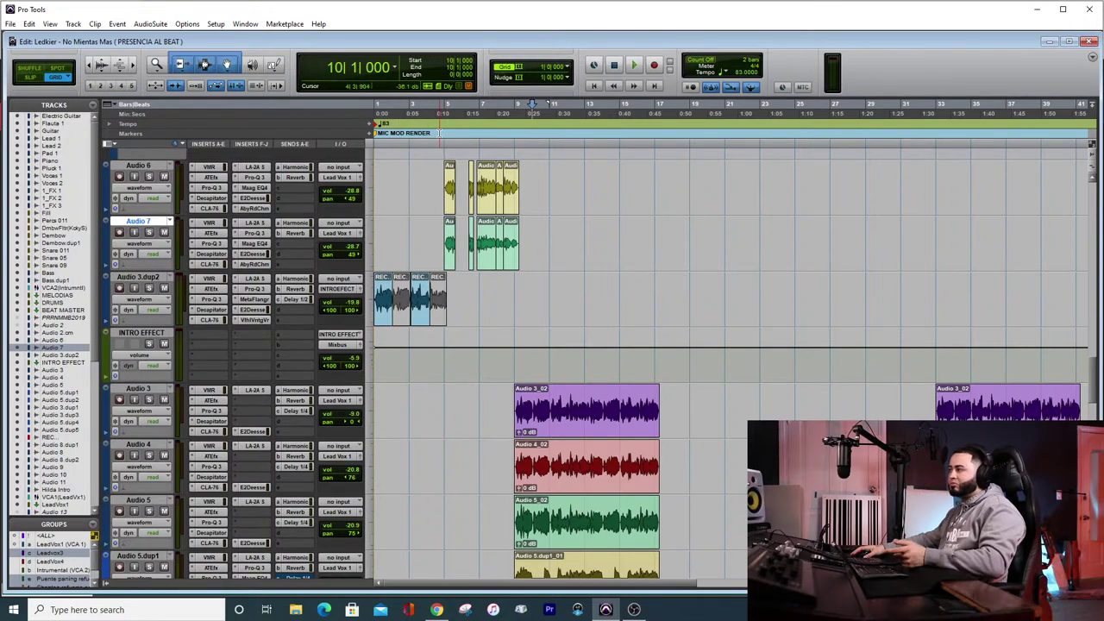
{"action": "left_click", "coordinate": [443, 156]}
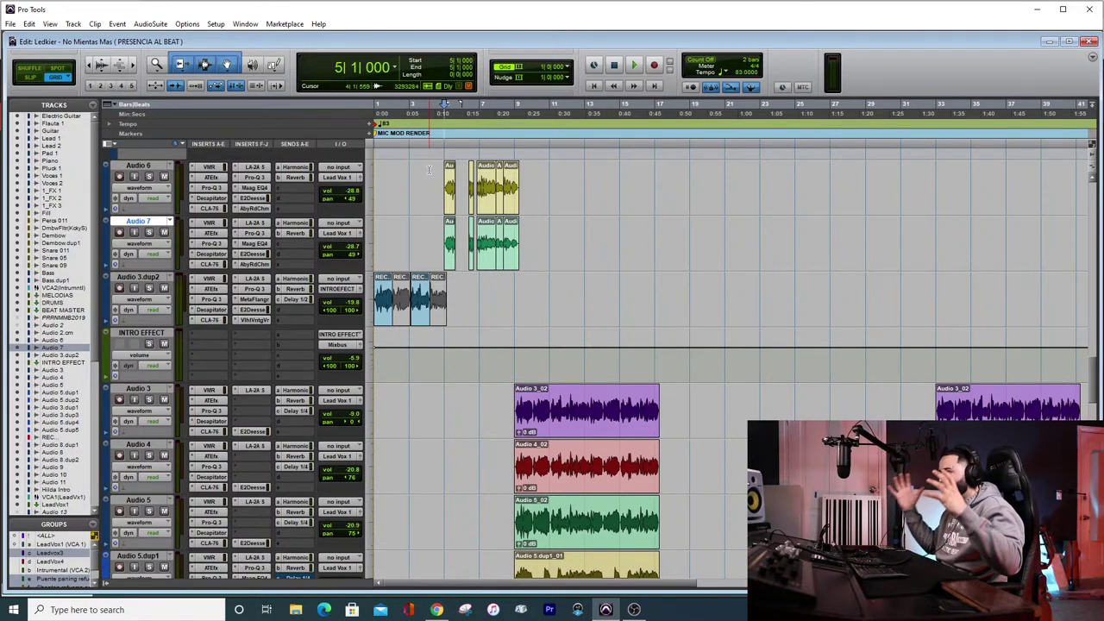
Examine the Abbey Road Chambers reverb on Audio 6, close it, and play the vocals from bar 5
{"action": "left_click", "coordinate": [252, 208]}
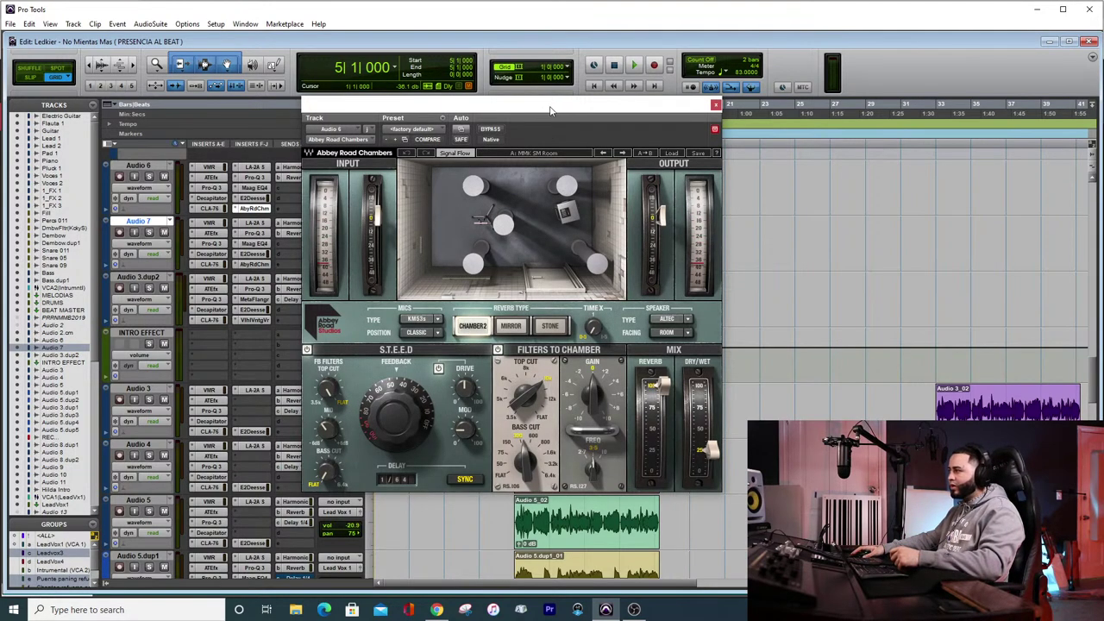
{"action": "left_click_drag", "start_coordinate": [551, 111], "coordinate": [788, 67]}
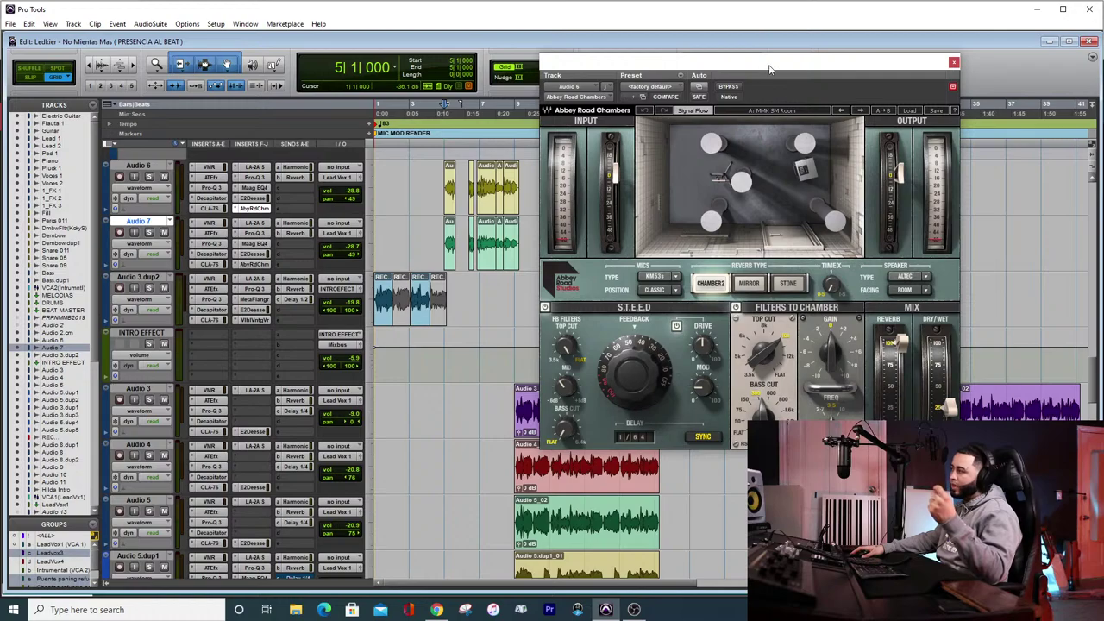
{"action": "left_click_drag", "start_coordinate": [770, 69], "coordinate": [757, 55]}
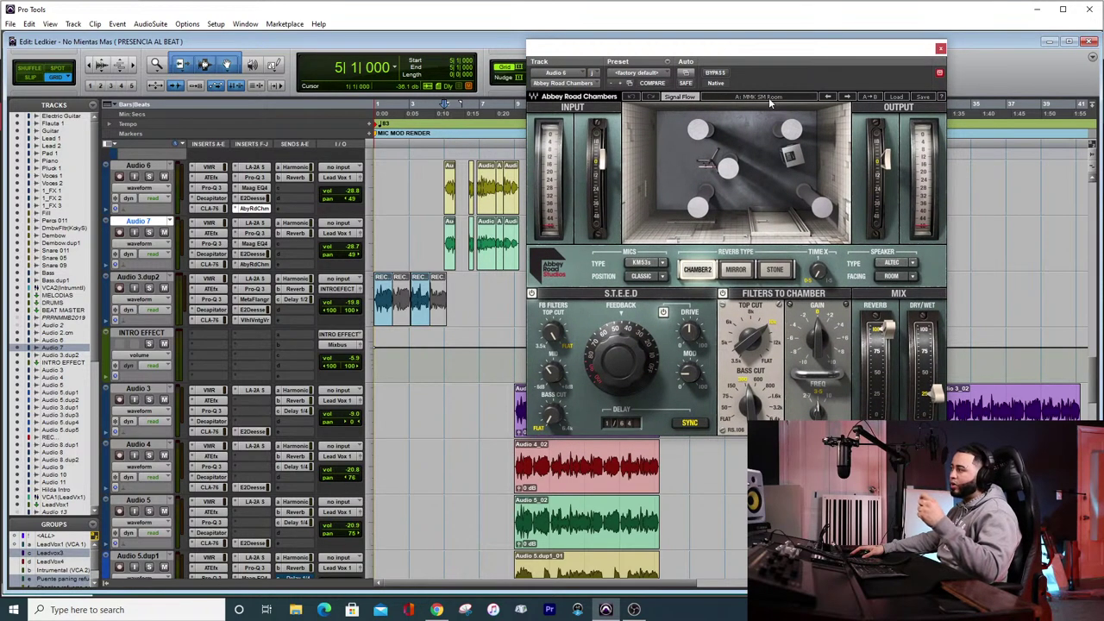
{"action": "left_click", "coordinate": [940, 49]}
{"action": "key", "text": "space"}
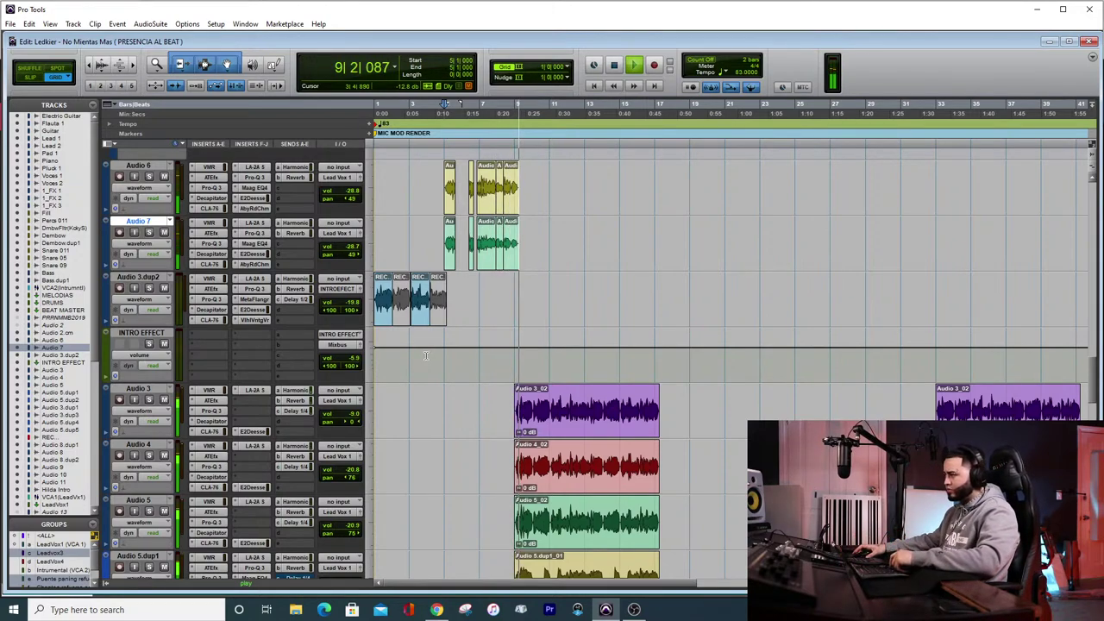
Stop playback and select the first Audio 3_02 clip on the Audio 3 track, starting at bar 9
{"action": "key", "text": "space"}
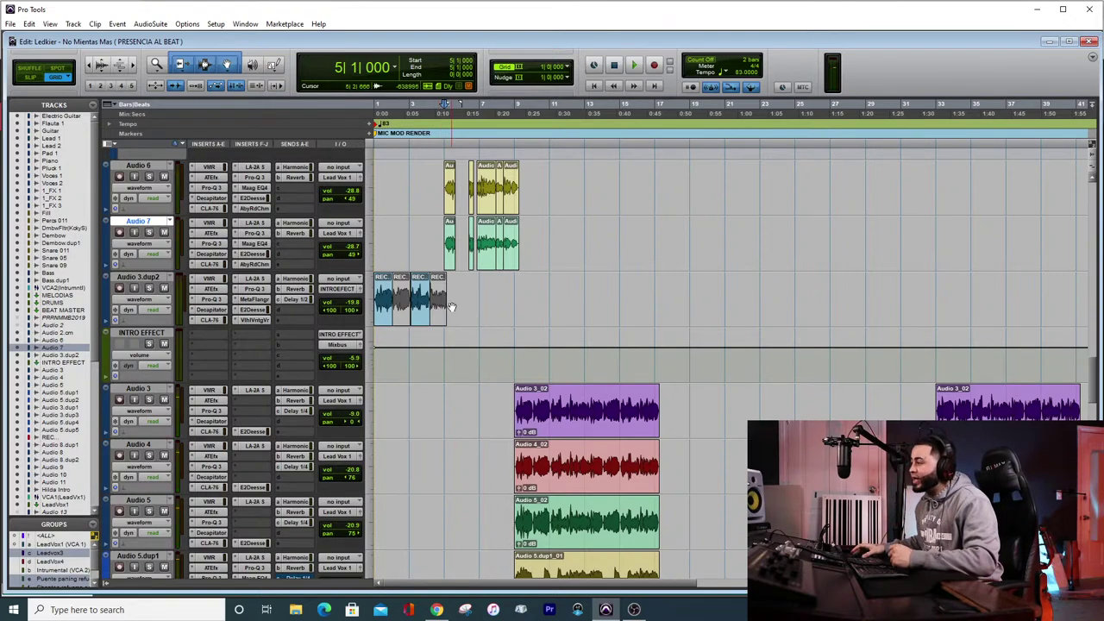
{"action": "scroll", "coordinate": [722, 385], "scroll_direction": "down", "scroll_amount": 1}
{"action": "scroll", "coordinate": [716, 381], "scroll_direction": "down", "scroll_amount": 2}
{"action": "scroll", "coordinate": [689, 383], "scroll_direction": "up", "scroll_amount": 2}
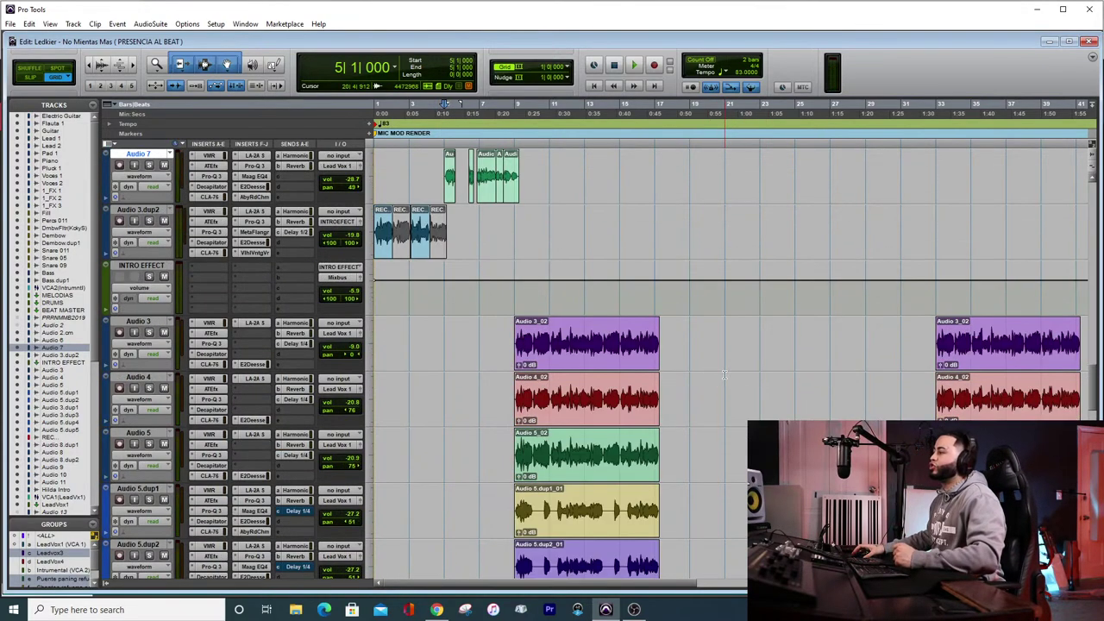
{"action": "scroll", "coordinate": [617, 392], "scroll_direction": "down", "scroll_amount": 1}
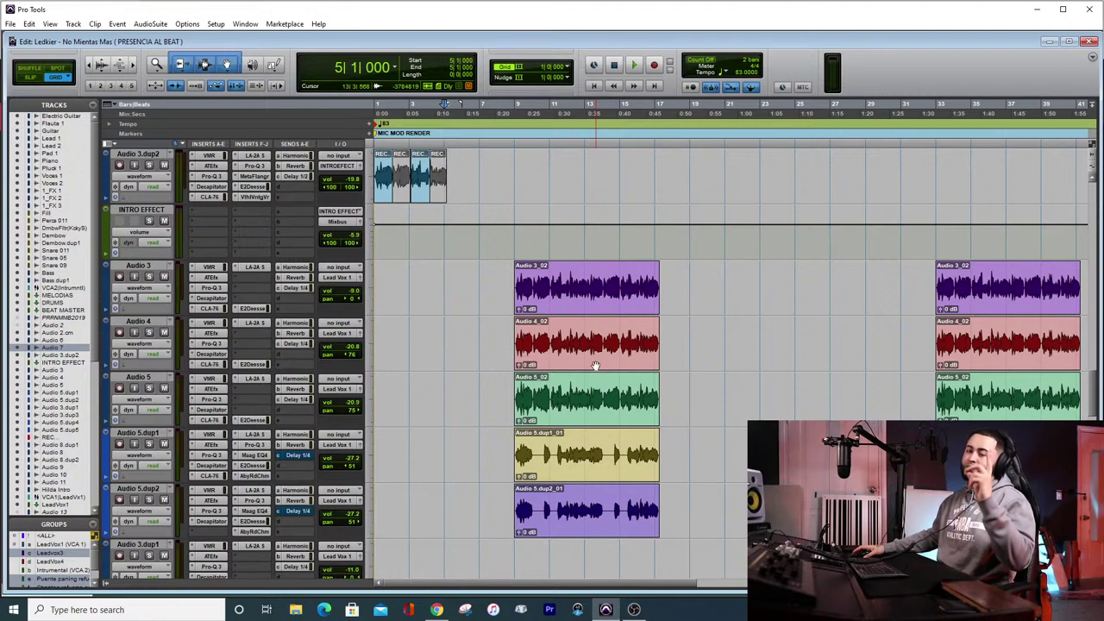
{"action": "left_click", "coordinate": [578, 300]}
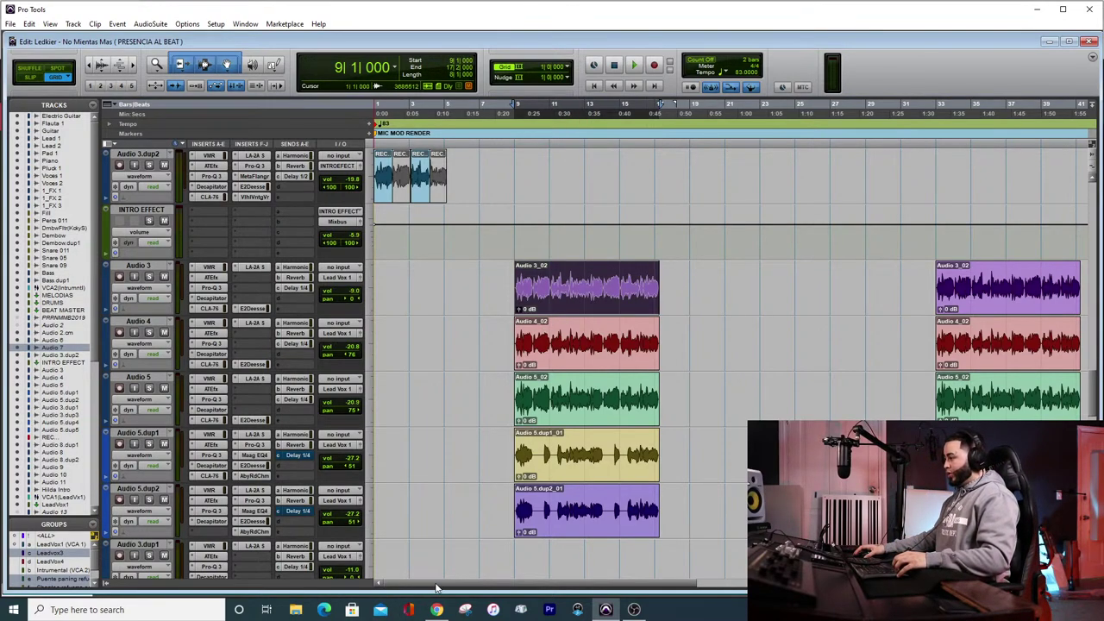
{"action": "mouse_move", "coordinate": [435, 587]}
{"action": "left_mouse_down"}
{"action": "mouse_move", "coordinate": [473, 594]}
{"action": "mouse_move", "coordinate": [439, 579]}
{"action": "left_mouse_up"}
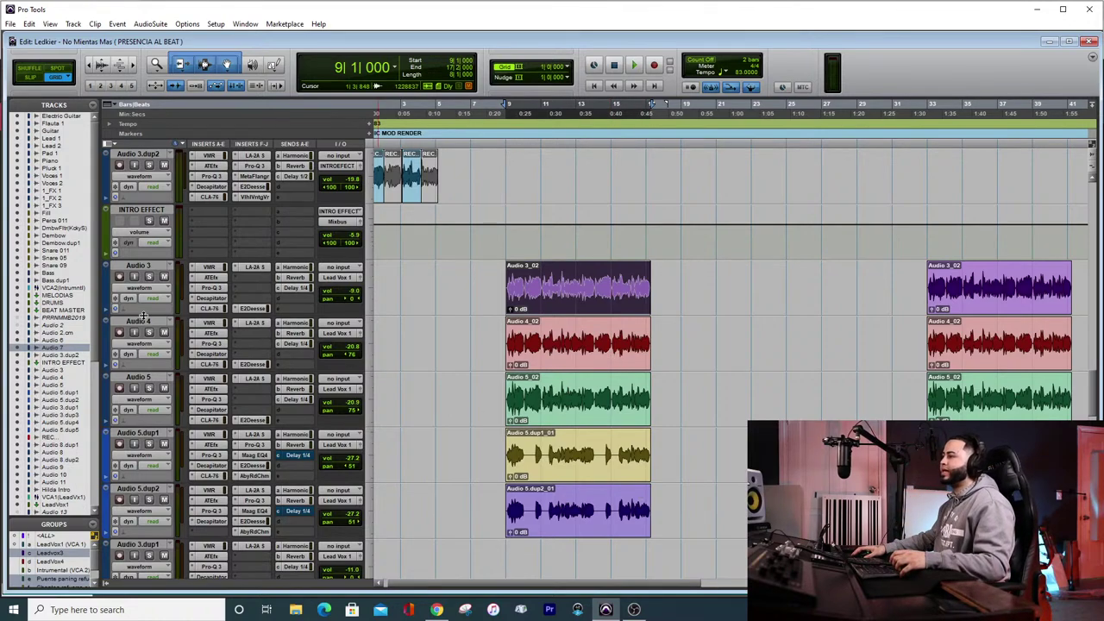
Mute Audio 4, Audio 5, Audio 5.dup1 and Audio 5.dup2, and place the playback cursor at bar 9 on Audio 3
{"action": "left_click", "coordinate": [164, 333]}
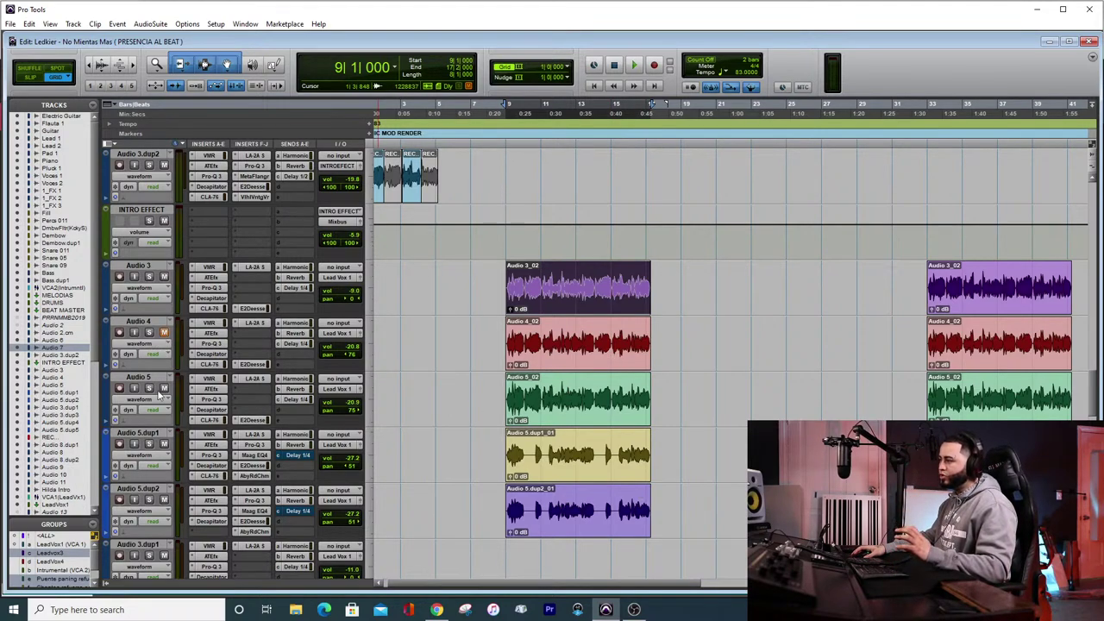
{"action": "left_click", "coordinate": [165, 500]}
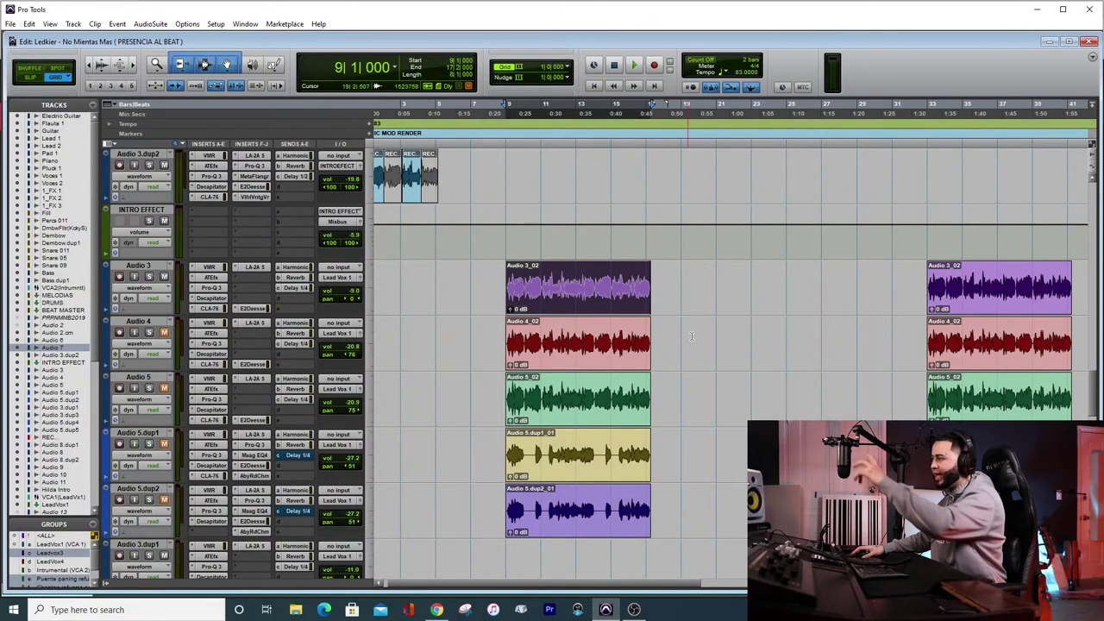
{"action": "left_click_drag", "start_coordinate": [665, 293], "coordinate": [459, 332]}
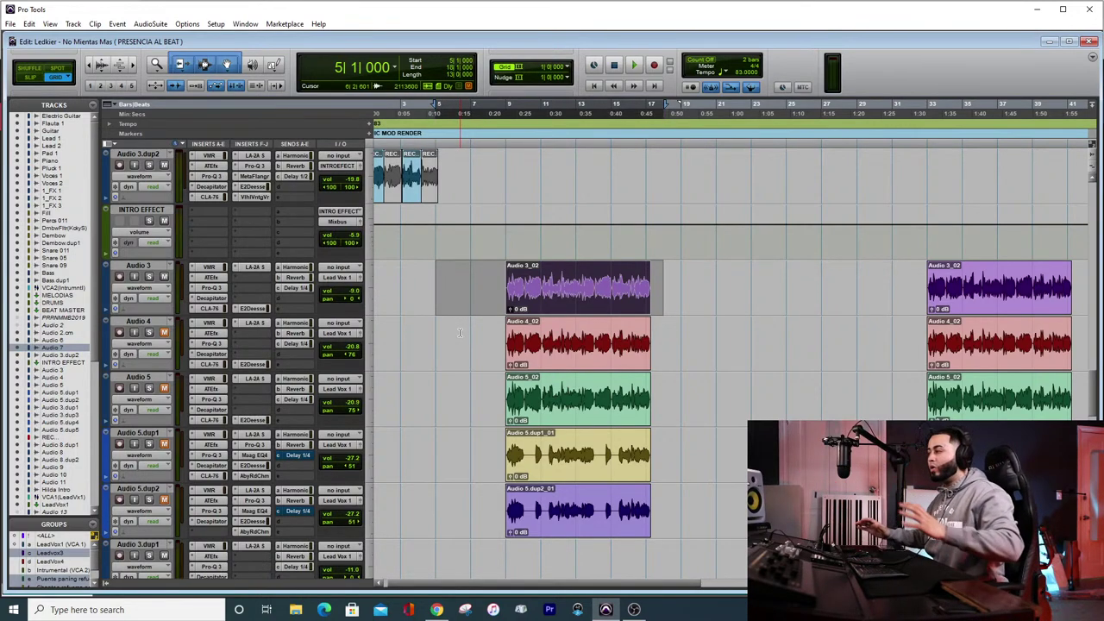
{"action": "left_click", "coordinate": [663, 268]}
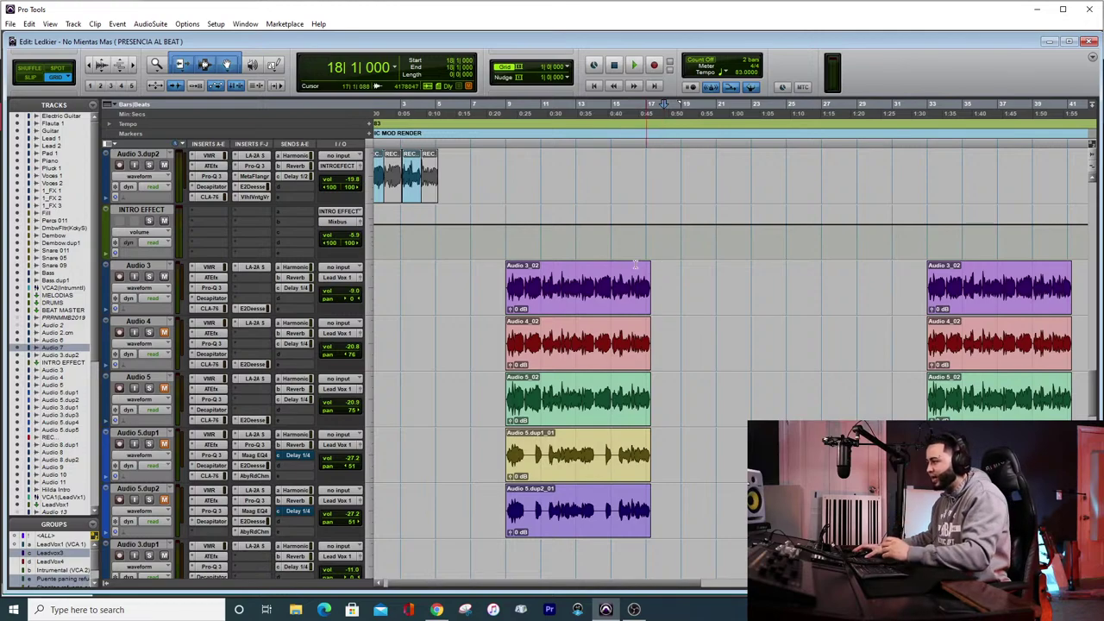
{"action": "left_click", "coordinate": [499, 278]}
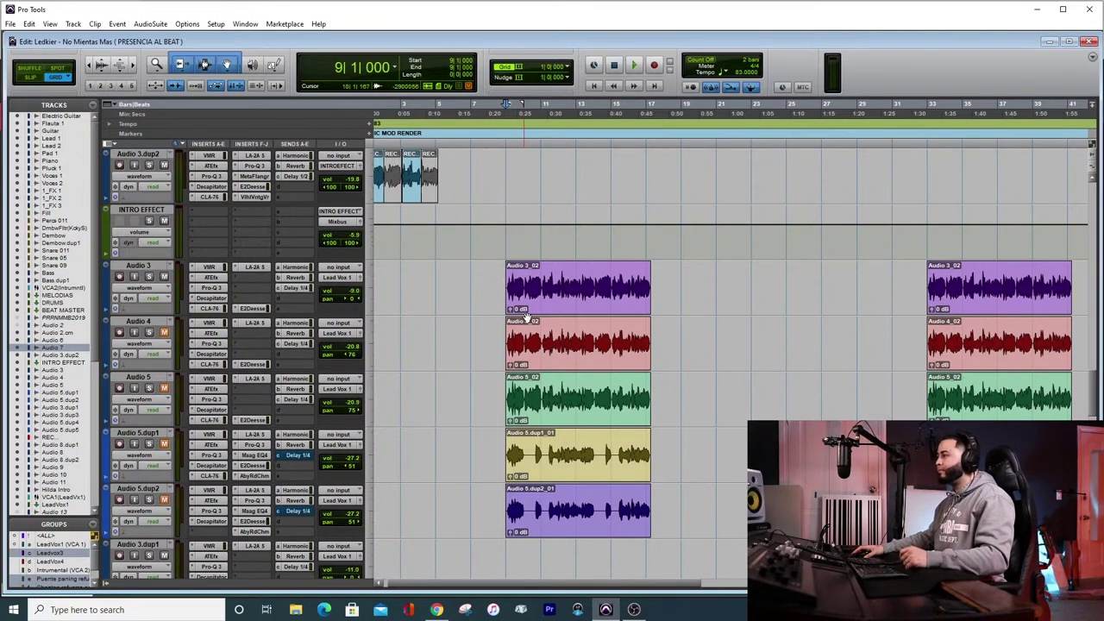
Open the Virtual Mix Rack on Audio 3 and examine its Vocals Chain modules, from the microphone to the FG-N EQ
{"action": "left_click", "coordinate": [208, 267]}
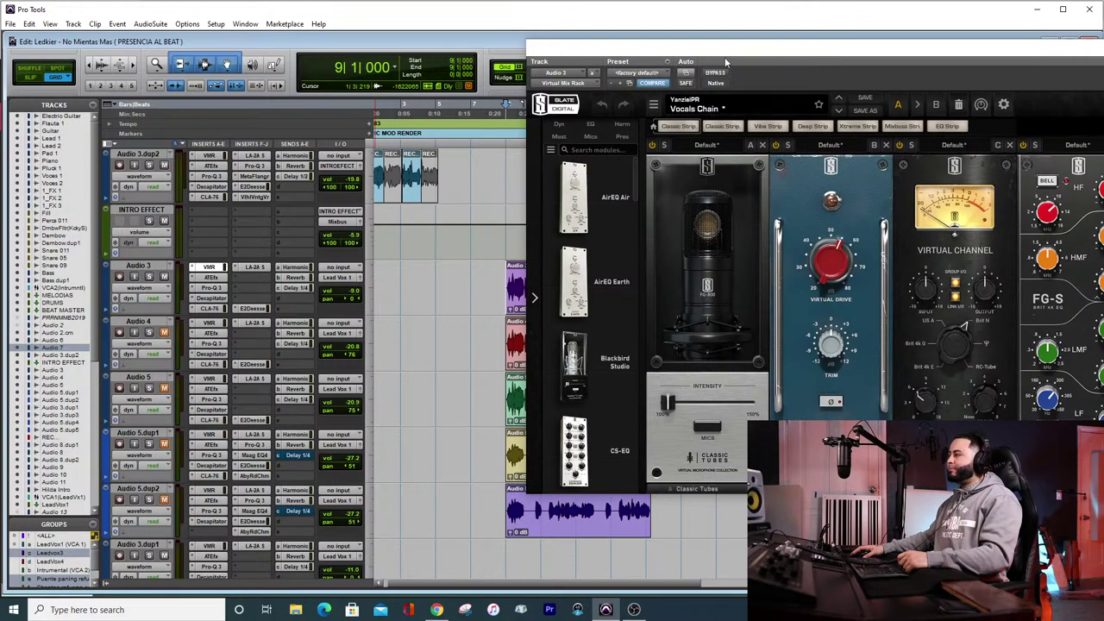
{"action": "left_click_drag", "start_coordinate": [724, 54], "coordinate": [241, 6]}
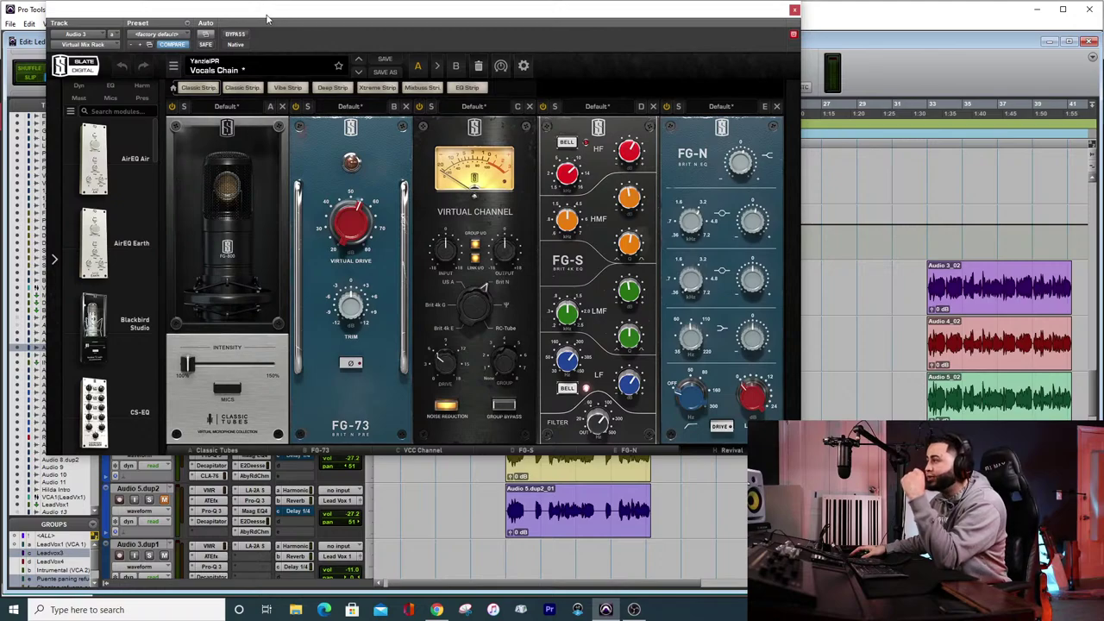
{"action": "left_click_drag", "start_coordinate": [272, 7], "coordinate": [392, 15]}
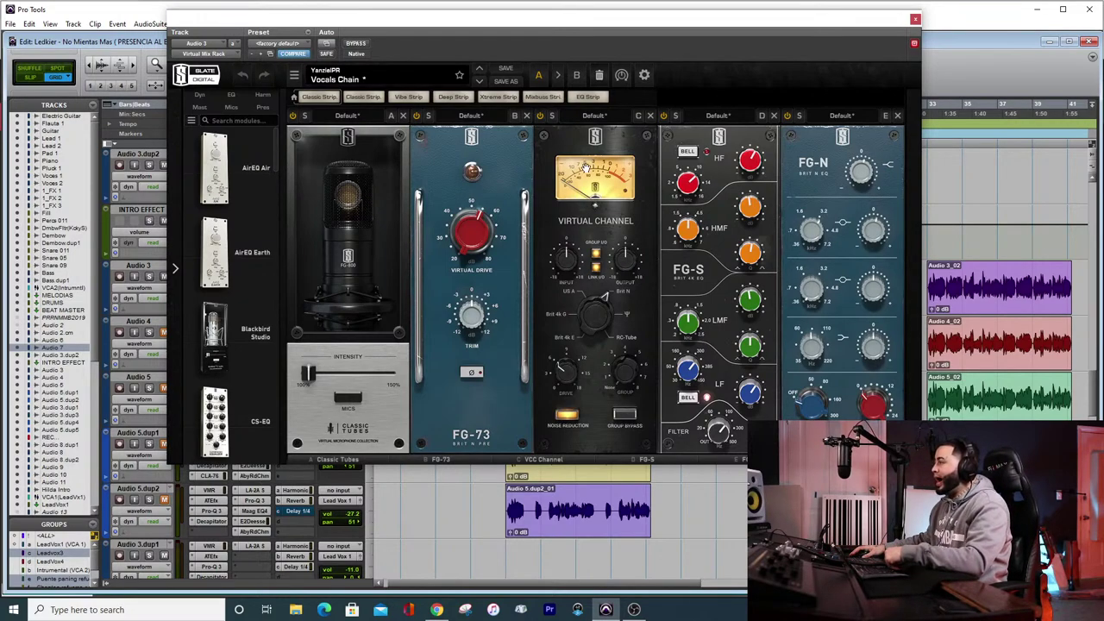
{"action": "mouse_move", "coordinate": [599, 143]}
{"action": "left_mouse_down"}
{"action": "mouse_move", "coordinate": [585, 140]}
{"action": "mouse_move", "coordinate": [604, 152]}
{"action": "left_mouse_up"}
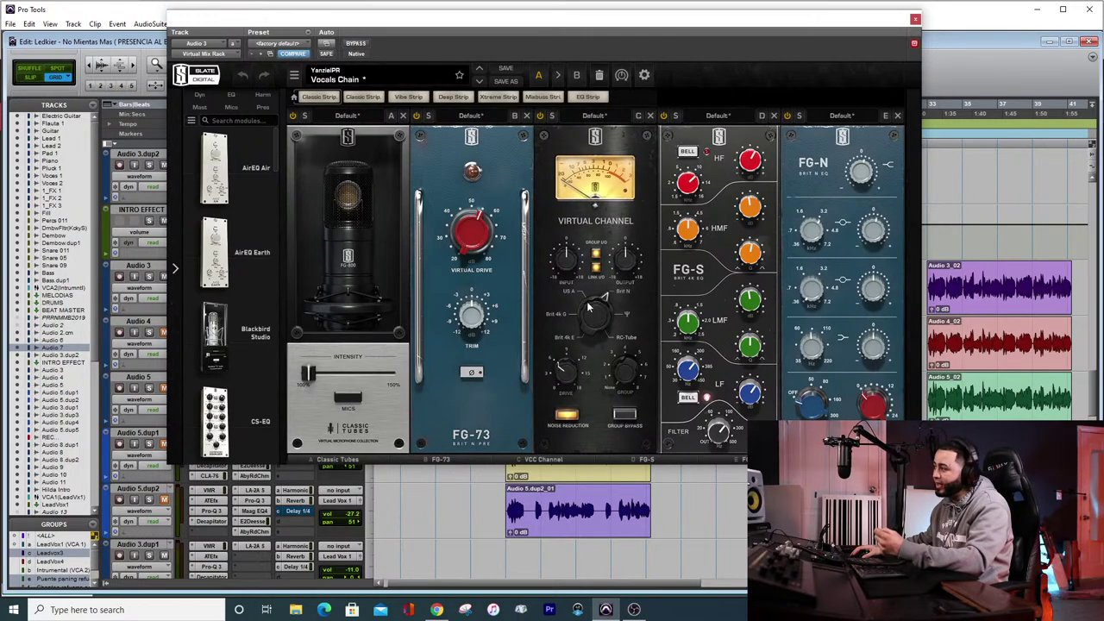
{"action": "left_click_drag", "start_coordinate": [588, 306], "coordinate": [590, 319]}
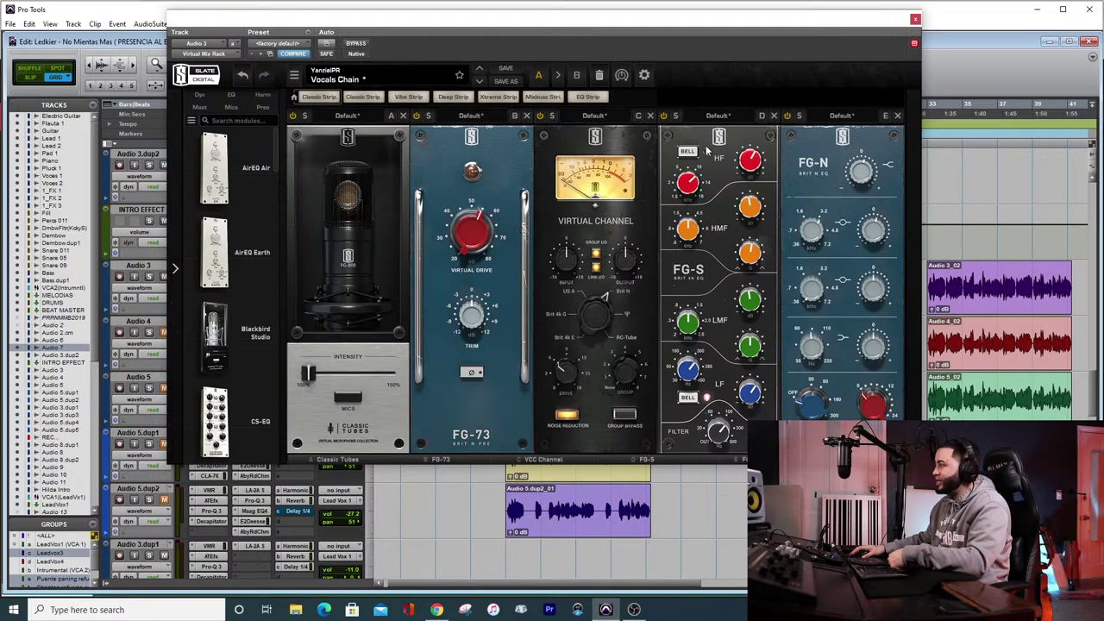
{"action": "left_click_drag", "start_coordinate": [707, 151], "coordinate": [710, 146]}
{"action": "mouse_move", "coordinate": [811, 150]}
{"action": "left_mouse_down"}
{"action": "mouse_move", "coordinate": [825, 131]}
{"action": "mouse_move", "coordinate": [808, 148]}
{"action": "left_mouse_up"}
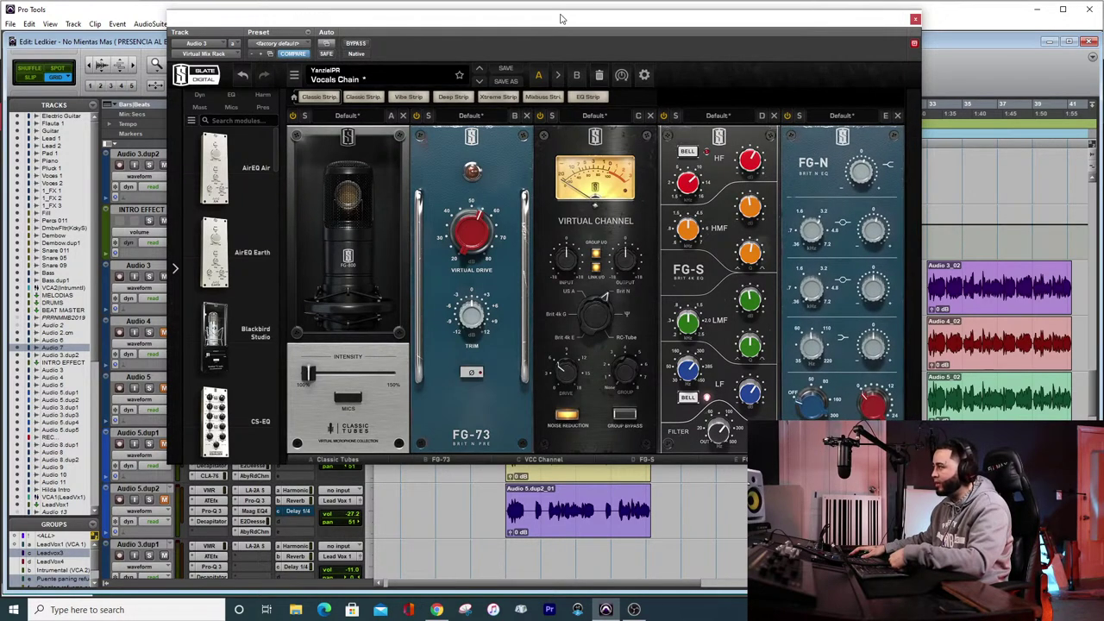
Mute the Delay 1/4, Reverb and Harmonic sends on Audio 3
{"action": "left_click_drag", "start_coordinate": [560, 18], "coordinate": [922, 46]}
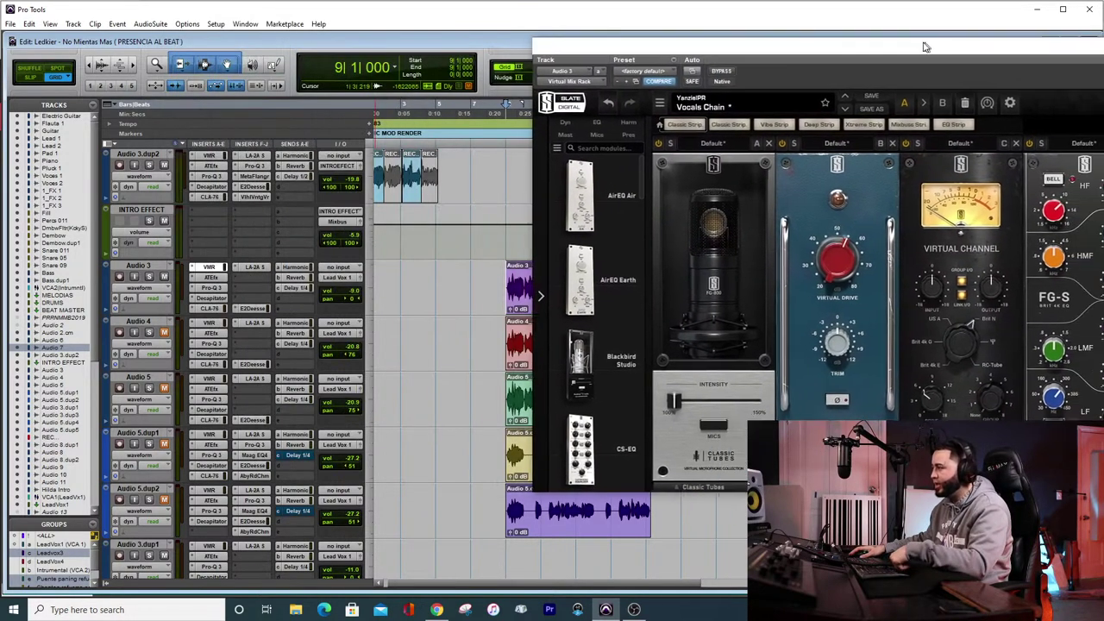
{"action": "right_click", "coordinate": [298, 286]}
{"action": "left_click", "coordinate": [314, 291]}
{"action": "right_click", "coordinate": [300, 276]}
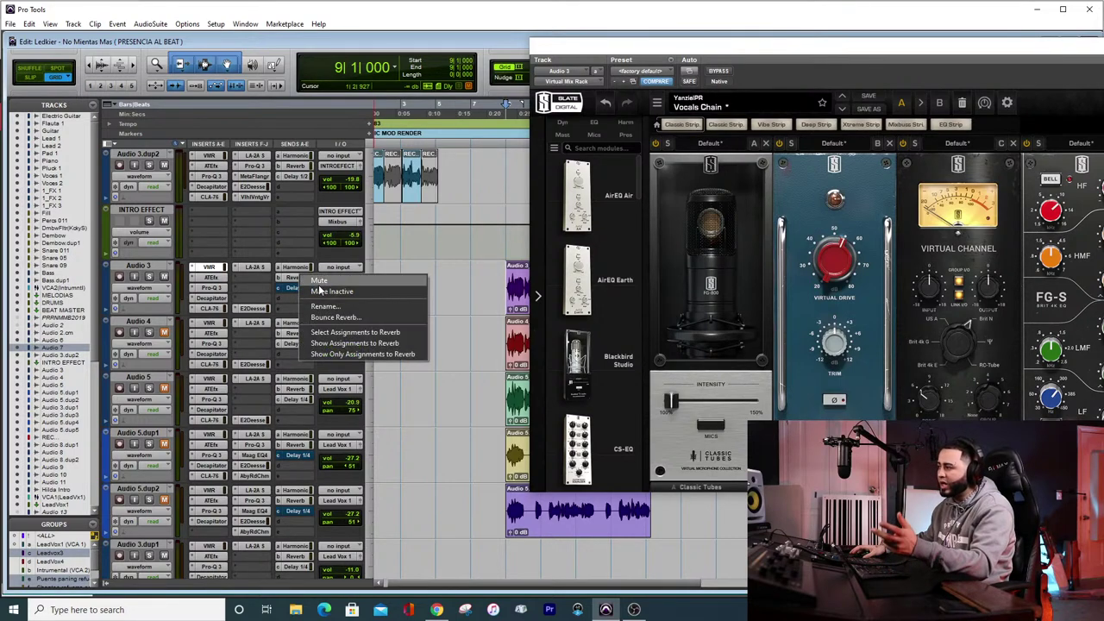
{"action": "left_click", "coordinate": [319, 281]}
{"action": "right_click", "coordinate": [309, 268]}
{"action": "left_click", "coordinate": [319, 273]}
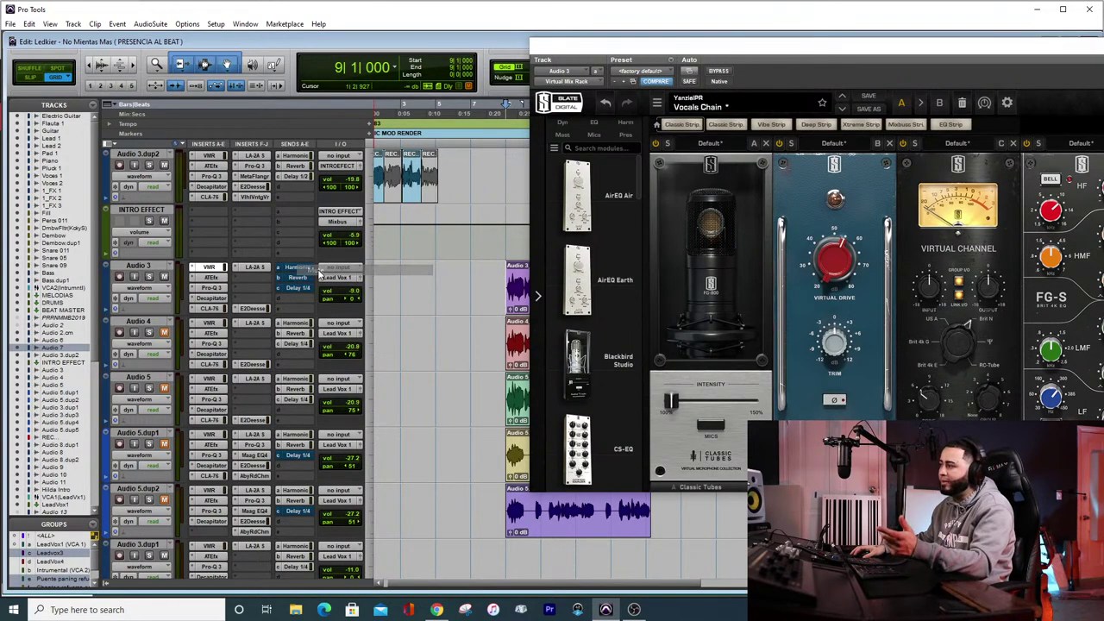
Bypass the E2Deesser, CLA-76 and Decapitator inserts on Audio 3
{"action": "left_click_drag", "start_coordinate": [695, 50], "coordinate": [734, 44]}
{"action": "left_click_drag", "start_coordinate": [486, 585], "coordinate": [511, 585]}
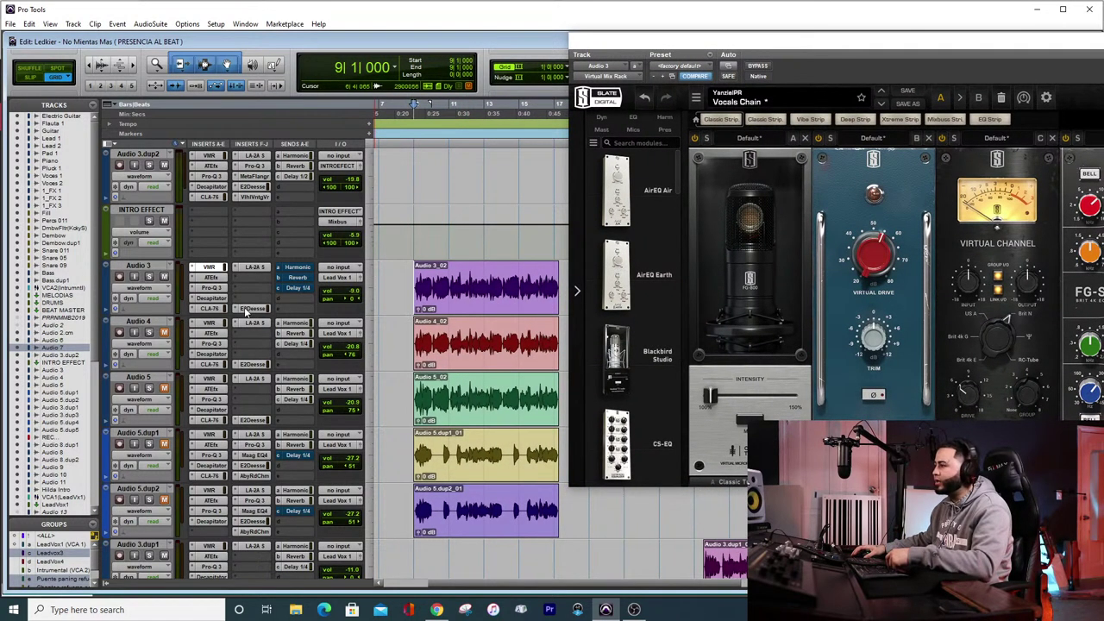
{"action": "right_click", "coordinate": [247, 310]}
{"action": "left_click", "coordinate": [271, 319]}
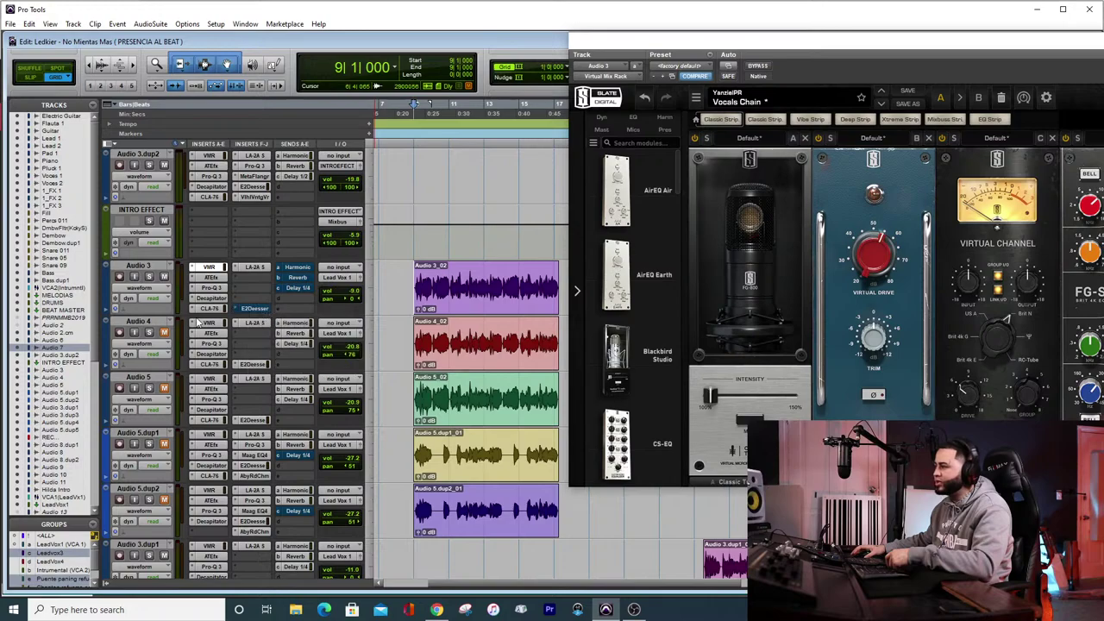
{"action": "right_click", "coordinate": [206, 308]}
{"action": "left_click", "coordinate": [222, 314]}
{"action": "right_click", "coordinate": [206, 298]}
{"action": "left_click", "coordinate": [223, 302]}
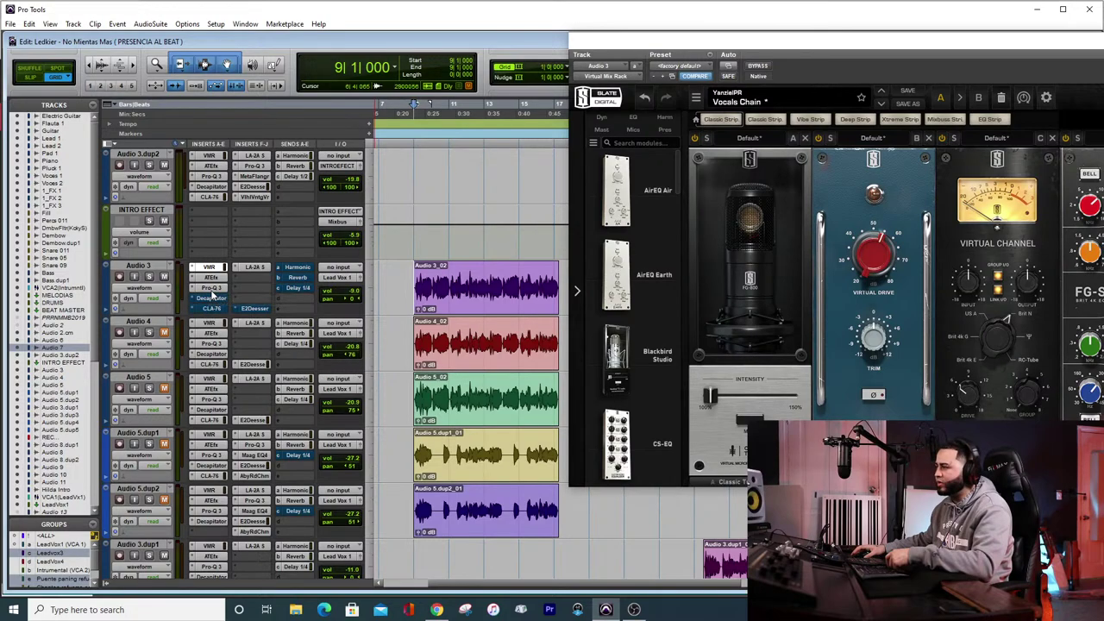
Bypass the Pro-Q 3, ATEfx and LA-2A S inserts on Audio 3, leaving the VMR insert on
{"action": "right_click", "coordinate": [209, 287]}
{"action": "left_click", "coordinate": [222, 292]}
{"action": "right_click", "coordinate": [209, 277]}
{"action": "left_click", "coordinate": [222, 282]}
{"action": "right_click", "coordinate": [259, 268]}
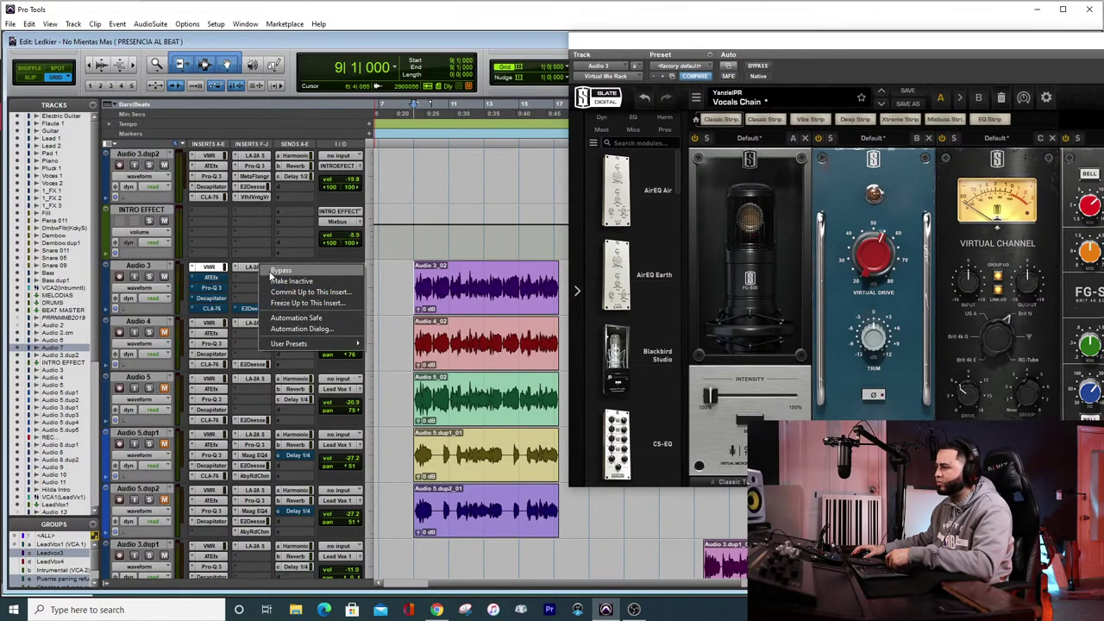
{"action": "left_click", "coordinate": [272, 272]}
Play Audio 3 from bar 9 through the Virtual Mix Rack alone, then stop playback
{"action": "key", "text": "space"}
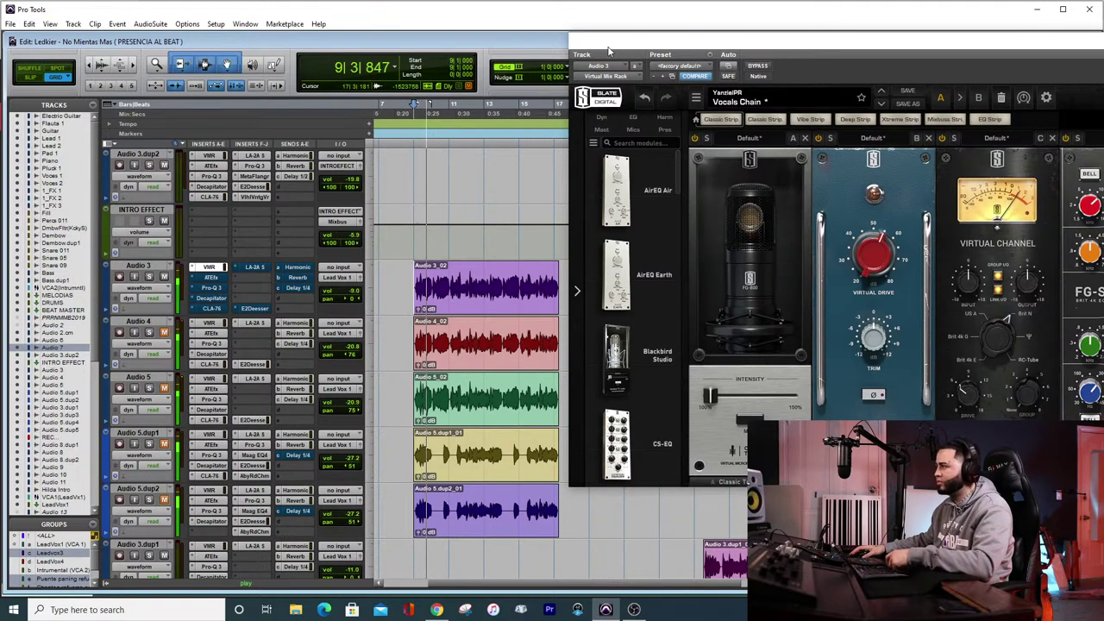
{"action": "left_click_drag", "start_coordinate": [608, 50], "coordinate": [554, 46]}
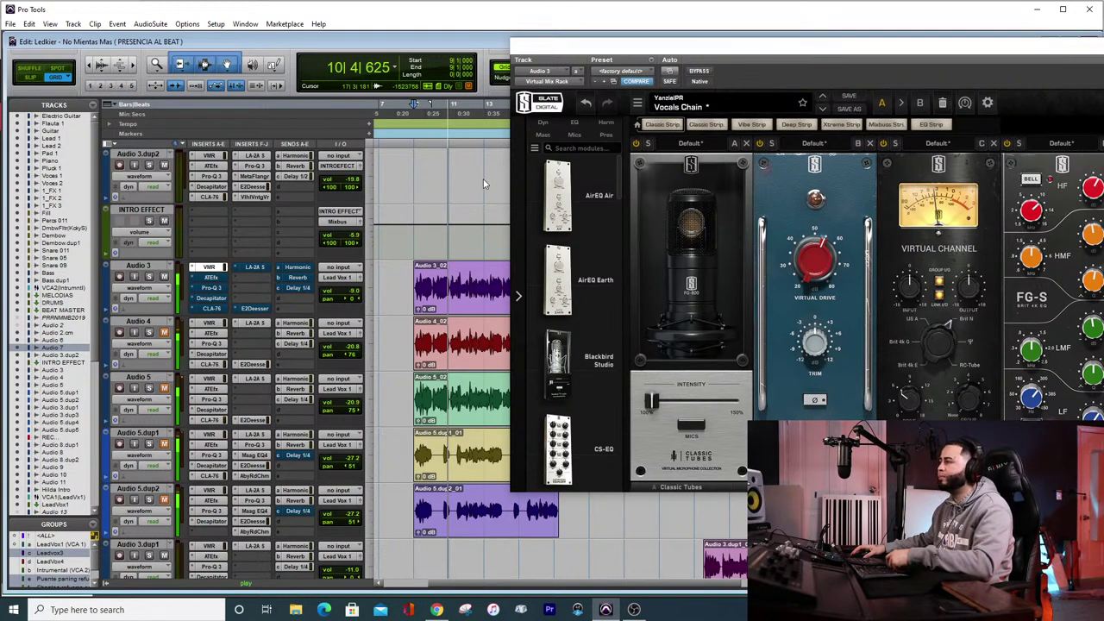
{"action": "key", "text": "Return"}
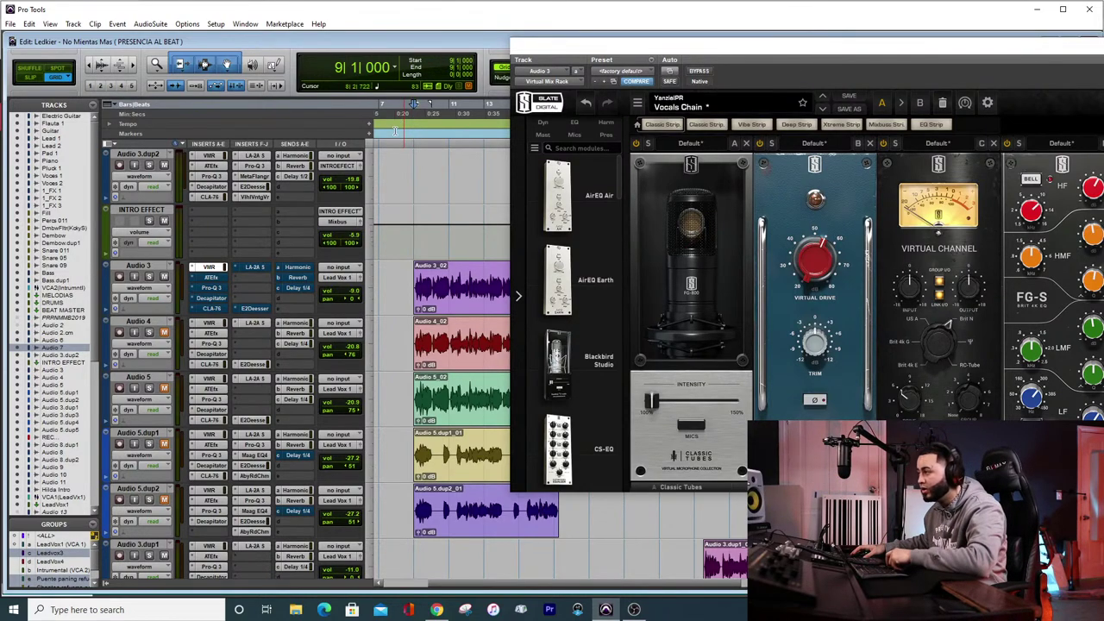
Reopen the Virtual Mix Rack on Audio 3 with all its modules in view and examine the Virtual Channel settings
{"action": "left_click", "coordinate": [210, 268]}
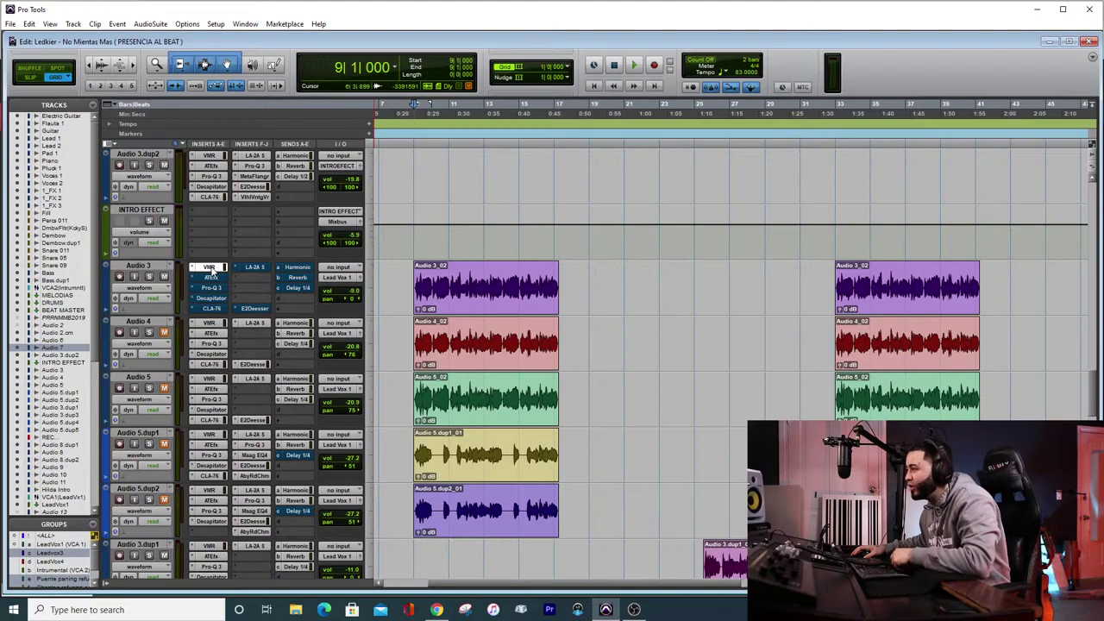
{"action": "left_click", "coordinate": [210, 268]}
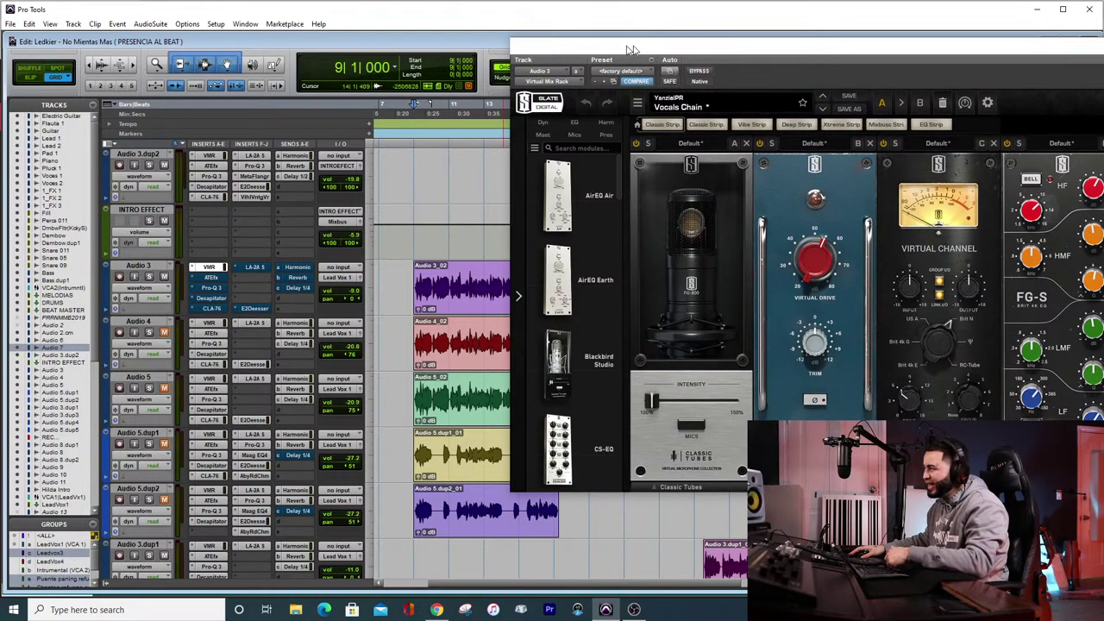
{"action": "left_click_drag", "start_coordinate": [629, 49], "coordinate": [393, 11]}
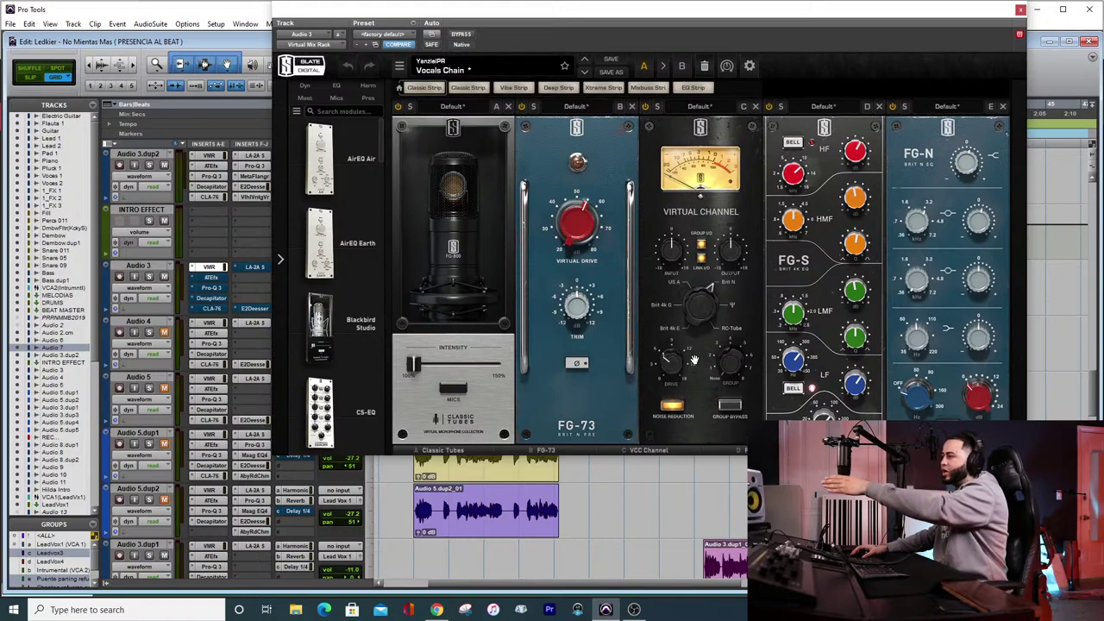
Hide the Edit window's track and group lists, keeping the Audio 3 Virtual Mix Rack open over the timeline
{"action": "mouse_move", "coordinate": [672, 367]}
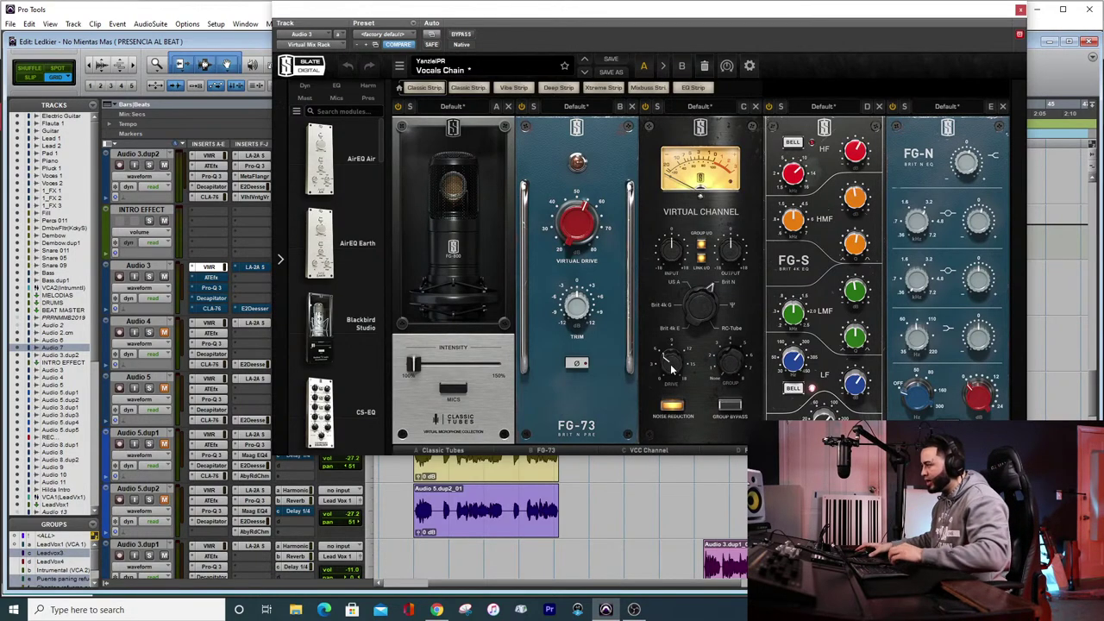
{"action": "left_click_drag", "start_coordinate": [704, 16], "coordinate": [1013, 18]}
{"action": "mouse_move", "coordinate": [582, 585]}
{"action": "left_mouse_down"}
{"action": "mouse_move", "coordinate": [564, 588]}
{"action": "mouse_move", "coordinate": [601, 593]}
{"action": "left_mouse_up"}
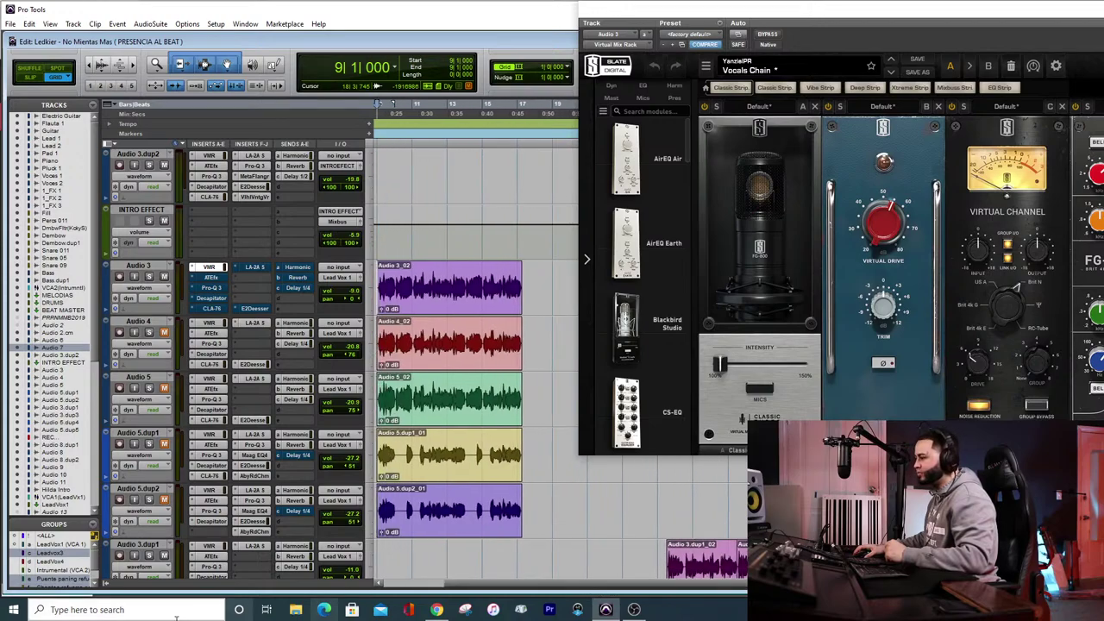
{"action": "left_click", "coordinate": [104, 584]}
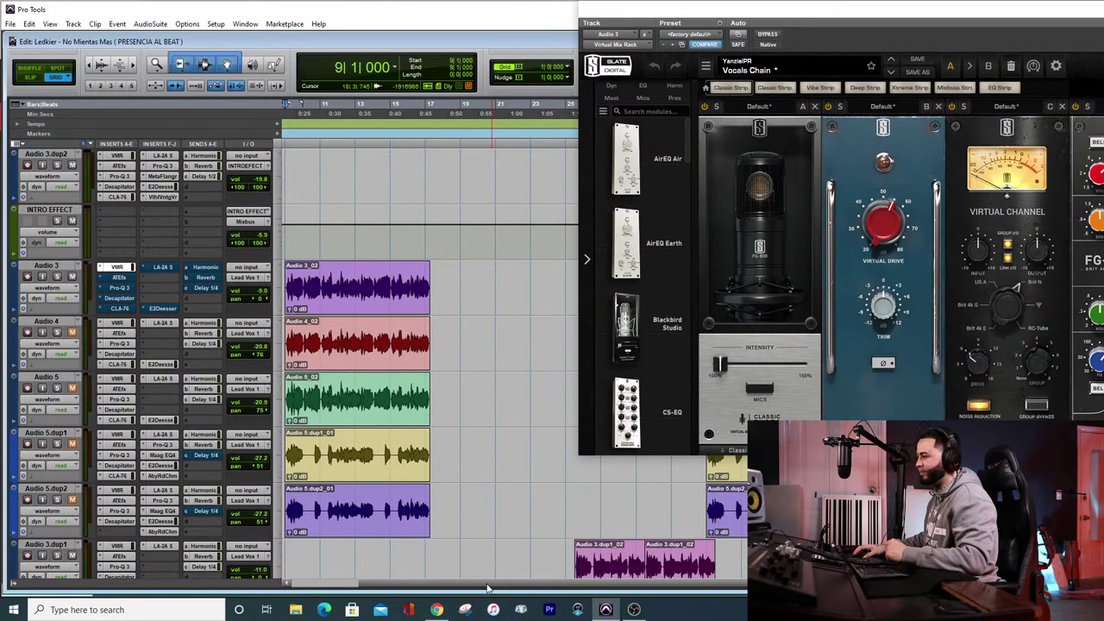
{"action": "mouse_move", "coordinate": [488, 588]}
{"action": "left_mouse_down"}
{"action": "mouse_move", "coordinate": [475, 587]}
{"action": "mouse_move", "coordinate": [489, 588]}
{"action": "left_mouse_up"}
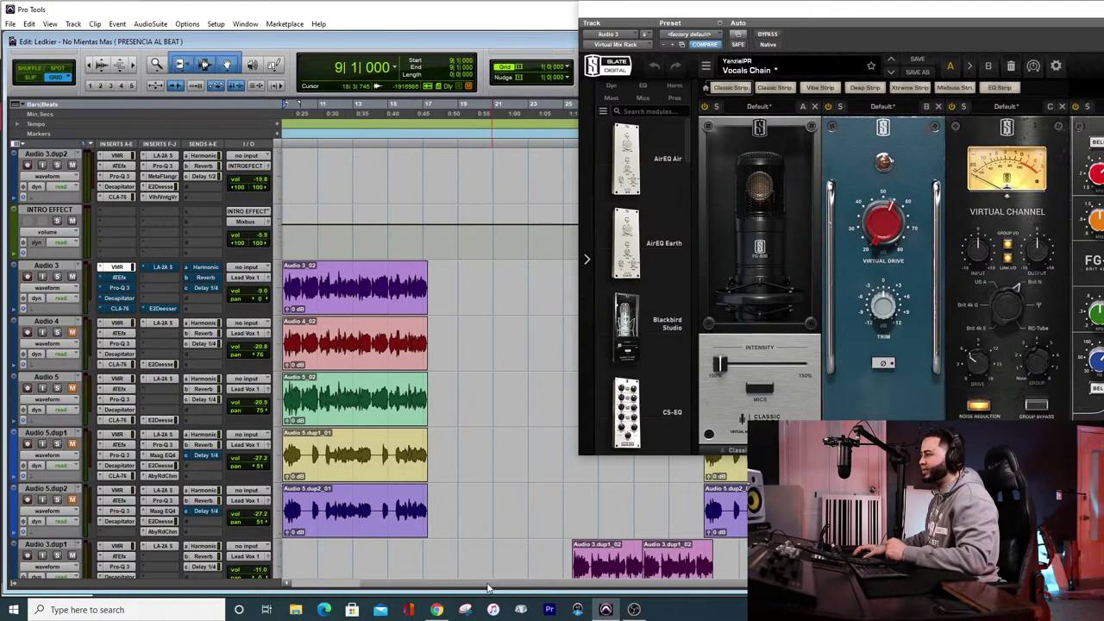
{"action": "left_click_drag", "start_coordinate": [649, 13], "coordinate": [412, 13]}
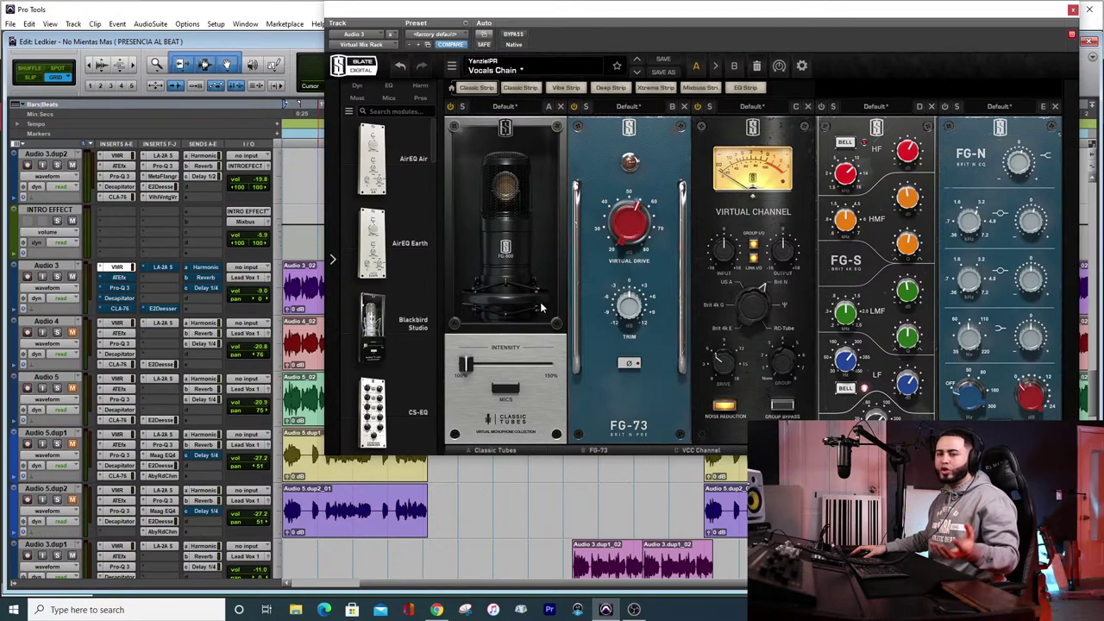
Compare the lead vocal with the Classic Tubes microphone module switched off and on during playback, leaving it on
{"action": "left_click", "coordinate": [449, 107]}
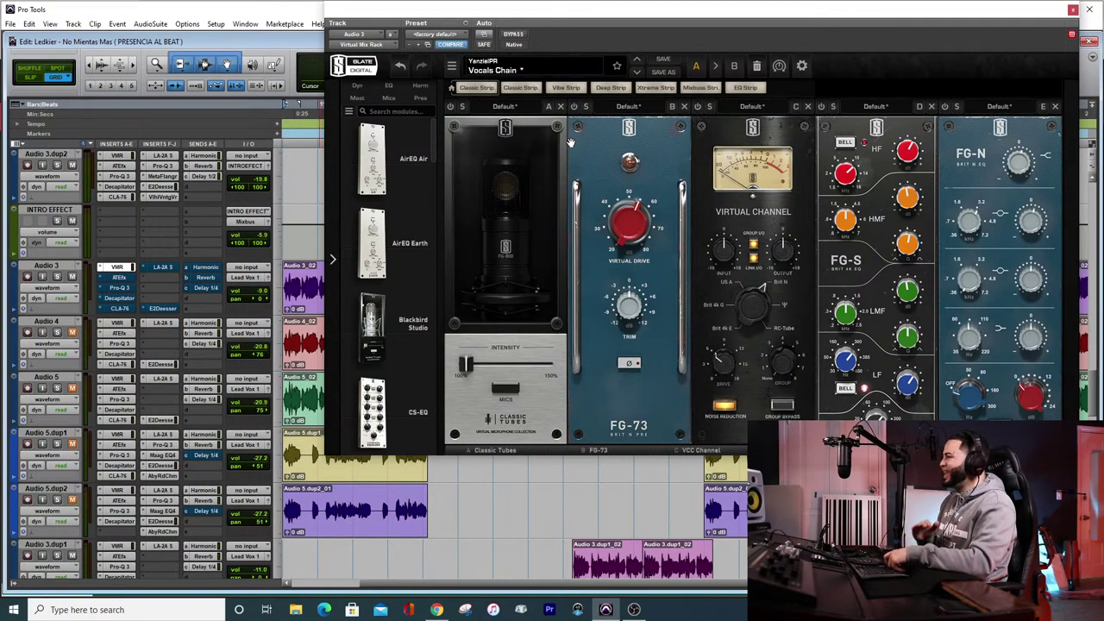
{"action": "key", "text": "space"}
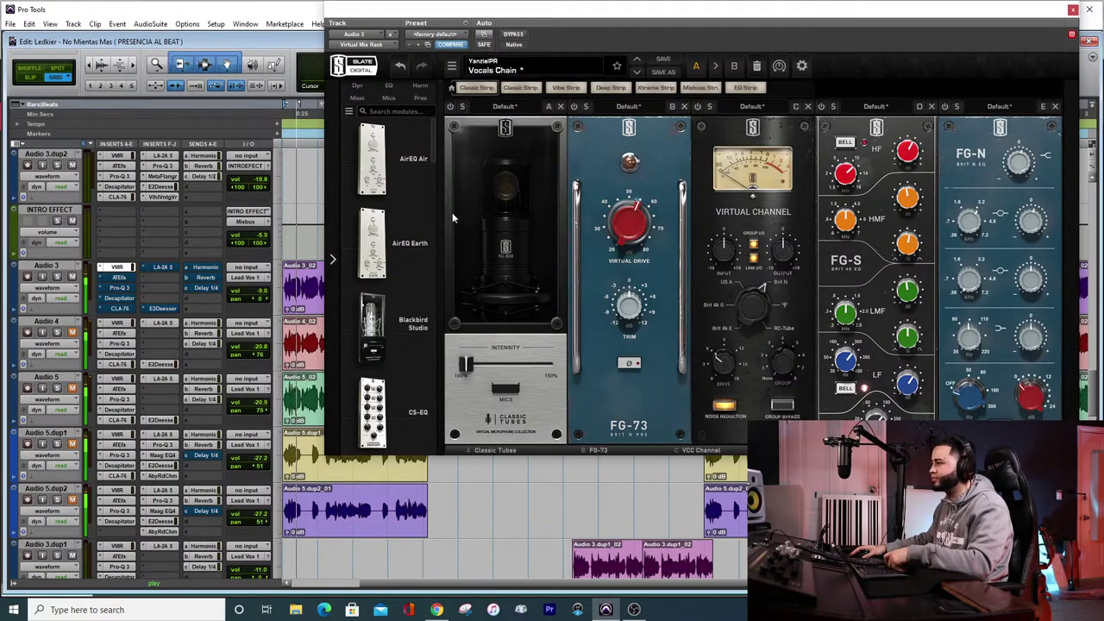
{"action": "left_click", "coordinate": [451, 107]}
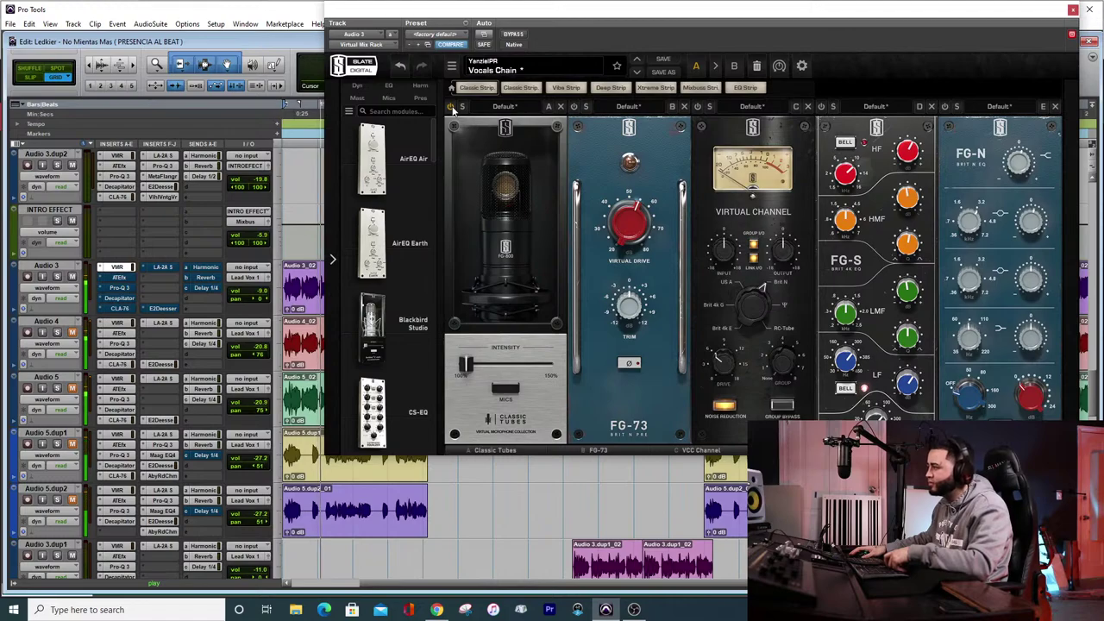
{"action": "left_click", "coordinate": [451, 107]}
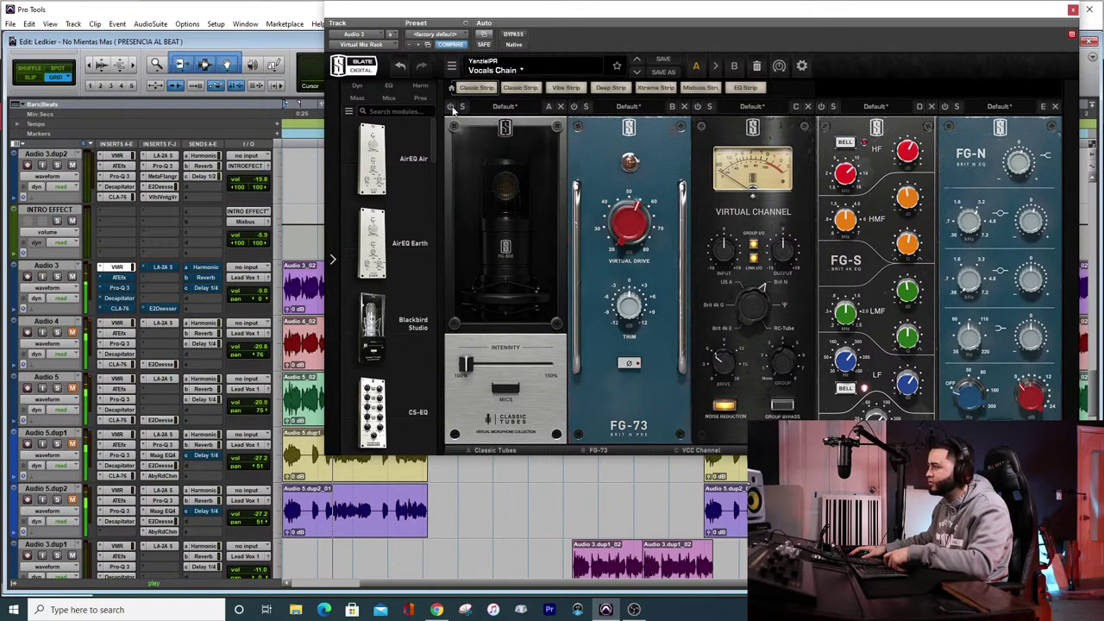
{"action": "left_click", "coordinate": [450, 107]}
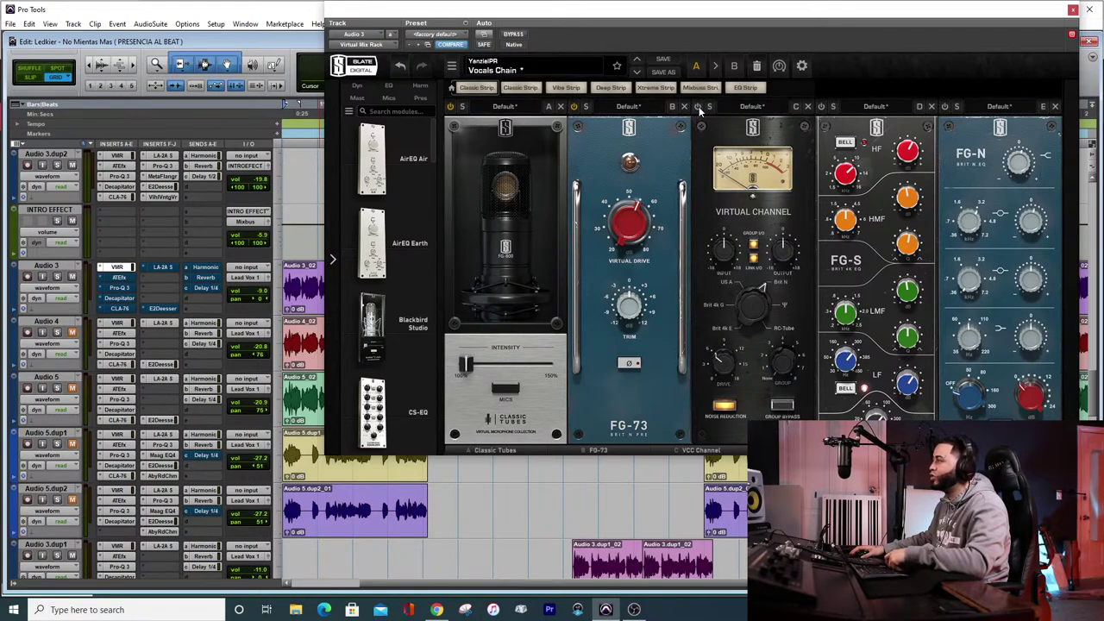
Compare Audio 3 with the whole Virtual Mix Rack bypassed and active during playback, leaving it active
{"action": "key", "text": "space"}
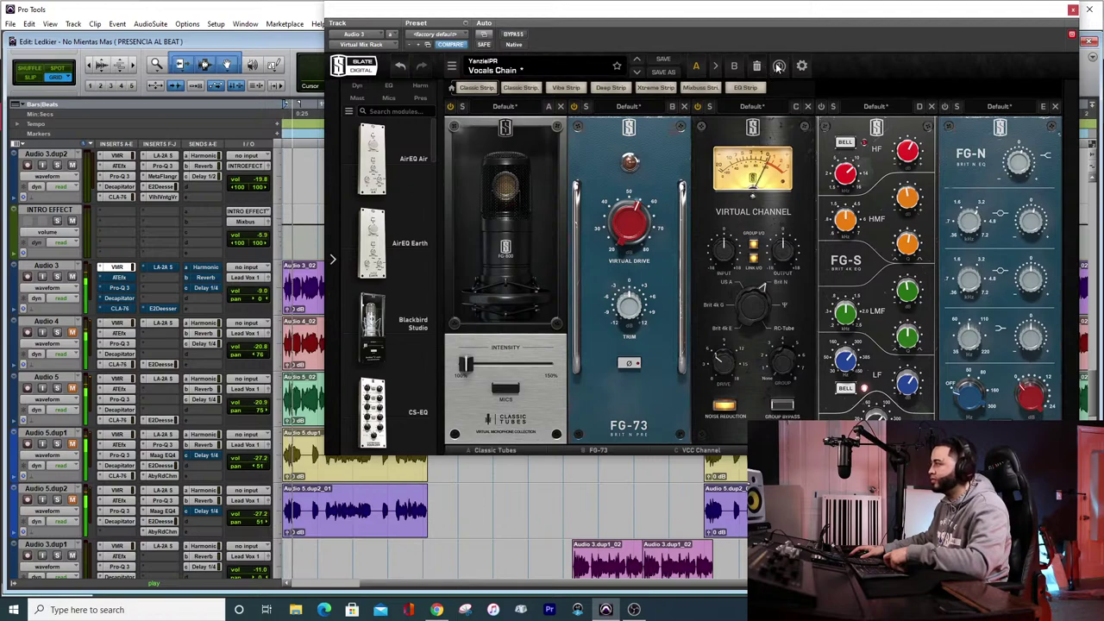
{"action": "left_click", "coordinate": [515, 34]}
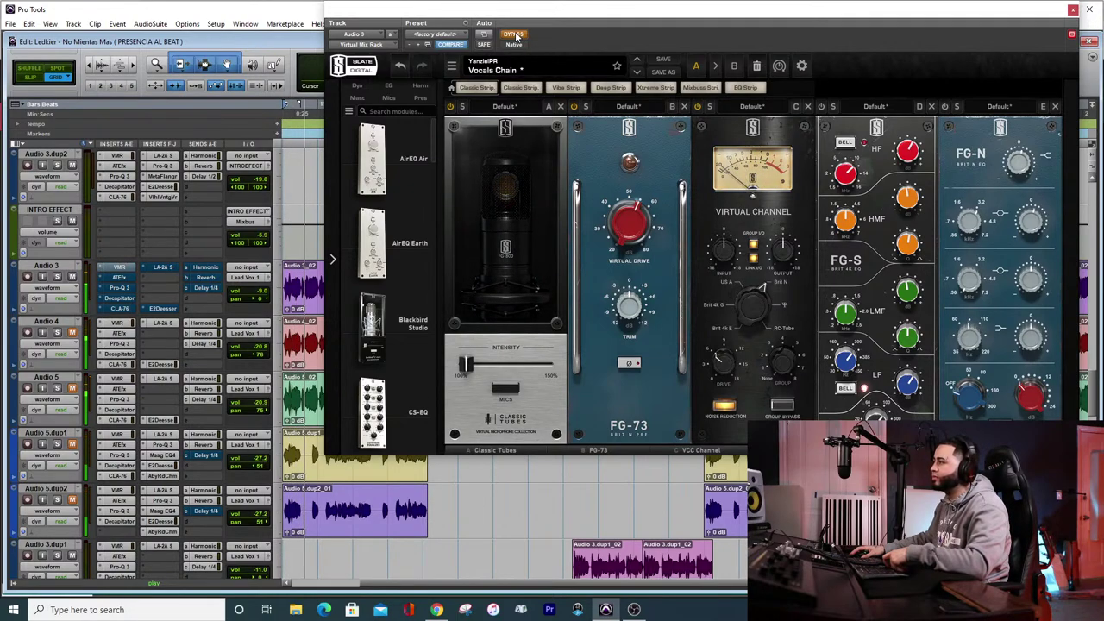
{"action": "left_click", "coordinate": [516, 35]}
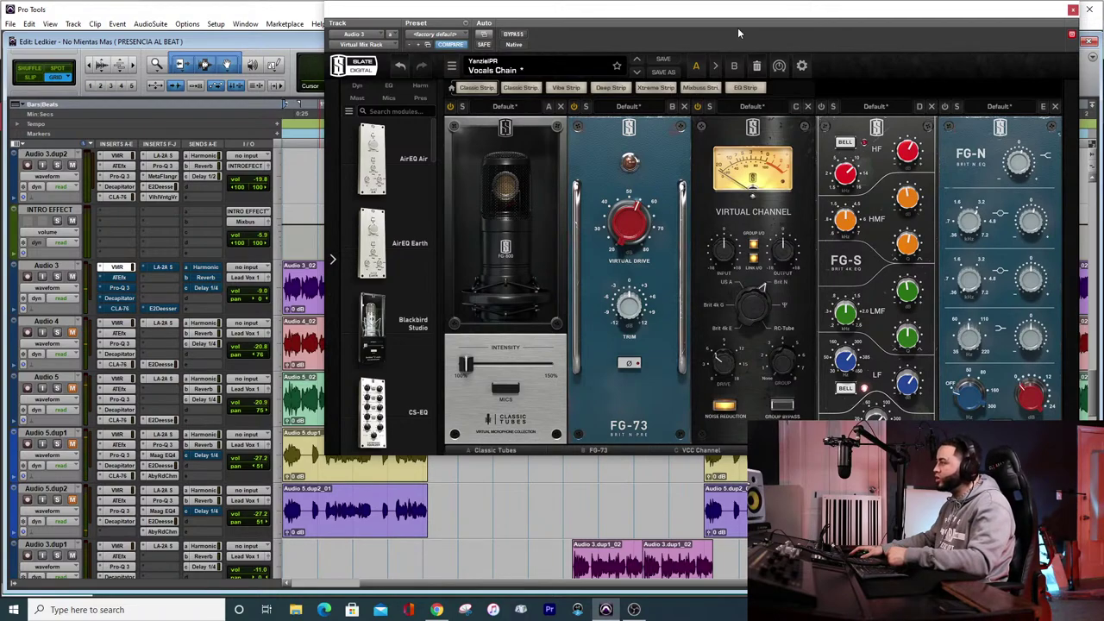
{"action": "left_click_drag", "start_coordinate": [667, 19], "coordinate": [624, 17]}
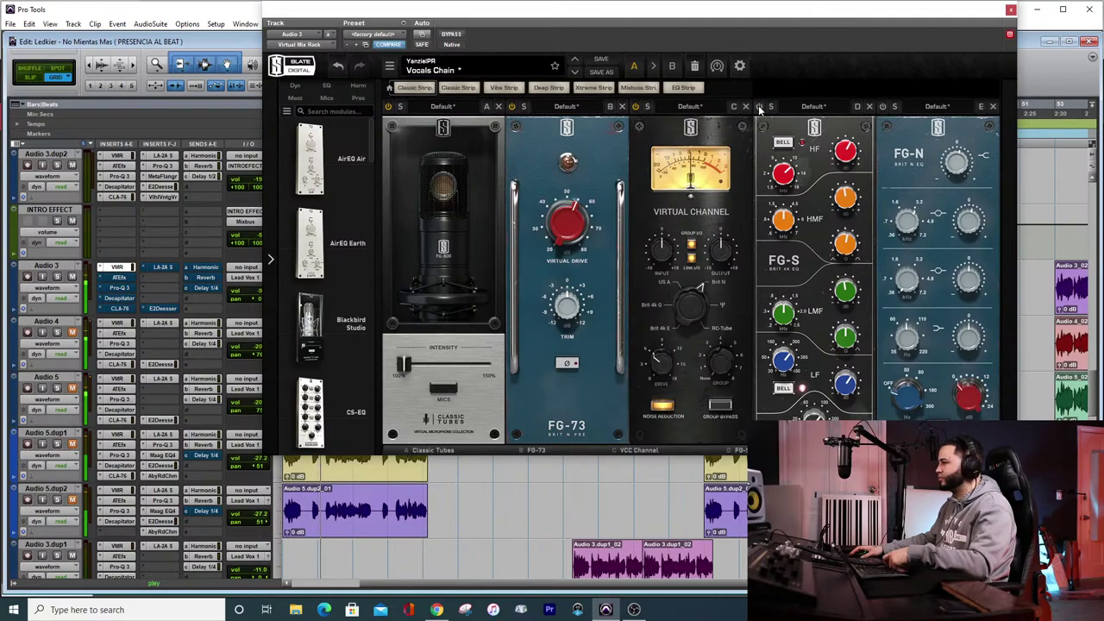
Mute the BEAT MASTER track and return to the Audio 3 vocal tracks and their Virtual Mix Rack
{"action": "scroll", "coordinate": [62, 256], "scroll_direction": "up", "scroll_amount": 1}
{"action": "scroll", "coordinate": [63, 256], "scroll_direction": "up", "scroll_amount": 4}
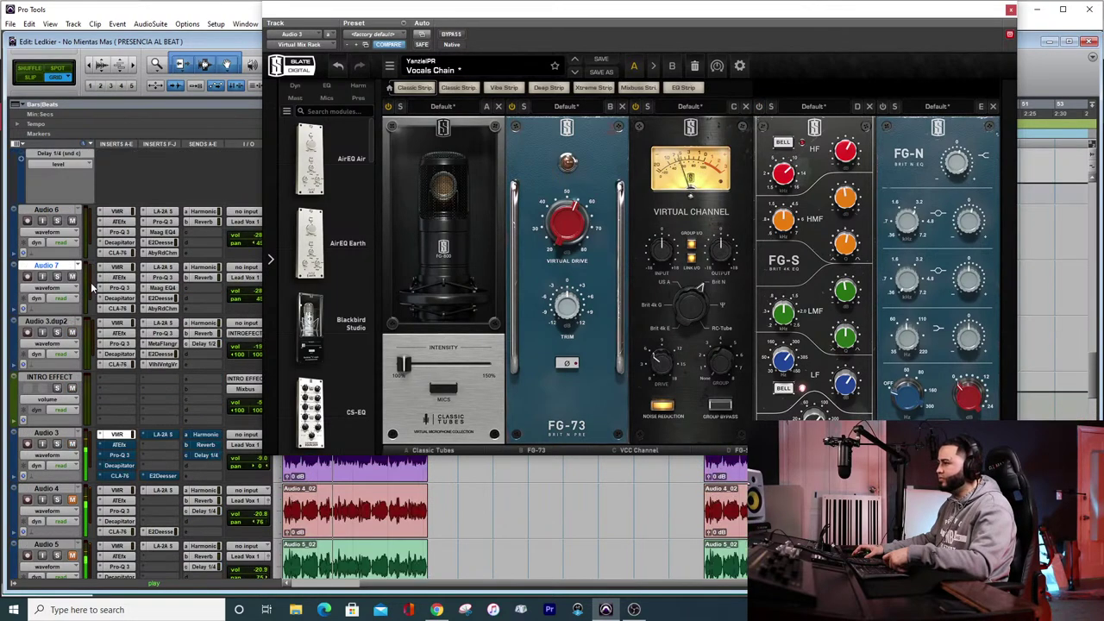
{"action": "left_click", "coordinate": [72, 221]}
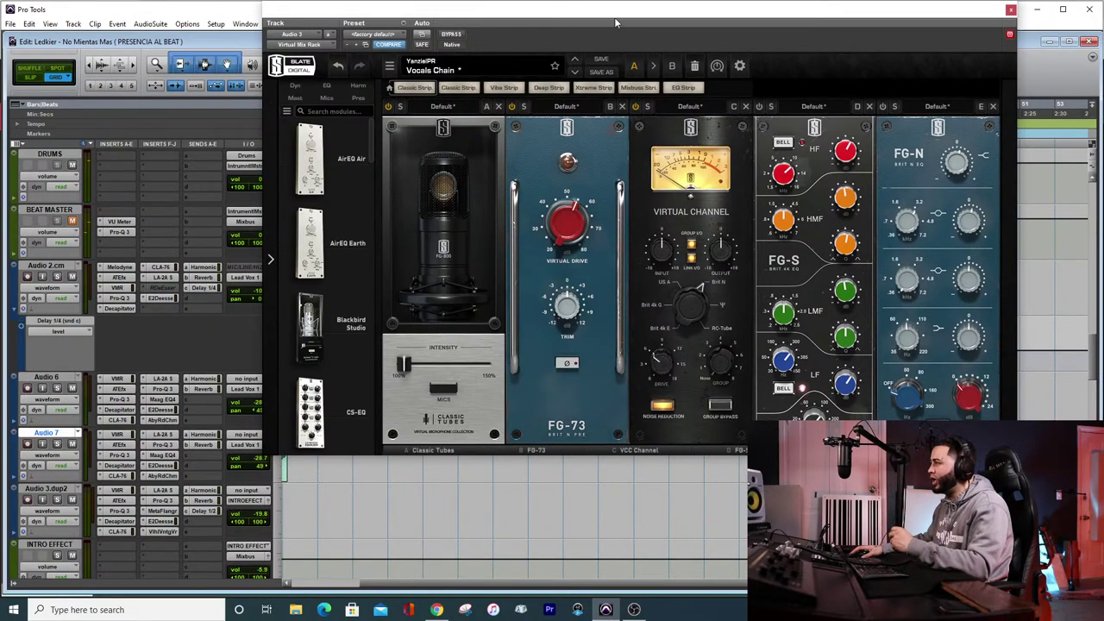
{"action": "left_click_drag", "start_coordinate": [616, 15], "coordinate": [700, 16]}
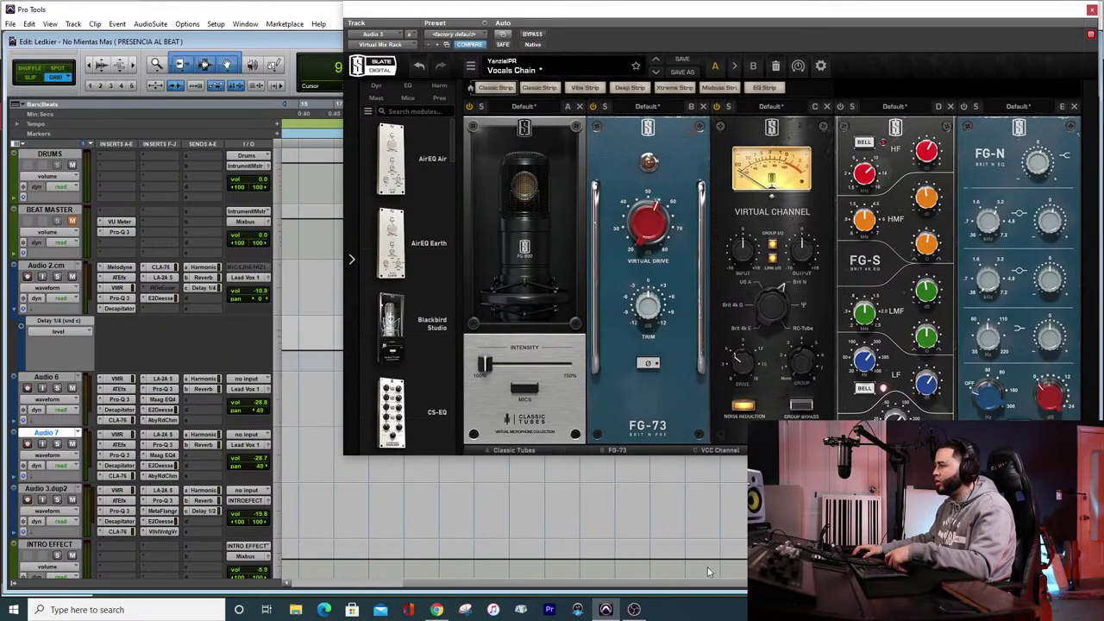
{"action": "scroll", "coordinate": [705, 566], "scroll_direction": "down", "scroll_amount": 6}
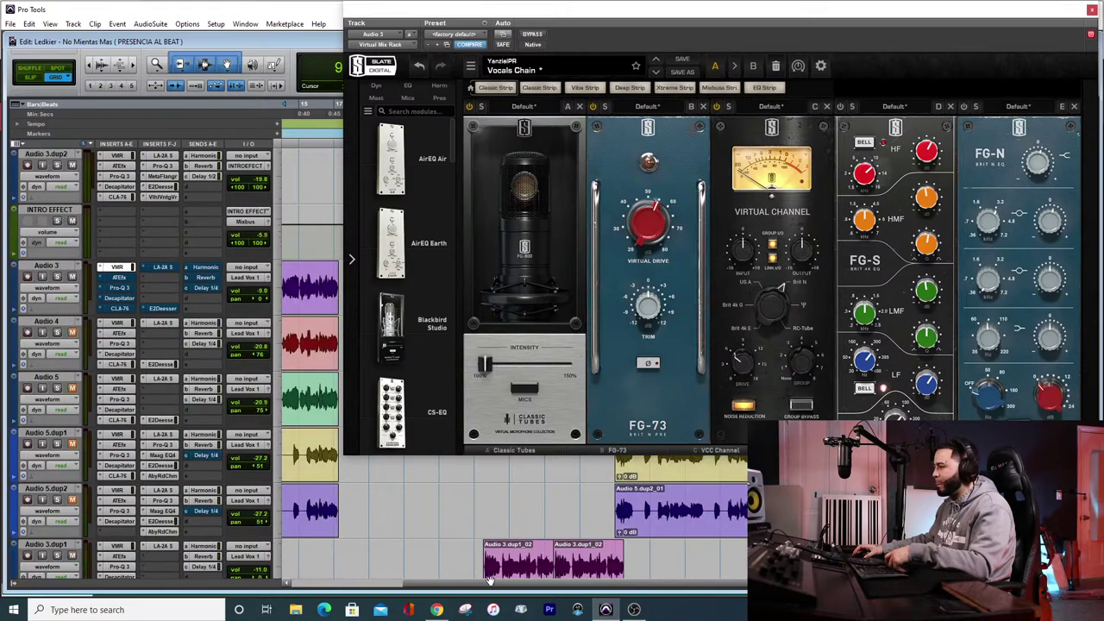
{"action": "left_click_drag", "start_coordinate": [498, 584], "coordinate": [457, 557]}
{"action": "left_click_drag", "start_coordinate": [730, 22], "coordinate": [643, 21]}
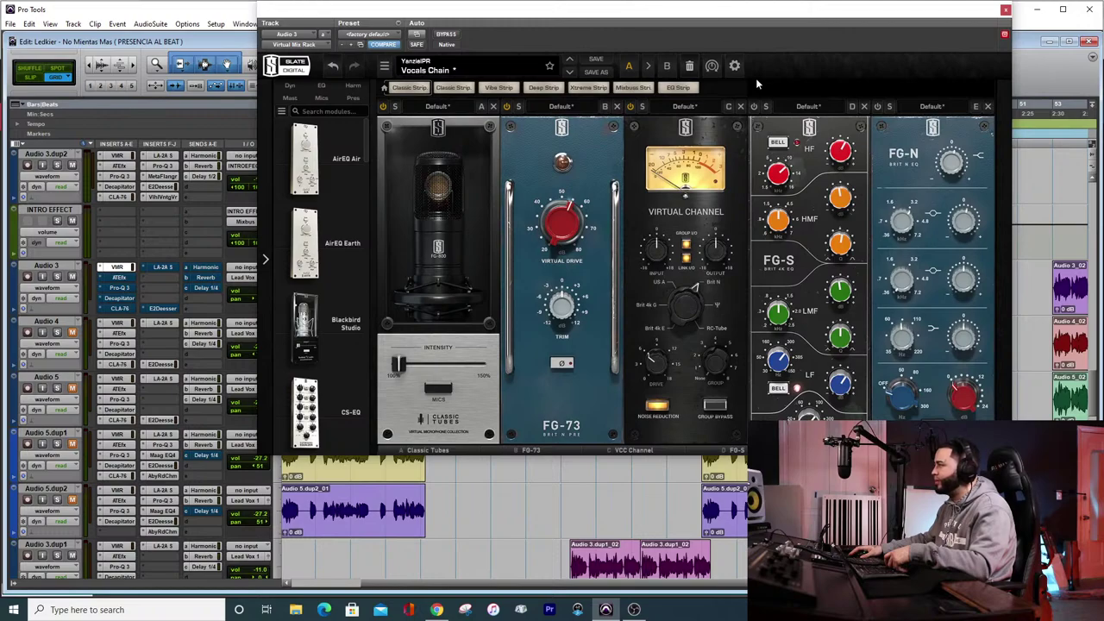
Examine the frequency and gain settings of the FG-S equalizer's HF, HMF, LMF and LF bands
{"action": "key", "text": "space"}
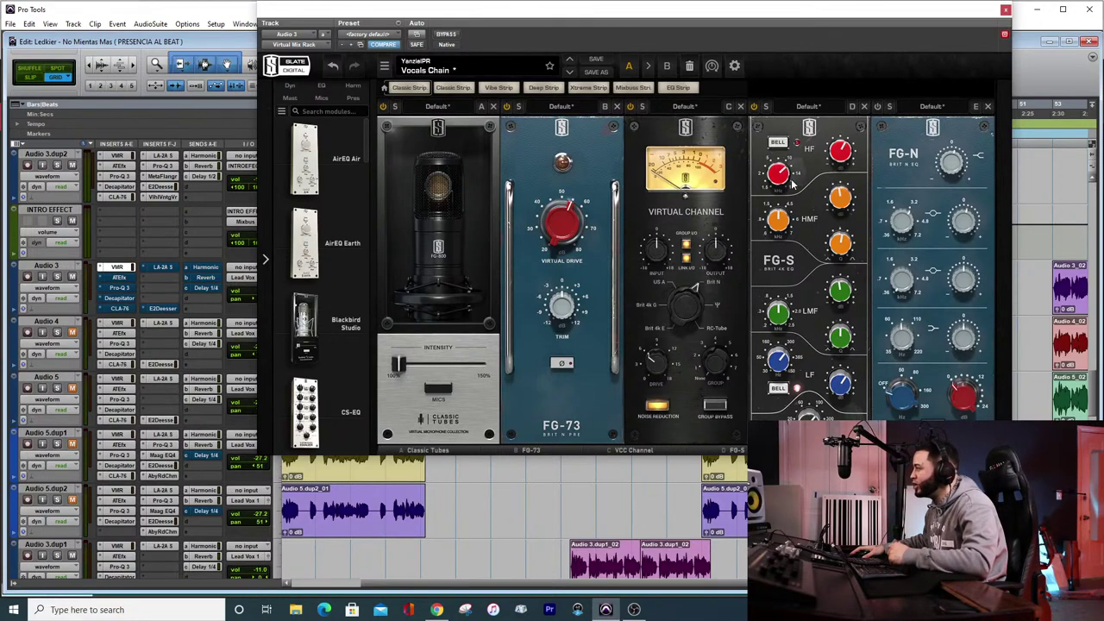
{"action": "mouse_move", "coordinate": [779, 174]}
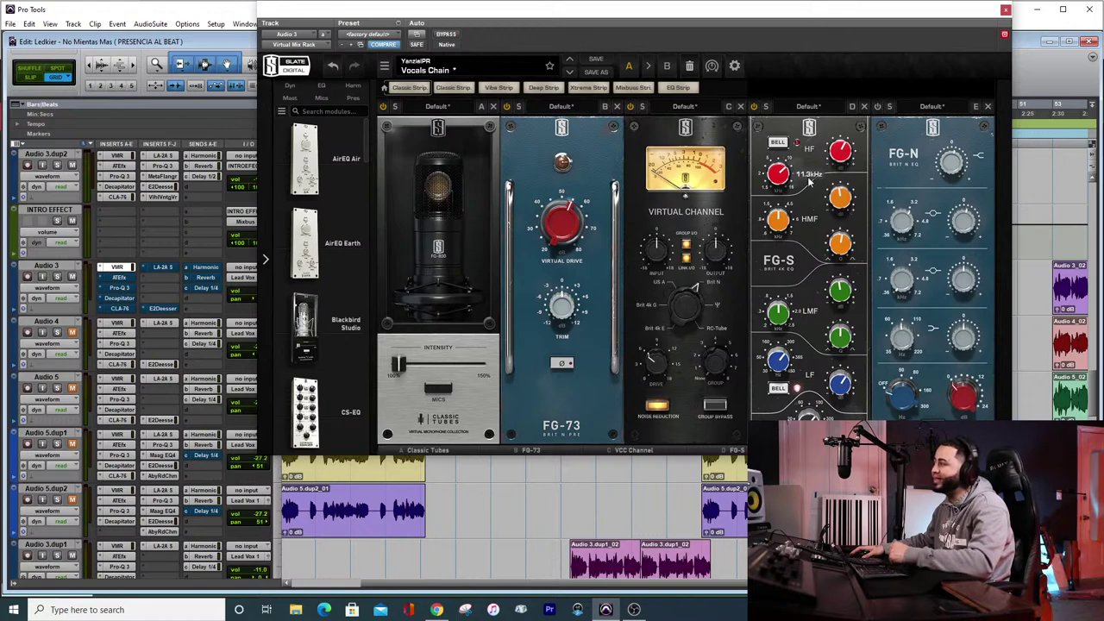
{"action": "mouse_move", "coordinate": [843, 153]}
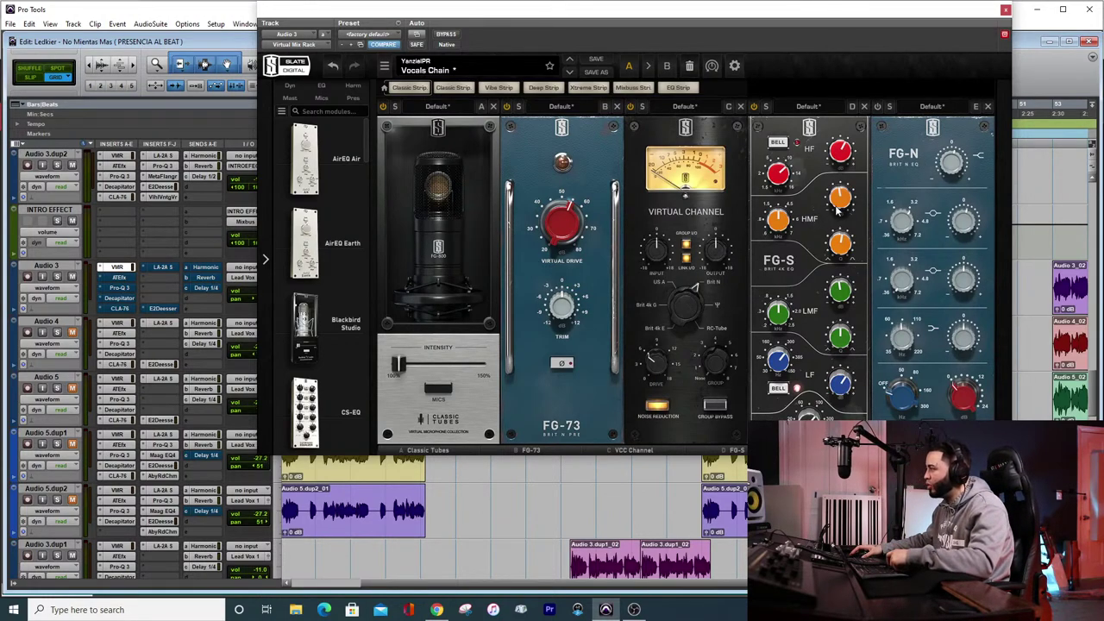
{"action": "mouse_move", "coordinate": [779, 223]}
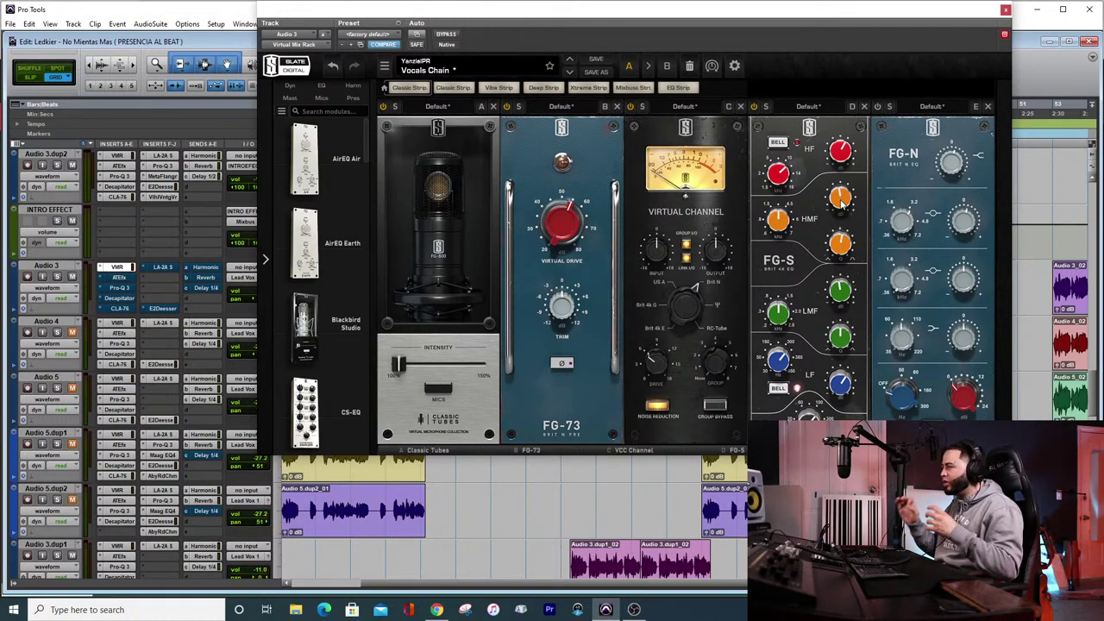
{"action": "mouse_move", "coordinate": [842, 203]}
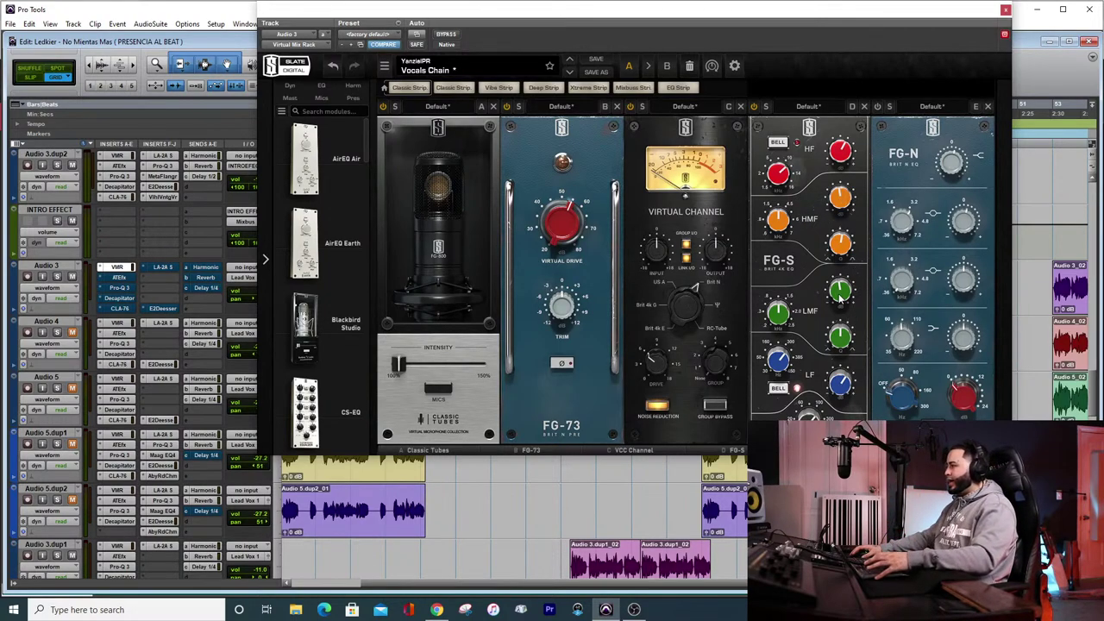
{"action": "mouse_move", "coordinate": [836, 295]}
{"action": "mouse_move", "coordinate": [781, 321]}
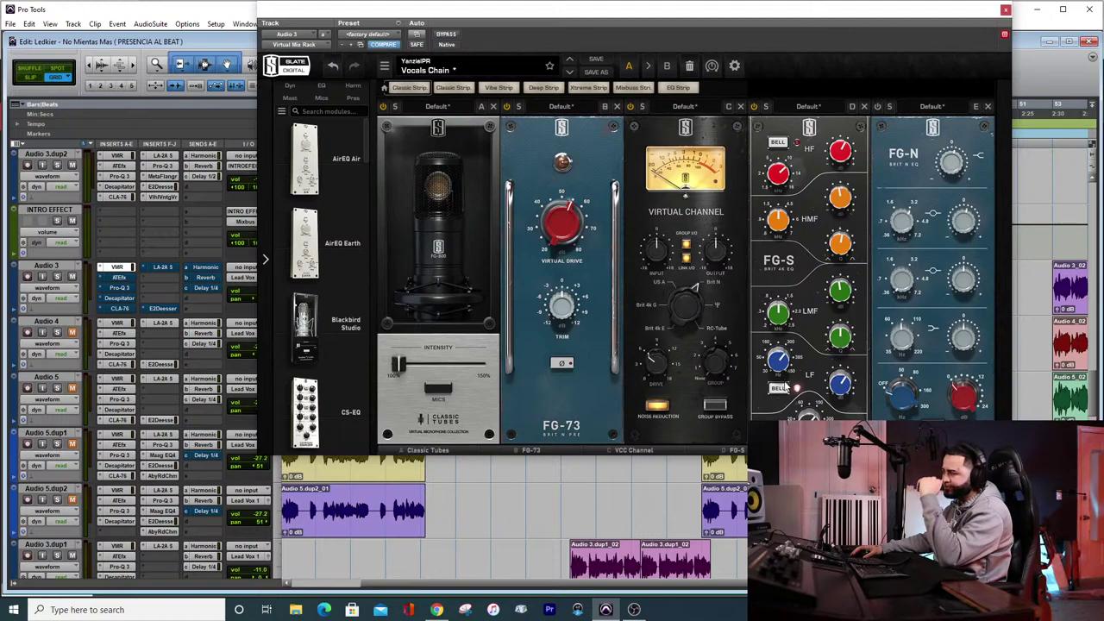
{"action": "mouse_move", "coordinate": [842, 388]}
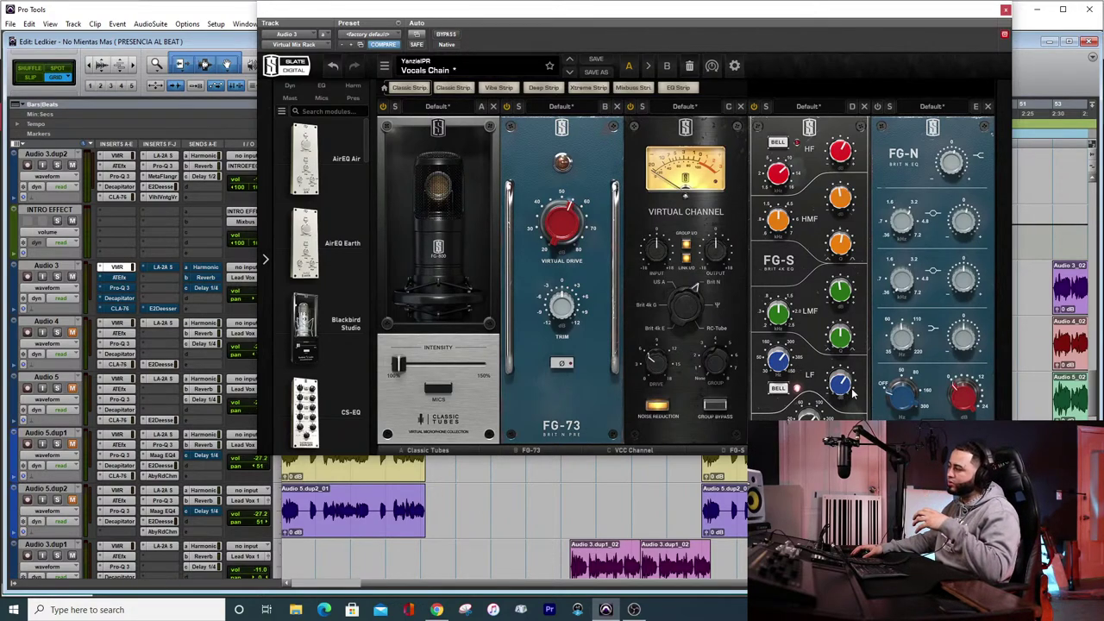
{"action": "mouse_move", "coordinate": [841, 388]}
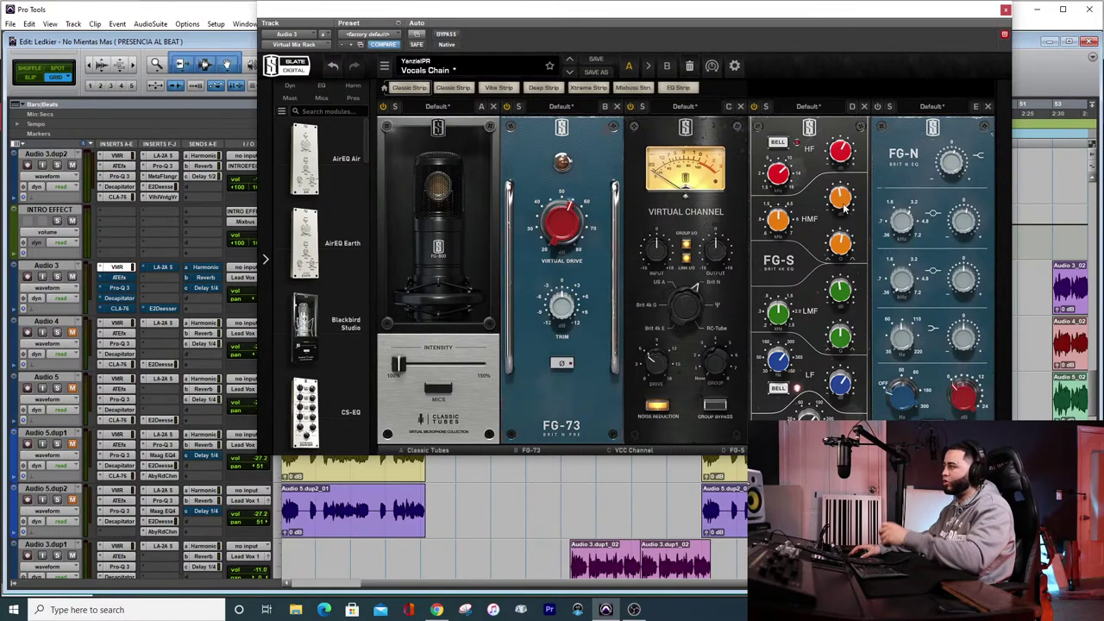
Raise the gain of the FG-N equalizer's upper mid band to about +2.21 dB and close the Virtual Mix Rack
{"action": "left_click_drag", "start_coordinate": [844, 22], "coordinate": [721, 22]}
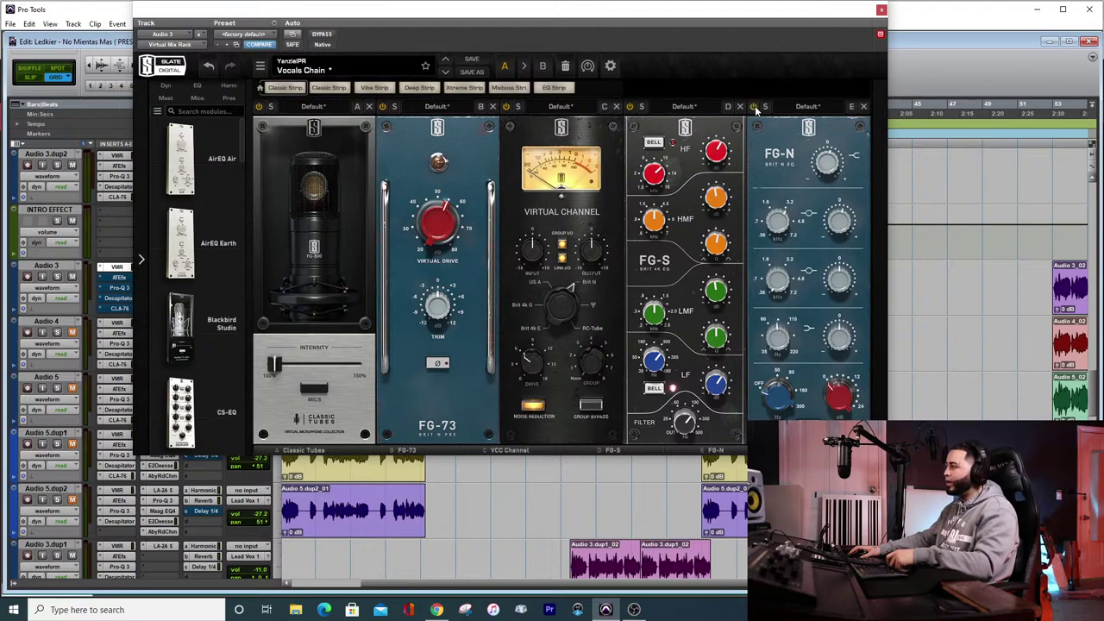
{"action": "mouse_move", "coordinate": [829, 165]}
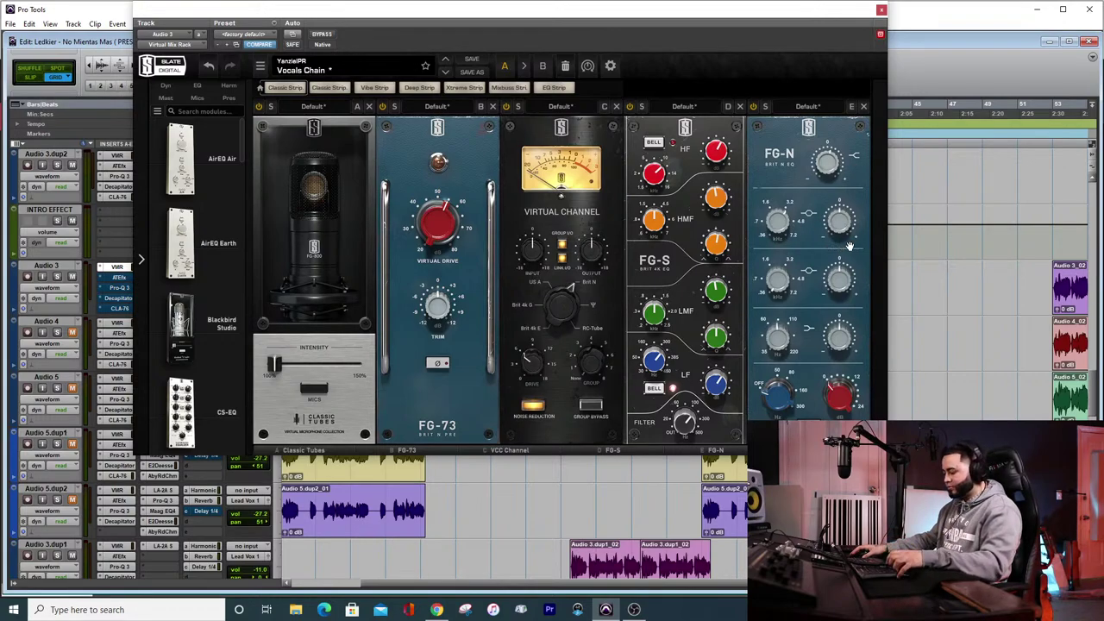
{"action": "mouse_move", "coordinate": [832, 217]}
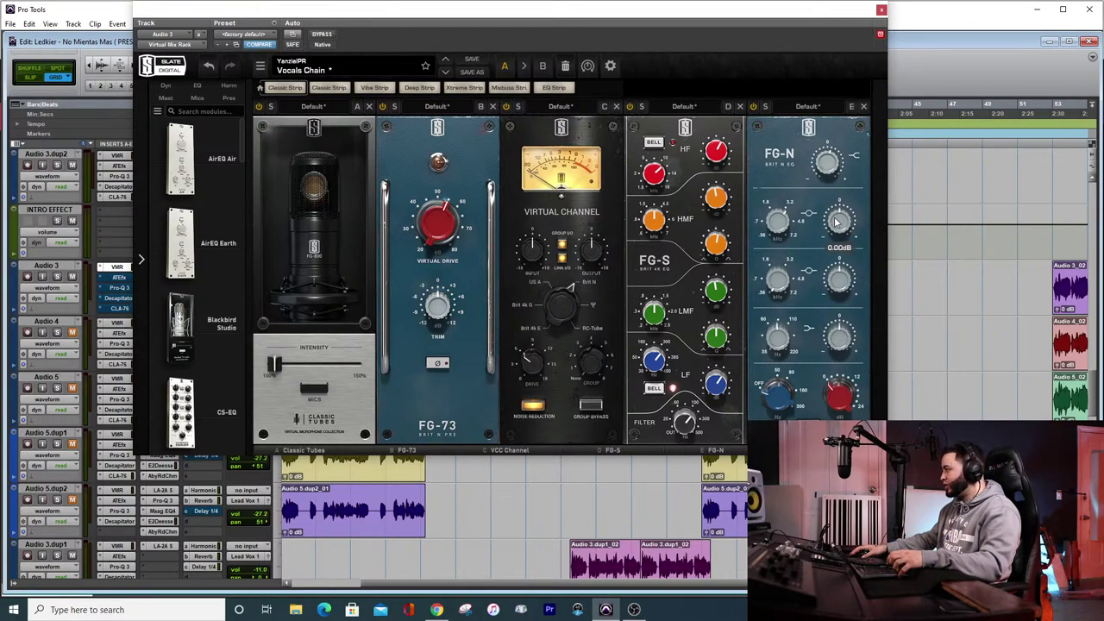
{"action": "left_click_drag", "start_coordinate": [833, 217], "coordinate": [831, 209]}
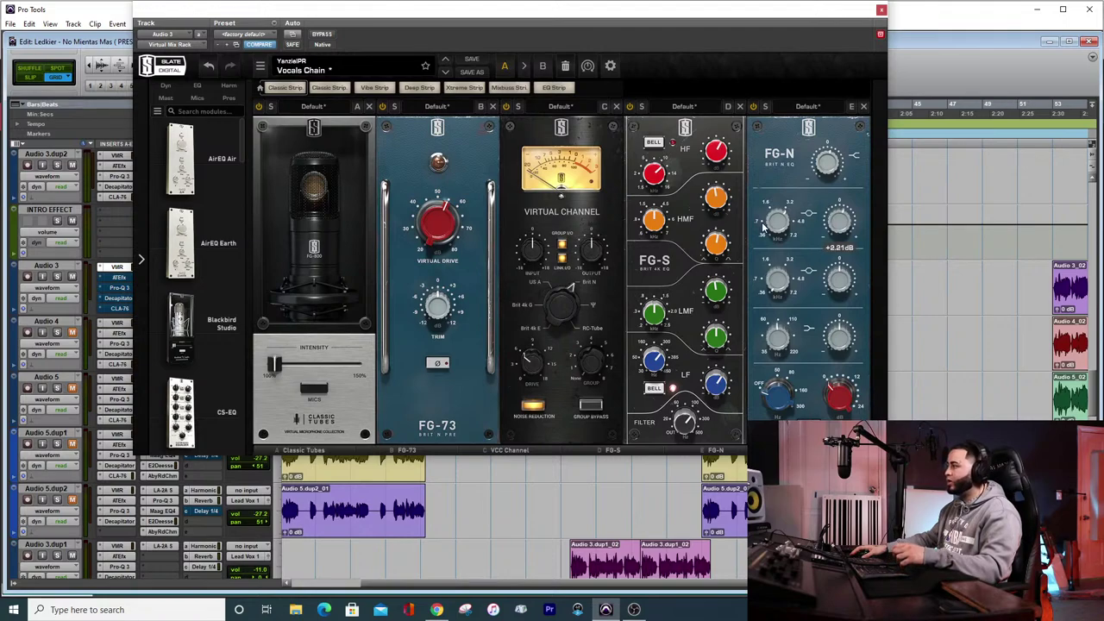
{"action": "mouse_move", "coordinate": [771, 226]}
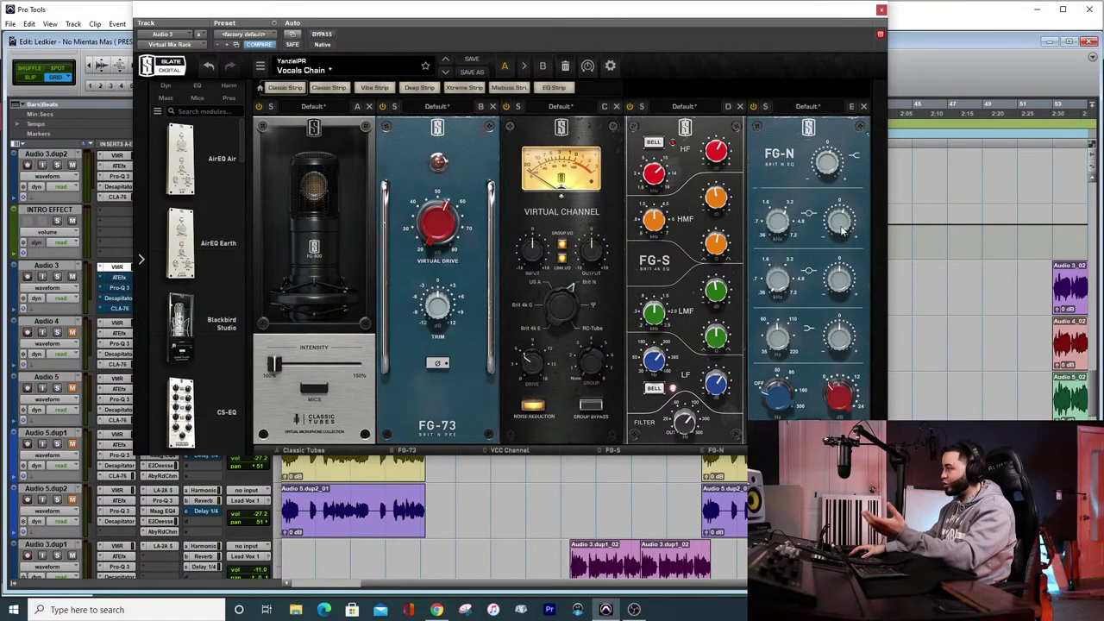
{"action": "mouse_move", "coordinate": [837, 224]}
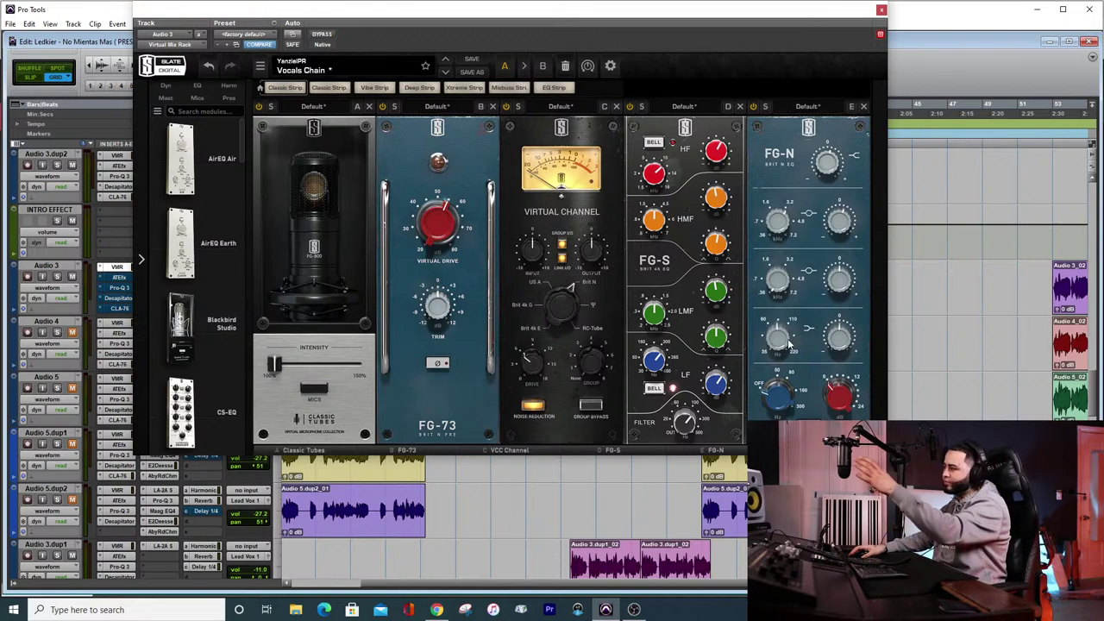
{"action": "mouse_move", "coordinate": [829, 335]}
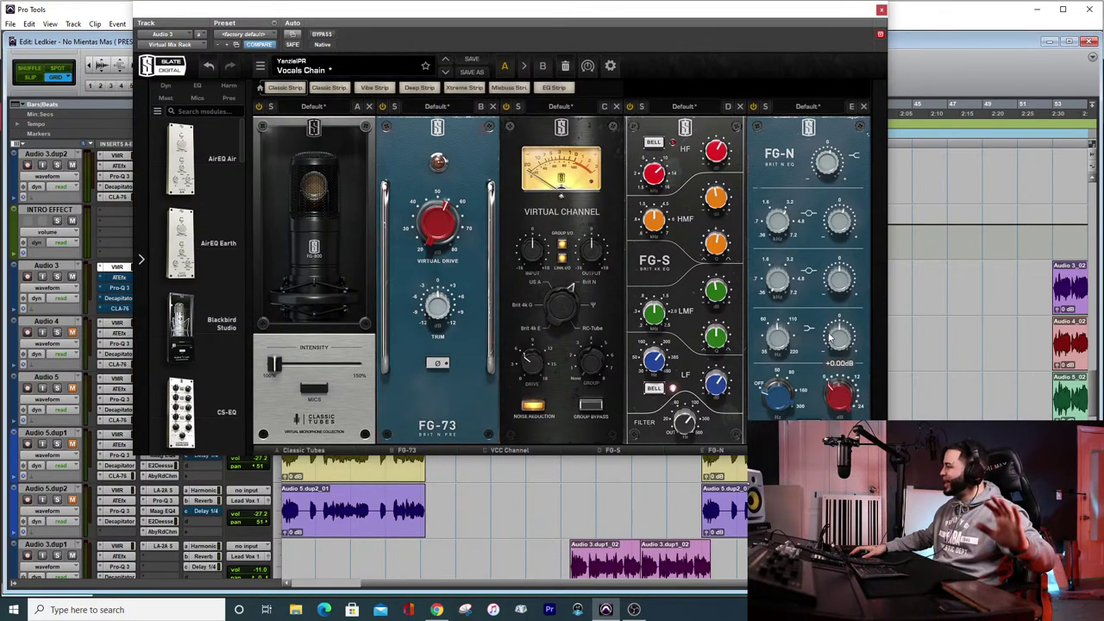
{"action": "left_click", "coordinate": [881, 10]}
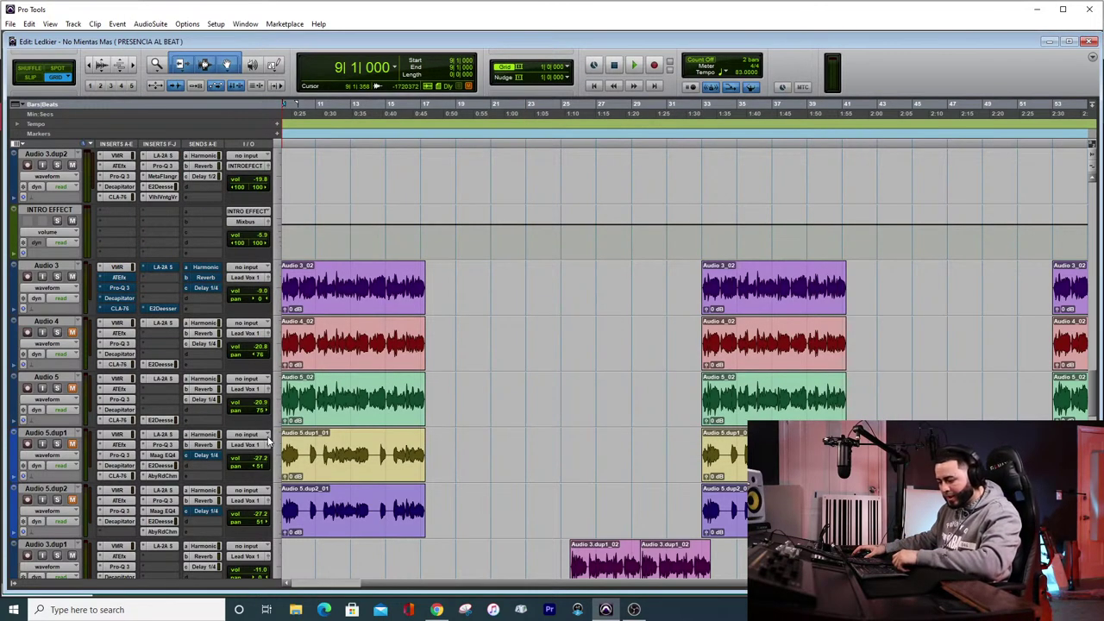
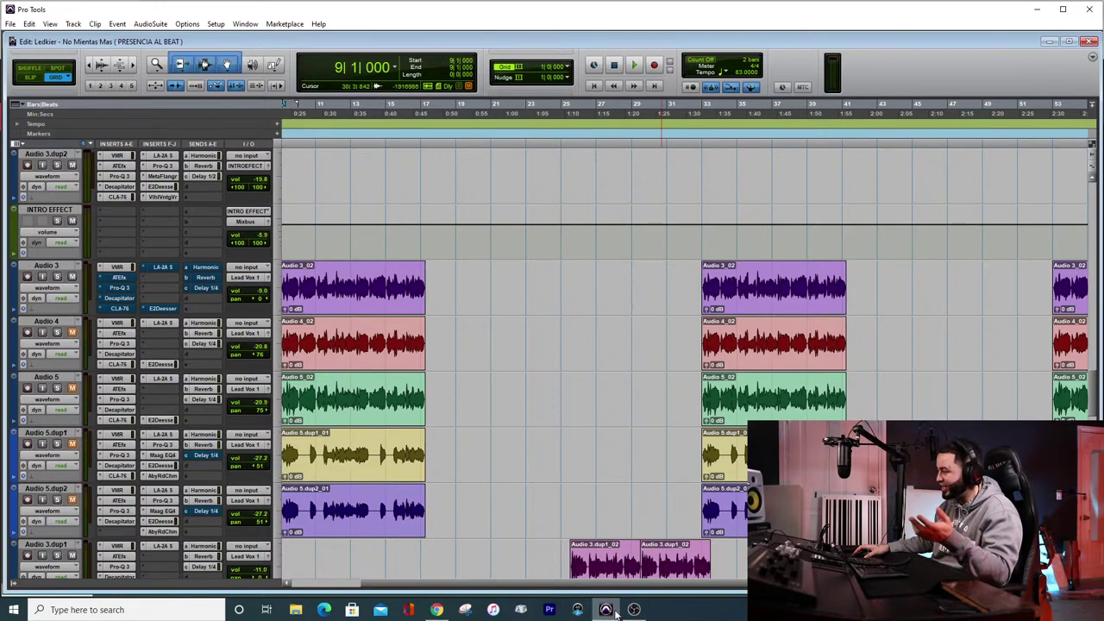
Open Auto-Tune EFX+ on Audio 3, place its window clear of the vocal clips and take the plug-in off bypass
{"action": "mouse_move", "coordinate": [632, 609]}
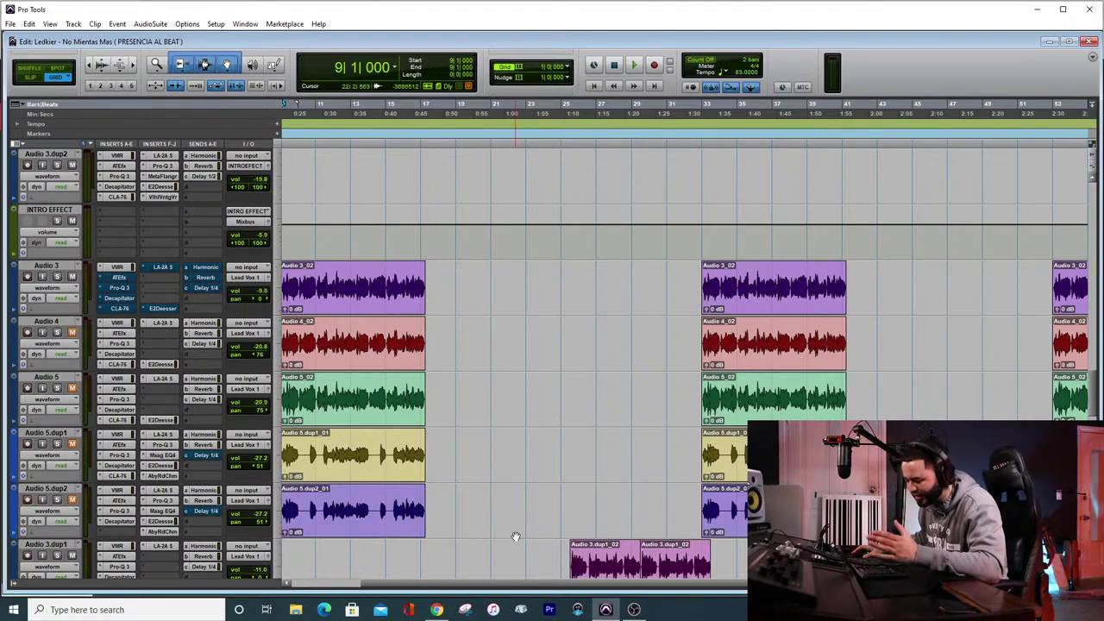
{"action": "left_click", "coordinate": [126, 279]}
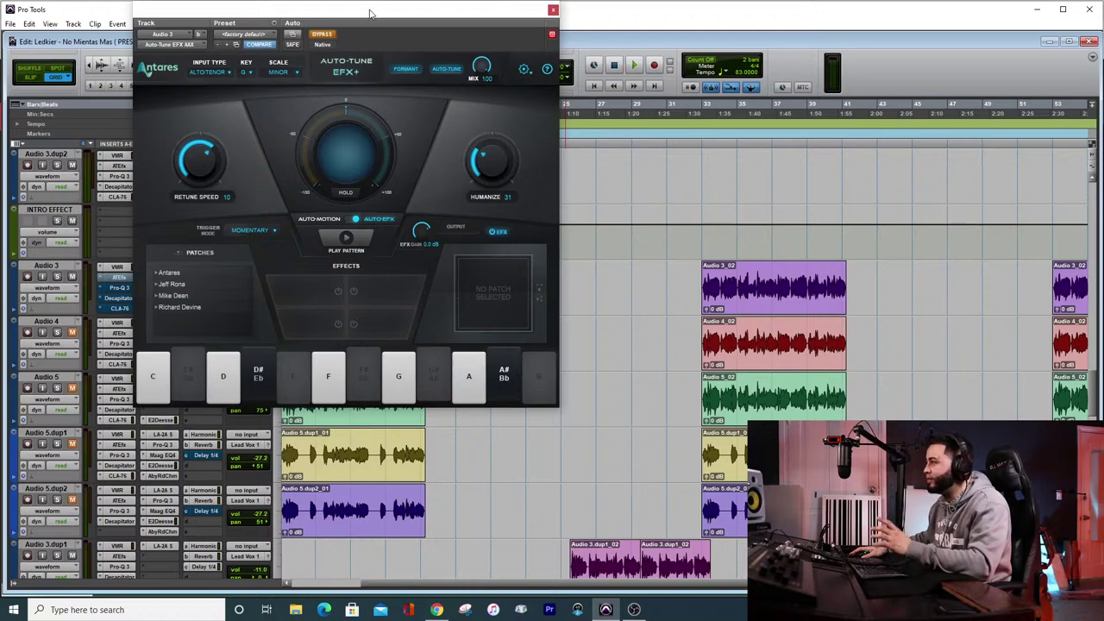
{"action": "left_click_drag", "start_coordinate": [303, 9], "coordinate": [741, 9]}
{"action": "left_click_drag", "start_coordinate": [439, 584], "coordinate": [409, 584]}
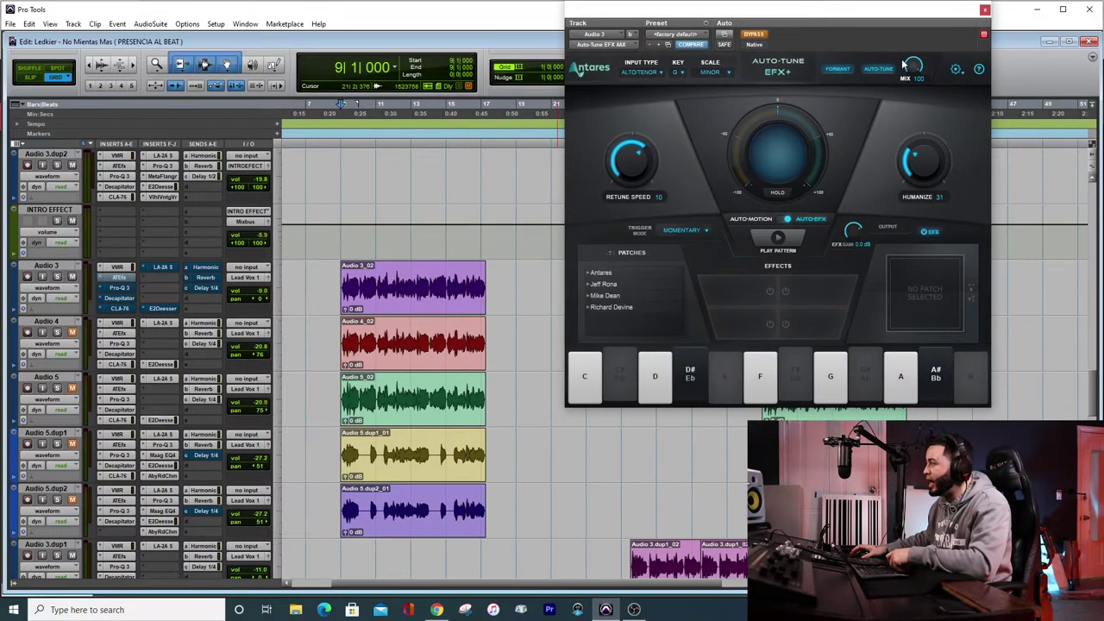
{"action": "left_click", "coordinate": [755, 36]}
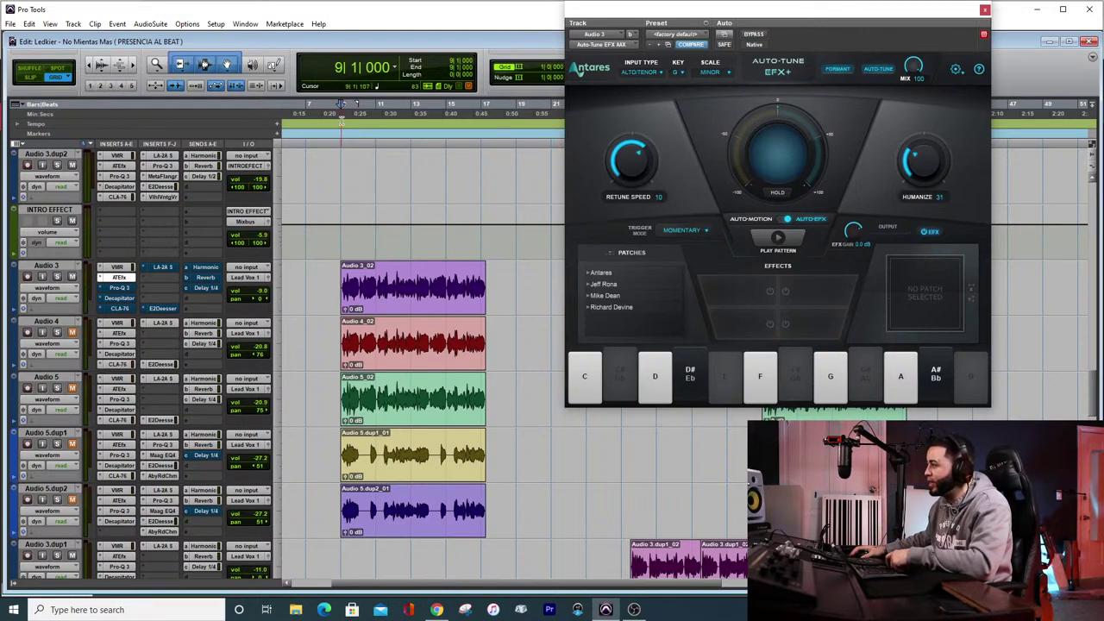
Compare Audio 3 with Auto-Tune EFX+ active and bypassed during playback, leaving it active
{"action": "key", "text": "space"}
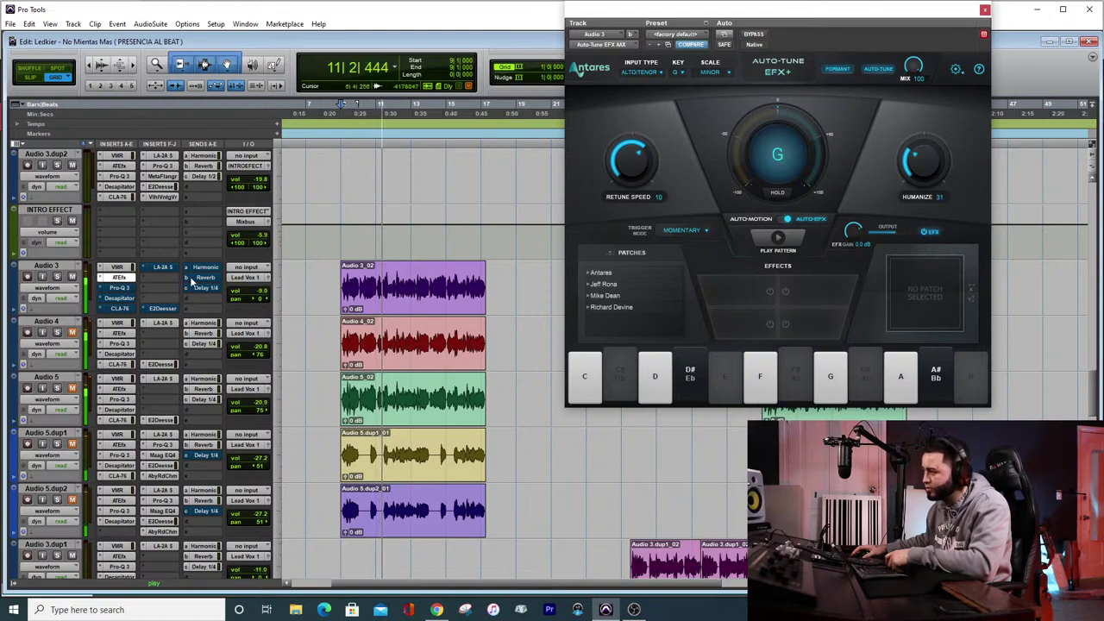
{"action": "right_click", "coordinate": [118, 277]}
{"action": "left_click", "coordinate": [123, 282]}
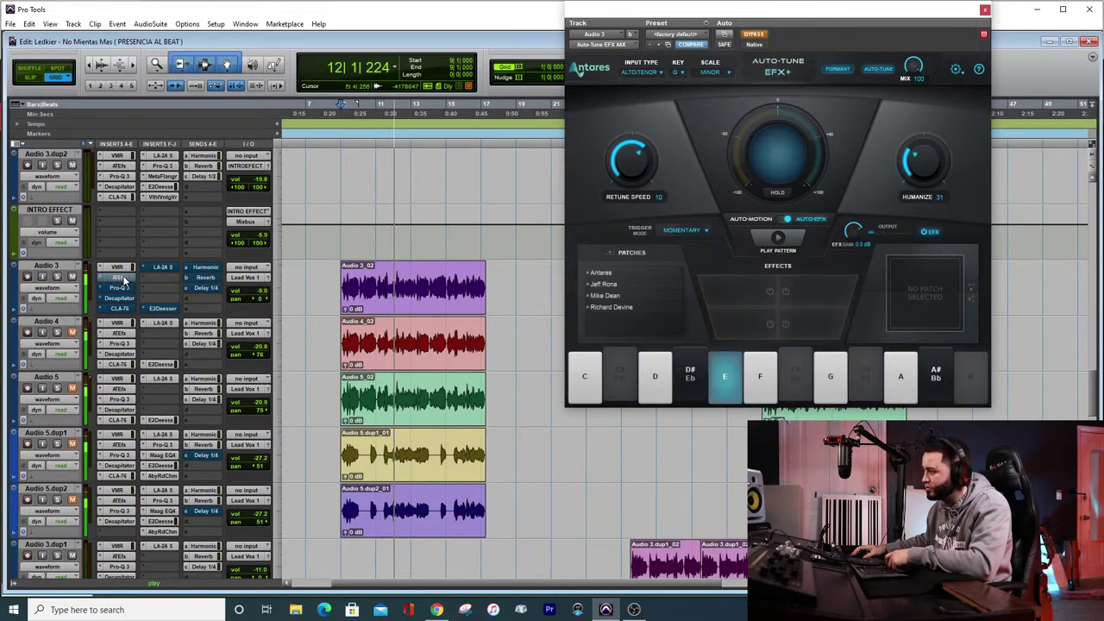
{"action": "right_click", "coordinate": [124, 282]}
{"action": "left_click", "coordinate": [156, 287]}
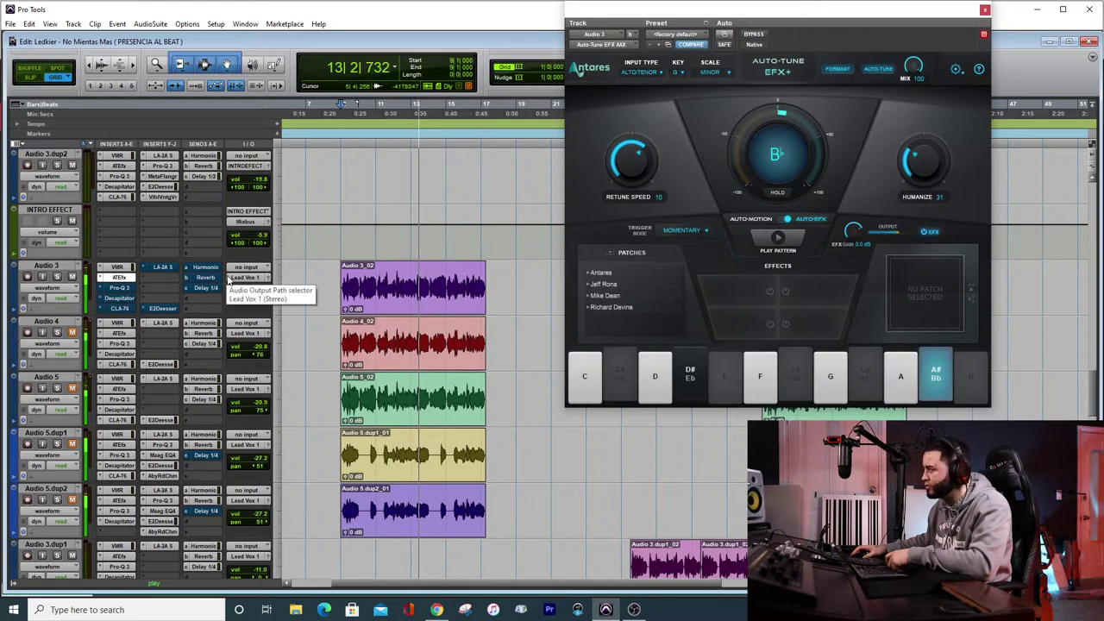
{"action": "key", "text": "space"}
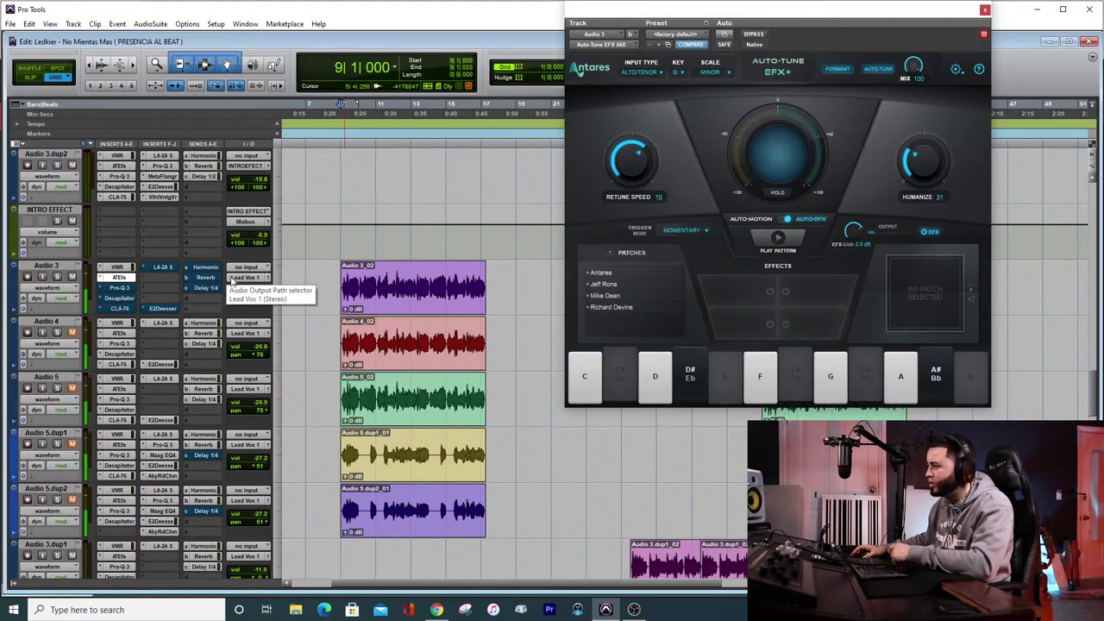
Open FabFilter Pro-Q 3 on Audio 3, take it off bypass and audition the vocal briefly
{"action": "left_click", "coordinate": [119, 287]}
{"action": "right_click", "coordinate": [126, 287]}
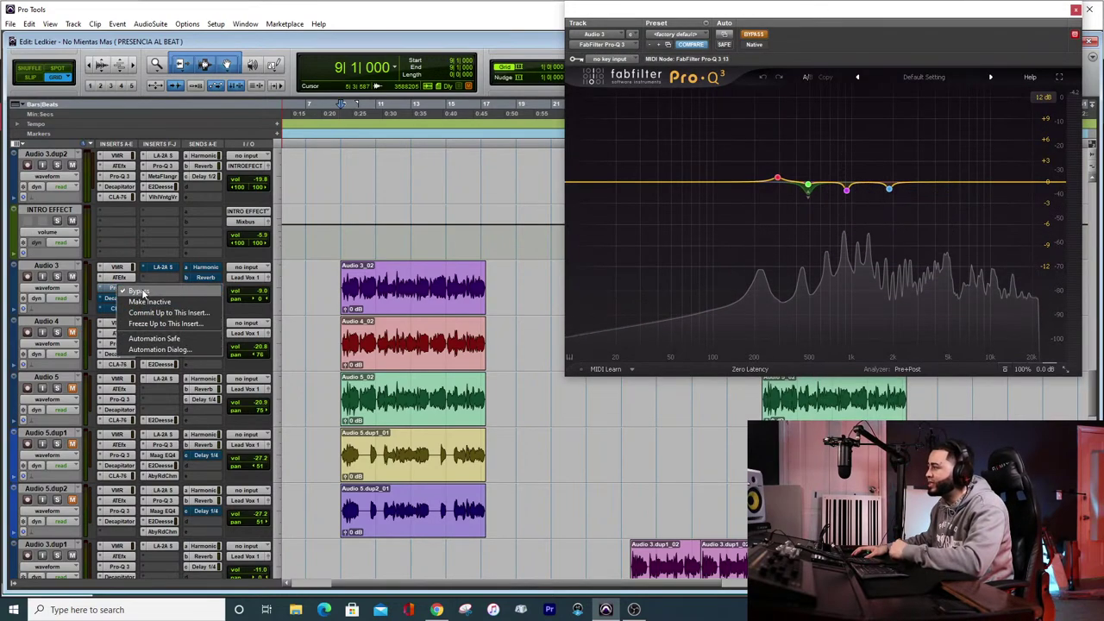
{"action": "left_click", "coordinate": [140, 291]}
{"action": "left_click_drag", "start_coordinate": [708, 18], "coordinate": [675, 19]}
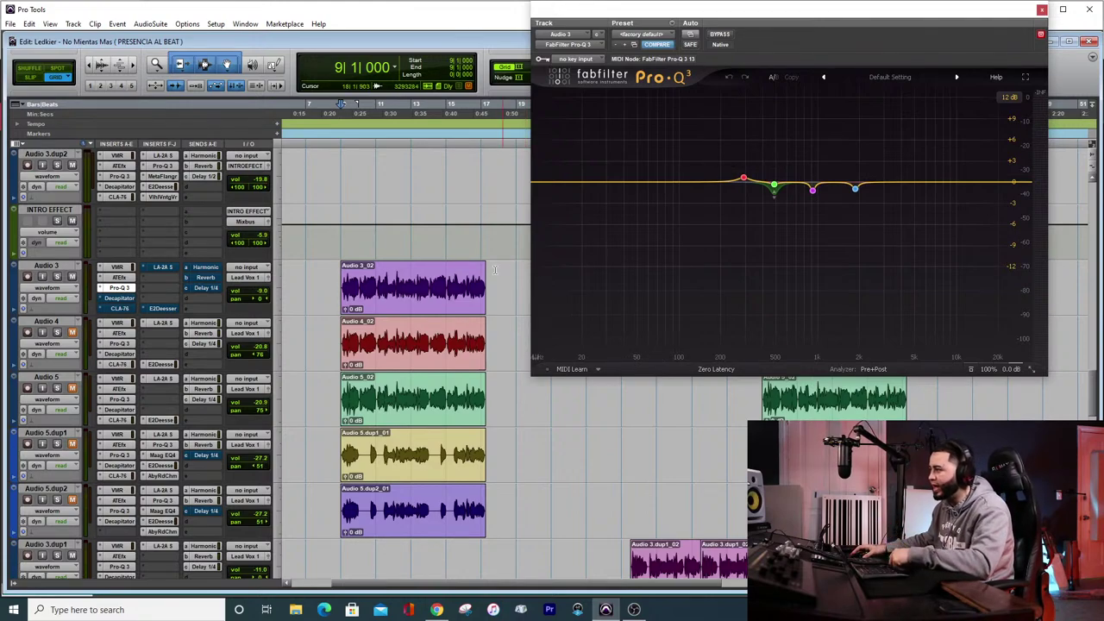
{"action": "key", "text": "space"}
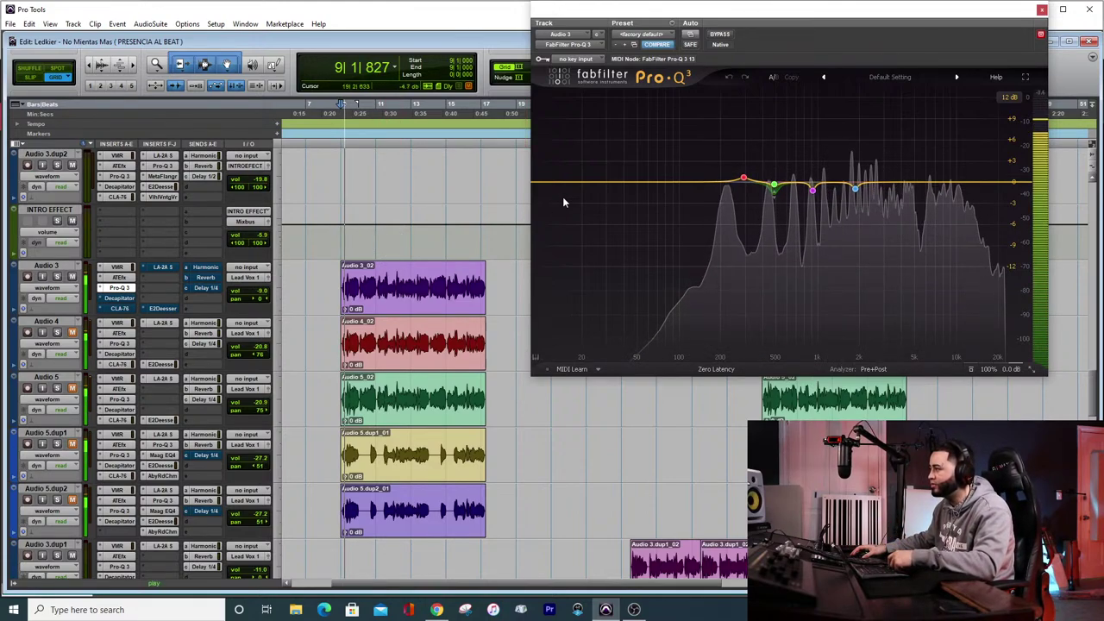
{"action": "key", "text": "space"}
{"action": "double_click", "coordinate": [605, 175]}
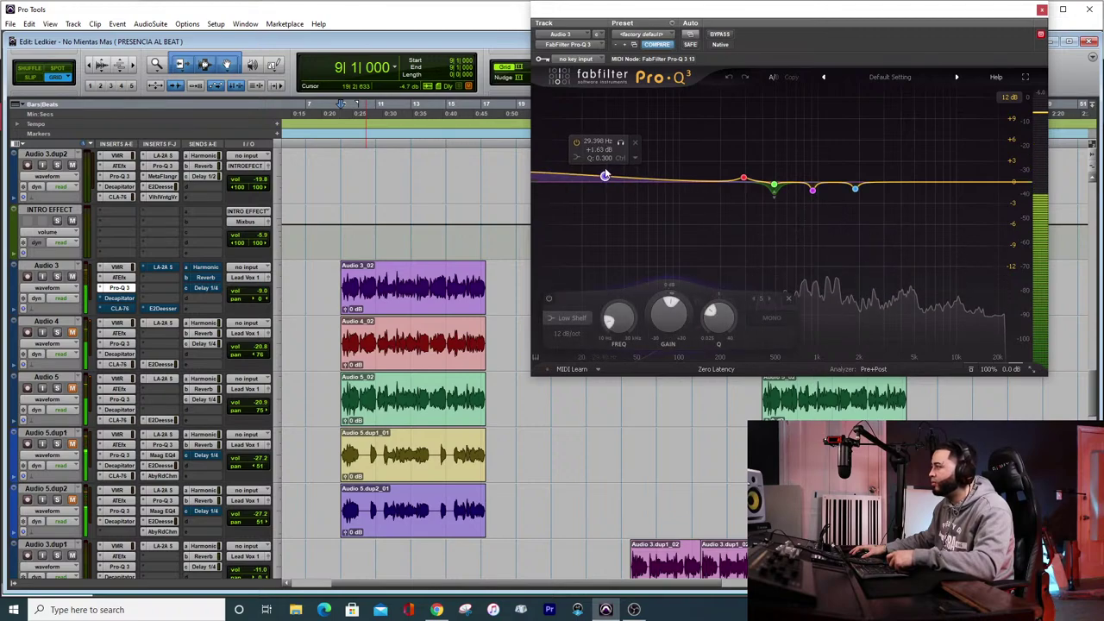
{"action": "right_click", "coordinate": [605, 175]}
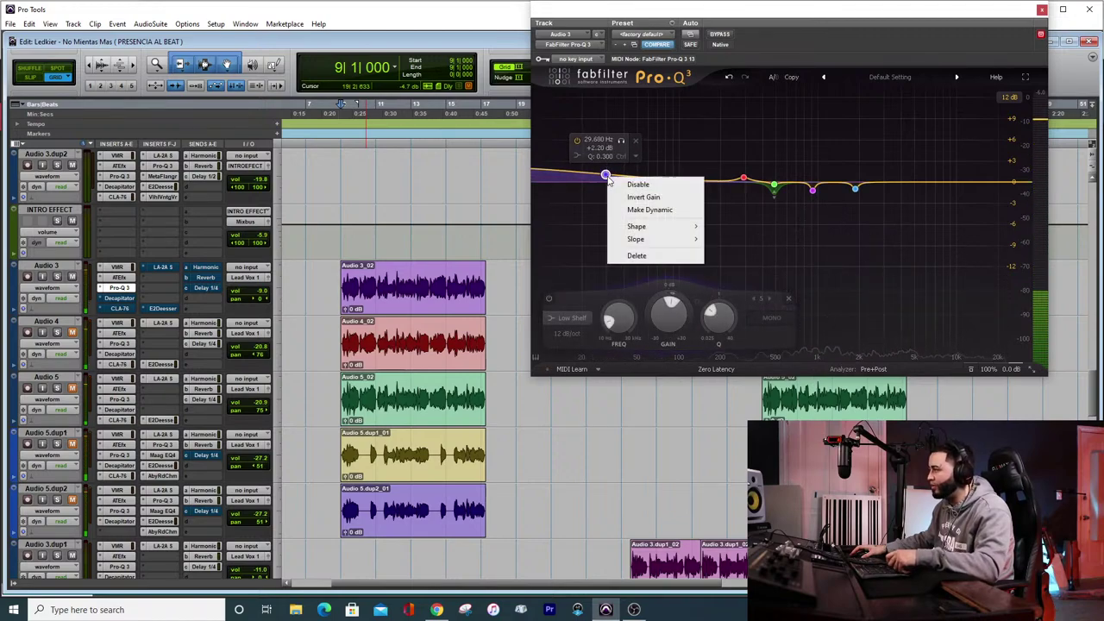
{"action": "left_click", "coordinate": [638, 256]}
Add a bell band at about 76 Hz in Pro-Q 3 with about +10.67 dB of gain and a Q of 40
{"action": "double_click", "coordinate": [661, 177]}
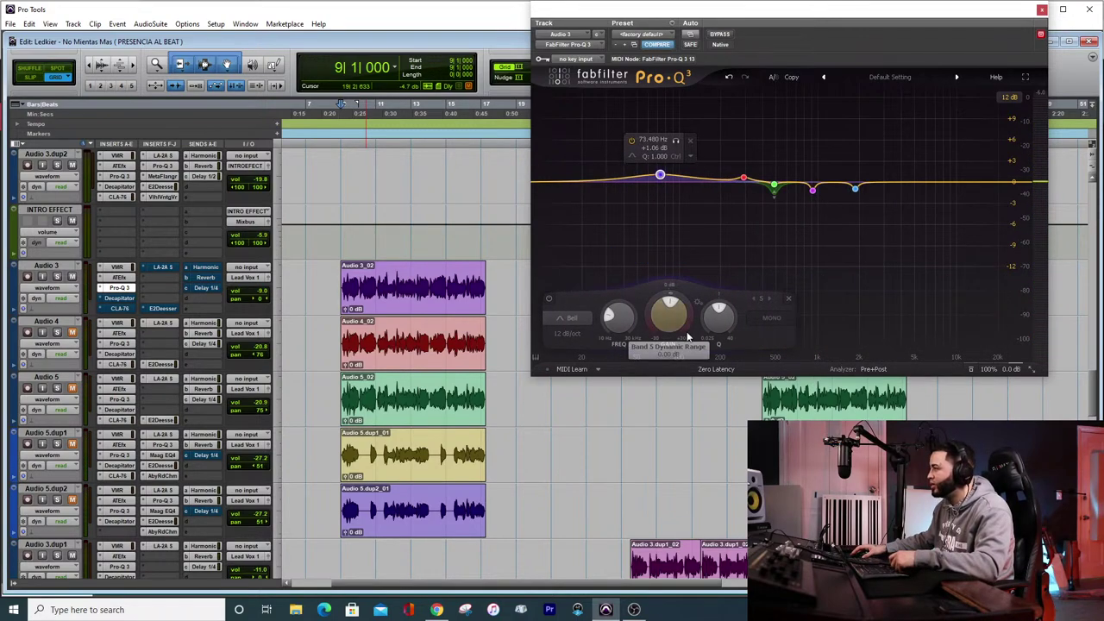
{"action": "left_click_drag", "start_coordinate": [663, 307], "coordinate": [659, 256]}
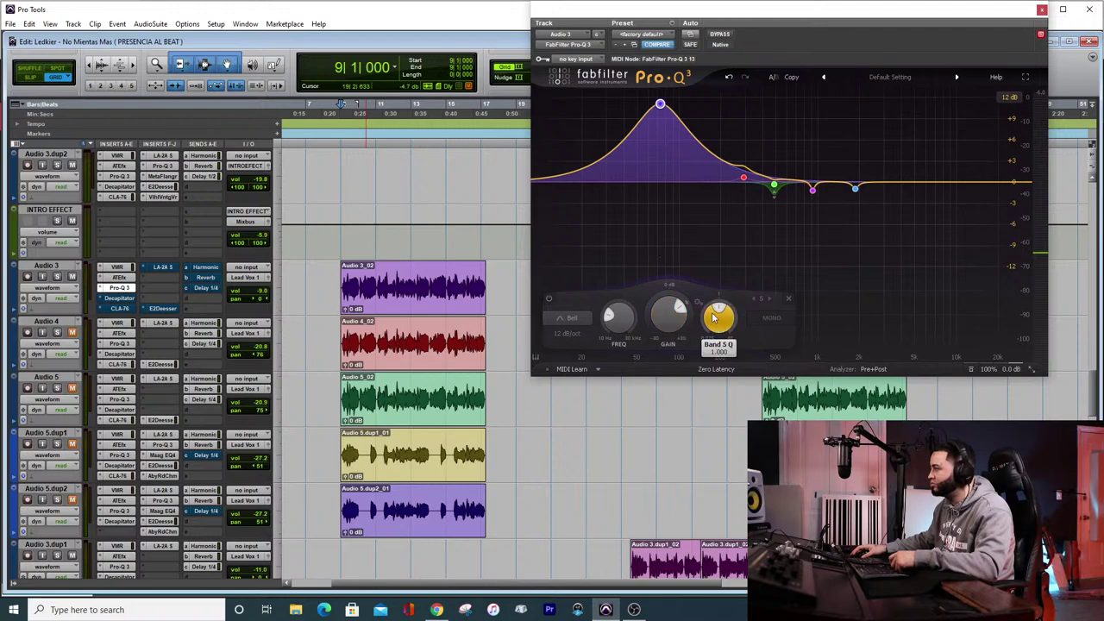
{"action": "left_click_drag", "start_coordinate": [713, 318], "coordinate": [688, 234]}
{"action": "mouse_move", "coordinate": [661, 104]}
{"action": "left_mouse_down"}
{"action": "mouse_move", "coordinate": [638, 105]}
{"action": "mouse_move", "coordinate": [662, 107]}
{"action": "left_mouse_up"}
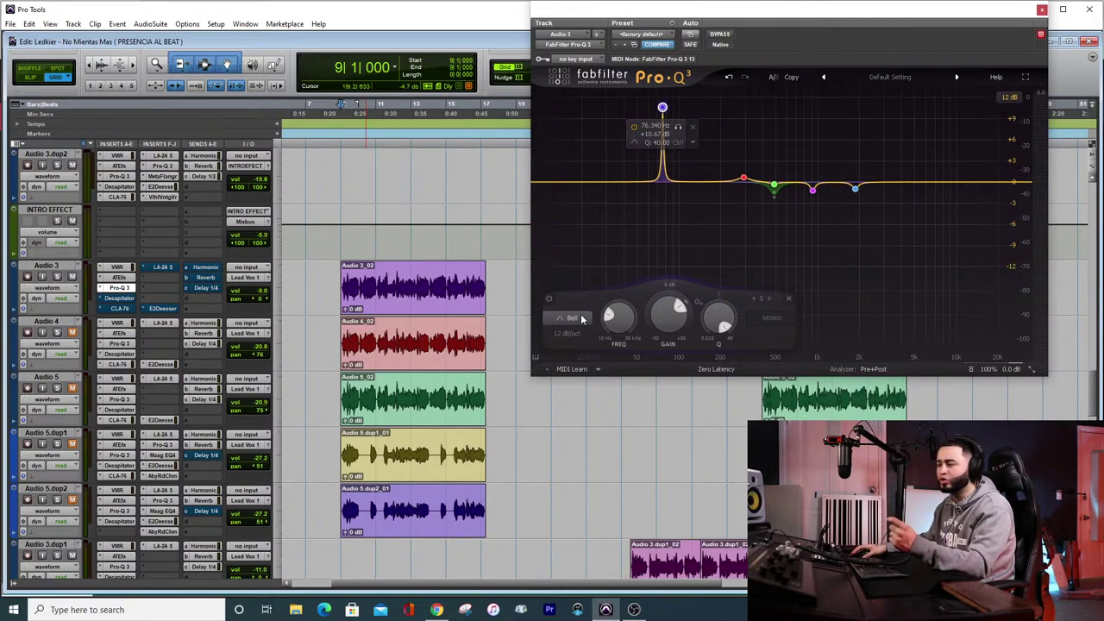
Turn the narrow 76 Hz band into a cut of about -2.5 dB, then delete the band from Pro-Q 3
{"action": "left_click_drag", "start_coordinate": [668, 313], "coordinate": [665, 411]}
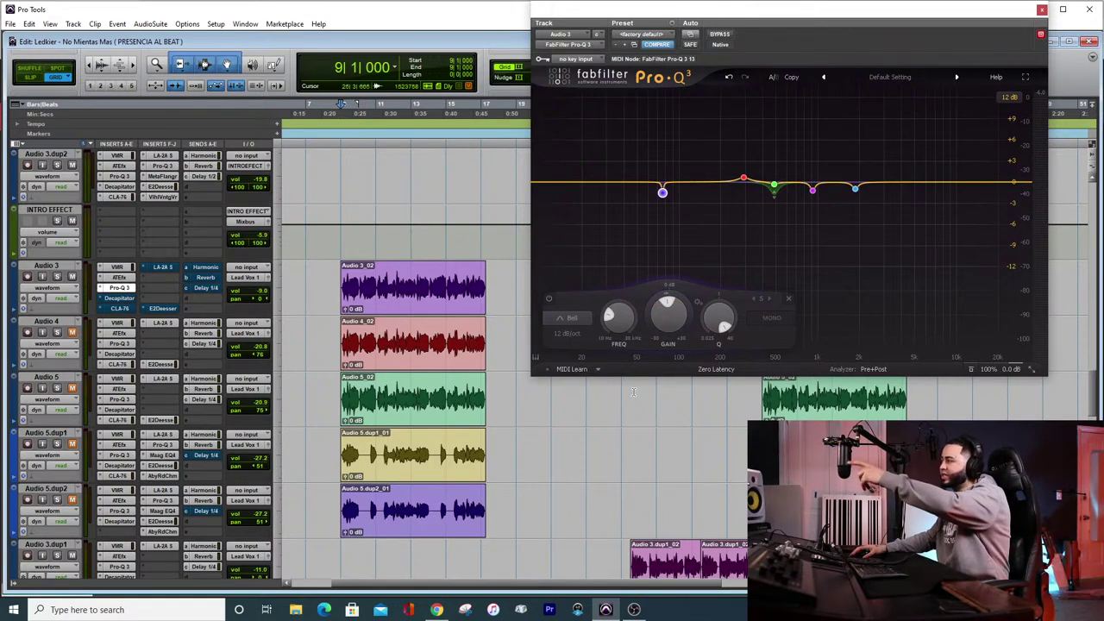
{"action": "mouse_move", "coordinate": [668, 315]}
{"action": "left_mouse_down"}
{"action": "mouse_move", "coordinate": [660, 373]}
{"action": "mouse_move", "coordinate": [670, 348]}
{"action": "mouse_move", "coordinate": [663, 331]}
{"action": "left_mouse_up"}
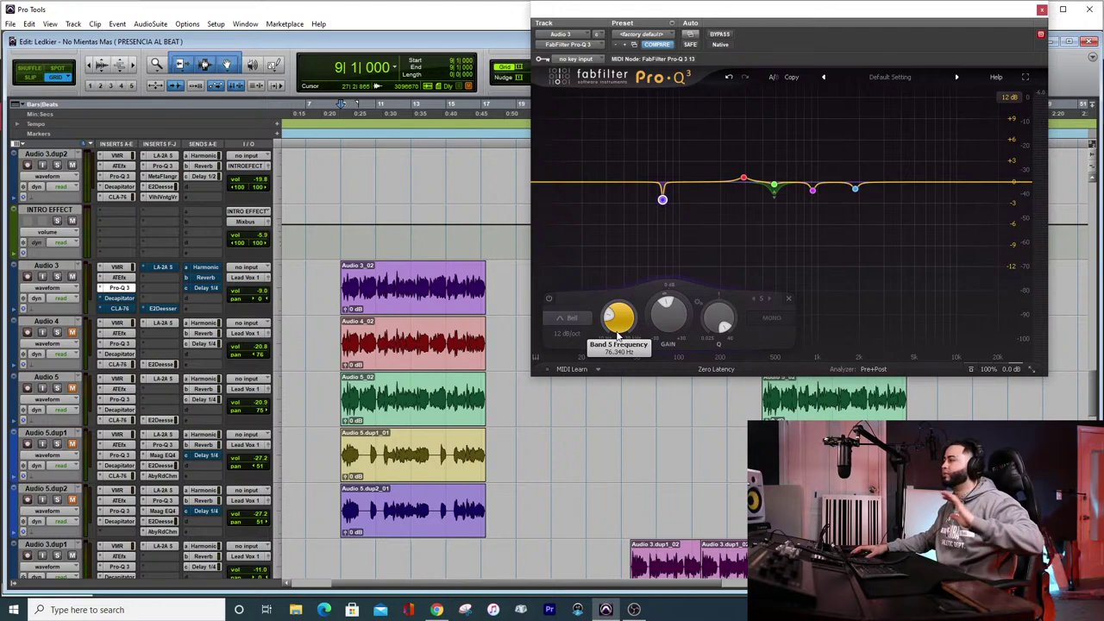
{"action": "mouse_move", "coordinate": [617, 336]}
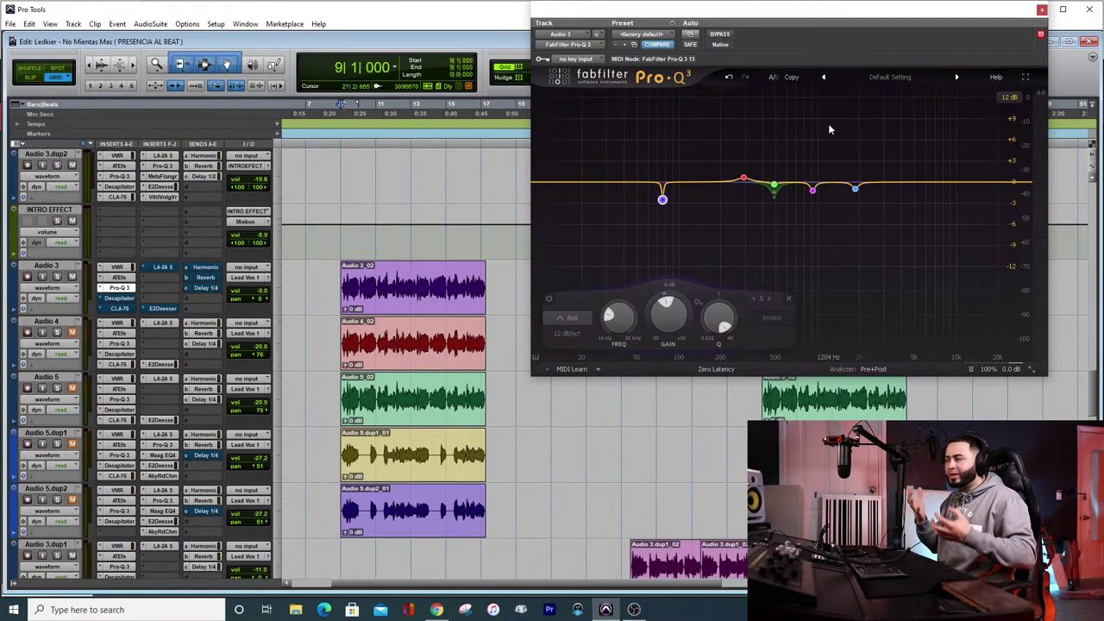
{"action": "mouse_move", "coordinate": [663, 201]}
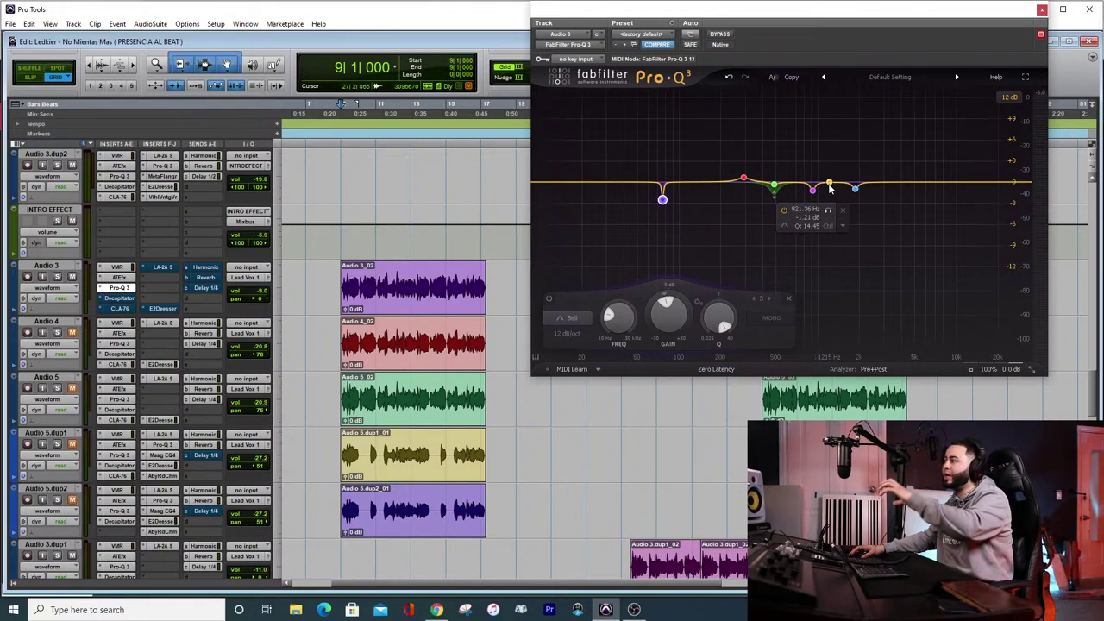
{"action": "right_click", "coordinate": [663, 200]}
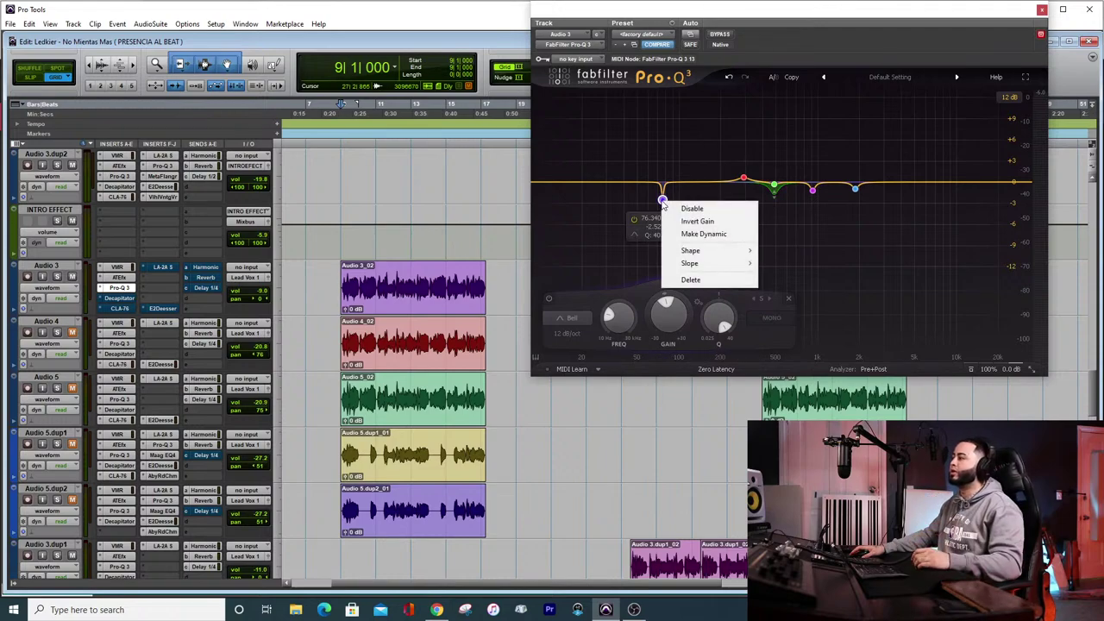
{"action": "left_click", "coordinate": [691, 279]}
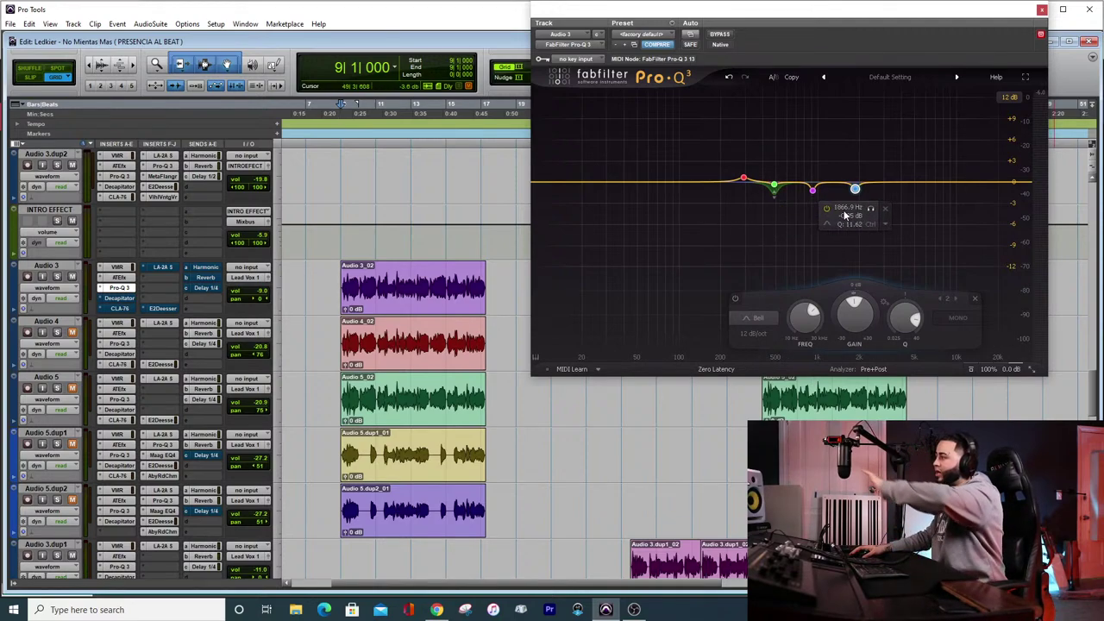
Close Pro-Q 3, open Decapitator on Audio 3 with its bypass off and start playback
{"action": "left_click", "coordinate": [1041, 10]}
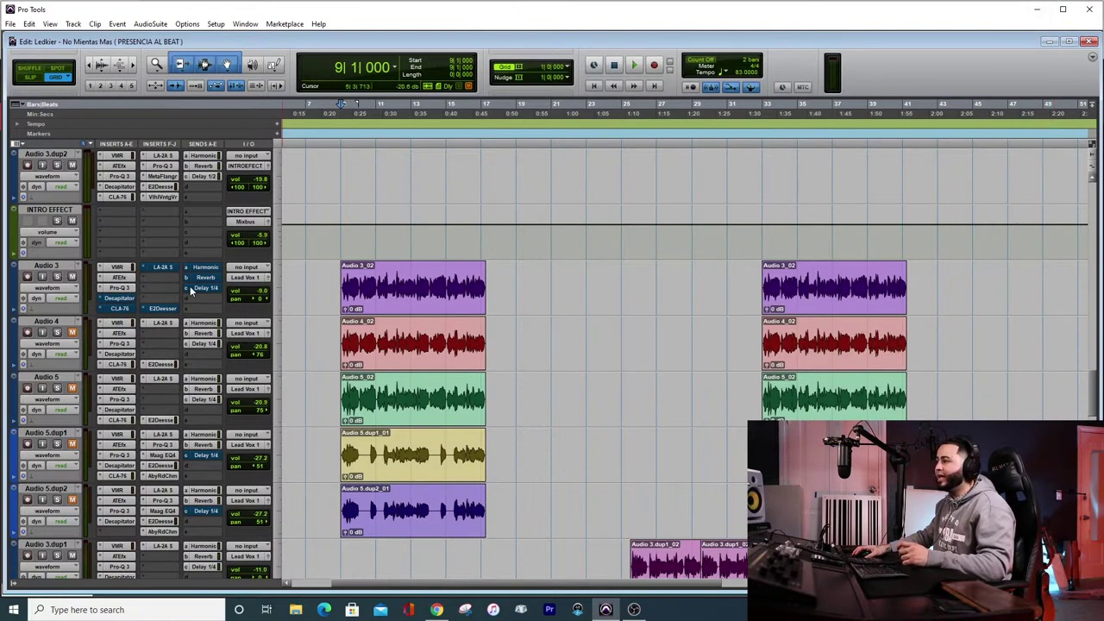
{"action": "left_click", "coordinate": [120, 298]}
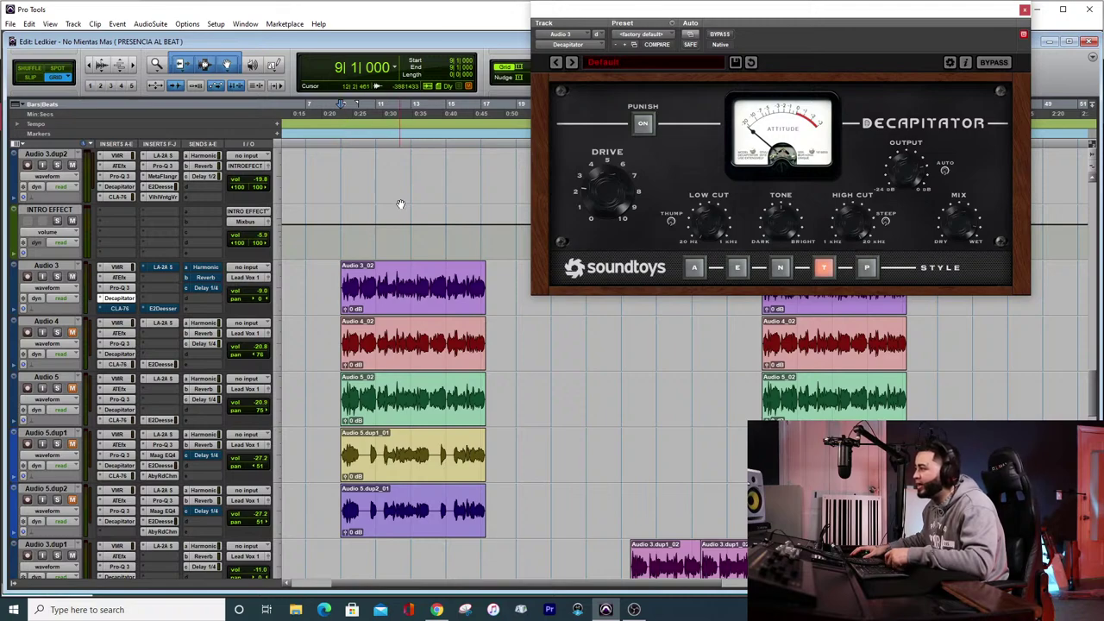
{"action": "key", "text": "space"}
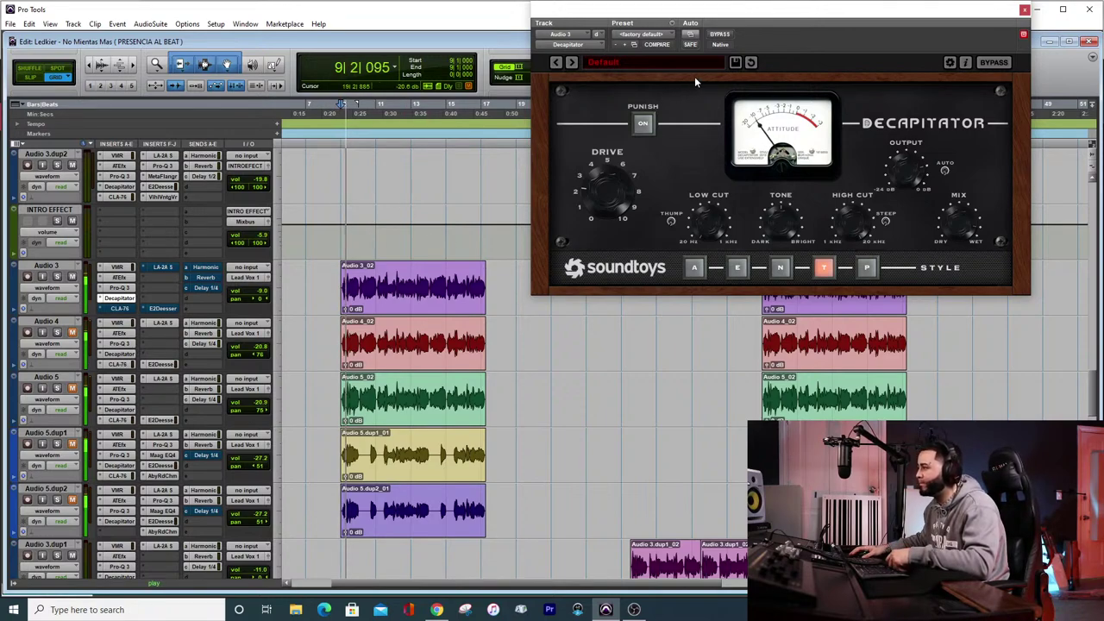
Compare Audio 3 with Decapitator bypassed and active during playback, leaving it active
{"action": "left_click", "coordinate": [722, 35]}
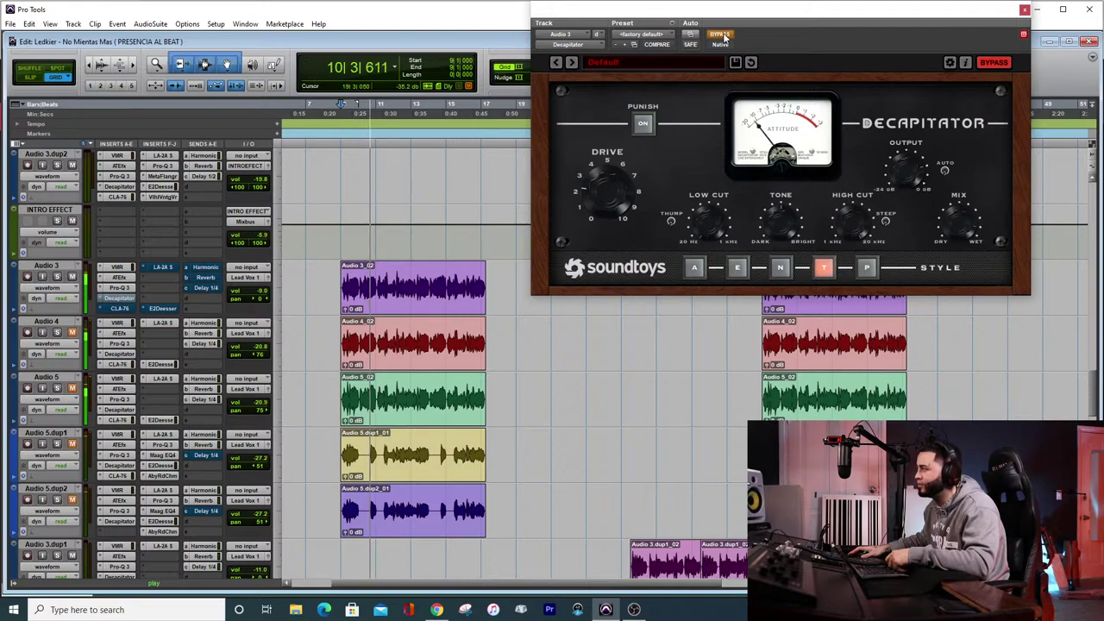
{"action": "left_click", "coordinate": [723, 35]}
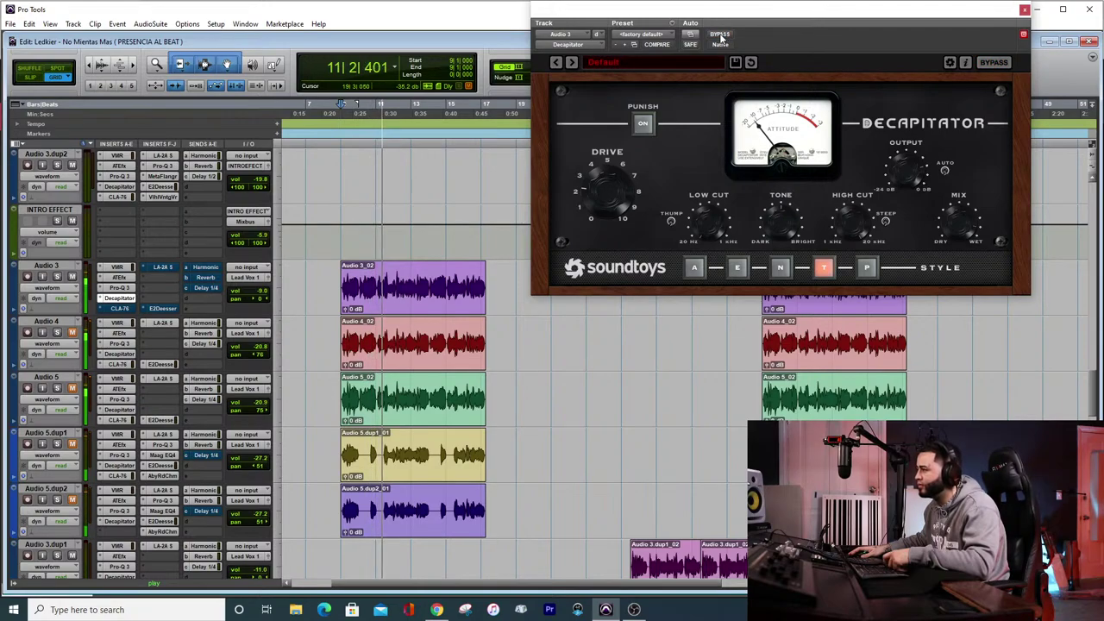
{"action": "left_click", "coordinate": [722, 36]}
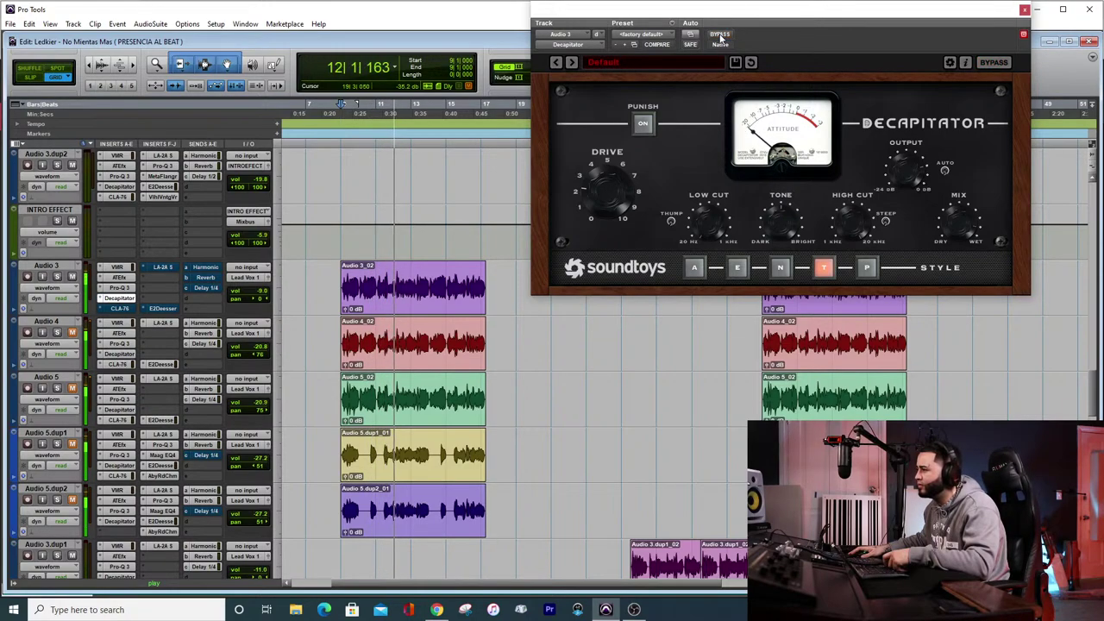
{"action": "left_click", "coordinate": [721, 35]}
{"action": "key", "text": "space"}
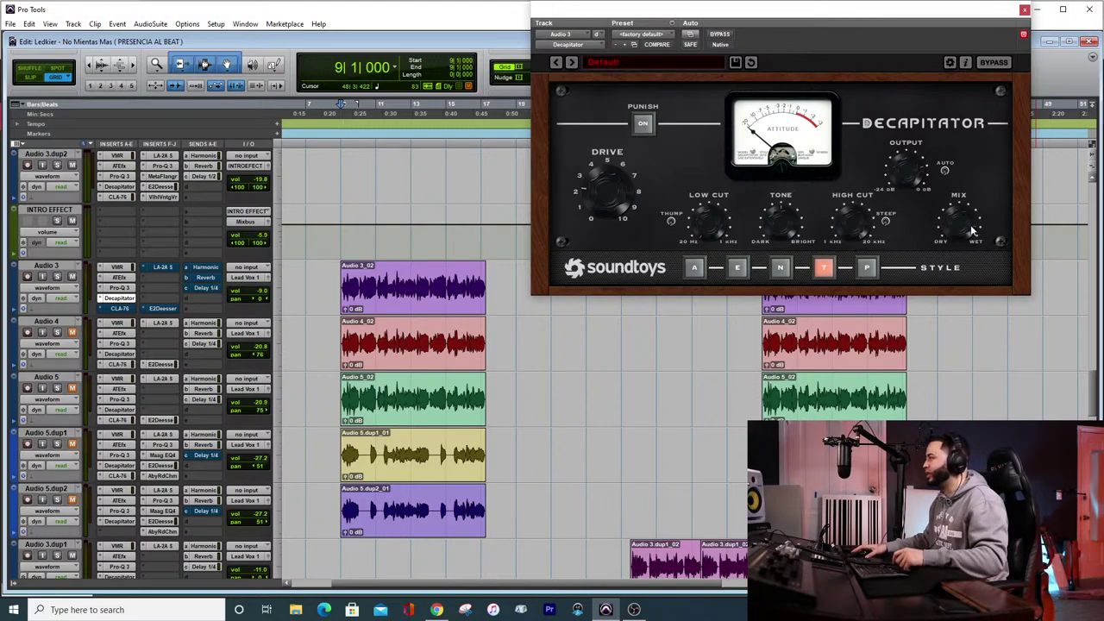
Close Decapitator and audition the vocal through the active inserts from bar 9
{"action": "left_click", "coordinate": [1024, 9]}
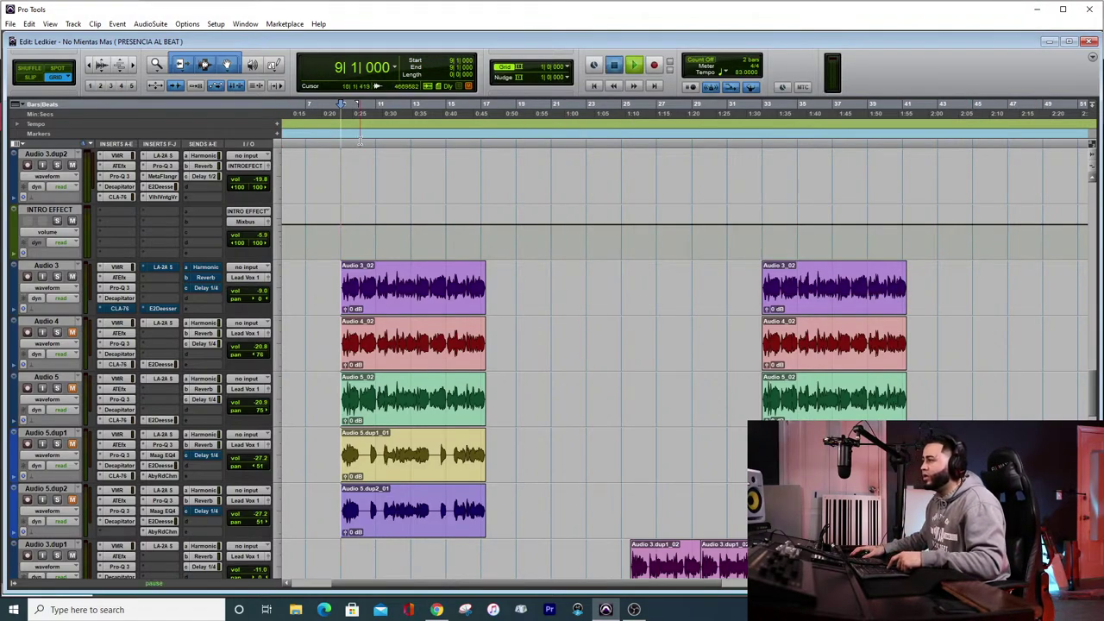
{"action": "key", "text": "space"}
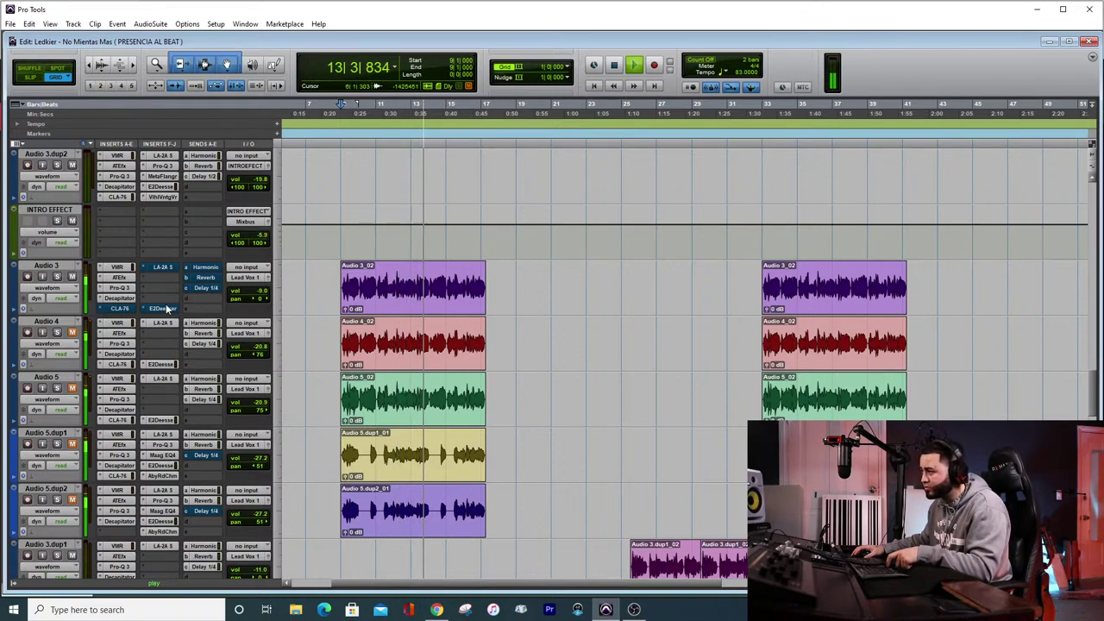
{"action": "key", "text": "space"}
Reopen Pro-Q 3 on Audio 3 and review its phase processing modes, keeping Zero Latency
{"action": "left_click", "coordinate": [126, 288]}
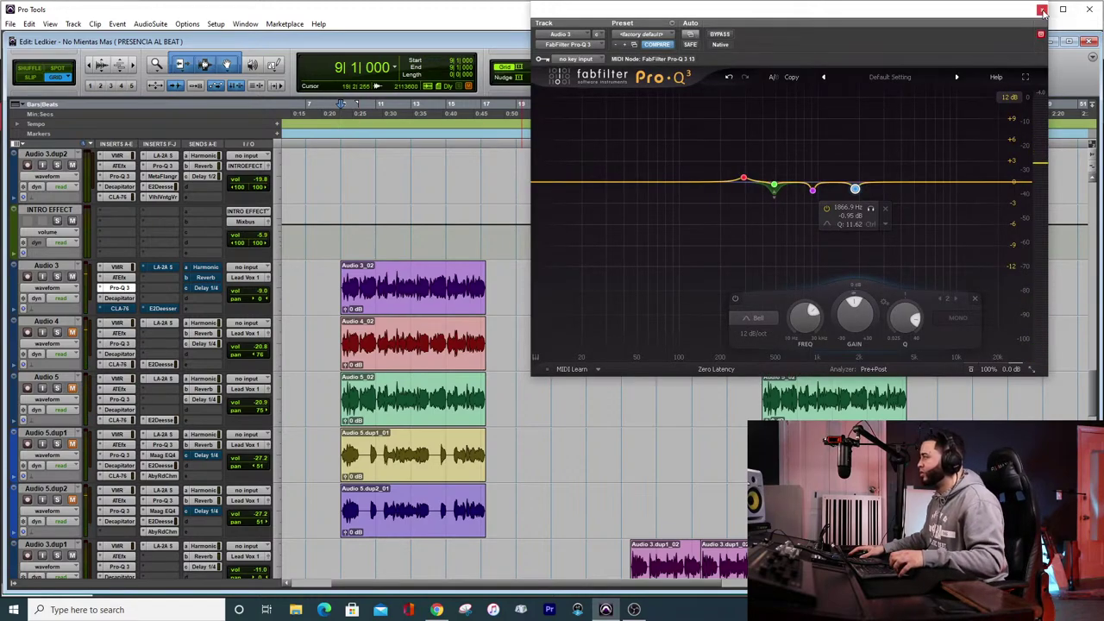
{"action": "left_click", "coordinate": [714, 369]}
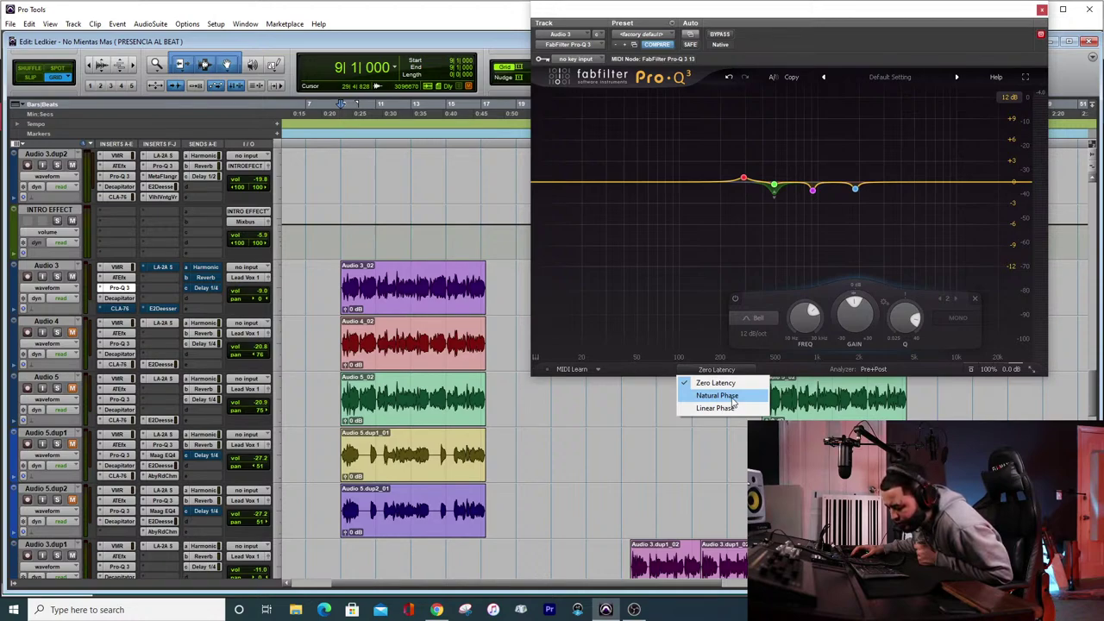
{"action": "left_click", "coordinate": [718, 382]}
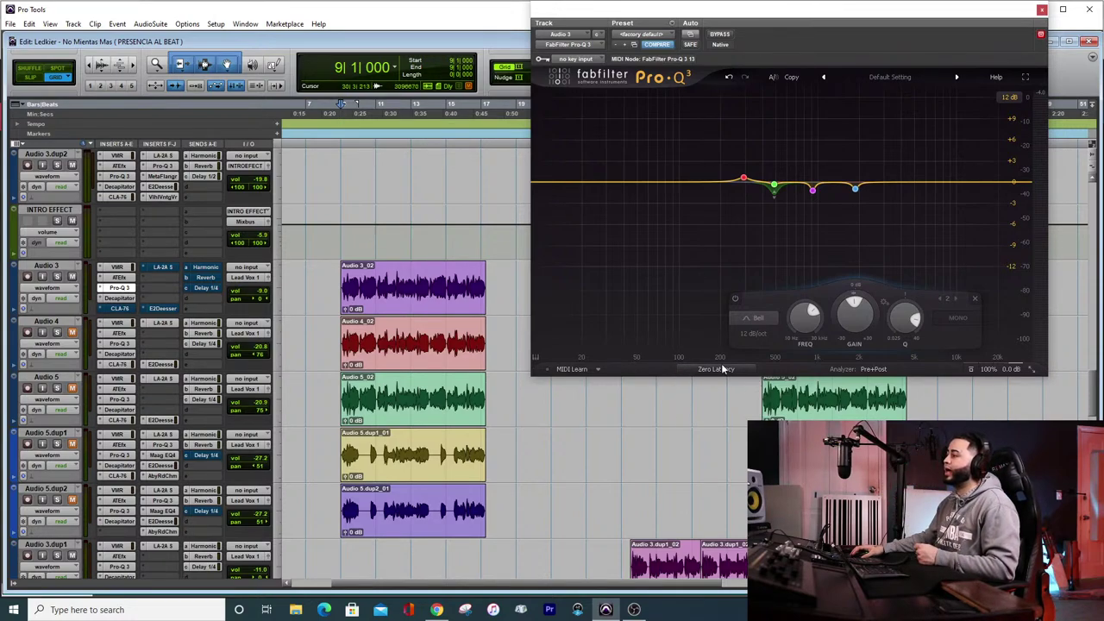
Check the Pro-Q 3 phase mode list again, keep Zero Latency and close the plug-in
{"action": "left_click", "coordinate": [723, 369]}
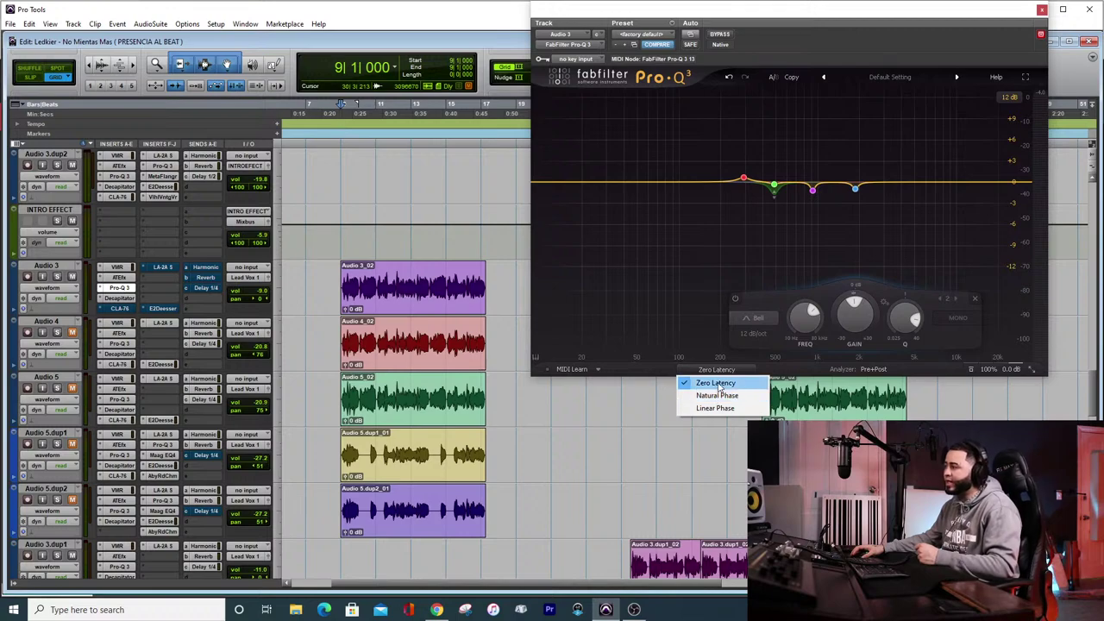
{"action": "left_click", "coordinate": [645, 371]}
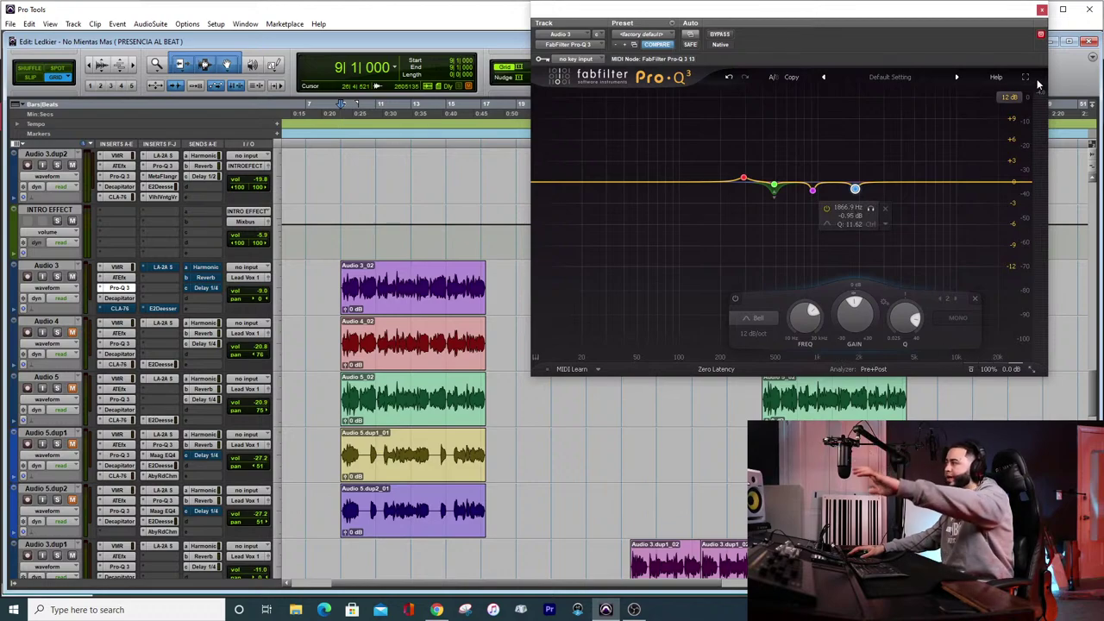
{"action": "left_click", "coordinate": [1041, 10]}
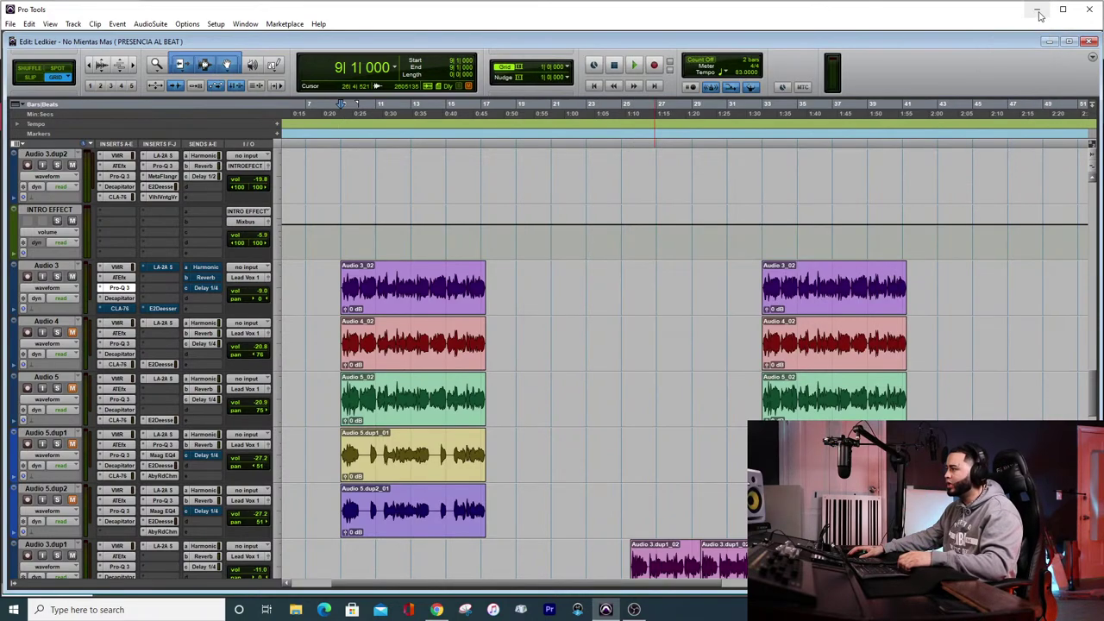
Open CLA-76 on Audio 3, turn its bypass off and audition the vocal from bar 9
{"action": "left_click", "coordinate": [120, 309]}
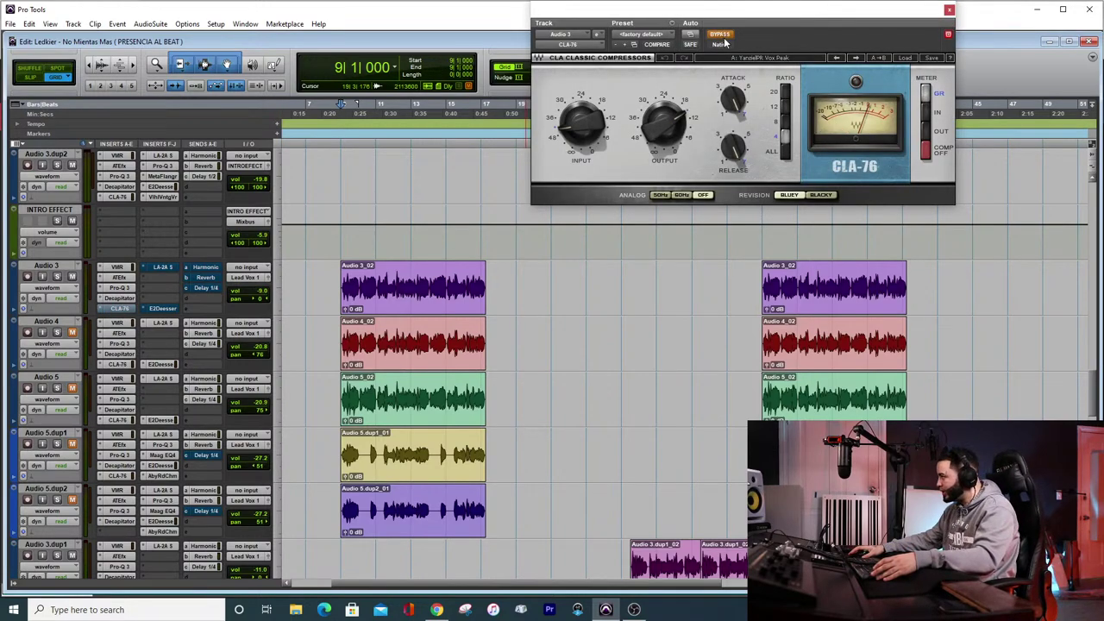
{"action": "left_click", "coordinate": [719, 35]}
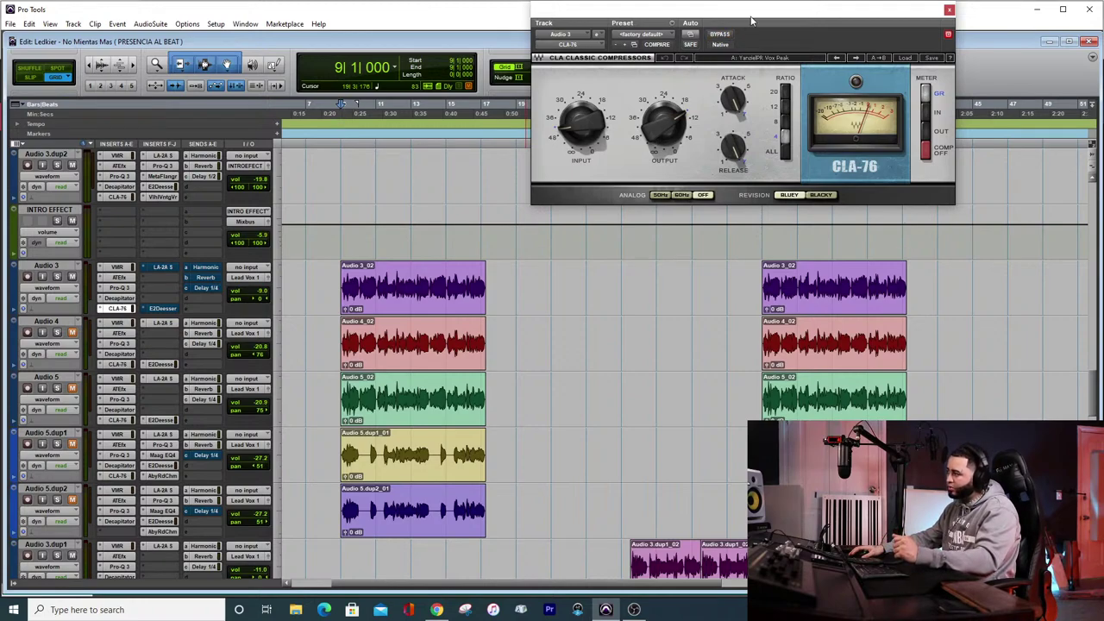
{"action": "left_click_drag", "start_coordinate": [750, 16], "coordinate": [747, 68]}
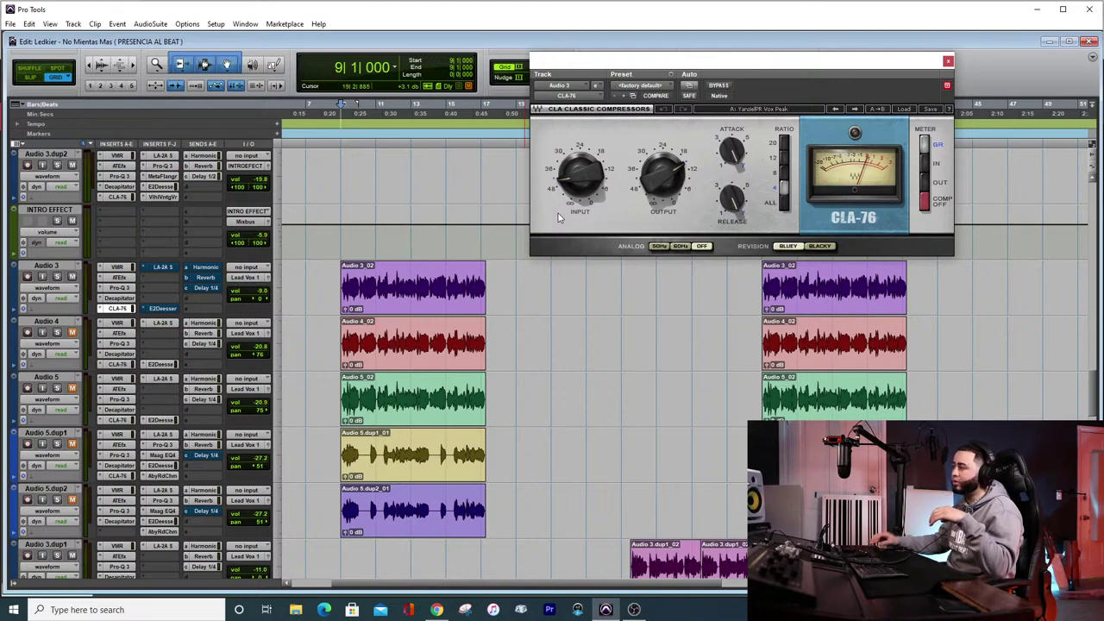
{"action": "left_click_drag", "start_coordinate": [639, 64], "coordinate": [681, 66]}
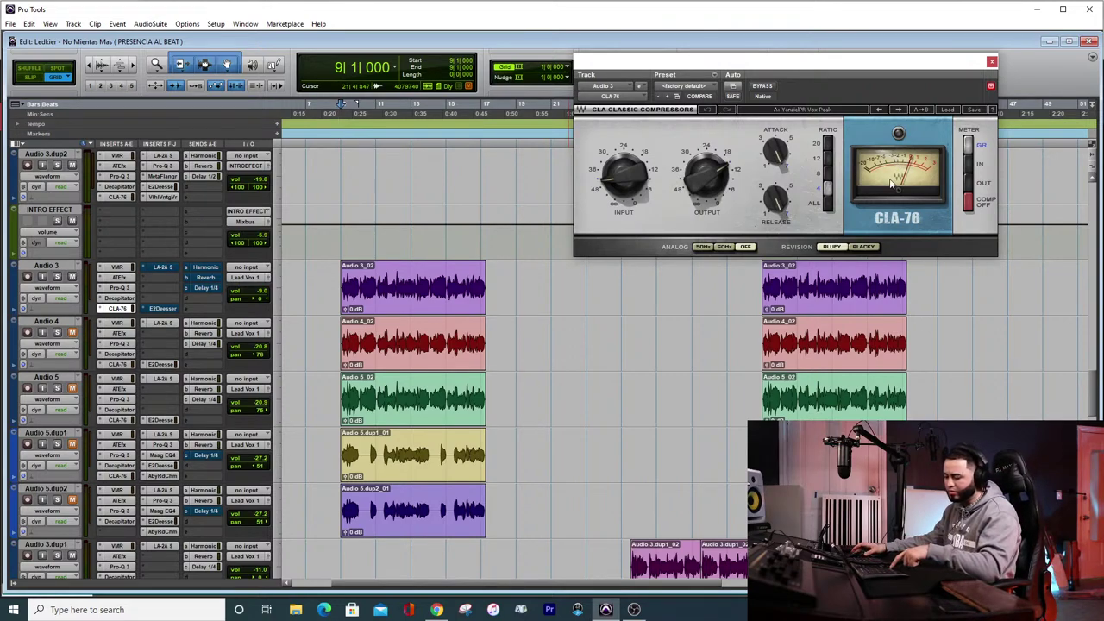
{"action": "key", "text": "space"}
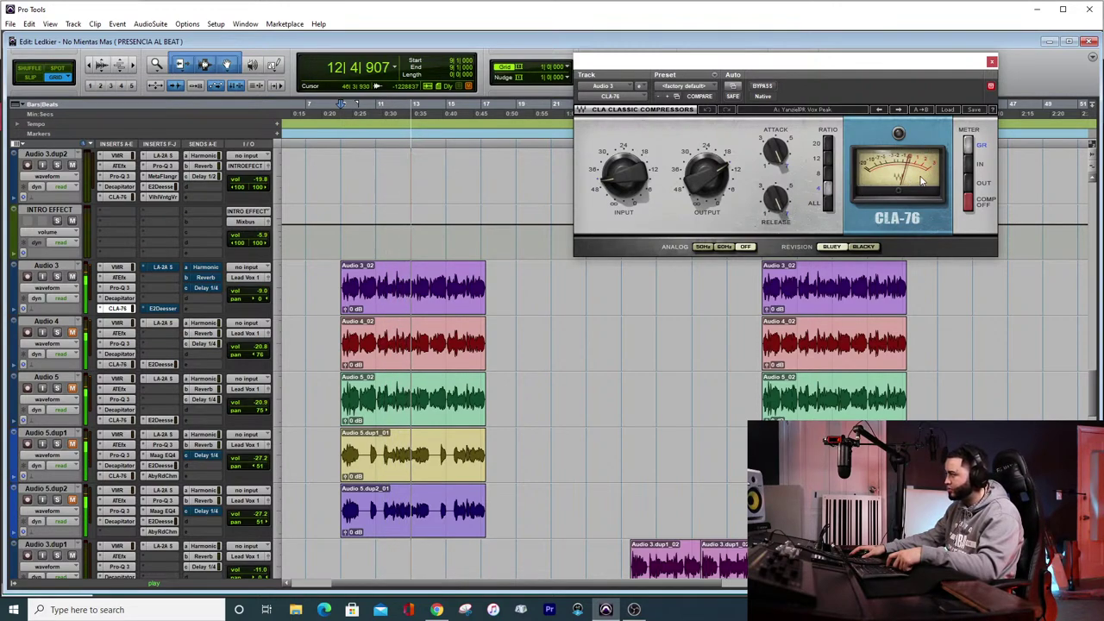
{"action": "key", "text": "space"}
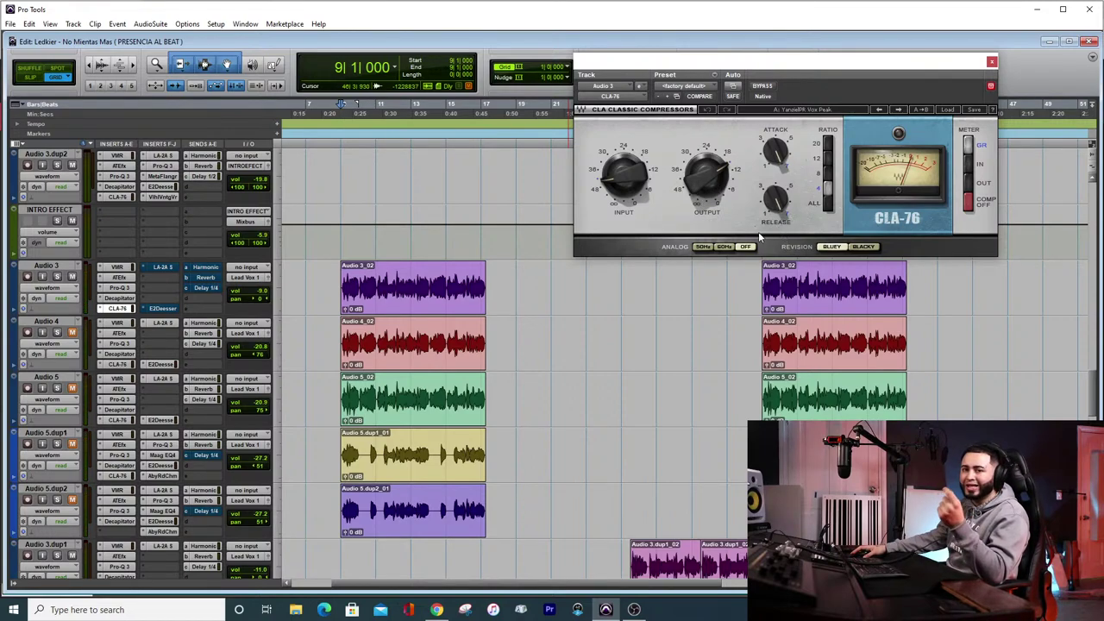
Switch the CLA-76 revision to Blacky and back to Bluey
{"action": "left_click", "coordinate": [865, 247]}
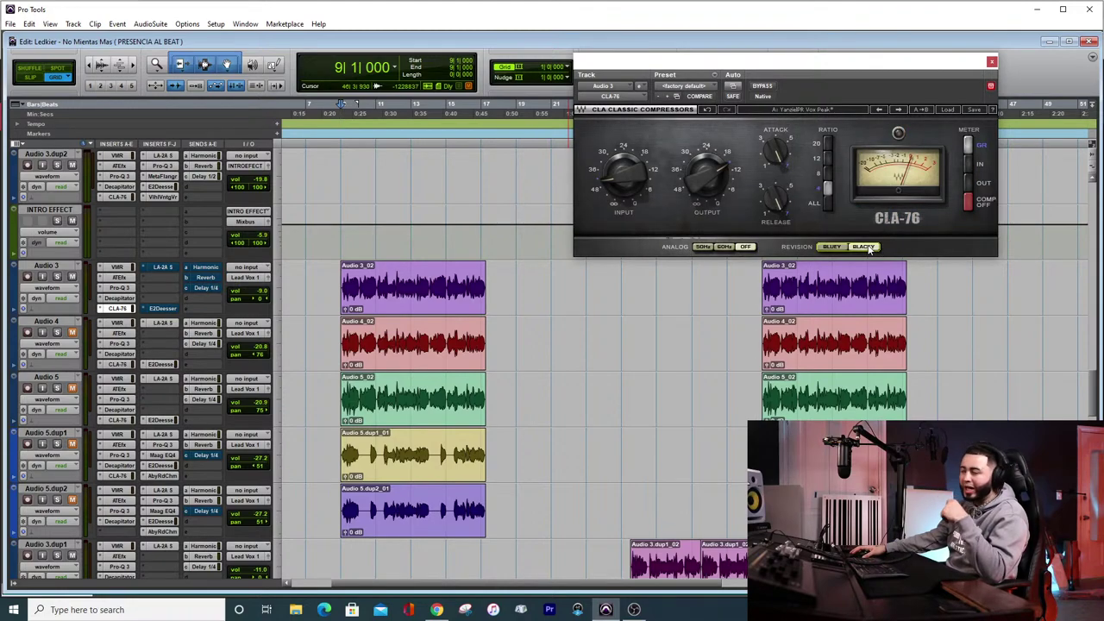
{"action": "left_click", "coordinate": [830, 247]}
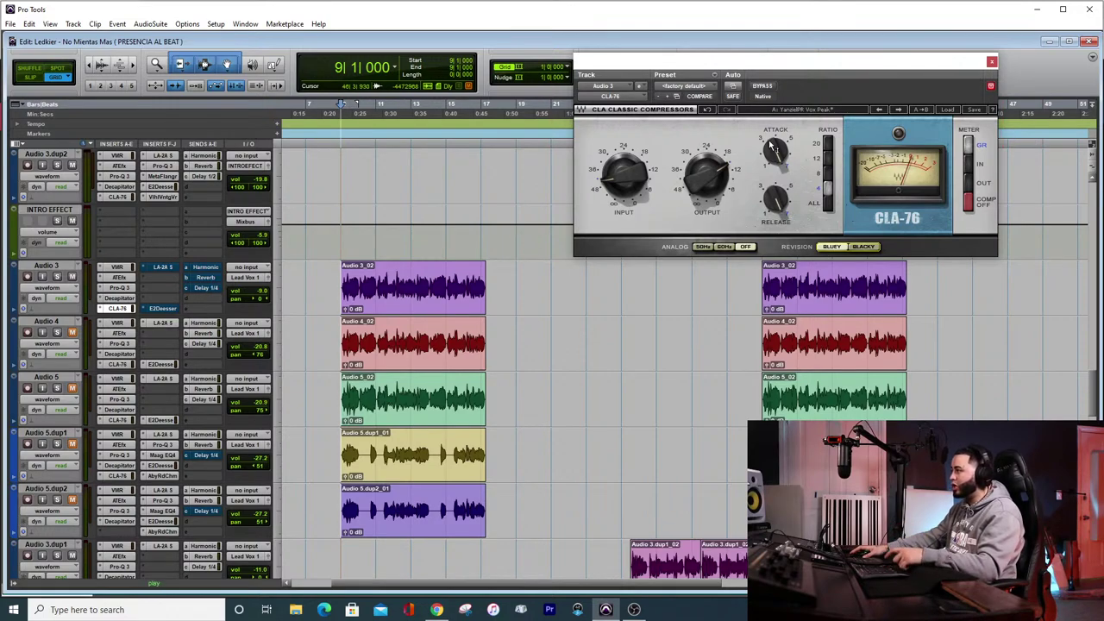
Compare Audio 3 with CLA-76 bypassed and active during playback from bar 9, leaving it active
{"action": "key", "text": "space"}
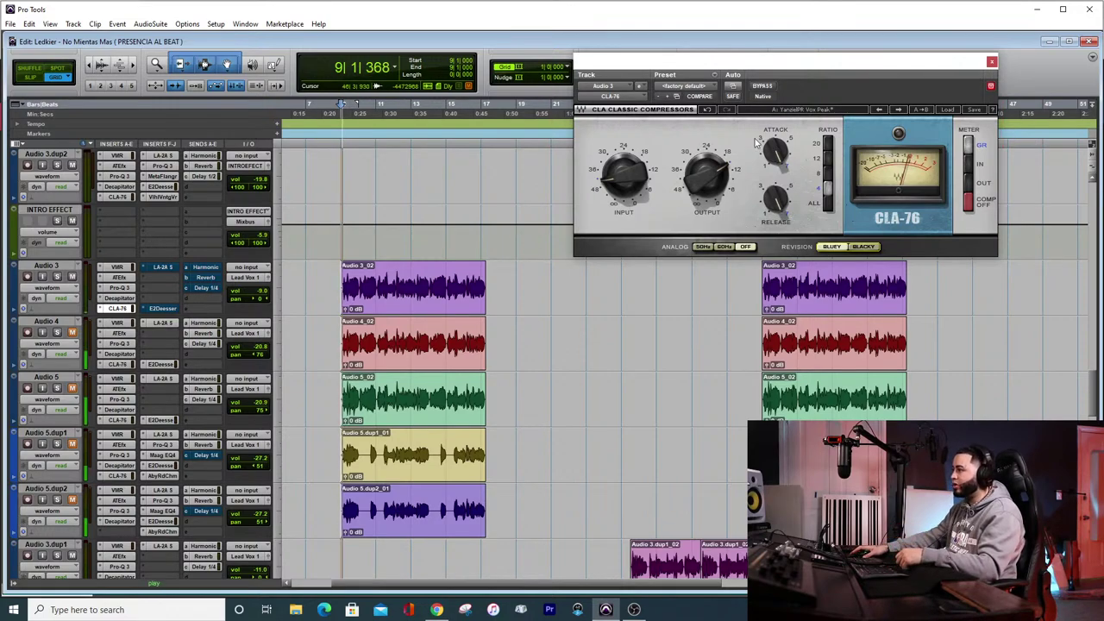
{"action": "left_click", "coordinate": [762, 87]}
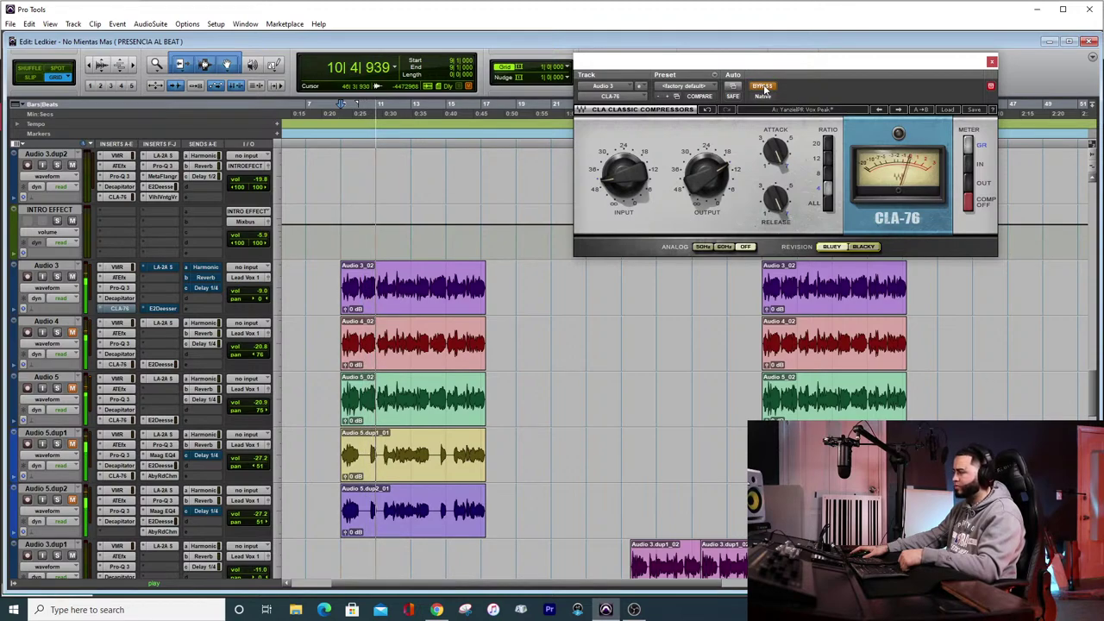
{"action": "left_click", "coordinate": [764, 90]}
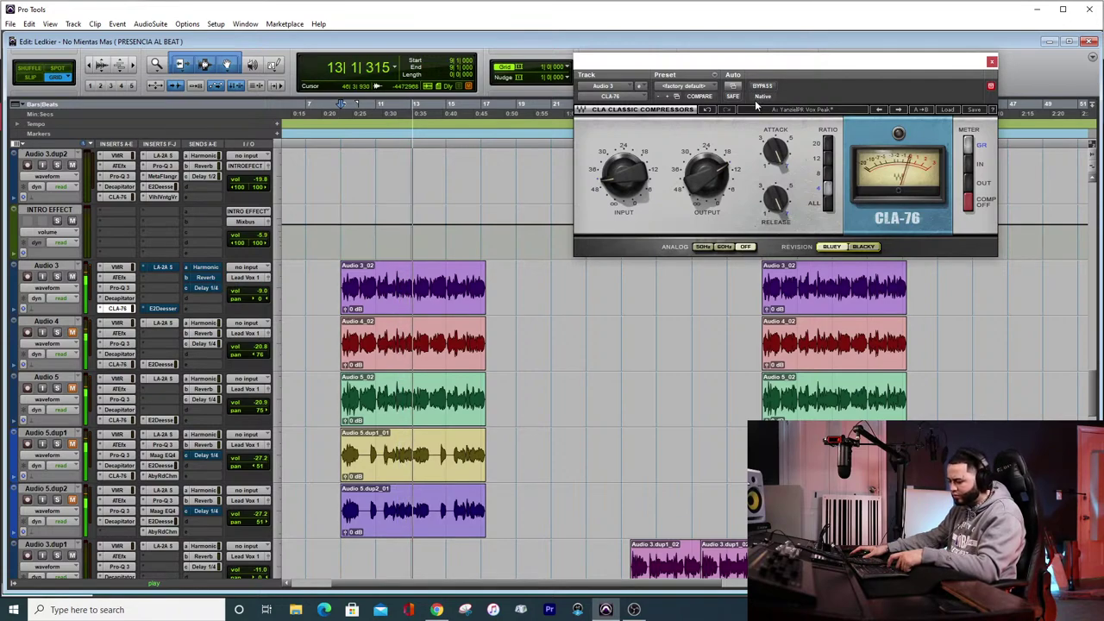
{"action": "key", "text": "space"}
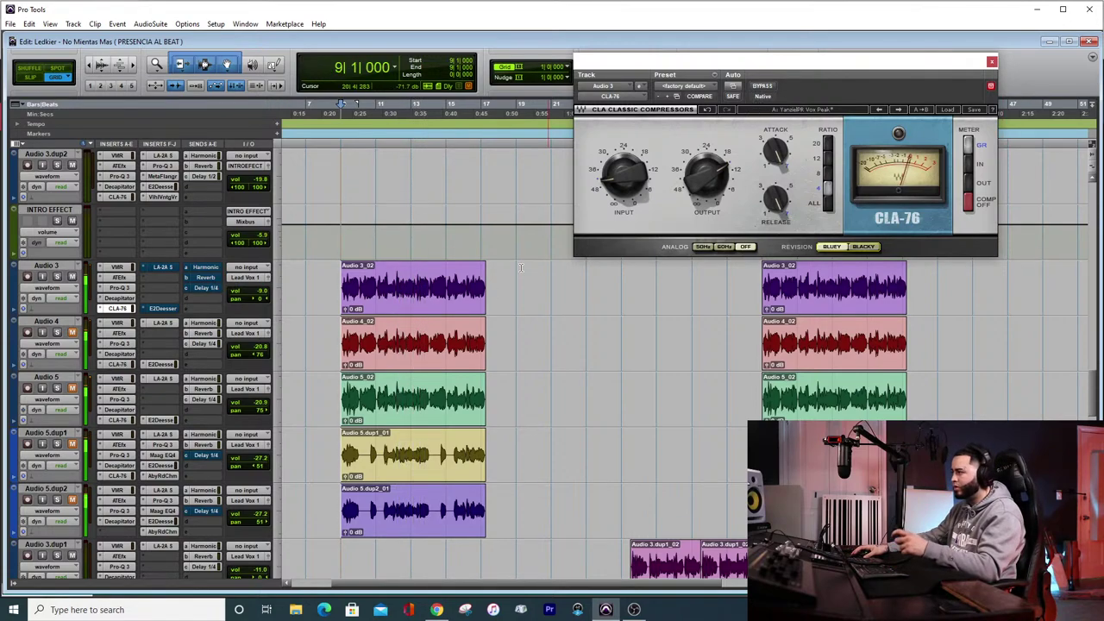
Turn off the bypass of the LA-2A insert on Audio 3 and open the plug-in
{"action": "right_click", "coordinate": [162, 268]}
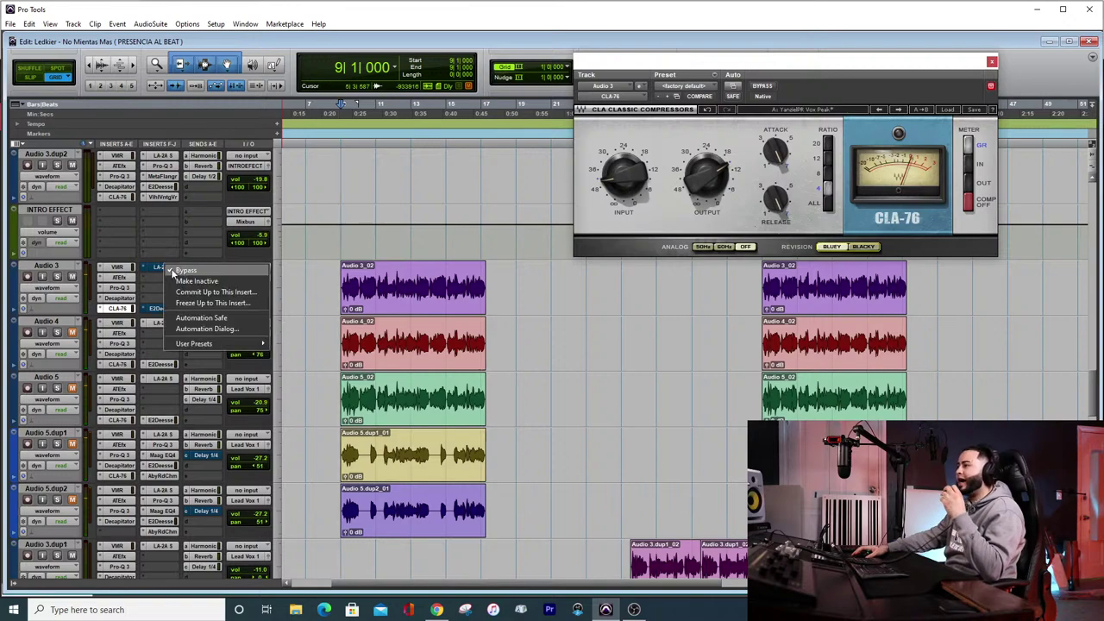
{"action": "left_click", "coordinate": [168, 271]}
{"action": "left_click", "coordinate": [163, 268]}
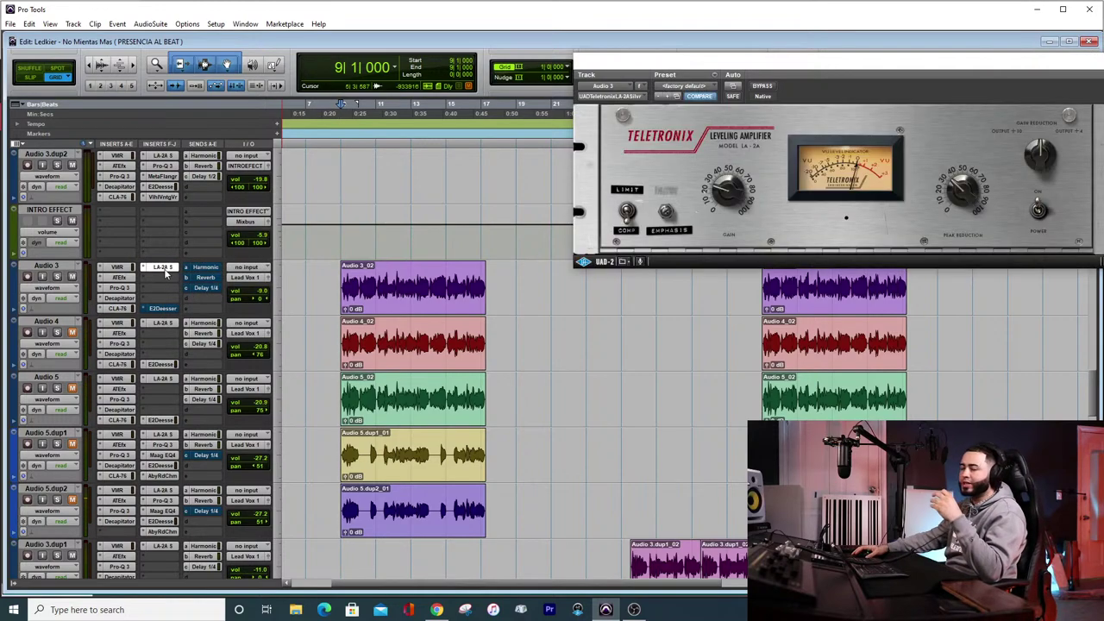
{"action": "left_click_drag", "start_coordinate": [748, 65], "coordinate": [600, 31]}
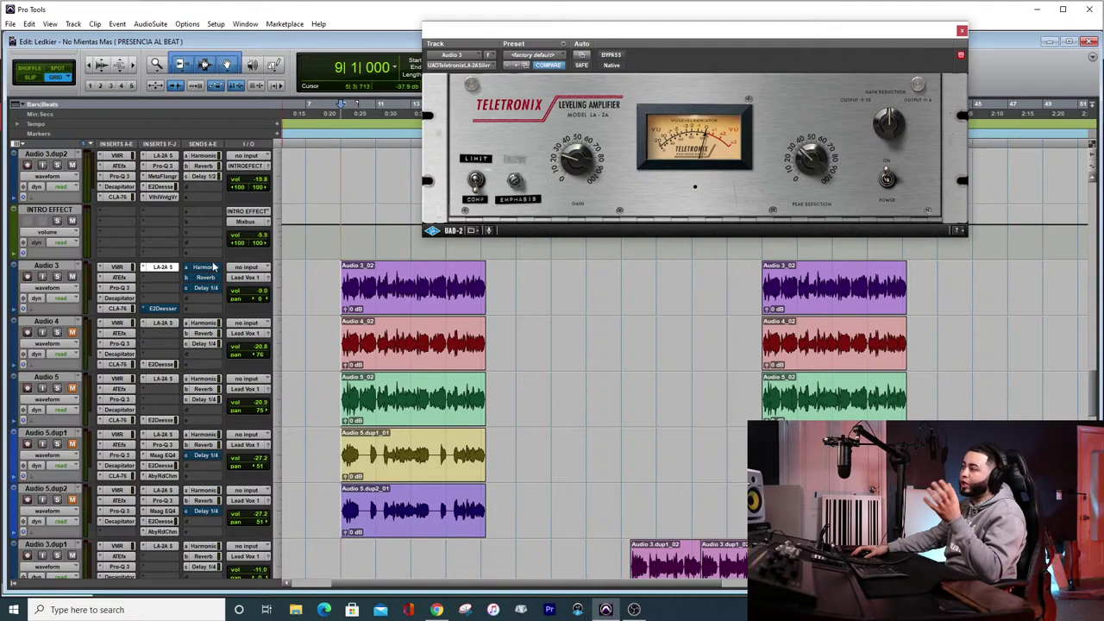
Revisit the CLA-76 settings on Audio 3 and return to the LA-2A to review its controls
{"action": "left_click", "coordinate": [118, 308]}
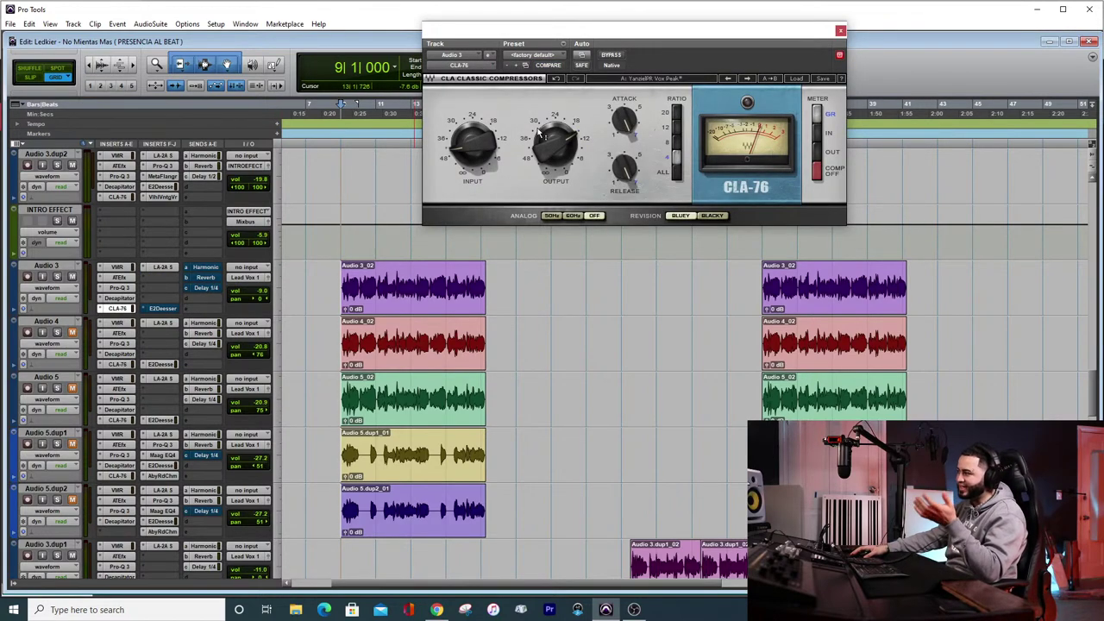
{"action": "left_click", "coordinate": [162, 267]}
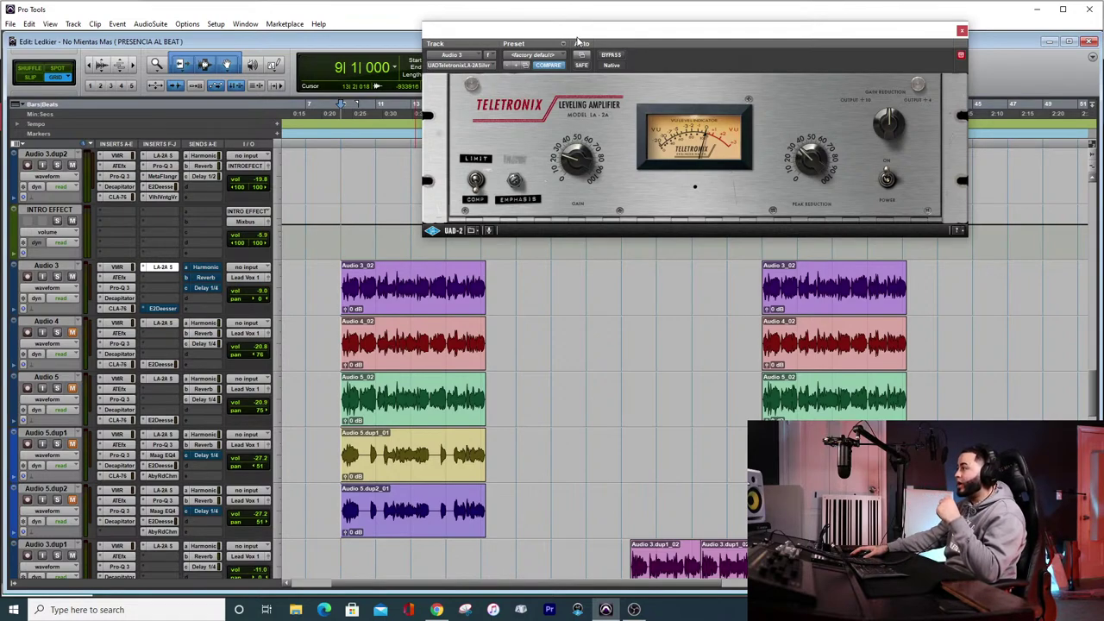
{"action": "mouse_move", "coordinate": [580, 40]}
{"action": "left_mouse_down"}
{"action": "mouse_move", "coordinate": [476, 55]}
{"action": "mouse_move", "coordinate": [590, 28]}
{"action": "left_mouse_up"}
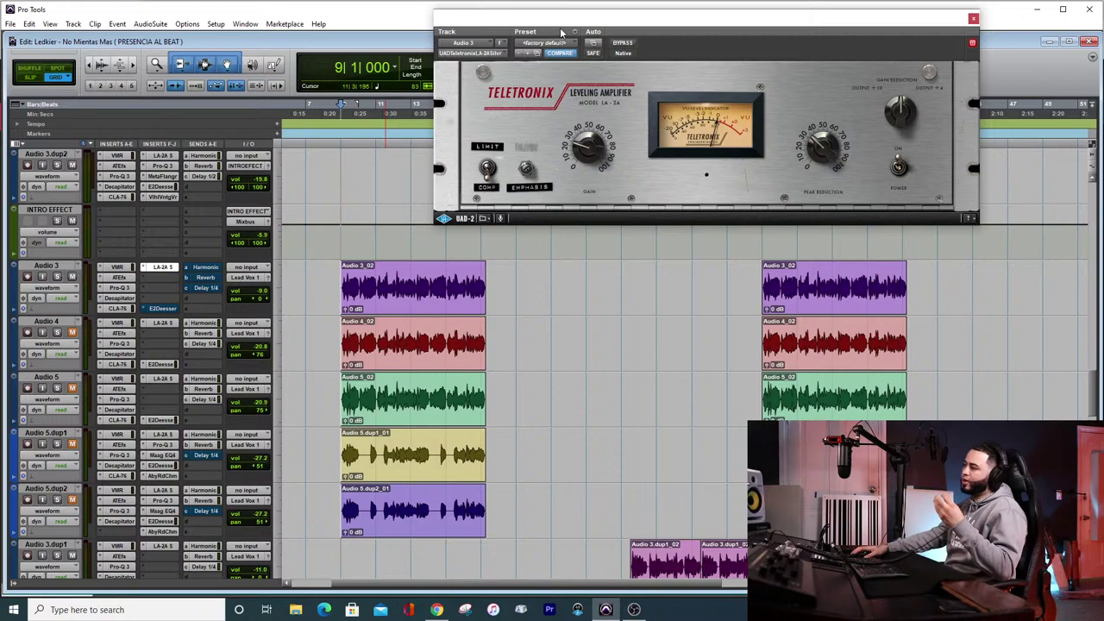
{"action": "left_click_drag", "start_coordinate": [512, 25], "coordinate": [559, 72]}
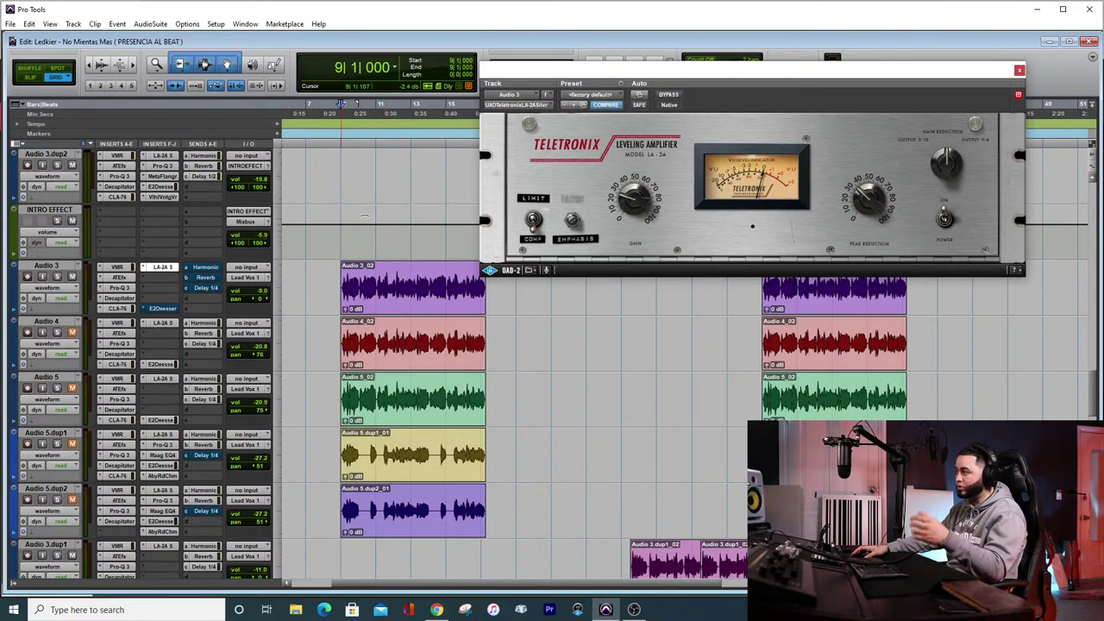
{"action": "left_click_drag", "start_coordinate": [519, 71], "coordinate": [557, 61]}
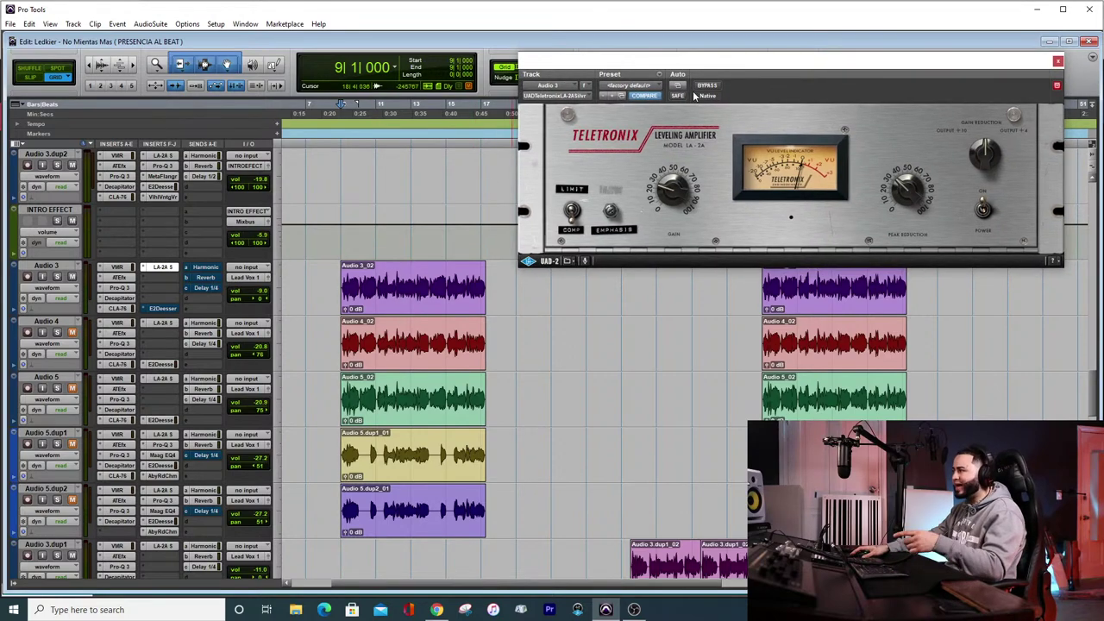
Compare Audio 3 with the LA-2A bypassed and active over two playback passes from bar 9, leaving it active
{"action": "key", "text": "space"}
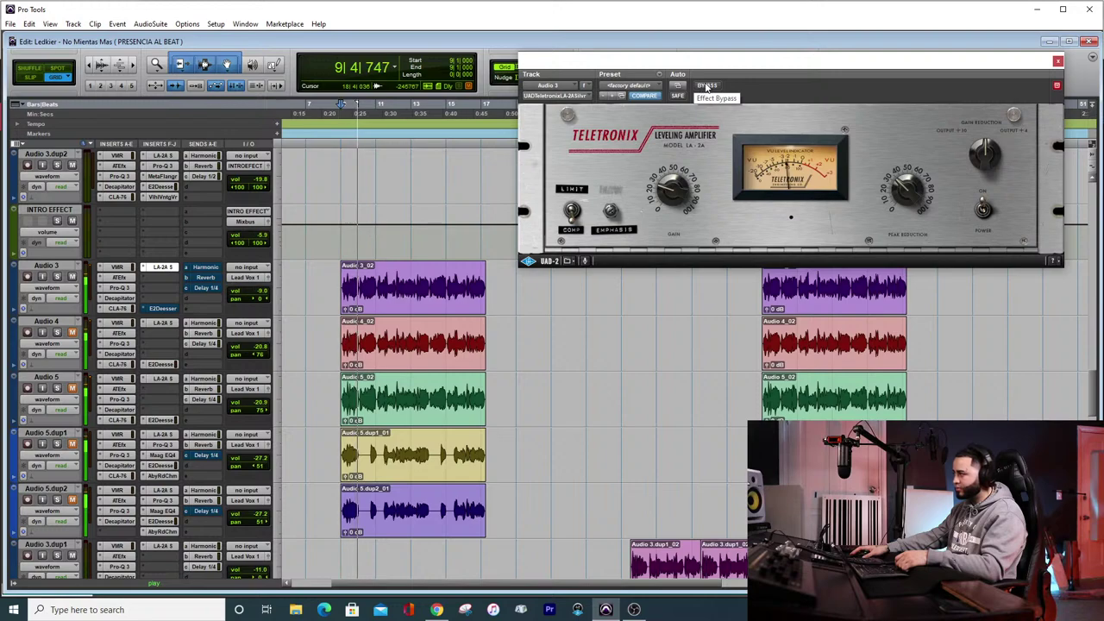
{"action": "left_click", "coordinate": [705, 86]}
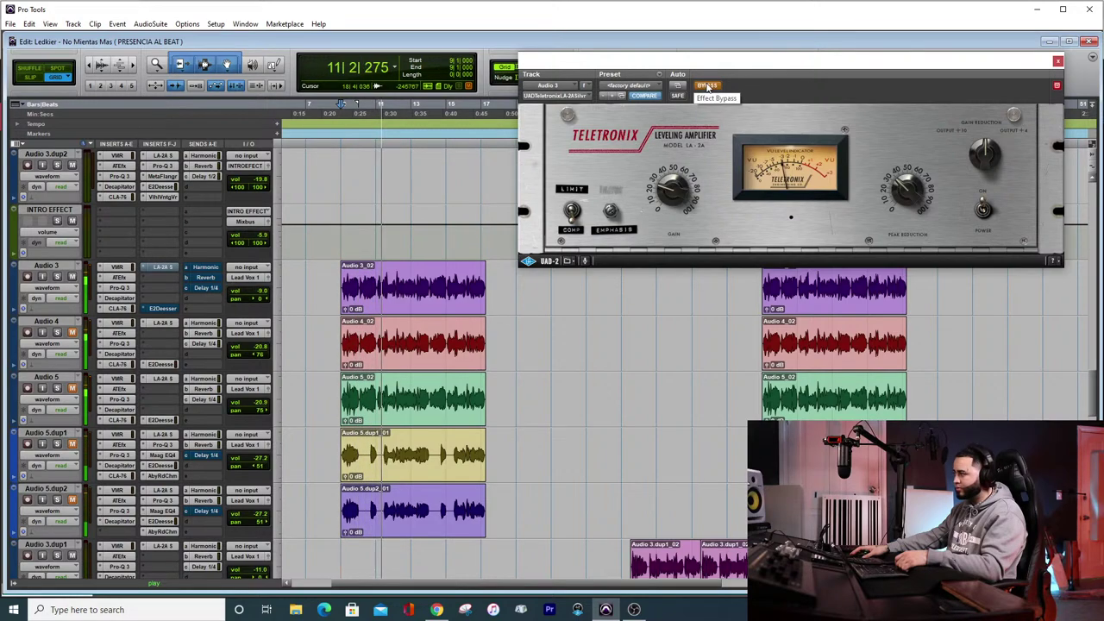
{"action": "left_click", "coordinate": [707, 87]}
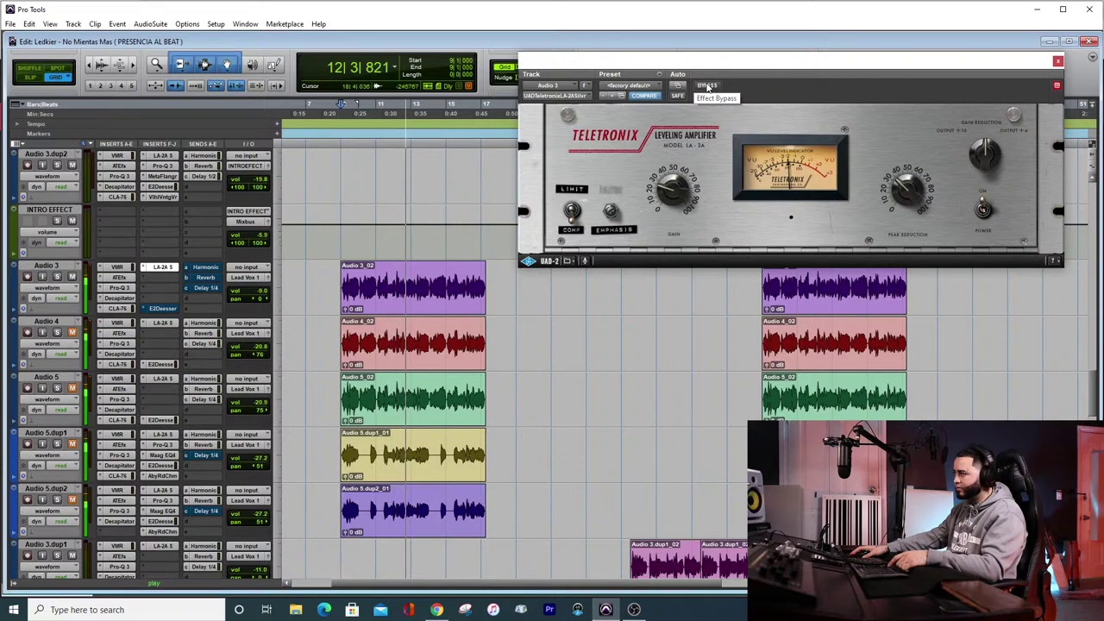
{"action": "key", "text": "space"}
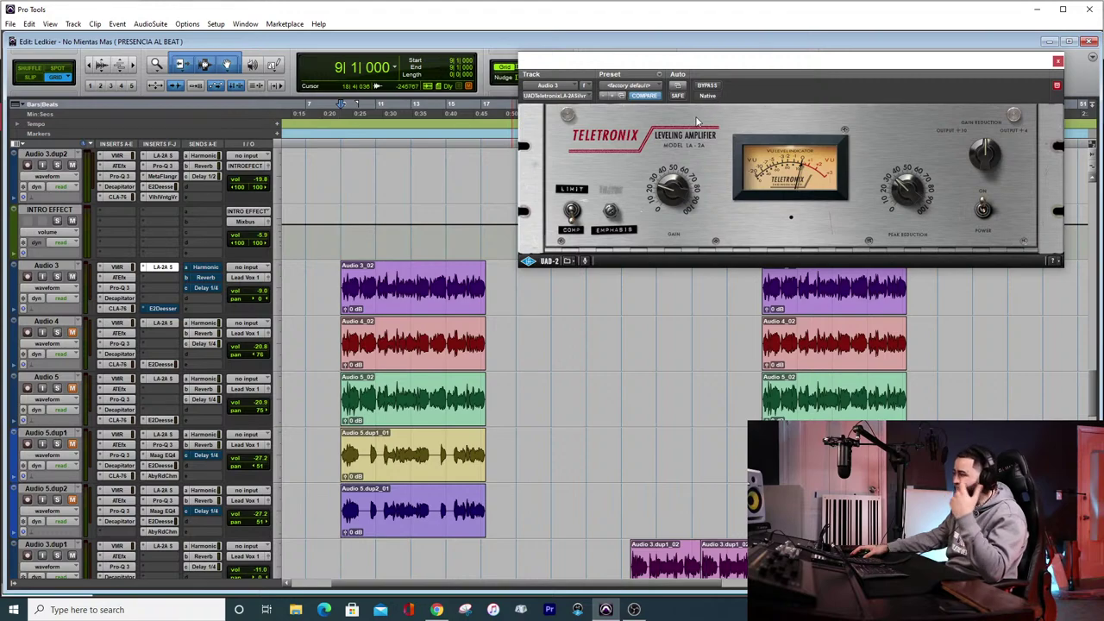
{"action": "left_click", "coordinate": [708, 86]}
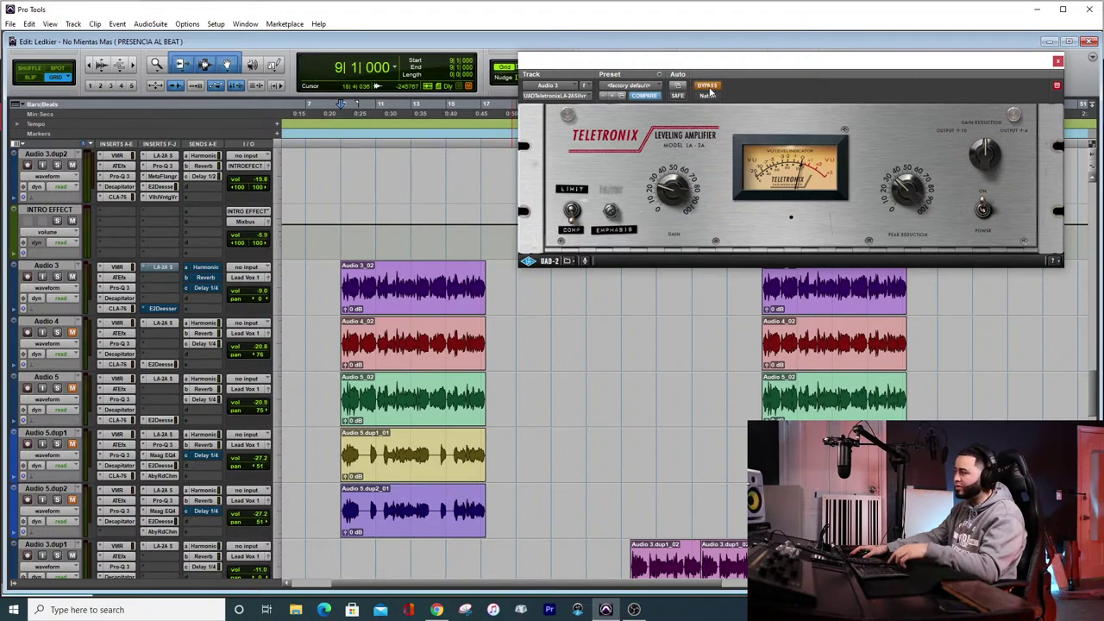
{"action": "key", "text": "space"}
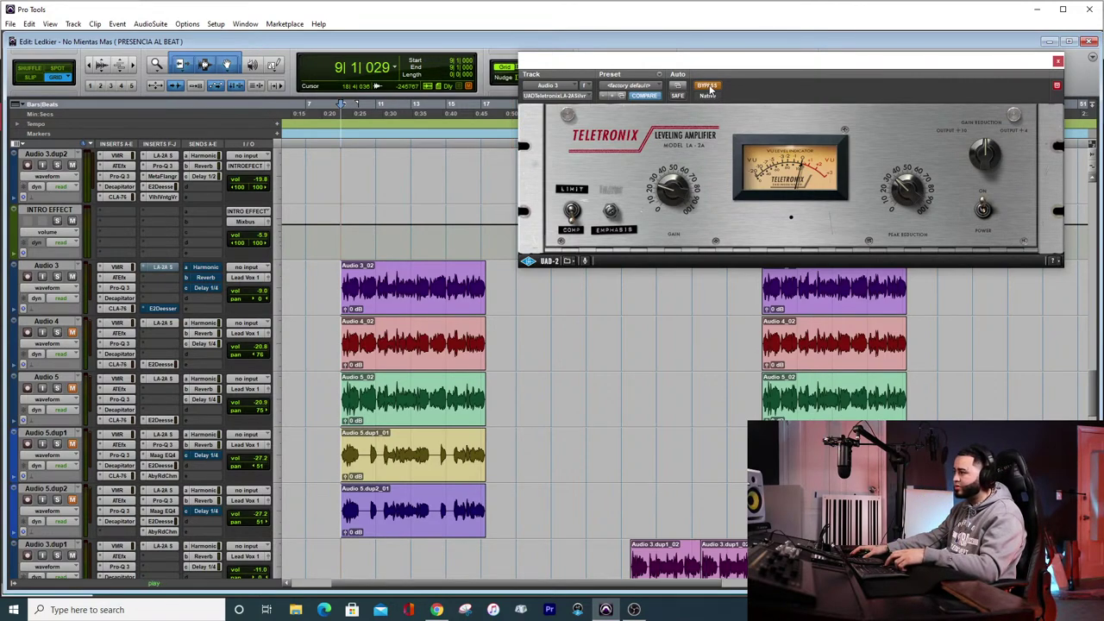
{"action": "left_click", "coordinate": [708, 88]}
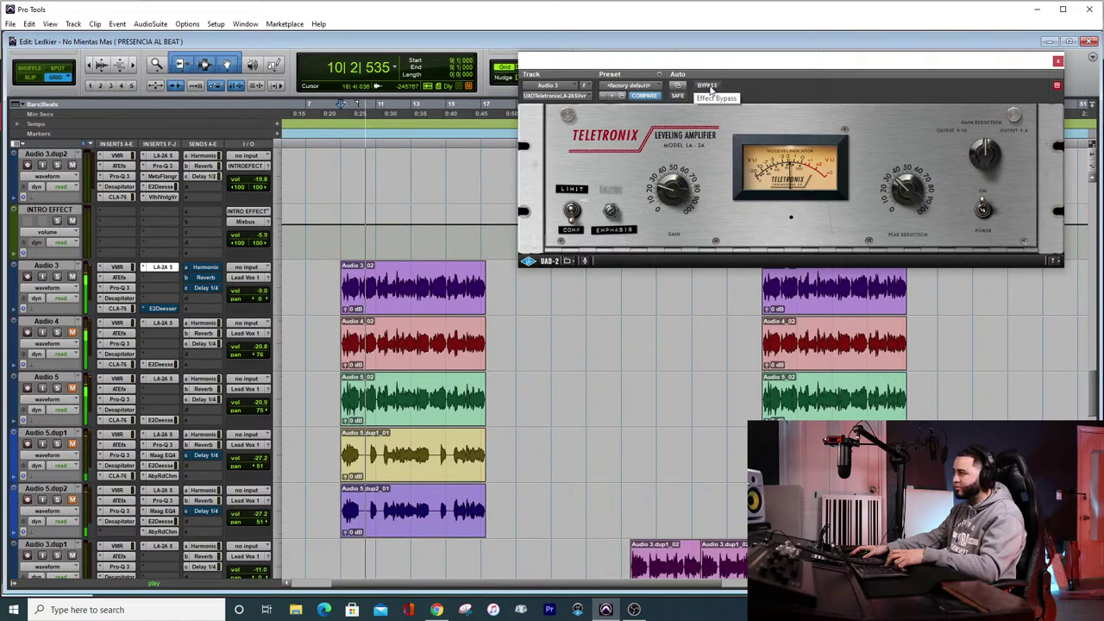
{"action": "key", "text": "space"}
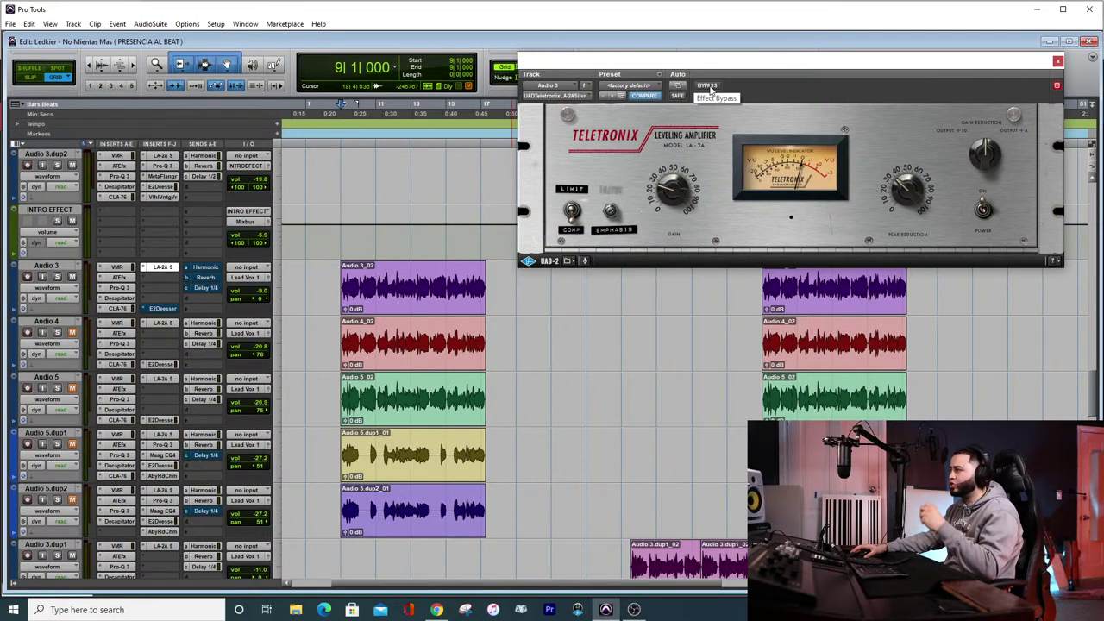
Play the vocal from bar 9 while watching the LA-2A gain reduction meter, and close the plug-in
{"action": "left_click_drag", "start_coordinate": [733, 66], "coordinate": [651, 41]}
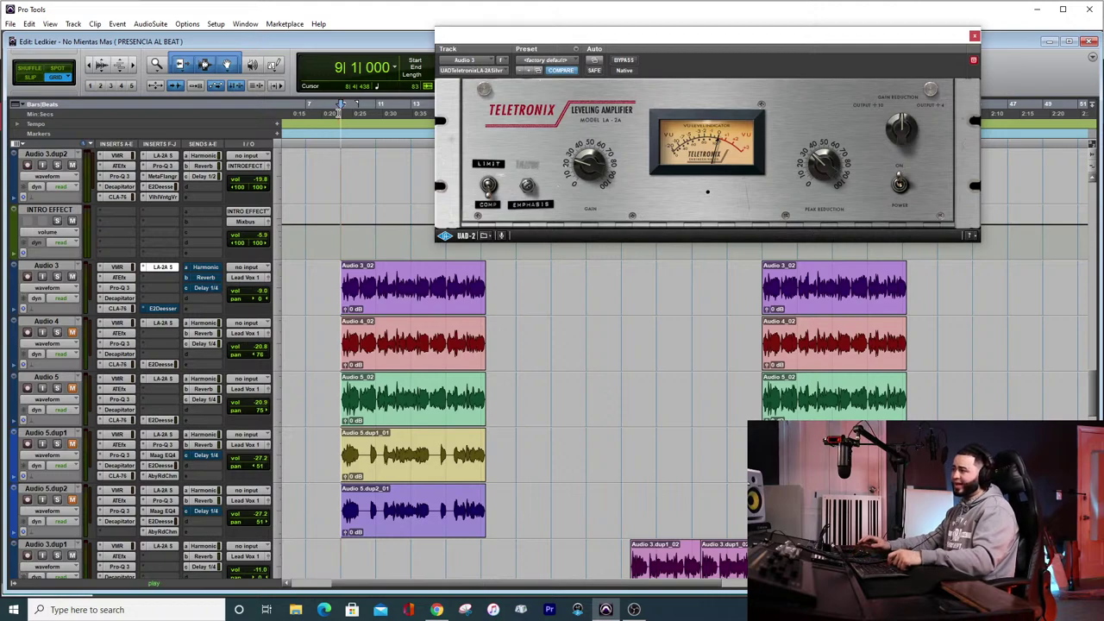
{"action": "key", "text": "space"}
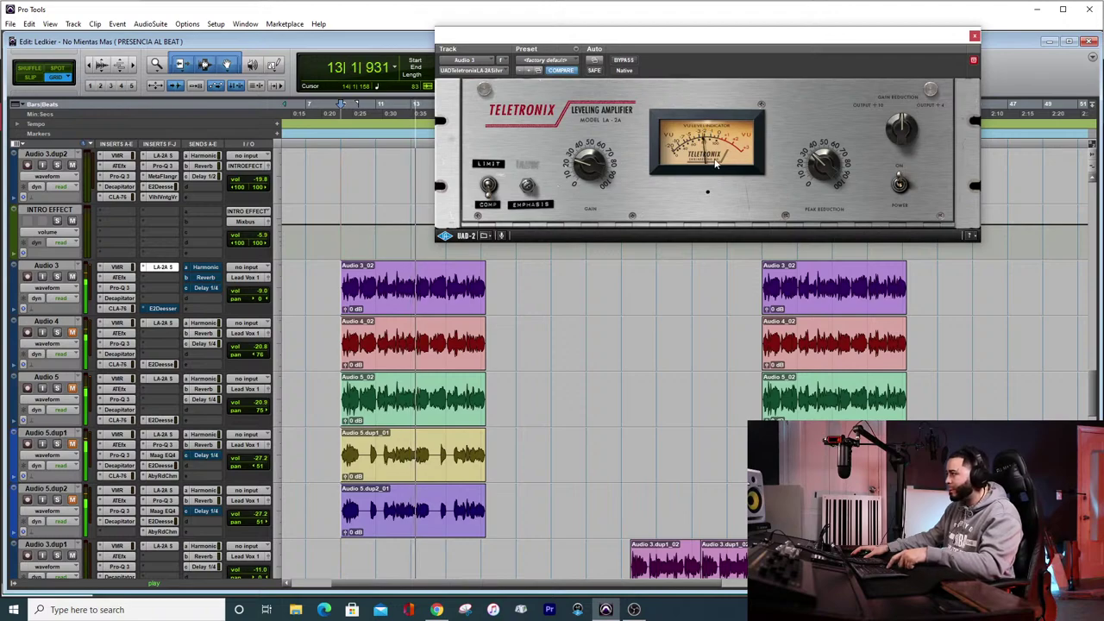
{"action": "key", "text": "space"}
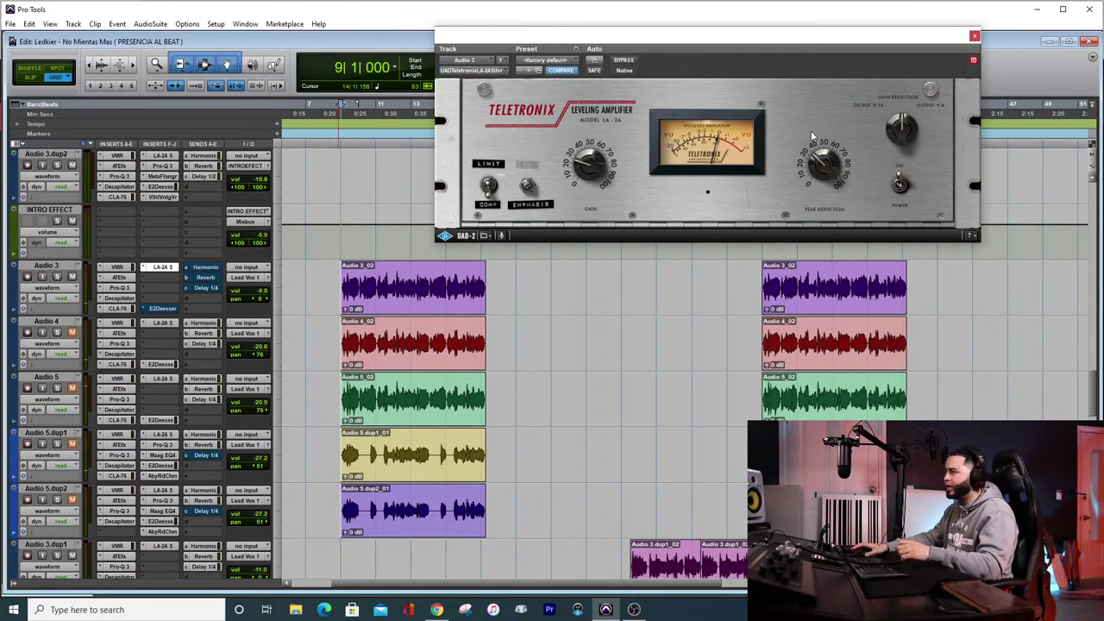
{"action": "left_click", "coordinate": [974, 36]}
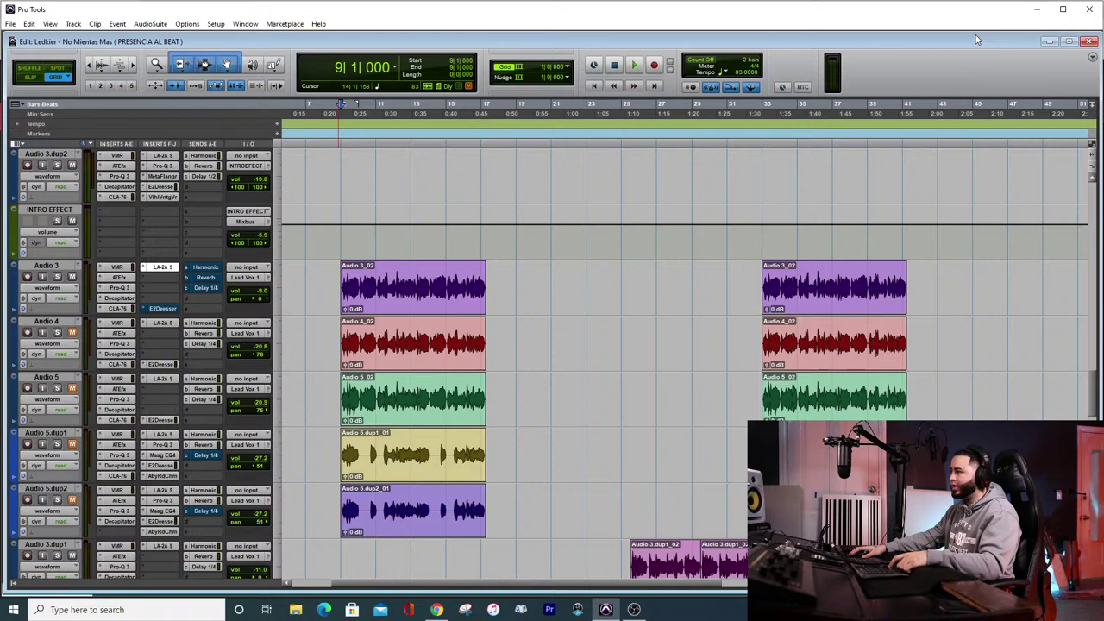
Open the E2Deesser insert on Audio 3 and turn off its bypass
{"action": "left_click", "coordinate": [162, 308]}
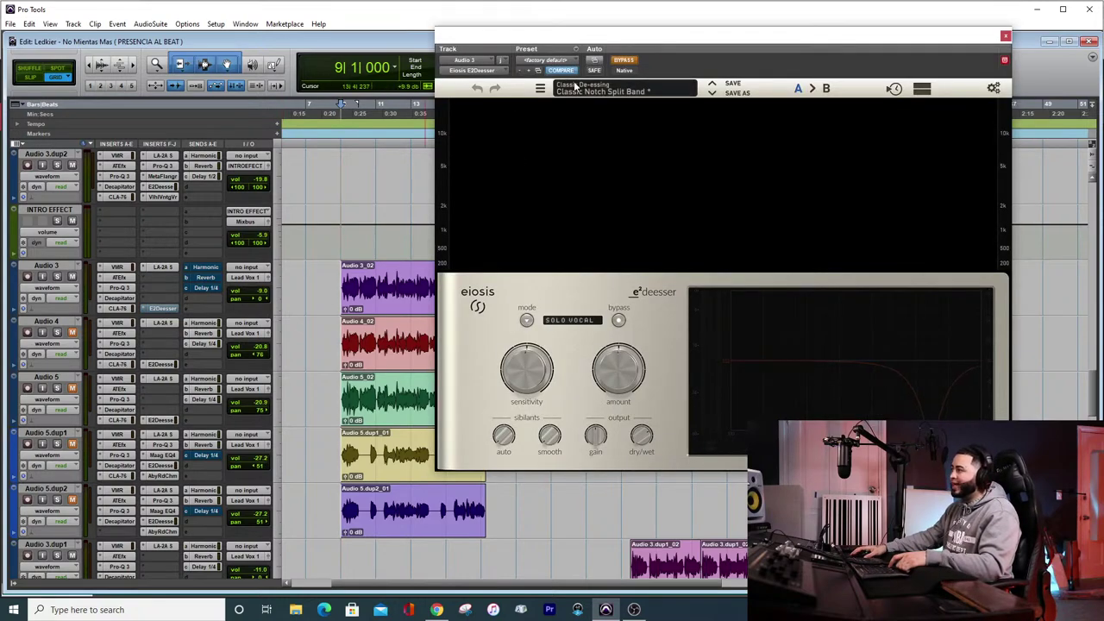
{"action": "left_click", "coordinate": [625, 60]}
{"action": "left_click_drag", "start_coordinate": [623, 37], "coordinate": [627, 10]}
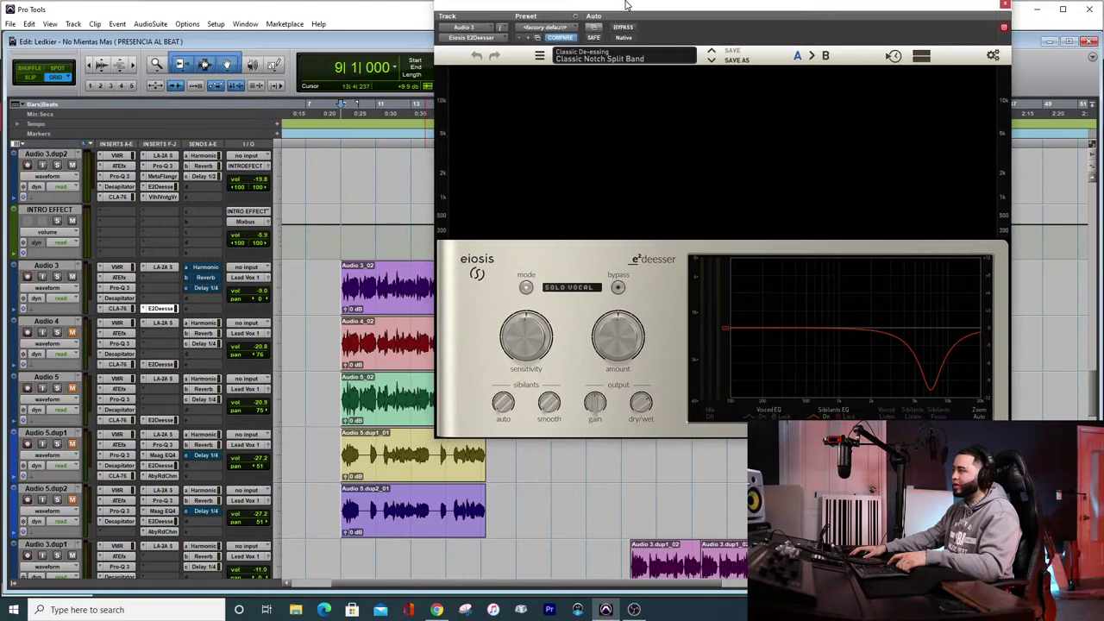
Review the Classic De-essing factory presets of the E2Deesser, leaving Classic Notch Split Band loaded
{"action": "left_click", "coordinate": [654, 63]}
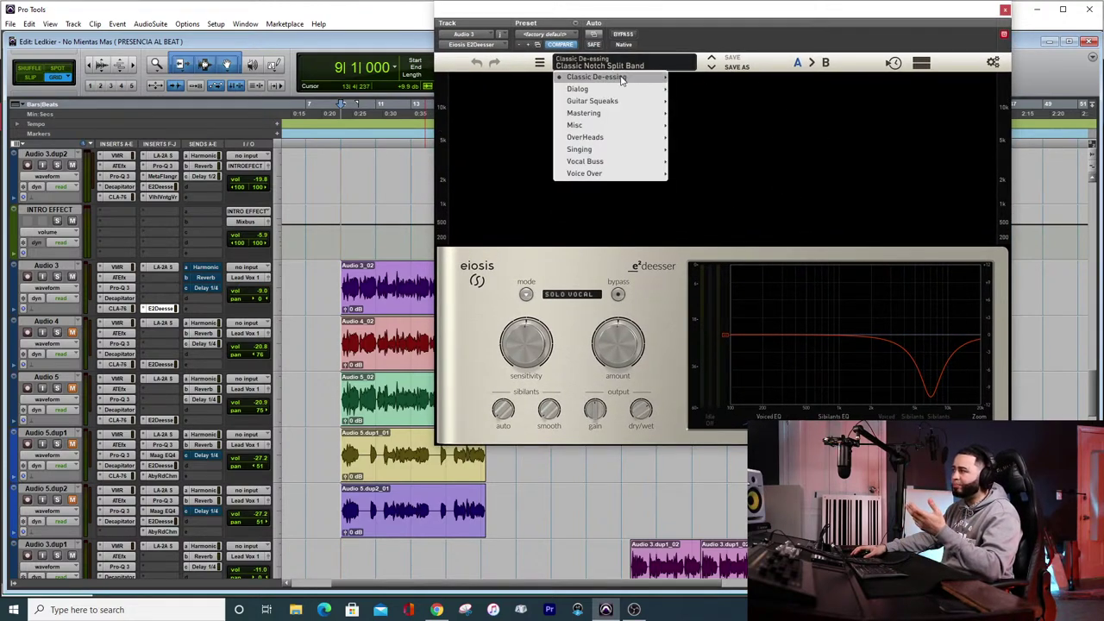
{"action": "mouse_move", "coordinate": [623, 78]}
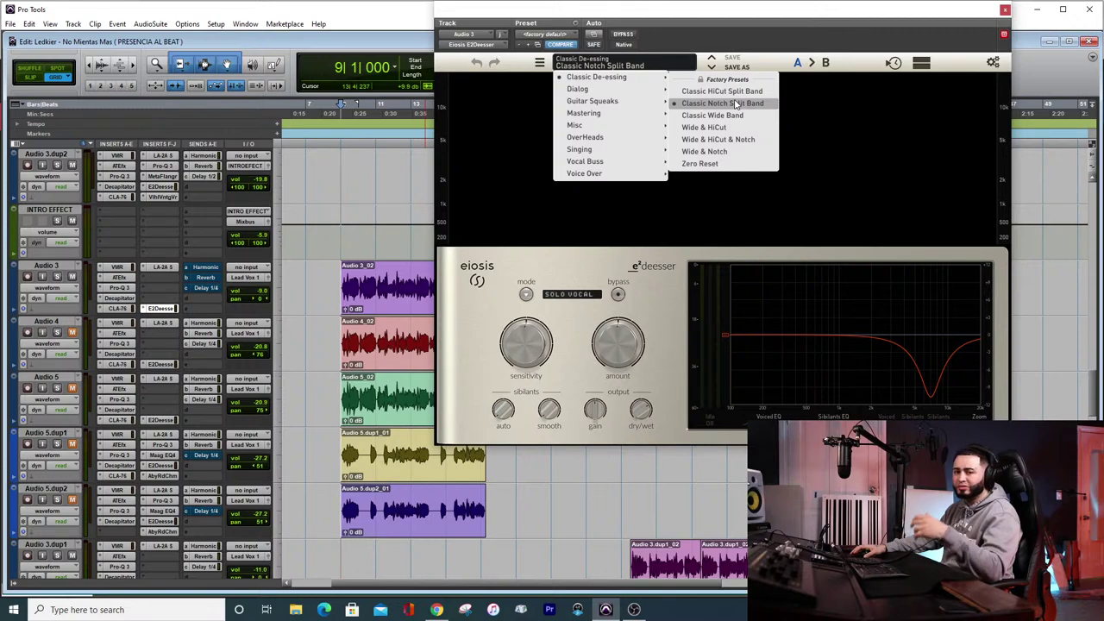
{"action": "left_click", "coordinate": [713, 18]}
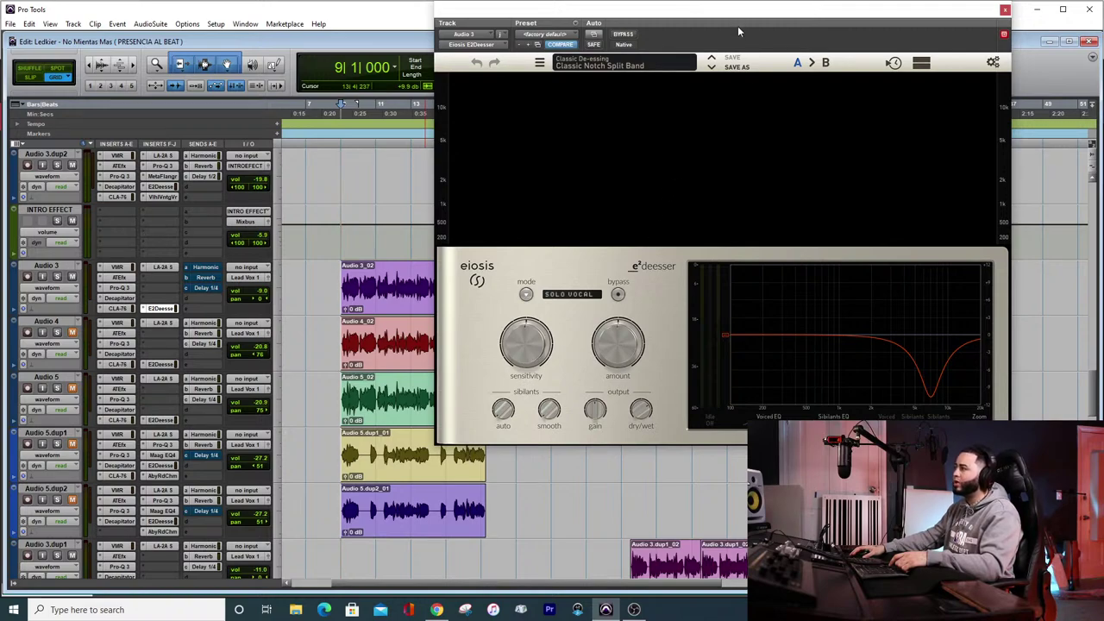
Play the vocal from bar 9 while watching the E2Deesser spectrogram, and play it again with the plug-in closed
{"action": "left_click_drag", "start_coordinate": [738, 19], "coordinate": [825, 22]}
{"action": "key", "text": "space"}
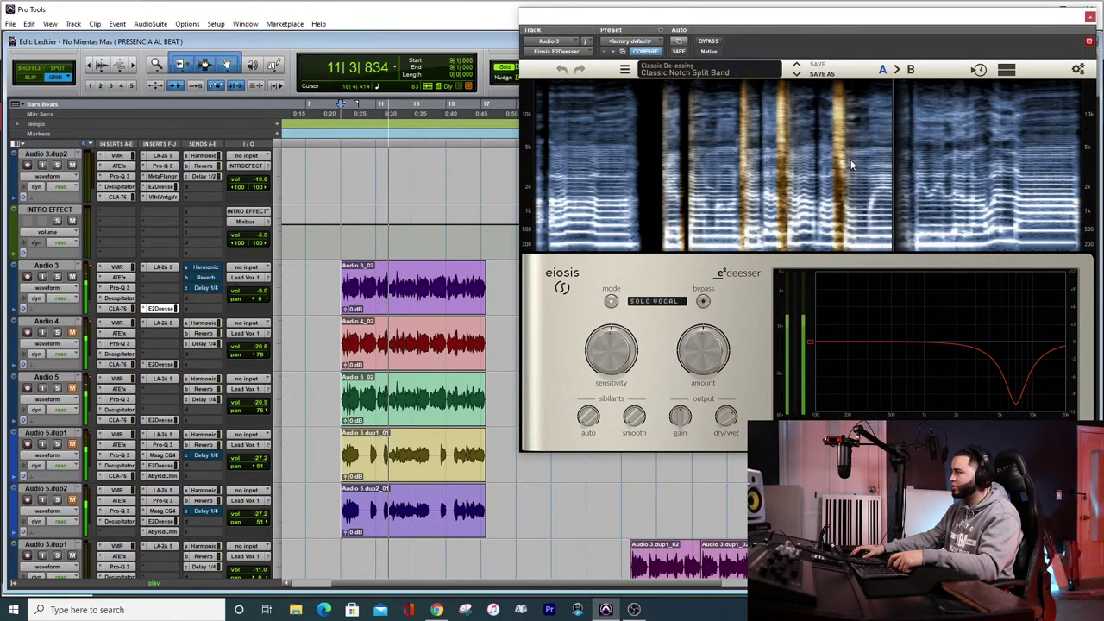
{"action": "key", "text": "space"}
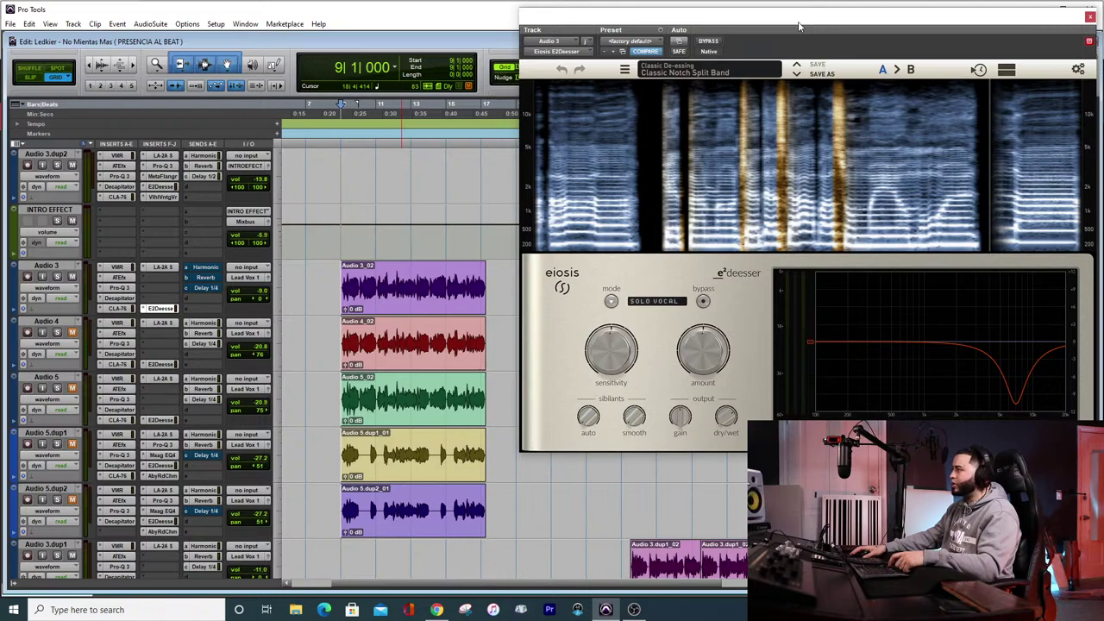
{"action": "left_click_drag", "start_coordinate": [798, 26], "coordinate": [676, 24]}
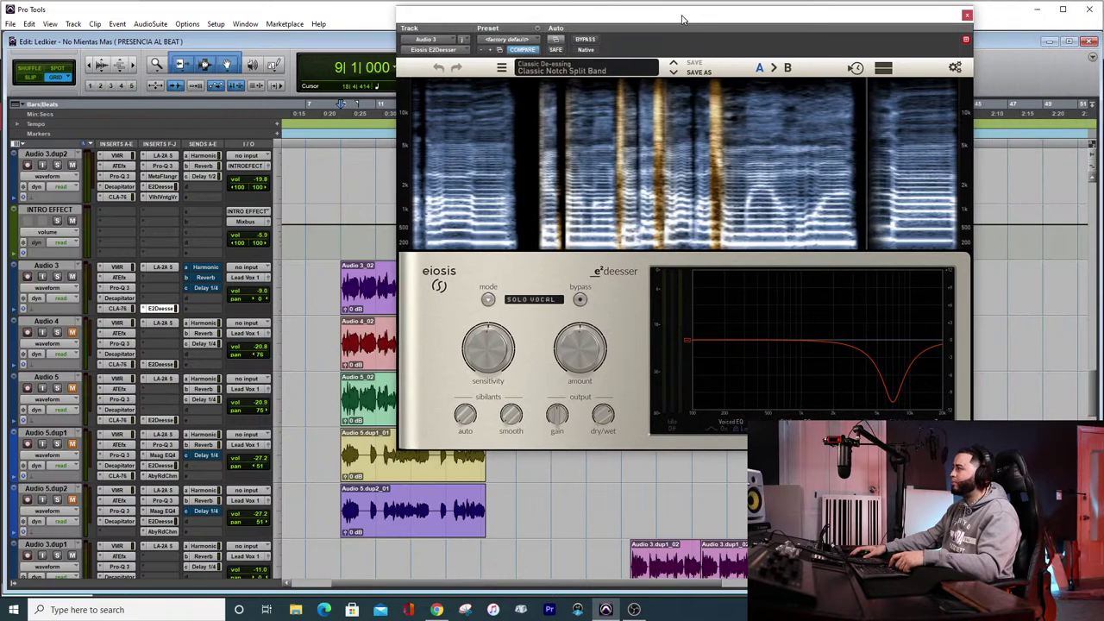
{"action": "left_click", "coordinate": [968, 17]}
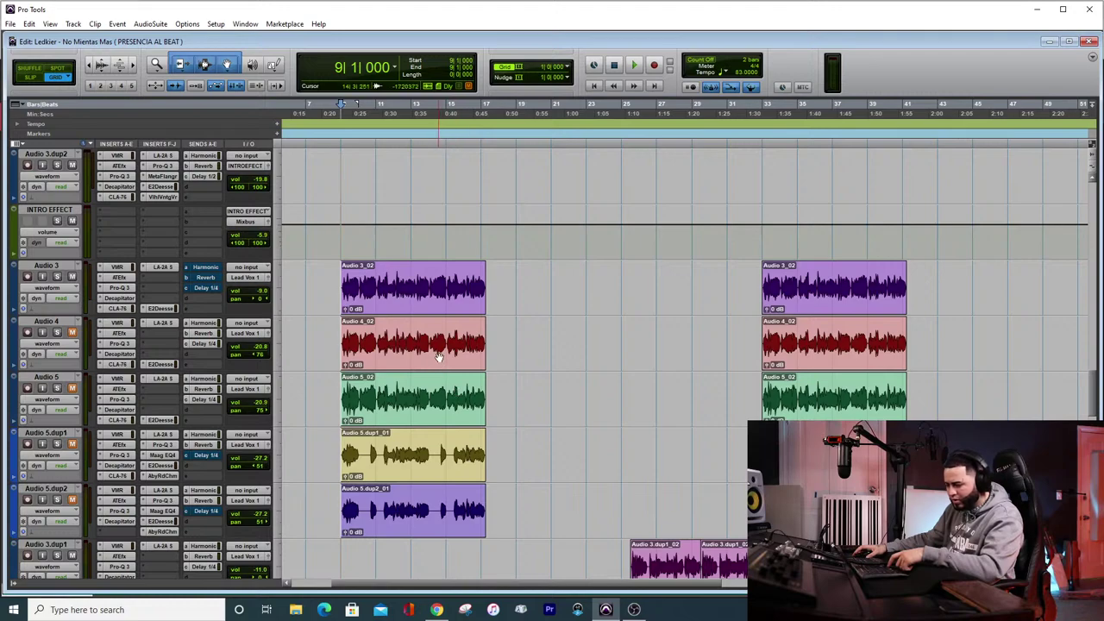
{"action": "key", "text": "space"}
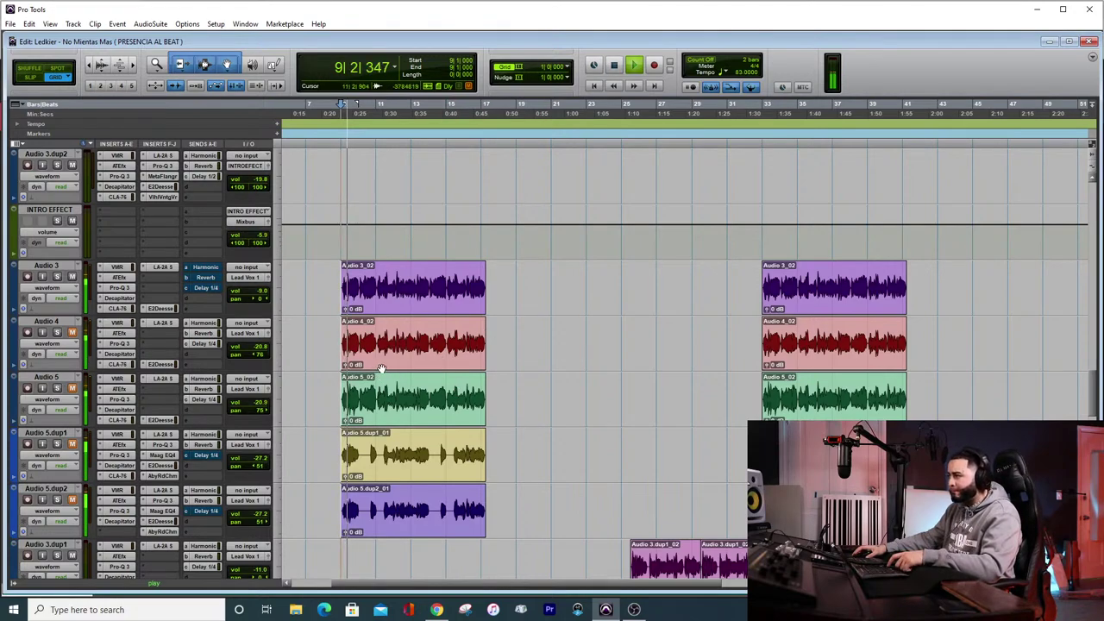
{"action": "key", "text": "space"}
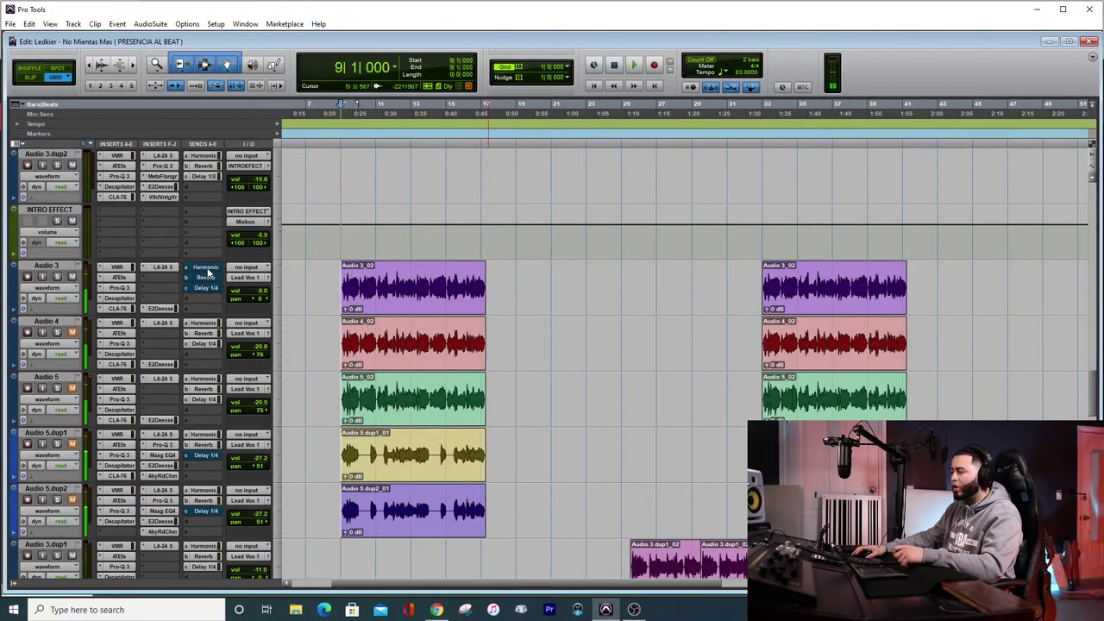
Open the Harmonic send of Audio 3 and unmute it
{"action": "left_click", "coordinate": [204, 269]}
{"action": "right_click", "coordinate": [204, 269]}
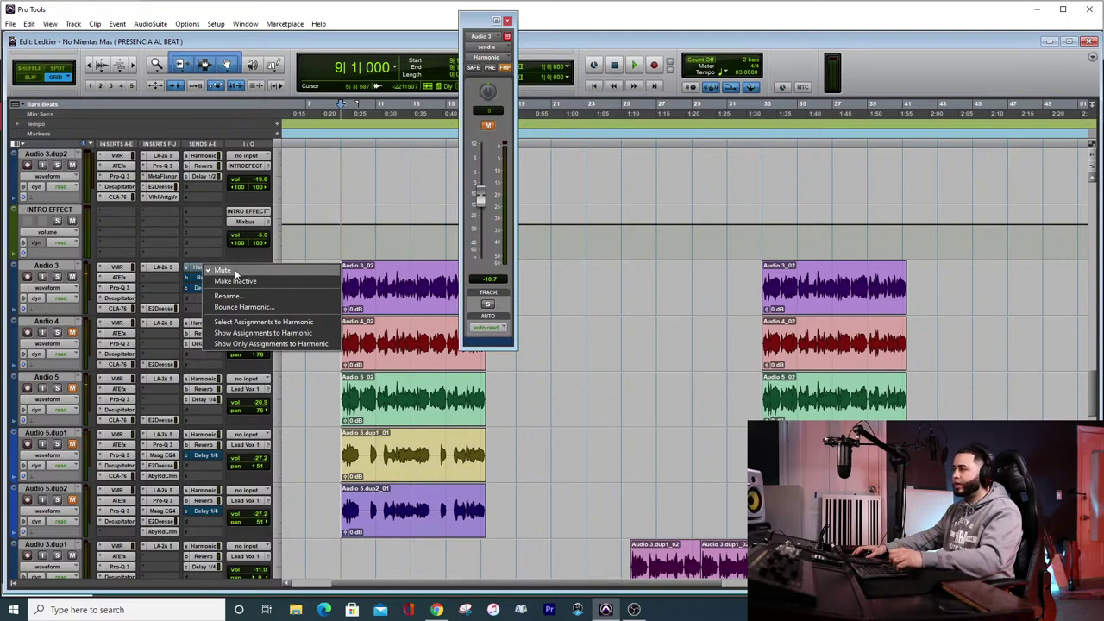
{"action": "left_click", "coordinate": [219, 271]}
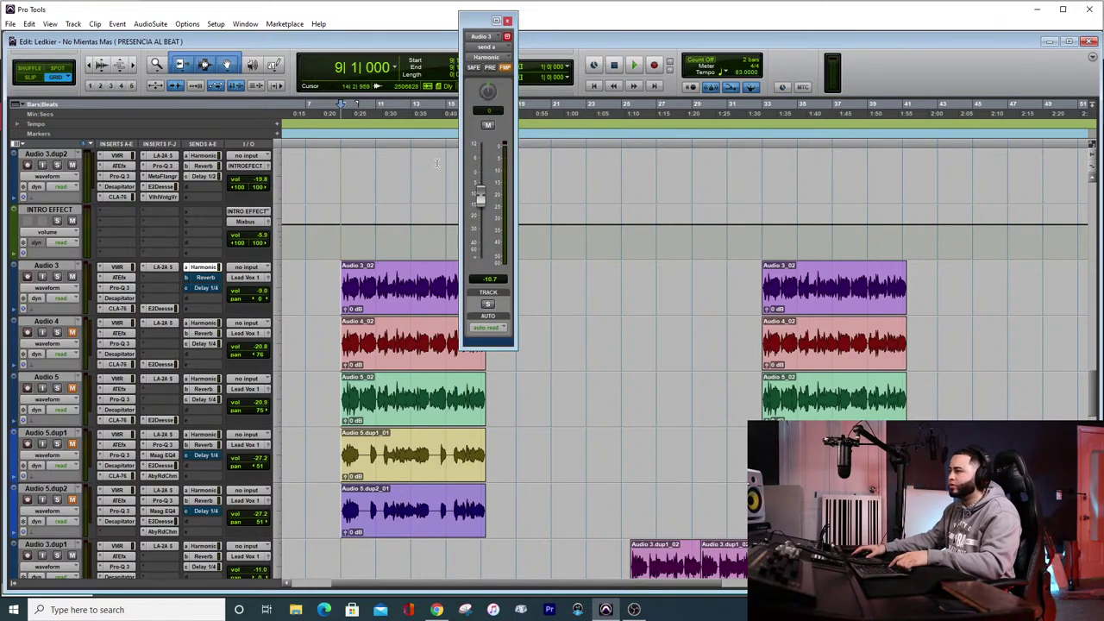
Compare Audio 3 with the Harmonic send muted and unmuted over two playback passes from bar 9, leaving it unmuted
{"action": "key", "text": "space"}
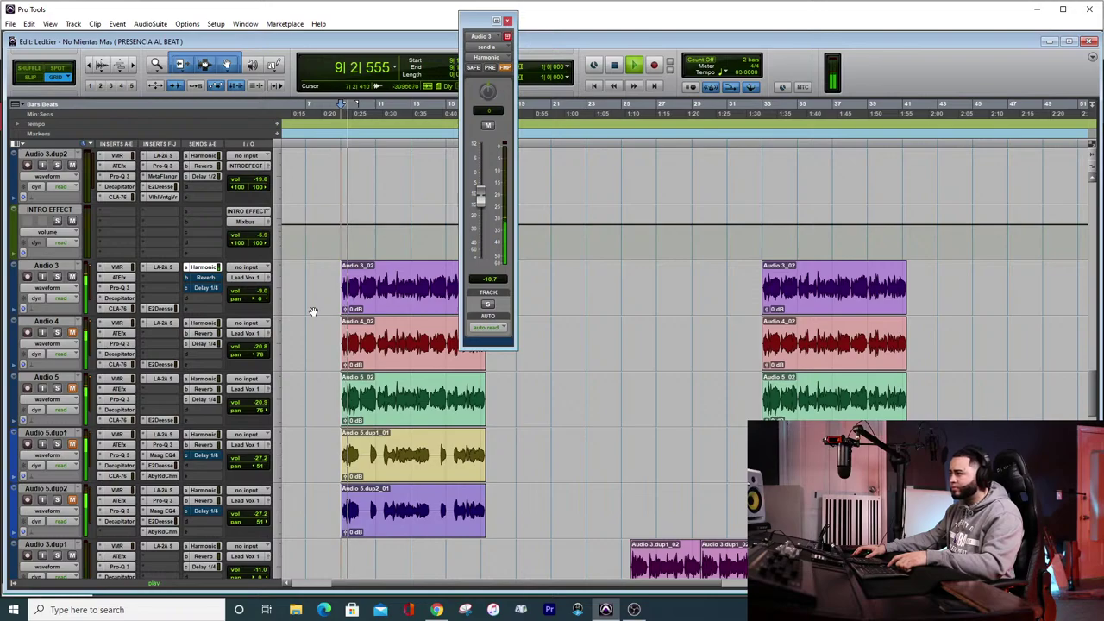
{"action": "scroll", "coordinate": [317, 369], "scroll_direction": "down", "scroll_amount": 2}
{"action": "scroll", "coordinate": [319, 366], "scroll_direction": "up", "scroll_amount": 2}
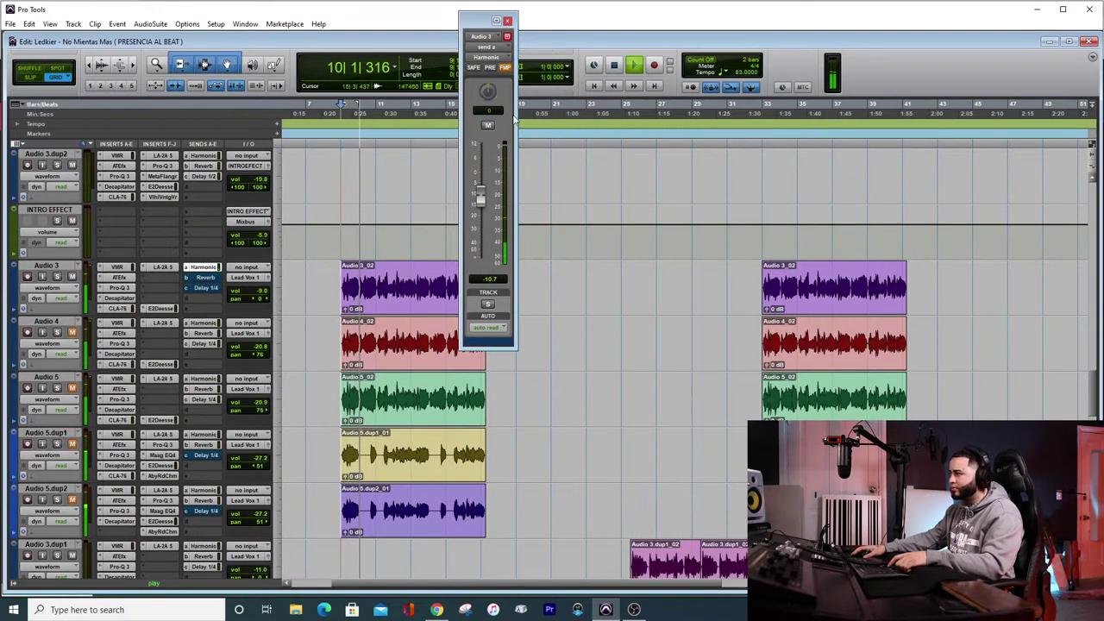
{"action": "left_click", "coordinate": [486, 125]}
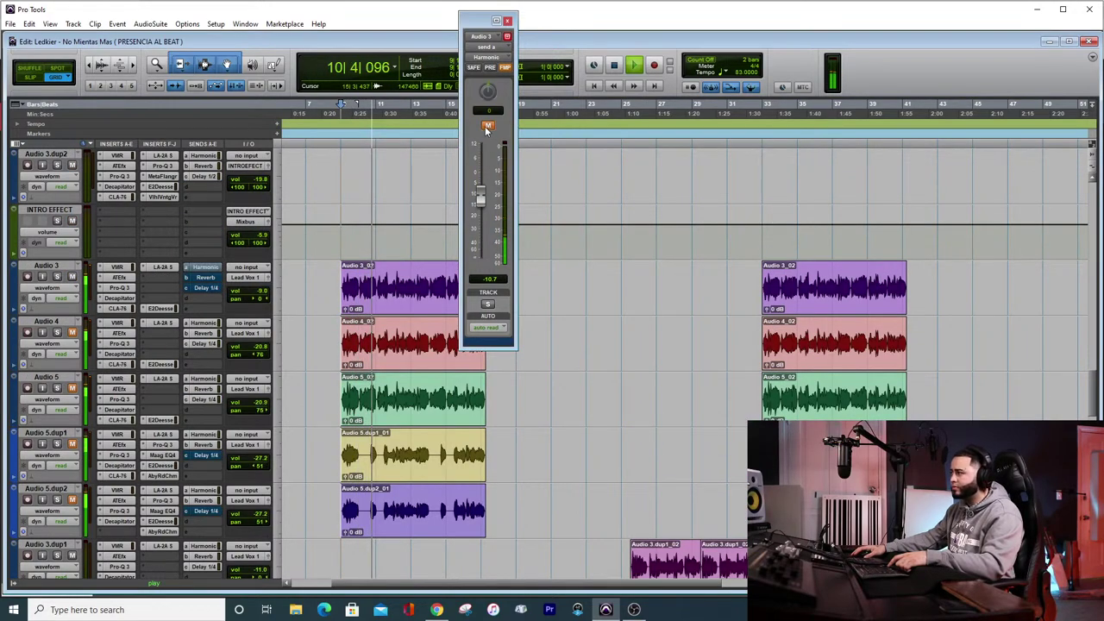
{"action": "left_click", "coordinate": [487, 126]}
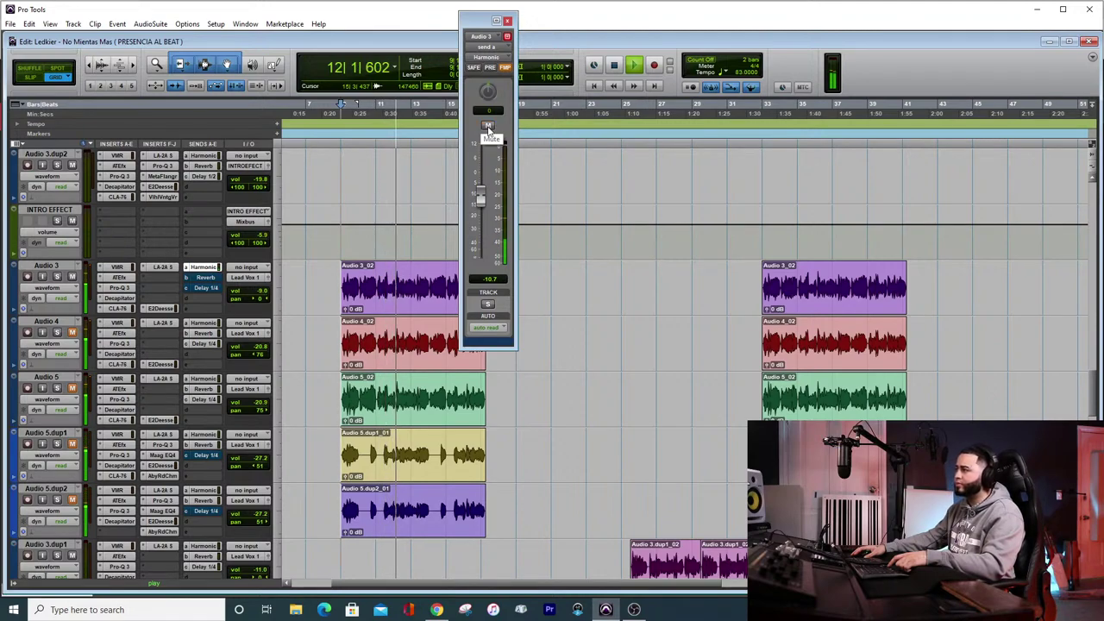
{"action": "left_click", "coordinate": [488, 127]}
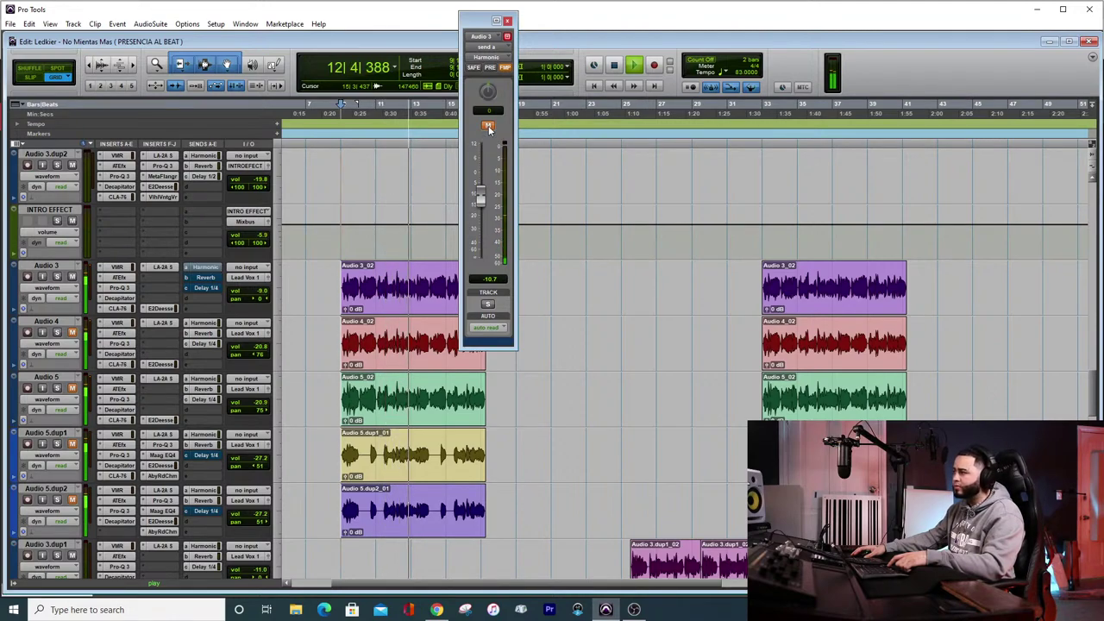
{"action": "key", "text": "space"}
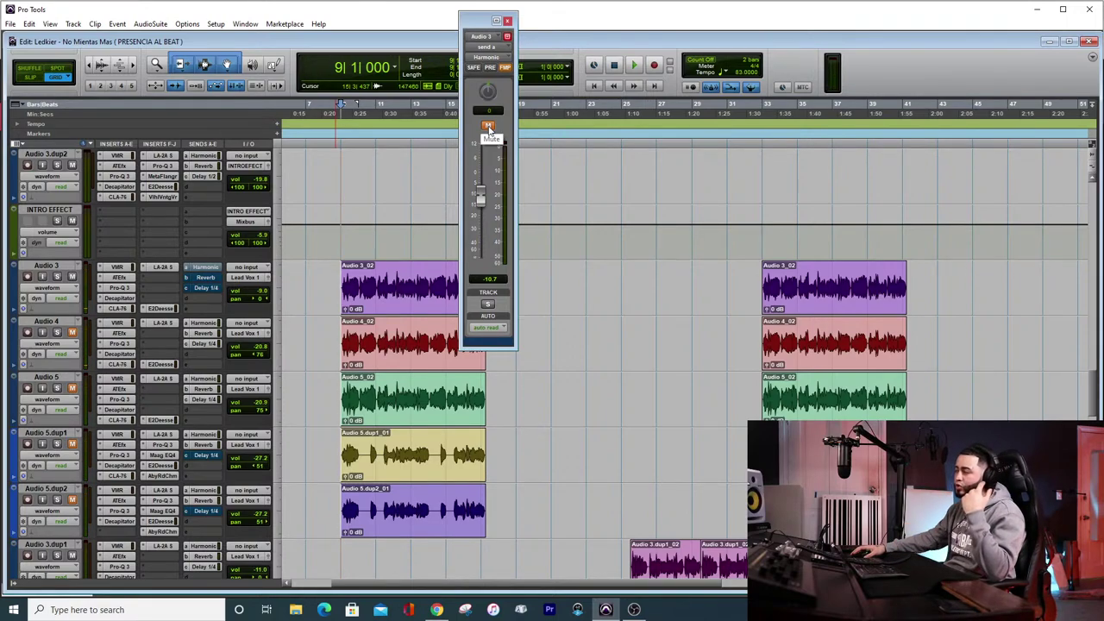
{"action": "left_click", "coordinate": [488, 127]}
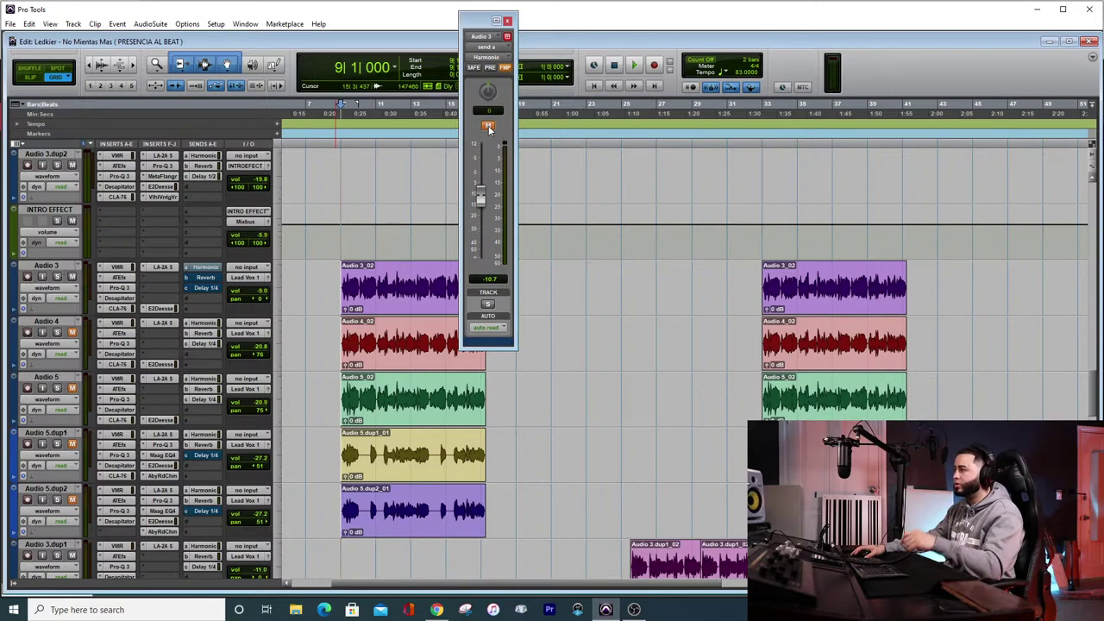
{"action": "key", "text": "space"}
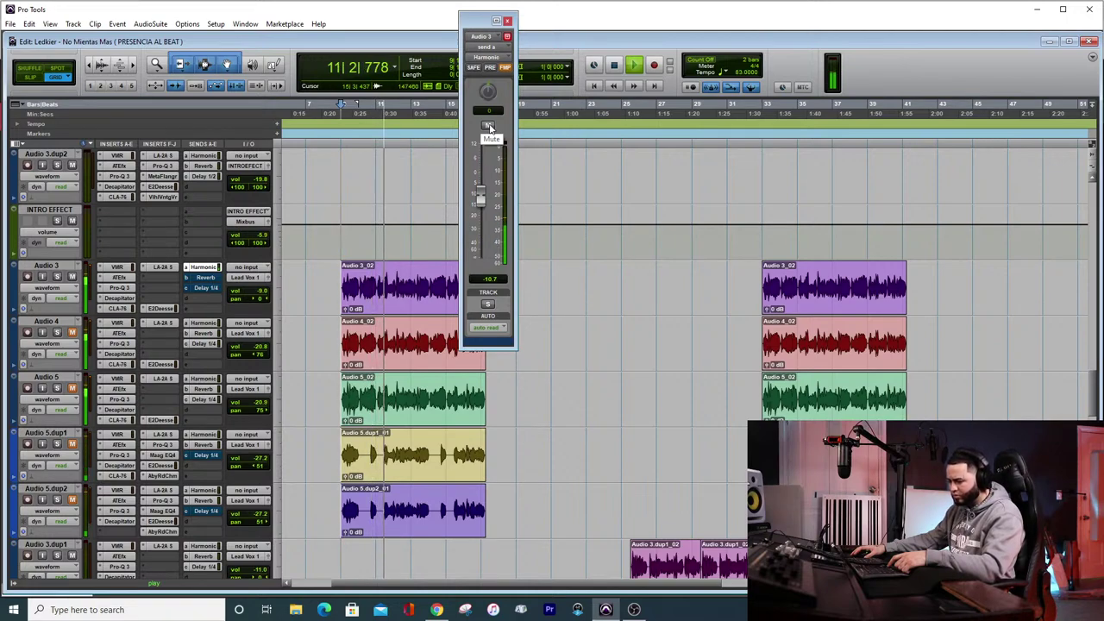
{"action": "left_click", "coordinate": [488, 125]}
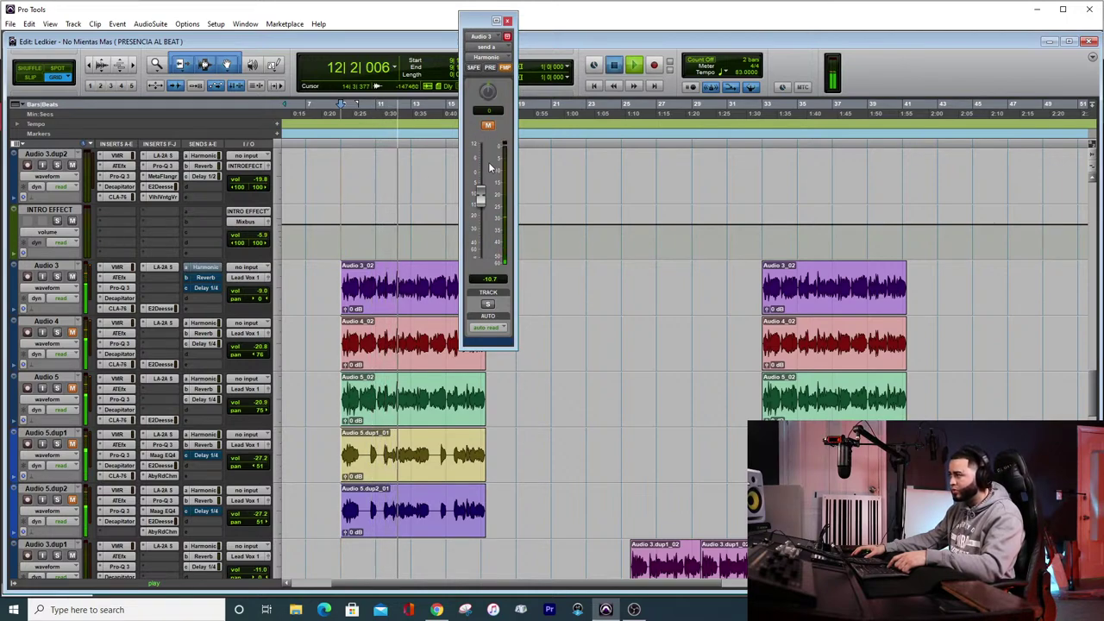
{"action": "key", "text": "space"}
{"action": "left_click", "coordinate": [488, 126]}
Unmute the Reverb send of Audio 3 and open its send window
{"action": "right_click", "coordinate": [202, 276]}
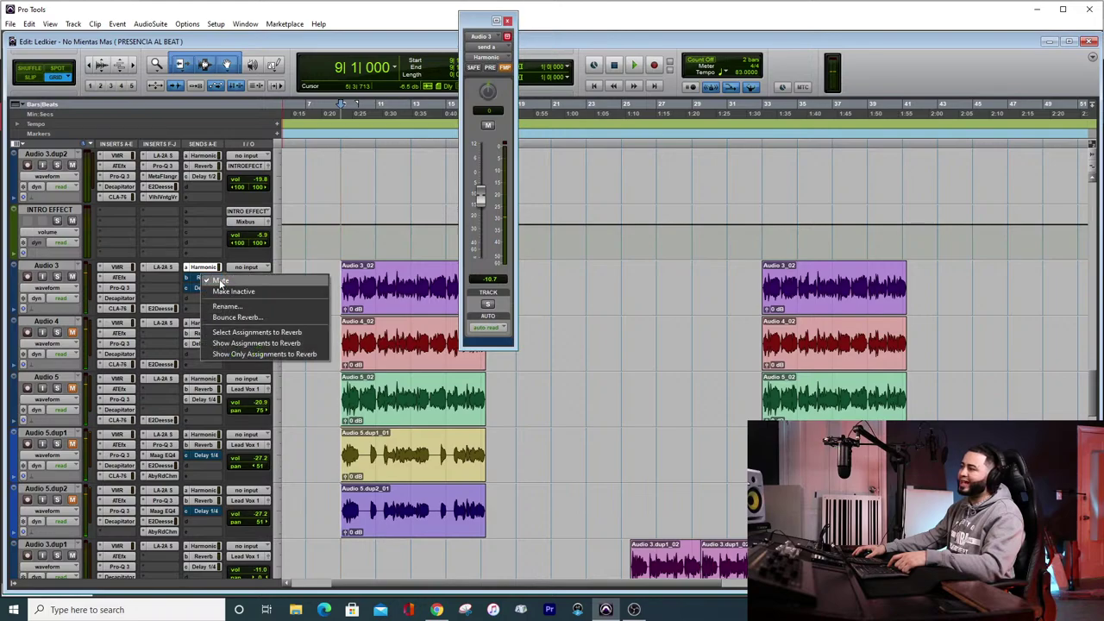
{"action": "left_click", "coordinate": [217, 282]}
{"action": "left_click", "coordinate": [205, 278]}
Open the ValhallaVintageVerb insert on the Reverb track and place it beside the Audio 3 send window
{"action": "scroll", "coordinate": [617, 293], "scroll_direction": "down", "scroll_amount": 10}
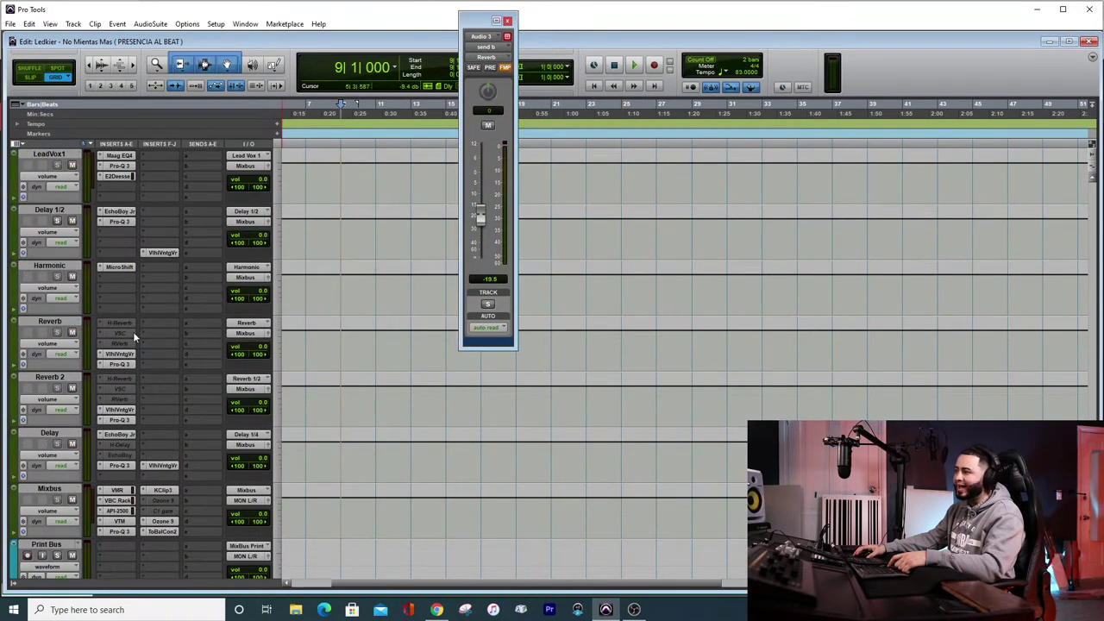
{"action": "left_click", "coordinate": [120, 353]}
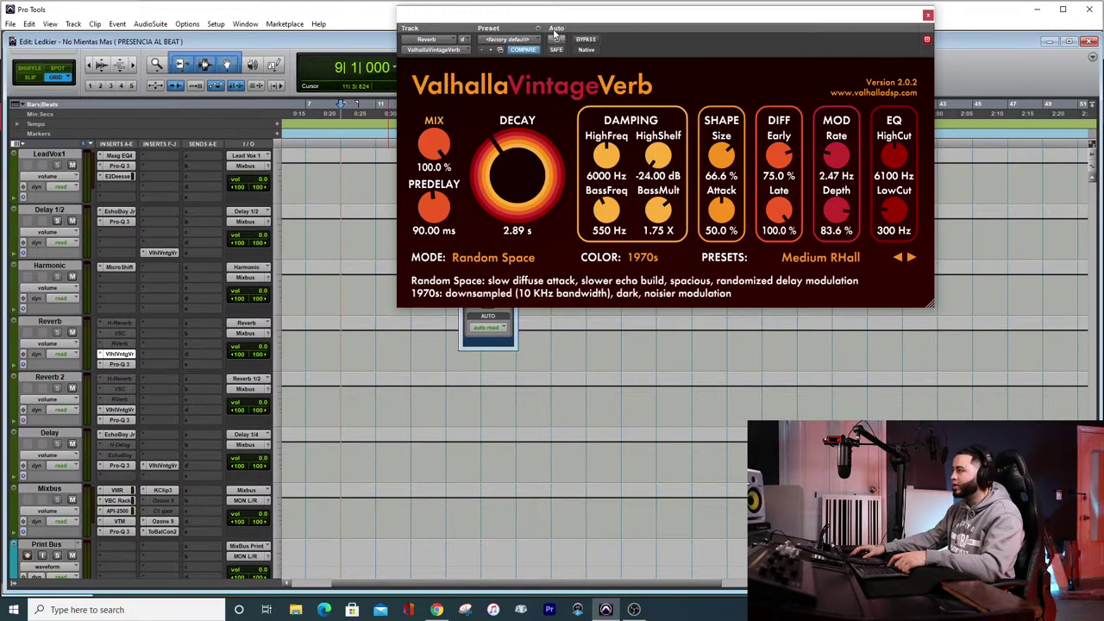
{"action": "left_click_drag", "start_coordinate": [569, 19], "coordinate": [697, 24]}
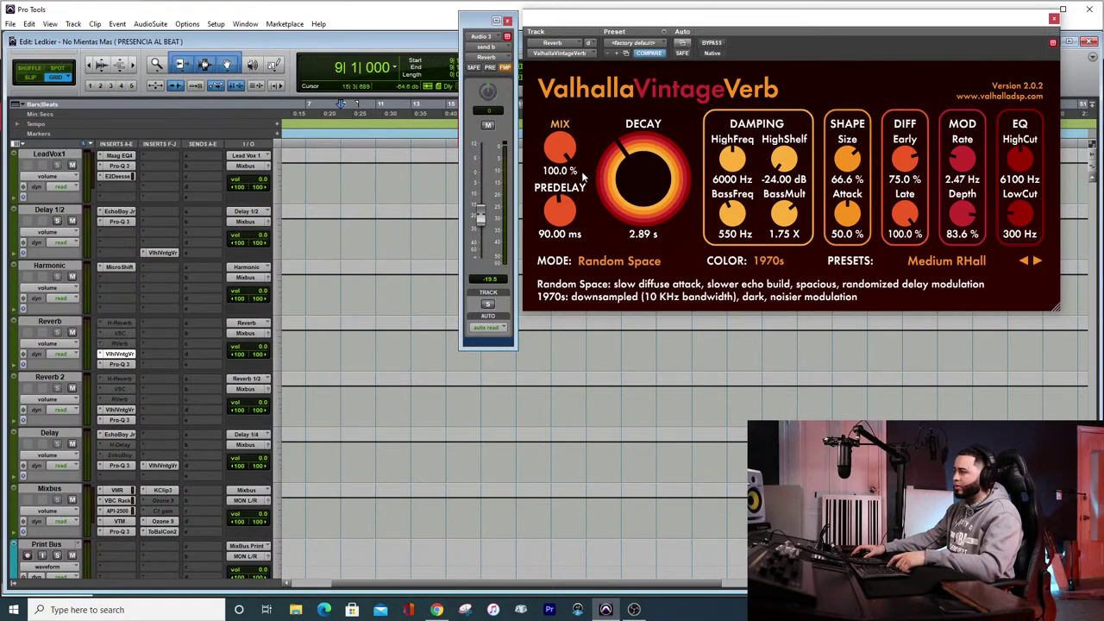
Play the vocal from bar 9 with the Reverb send active, review the ValhallaVintageVerb settings, and close the plug-in
{"action": "key", "text": "space"}
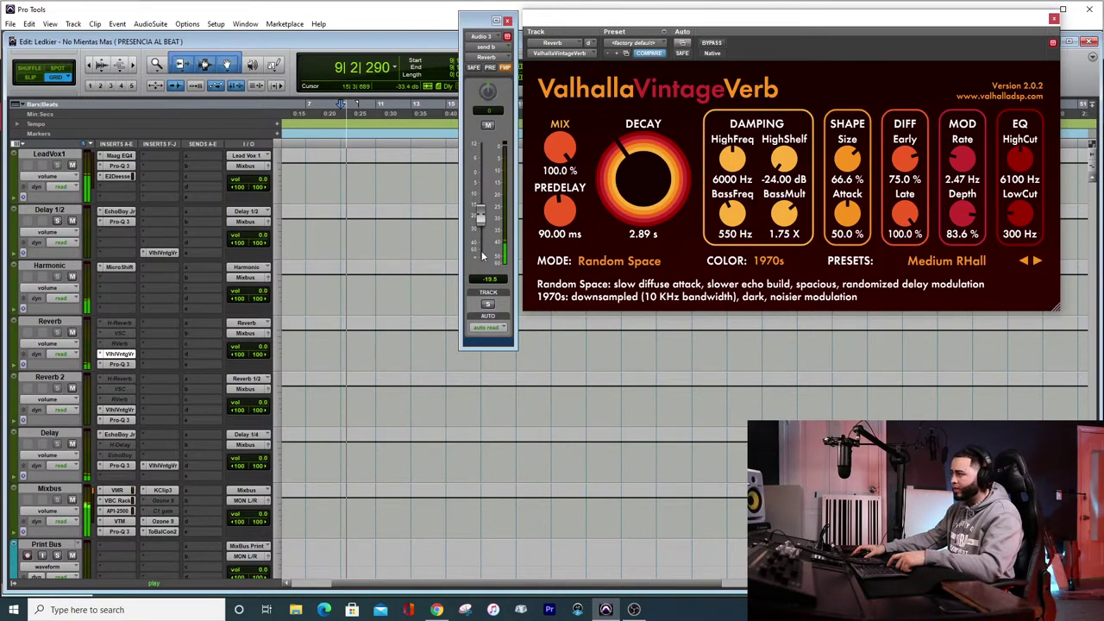
{"action": "scroll", "coordinate": [517, 362], "scroll_direction": "up", "scroll_amount": 4}
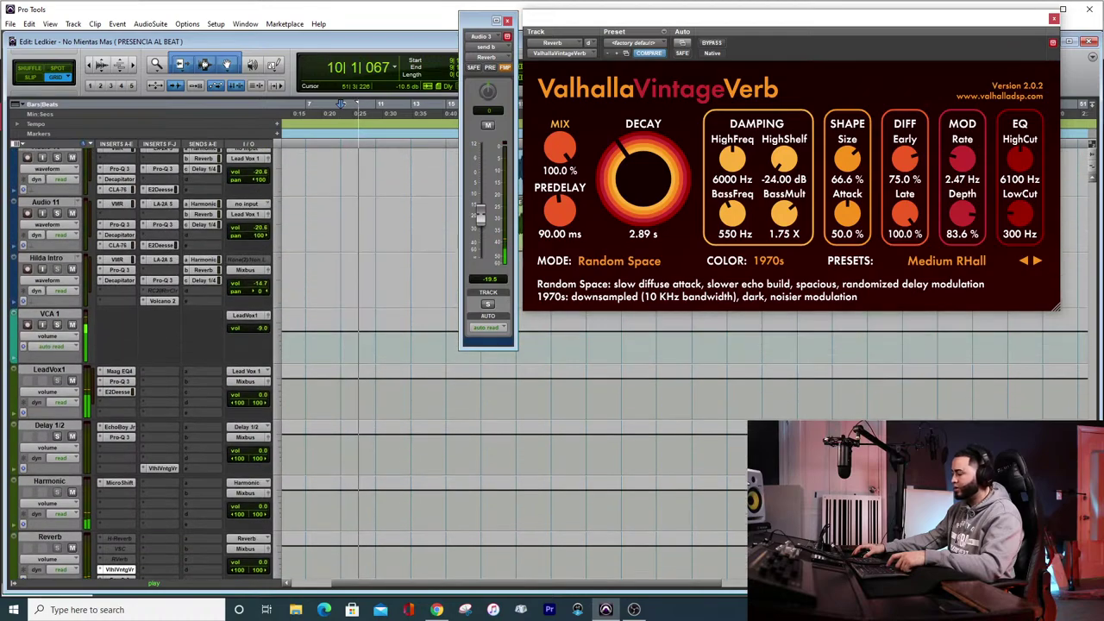
{"action": "scroll", "coordinate": [517, 362], "scroll_direction": "up", "scroll_amount": 3}
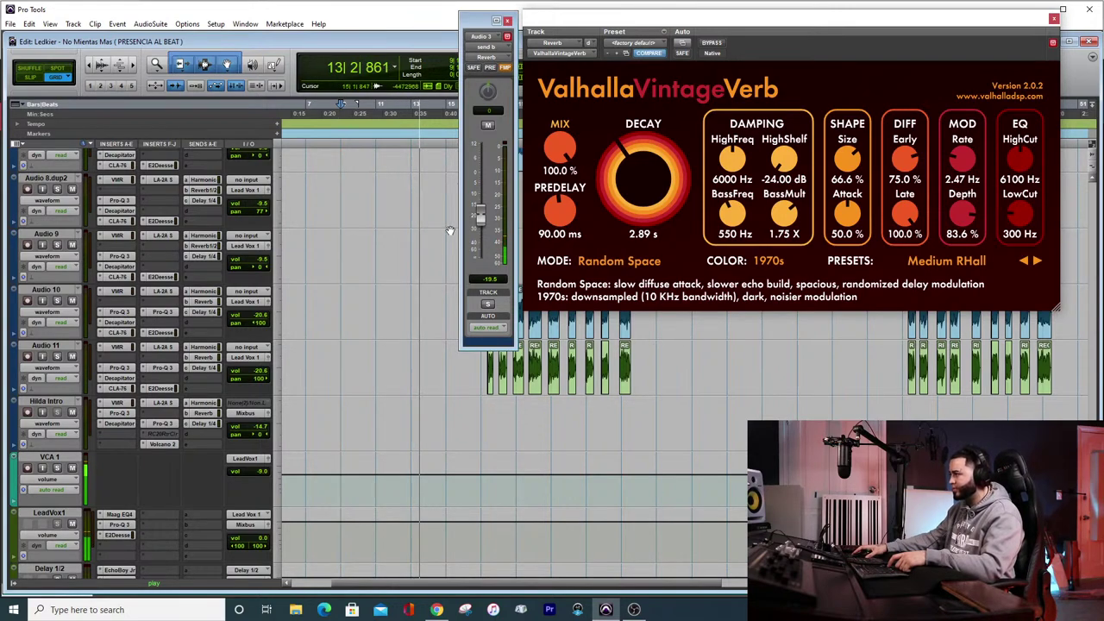
{"action": "key", "text": "space"}
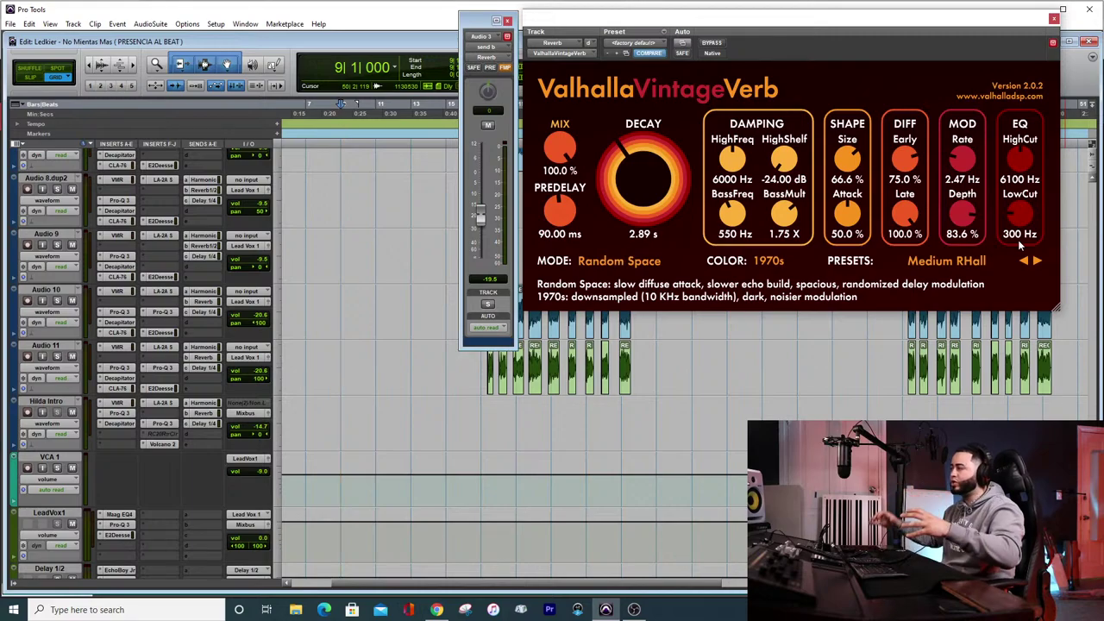
{"action": "left_click", "coordinate": [1053, 18]}
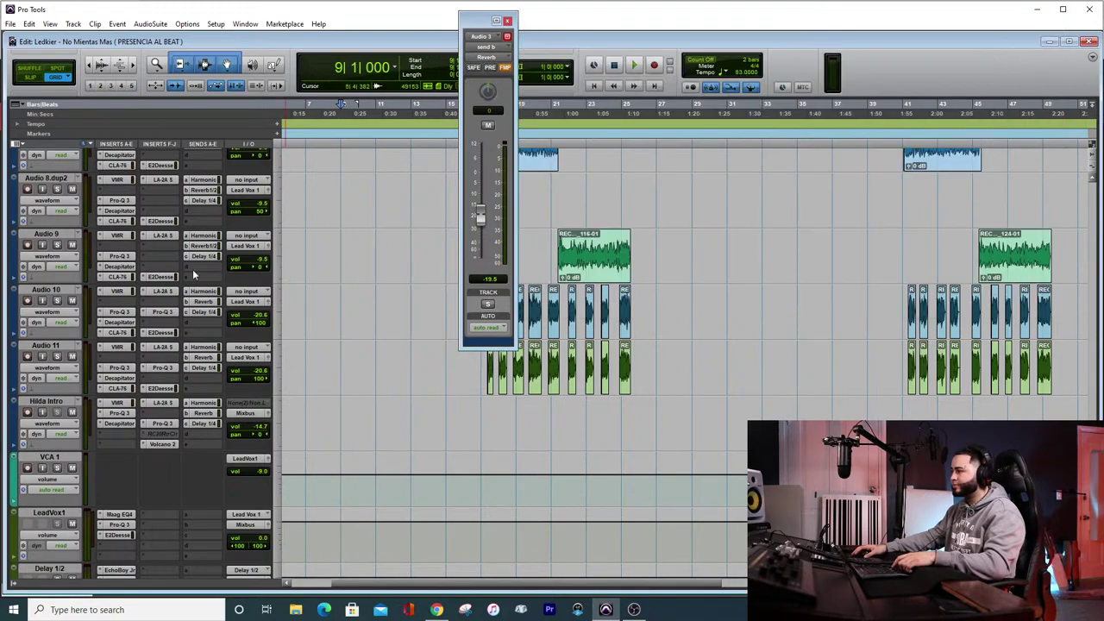
Open the Delay 1/4 send of Audio 3 and unmute it
{"action": "scroll", "coordinate": [354, 295], "scroll_direction": "up", "scroll_amount": 3}
{"action": "scroll", "coordinate": [311, 311], "scroll_direction": "up", "scroll_amount": 6}
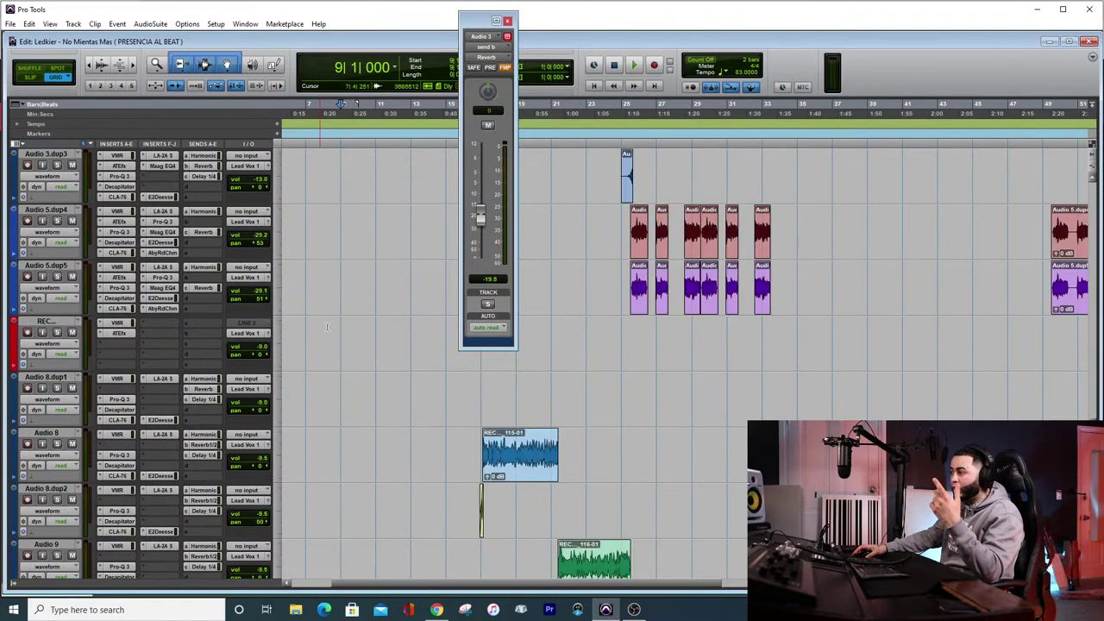
{"action": "scroll", "coordinate": [491, 398], "scroll_direction": "up", "scroll_amount": 5}
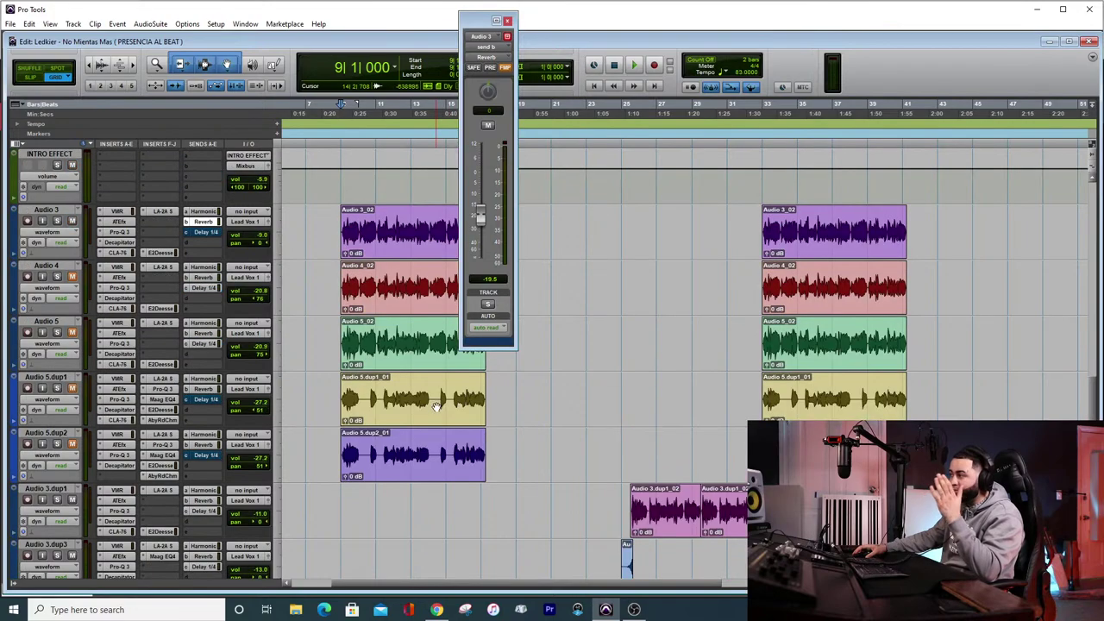
{"action": "left_click", "coordinate": [212, 233]}
{"action": "right_click", "coordinate": [212, 232]}
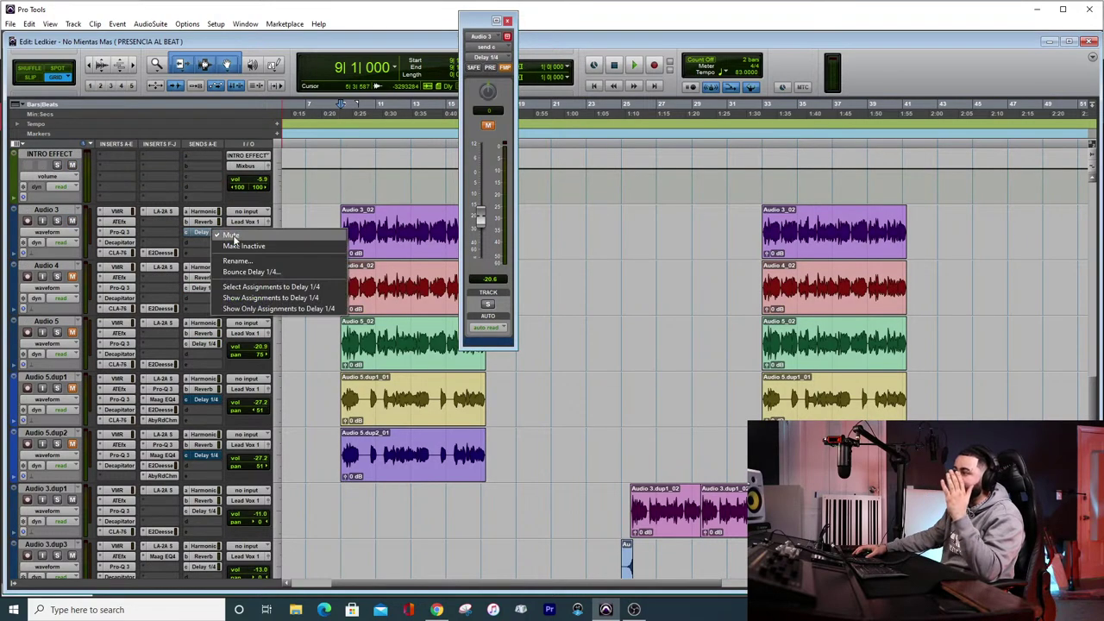
{"action": "left_click", "coordinate": [233, 239]}
Close the Delay 1/4 send window, open the EchoBoy Jr insert on the Delay track and place it beside the track controls
{"action": "scroll", "coordinate": [315, 291], "scroll_direction": "down", "scroll_amount": 5}
{"action": "scroll", "coordinate": [315, 291], "scroll_direction": "down", "scroll_amount": 5}
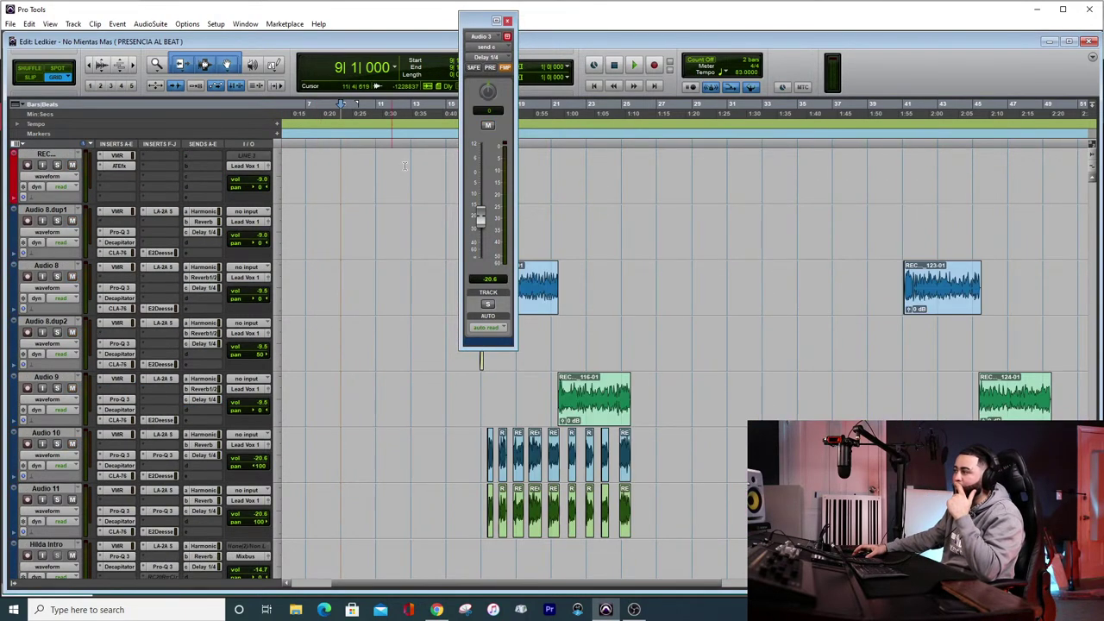
{"action": "left_click", "coordinate": [507, 20]}
{"action": "scroll", "coordinate": [358, 295], "scroll_direction": "down", "scroll_amount": 5}
{"action": "scroll", "coordinate": [357, 295], "scroll_direction": "down", "scroll_amount": 3}
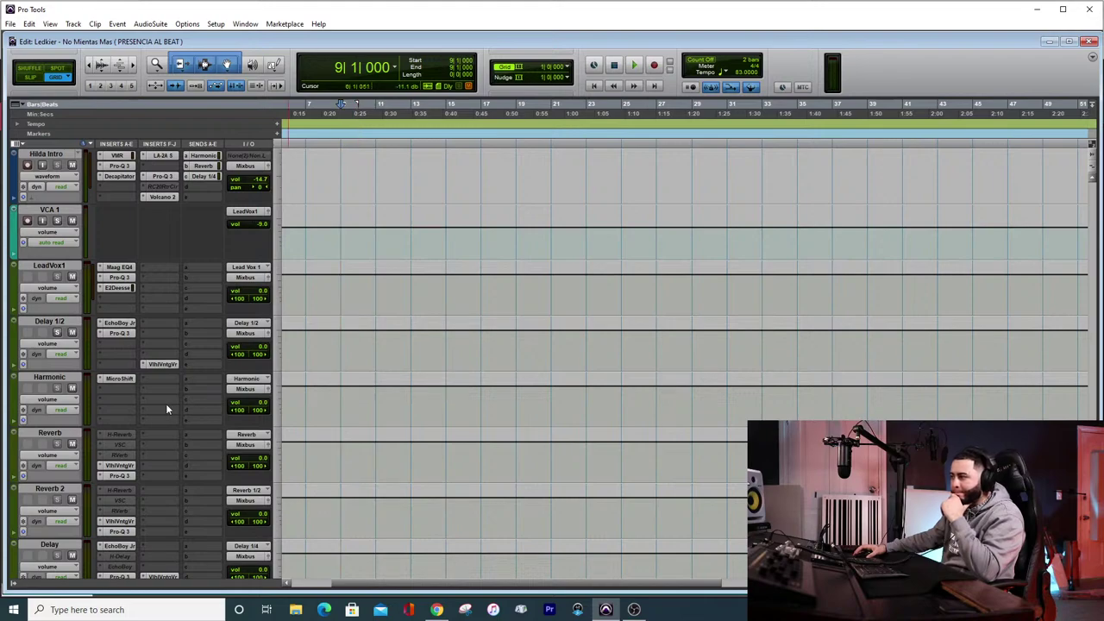
{"action": "scroll", "coordinate": [123, 464], "scroll_direction": "down", "scroll_amount": 1}
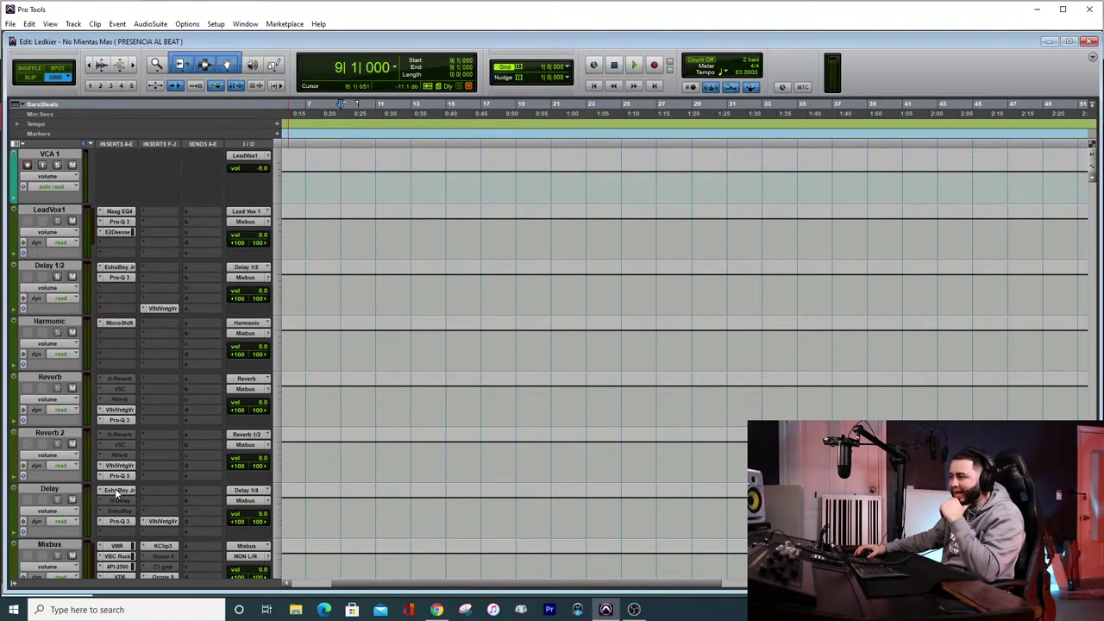
{"action": "left_click", "coordinate": [118, 491]}
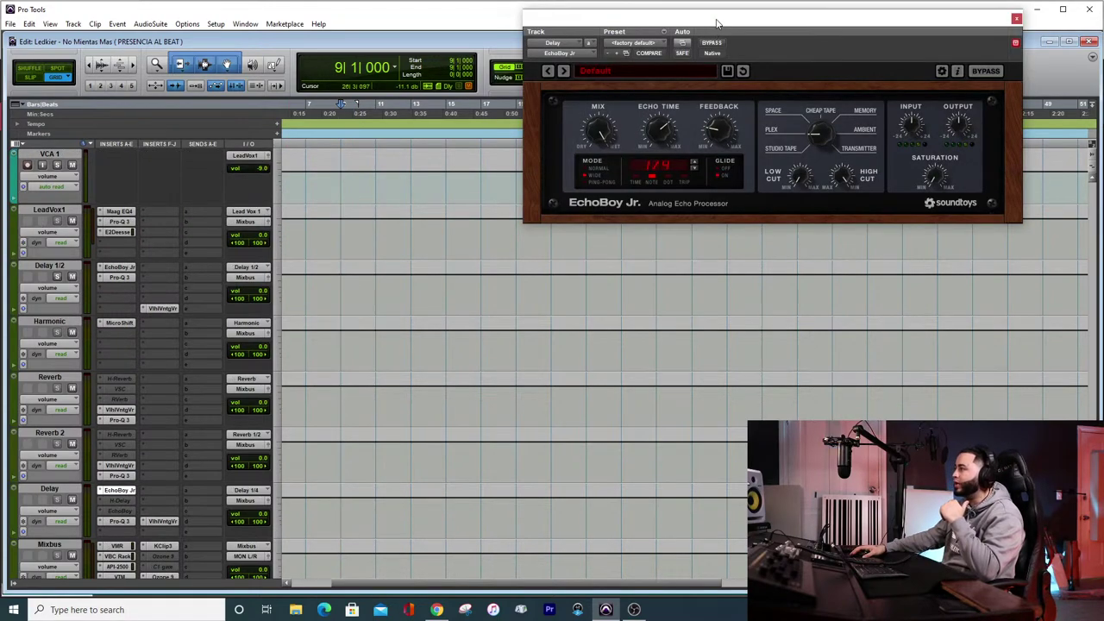
{"action": "left_click_drag", "start_coordinate": [716, 22], "coordinate": [474, 13]}
Activate the H-Delay and EchoBoy inserts on the Delay track and view each plug-in as a delay alternative
{"action": "scroll", "coordinate": [118, 392], "scroll_direction": "down", "scroll_amount": 1}
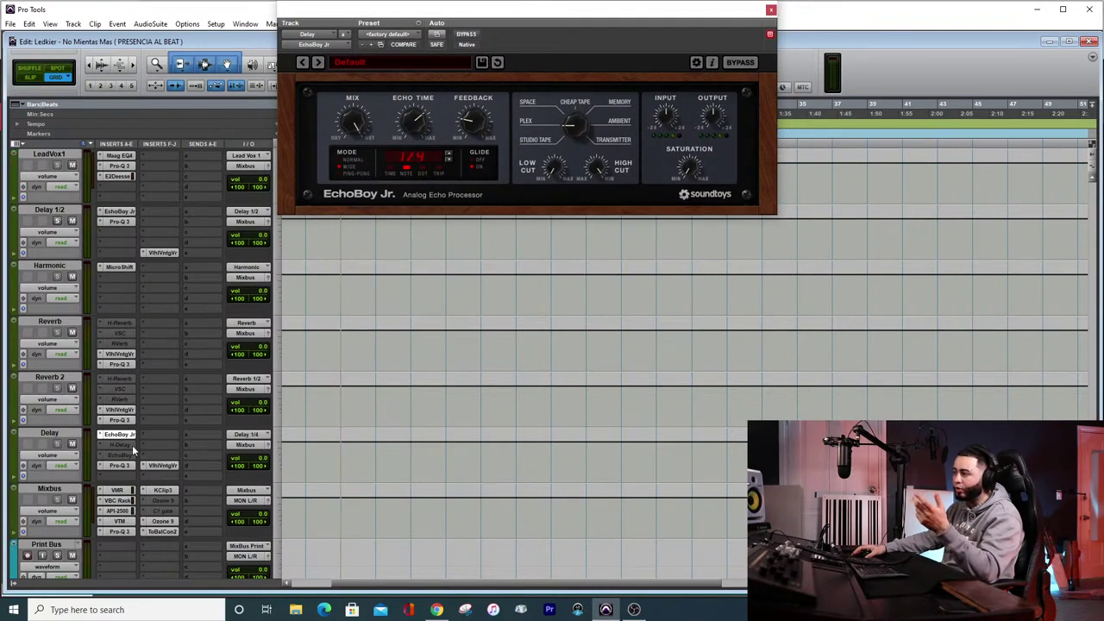
{"action": "right_click", "coordinate": [124, 448]}
{"action": "left_click", "coordinate": [120, 446]}
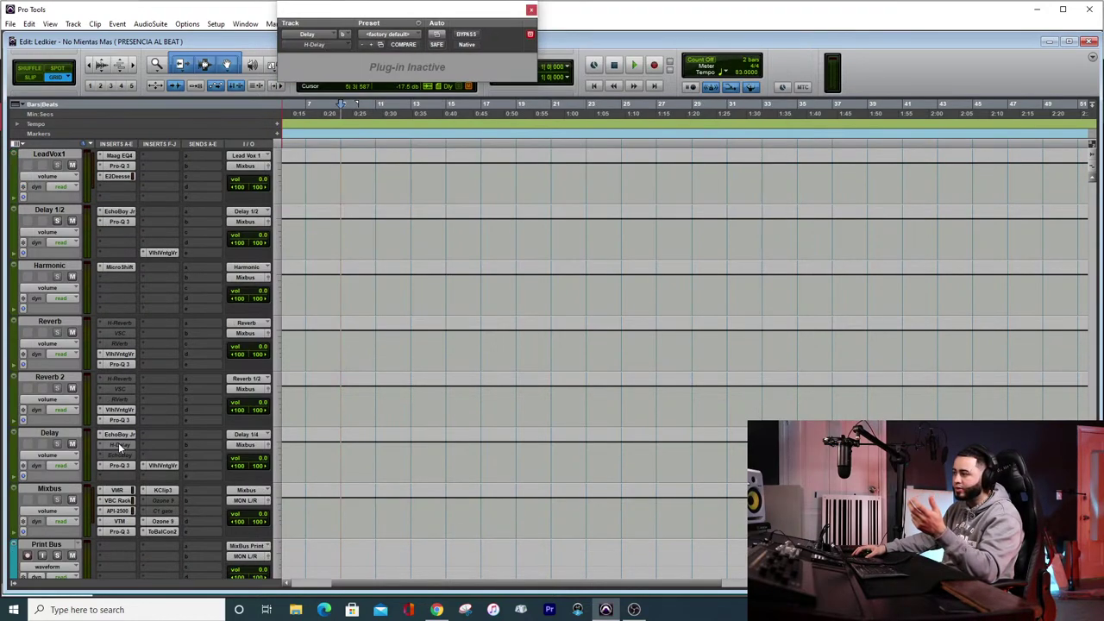
{"action": "right_click", "coordinate": [120, 445]}
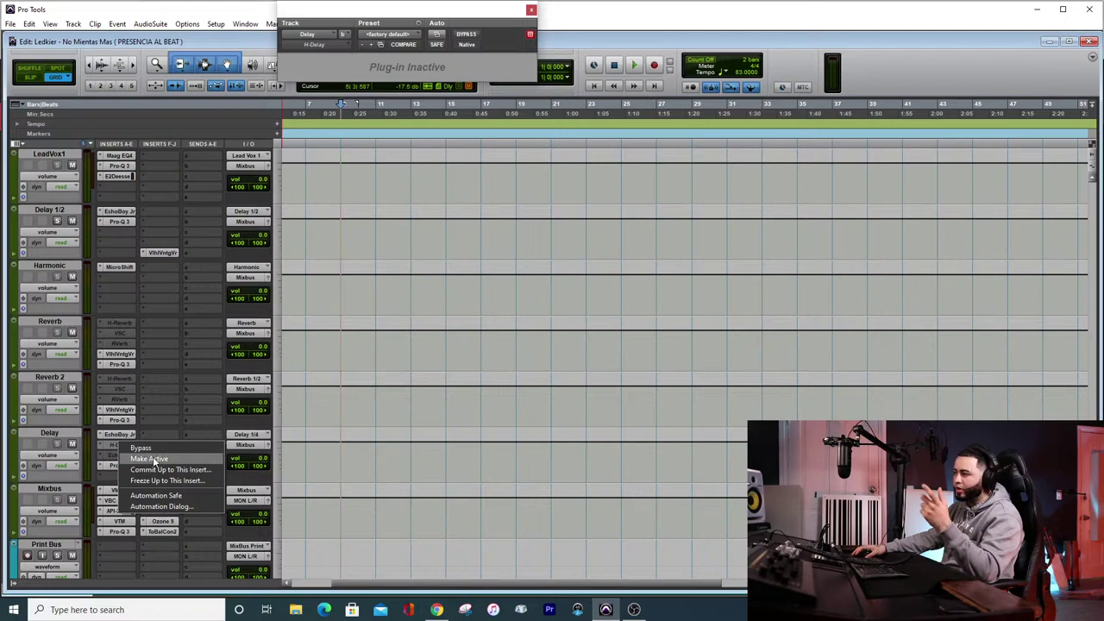
{"action": "left_click", "coordinate": [159, 463]}
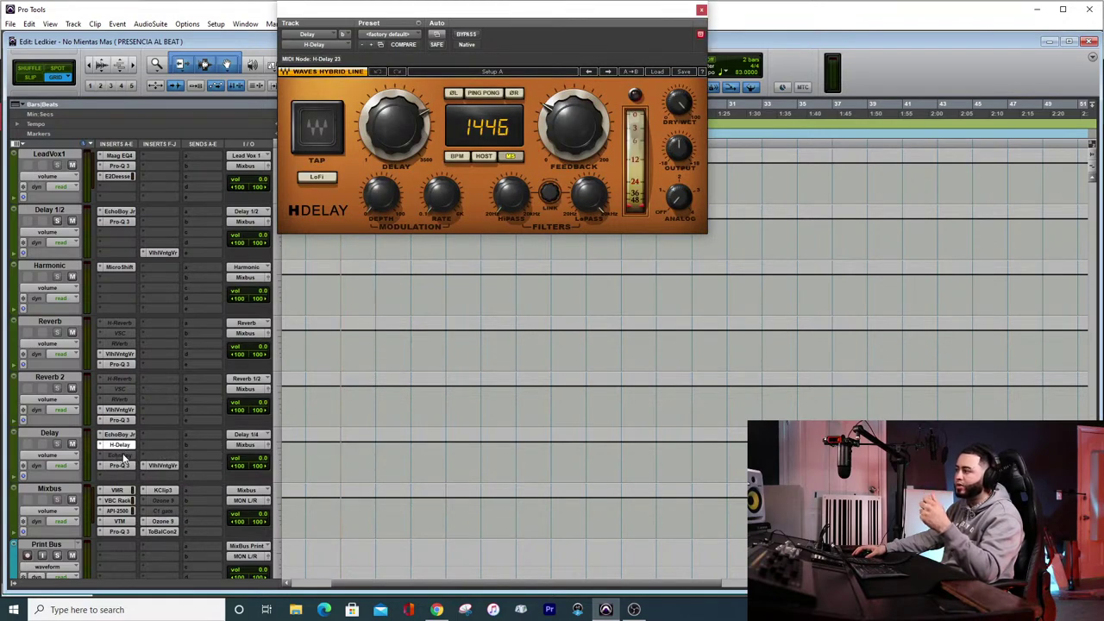
{"action": "right_click", "coordinate": [123, 457]}
{"action": "left_click", "coordinate": [155, 468]}
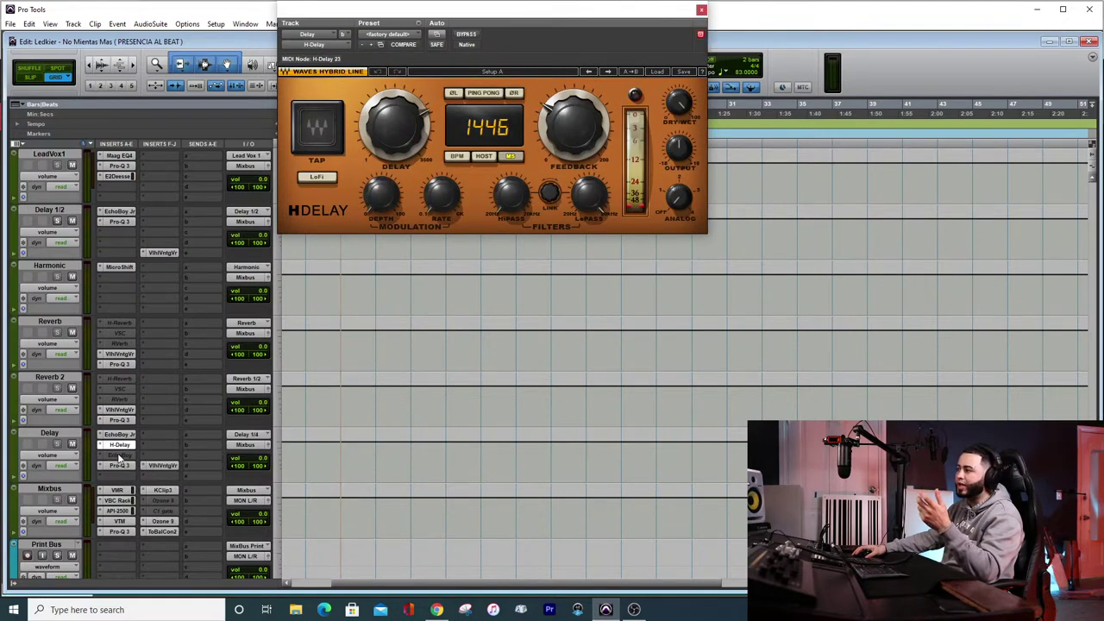
{"action": "left_click", "coordinate": [120, 455]}
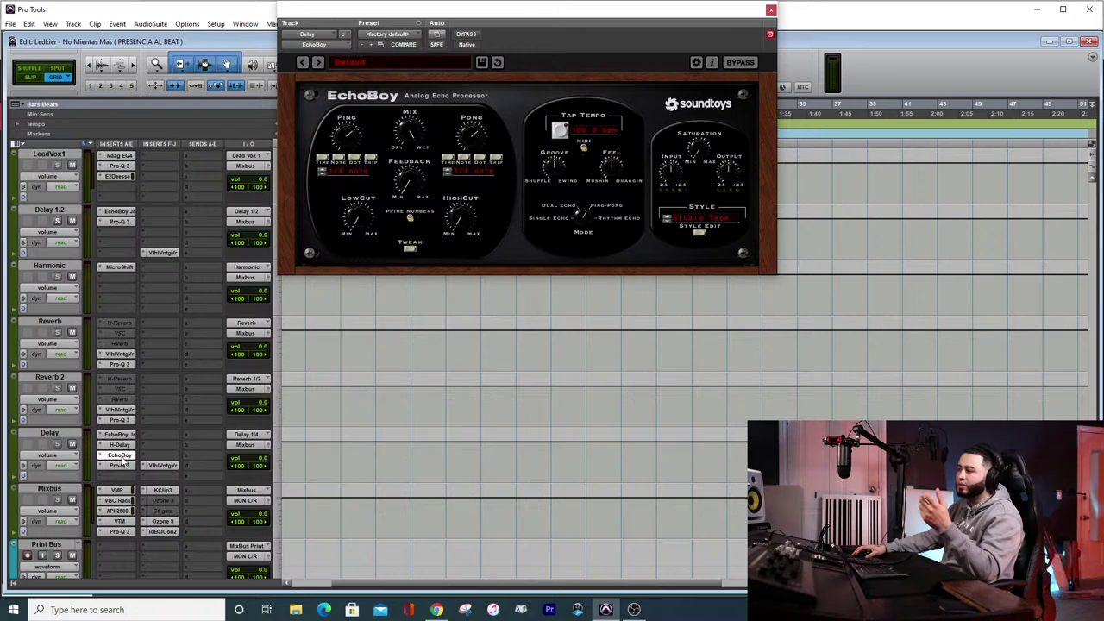
Make the EchoBoy and H-Delay inserts on the Delay track inactive again
{"action": "right_click", "coordinate": [123, 462]}
{"action": "left_click", "coordinate": [155, 469]}
{"action": "right_click", "coordinate": [117, 447]}
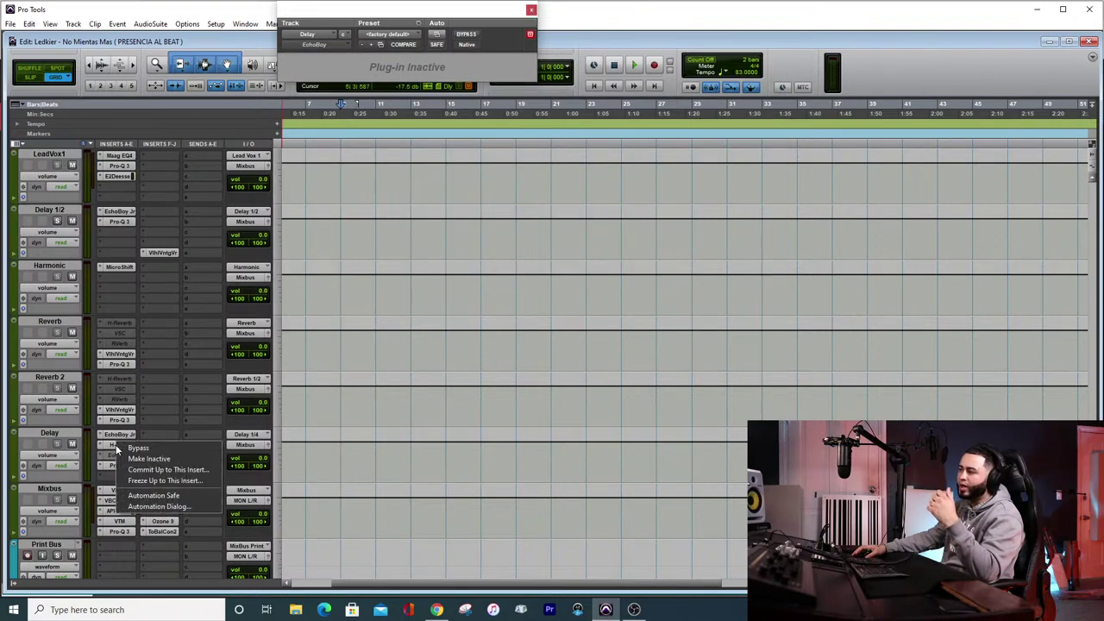
{"action": "left_click", "coordinate": [149, 457]}
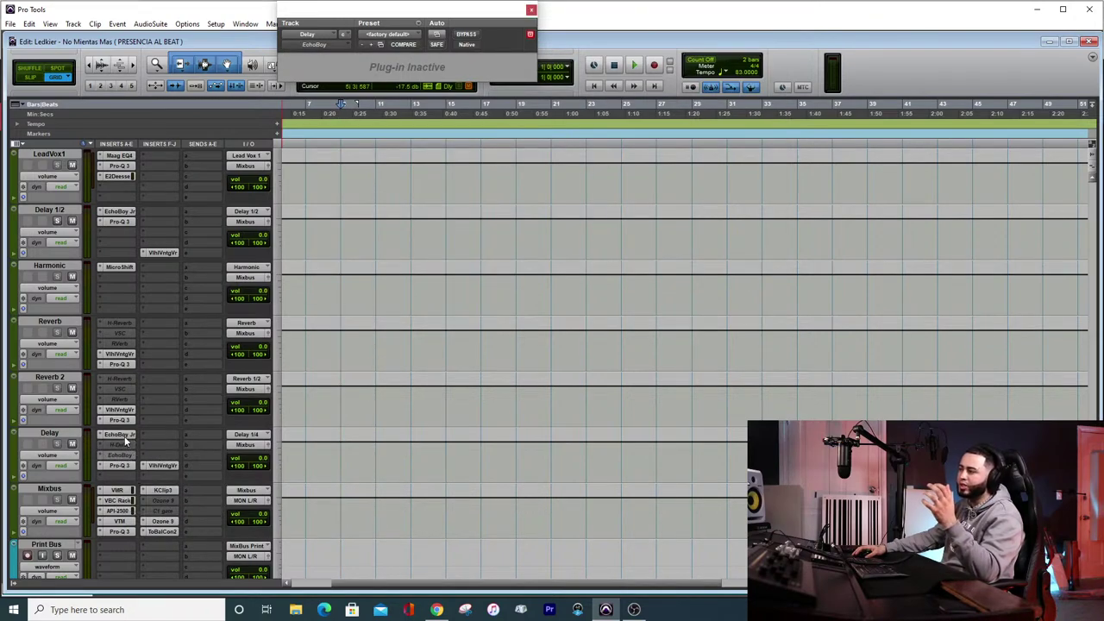
Reopen EchoBoy Jr on the Delay track, check its feedback and filter settings, and close the plug-in
{"action": "left_click", "coordinate": [120, 435]}
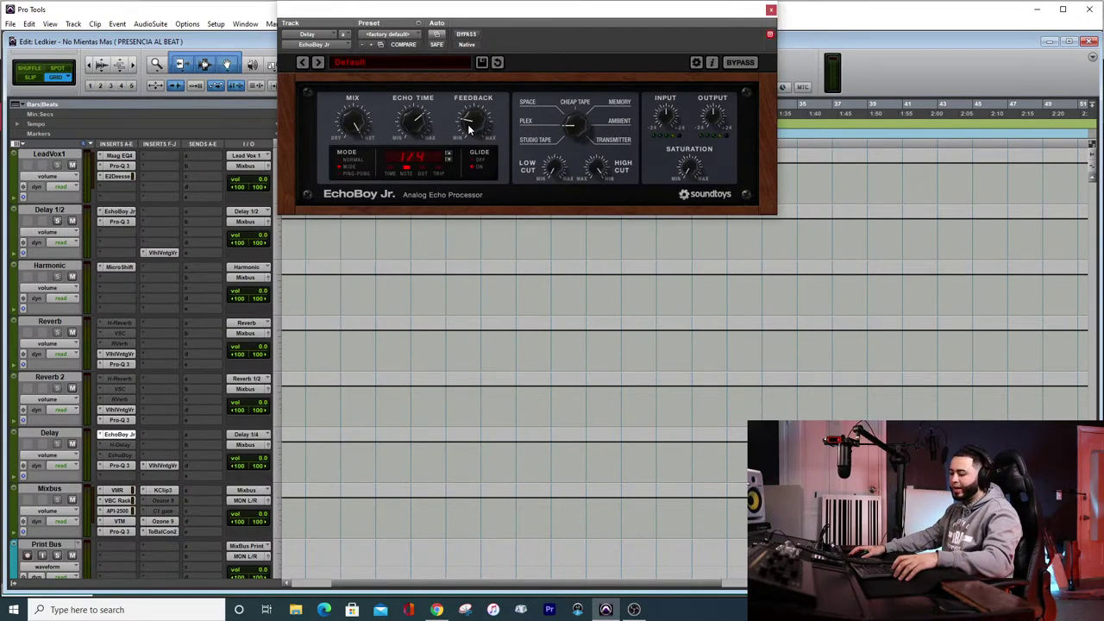
{"action": "left_click_drag", "start_coordinate": [476, 122], "coordinate": [469, 128]}
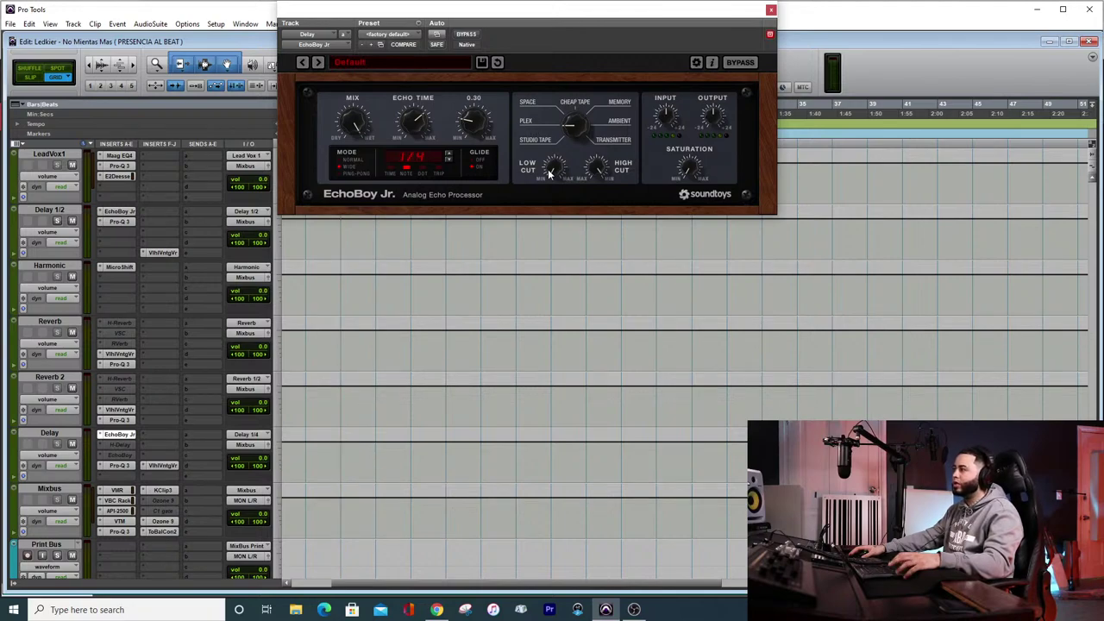
{"action": "left_click", "coordinate": [770, 10]}
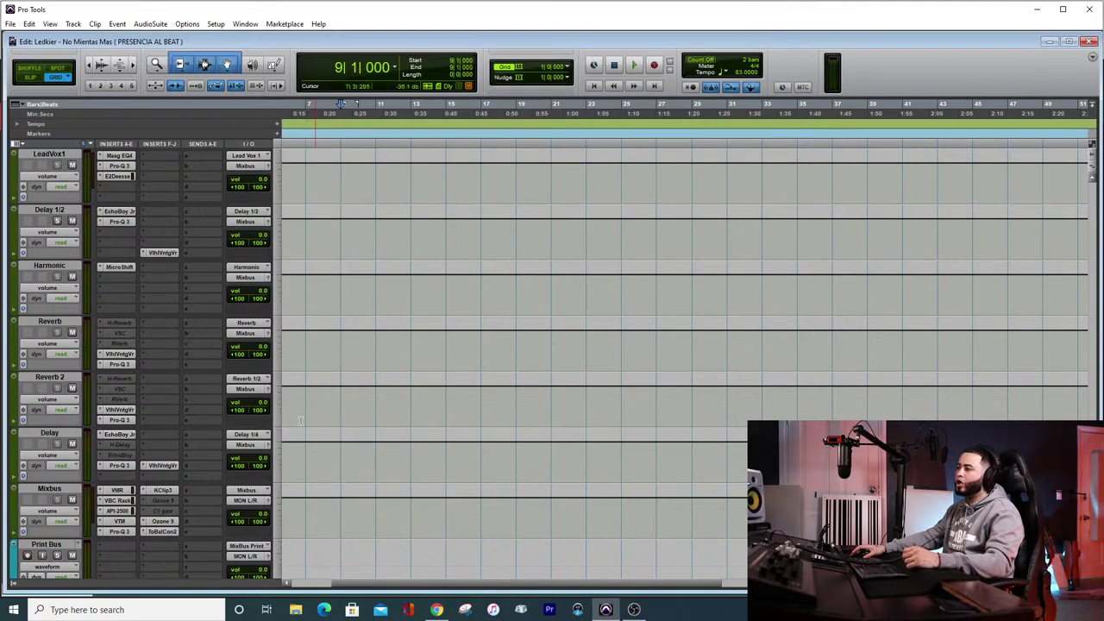
Open the ValhallaVintageVerb insert on the Delay track, review its mix and plate settings, and close it
{"action": "scroll", "coordinate": [151, 388], "scroll_direction": "down", "scroll_amount": 5}
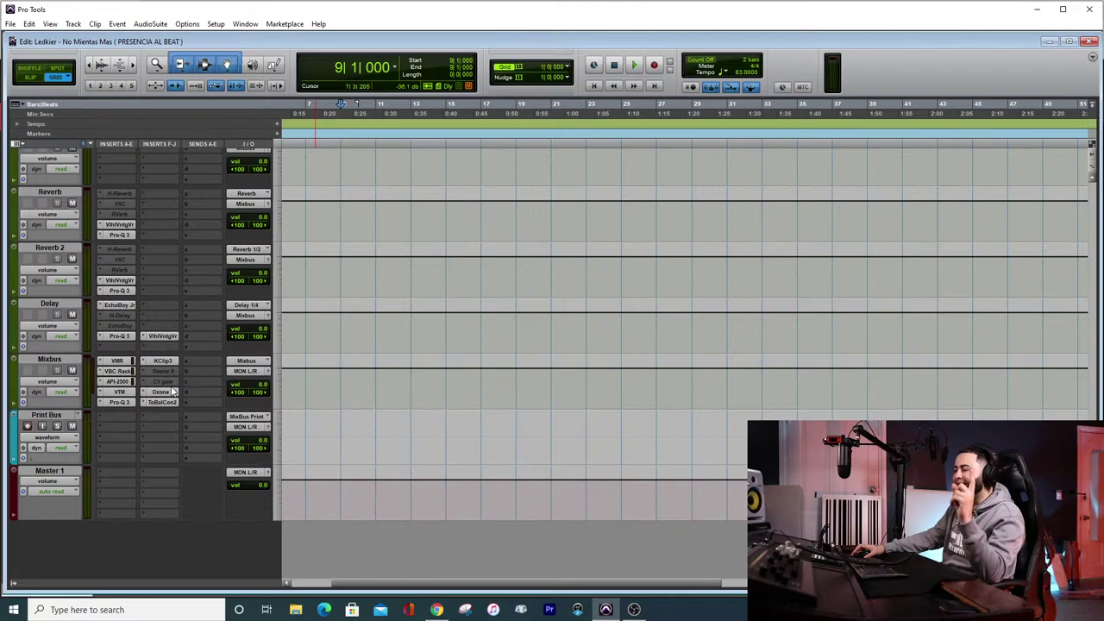
{"action": "scroll", "coordinate": [172, 392], "scroll_direction": "up", "scroll_amount": 10}
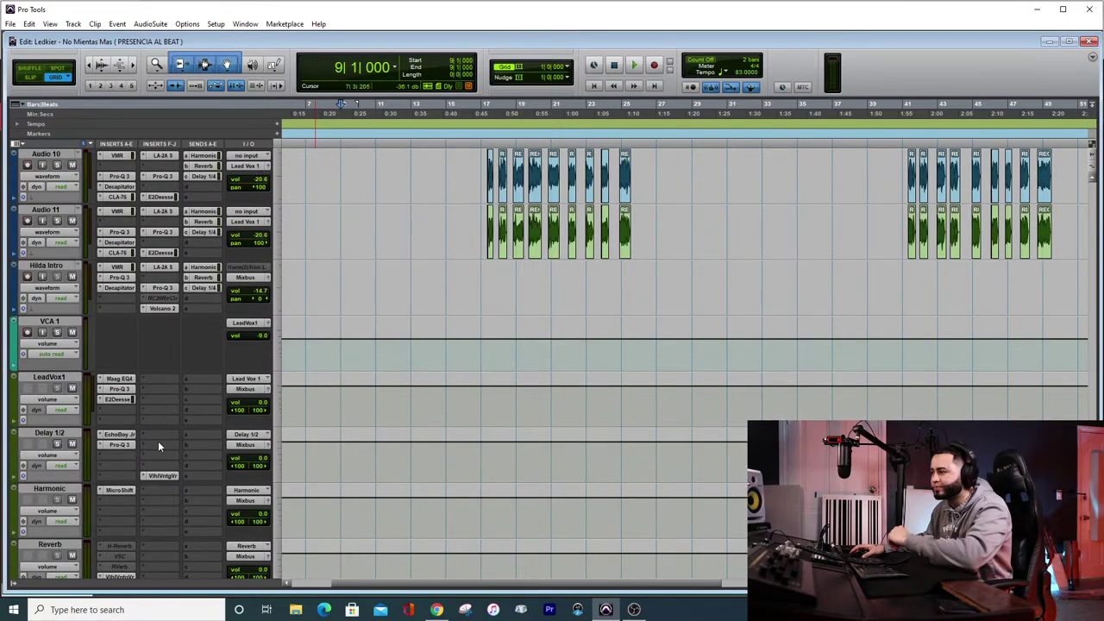
{"action": "scroll", "coordinate": [158, 440], "scroll_direction": "down", "scroll_amount": 5}
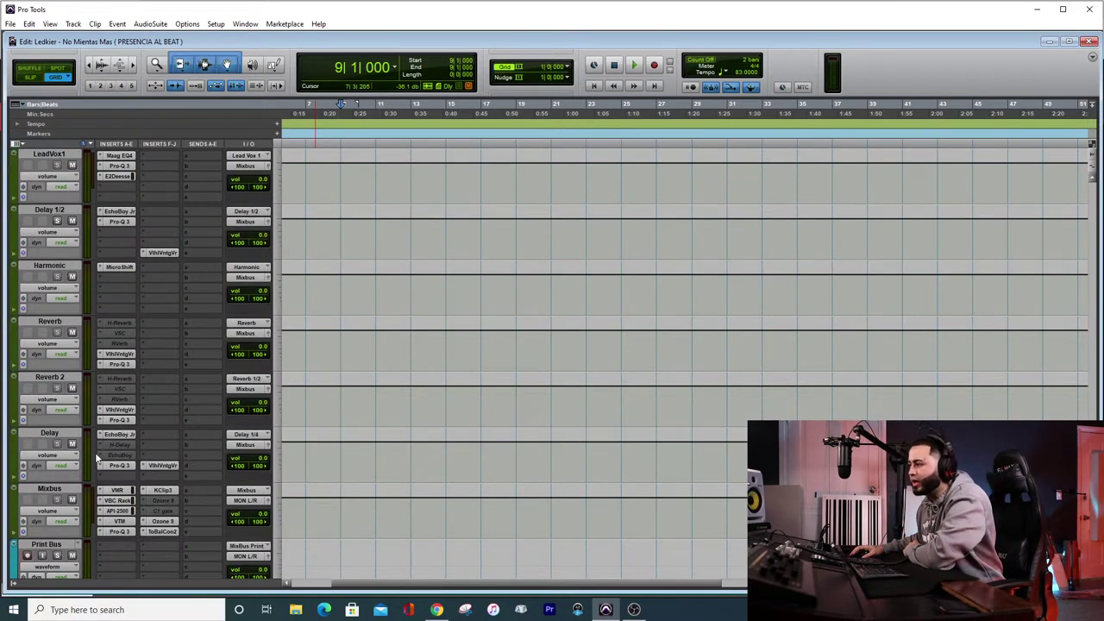
{"action": "left_click", "coordinate": [155, 465]}
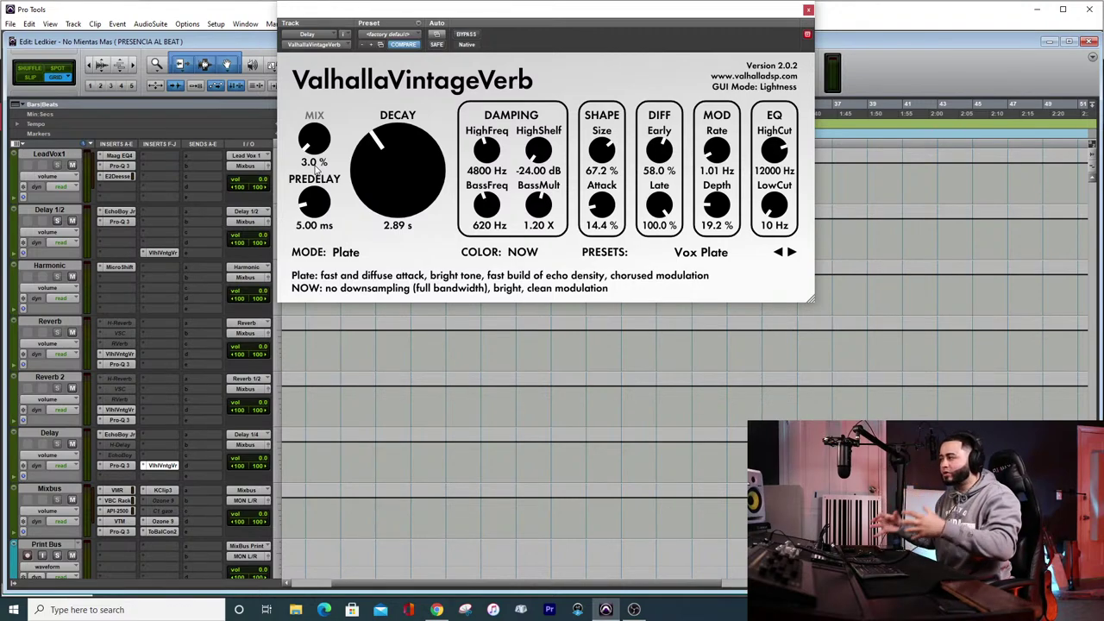
{"action": "left_click", "coordinate": [807, 10]}
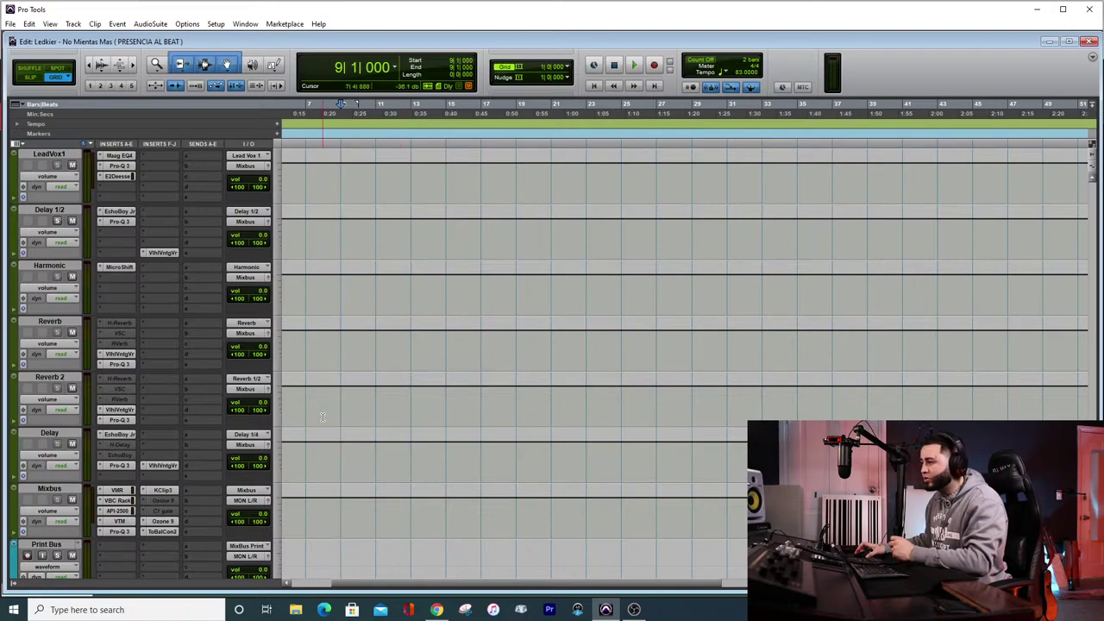
Play the Audio 3 vocal from bar 9 with its full insert chain and all three sends active, and stop after the phrase
{"action": "scroll", "coordinate": [382, 373], "scroll_direction": "up", "scroll_amount": 7}
{"action": "scroll", "coordinate": [388, 367], "scroll_direction": "up", "scroll_amount": 10}
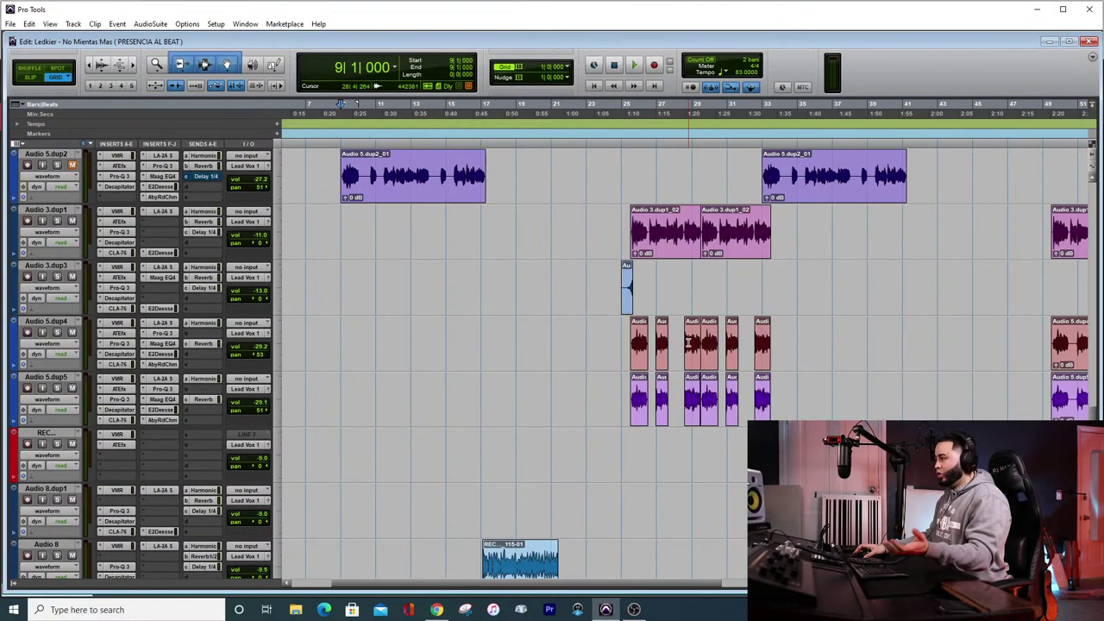
{"action": "scroll", "coordinate": [418, 356], "scroll_direction": "up", "scroll_amount": 3}
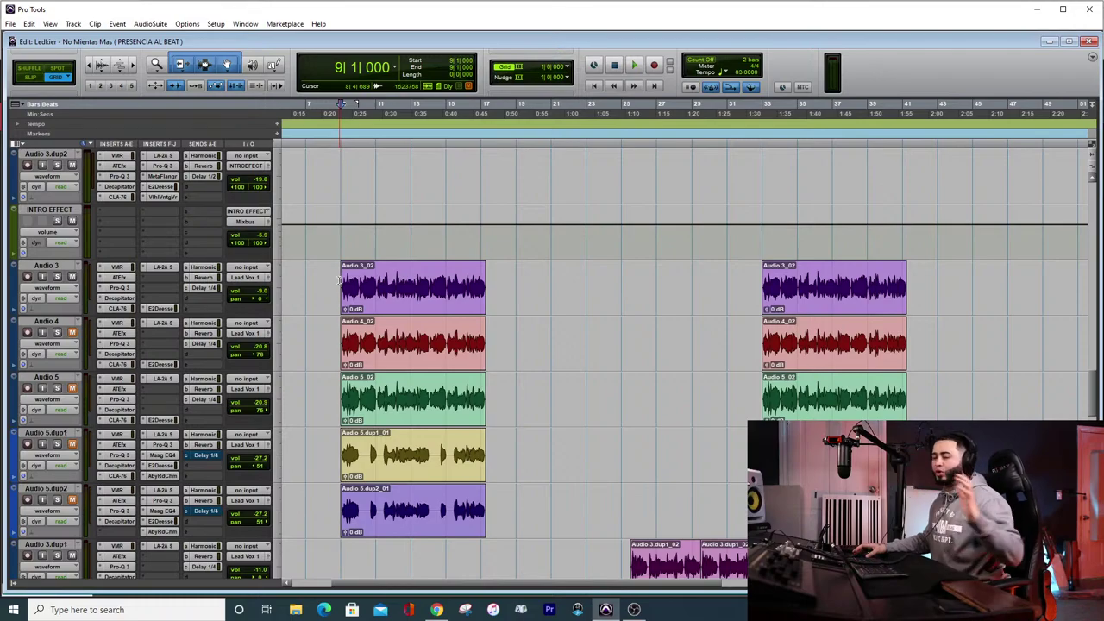
{"action": "key", "text": "space"}
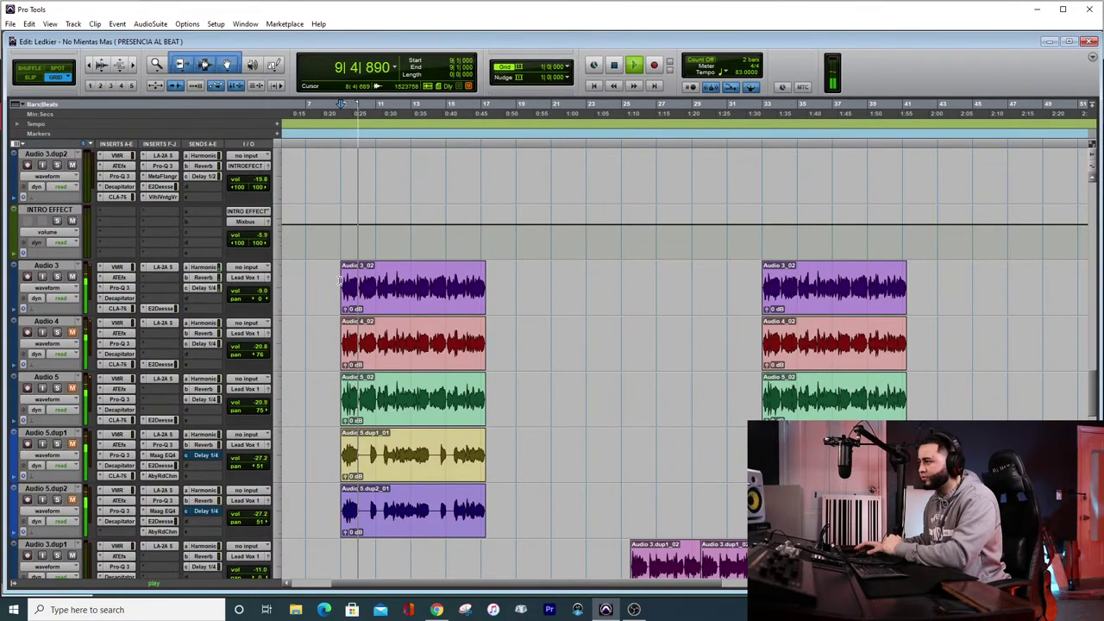
{"action": "scroll", "coordinate": [84, 280], "scroll_direction": "up", "scroll_amount": 3}
{"action": "scroll", "coordinate": [85, 280], "scroll_direction": "up", "scroll_amount": 3}
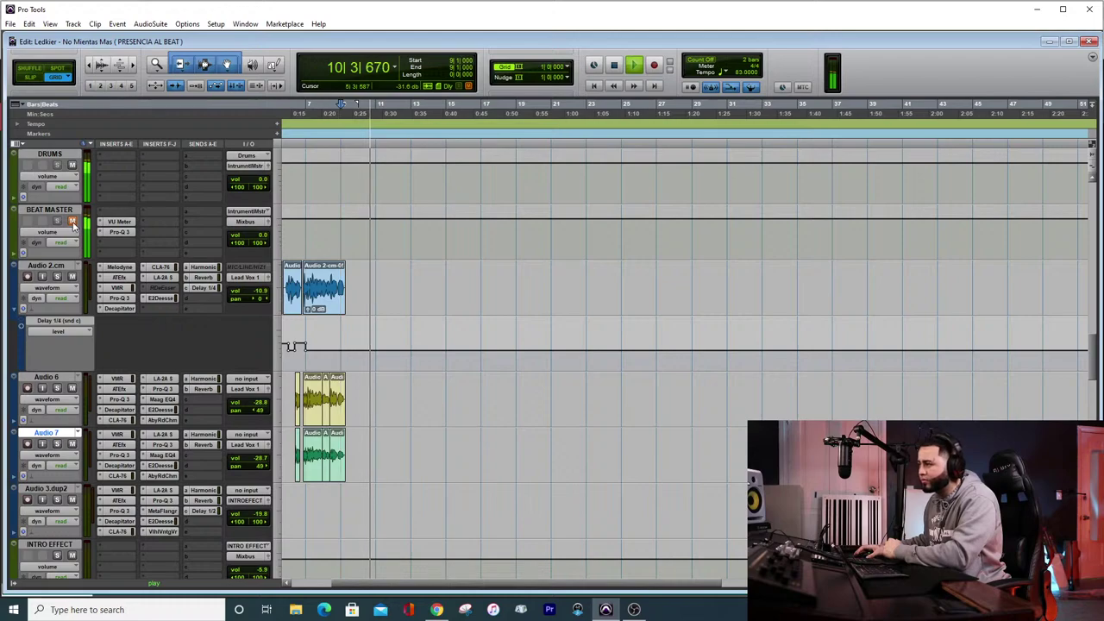
{"action": "scroll", "coordinate": [430, 389], "scroll_direction": "down", "scroll_amount": 3}
{"action": "scroll", "coordinate": [429, 389], "scroll_direction": "down", "scroll_amount": 1}
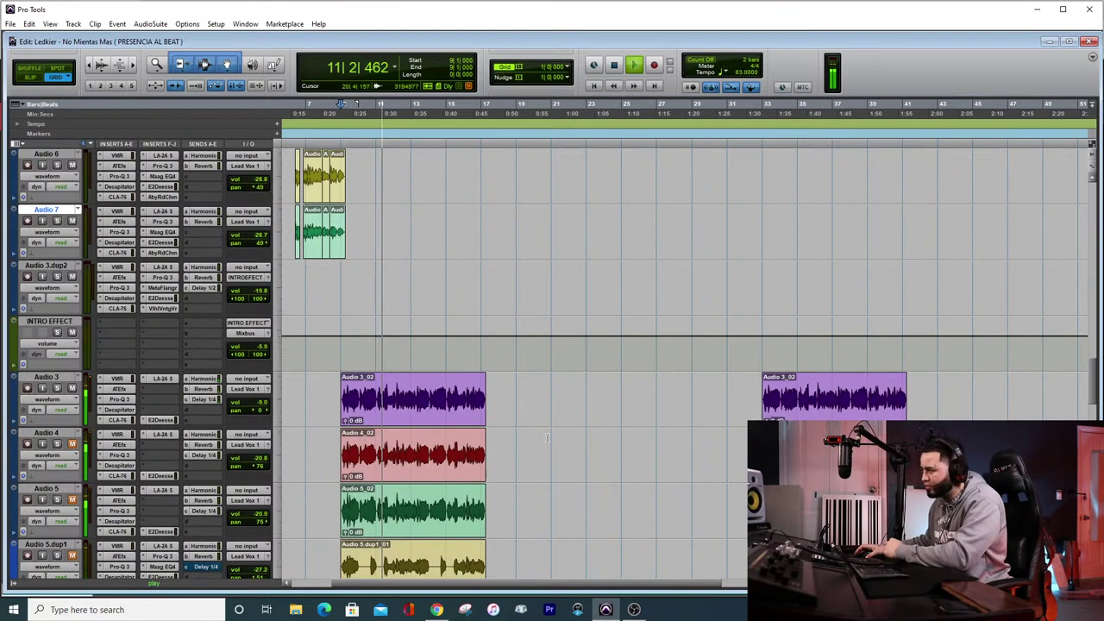
{"action": "scroll", "coordinate": [547, 440], "scroll_direction": "down", "scroll_amount": 2}
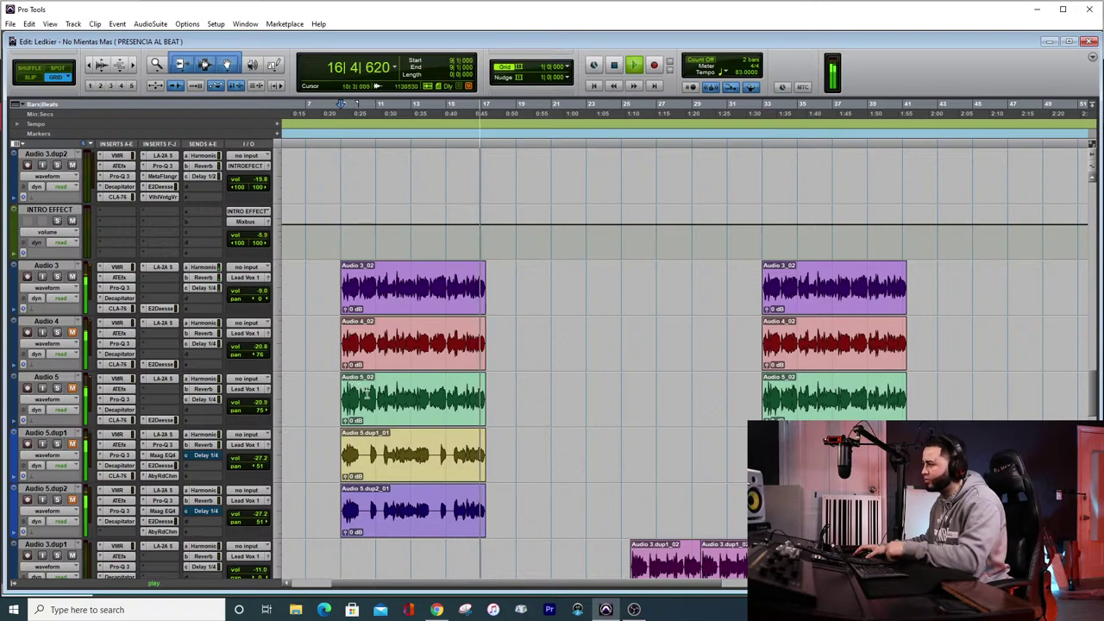
{"action": "key", "text": "space"}
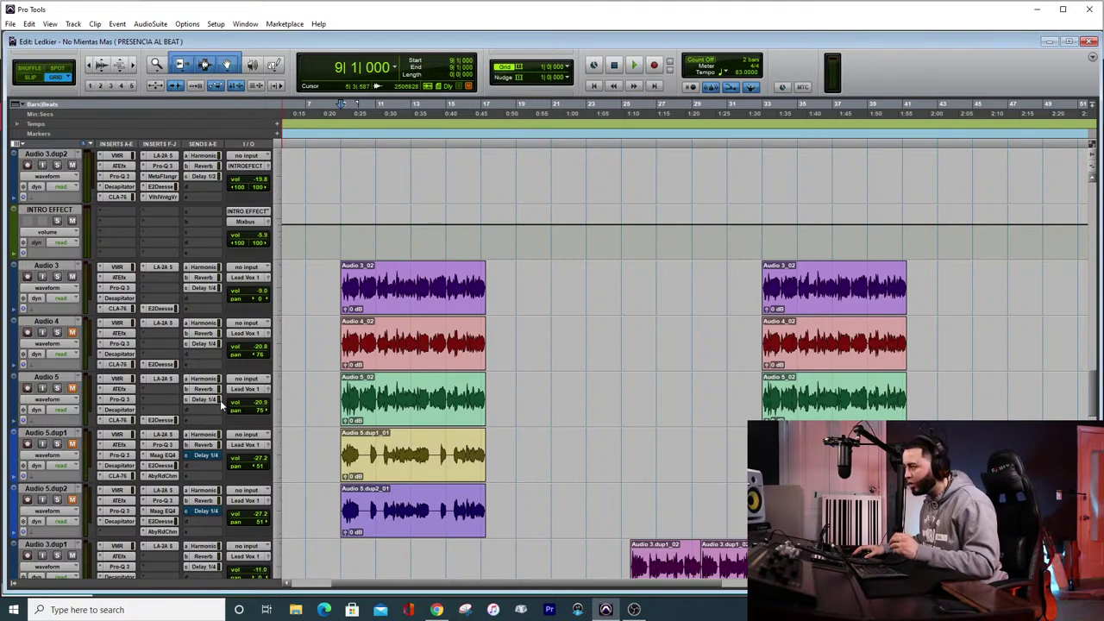
Check the Pro-Q 3 insert on Audio 4, close it, and unmute the Audio 4 and Audio 5 tracks
{"action": "left_click", "coordinate": [128, 345]}
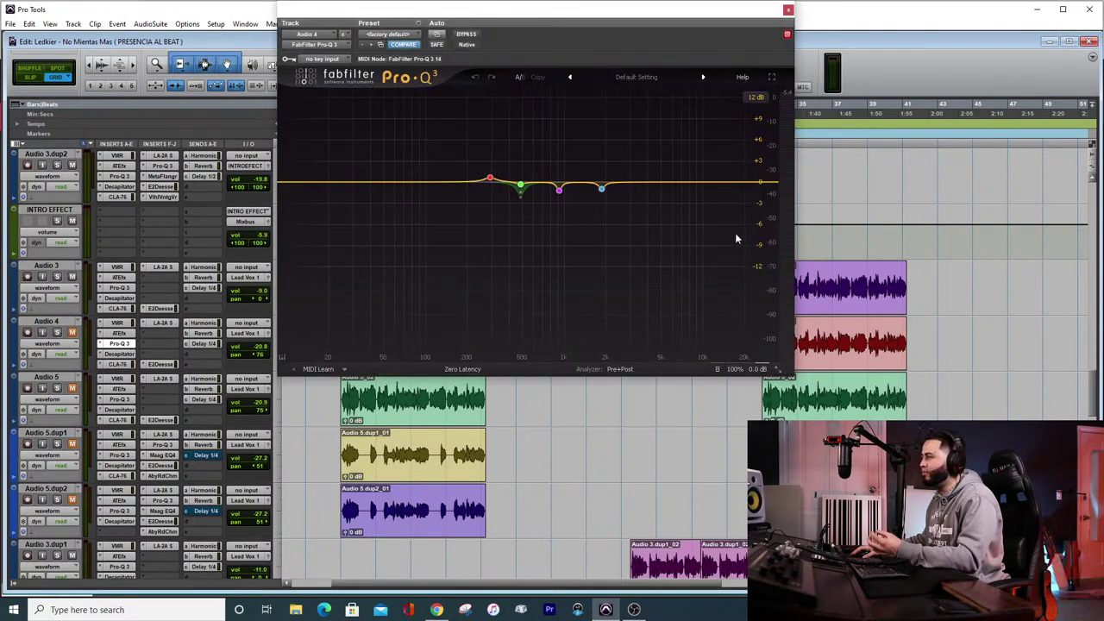
{"action": "left_click", "coordinate": [785, 16]}
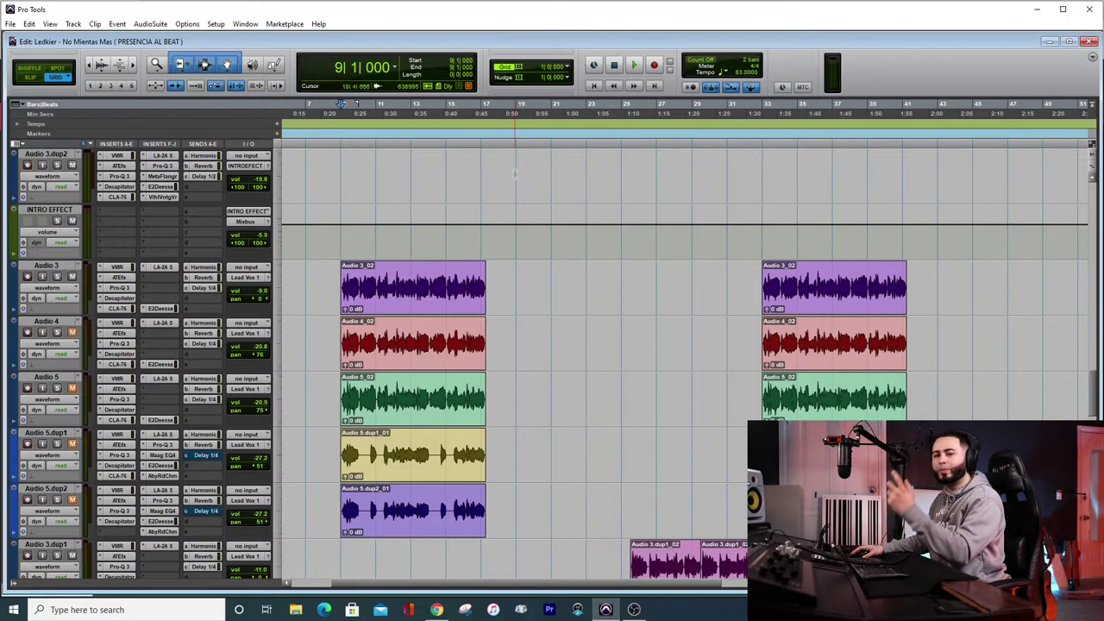
{"action": "left_click", "coordinate": [73, 334]}
{"action": "left_click", "coordinate": [73, 389]}
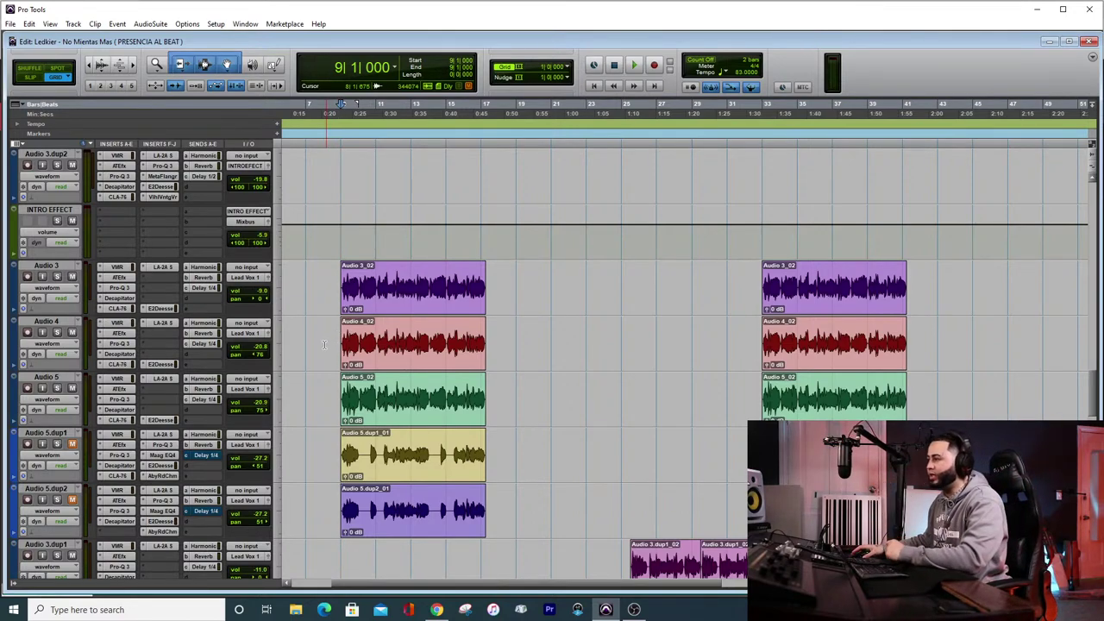
Review the VMR, Decapitator, Pro-Q 3, ATEfx, LA-2A and CLA-76 inserts of Audio 4 one by one, and close the last plug-in
{"action": "left_click", "coordinate": [121, 324]}
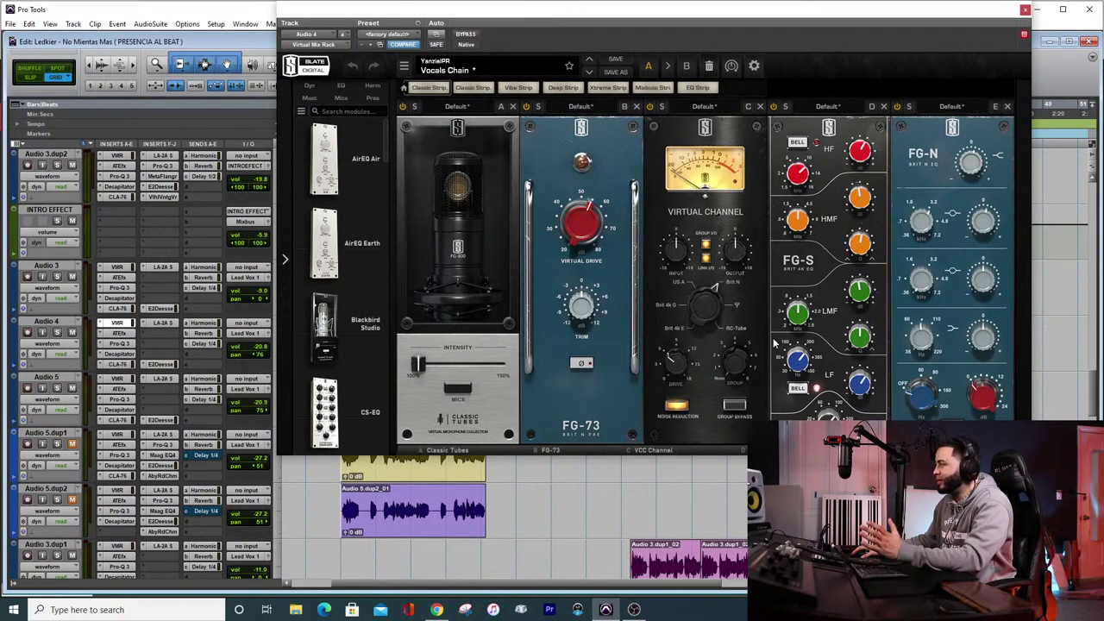
{"action": "left_click", "coordinate": [119, 353]}
{"action": "left_click", "coordinate": [121, 343]}
{"action": "left_click", "coordinate": [121, 333]}
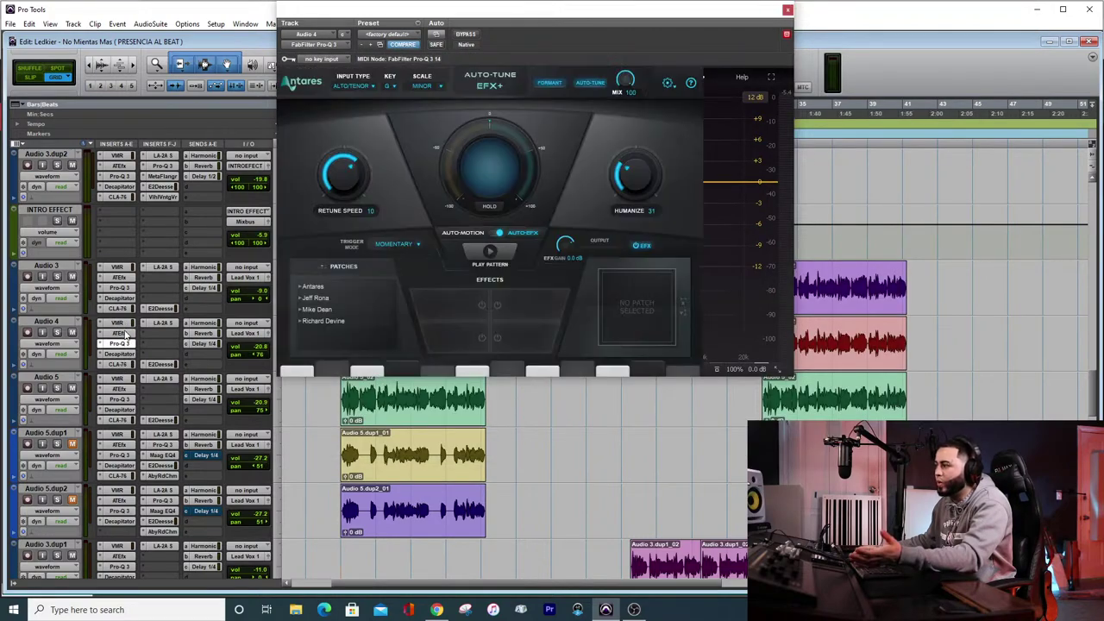
{"action": "left_click", "coordinate": [162, 322]}
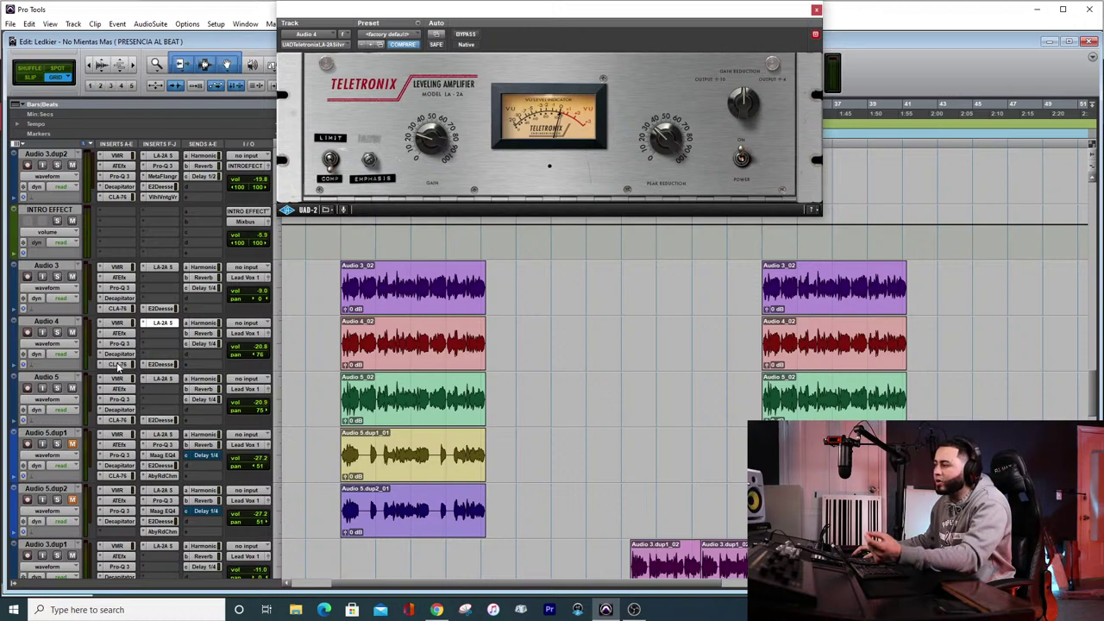
{"action": "left_click", "coordinate": [117, 364]}
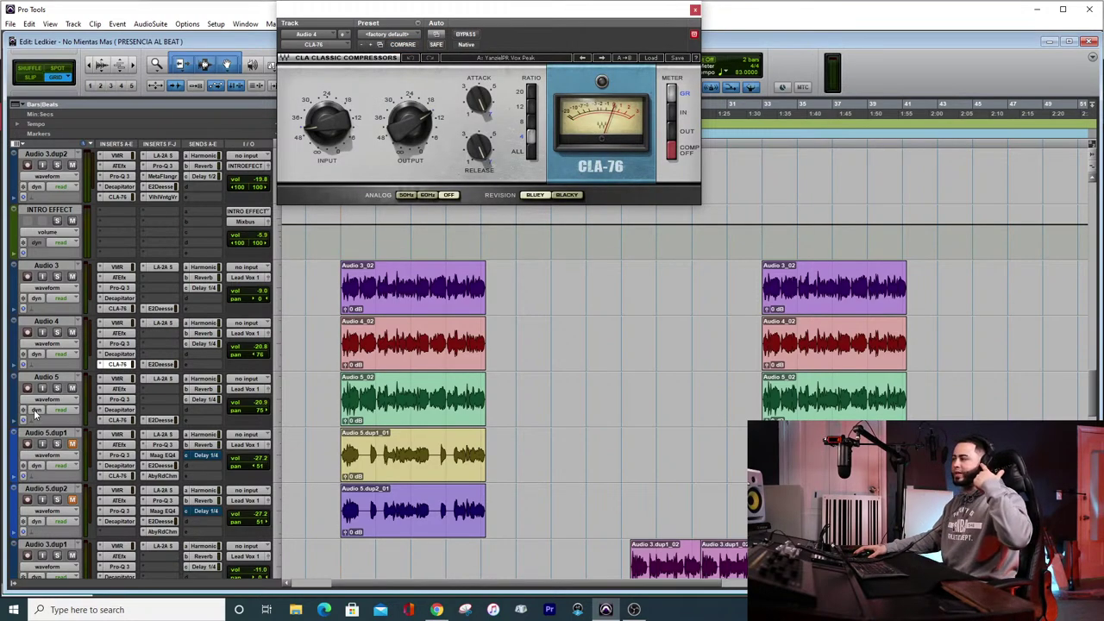
{"action": "left_click", "coordinate": [694, 10]}
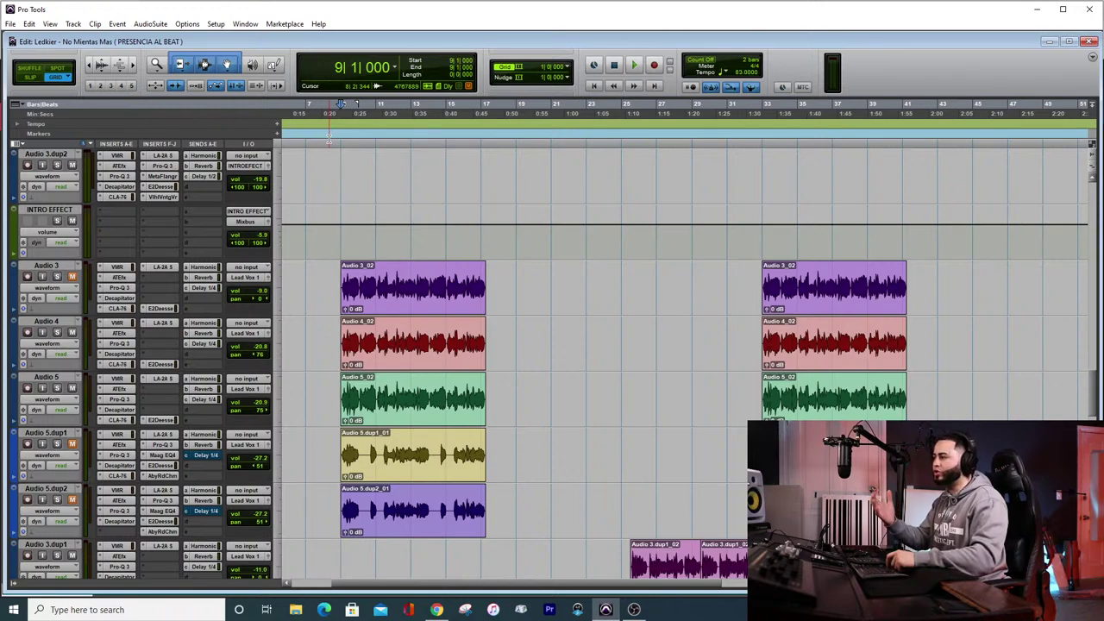
Play the Audio 4 and Audio 5 doubles from bar 9, first without and then together with the Audio 3 lead vocal
{"action": "key", "text": "space"}
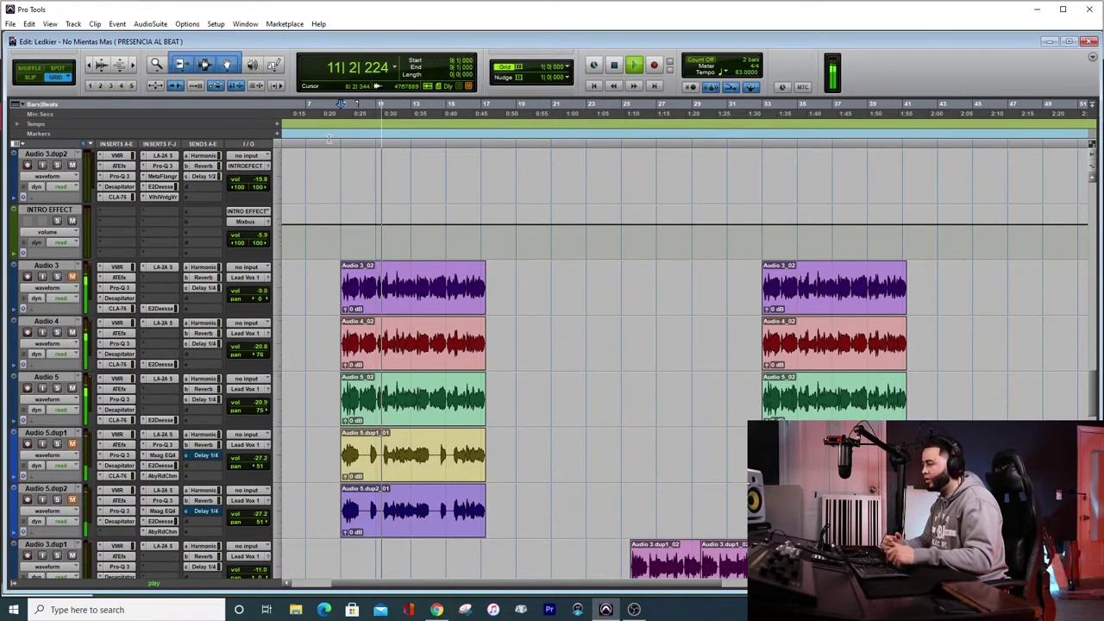
{"action": "key", "text": "space"}
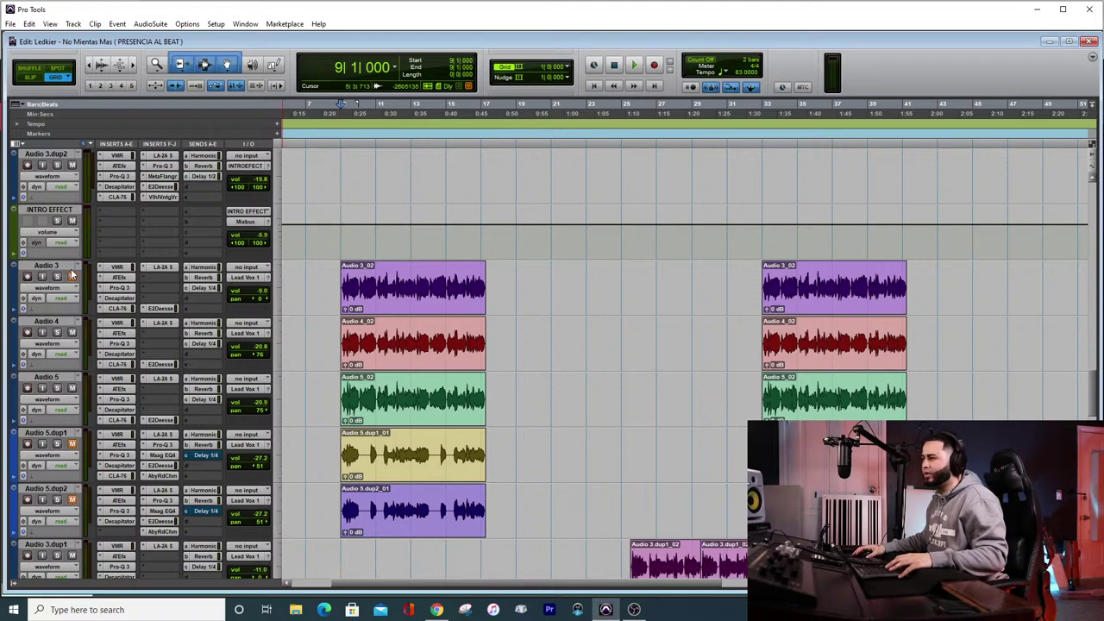
{"action": "key", "text": "space"}
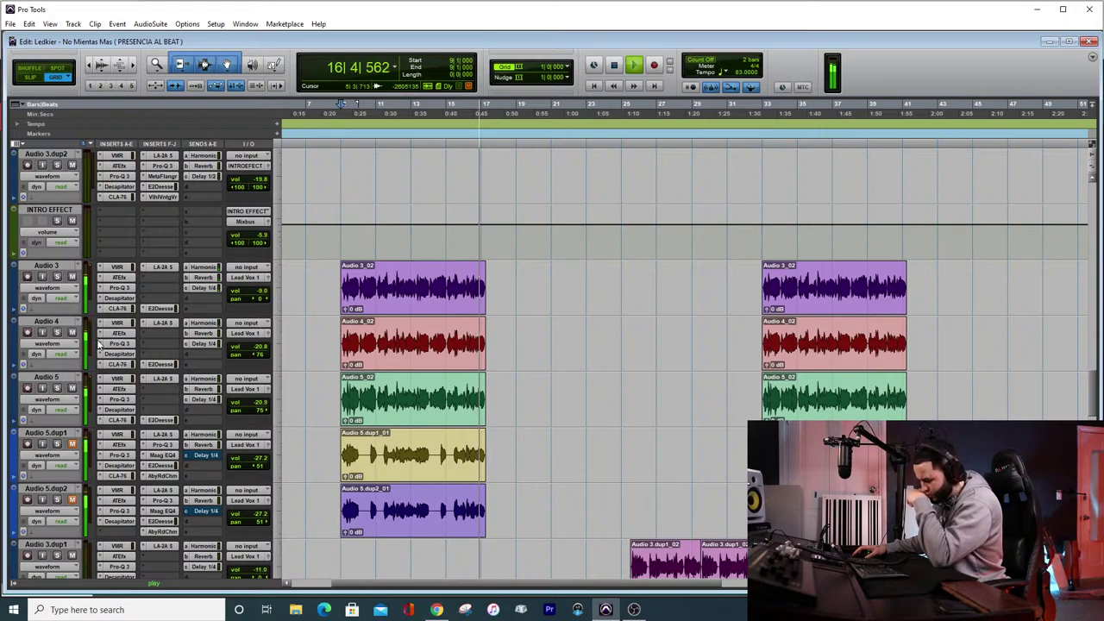
{"action": "key", "text": "space"}
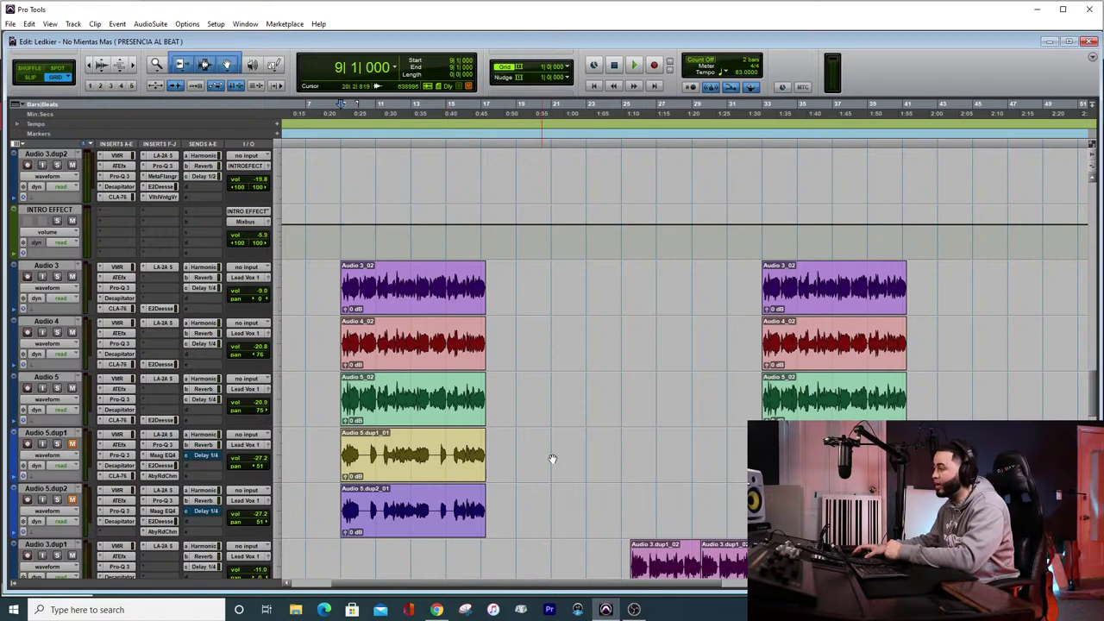
Unmute Audio 5.dup1 and Audio 5.dup2, mute Audio 3, Audio 4 and Audio 5, and play the duplicates from bar 9
{"action": "scroll", "coordinate": [664, 414], "scroll_direction": "down", "scroll_amount": 1}
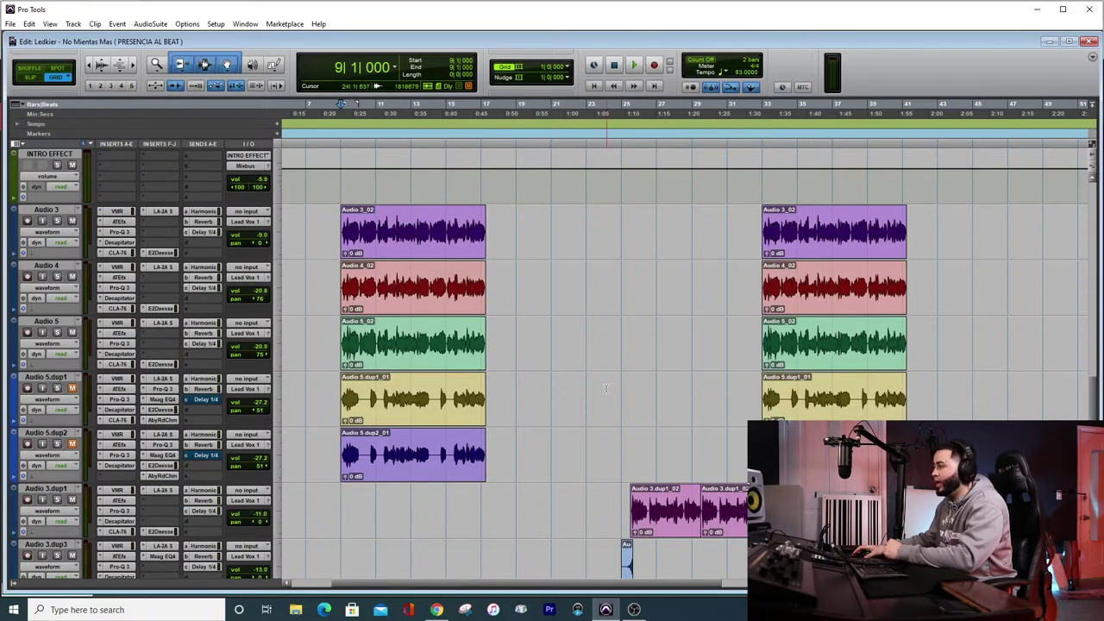
{"action": "left_click", "coordinate": [72, 389]}
{"action": "left_click", "coordinate": [49, 381]}
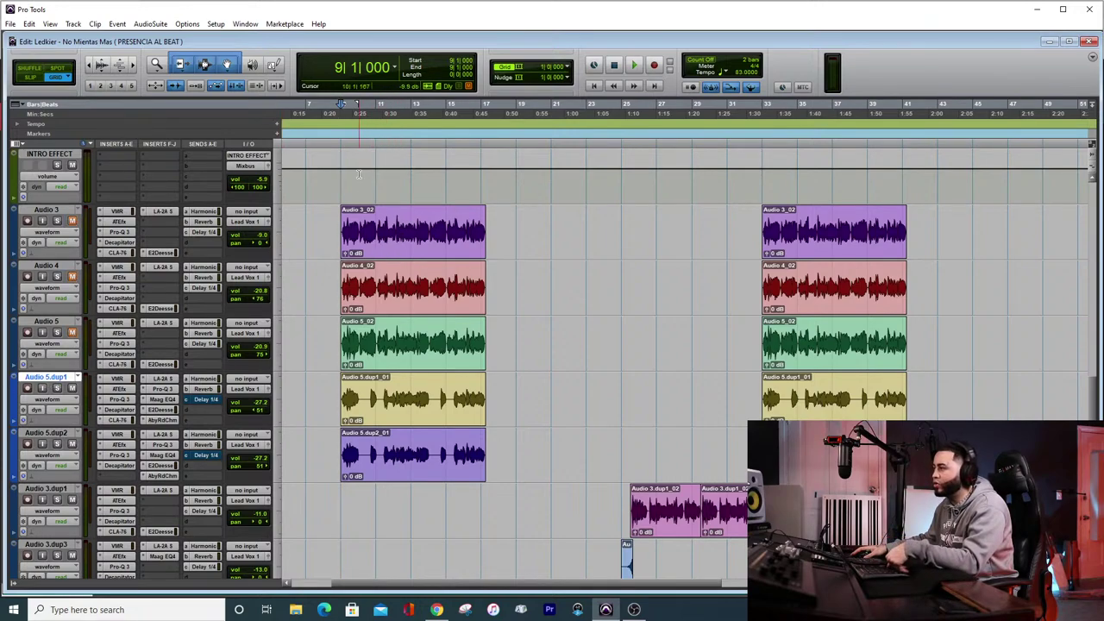
{"action": "key", "text": "space"}
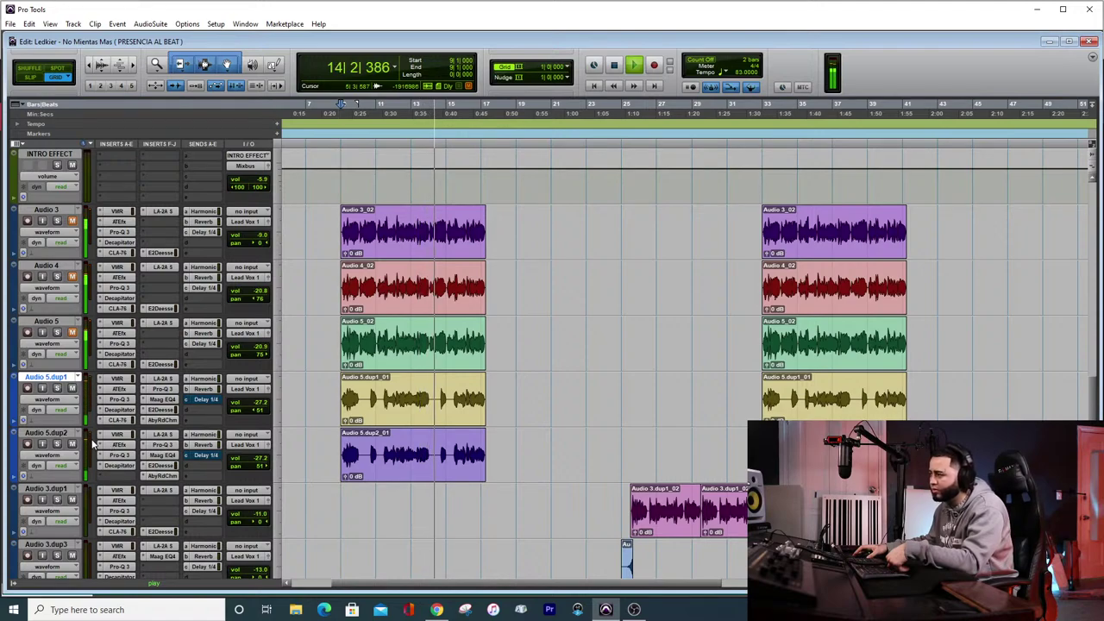
Review the filter bands of the Pro-Q 3 on Audio 5.dup2, check its Maag EQ4 insert, and close the plug-in
{"action": "left_click", "coordinate": [161, 444]}
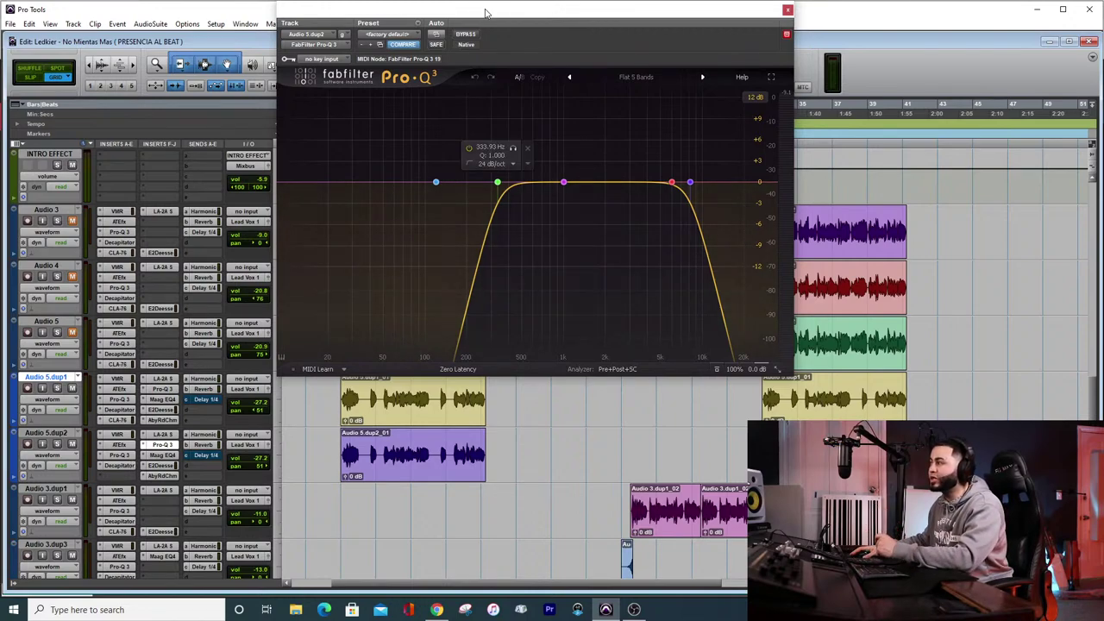
{"action": "left_click_drag", "start_coordinate": [487, 11], "coordinate": [530, 95]}
{"action": "mouse_move", "coordinate": [543, 268]}
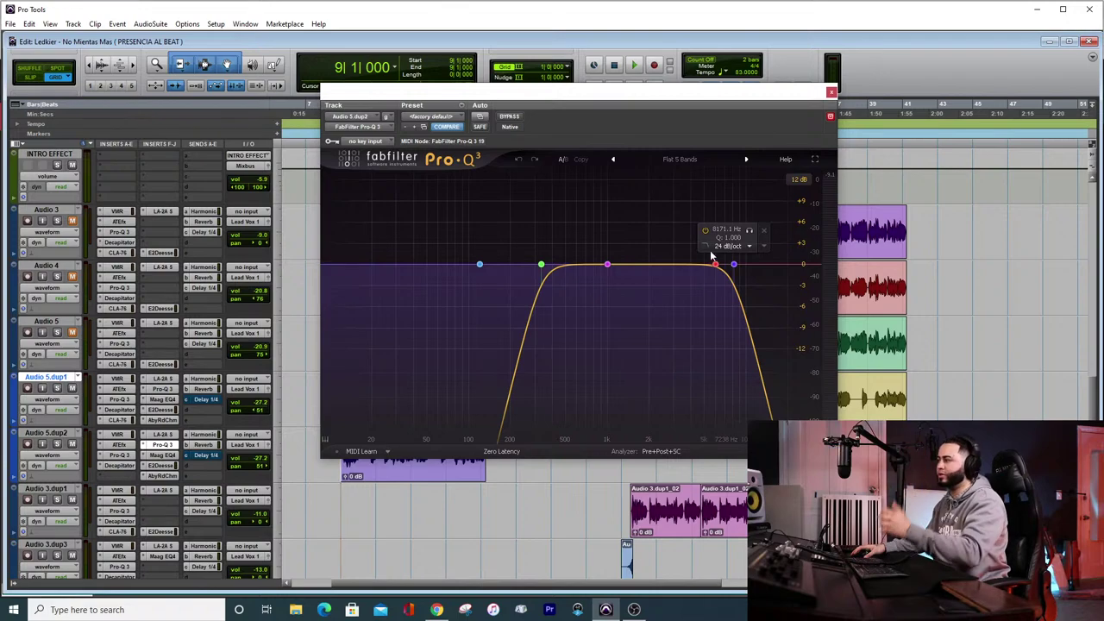
{"action": "left_click", "coordinate": [164, 455]}
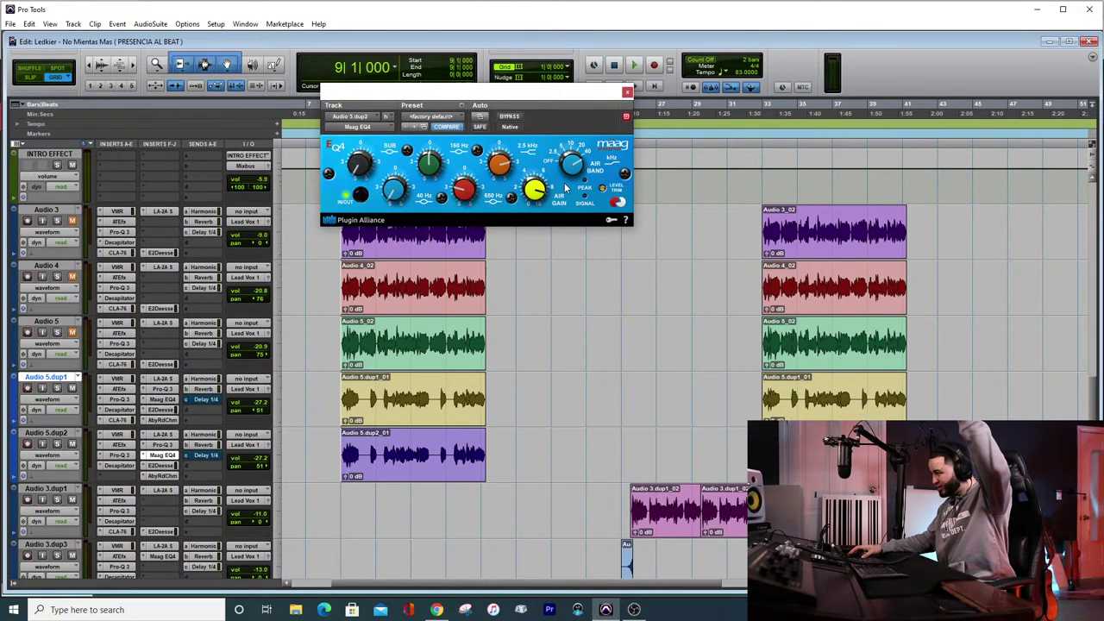
{"action": "left_click", "coordinate": [627, 92]}
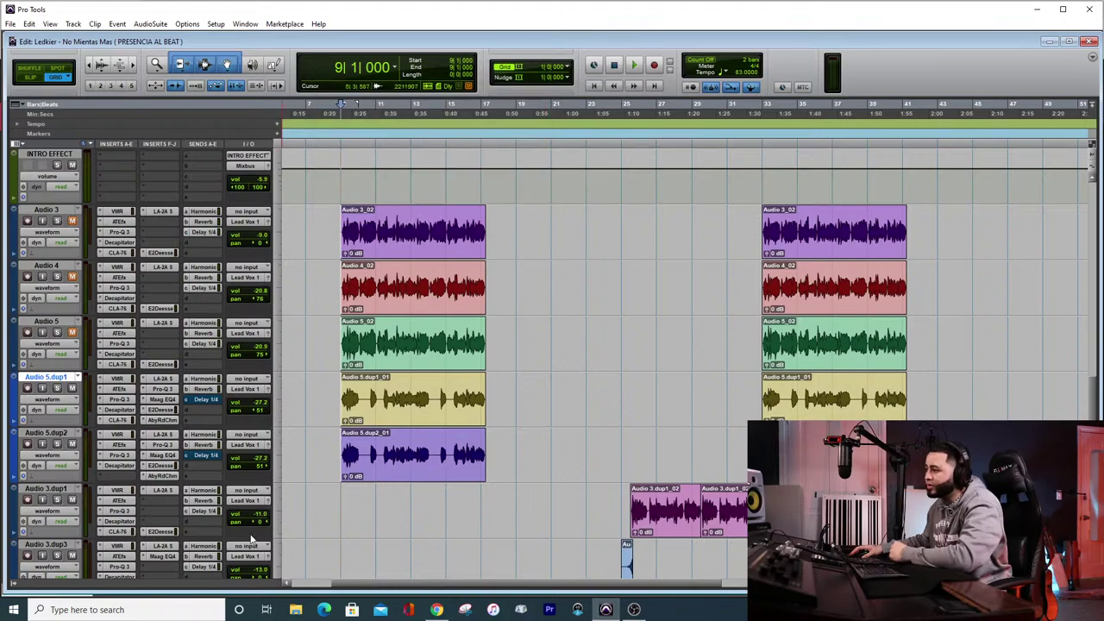
Open the Abbey Road Chambers reverb on Audio 5.dup2, review its chamber and mix settings, and close it
{"action": "left_click", "coordinate": [160, 477]}
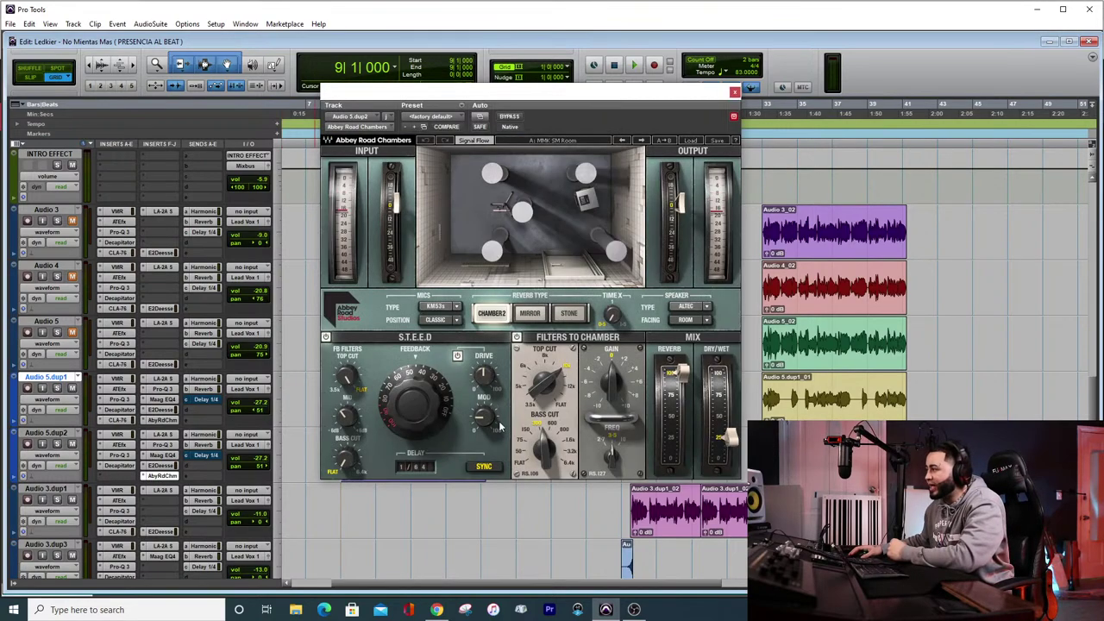
{"action": "left_click_drag", "start_coordinate": [526, 97], "coordinate": [576, 152]}
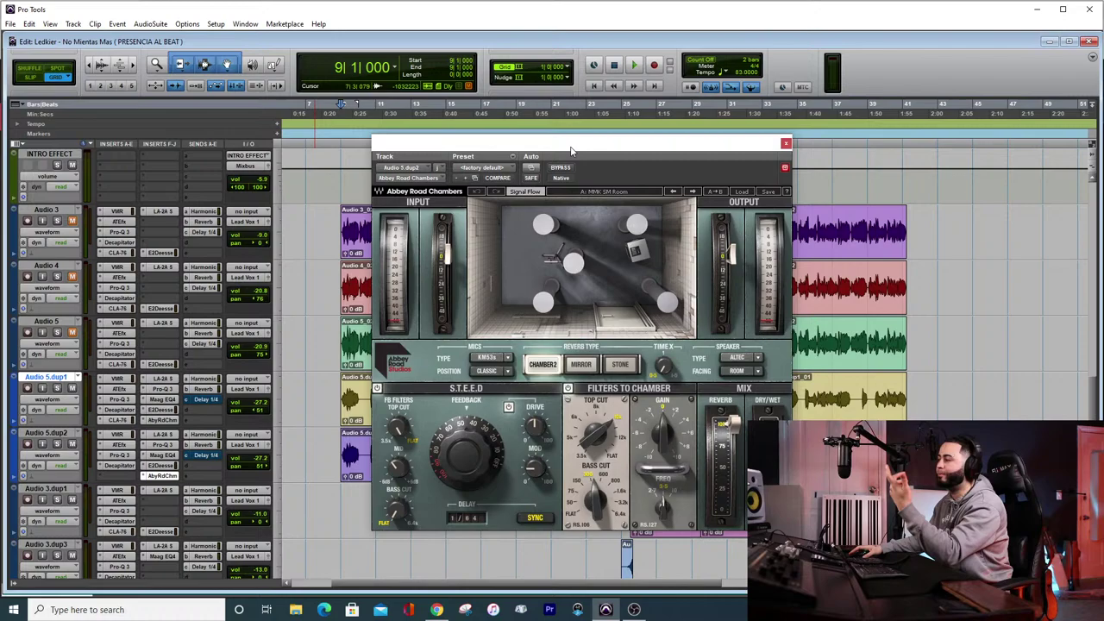
{"action": "left_click", "coordinate": [784, 143]}
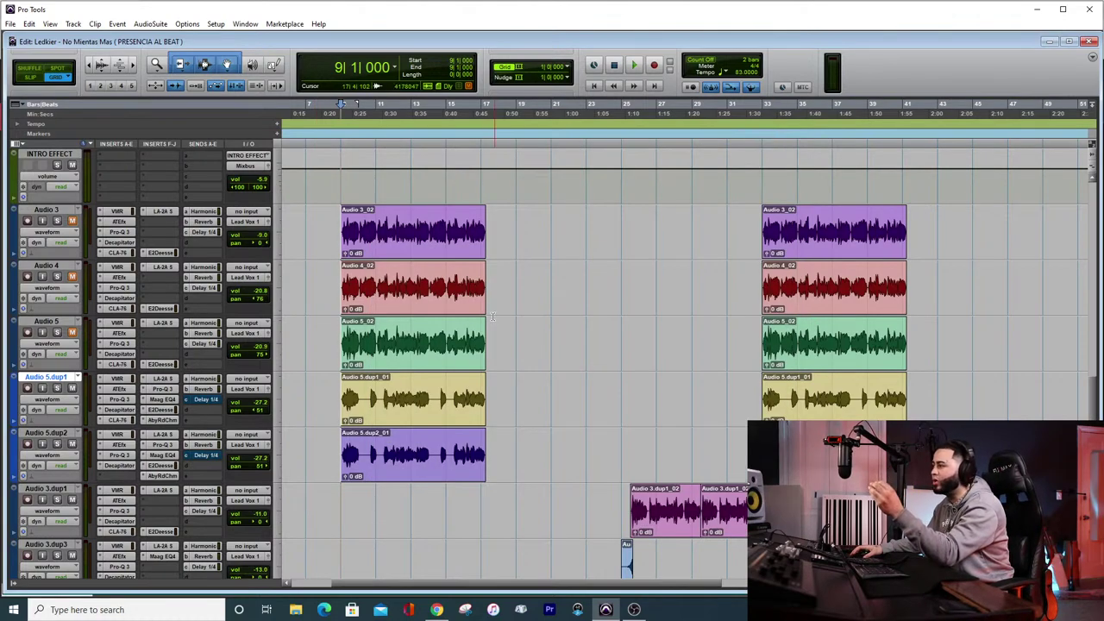
Point out the vocal layers starting at bar 9 by selecting their clips from Audio 3 down to Audio 5.dup2
{"action": "left_click_drag", "start_coordinate": [499, 231], "coordinate": [392, 505]}
{"action": "left_click", "coordinate": [619, 312]}
{"action": "left_click", "coordinate": [541, 252]}
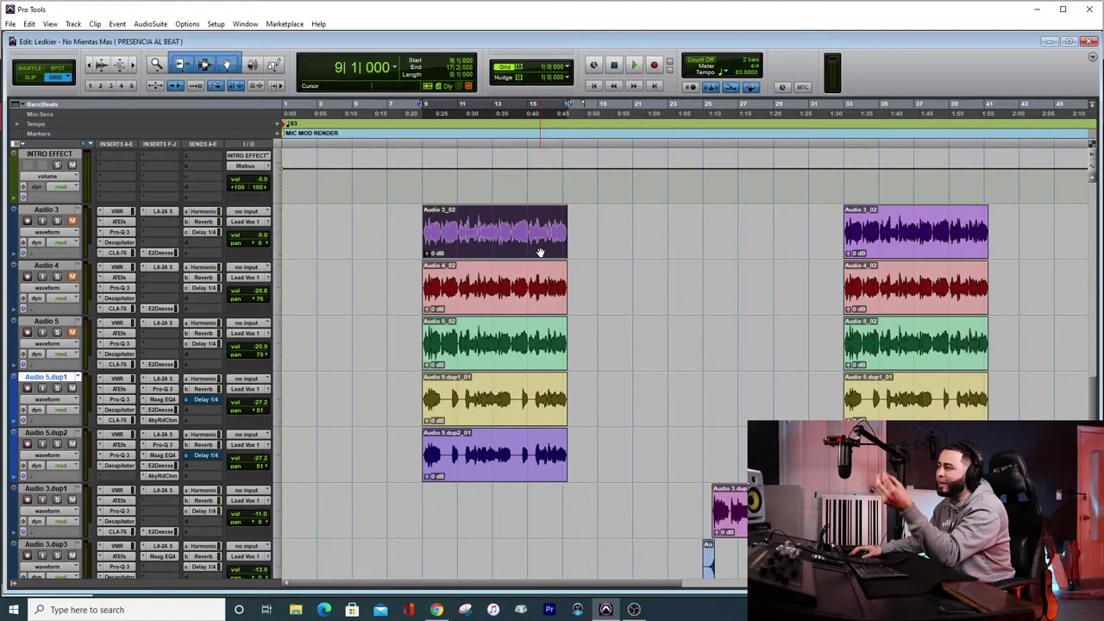
{"action": "left_click", "coordinate": [532, 304]}
{"action": "left_click", "coordinate": [530, 319]}
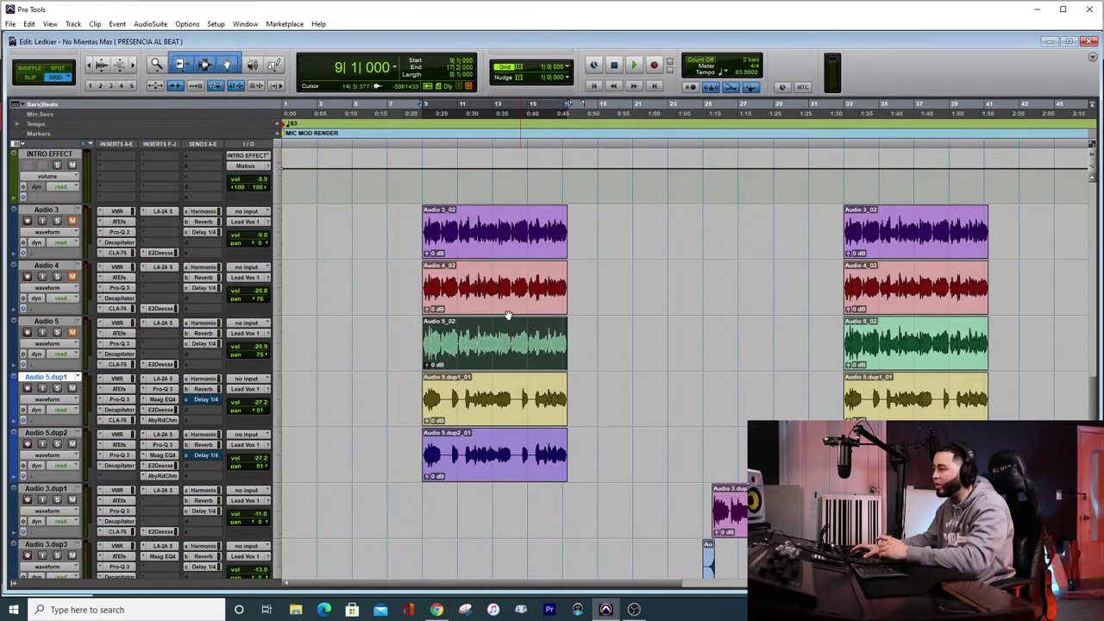
{"action": "left_click", "coordinate": [492, 412]}
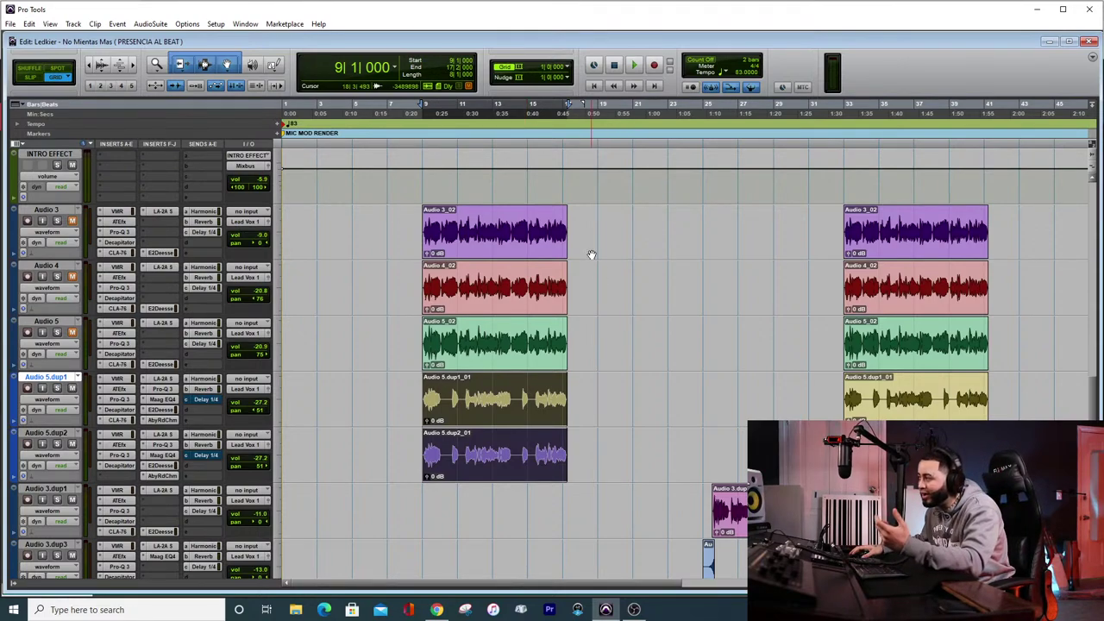
Highlight the empty stretch from bar 19 to bar 27 across Audio 3 through Audio 5.dup2, and clear the selection
{"action": "left_click_drag", "start_coordinate": [596, 231], "coordinate": [695, 422]}
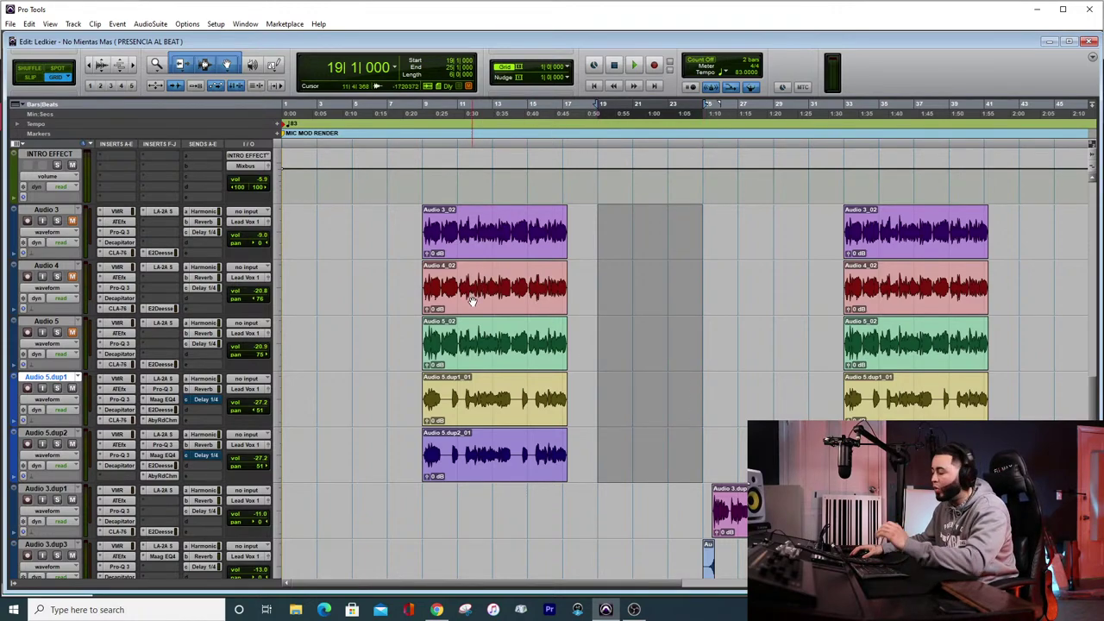
{"action": "left_click", "coordinate": [593, 262]}
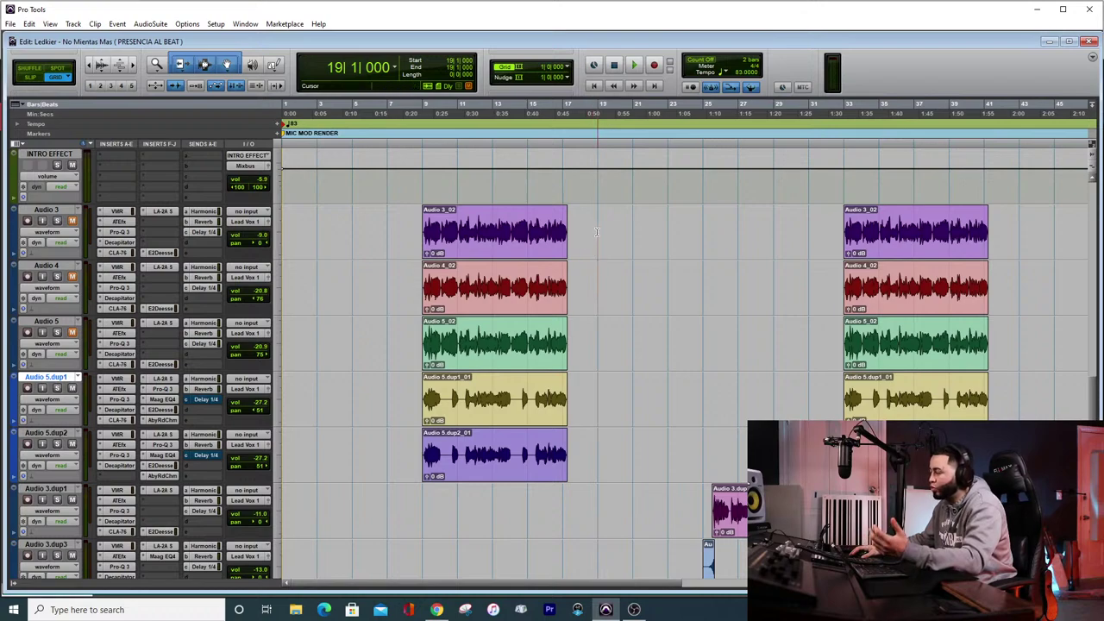
{"action": "left_click_drag", "start_coordinate": [593, 262], "coordinate": [731, 414]}
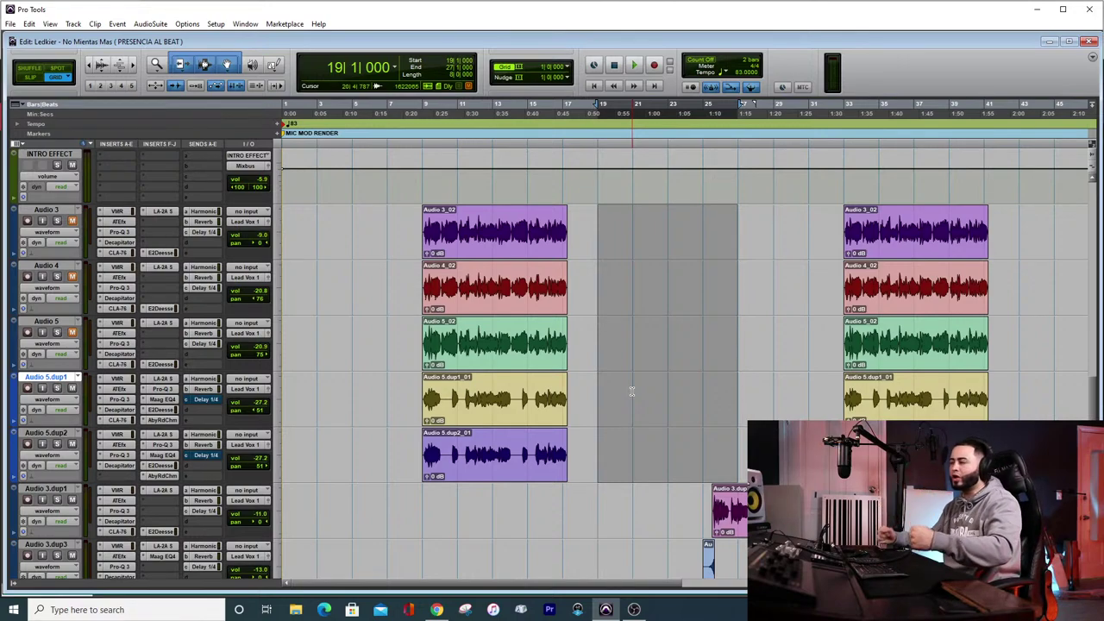
{"action": "left_click", "coordinate": [582, 235]}
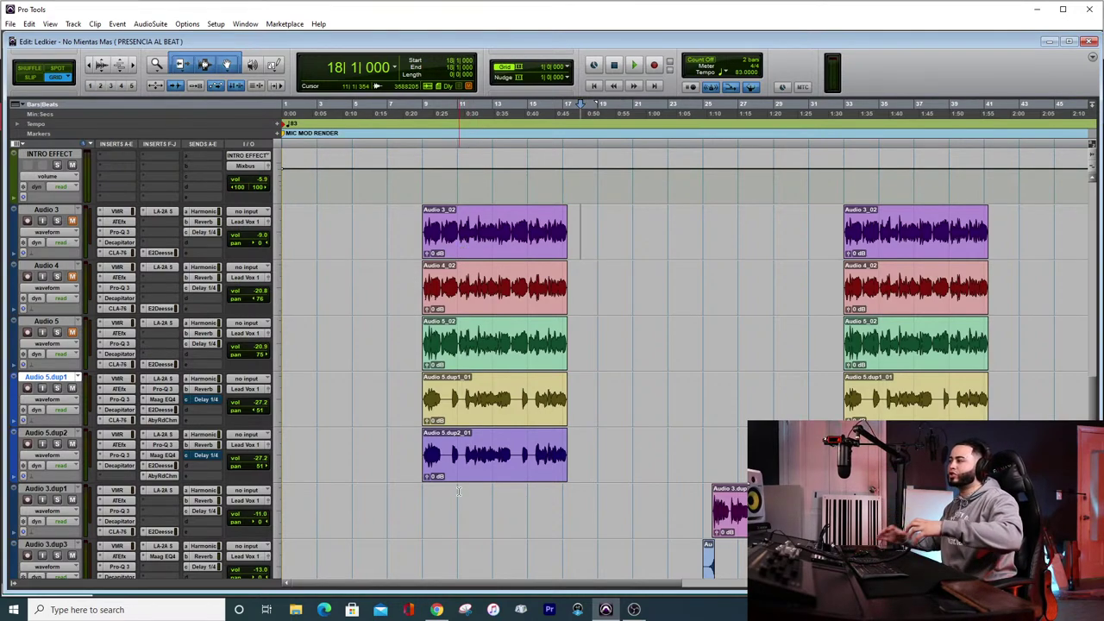
{"action": "left_click", "coordinate": [701, 357]}
Place the playback position at bar 17 on the Audio 8 track, just before its first clip
{"action": "scroll", "coordinate": [695, 355], "scroll_direction": "down", "scroll_amount": 5}
{"action": "scroll", "coordinate": [647, 376], "scroll_direction": "up", "scroll_amount": 5}
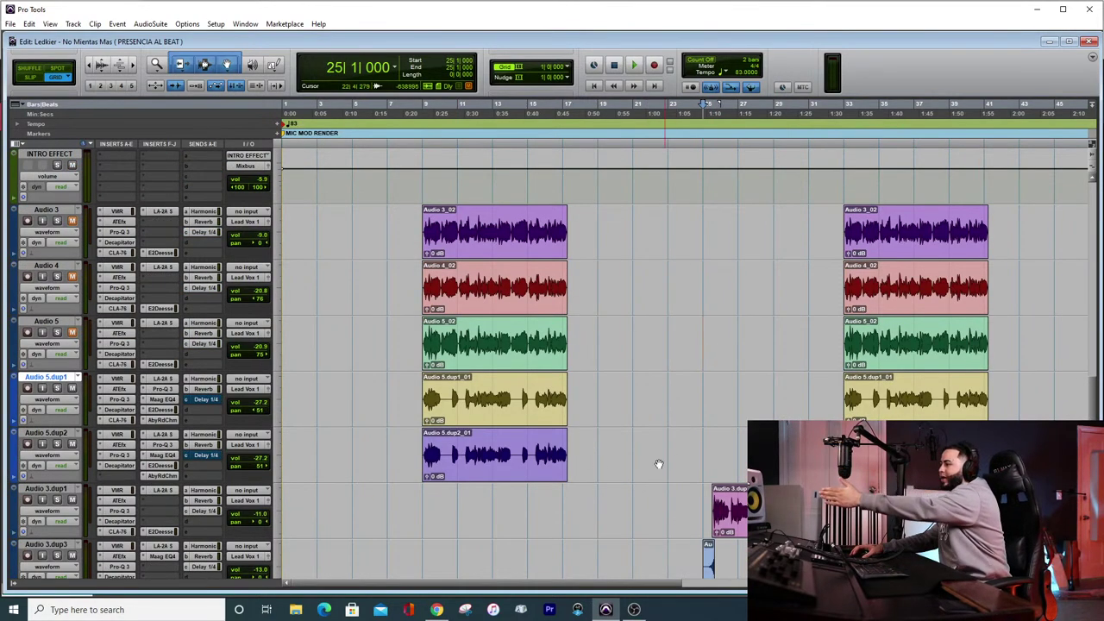
{"action": "left_click_drag", "start_coordinate": [419, 584], "coordinate": [357, 539]}
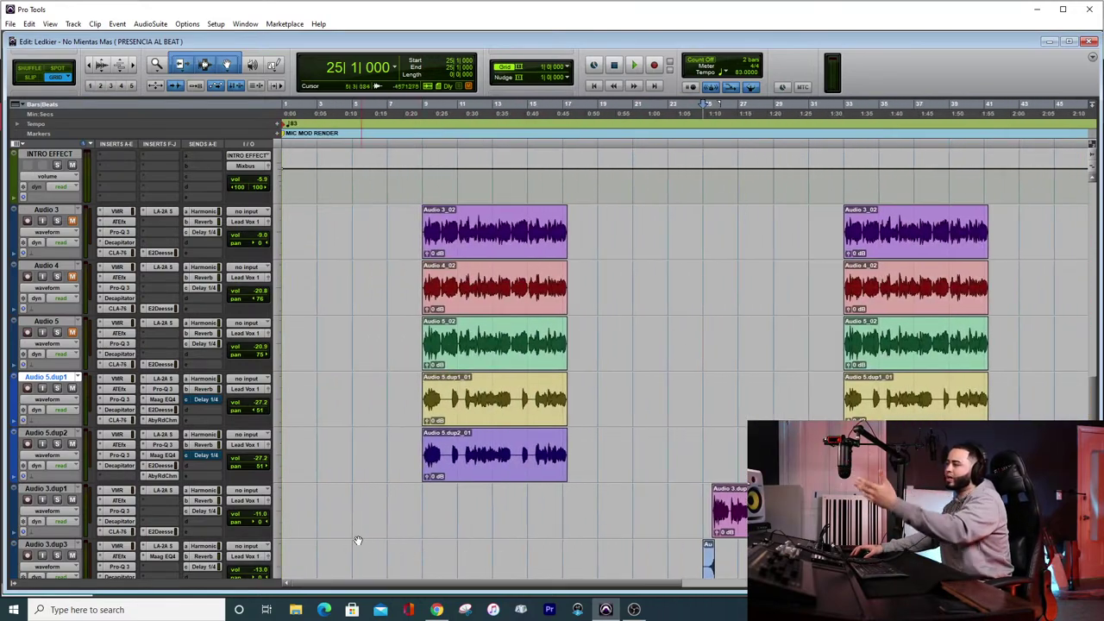
{"action": "scroll", "coordinate": [624, 393], "scroll_direction": "down", "scroll_amount": 1}
{"action": "scroll", "coordinate": [624, 392], "scroll_direction": "down", "scroll_amount": 12}
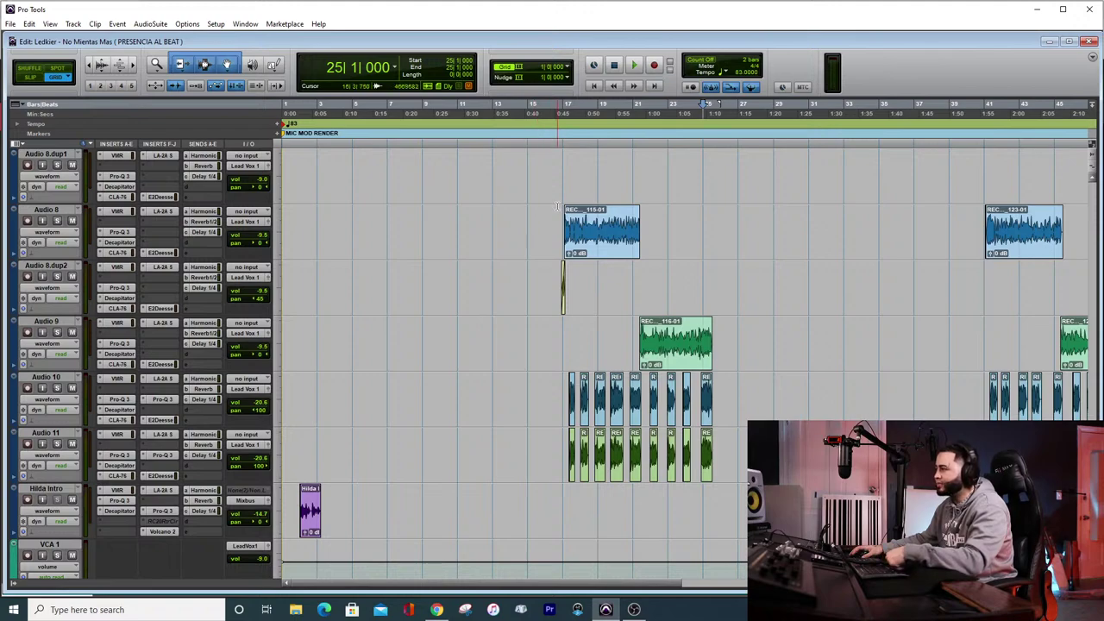
{"action": "left_click", "coordinate": [569, 232]}
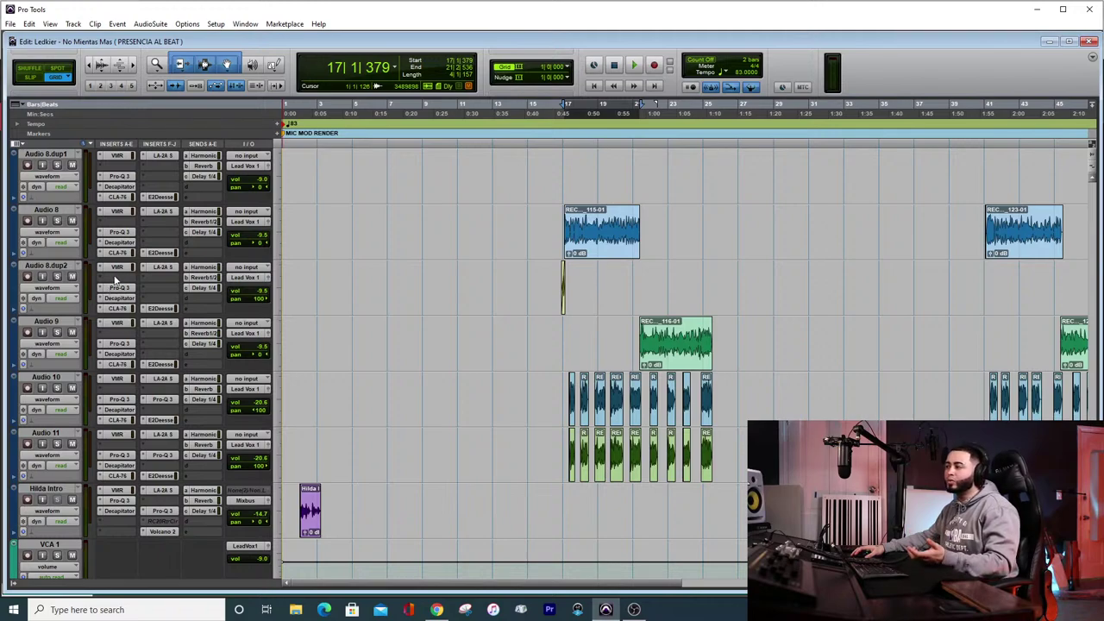
{"action": "left_click", "coordinate": [562, 220]}
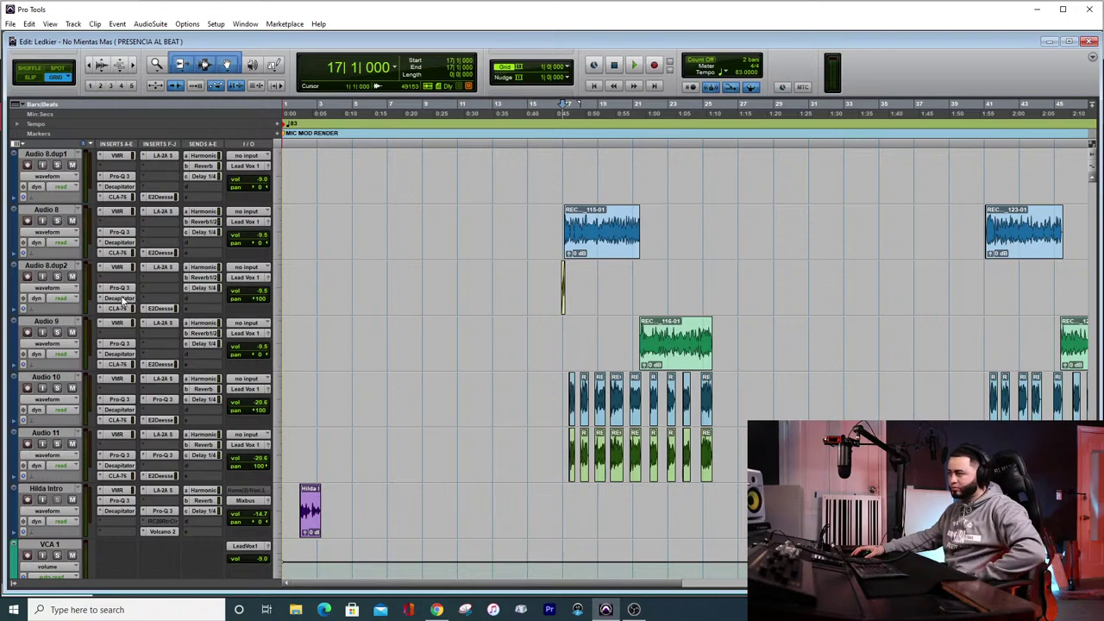
Play from bar 17 with Audio 9's LA-2A open, stop, and check its CLA-76 insert before closing the plug-in
{"action": "left_click", "coordinate": [164, 324]}
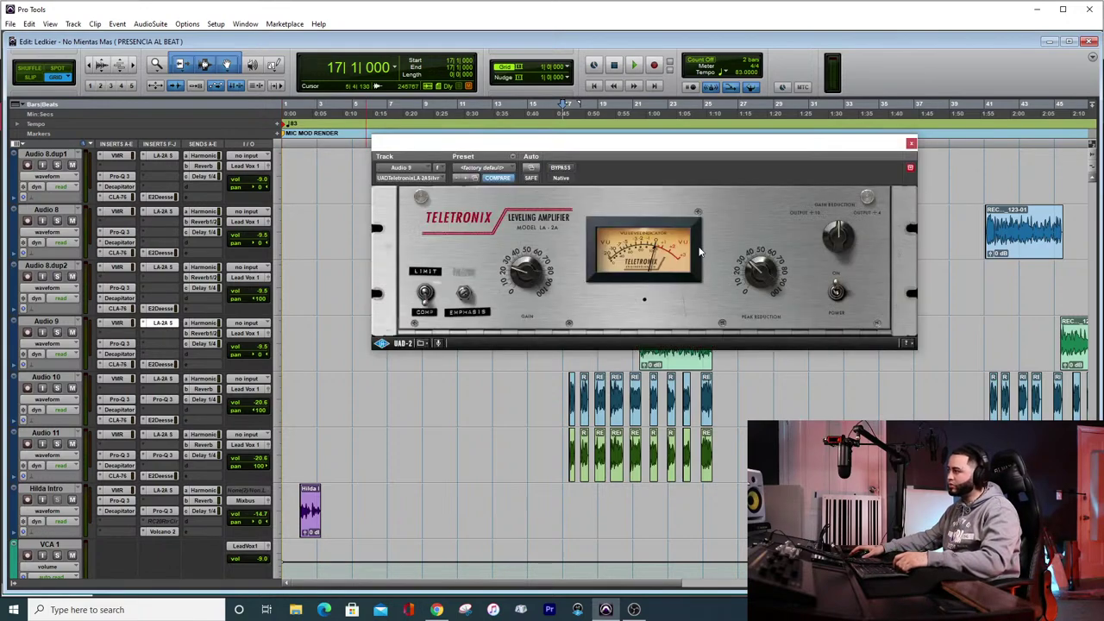
{"action": "left_click_drag", "start_coordinate": [627, 144], "coordinate": [500, 360]}
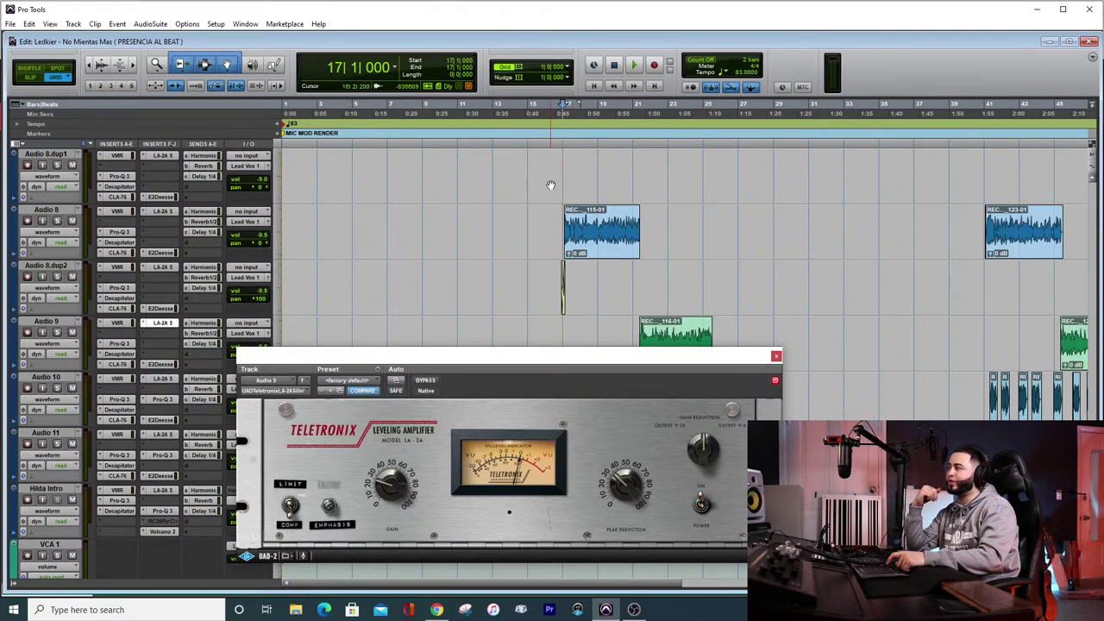
{"action": "key", "text": "space"}
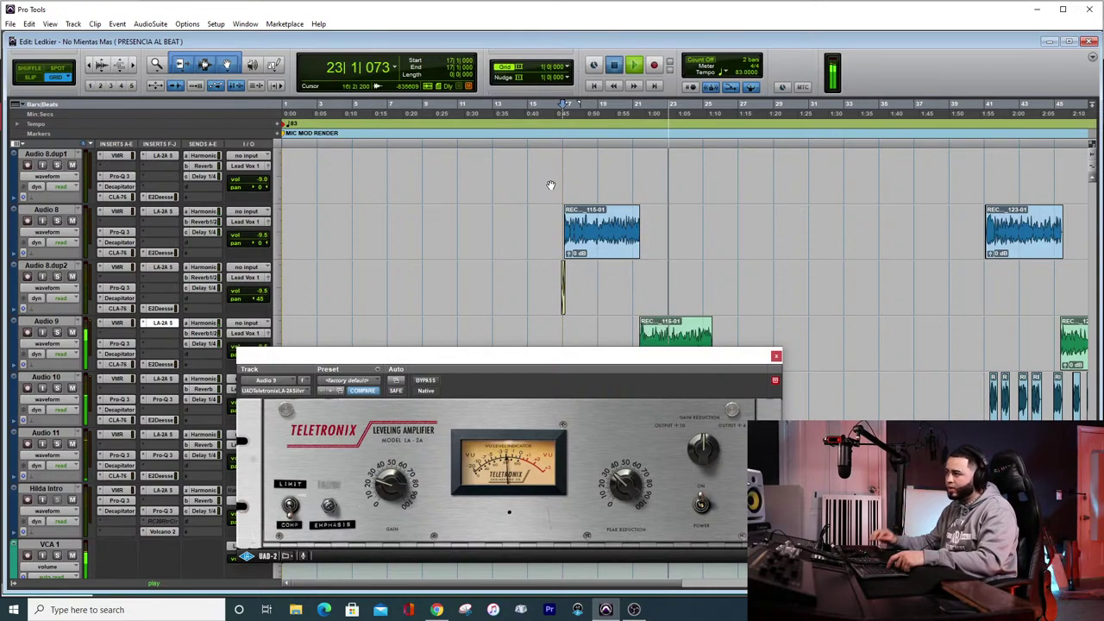
{"action": "key", "text": "space"}
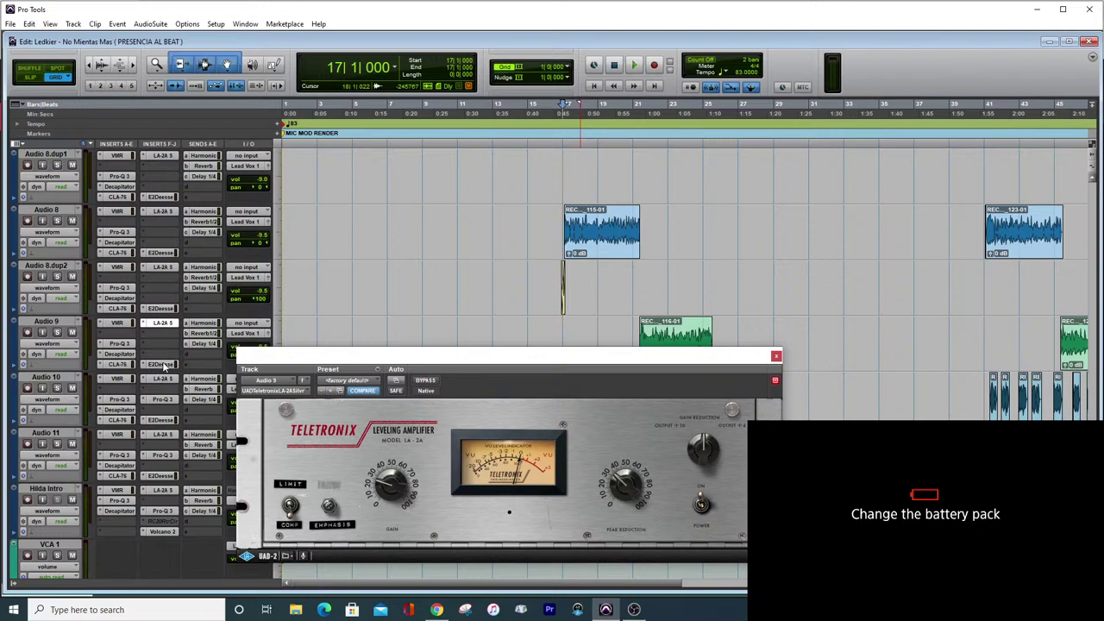
{"action": "left_click", "coordinate": [125, 363]}
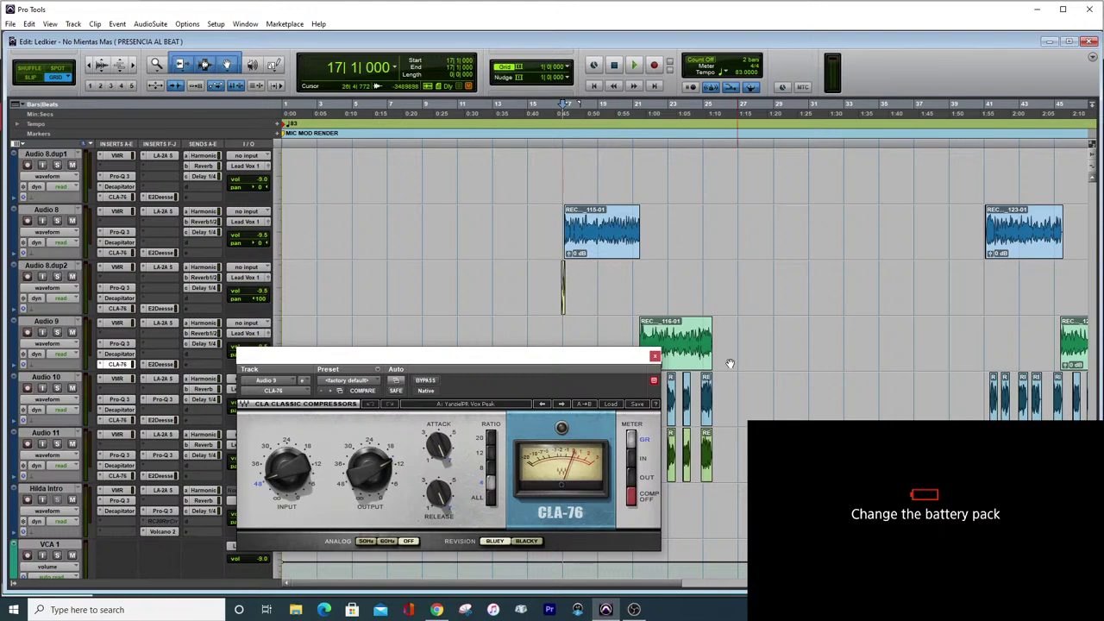
{"action": "left_click", "coordinate": [654, 356]}
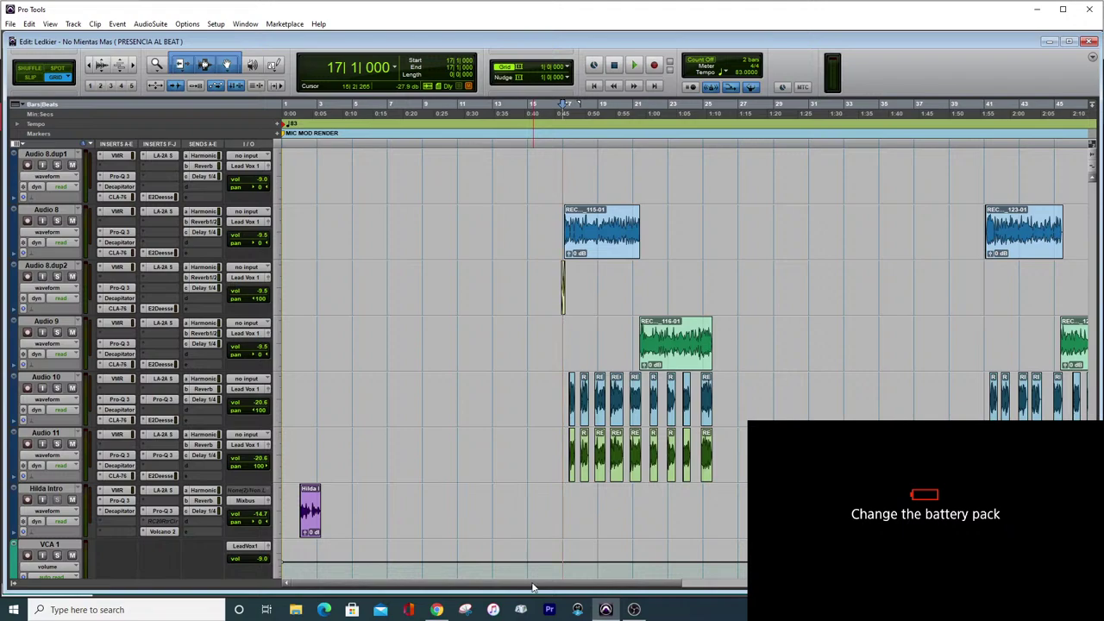
Select the Mixbus track and open its VMR insert, positioning the plug-in window so the whole rack shows
{"action": "left_click_drag", "start_coordinate": [570, 592], "coordinate": [422, 547]}
{"action": "scroll", "coordinate": [462, 325], "scroll_direction": "up", "scroll_amount": 10}
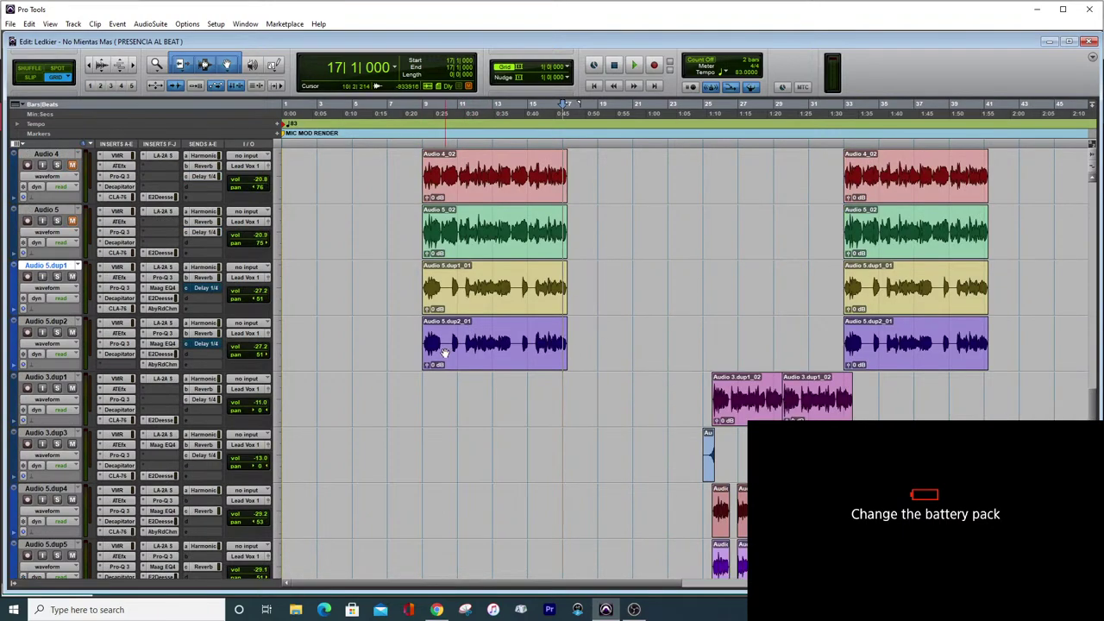
{"action": "scroll", "coordinate": [566, 394], "scroll_direction": "down", "scroll_amount": 10}
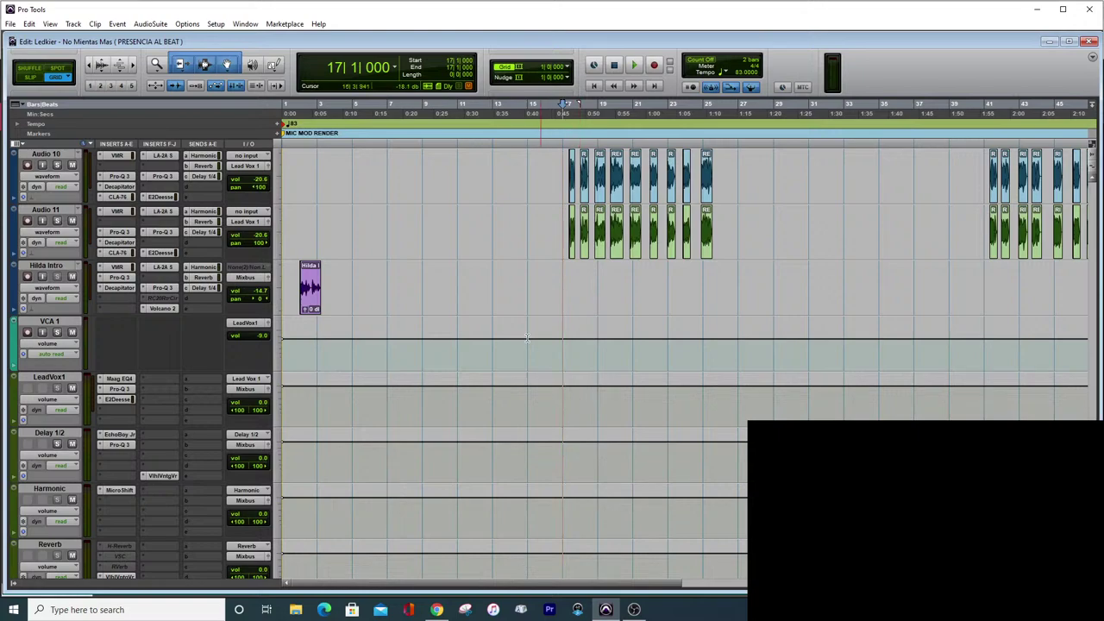
{"action": "scroll", "coordinate": [419, 311], "scroll_direction": "down", "scroll_amount": 6}
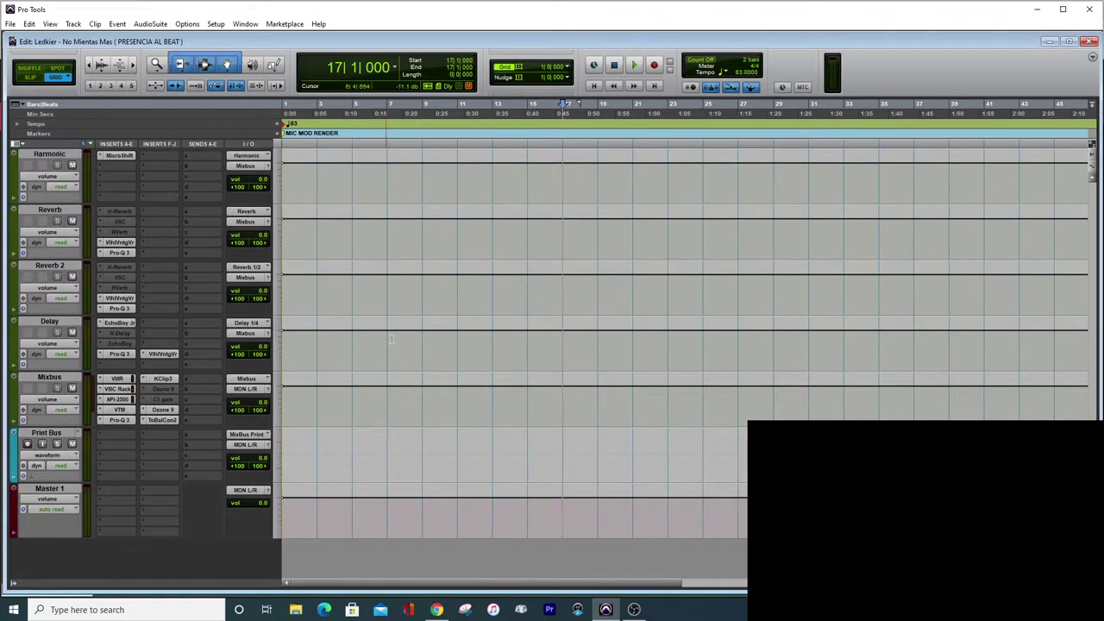
{"action": "scroll", "coordinate": [390, 339], "scroll_direction": "up", "scroll_amount": 8}
{"action": "scroll", "coordinate": [220, 360], "scroll_direction": "down", "scroll_amount": 9}
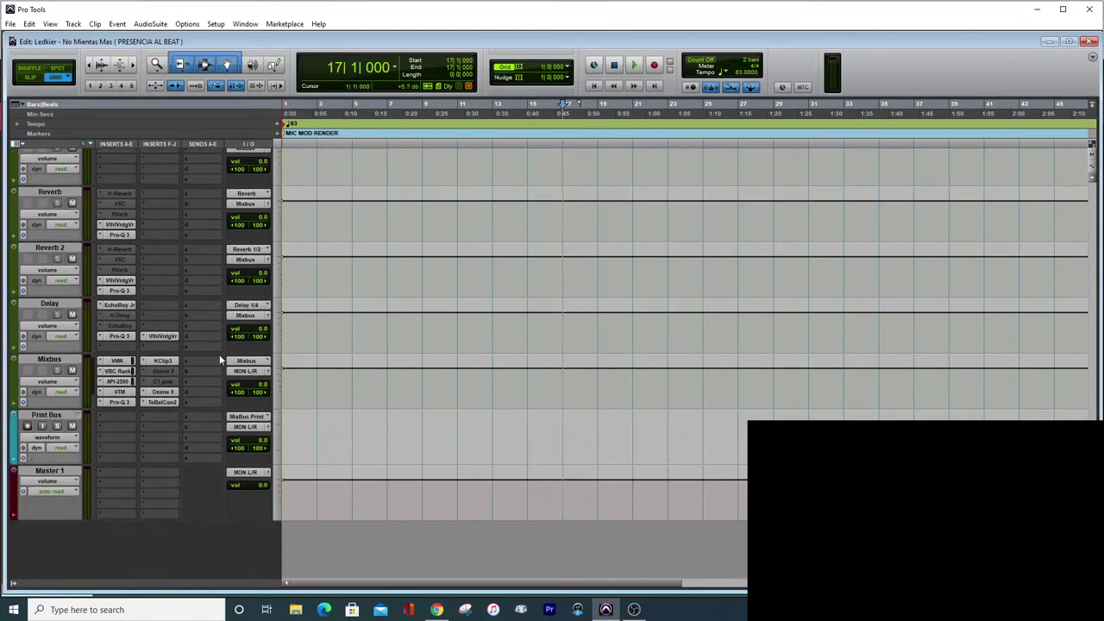
{"action": "left_click", "coordinate": [52, 360]}
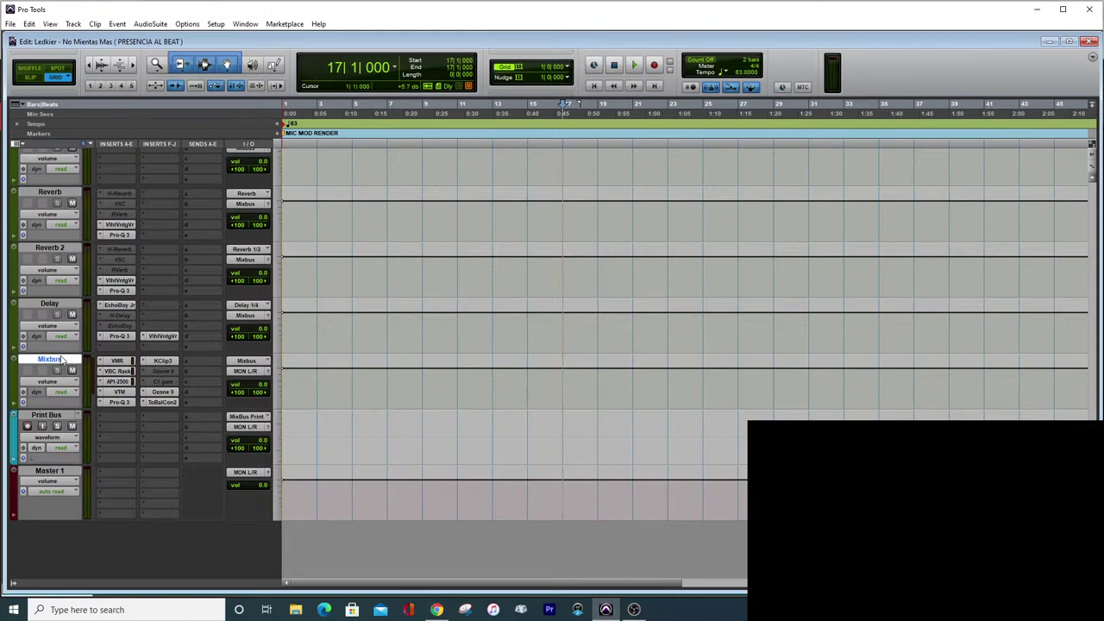
{"action": "left_click", "coordinate": [122, 361]}
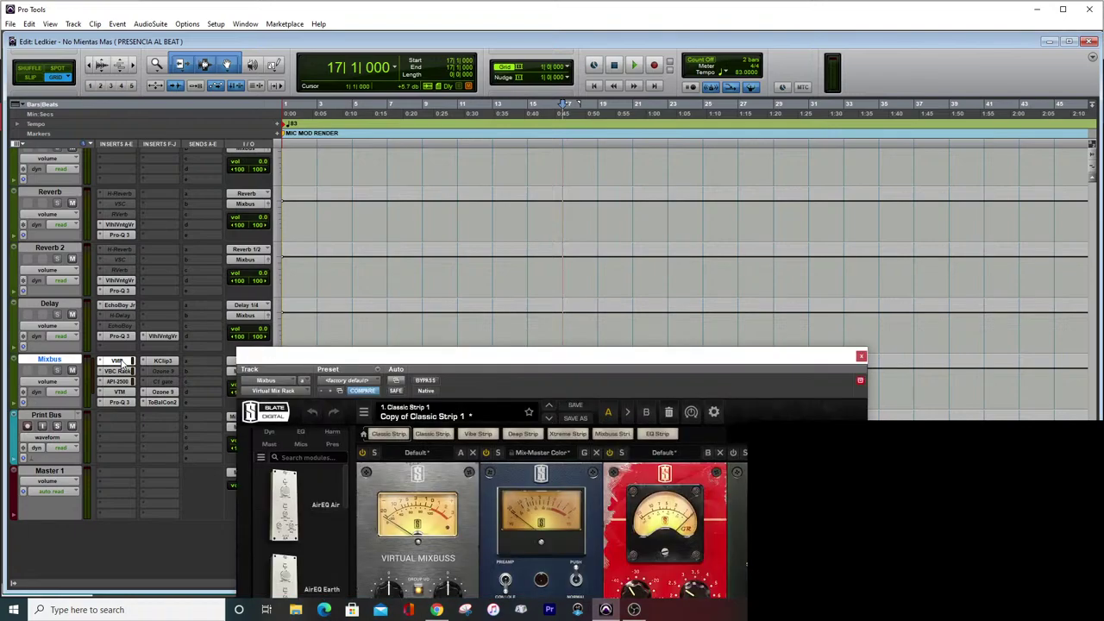
{"action": "left_click_drag", "start_coordinate": [471, 358], "coordinate": [576, 78]}
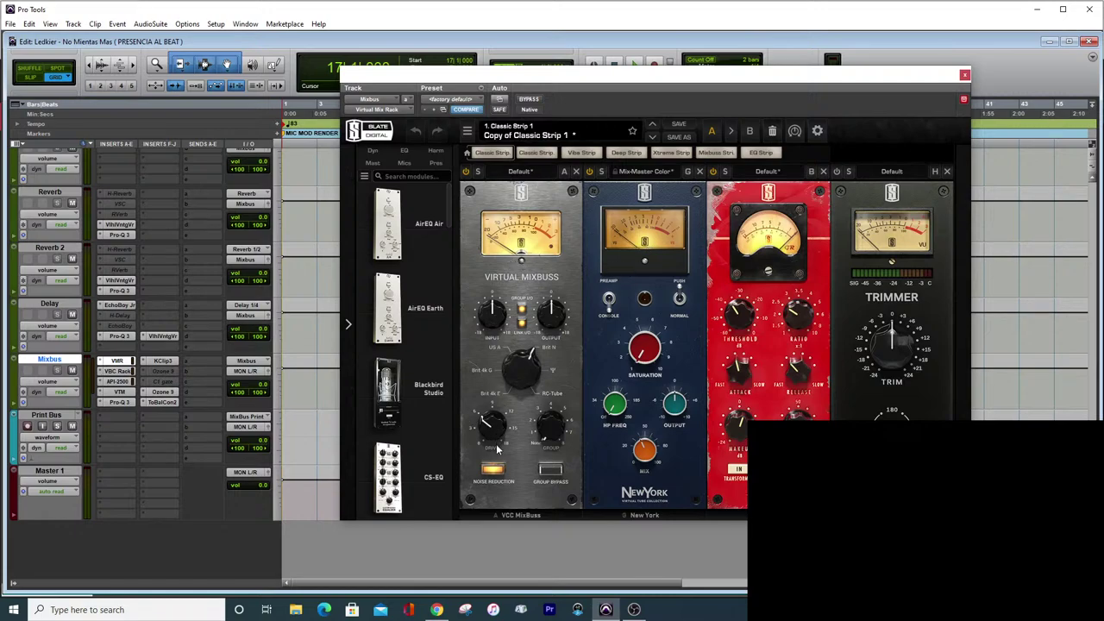
{"action": "mouse_move", "coordinate": [489, 424]}
{"action": "left_click", "coordinate": [632, 607]}
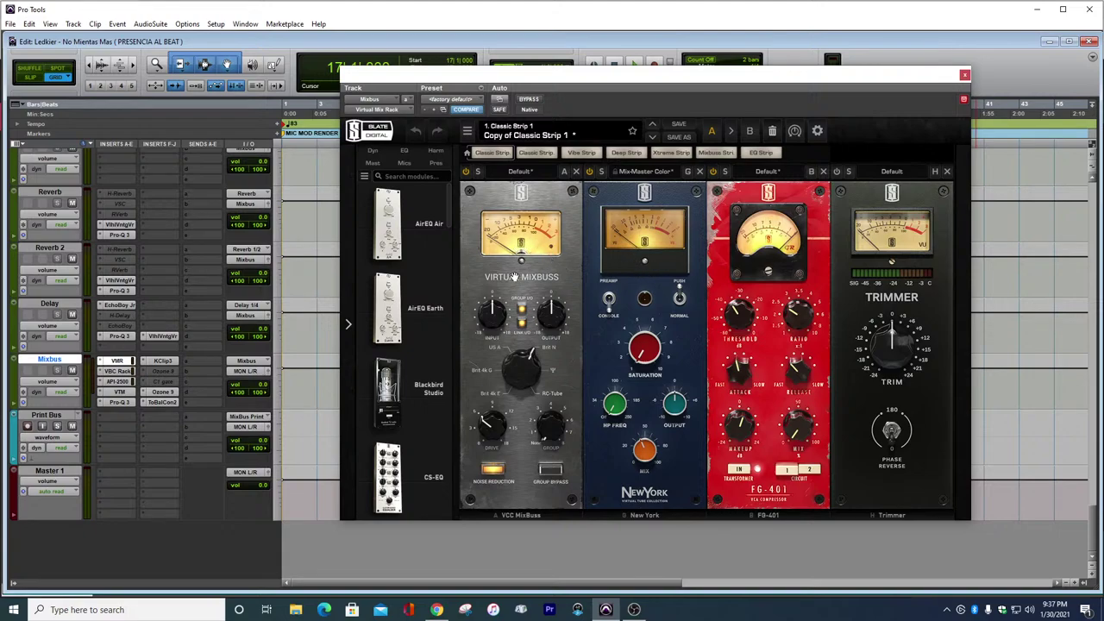
Play the mix from bar 17 and audition the New York module's Mix at 100% before bringing it back down
{"action": "mouse_move", "coordinate": [539, 269]}
{"action": "left_mouse_down"}
{"action": "mouse_move", "coordinate": [543, 262]}
{"action": "mouse_move", "coordinate": [531, 276]}
{"action": "left_mouse_up"}
{"action": "mouse_move", "coordinate": [620, 268]}
{"action": "left_mouse_down"}
{"action": "mouse_move", "coordinate": [636, 257]}
{"action": "mouse_move", "coordinate": [614, 263]}
{"action": "mouse_move", "coordinate": [630, 262]}
{"action": "mouse_move", "coordinate": [620, 272]}
{"action": "left_mouse_up"}
{"action": "key", "text": "space"}
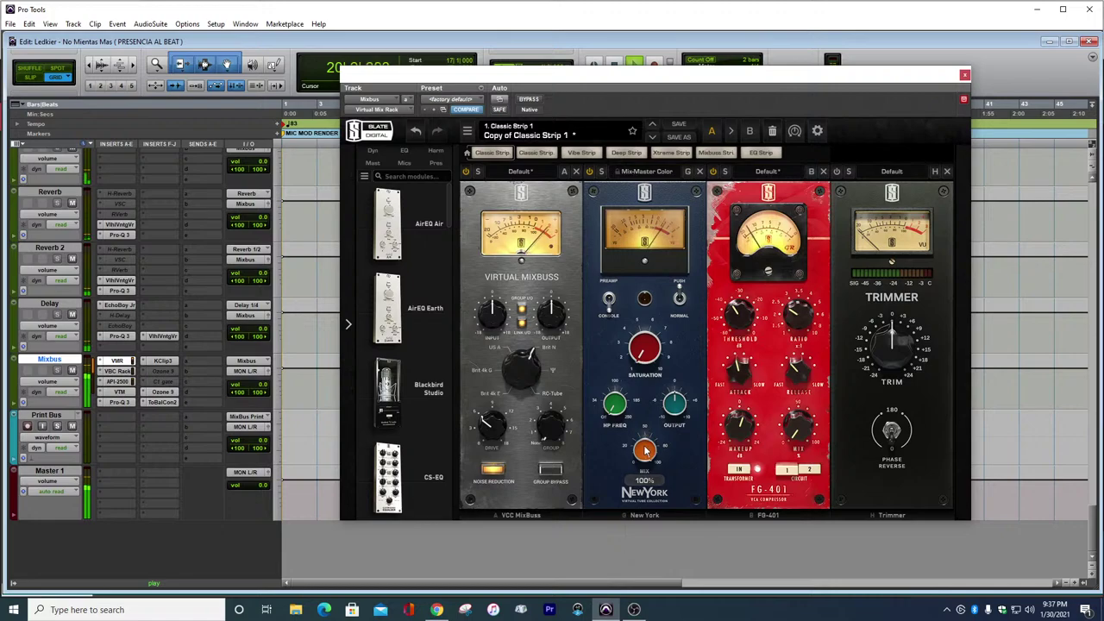
{"action": "left_click_drag", "start_coordinate": [645, 449], "coordinate": [638, 569]}
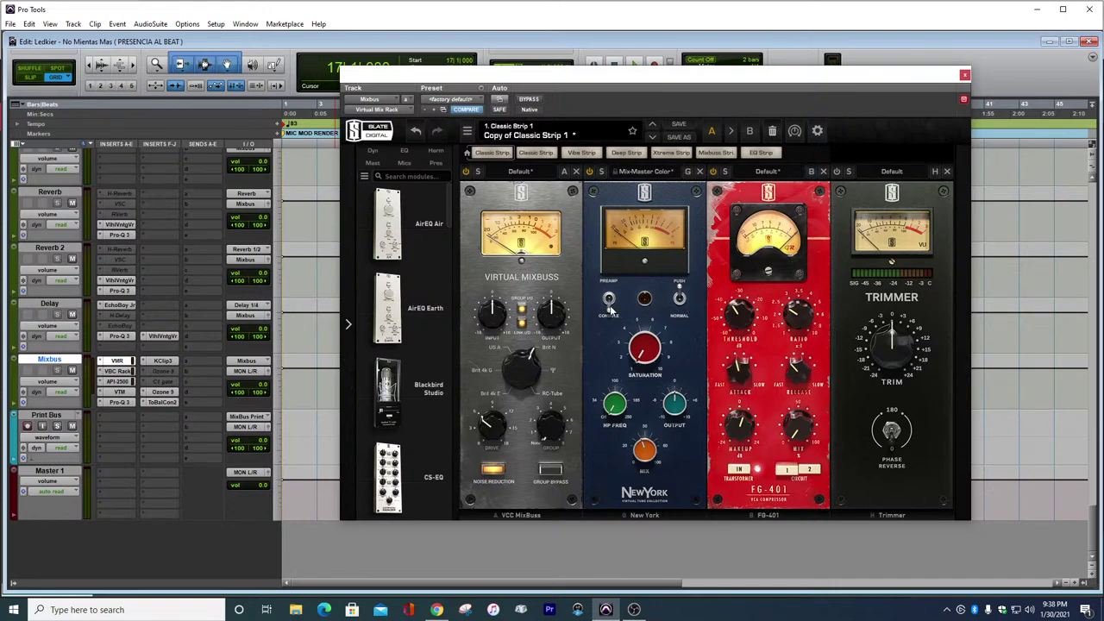
{"action": "left_click", "coordinate": [679, 300]}
{"action": "left_click_drag", "start_coordinate": [750, 244], "coordinate": [746, 199]}
{"action": "mouse_move", "coordinate": [403, 585]}
{"action": "left_mouse_down"}
{"action": "mouse_move", "coordinate": [426, 589]}
{"action": "mouse_move", "coordinate": [406, 582]}
{"action": "left_mouse_up"}
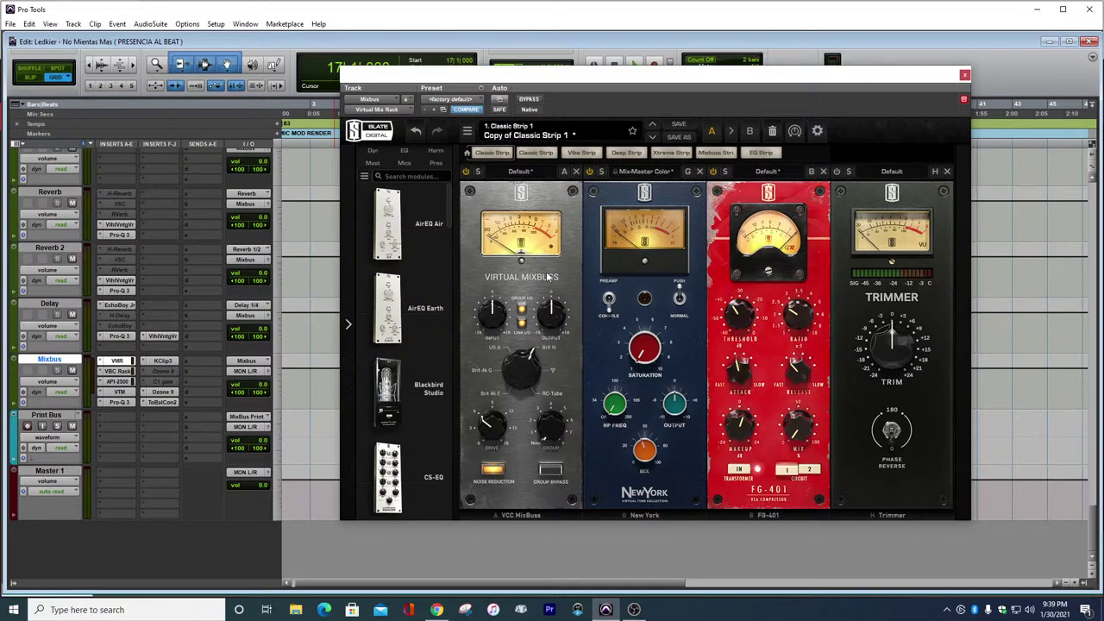
Play from bar 17 again to check the FG-401 module's compression and Mix control, stop, and close VMR
{"action": "key", "text": "space"}
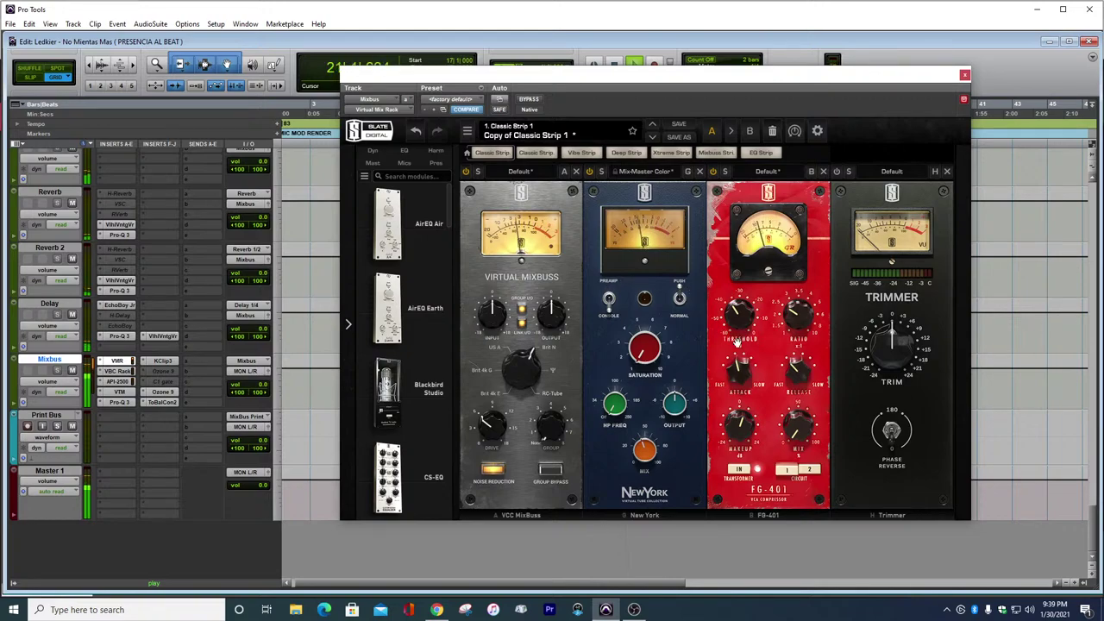
{"action": "mouse_move", "coordinate": [805, 436]}
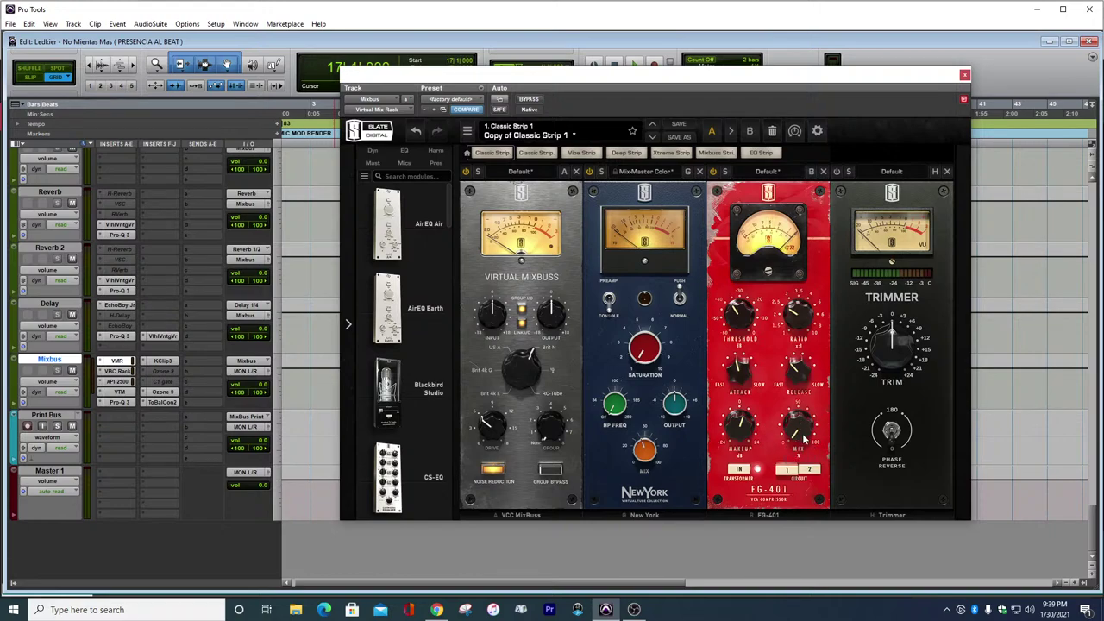
{"action": "mouse_move", "coordinate": [800, 438]}
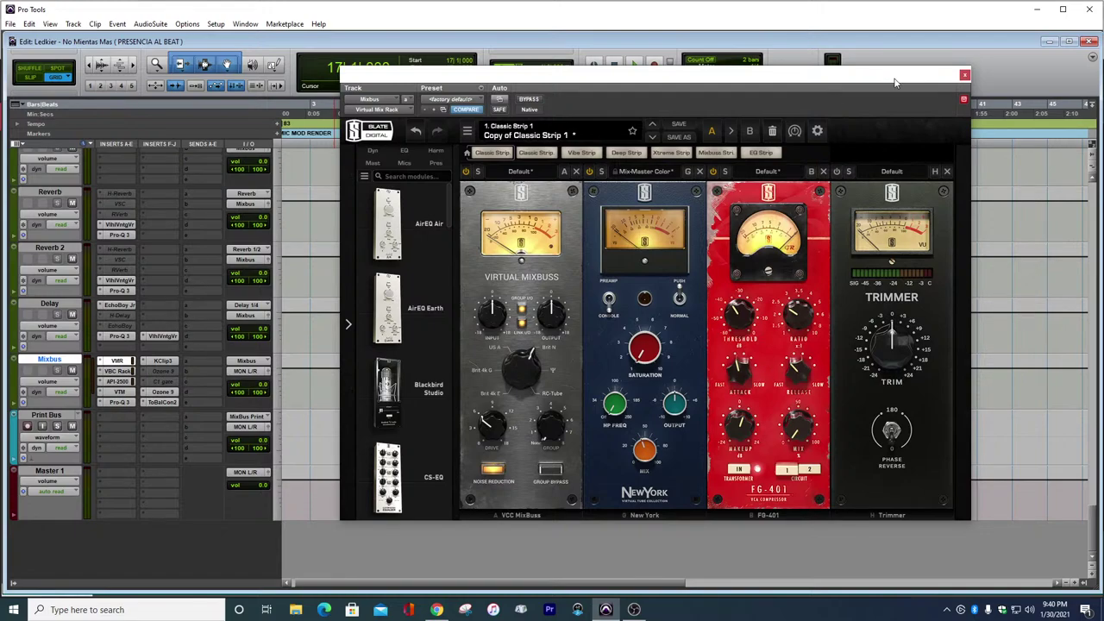
{"action": "left_click", "coordinate": [964, 75]}
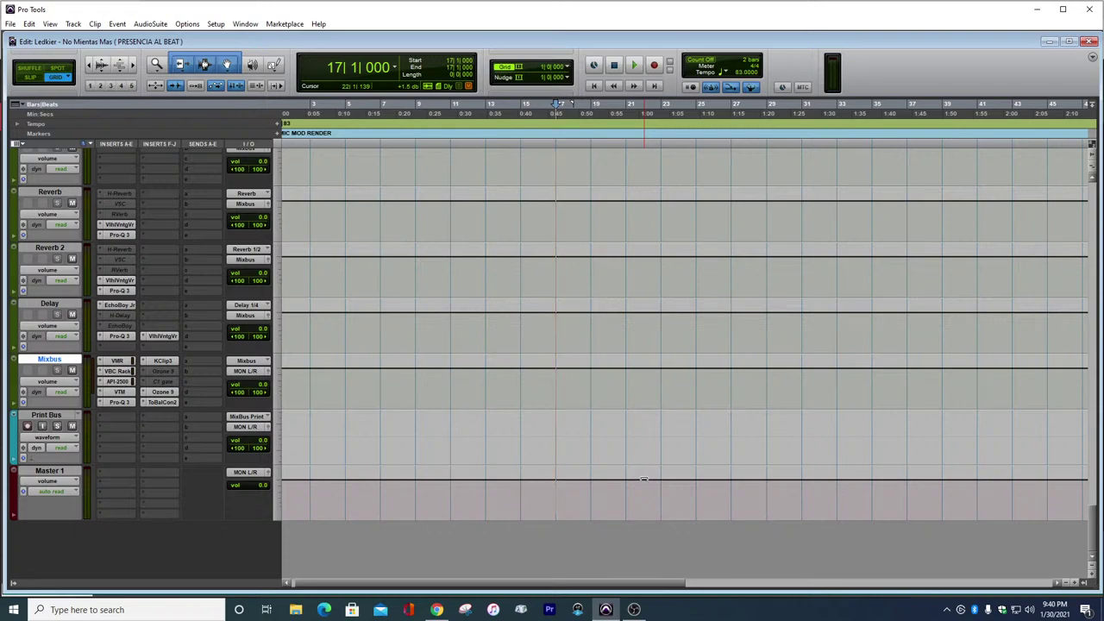
Open the VBC Rack insert on Mixbus and place its window clear of the track inserts
{"action": "left_click", "coordinate": [123, 371]}
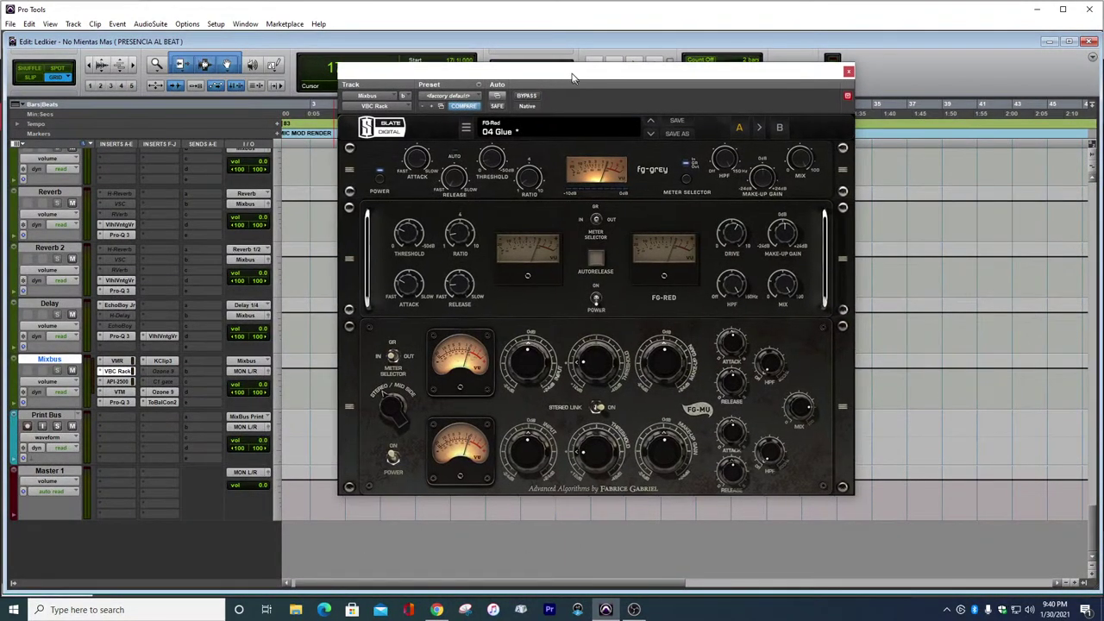
{"action": "left_click_drag", "start_coordinate": [573, 77], "coordinate": [725, 61]}
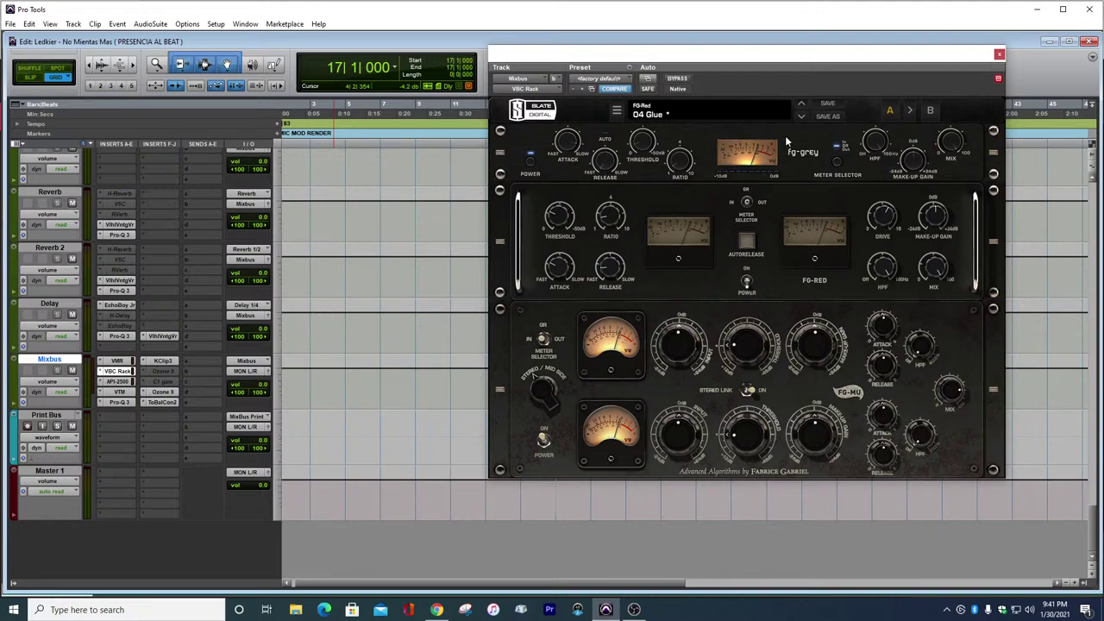
{"action": "left_click_drag", "start_coordinate": [766, 59], "coordinate": [727, 68]}
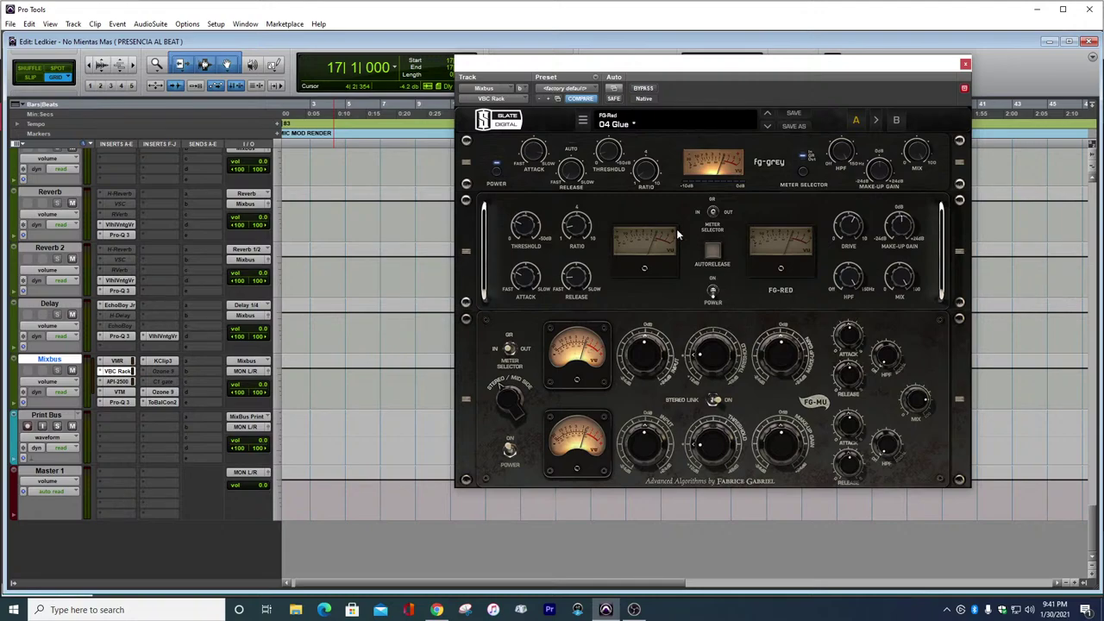
Play the mix with the VBC Rack open and move the playback start to bar 15
{"action": "left_click", "coordinate": [360, 129]}
{"action": "key", "text": "space"}
{"action": "scroll", "coordinate": [420, 254], "scroll_direction": "up", "scroll_amount": 10}
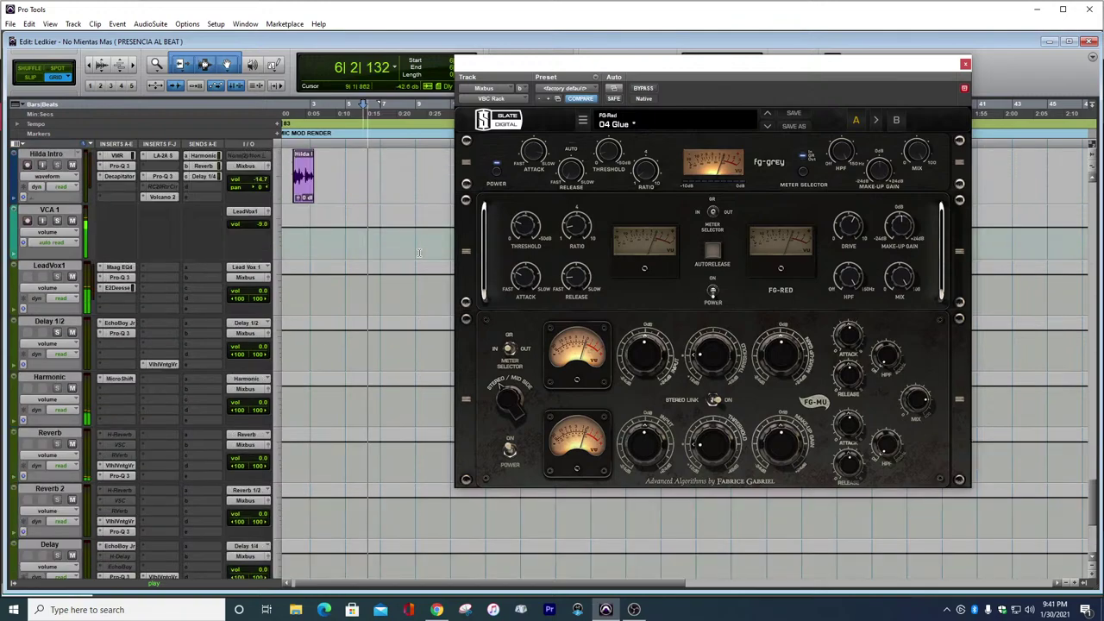
{"action": "left_click_drag", "start_coordinate": [381, 584], "coordinate": [486, 583]}
{"action": "left_click", "coordinate": [313, 118]}
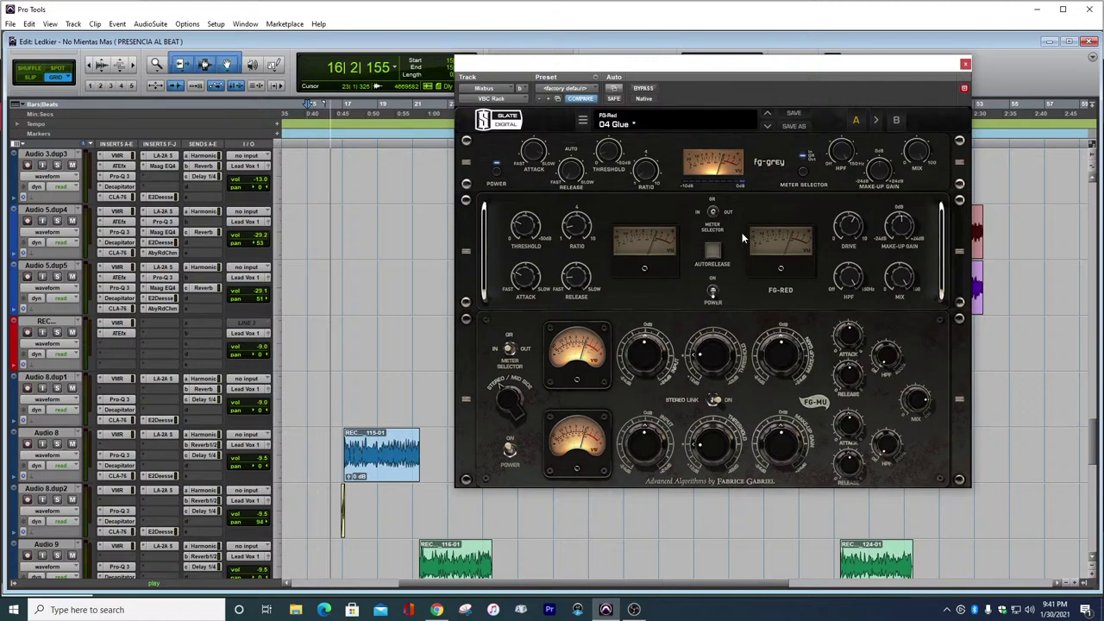
{"action": "scroll", "coordinate": [434, 431], "scroll_direction": "up", "scroll_amount": 5}
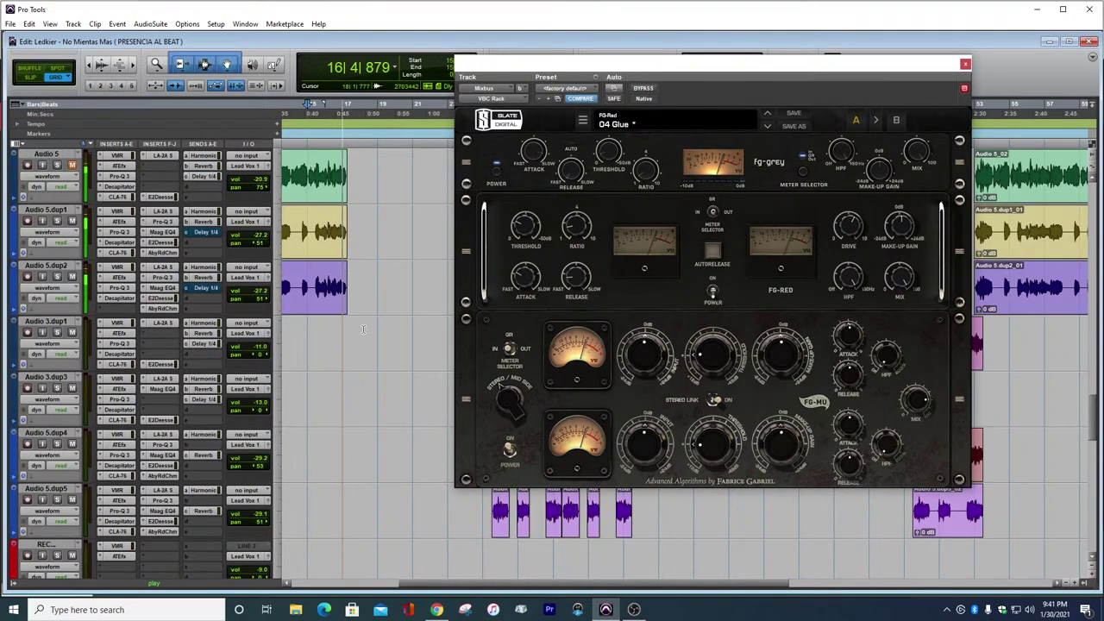
{"action": "scroll", "coordinate": [82, 214], "scroll_direction": "up", "scroll_amount": 2}
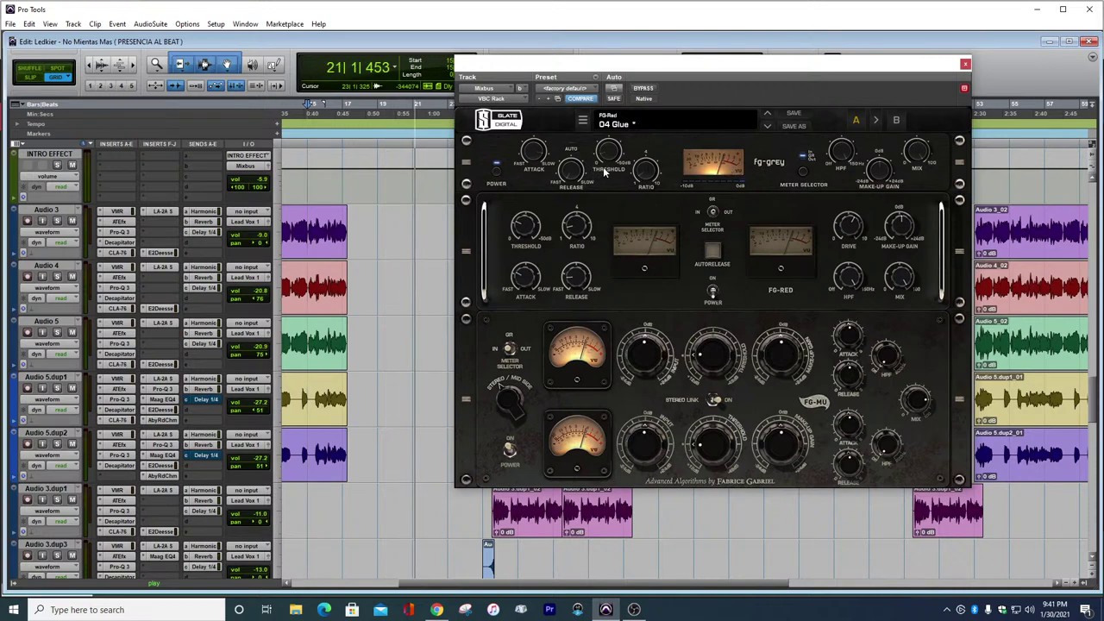
Audition the mix from bar 15 twice while checking the fg-grey compressor's Release, Attack and Ratio controls, then stop playback
{"action": "mouse_move", "coordinate": [571, 180]}
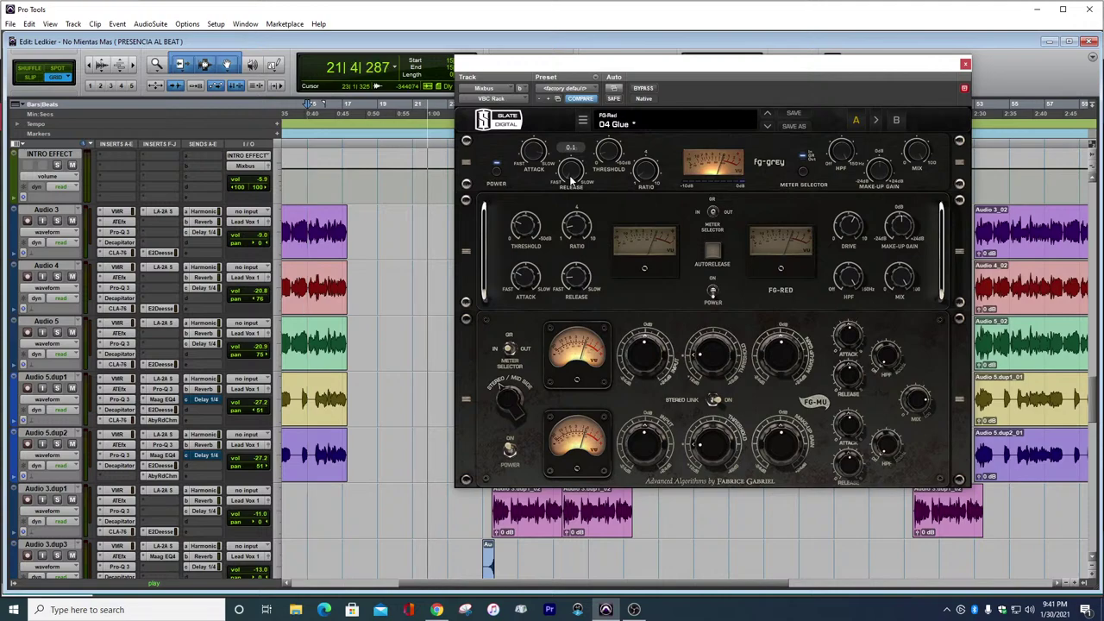
{"action": "left_click_drag", "start_coordinate": [569, 184], "coordinate": [575, 192]}
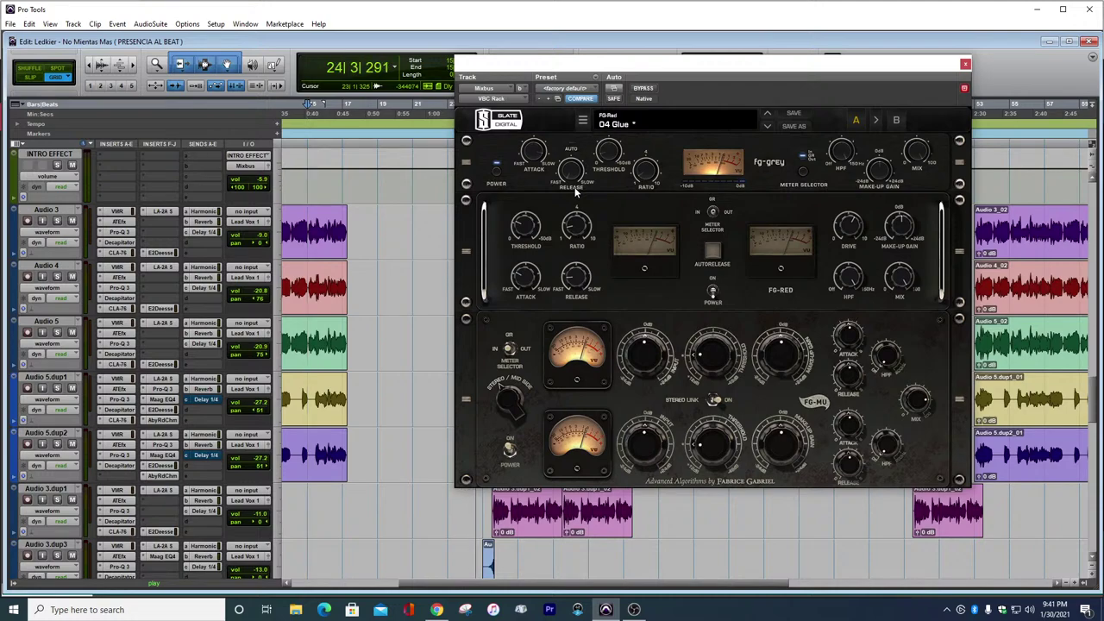
{"action": "key", "text": "space"}
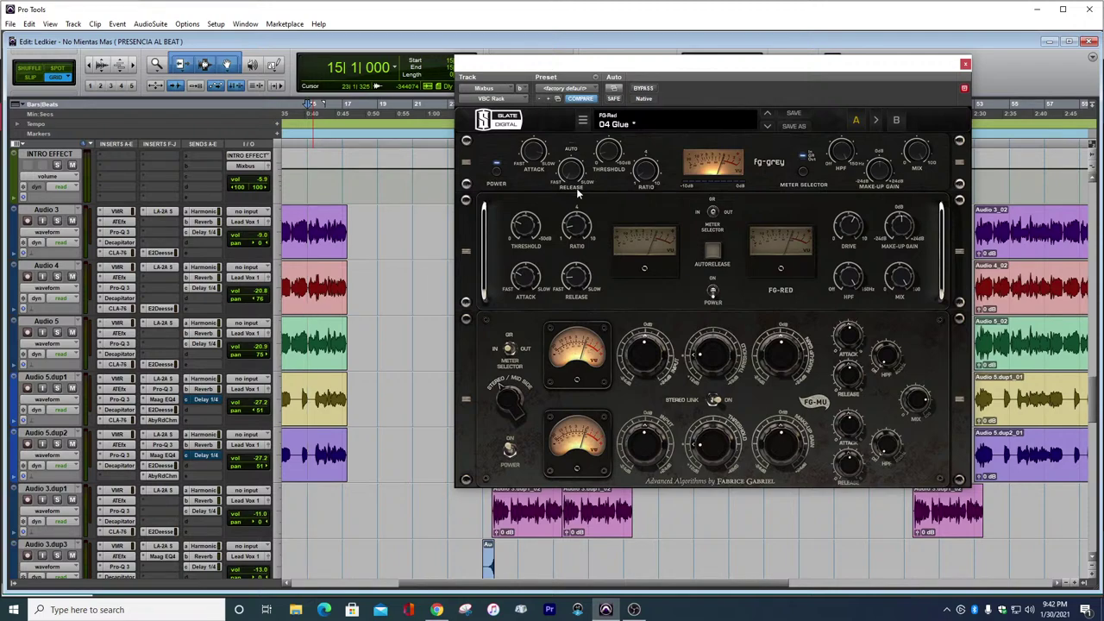
{"action": "mouse_move", "coordinate": [532, 157]}
{"action": "key", "text": "space"}
{"action": "mouse_move", "coordinate": [645, 175]}
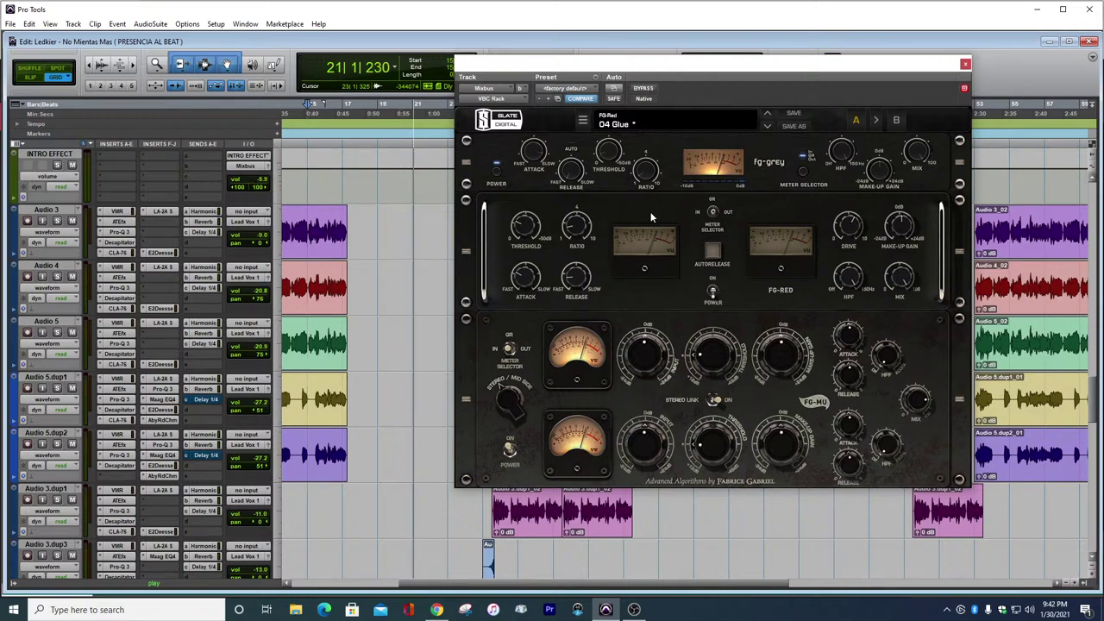
{"action": "key", "text": "space"}
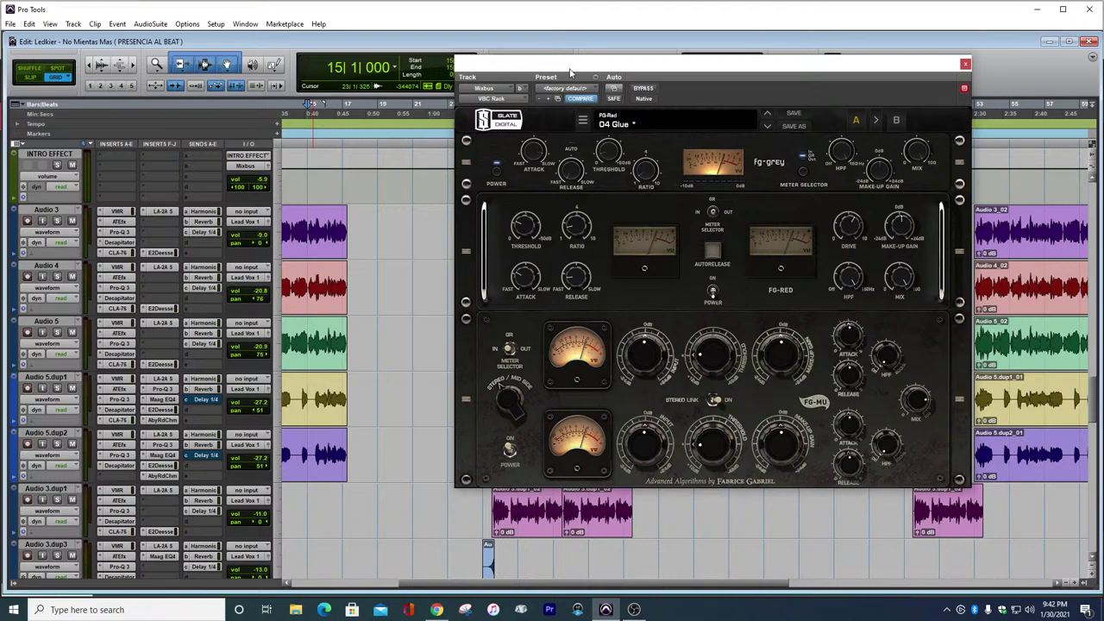
Review the VBC Rack's remaining compressors, close it, and open the API-2500 insert on Mixbus
{"action": "left_click_drag", "start_coordinate": [566, 74], "coordinate": [529, 65]}
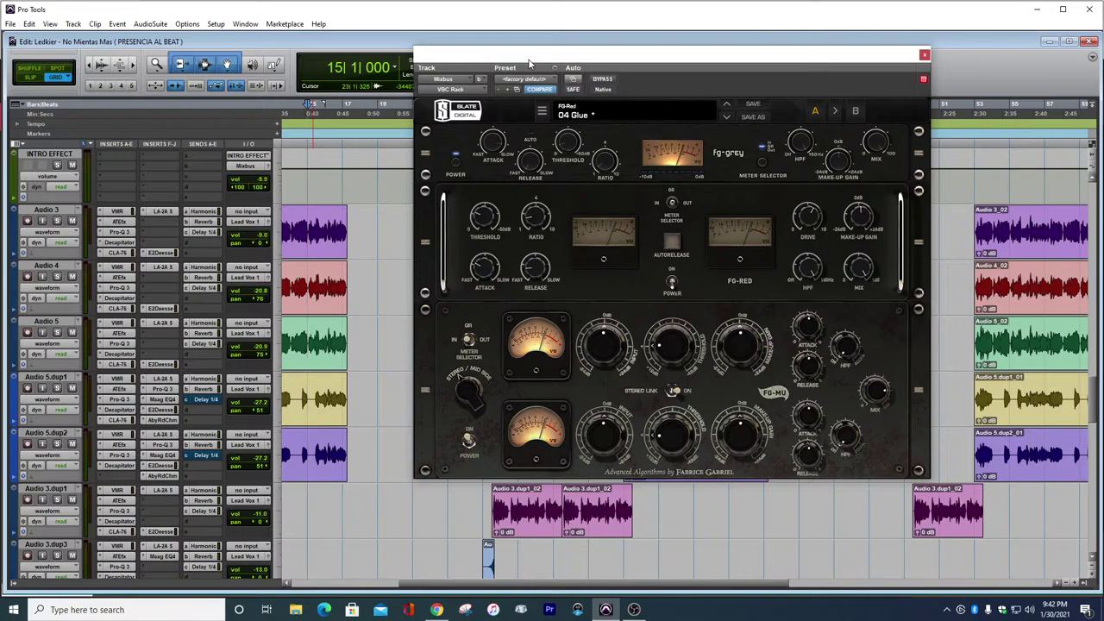
{"action": "left_click_drag", "start_coordinate": [451, 58], "coordinate": [507, 48]}
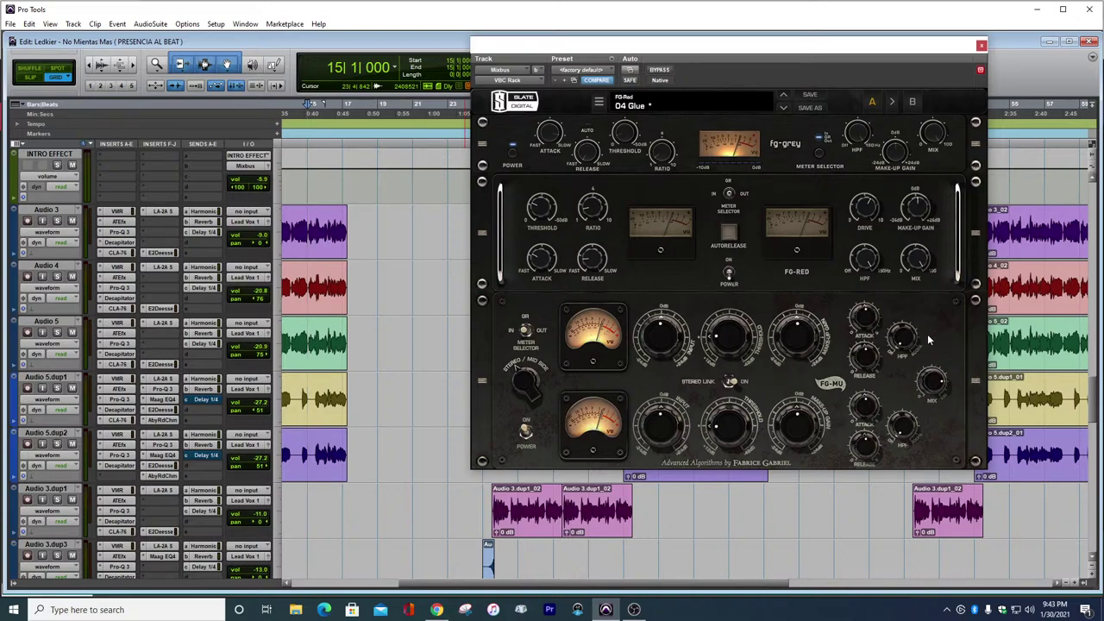
{"action": "left_click", "coordinate": [982, 46]}
{"action": "scroll", "coordinate": [345, 412], "scroll_direction": "down", "scroll_amount": 10}
{"action": "scroll", "coordinate": [349, 423], "scroll_direction": "down", "scroll_amount": 10}
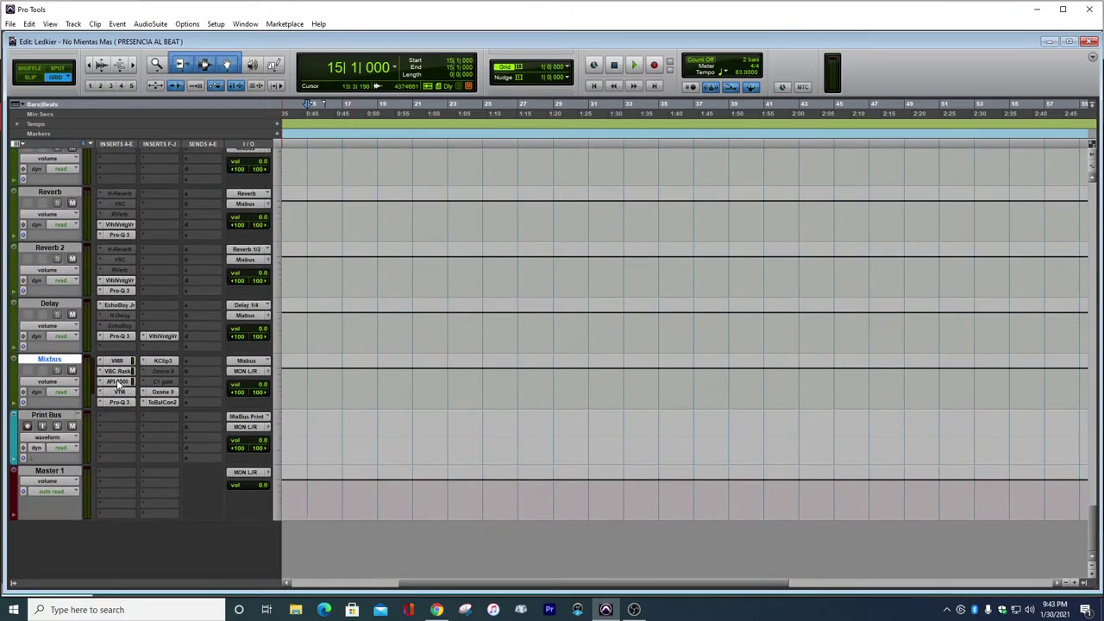
{"action": "left_click", "coordinate": [118, 381]}
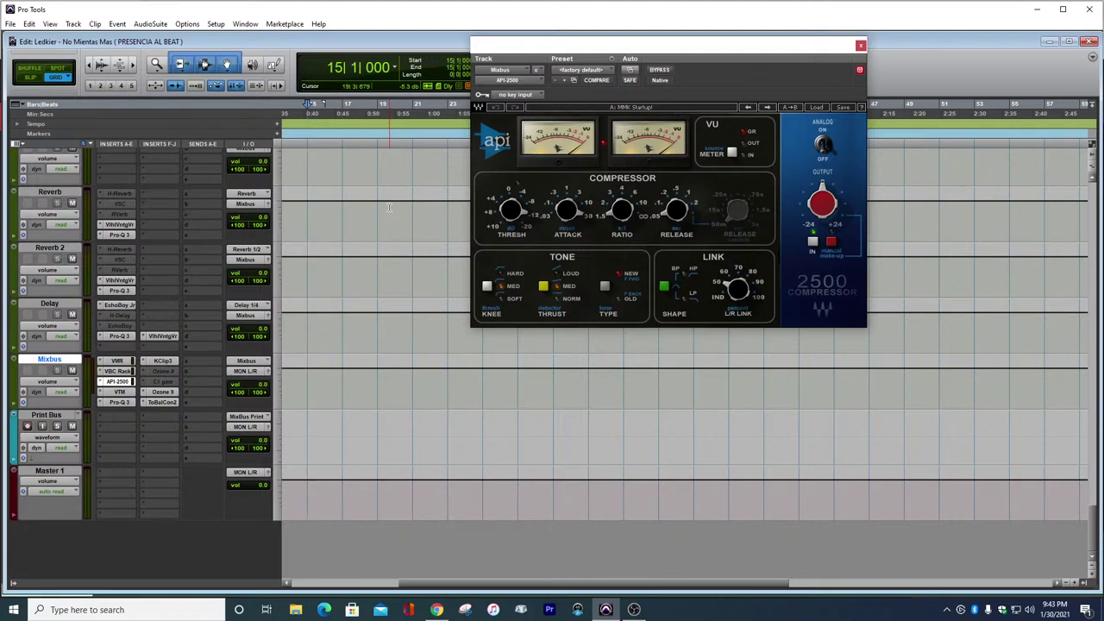
Audition the mix from bar 15 twice while checking the API-2500's Threshold, Attack, Ratio and Release controls, then close it
{"action": "key", "text": "space"}
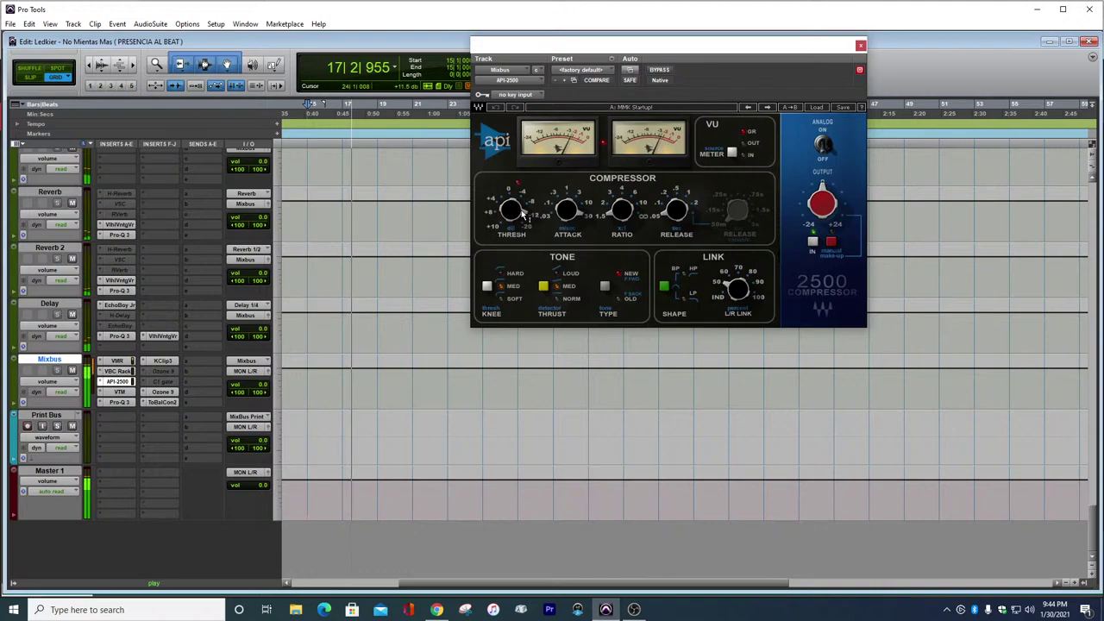
{"action": "mouse_move", "coordinate": [619, 215]}
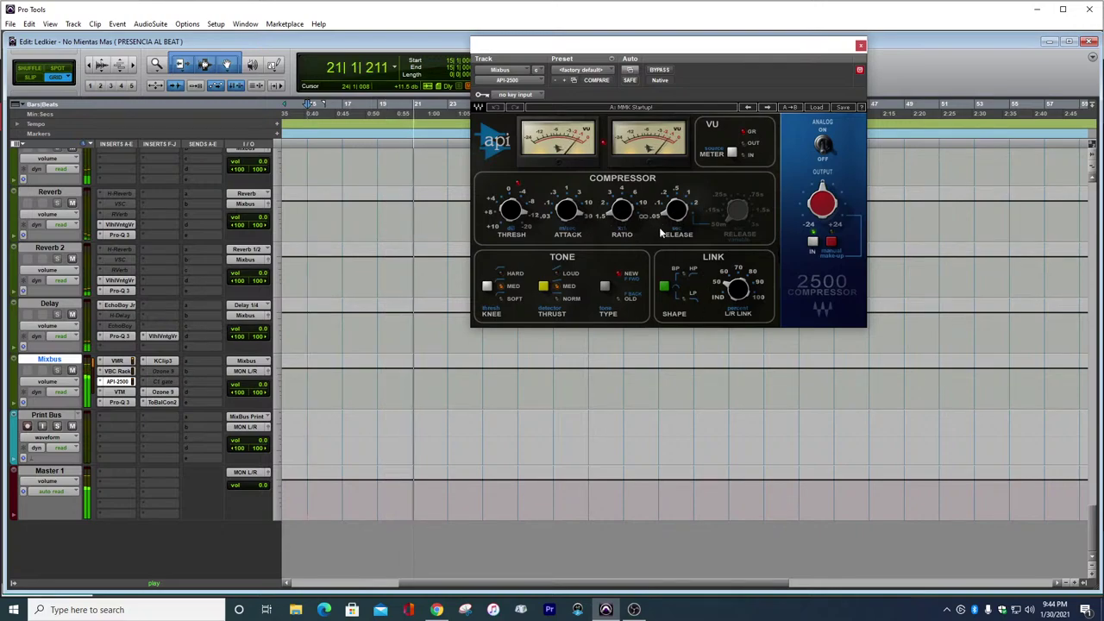
{"action": "key", "text": "space"}
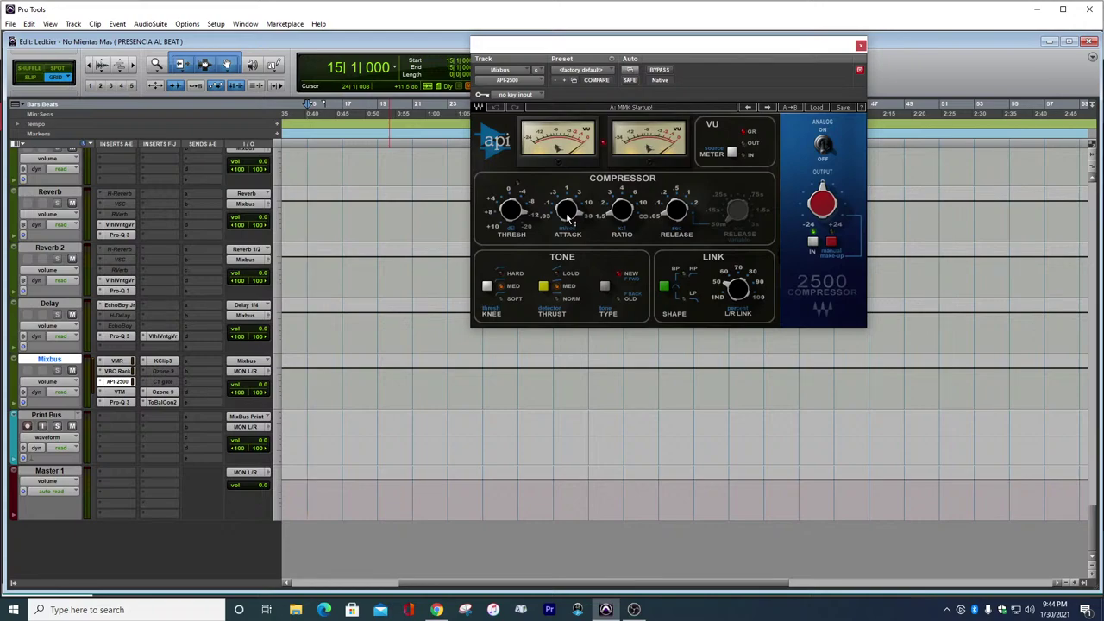
{"action": "mouse_move", "coordinate": [573, 220]}
{"action": "mouse_move", "coordinate": [511, 217]}
{"action": "key", "text": "space"}
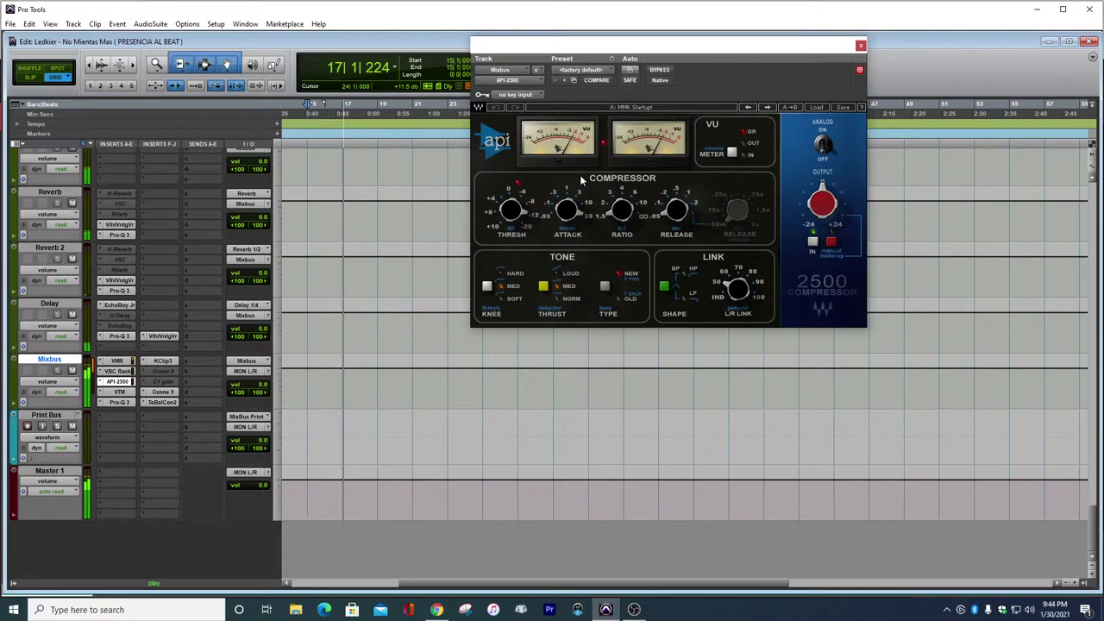
{"action": "key", "text": "space"}
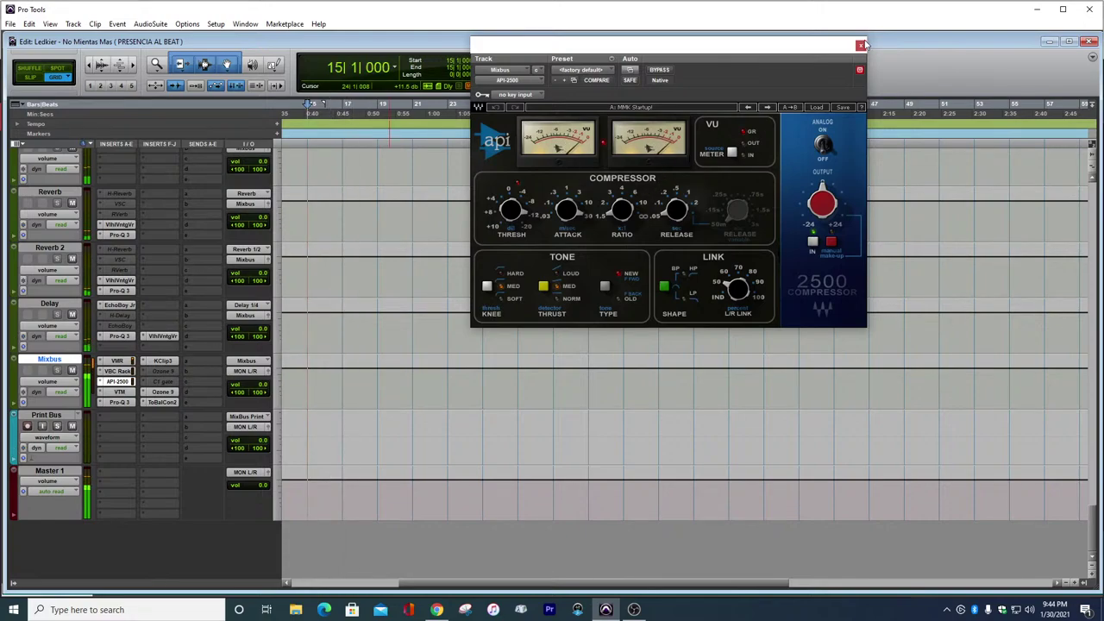
{"action": "left_click", "coordinate": [860, 44]}
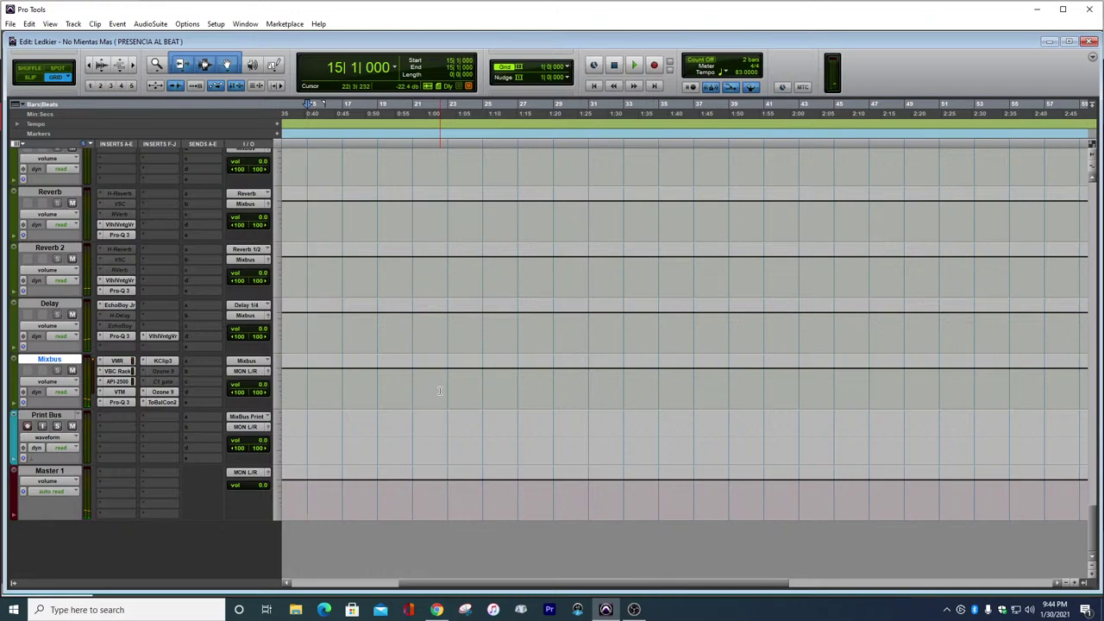
Open the VTM insert on Mixbus, move its window clear of the inserts, review its calibration settings and close it
{"action": "left_click", "coordinate": [118, 391]}
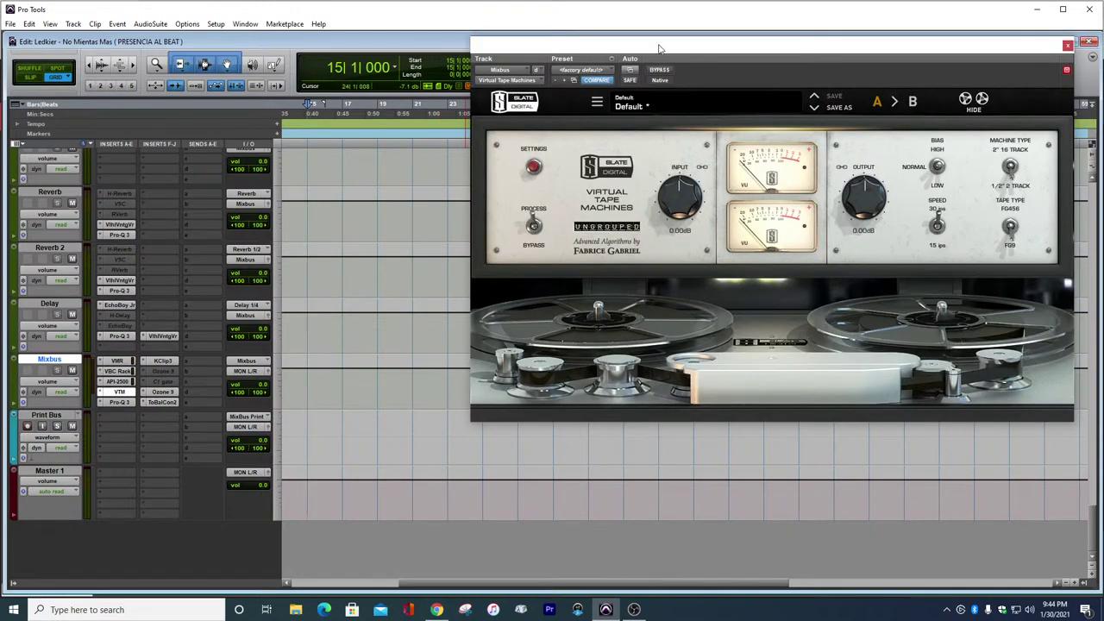
{"action": "left_click_drag", "start_coordinate": [658, 44], "coordinate": [533, 40]}
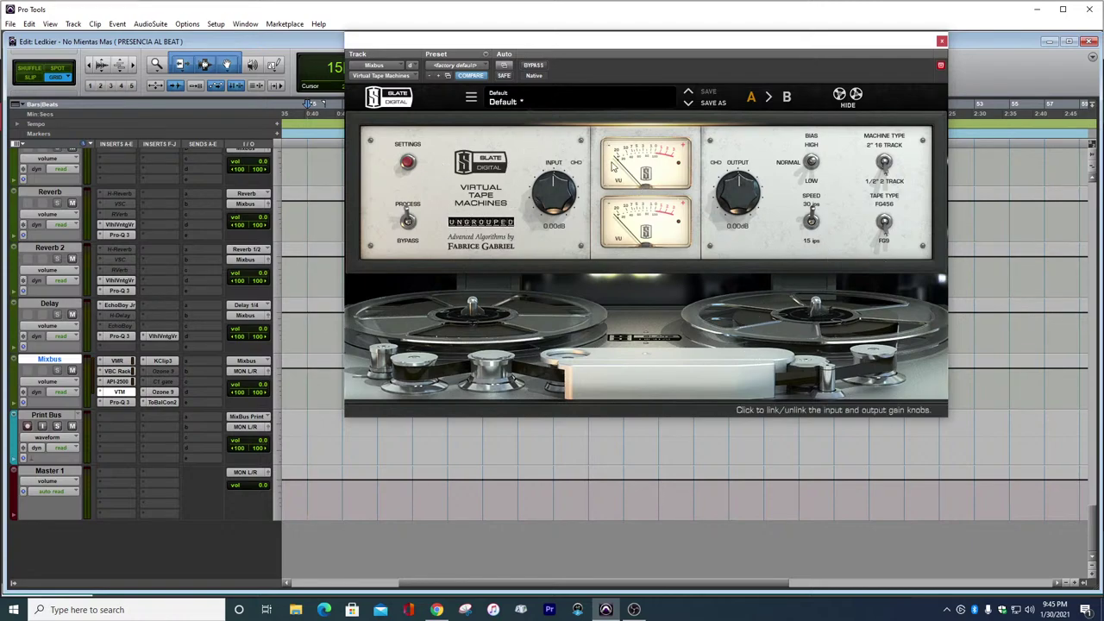
{"action": "left_click_drag", "start_coordinate": [735, 45], "coordinate": [713, 60]}
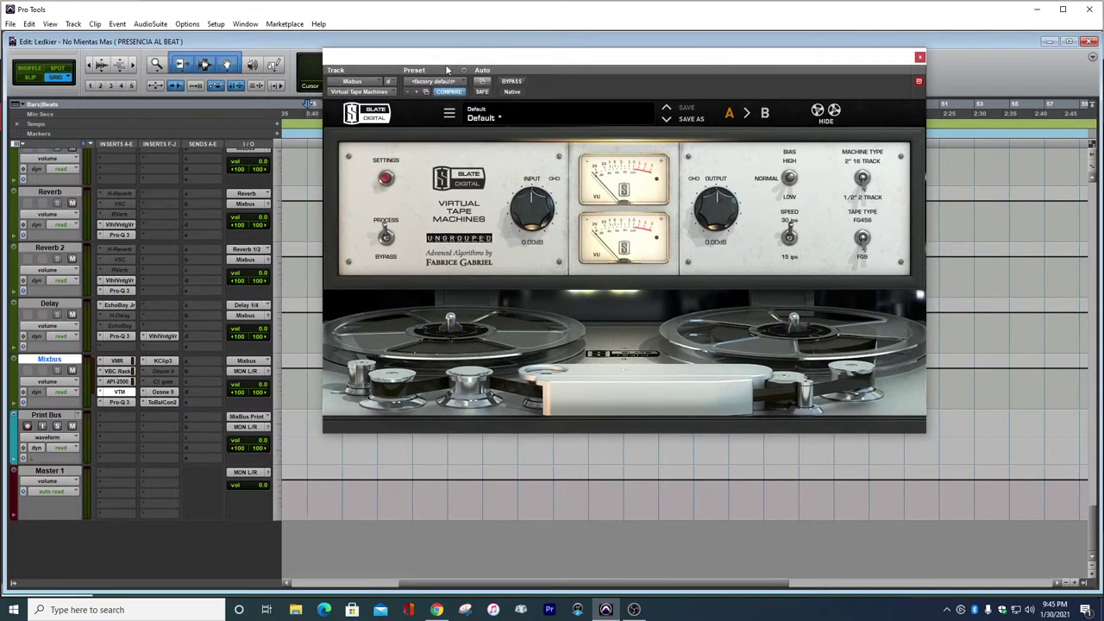
{"action": "left_click", "coordinate": [385, 179]}
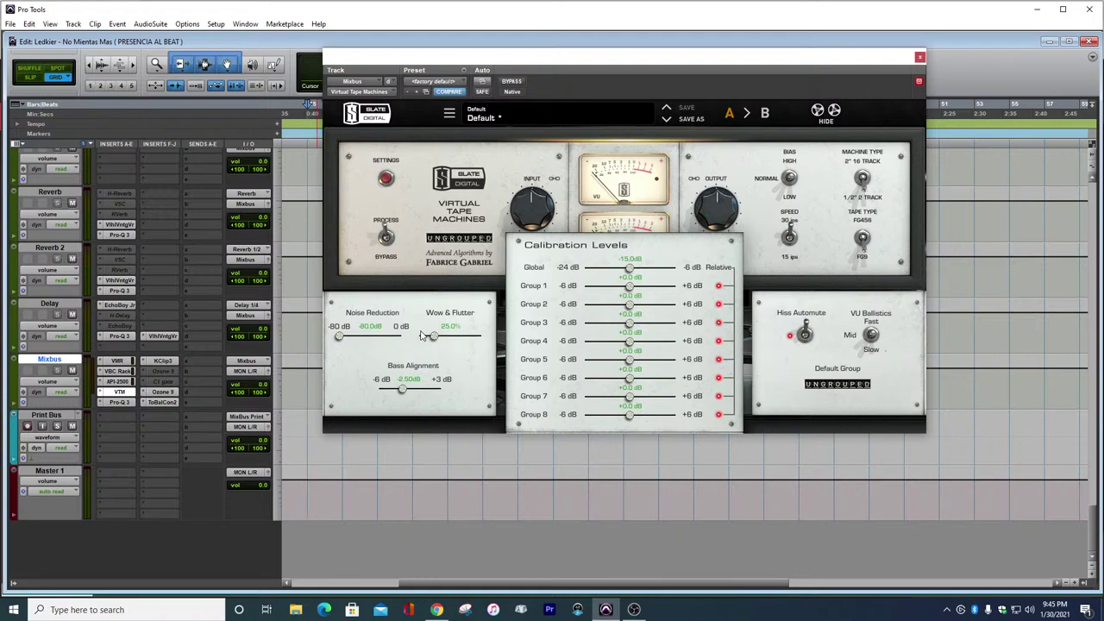
{"action": "left_click", "coordinate": [919, 57]}
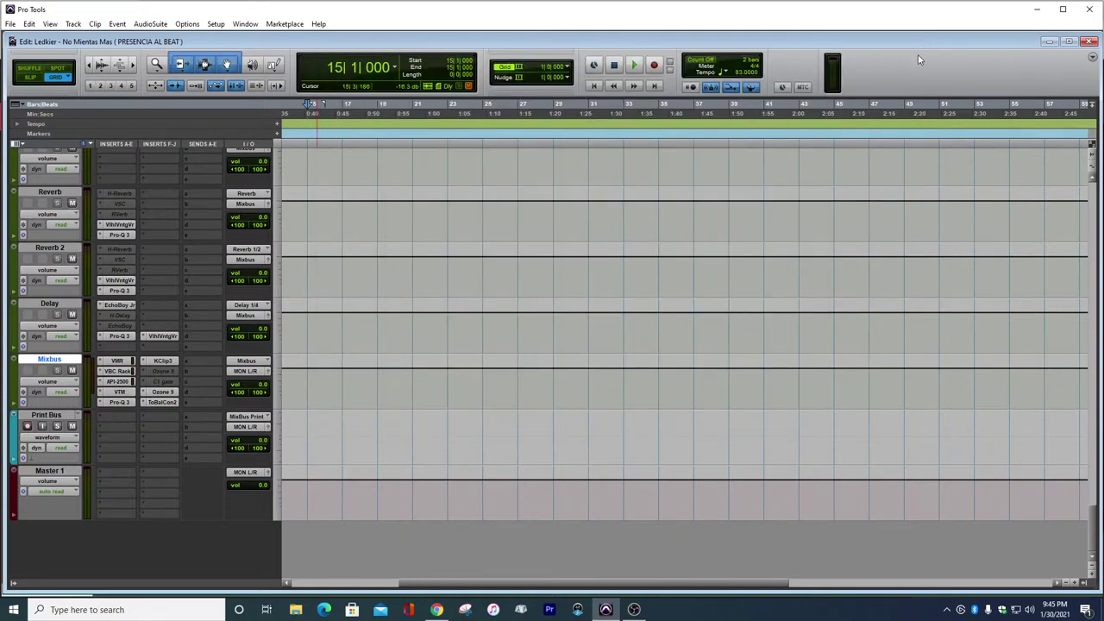
Open the Pro-Q 3 insert on Mixbus, inspect its low-cut band's settings, then close it
{"action": "left_click", "coordinate": [119, 402]}
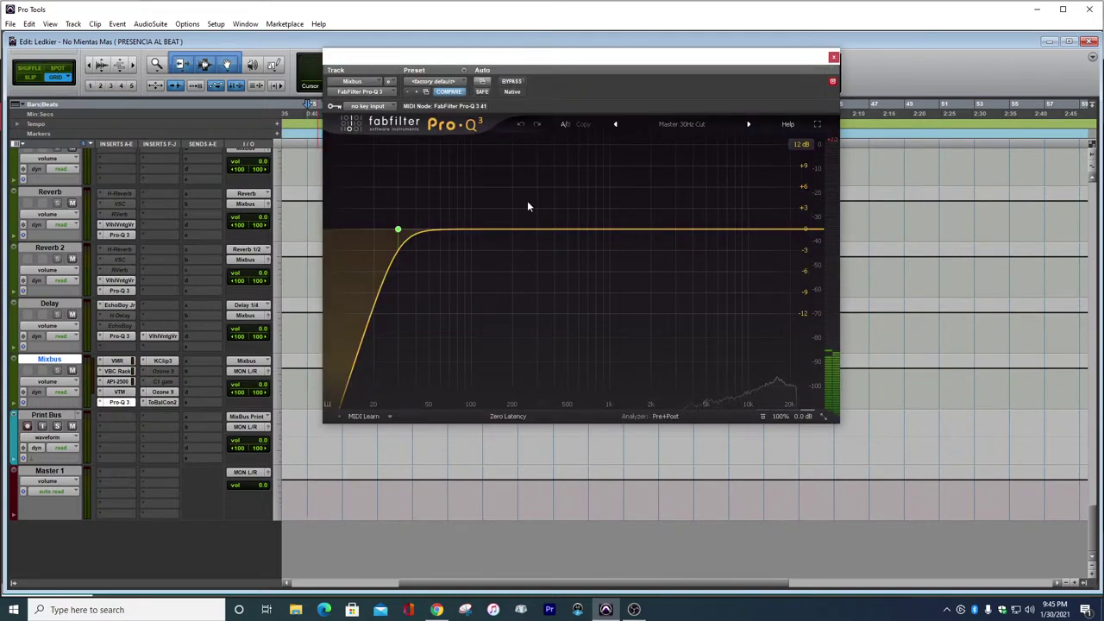
{"action": "left_click", "coordinate": [398, 231]}
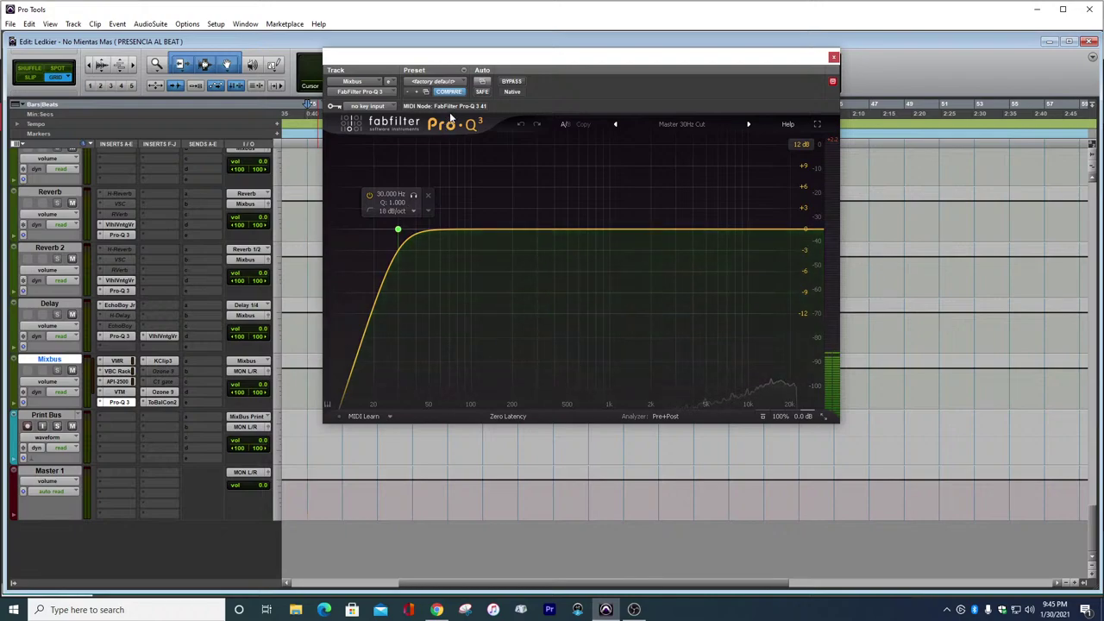
{"action": "left_click_drag", "start_coordinate": [485, 63], "coordinate": [685, 47]}
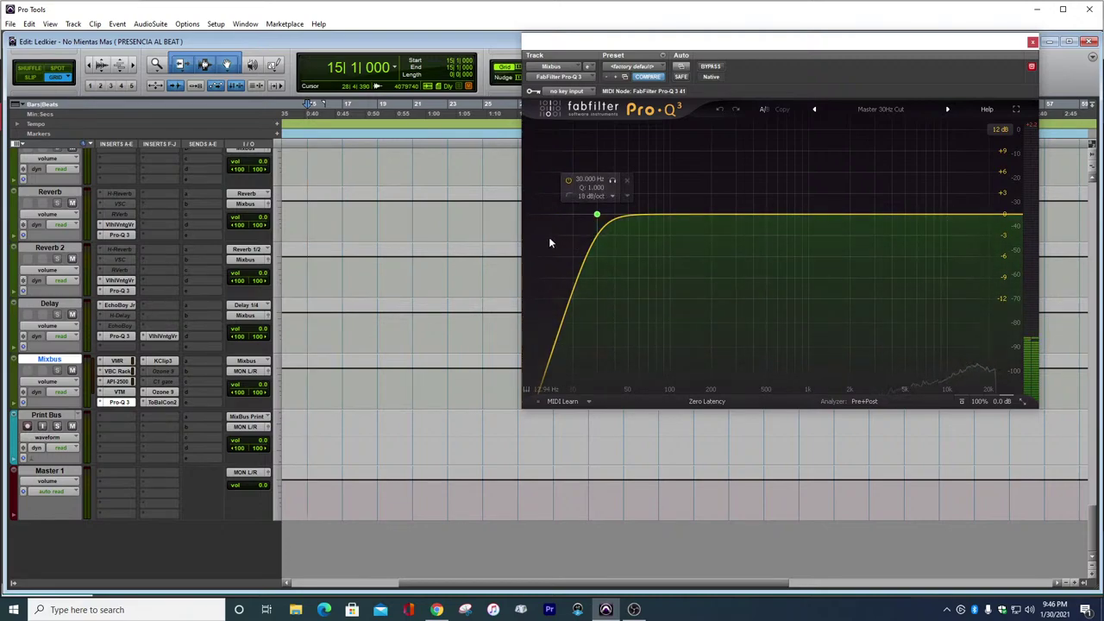
{"action": "left_click", "coordinate": [1032, 42]}
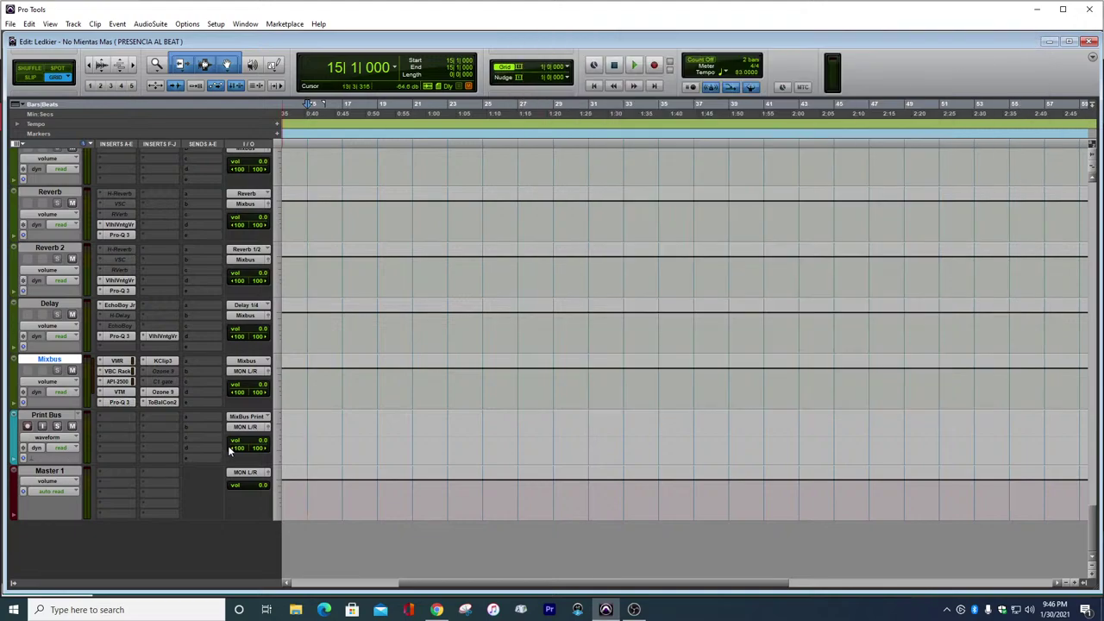
Open KClip3 on Mixbus with its window fully in view, audition the mix from bar 15, and reset the Clipped meter
{"action": "left_click", "coordinate": [163, 362]}
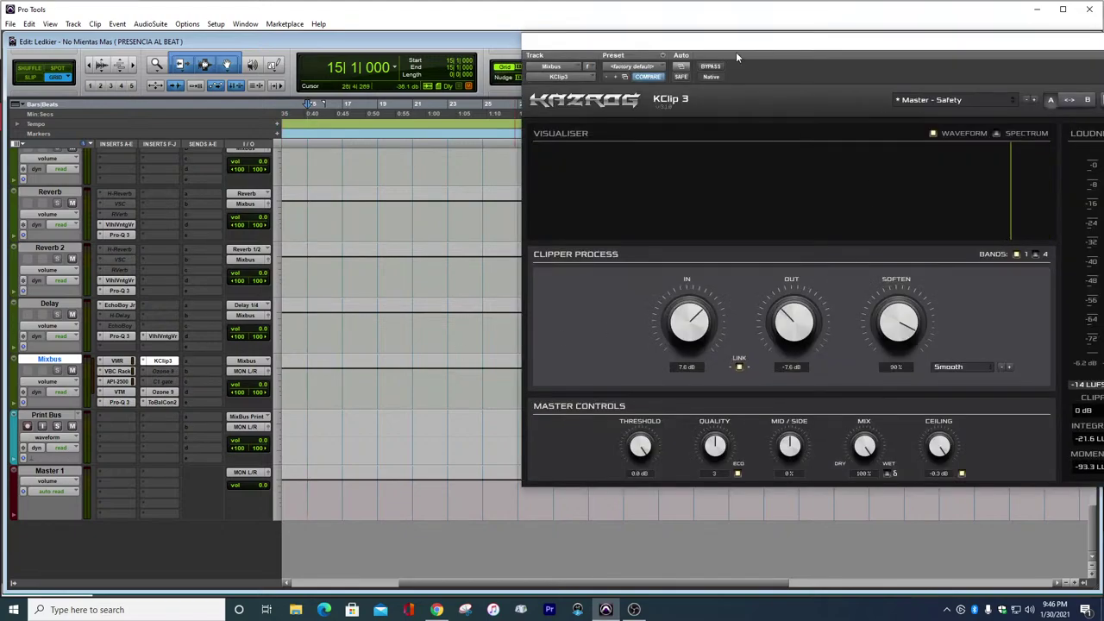
{"action": "left_click_drag", "start_coordinate": [757, 47], "coordinate": [642, 29]}
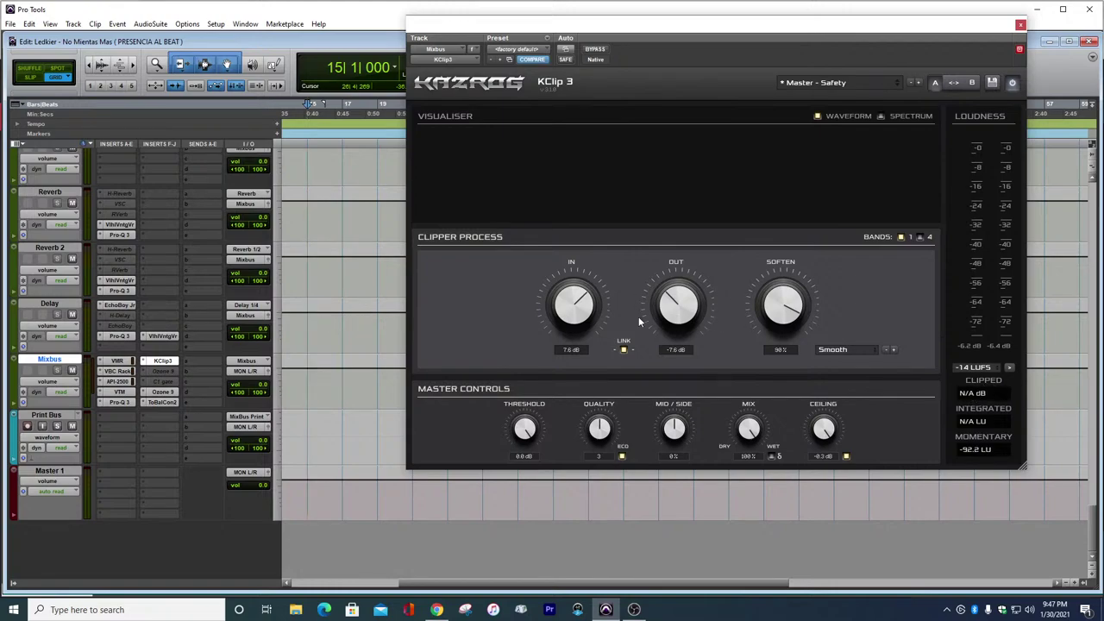
{"action": "key", "text": "space"}
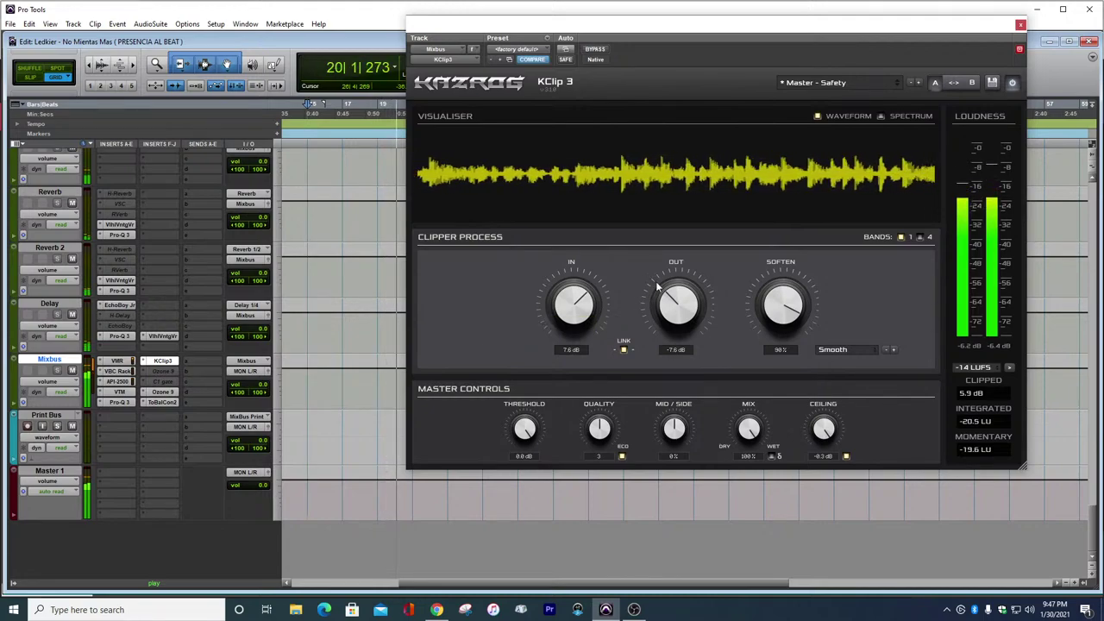
{"action": "key", "text": "space"}
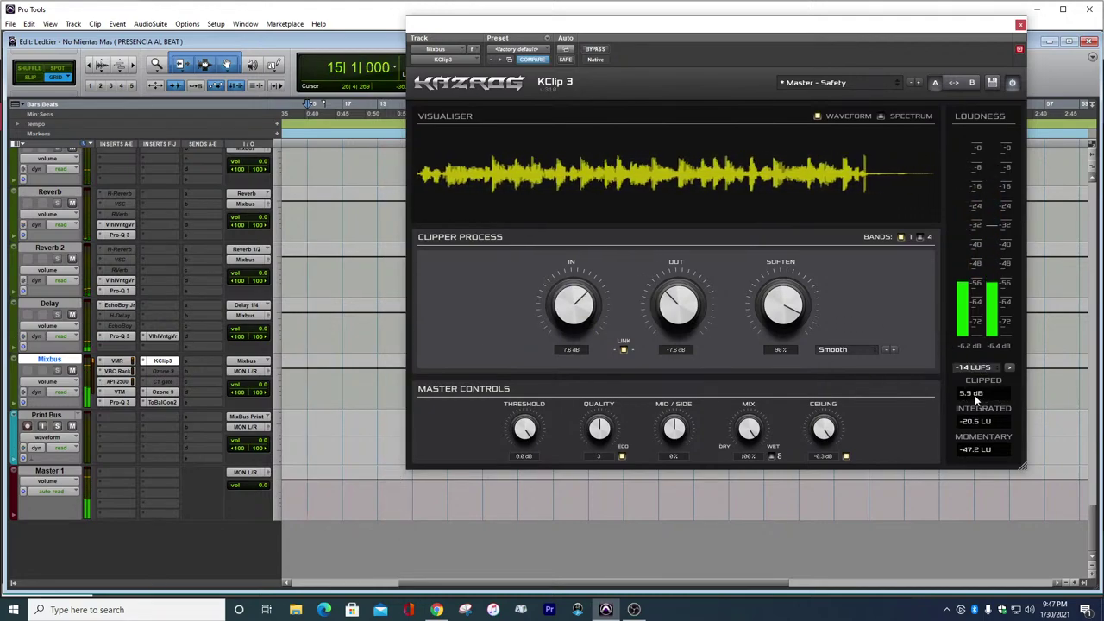
{"action": "left_click", "coordinate": [973, 396]}
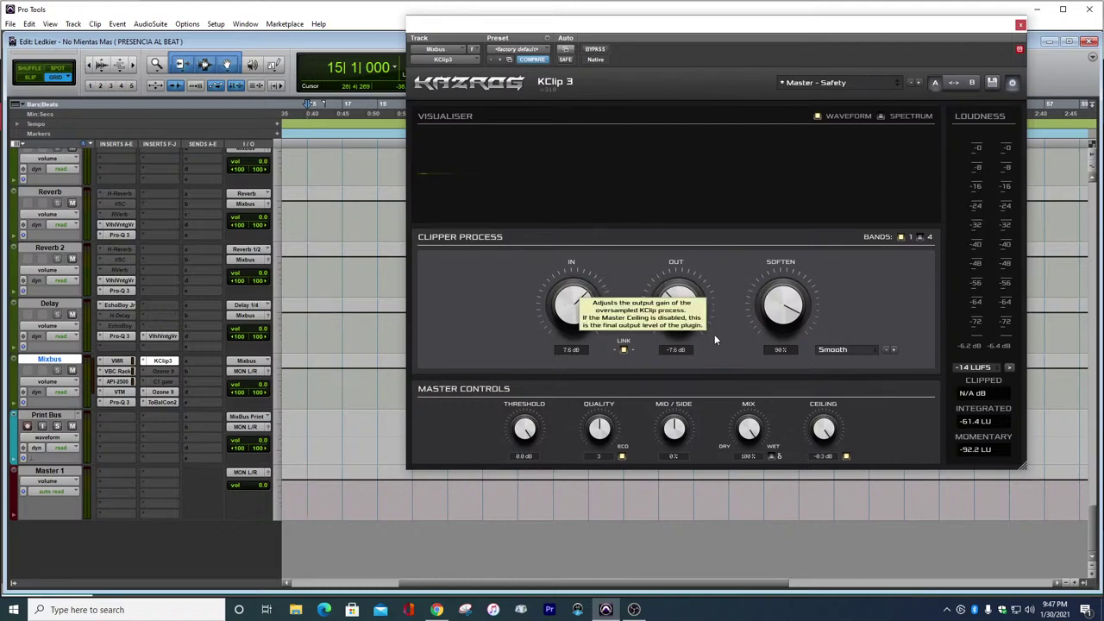
Play the mix from bar 15 and compare the sound with KClip3 bypassed and re-enabled
{"action": "key", "text": "space"}
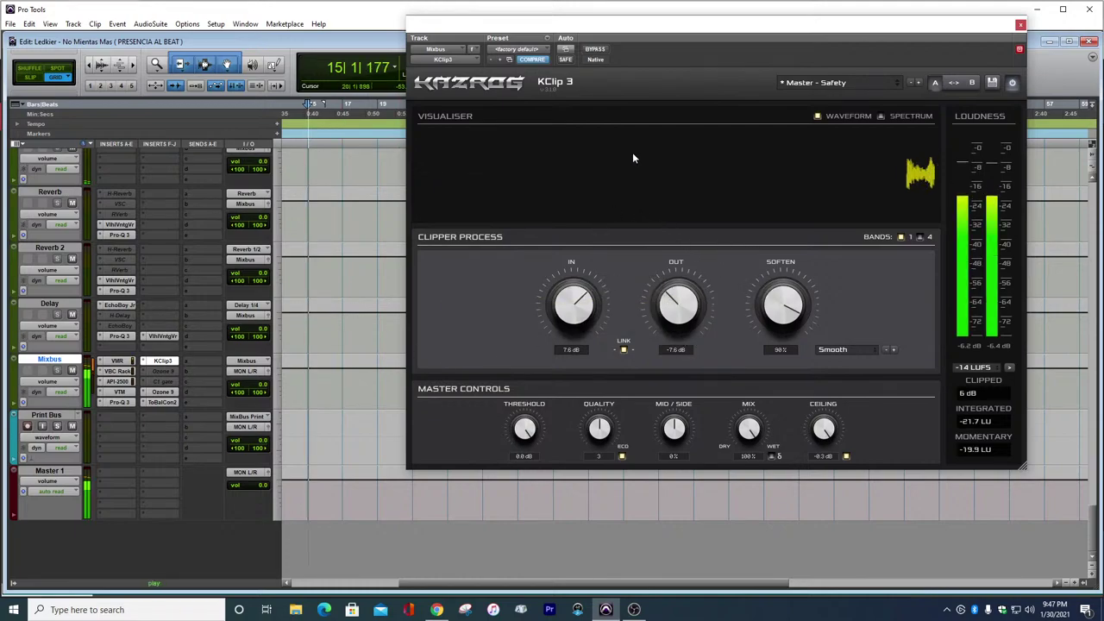
{"action": "left_click", "coordinate": [597, 50]}
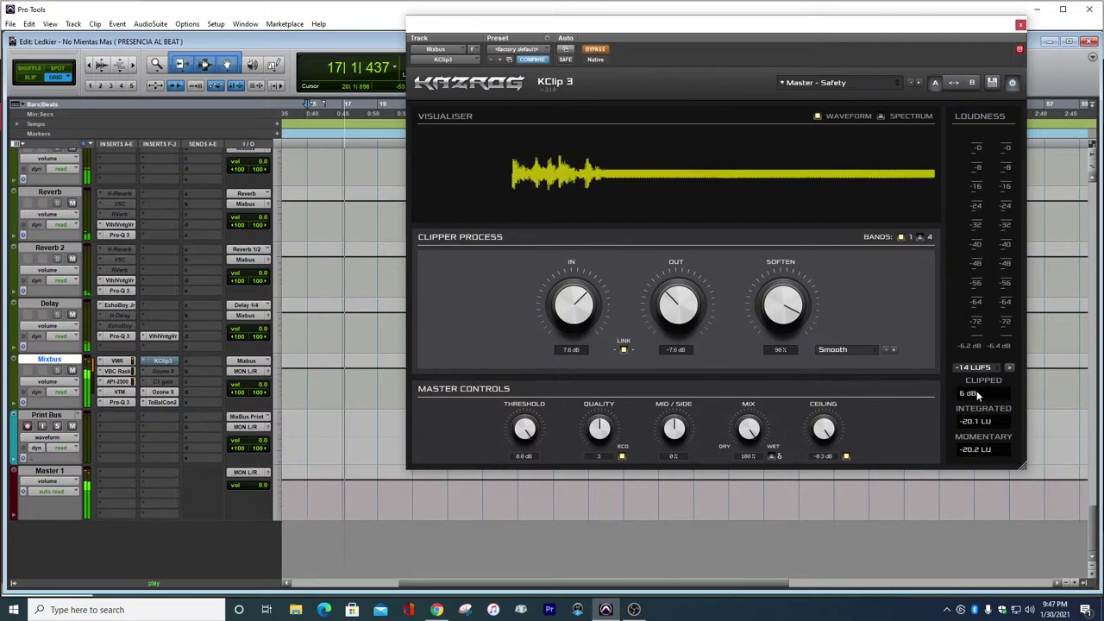
{"action": "left_click", "coordinate": [595, 49]}
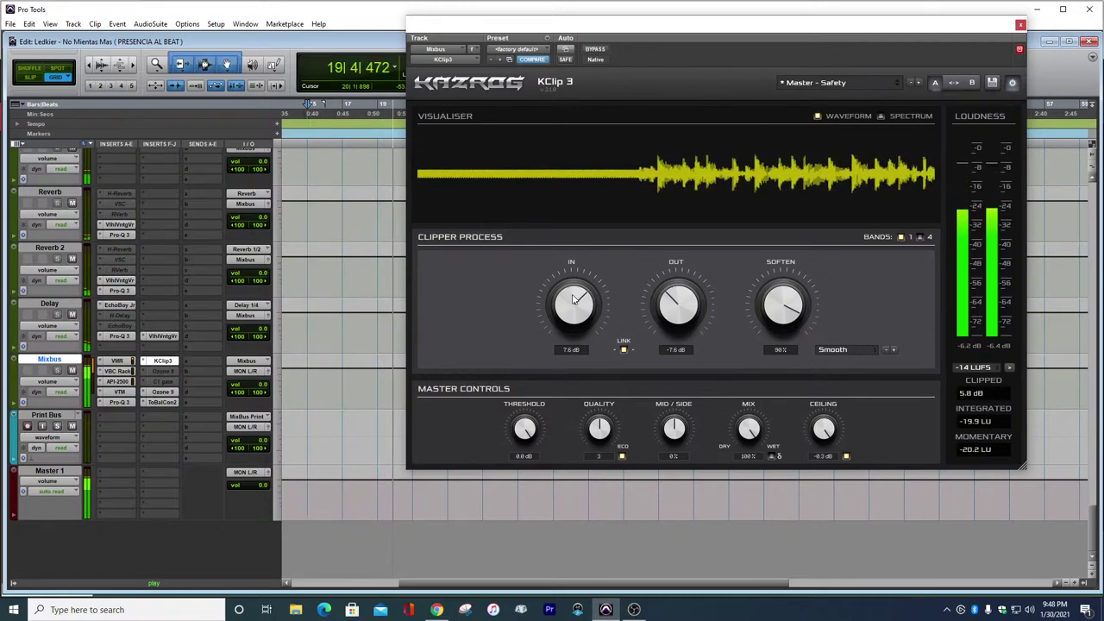
Audition KClip3's linked input gain at -24.0 dB and 9.2 dB, restarting playback from bar 15, and return it to 7.6 dB
{"action": "left_click_drag", "start_coordinate": [573, 313], "coordinate": [615, 545]}
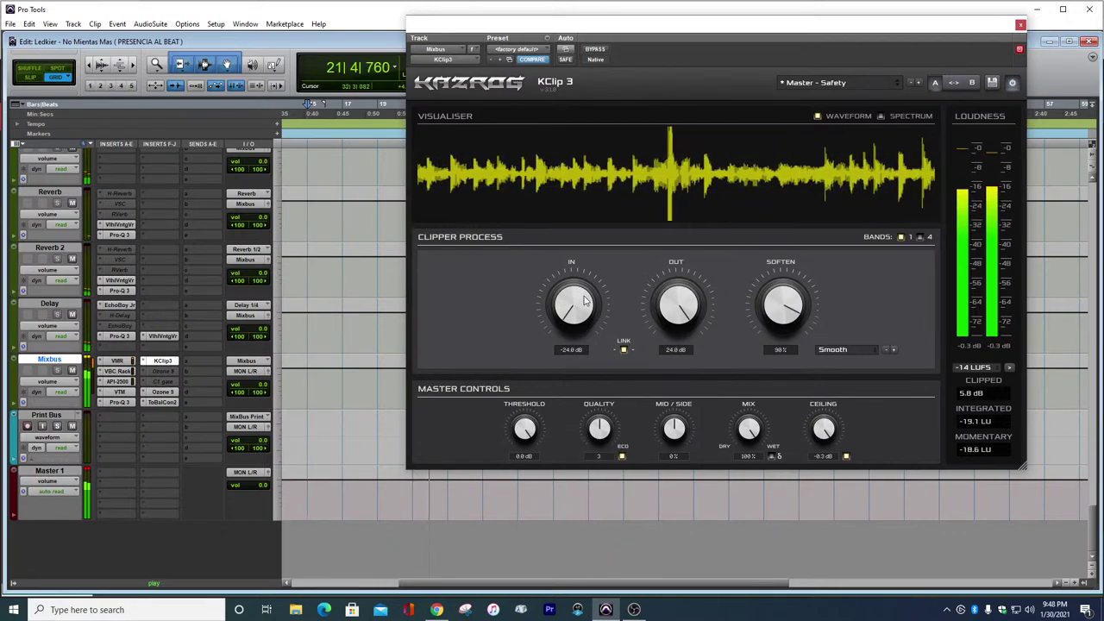
{"action": "left_click", "coordinate": [985, 395]}
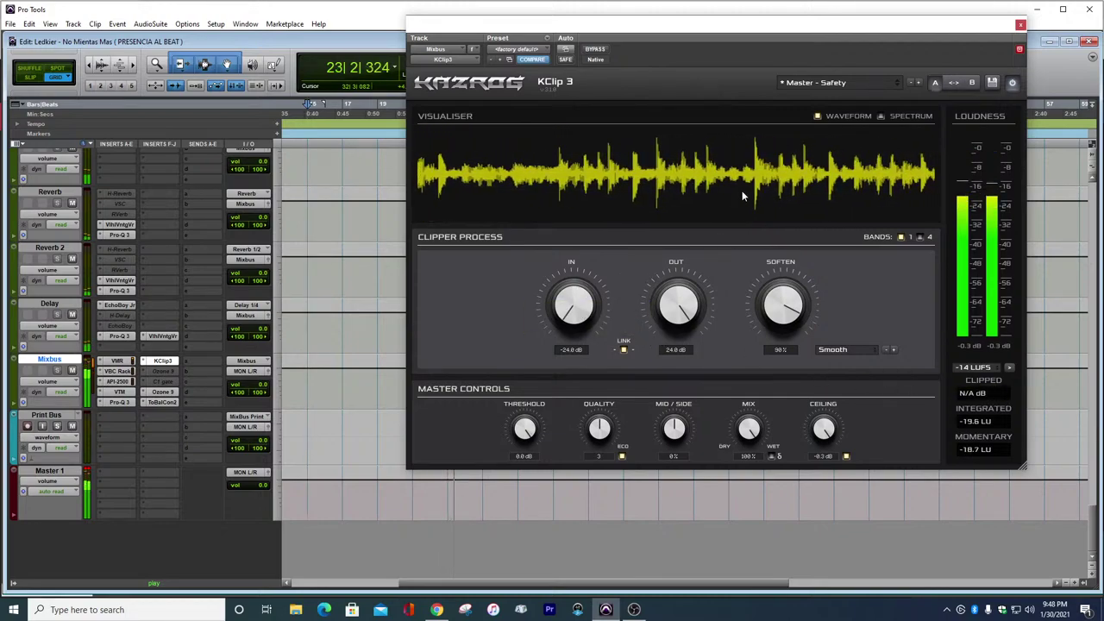
{"action": "left_click_drag", "start_coordinate": [583, 326], "coordinate": [603, 123]}
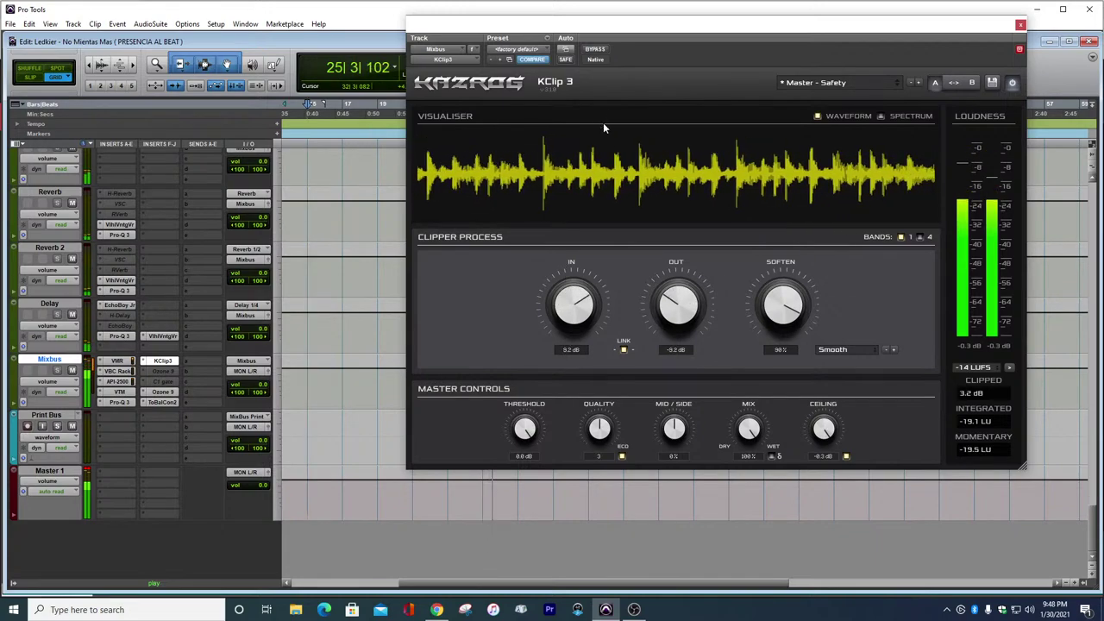
{"action": "key", "text": "space"}
{"action": "key", "text": "space"}
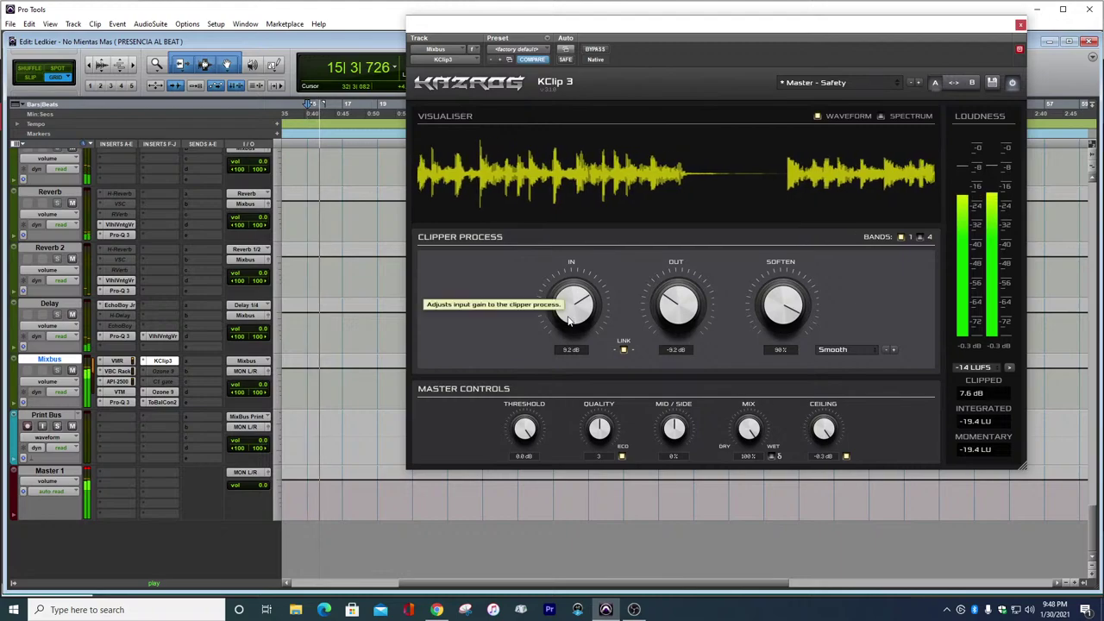
{"action": "left_click_drag", "start_coordinate": [565, 315], "coordinate": [562, 326]}
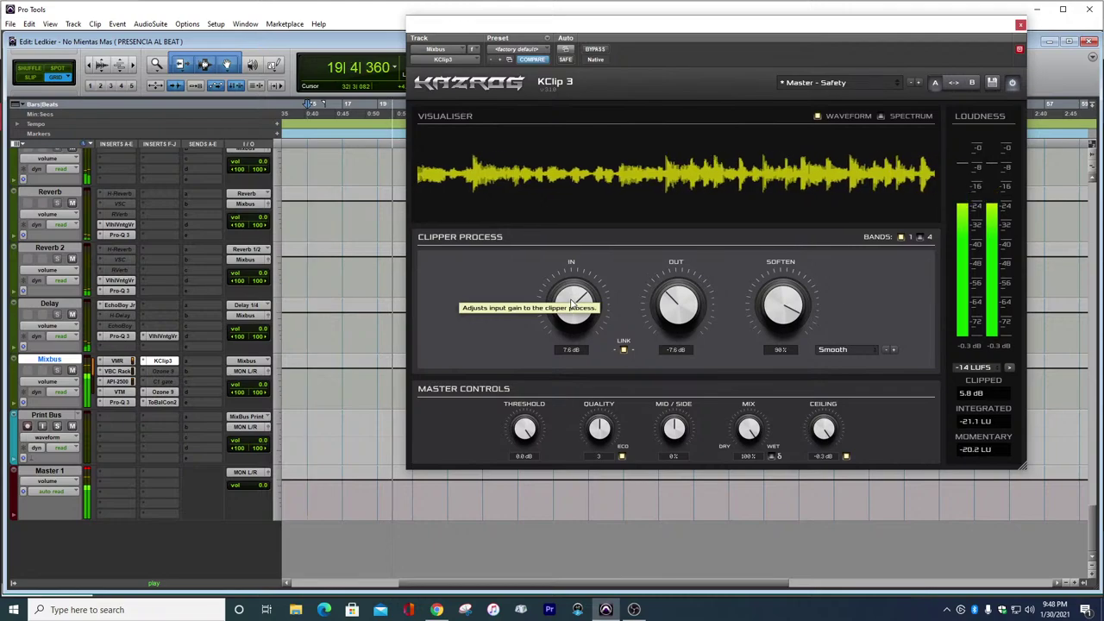
Compare KClip3's linked input gain at -24.0 dB, set it to 7.9 dB, and stop playback
{"action": "left_click_drag", "start_coordinate": [572, 308], "coordinate": [635, 470]}
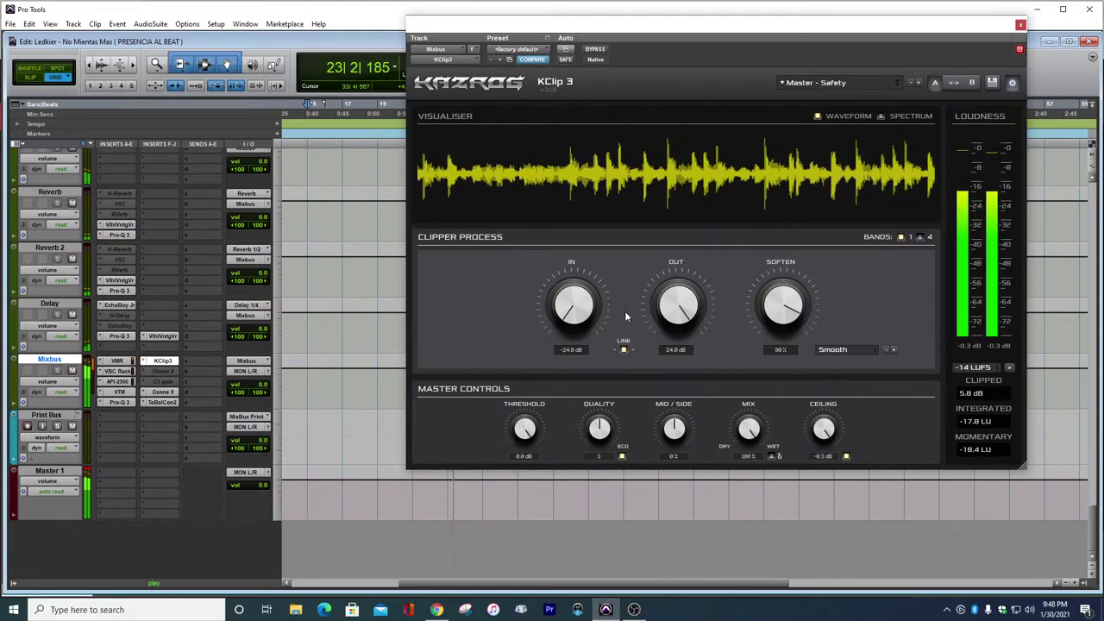
{"action": "left_click_drag", "start_coordinate": [565, 309], "coordinate": [593, 130]}
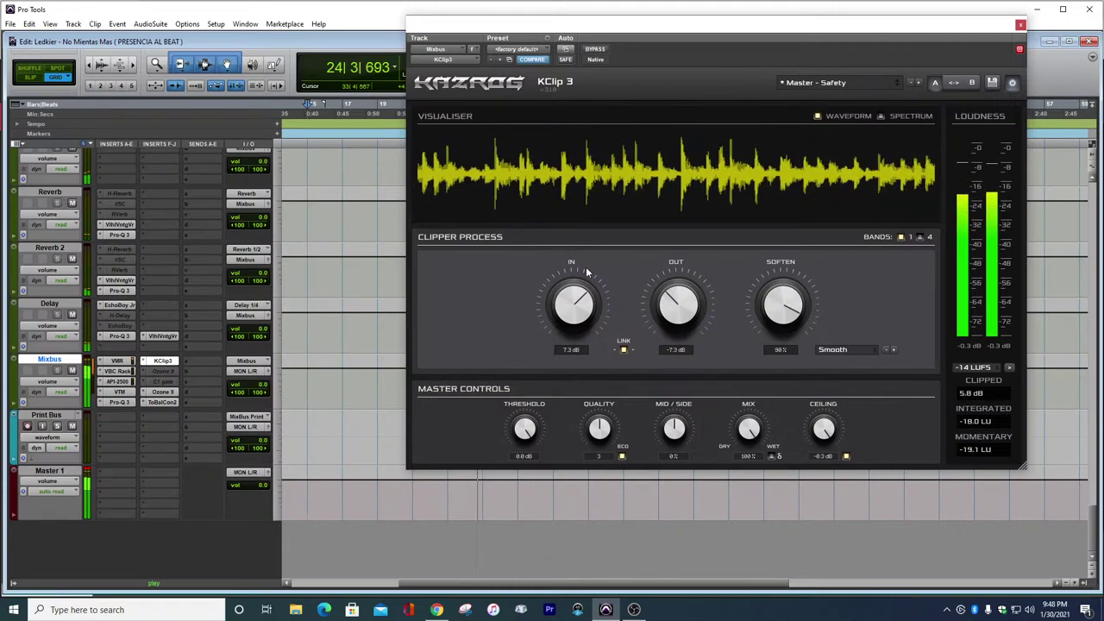
{"action": "left_click_drag", "start_coordinate": [579, 298], "coordinate": [579, 294]}
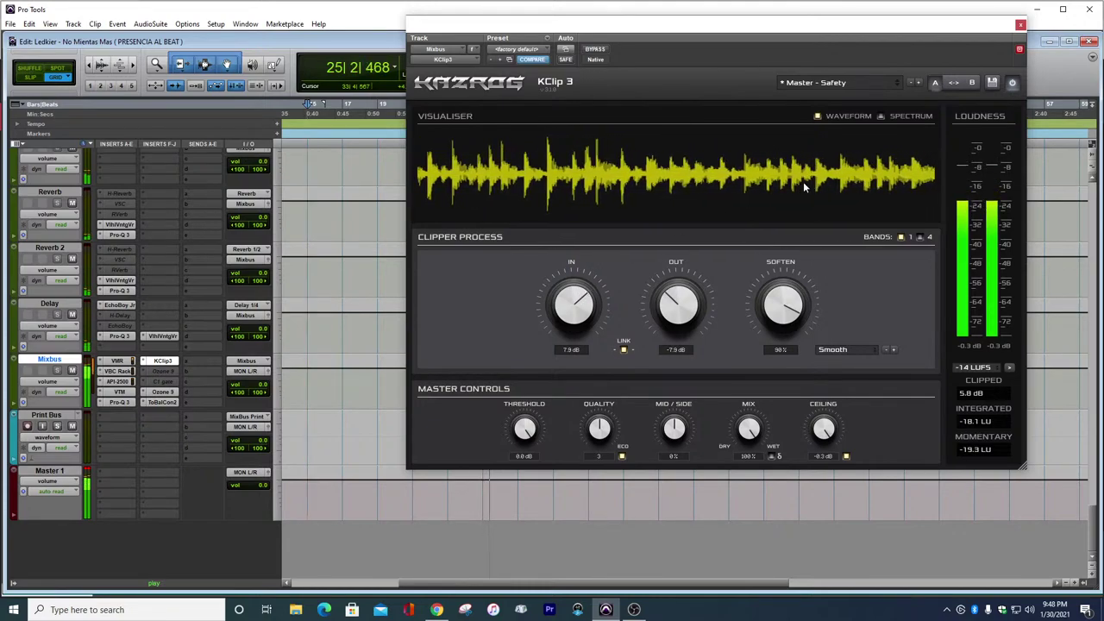
{"action": "key", "text": "space"}
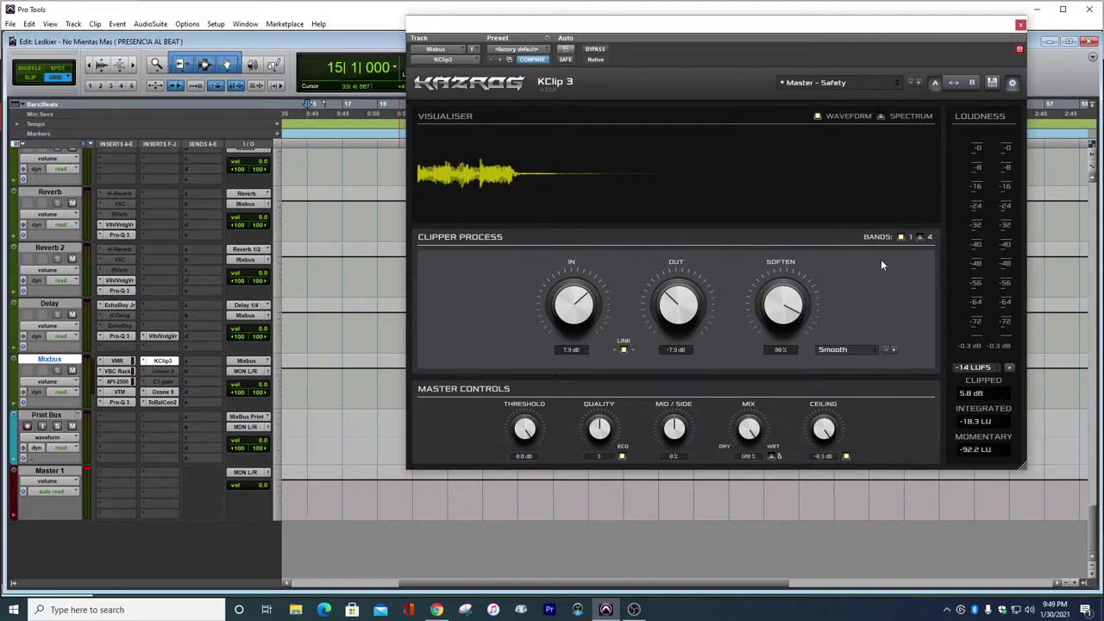
Close KClip3, open the active Ozone 9 insert on Mixbus, reposition its window, and show the Equalizer 1 module
{"action": "left_click", "coordinate": [1020, 25]}
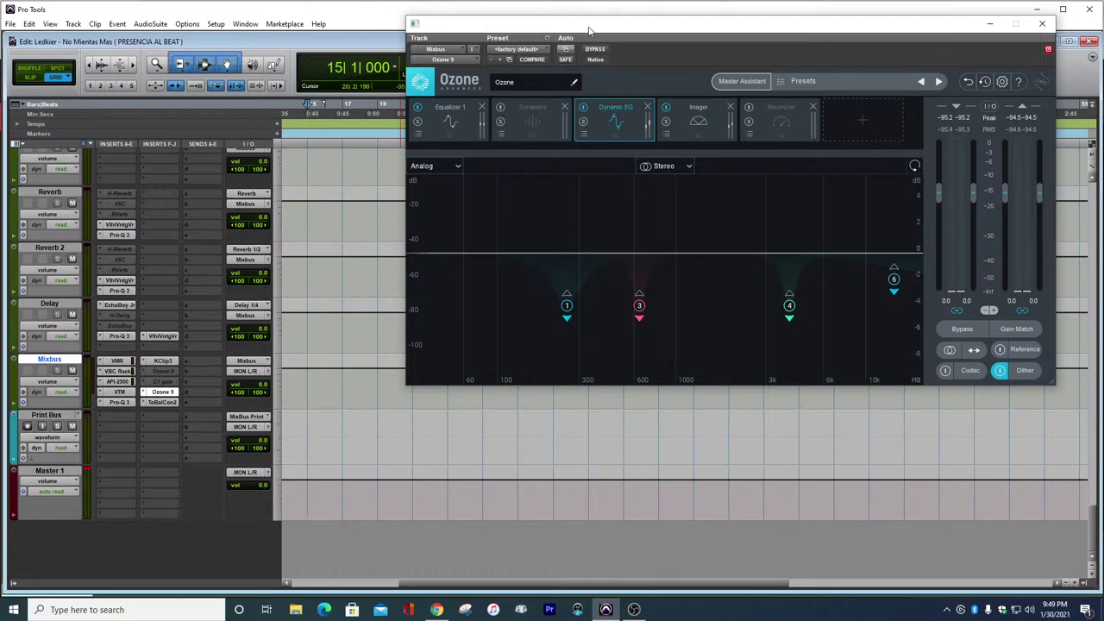
{"action": "left_click_drag", "start_coordinate": [589, 30], "coordinate": [487, 108]}
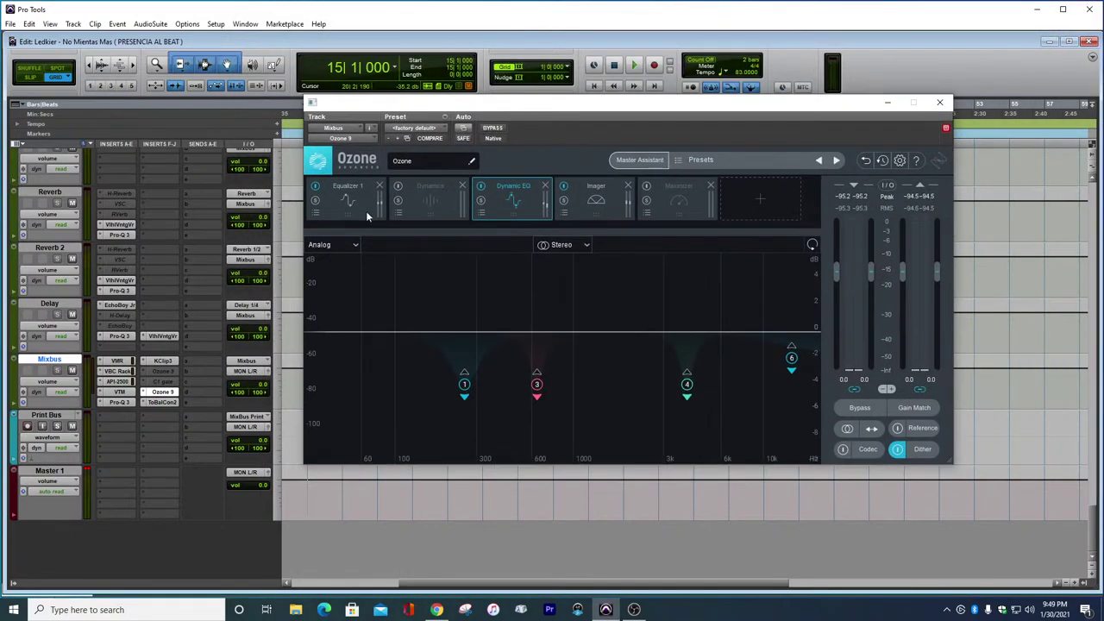
{"action": "left_click", "coordinate": [352, 207]}
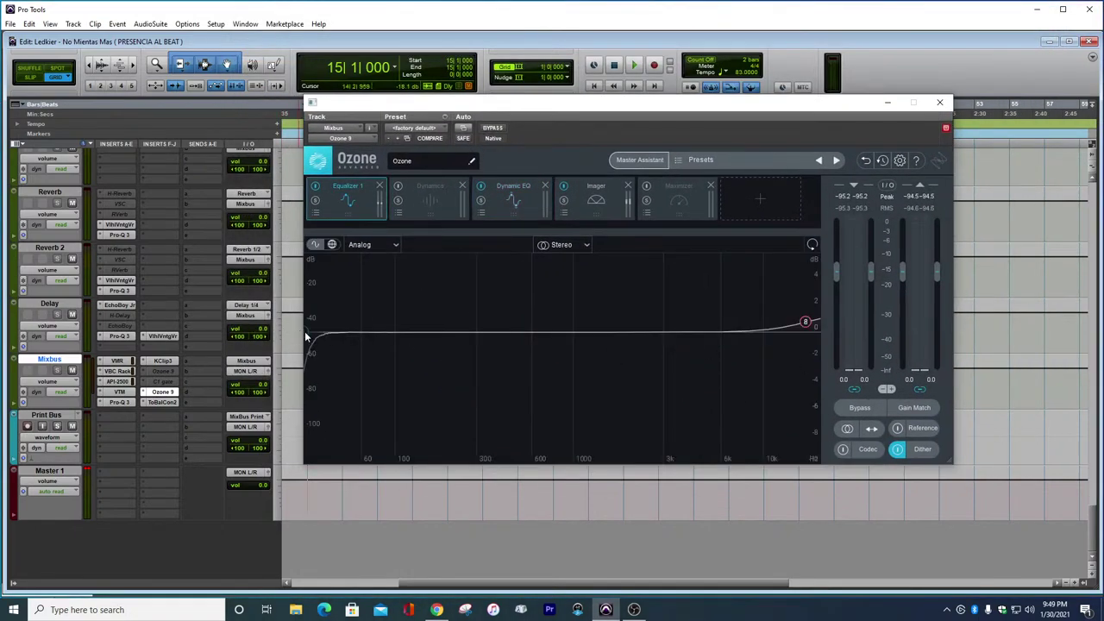
Examine Equalizer 1's high-pass and high-shelf bands, the Dynamics and Dynamic EQ modules, and the Master Assistant options without running it
{"action": "mouse_move", "coordinate": [308, 332]}
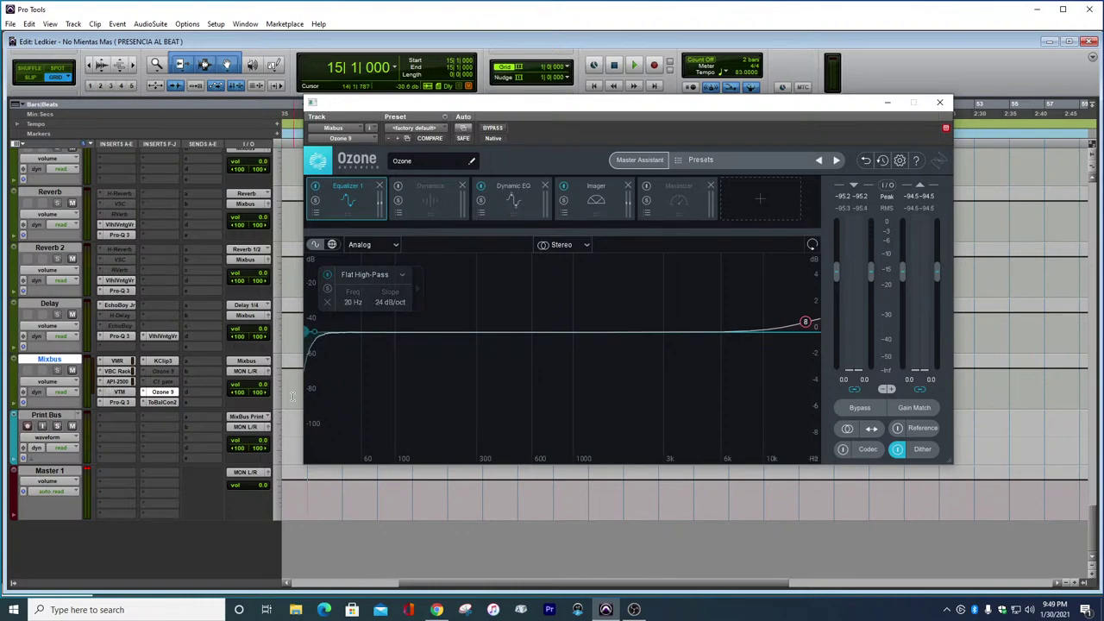
{"action": "left_click", "coordinate": [800, 326]}
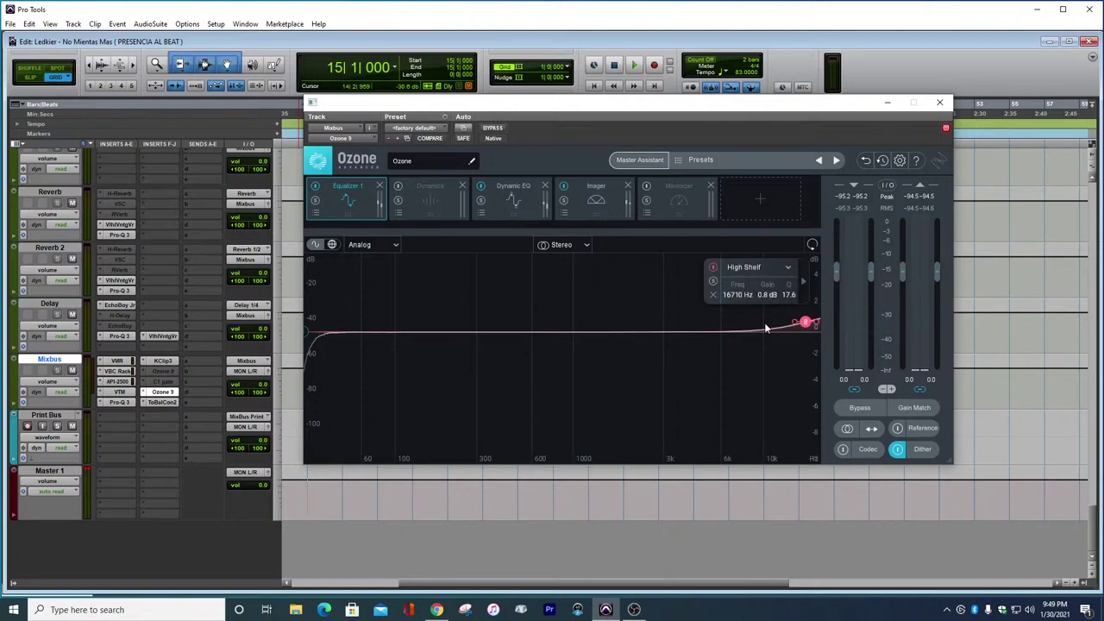
{"action": "left_click", "coordinate": [409, 204]}
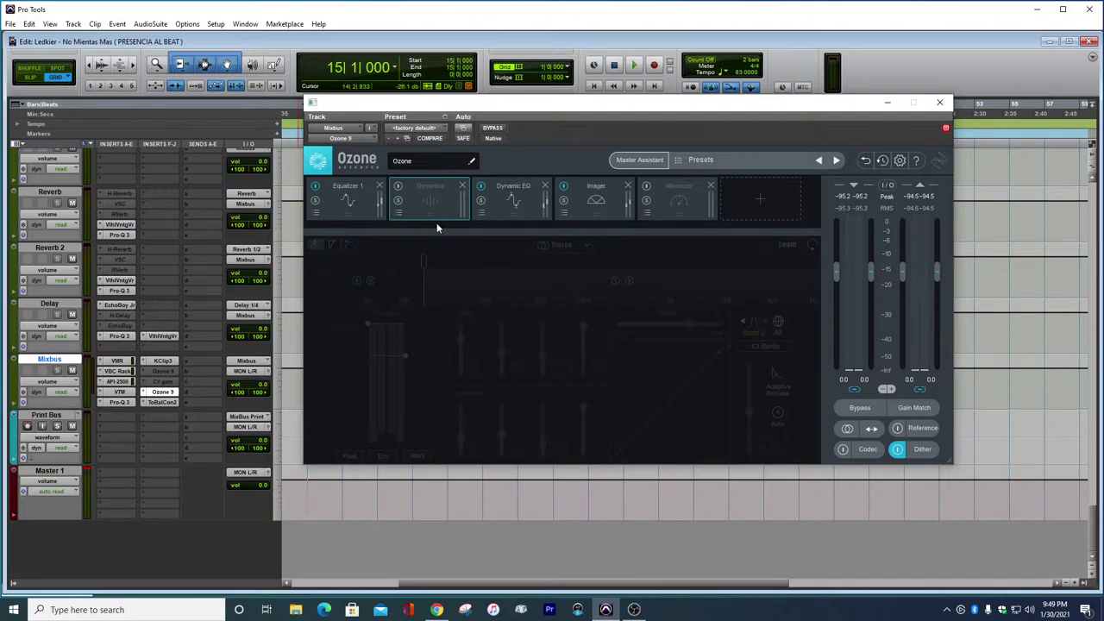
{"action": "left_click", "coordinate": [508, 201]}
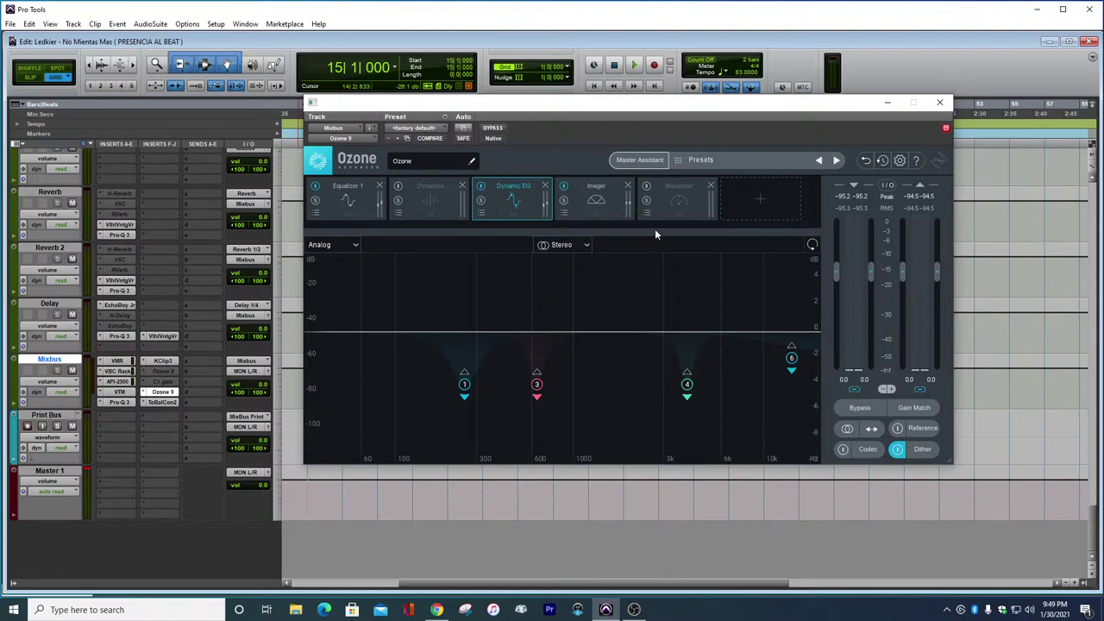
{"action": "left_click", "coordinate": [639, 160]}
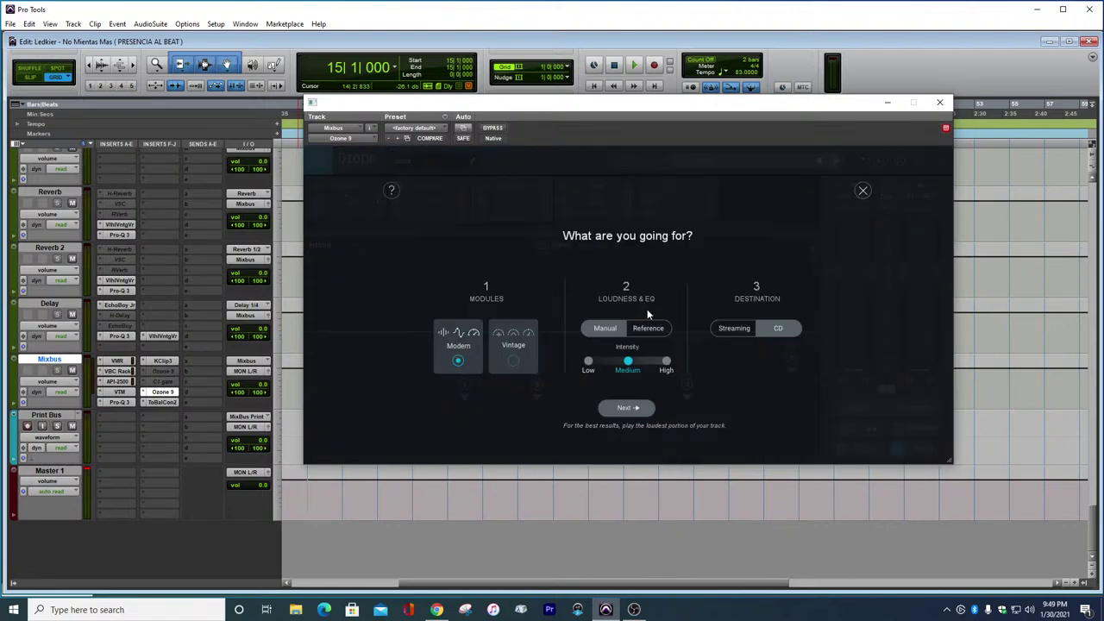
{"action": "left_click", "coordinate": [863, 190]}
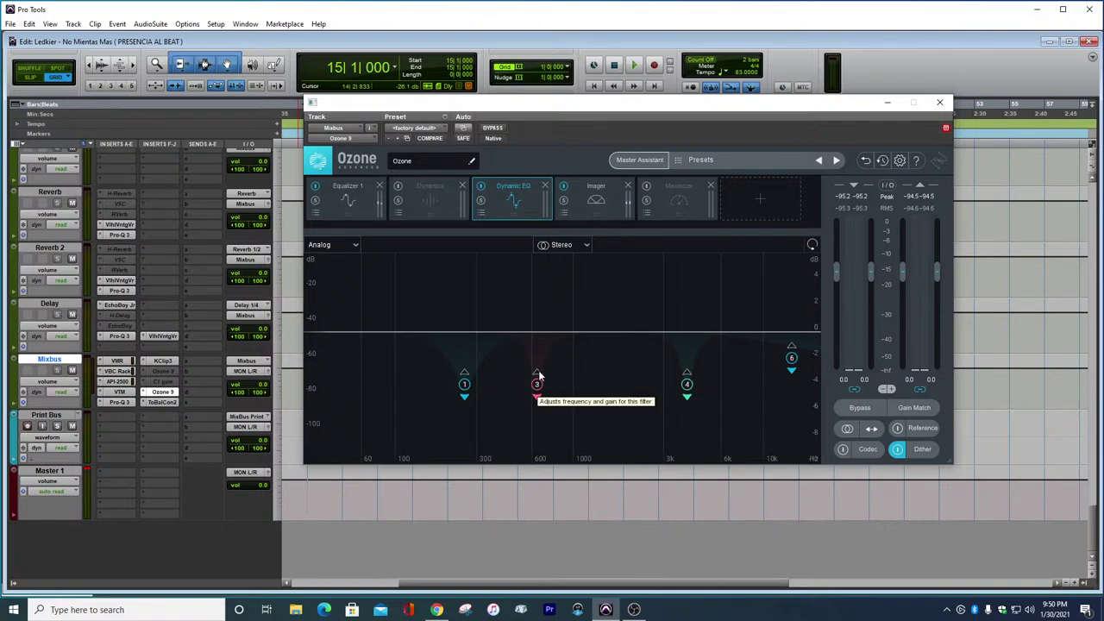
Show Ozone 9's Imager module with its per-band stereo widths and close the Ozone 9 window
{"action": "left_click", "coordinate": [576, 209]}
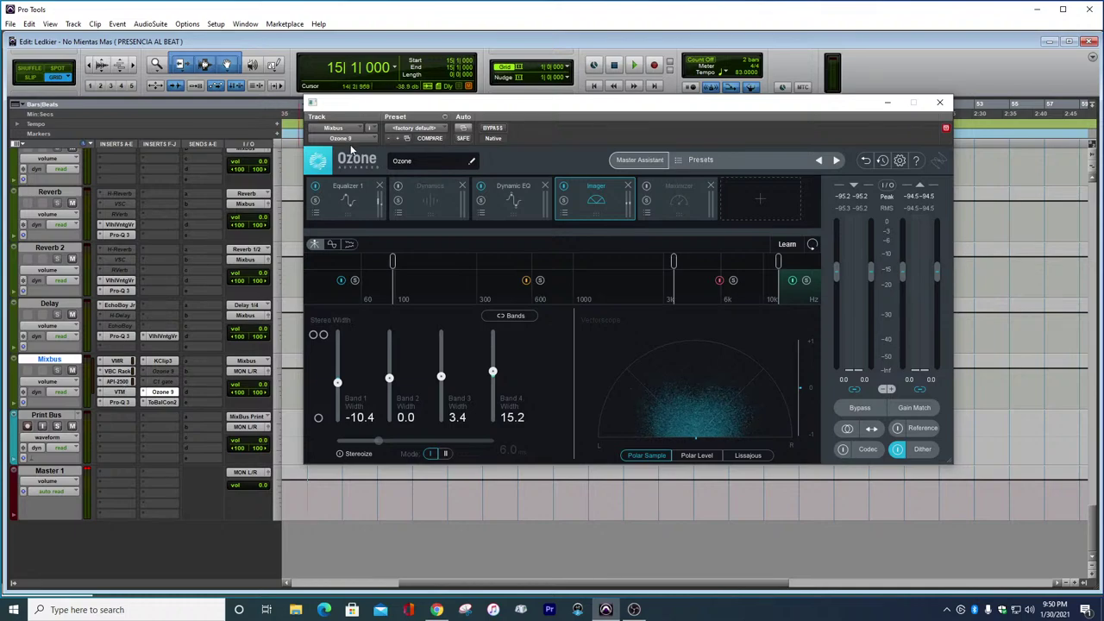
{"action": "left_click_drag", "start_coordinate": [362, 106], "coordinate": [462, 116]}
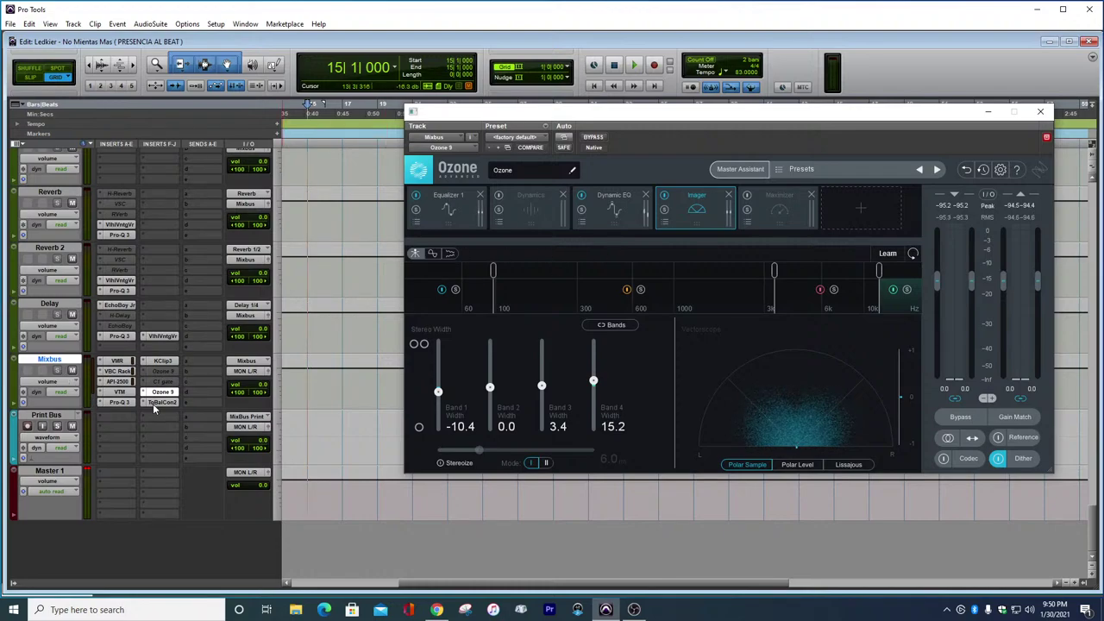
{"action": "key", "text": "alt"}
{"action": "left_click", "coordinate": [161, 392]}
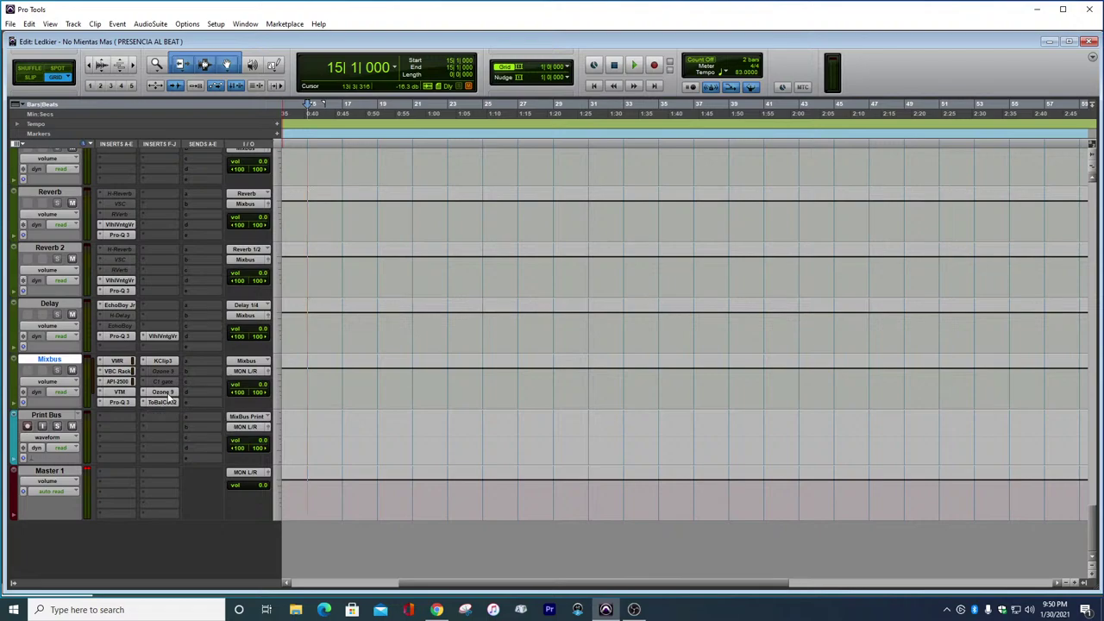
Play the mix from bar 15, repeatedly compare the Mixbus inserts from VMR to Ozone 9 bypassed and re-enabled, and stop playback
{"action": "left_click", "coordinate": [166, 394]}
{"action": "key", "text": "shift+a"}
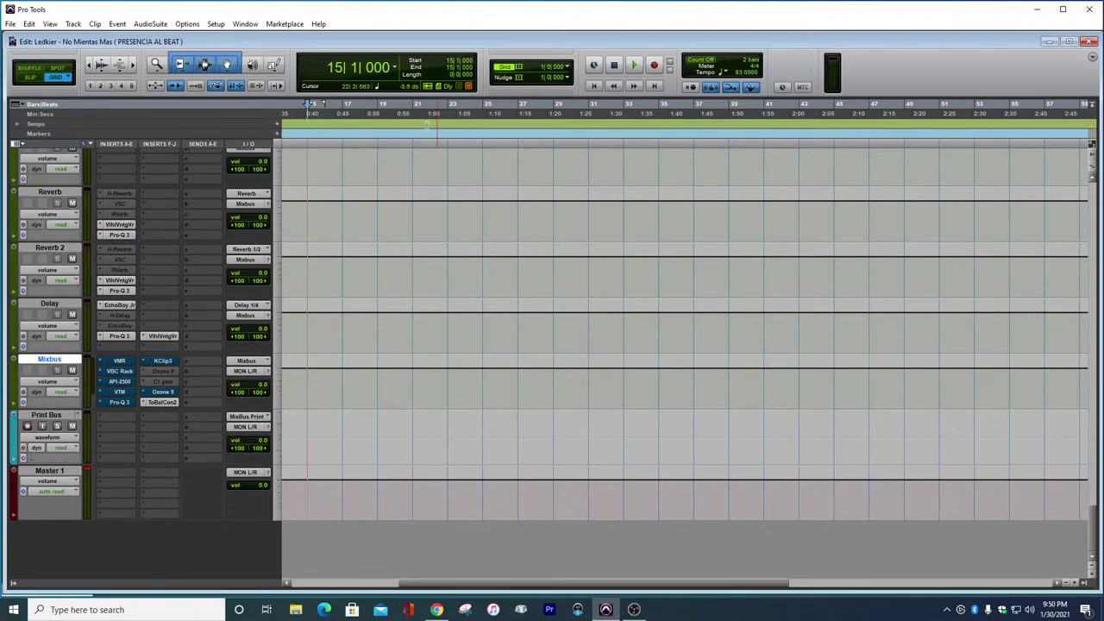
{"action": "key", "text": "space"}
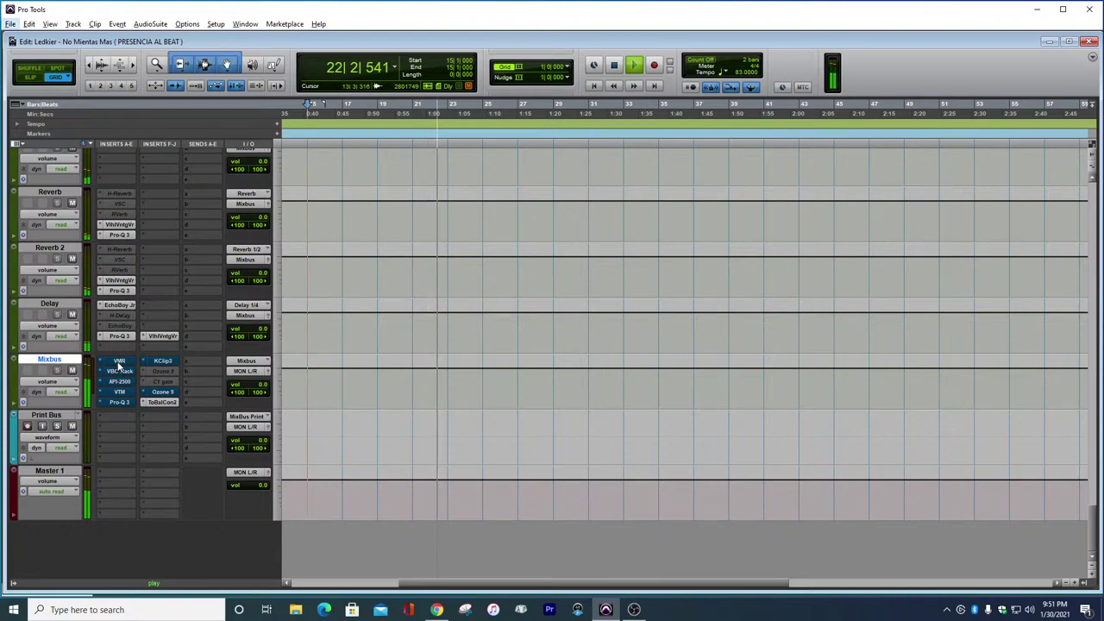
{"action": "key", "text": "shift+a"}
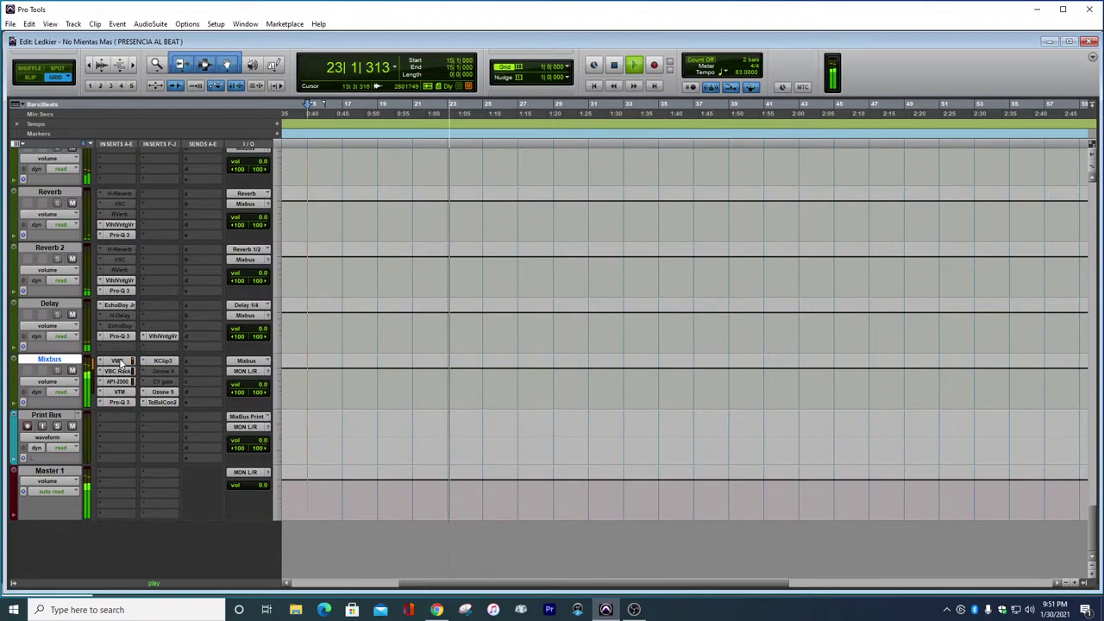
{"action": "key", "text": "shift+a"}
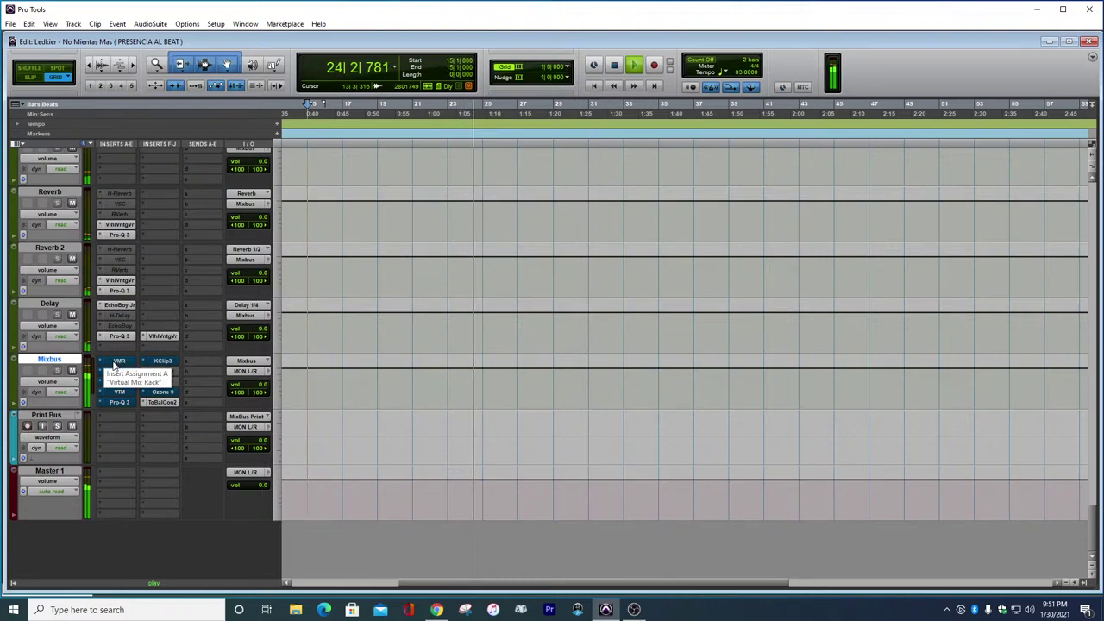
{"action": "key", "text": "shift+a"}
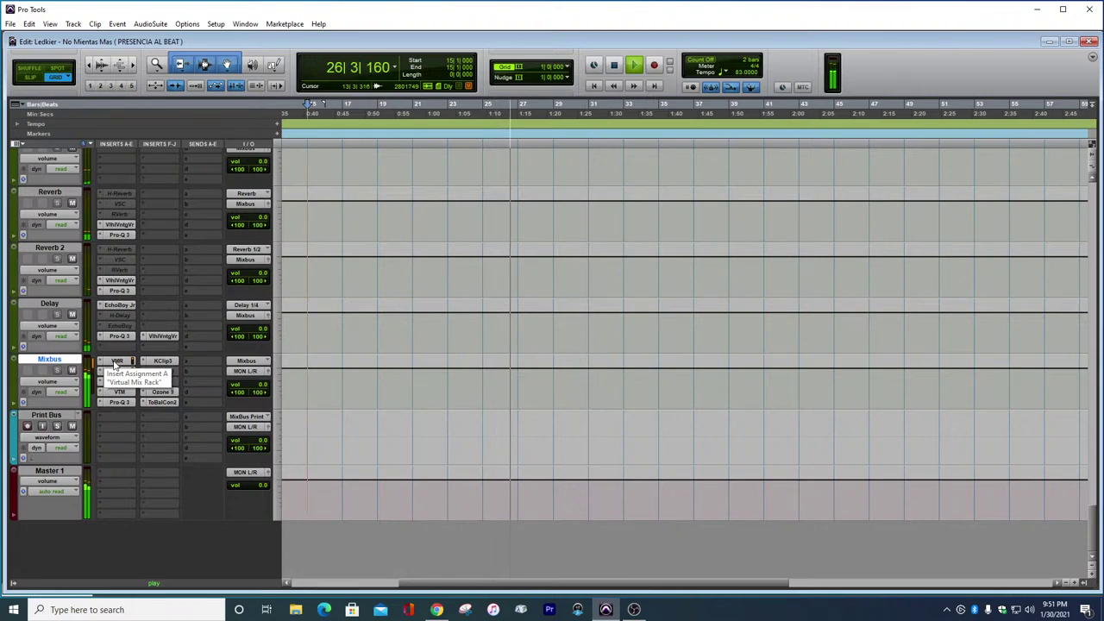
{"action": "key", "text": "shift+a"}
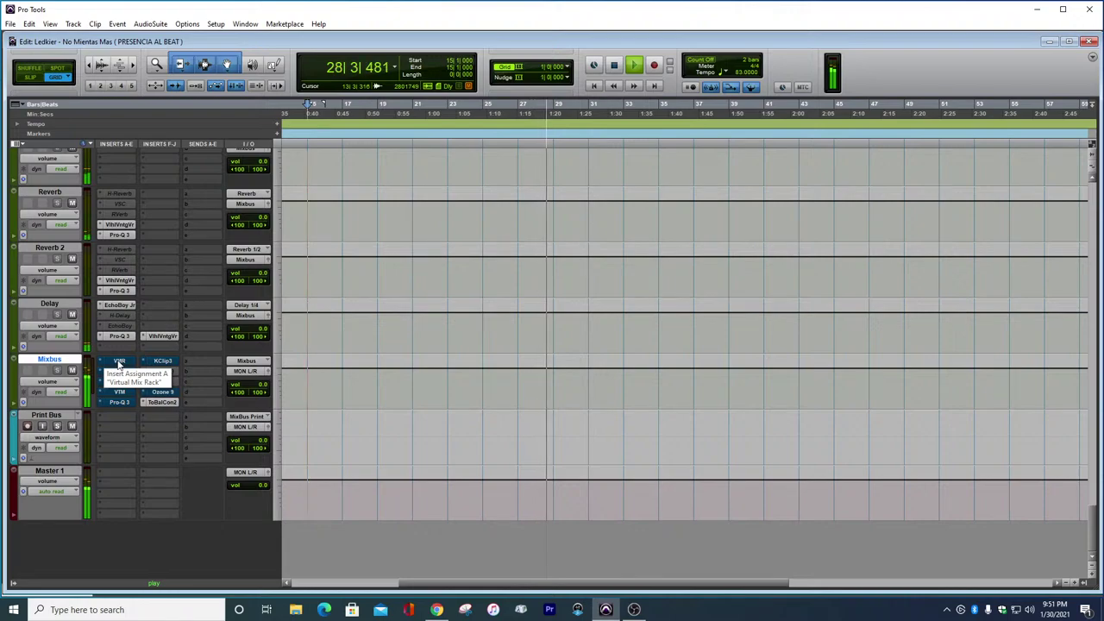
{"action": "key", "text": "shift+a"}
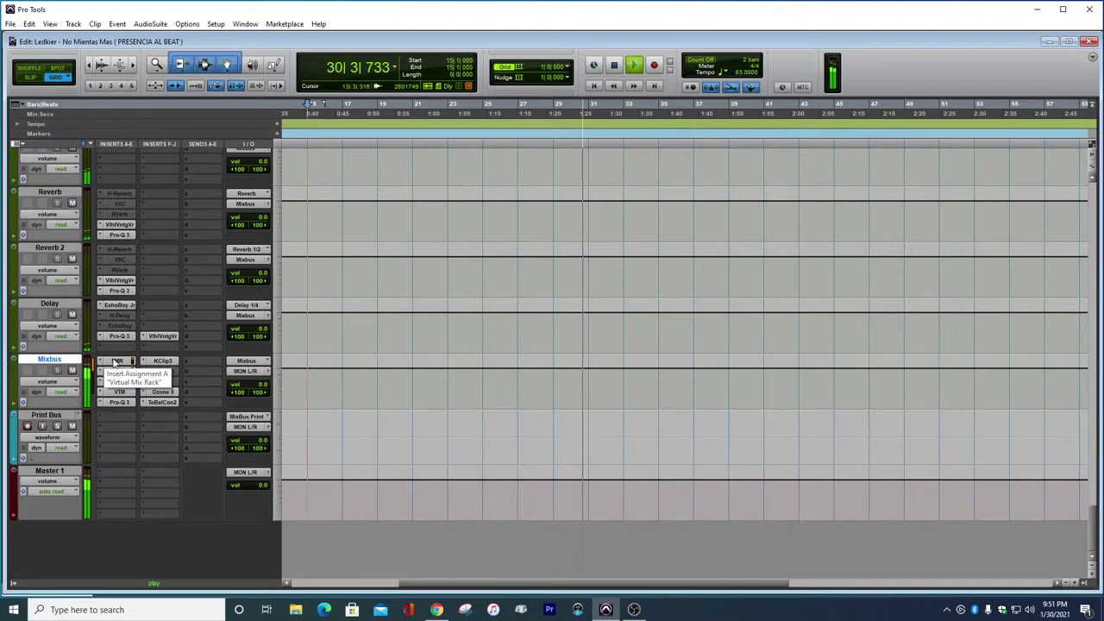
{"action": "key", "text": "shift+a"}
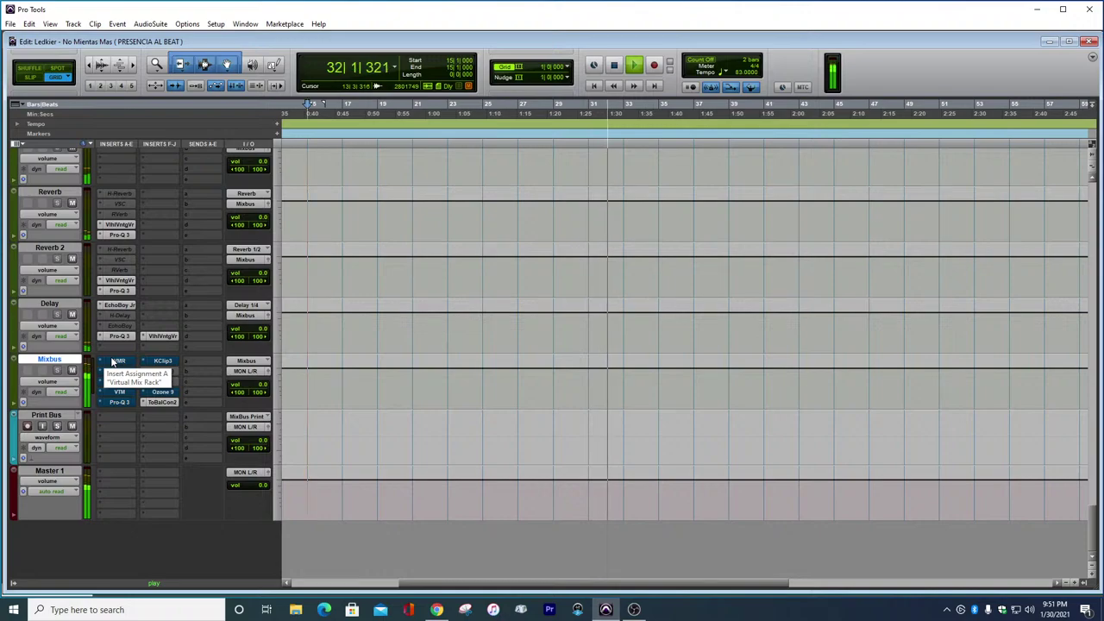
{"action": "key", "text": "shift+a"}
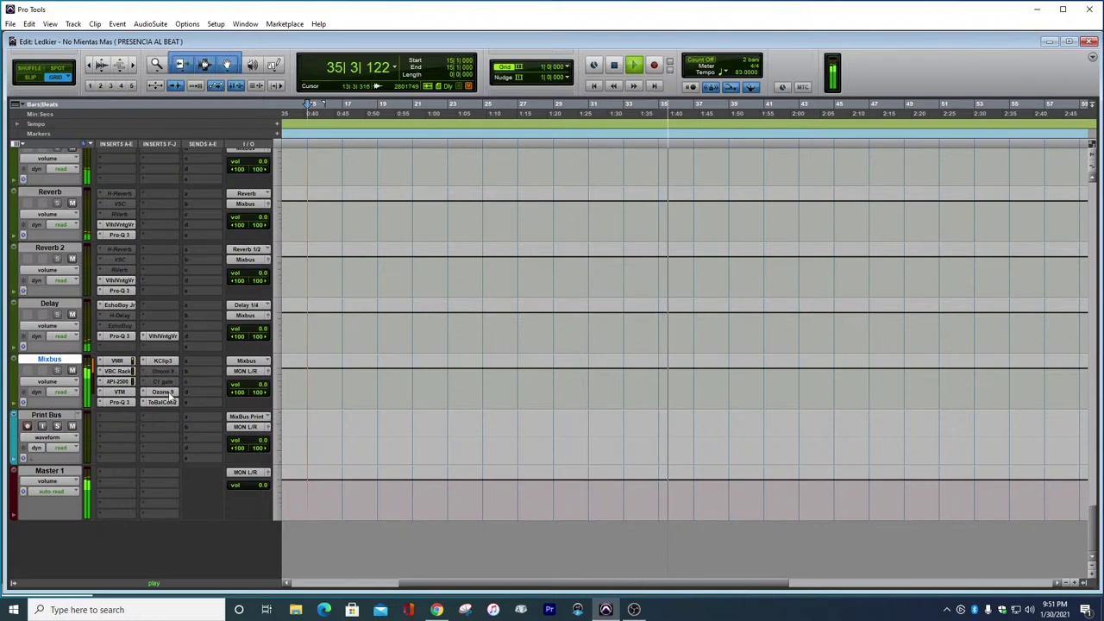
{"action": "key", "text": "space"}
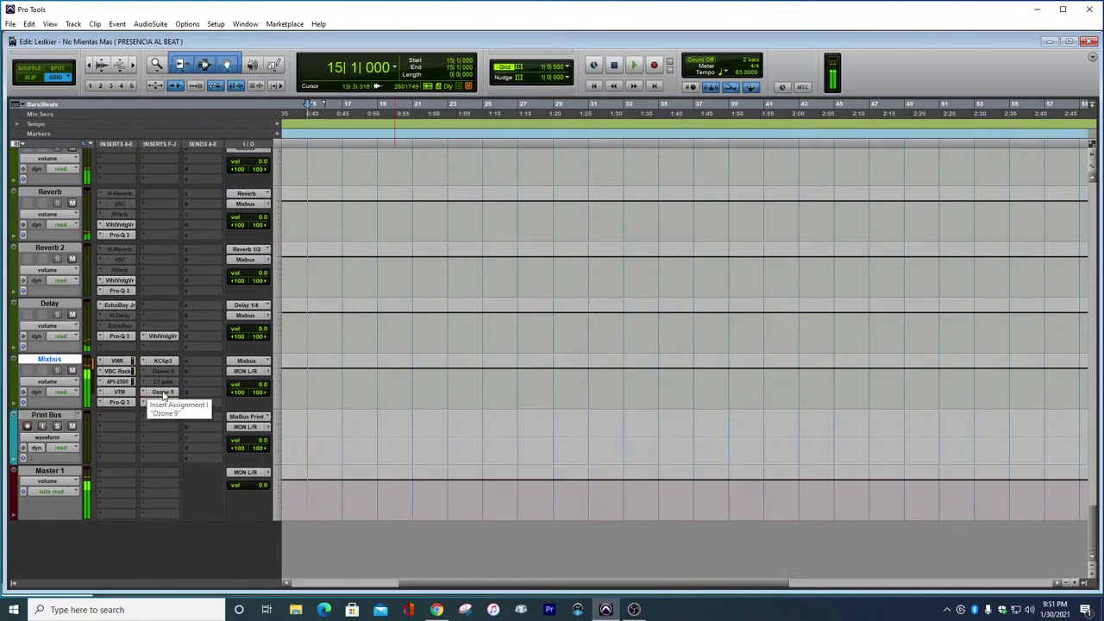
Reopen the active Ozone 9 insert on Mixbus and show its Maximizer module, switching it briefly on and off
{"action": "left_click", "coordinate": [163, 394]}
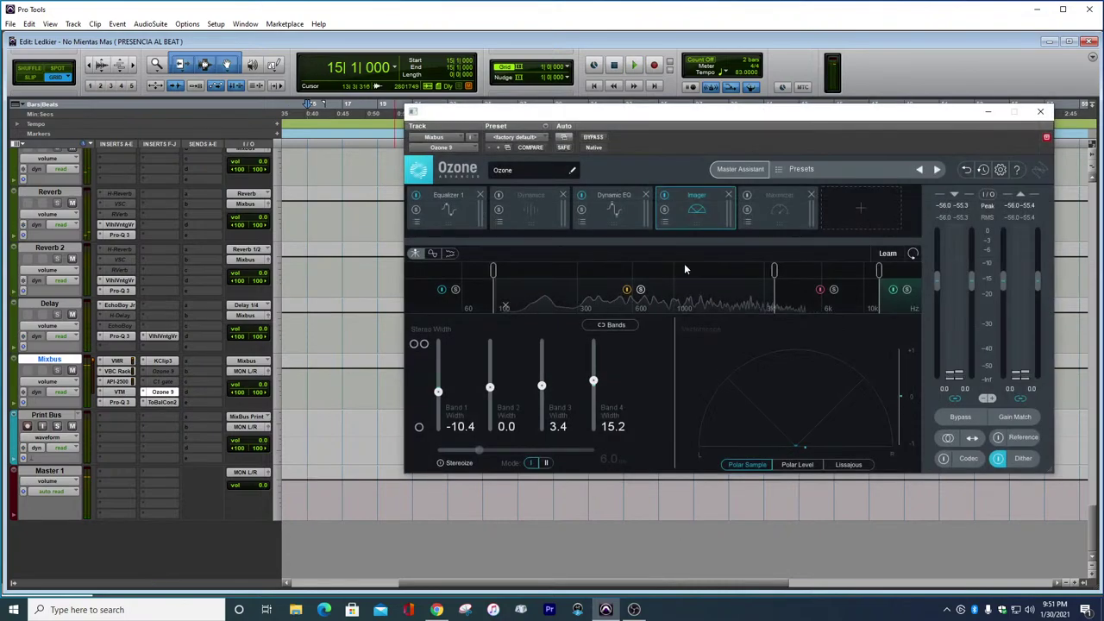
{"action": "left_click_drag", "start_coordinate": [771, 131], "coordinate": [782, 38]}
{"action": "left_click", "coordinate": [776, 135]}
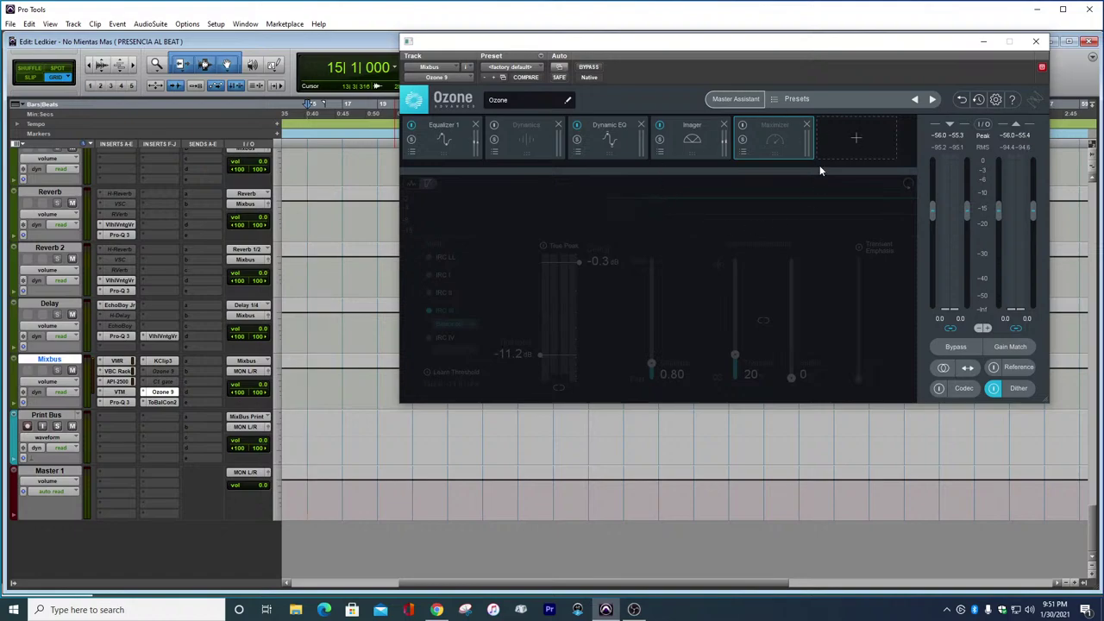
{"action": "left_click", "coordinate": [743, 126]}
{"action": "left_click", "coordinate": [742, 125]}
Play the mix from bar 15, compare the sound with Ozone 9's Maximizer on and off, leave it off, and stop playback
{"action": "key", "text": "space"}
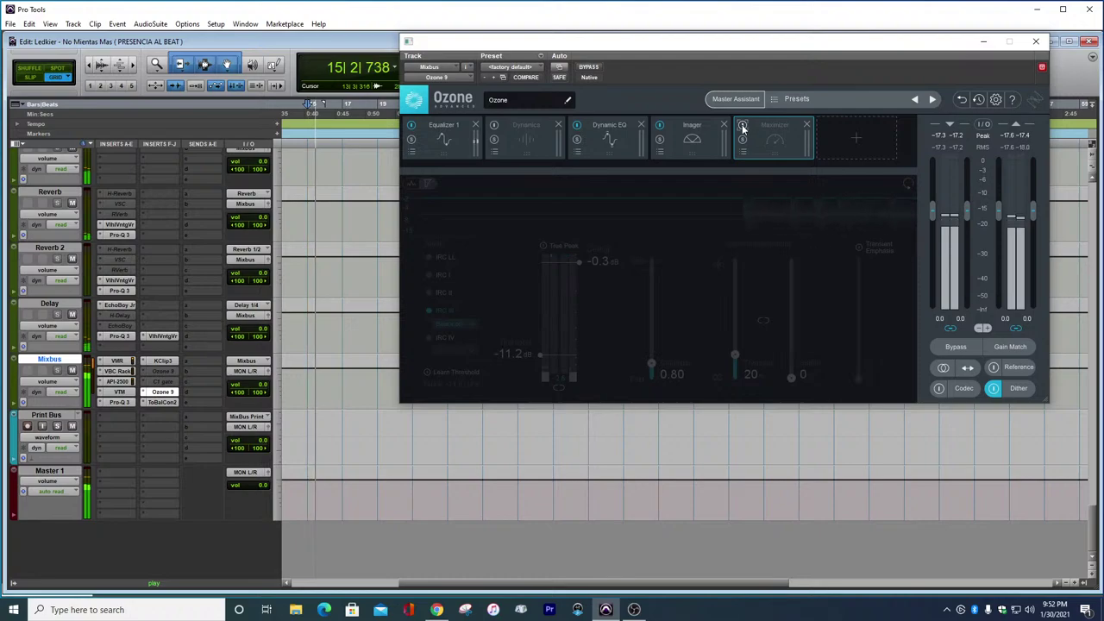
{"action": "left_click", "coordinate": [742, 126]}
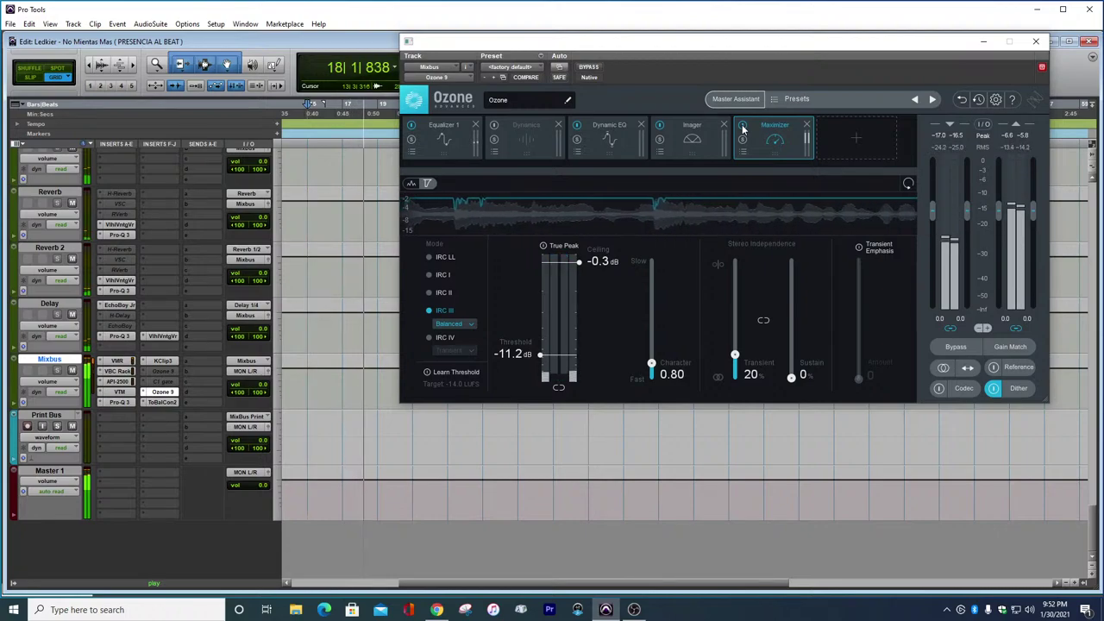
{"action": "left_click", "coordinate": [742, 126]}
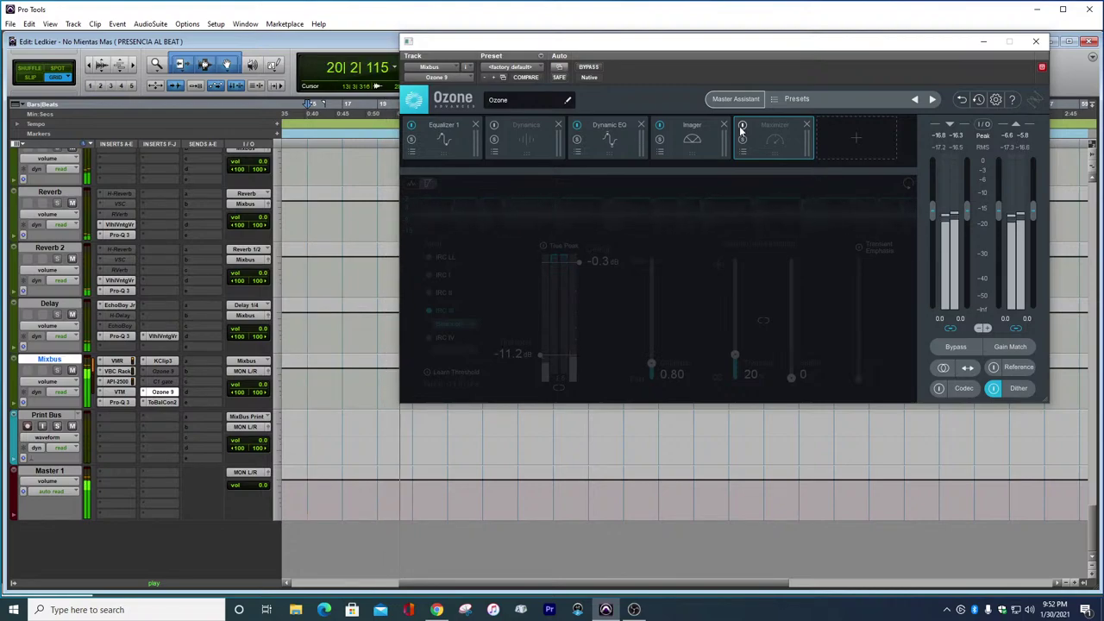
{"action": "left_click", "coordinate": [741, 126]}
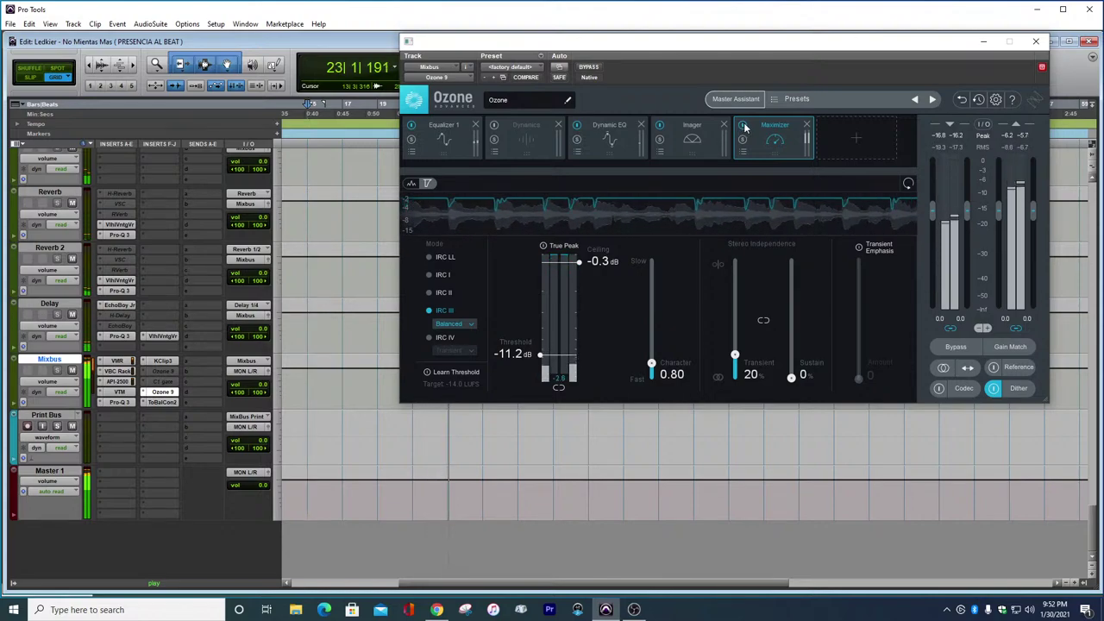
{"action": "left_click", "coordinate": [742, 126]}
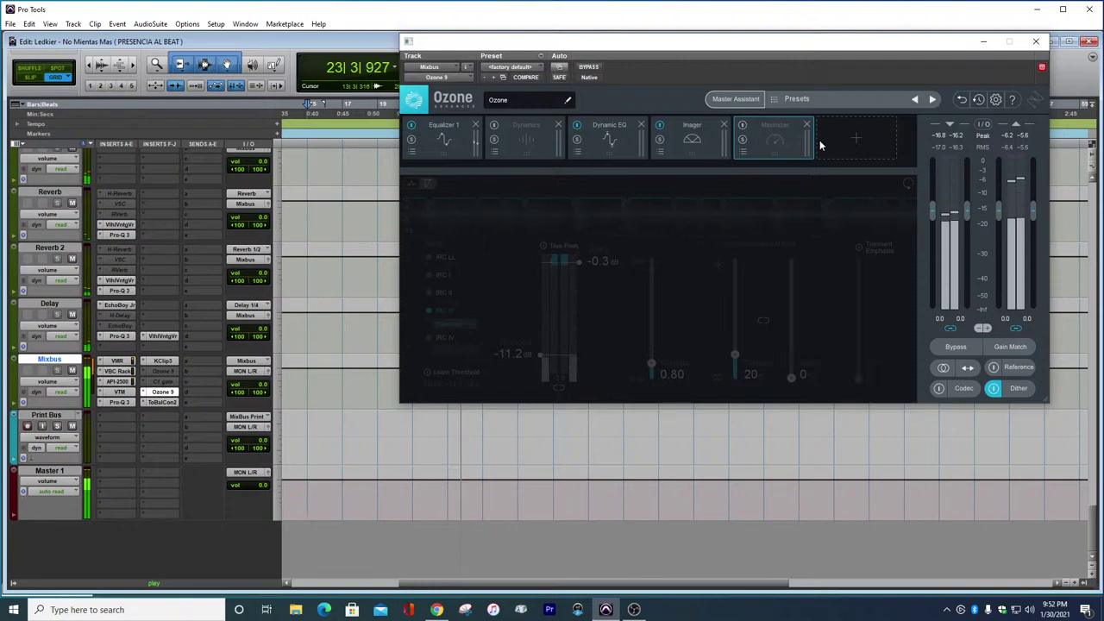
{"action": "key", "text": "space"}
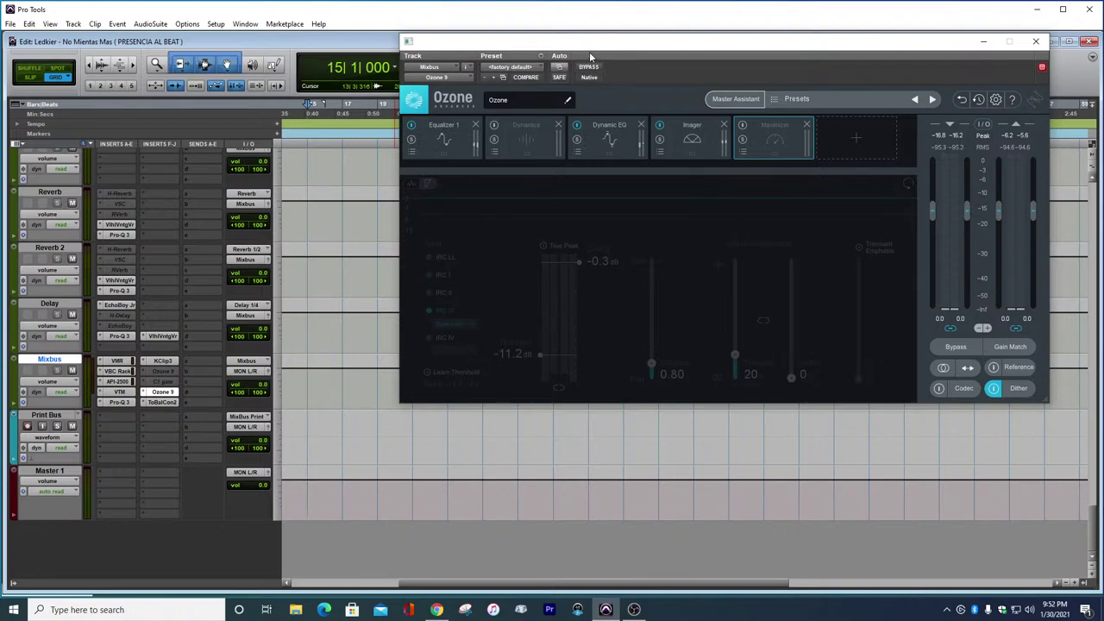
Close Ozone 9 and open Tonal Balance Control 2 on Mixbus, repositioning its window over the timeline
{"action": "left_click_drag", "start_coordinate": [602, 48], "coordinate": [552, 102]}
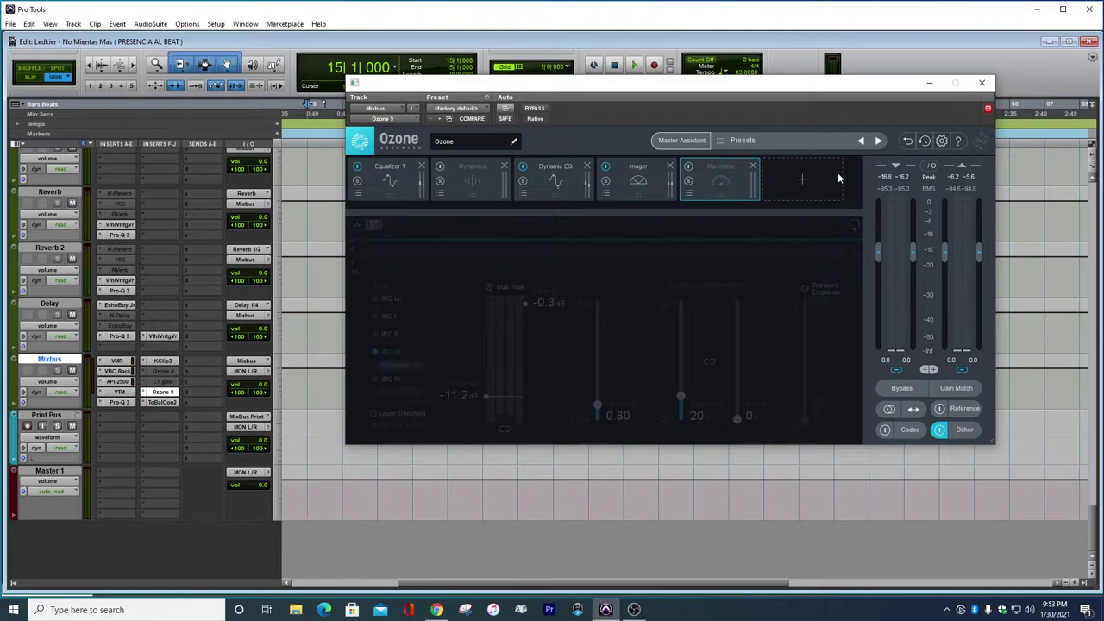
{"action": "left_click", "coordinate": [981, 83]}
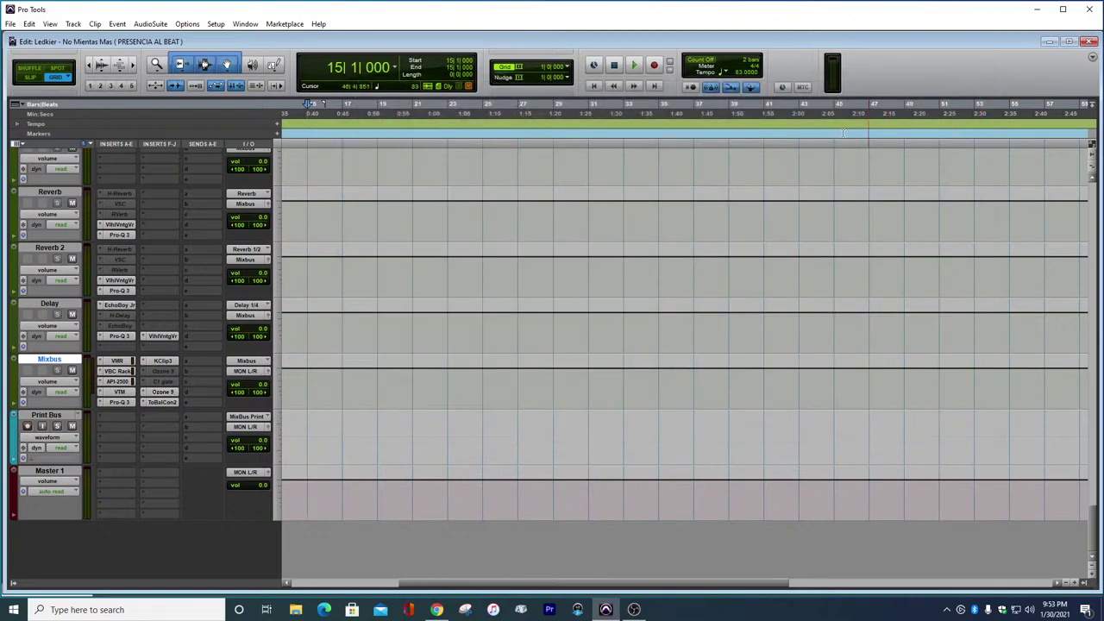
{"action": "left_click", "coordinate": [150, 403]}
{"action": "left_click_drag", "start_coordinate": [574, 90], "coordinate": [619, 60]}
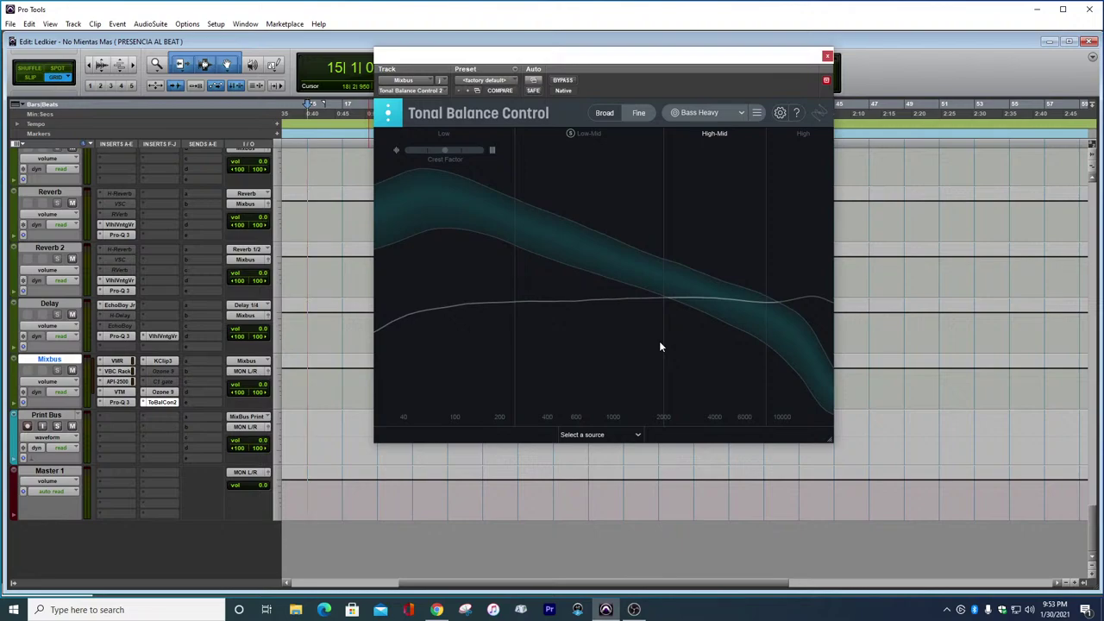
{"action": "left_click_drag", "start_coordinate": [701, 80], "coordinate": [818, 43]}
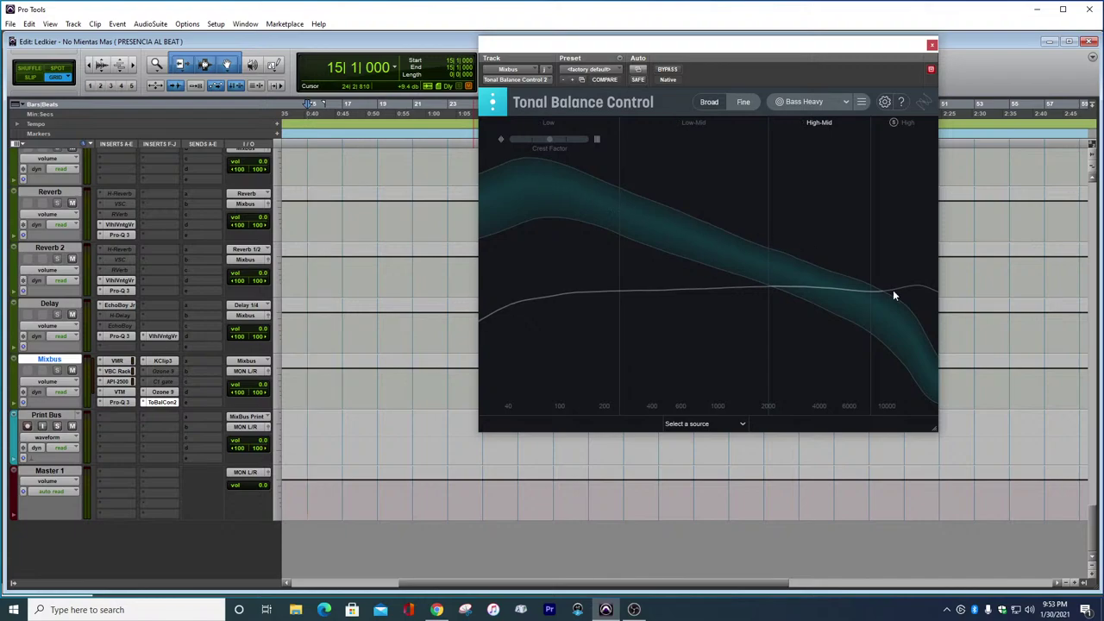
{"action": "mouse_move", "coordinate": [722, 56]}
{"action": "left_mouse_down"}
{"action": "mouse_move", "coordinate": [740, 20]}
{"action": "mouse_move", "coordinate": [720, 38]}
{"action": "mouse_move", "coordinate": [712, 75]}
{"action": "left_mouse_up"}
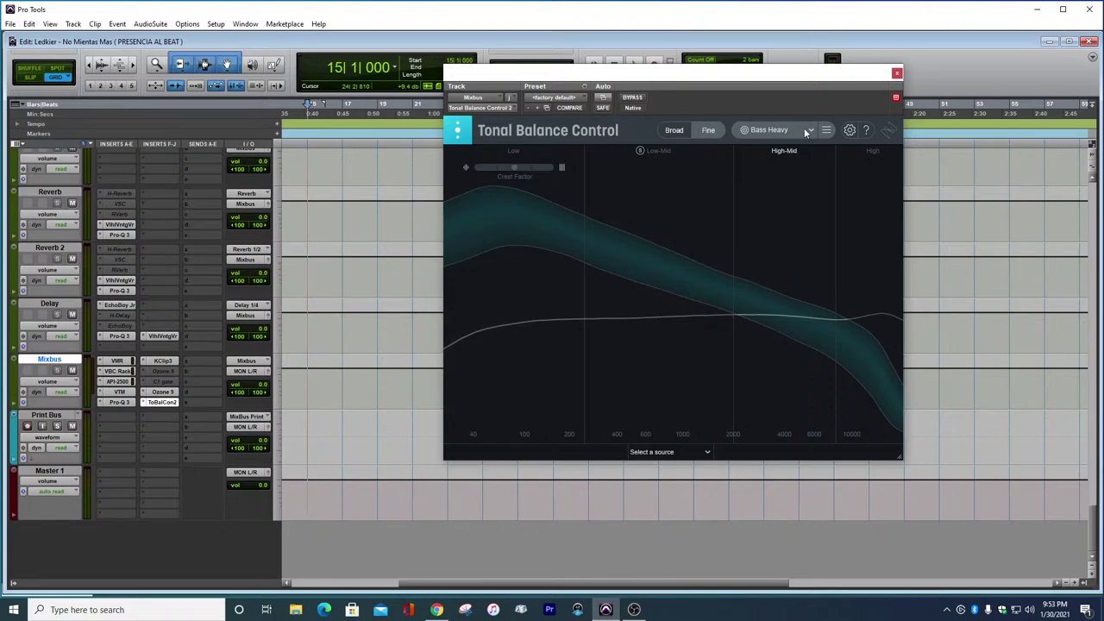
Review the genre target curves in Tonal Balance Control and set the target to Reggae
{"action": "left_click", "coordinate": [766, 131]}
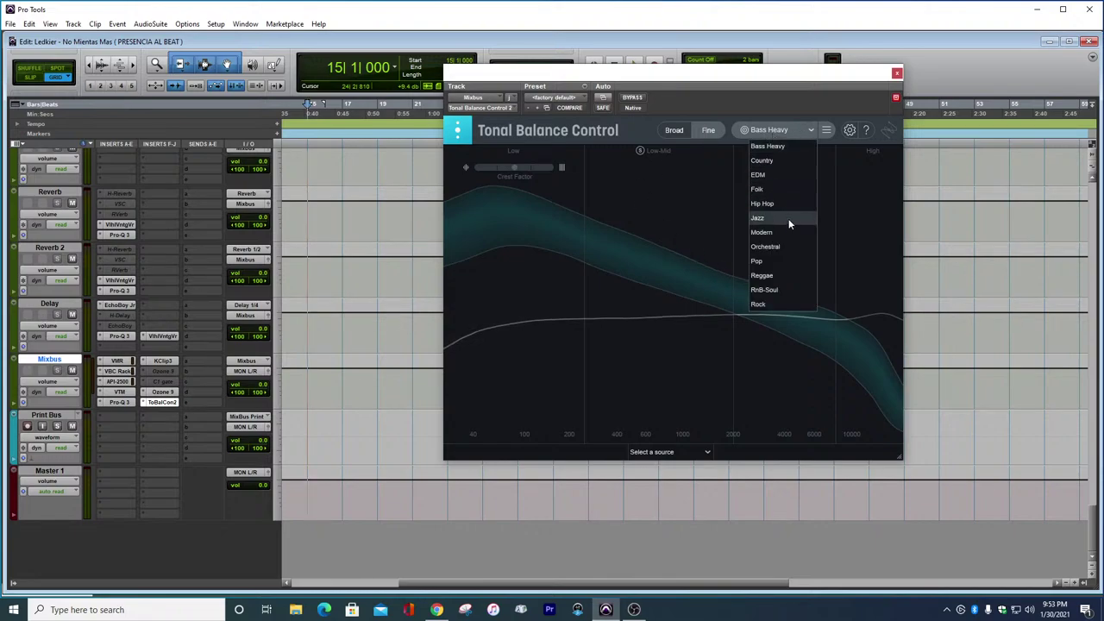
{"action": "left_click", "coordinate": [784, 131]}
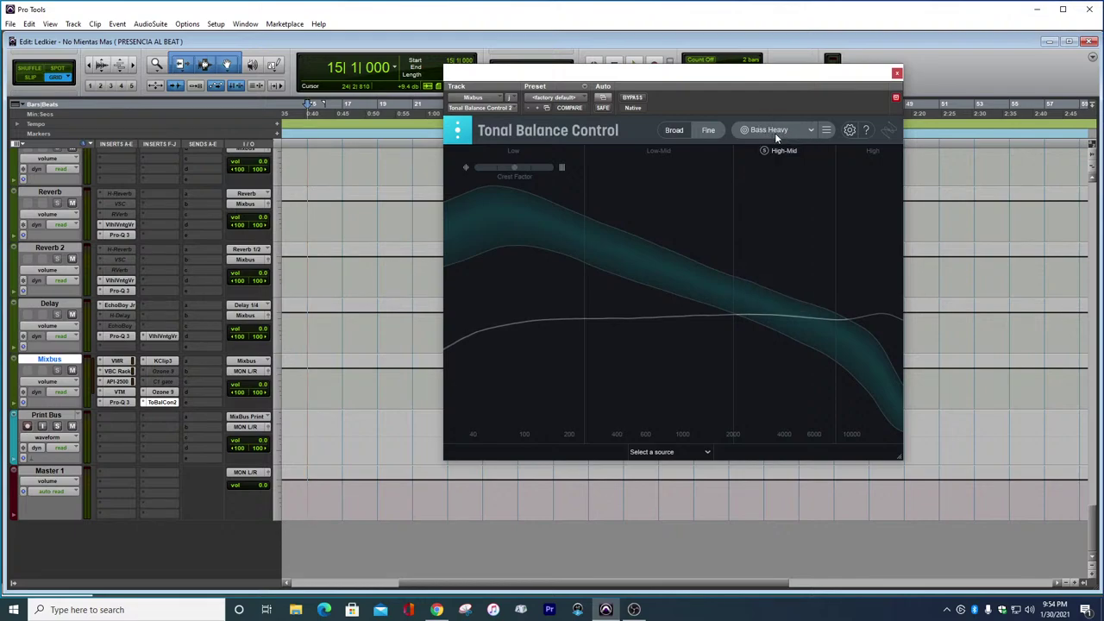
{"action": "left_click", "coordinate": [781, 131]}
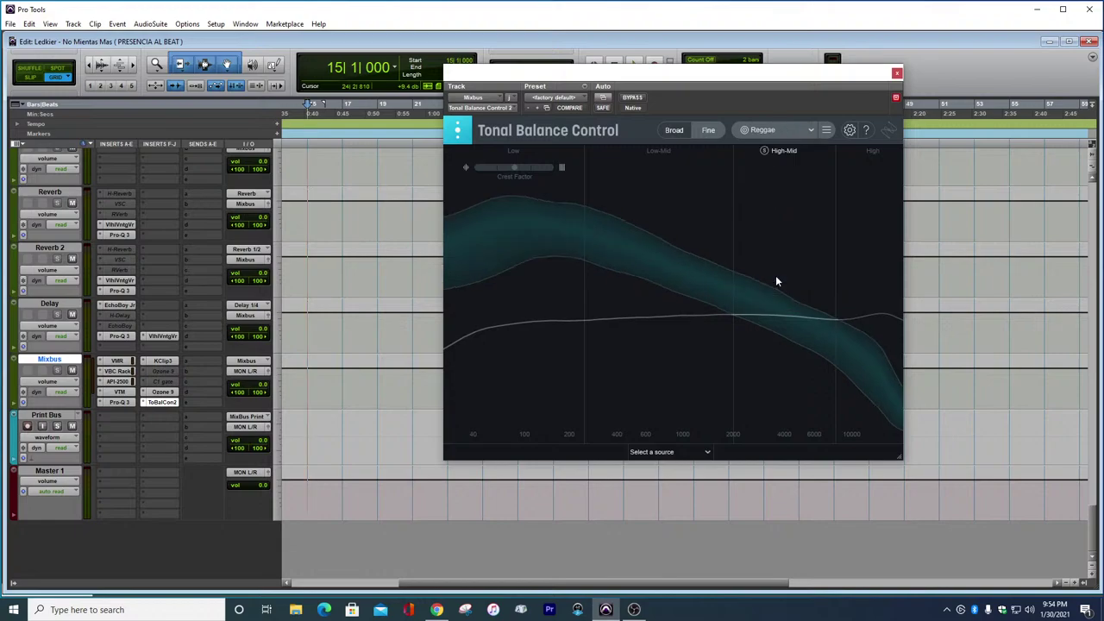
Set the playback start to bar 5, move the Tonal Balance Control window clear of the tracks, and play the mix
{"action": "left_click", "coordinate": [775, 275]}
{"action": "left_click_drag", "start_coordinate": [522, 78], "coordinate": [714, 95]}
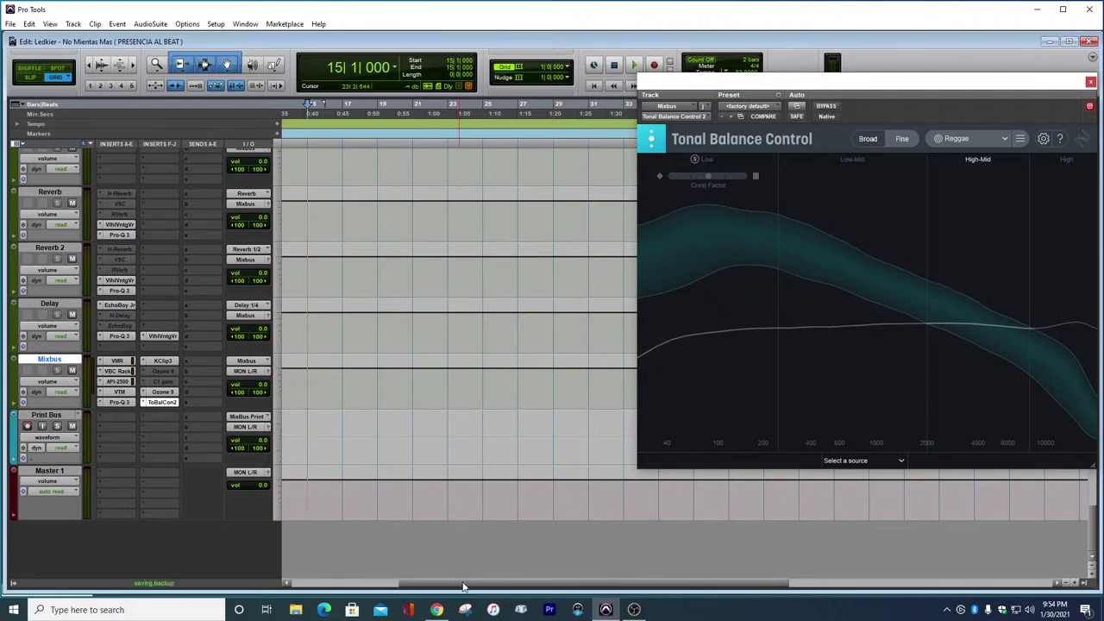
{"action": "left_click_drag", "start_coordinate": [463, 587], "coordinate": [487, 585]}
{"action": "scroll", "coordinate": [474, 279], "scroll_direction": "up", "scroll_amount": 3}
{"action": "scroll", "coordinate": [477, 240], "scroll_direction": "down", "scroll_amount": 15}
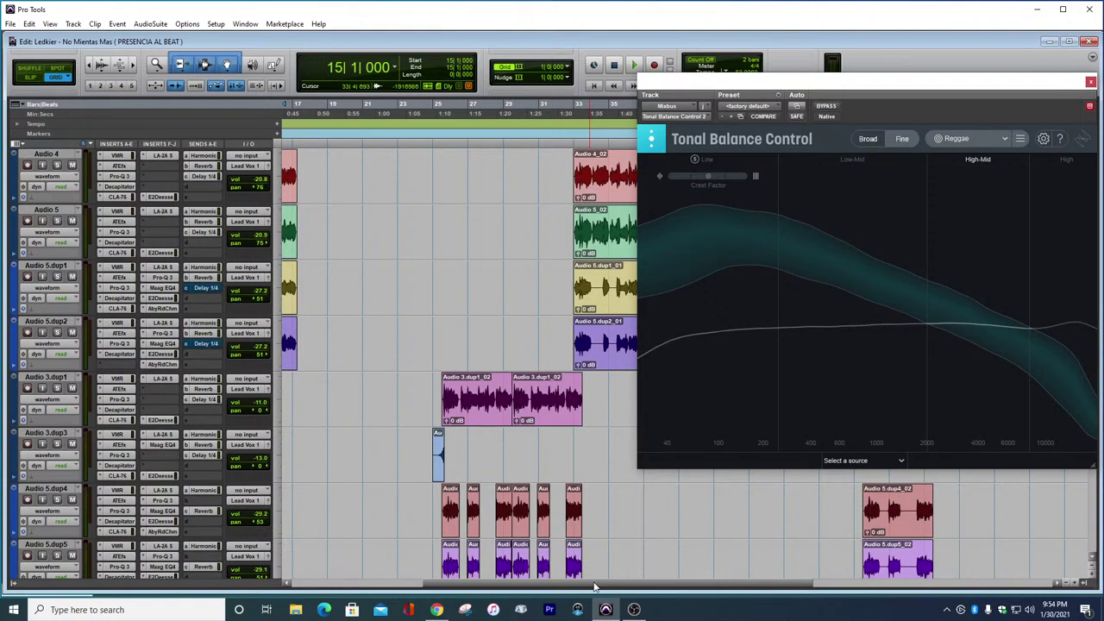
{"action": "left_click_drag", "start_coordinate": [594, 586], "coordinate": [455, 560]}
{"action": "scroll", "coordinate": [547, 314], "scroll_direction": "up", "scroll_amount": 3}
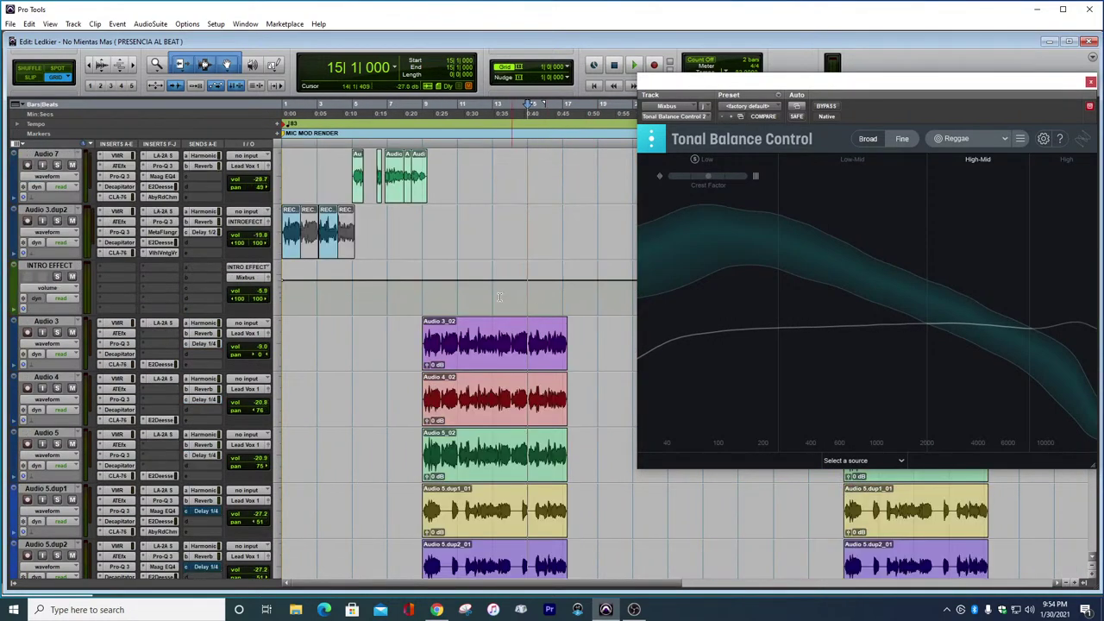
{"action": "scroll", "coordinate": [466, 242], "scroll_direction": "up", "scroll_amount": 10}
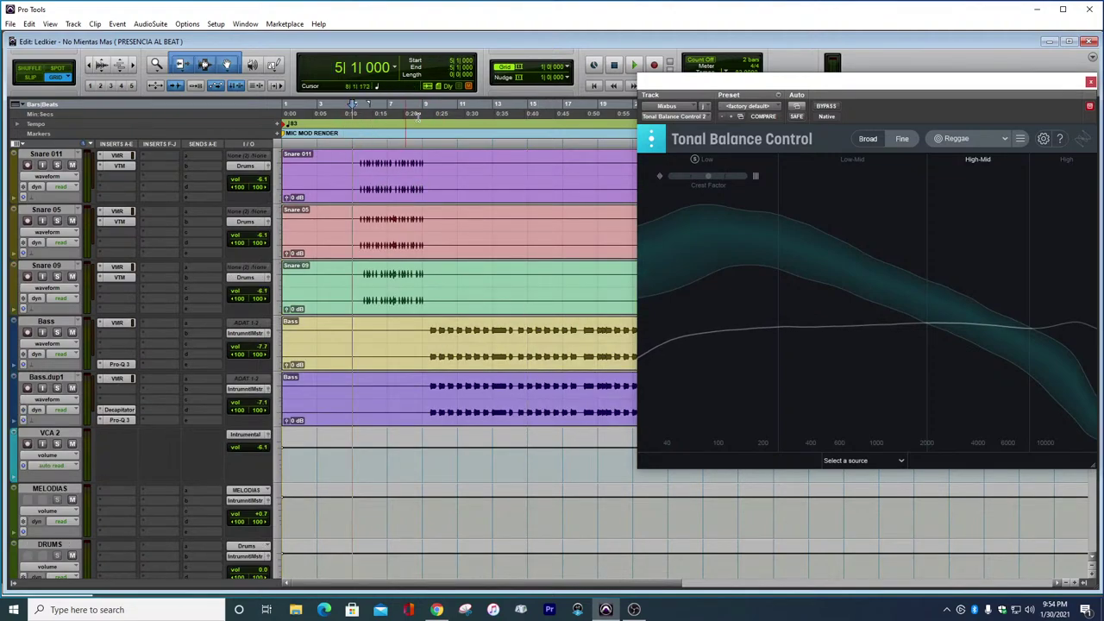
{"action": "left_click_drag", "start_coordinate": [747, 84], "coordinate": [578, 12]}
{"action": "key", "text": "space"}
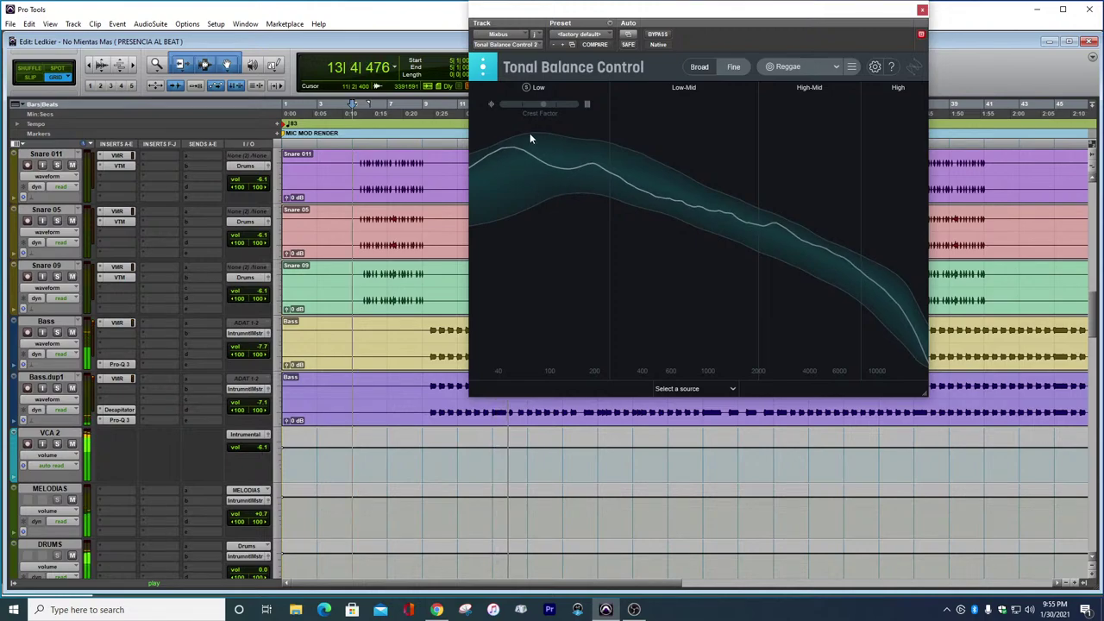
Select Ozone Equalizer 1 as the source and add bell bands at about 122 Hz with 3.9 dB and 2773 Hz with -3.0 dB
{"action": "left_click", "coordinate": [705, 390]}
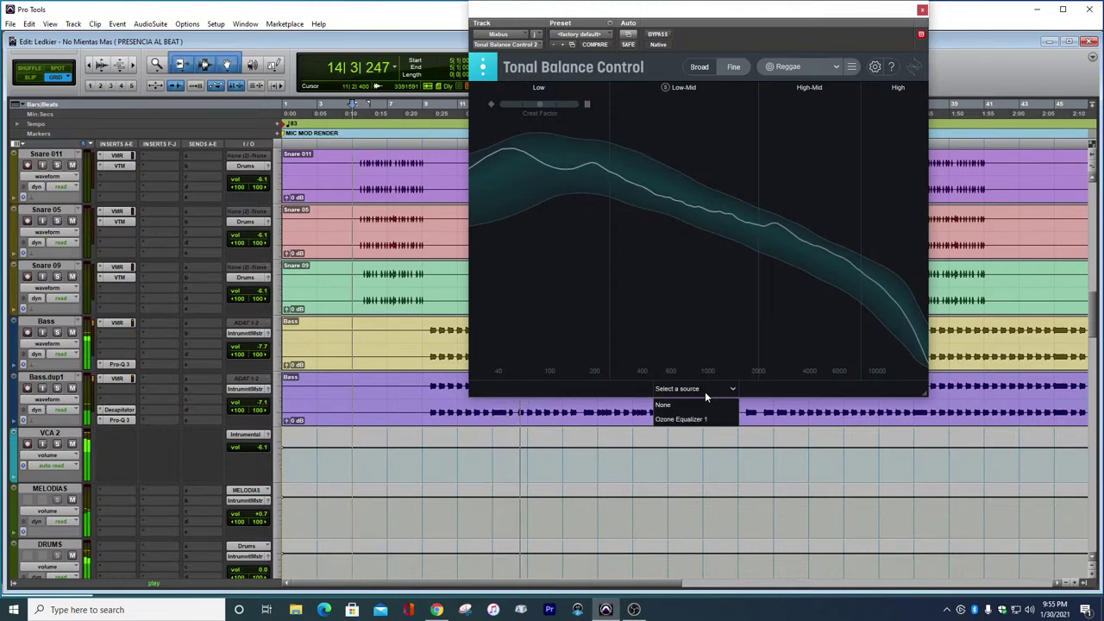
{"action": "left_click", "coordinate": [692, 420]}
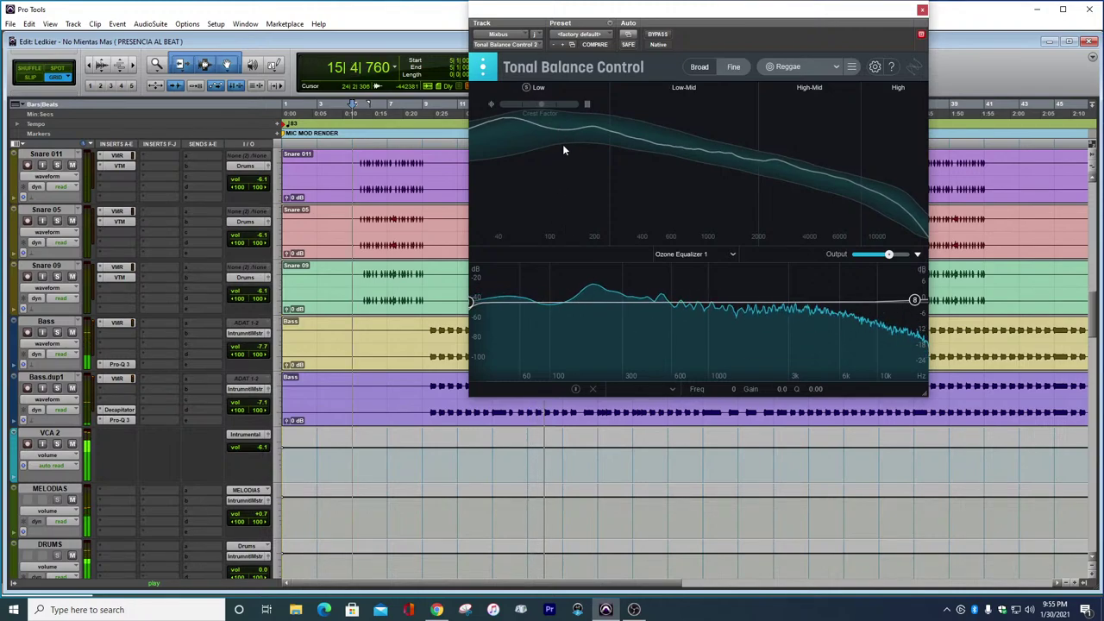
{"action": "double_click", "coordinate": [561, 301]}
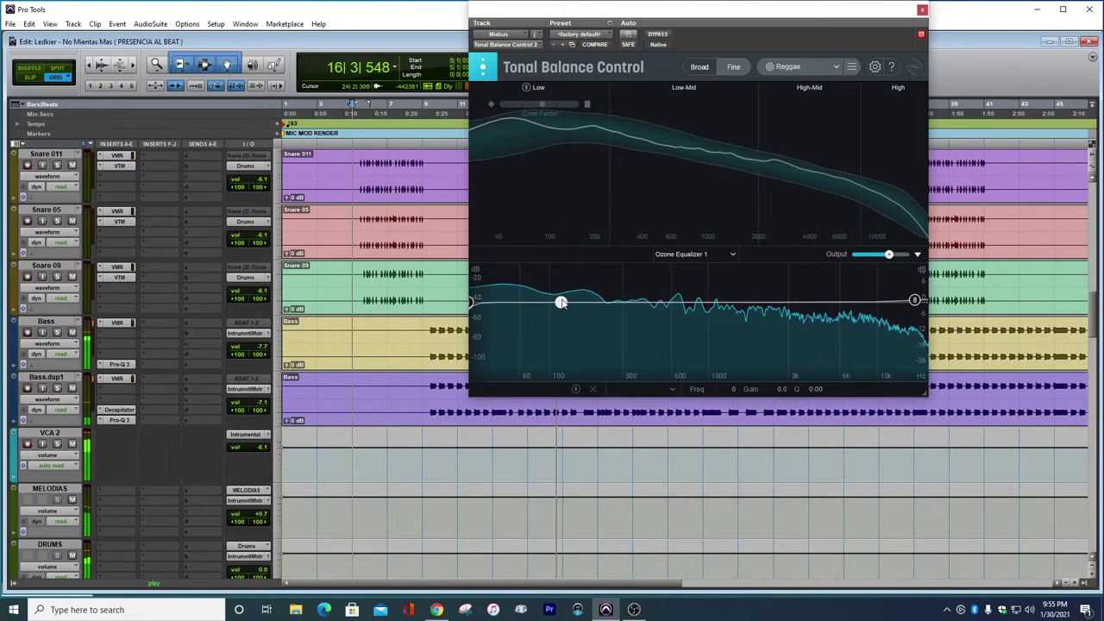
{"action": "mouse_move", "coordinate": [561, 301]}
{"action": "left_mouse_down"}
{"action": "mouse_move", "coordinate": [563, 276]}
{"action": "mouse_move", "coordinate": [545, 278]}
{"action": "mouse_move", "coordinate": [559, 277]}
{"action": "mouse_move", "coordinate": [560, 303]}
{"action": "left_mouse_up"}
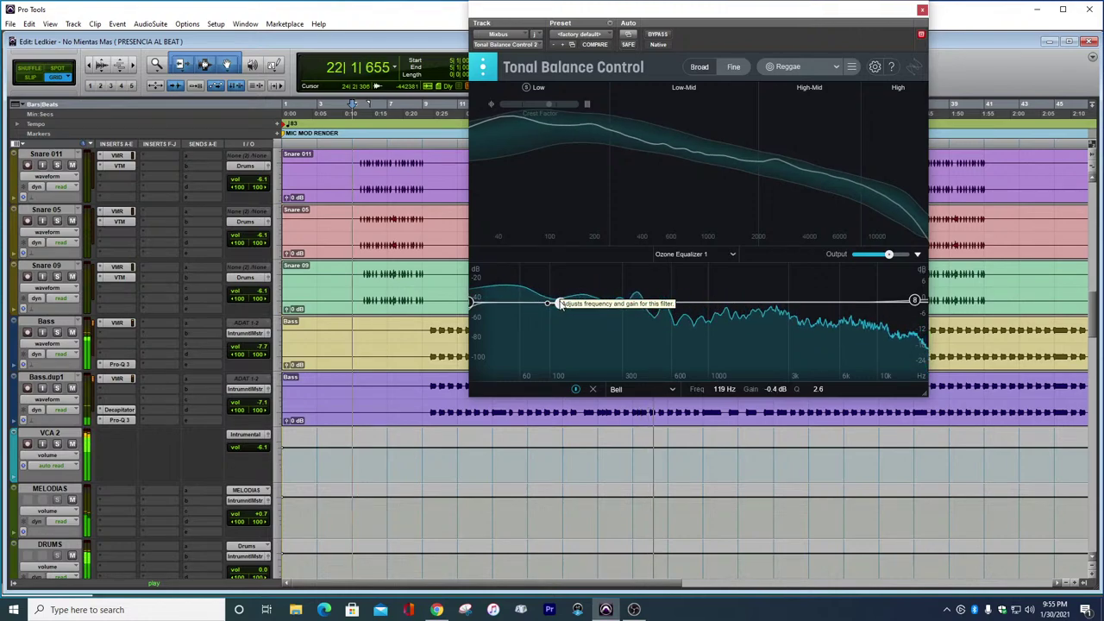
{"action": "left_click_drag", "start_coordinate": [560, 304], "coordinate": [562, 293]}
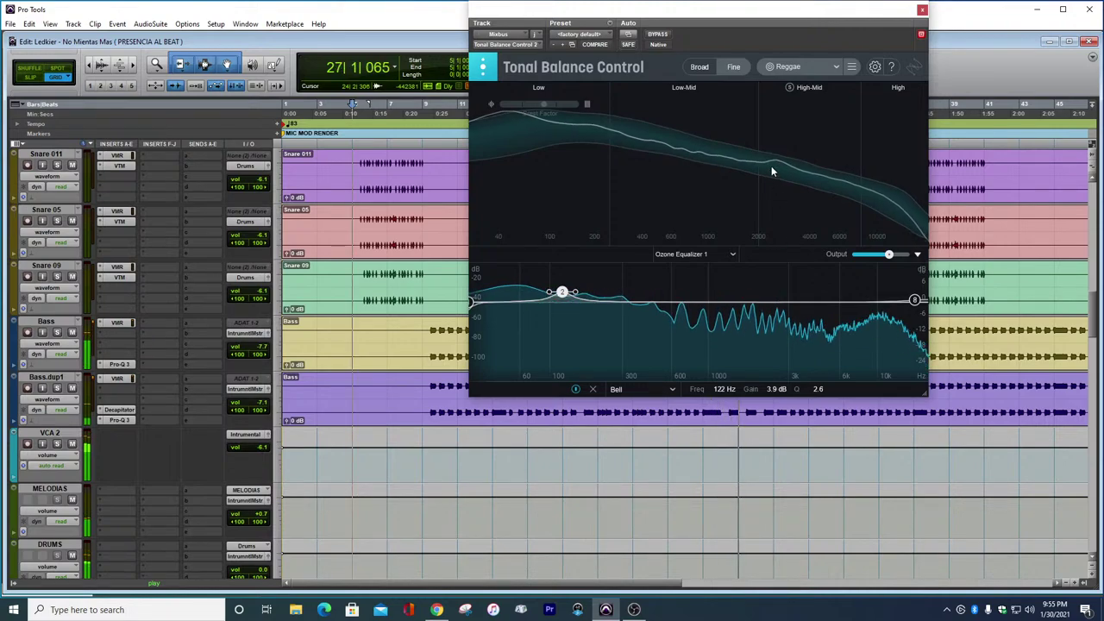
{"action": "left_click_drag", "start_coordinate": [781, 303], "coordinate": [795, 314]}
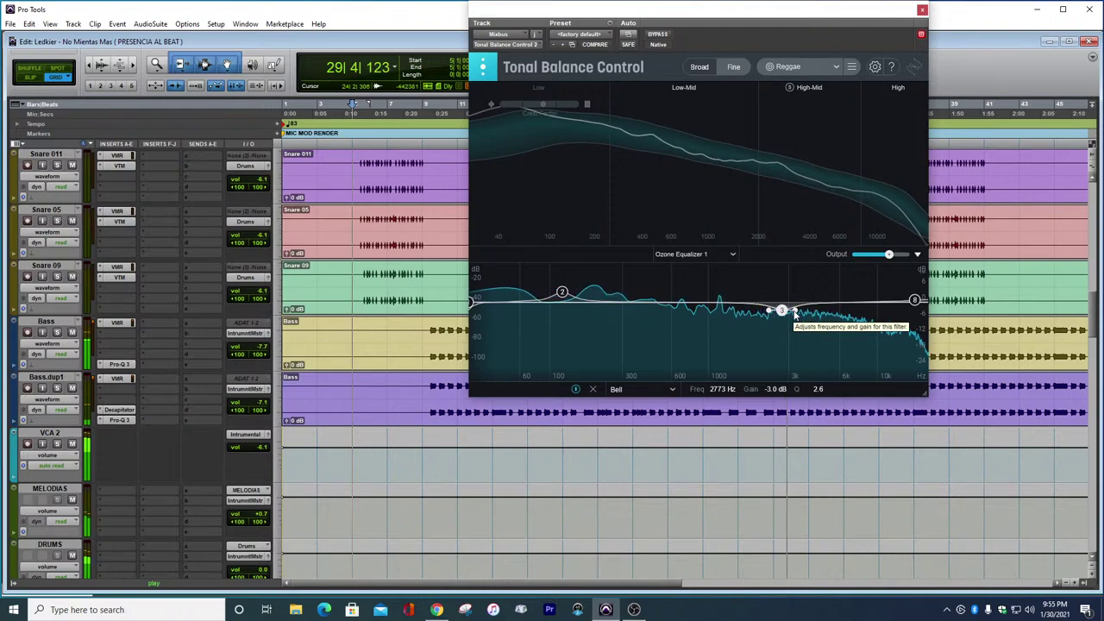
{"action": "left_click_drag", "start_coordinate": [794, 314], "coordinate": [794, 313]}
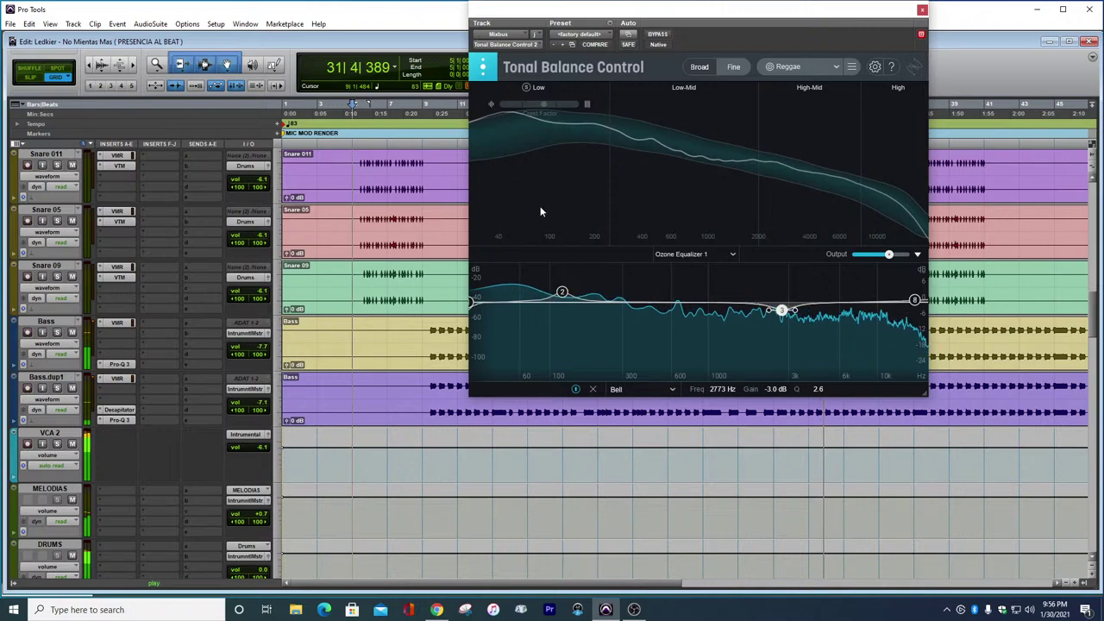
Add a low bell band at about 61 Hz with -5.9 dB gain and set the source to None
{"action": "mouse_move", "coordinate": [504, 306]}
{"action": "left_mouse_down"}
{"action": "mouse_move", "coordinate": [520, 306]}
{"action": "mouse_move", "coordinate": [515, 316]}
{"action": "left_mouse_up"}
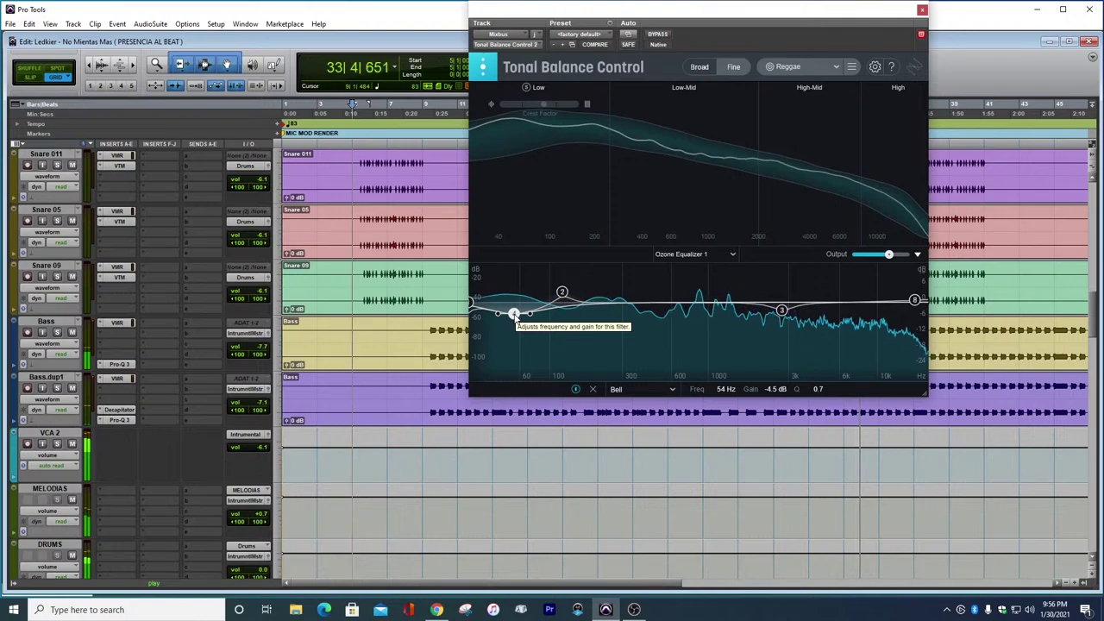
{"action": "left_click_drag", "start_coordinate": [514, 316], "coordinate": [556, 270]}
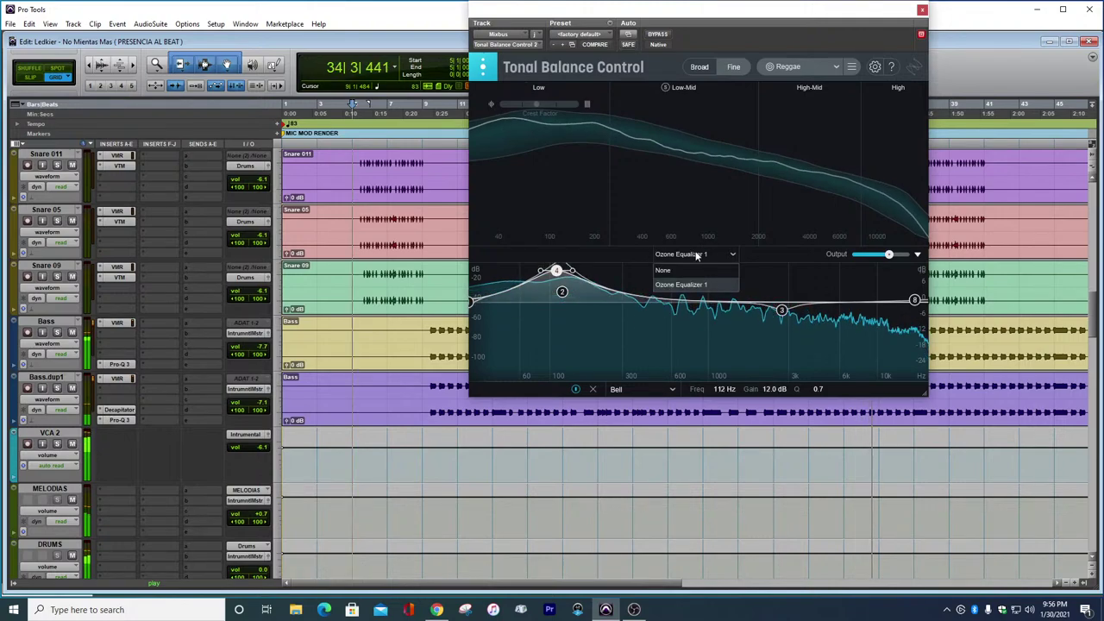
{"action": "left_click", "coordinate": [557, 269]}
{"action": "left_click_drag", "start_coordinate": [556, 270], "coordinate": [520, 316]}
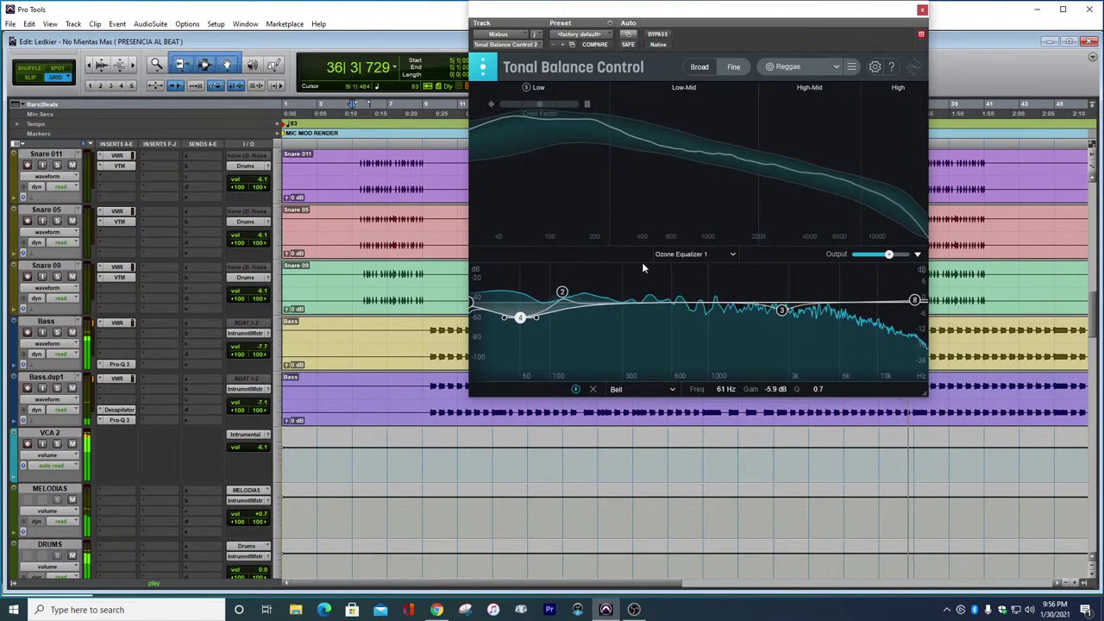
{"action": "left_click", "coordinate": [705, 256]}
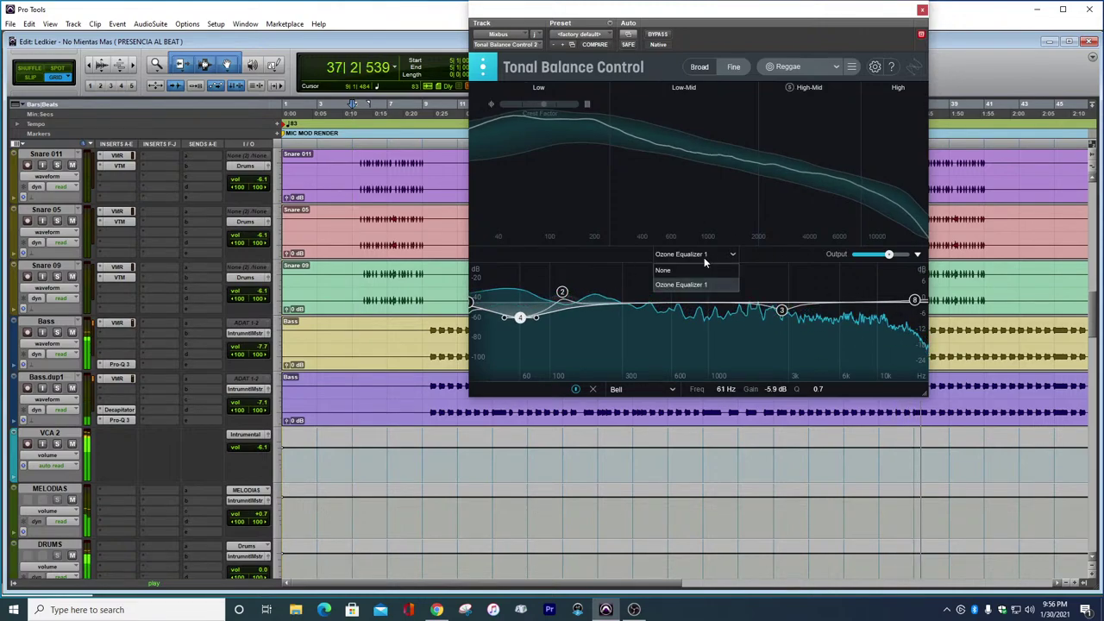
{"action": "left_click", "coordinate": [695, 268]}
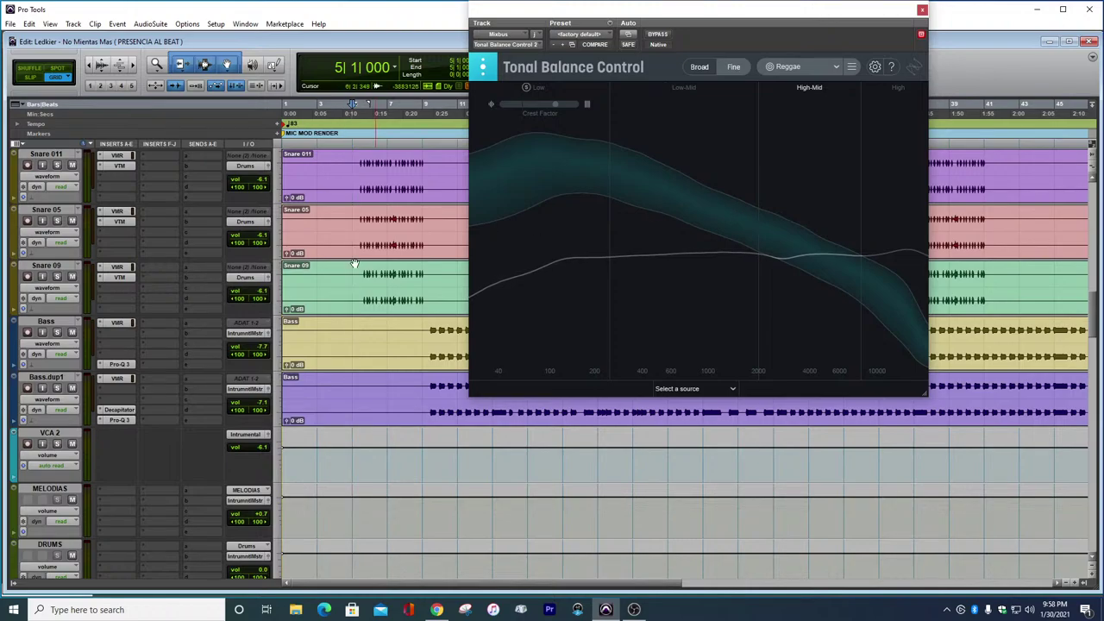
Open the VMR insert on the Audio 6 track and show the microphone list of its Classic Tubes module
{"action": "scroll", "coordinate": [208, 339], "scroll_direction": "up", "scroll_amount": 6}
{"action": "scroll", "coordinate": [208, 333], "scroll_direction": "down", "scroll_amount": 3}
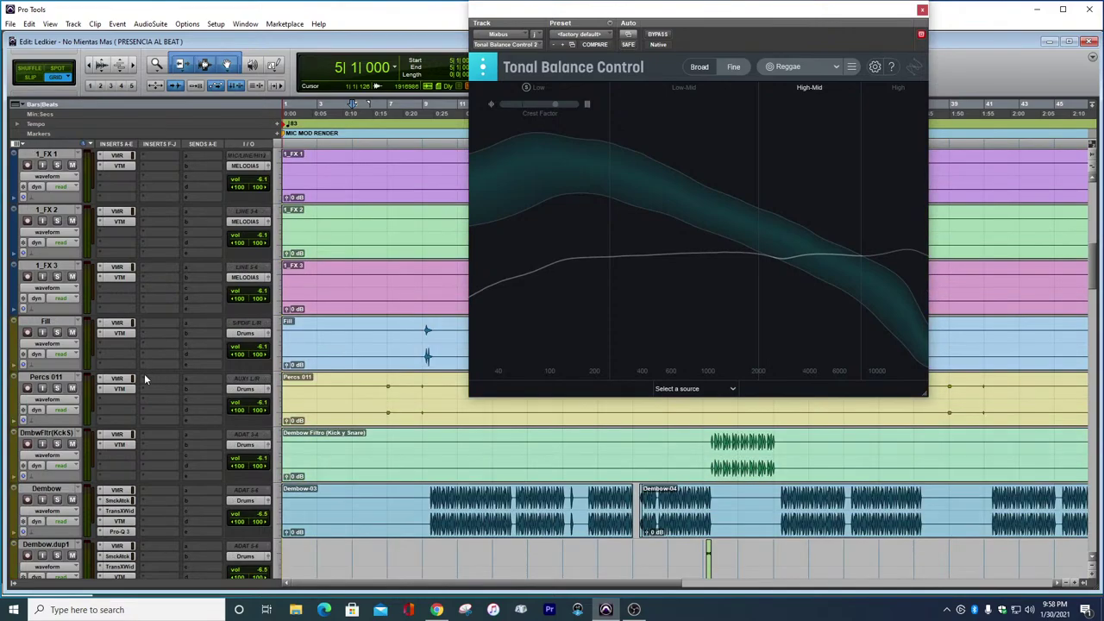
{"action": "scroll", "coordinate": [126, 349], "scroll_direction": "down", "scroll_amount": 8}
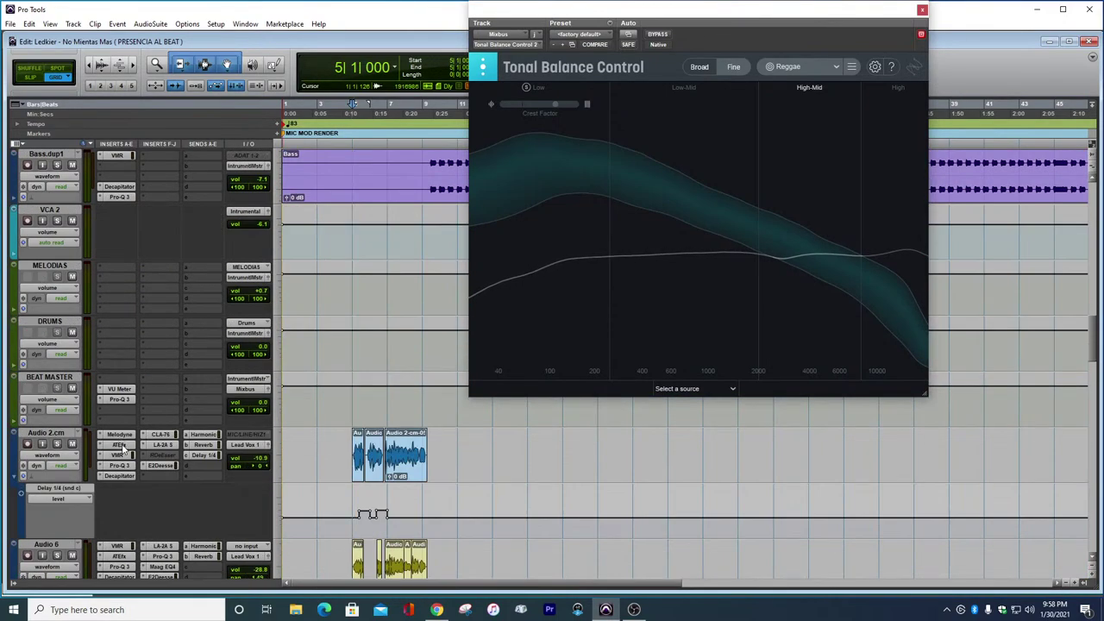
{"action": "scroll", "coordinate": [130, 431], "scroll_direction": "down", "scroll_amount": 2}
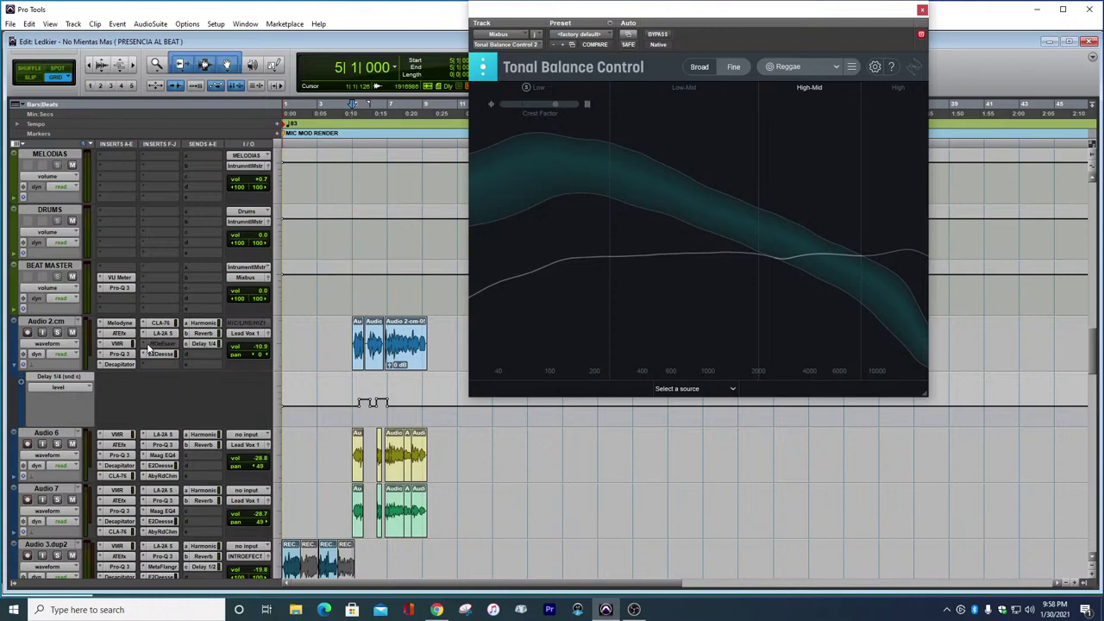
{"action": "left_click", "coordinate": [125, 434]}
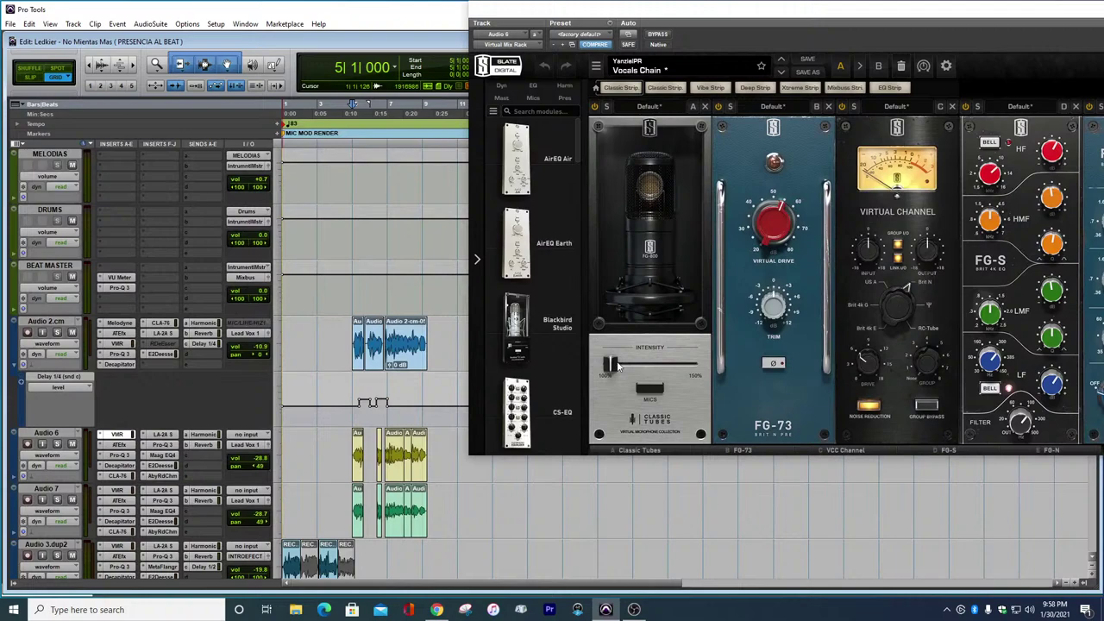
{"action": "left_click", "coordinate": [648, 387]}
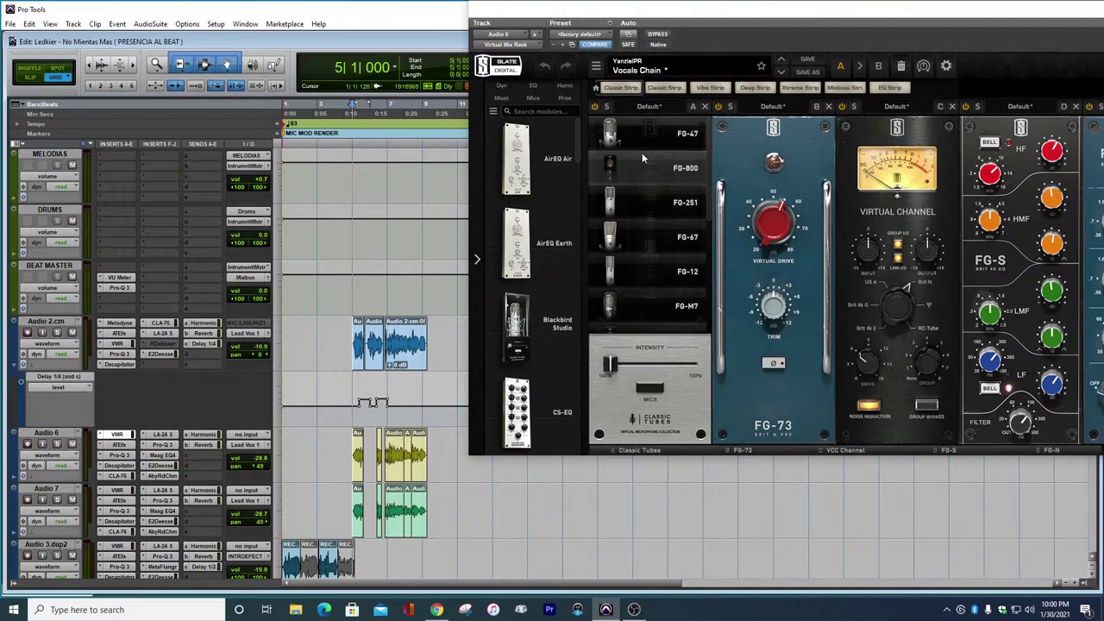
Open the MicroShift insert on the Harmonic track and reposition its window over the timeline
{"action": "scroll", "coordinate": [137, 396], "scroll_direction": "down", "scroll_amount": 5}
{"action": "scroll", "coordinate": [137, 396], "scroll_direction": "down", "scroll_amount": 15}
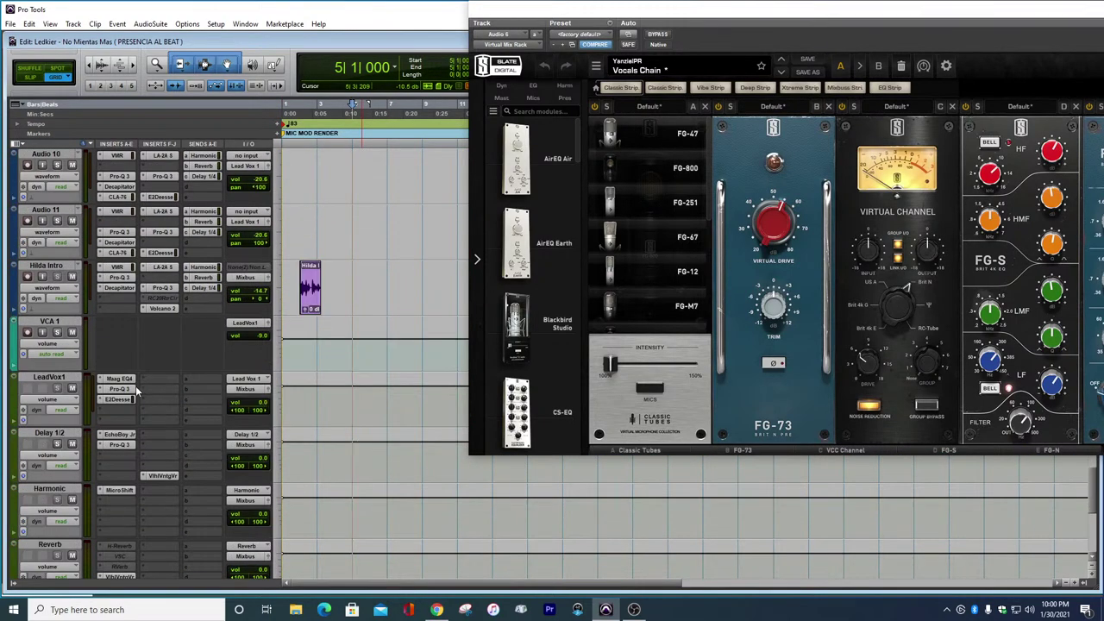
{"action": "left_click", "coordinate": [109, 491]}
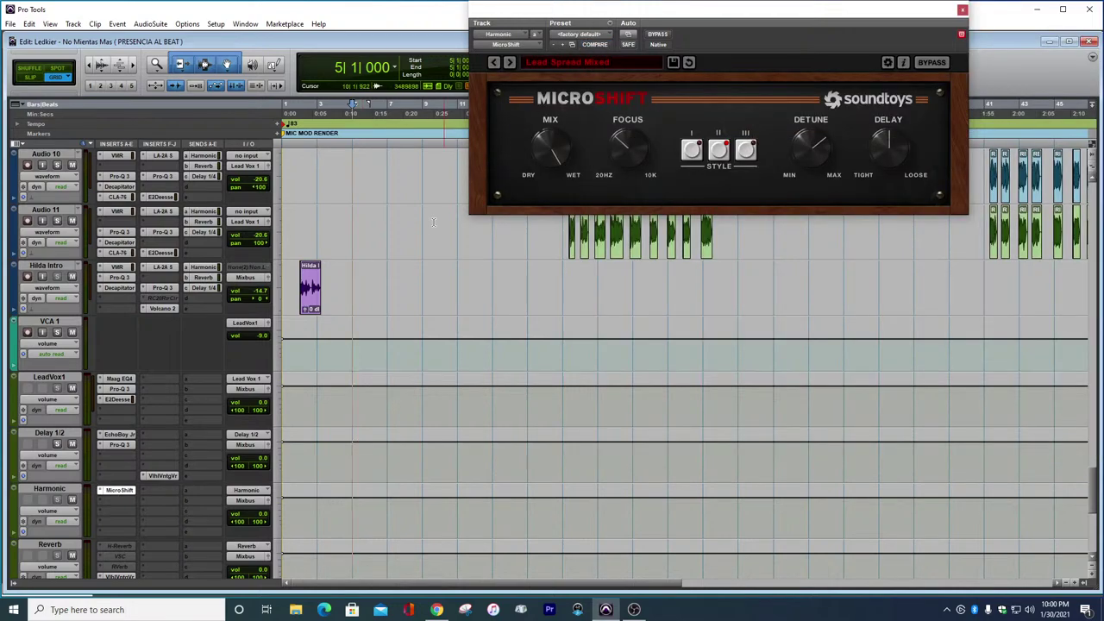
{"action": "left_click_drag", "start_coordinate": [571, 9], "coordinate": [426, 217]}
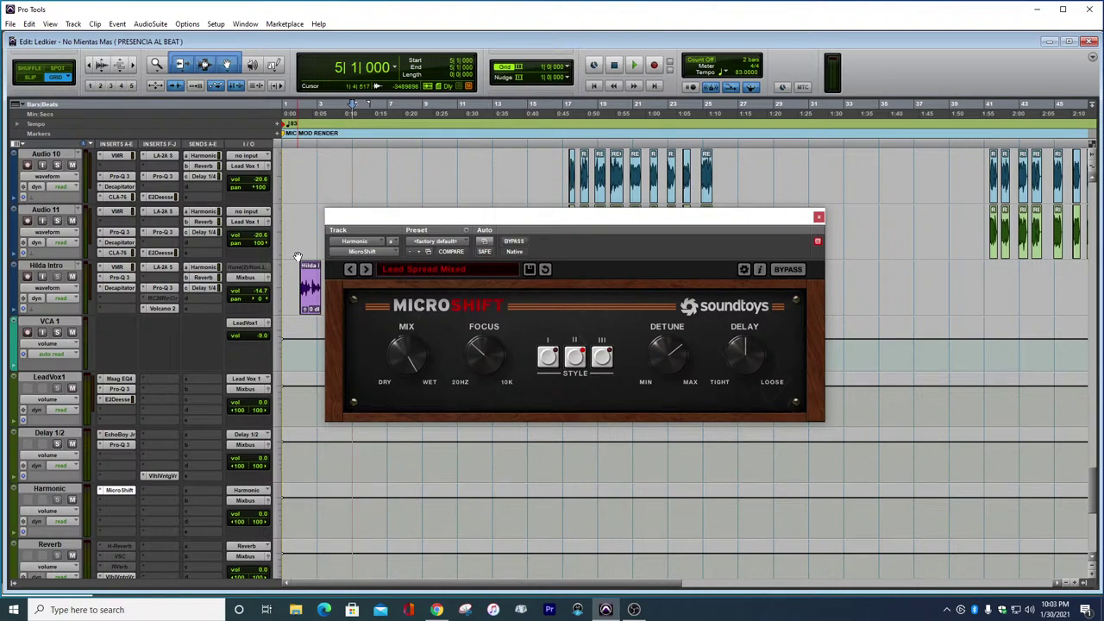
Start freezing the Audio 11 track and cancel the rendering
{"action": "right_click", "coordinate": [57, 212]}
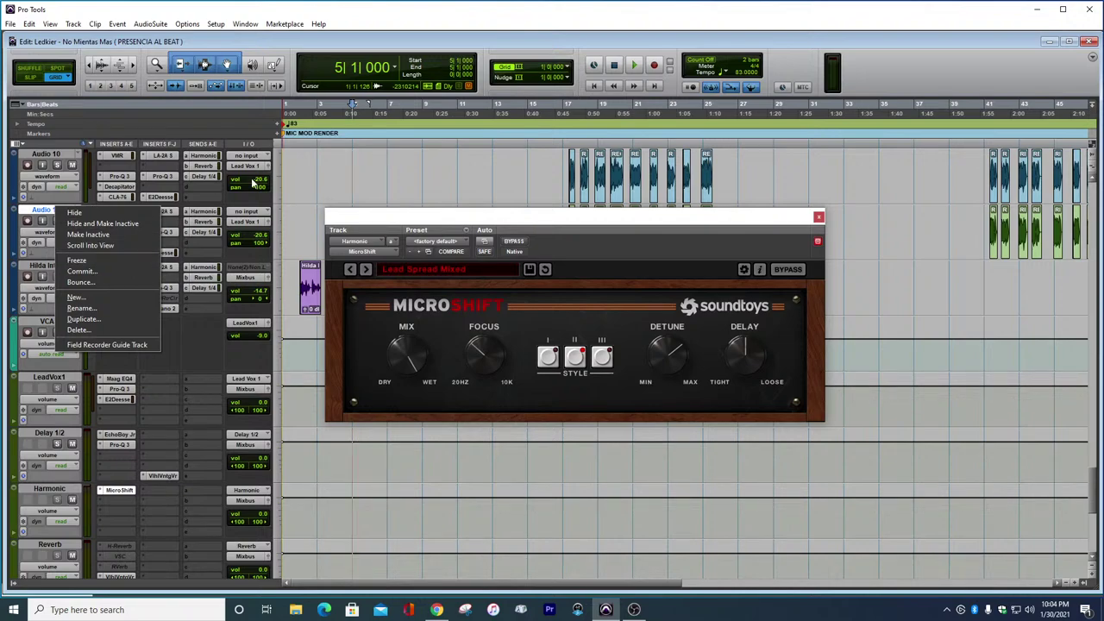
{"action": "left_click", "coordinate": [134, 263]}
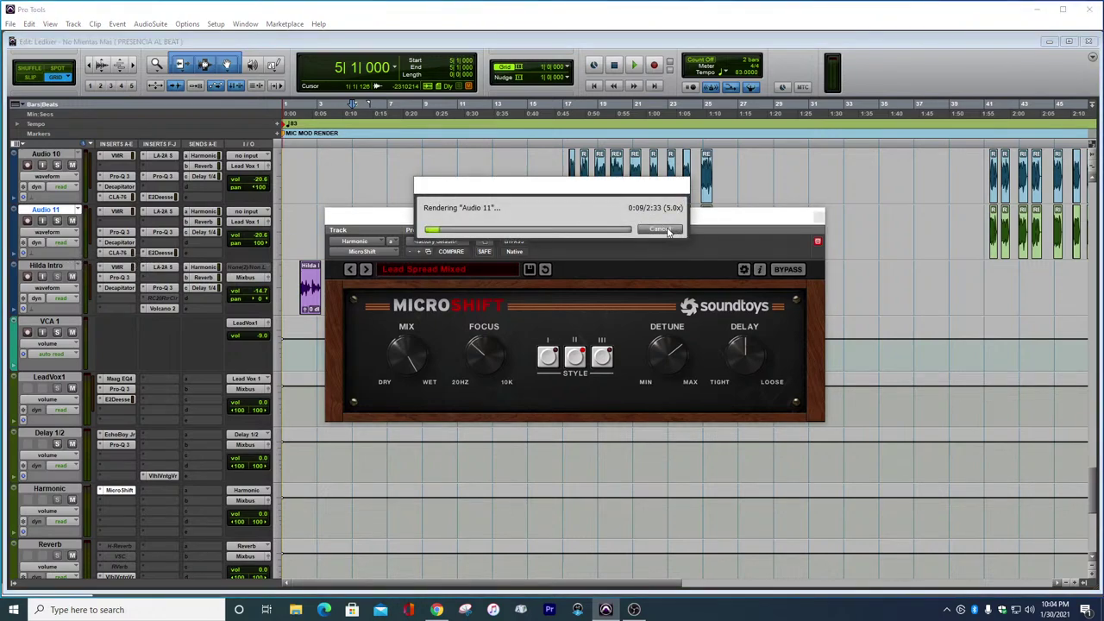
{"action": "left_click", "coordinate": [664, 229]}
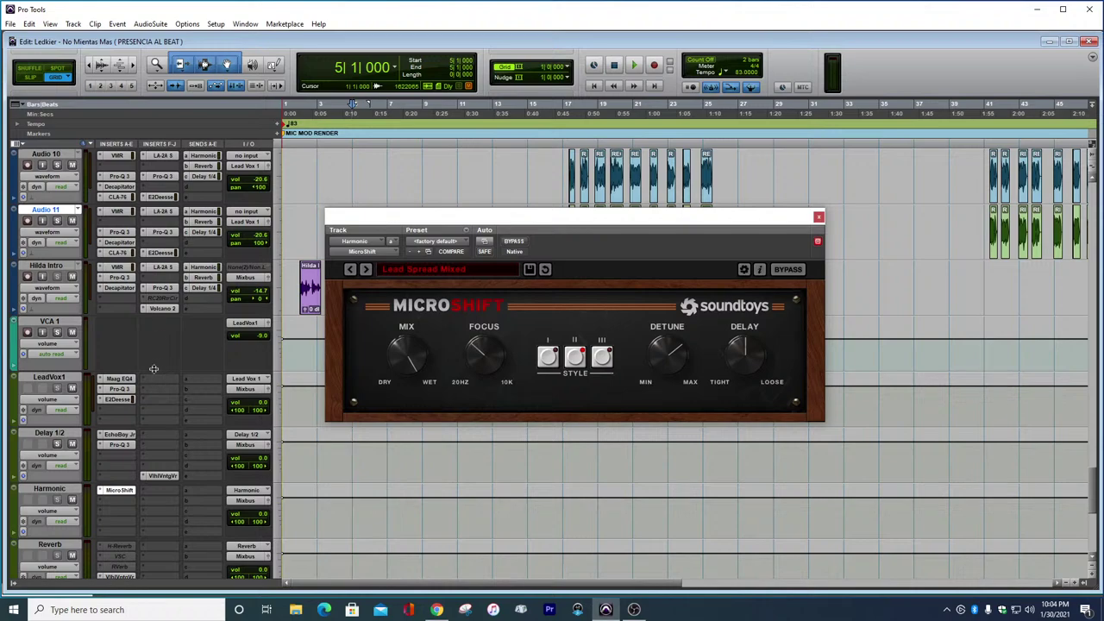
Close MicroShift, select the BEAT MASTER track, and open its VU Meter insert
{"action": "left_click", "coordinate": [819, 216]}
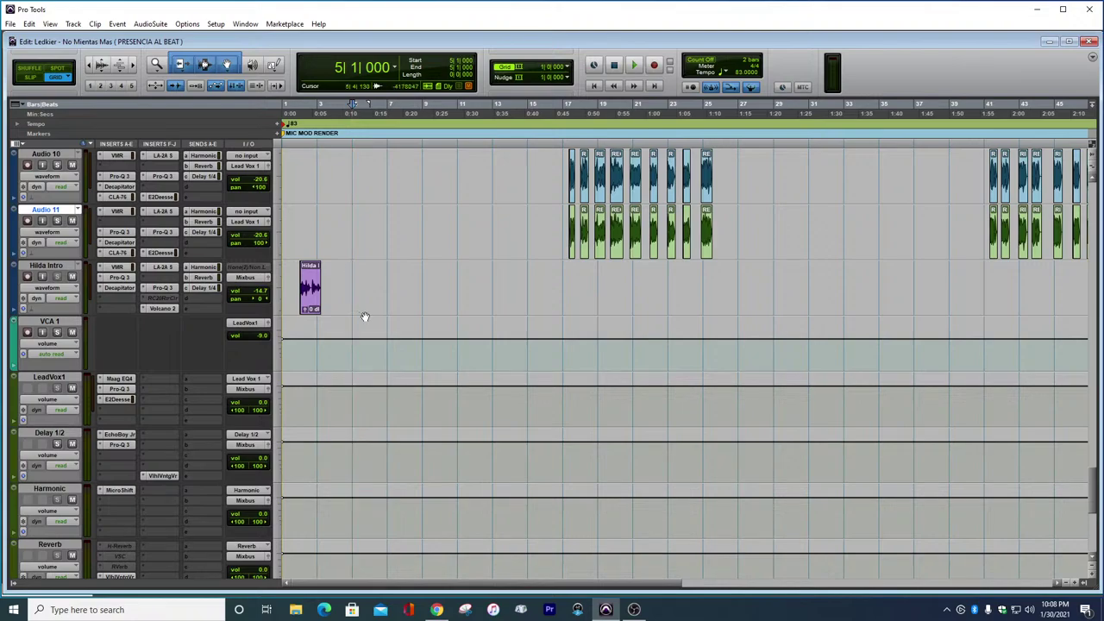
{"action": "scroll", "coordinate": [365, 315], "scroll_direction": "up", "scroll_amount": 10}
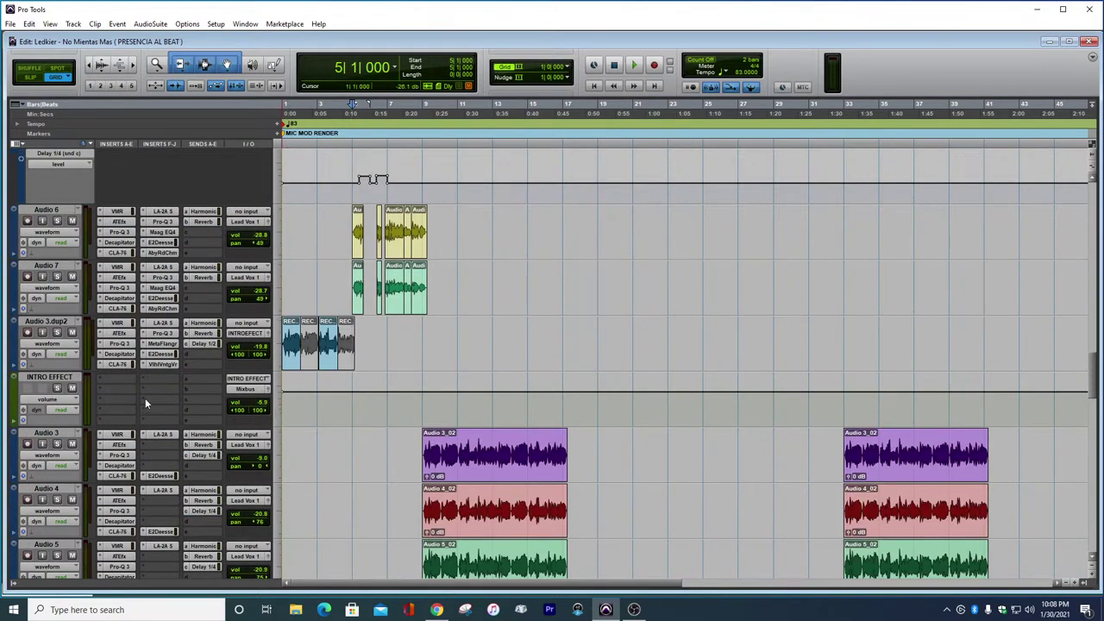
{"action": "scroll", "coordinate": [198, 395], "scroll_direction": "up", "scroll_amount": 10}
{"action": "scroll", "coordinate": [136, 359], "scroll_direction": "up", "scroll_amount": 10}
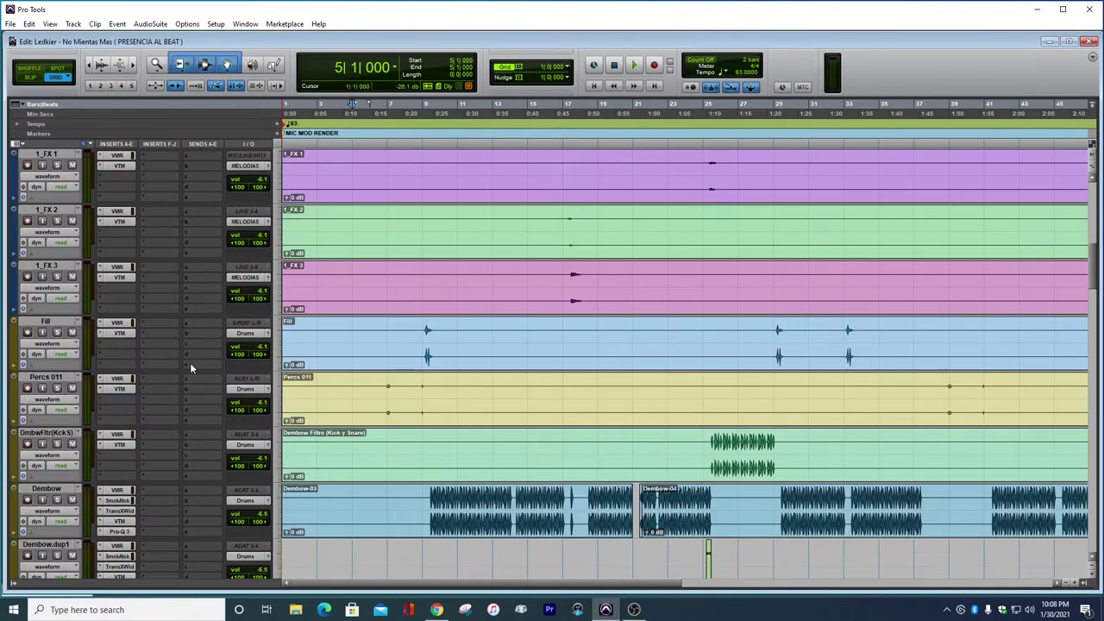
{"action": "scroll", "coordinate": [163, 395], "scroll_direction": "down", "scroll_amount": 10}
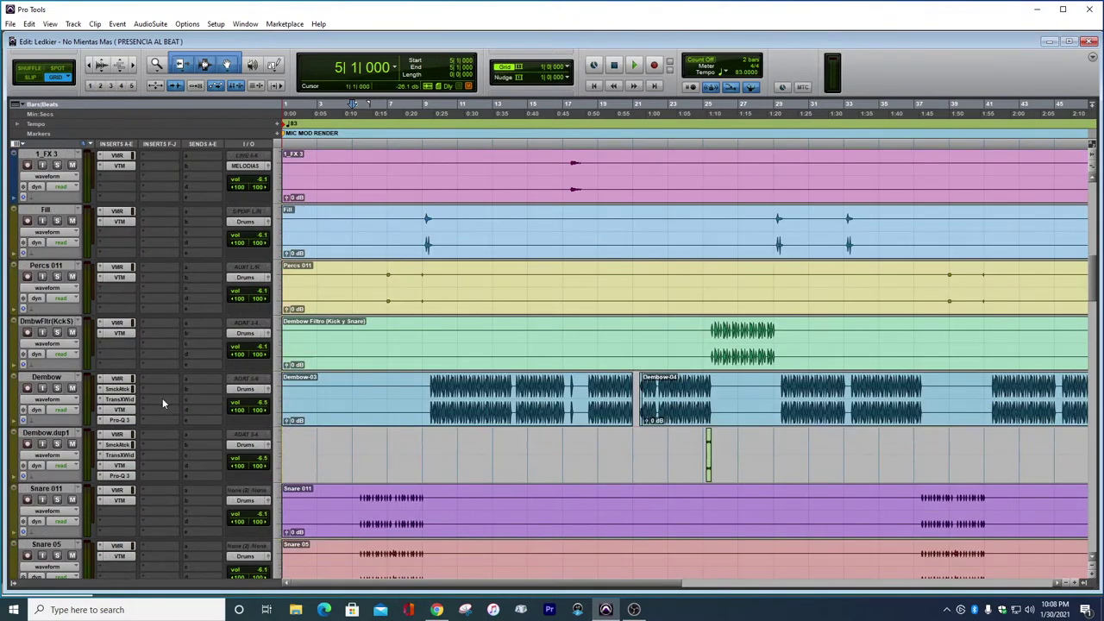
{"action": "scroll", "coordinate": [104, 419], "scroll_direction": "down", "scroll_amount": 1}
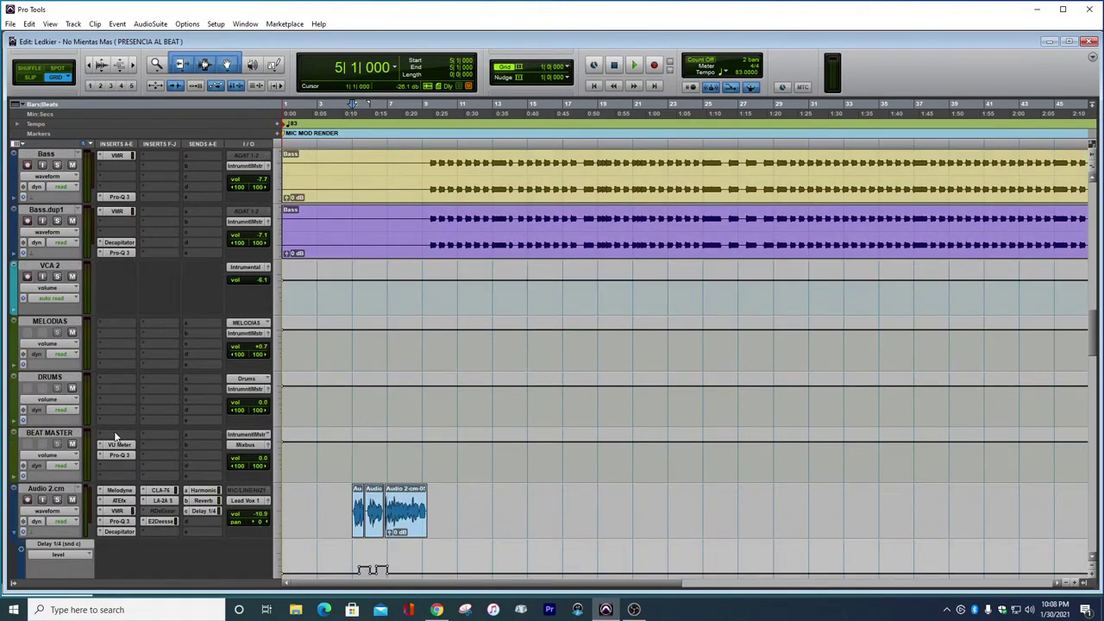
{"action": "left_click", "coordinate": [56, 433]}
{"action": "left_click", "coordinate": [117, 445]}
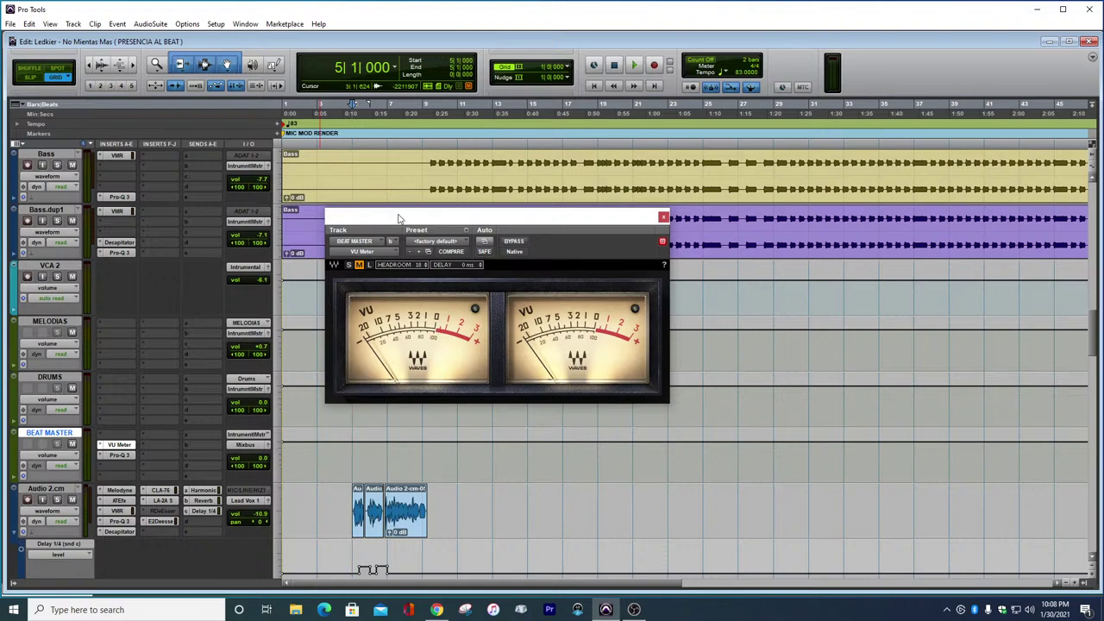
Play the mix from bar 9 to check the BEAT MASTER level on the VU Meter, and stop playback
{"action": "key", "text": "space"}
{"action": "key", "text": "space"}
{"action": "left_click", "coordinate": [426, 142]}
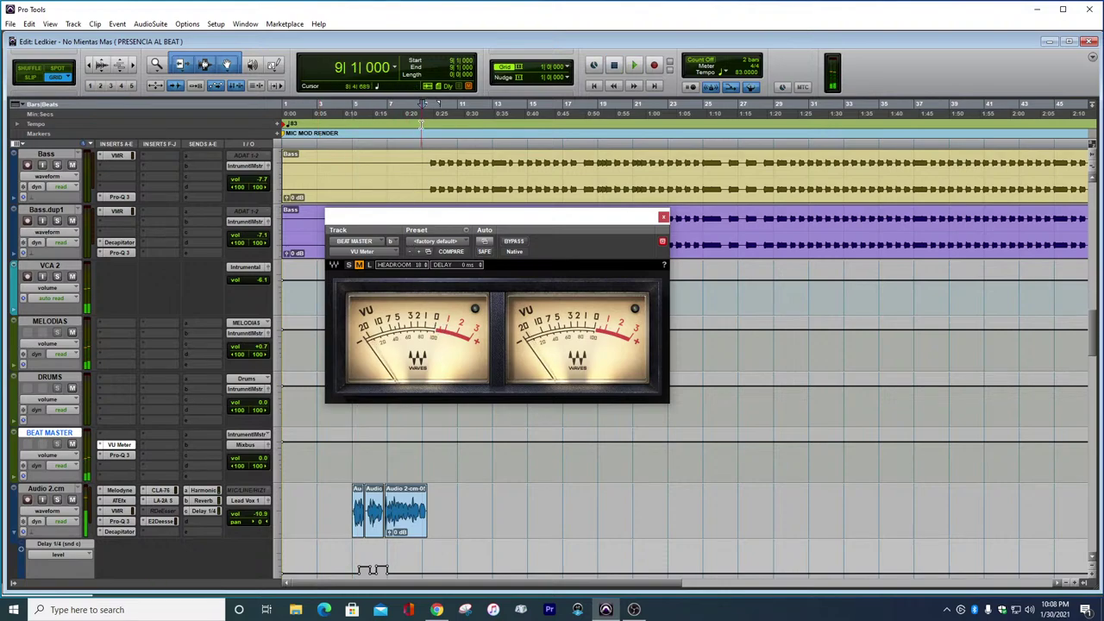
{"action": "key", "text": "space"}
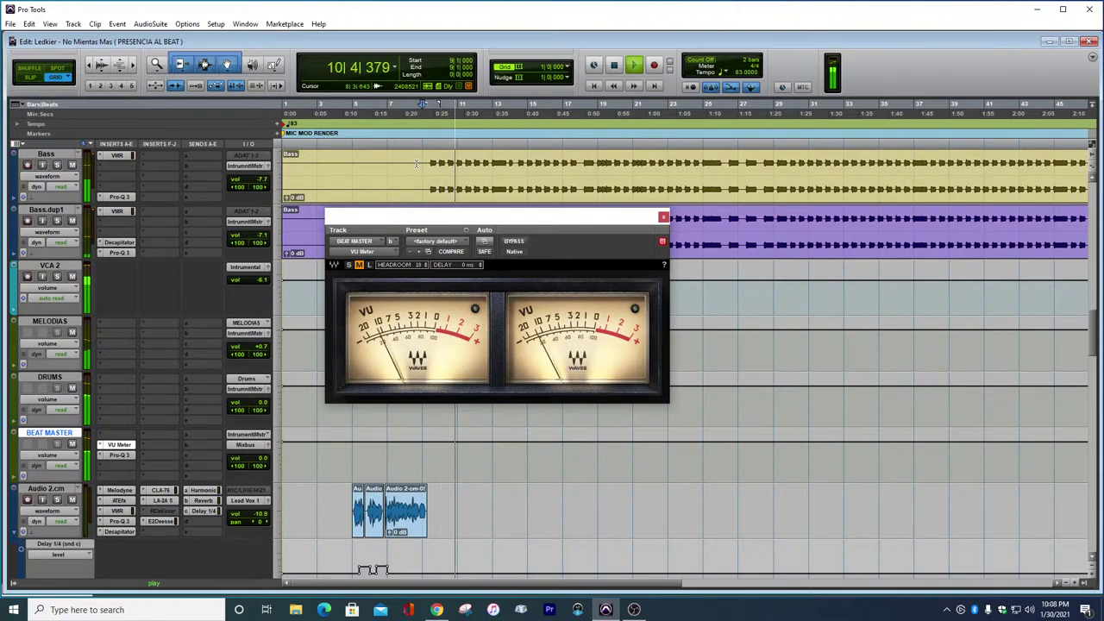
{"action": "key", "text": "space"}
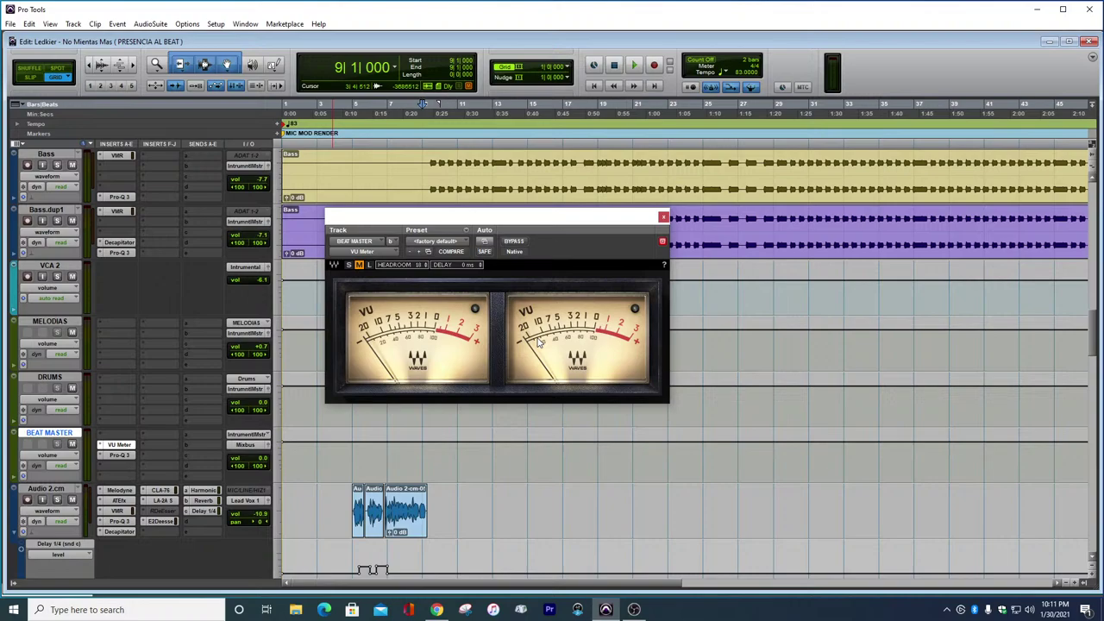
Switch to OBS
{"action": "left_click", "coordinate": [635, 610]}
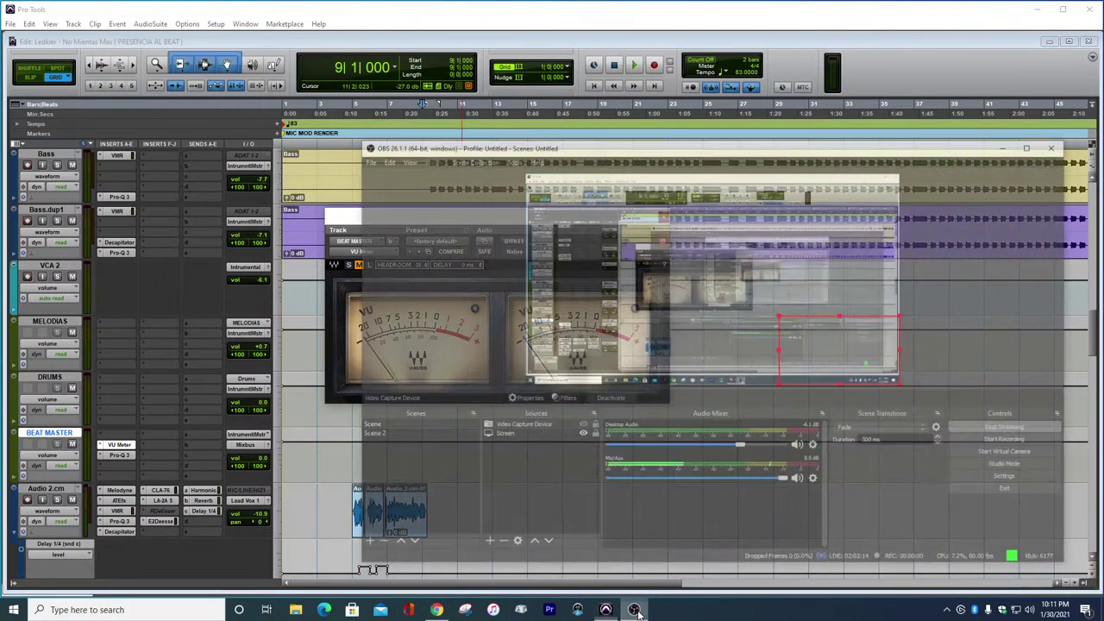